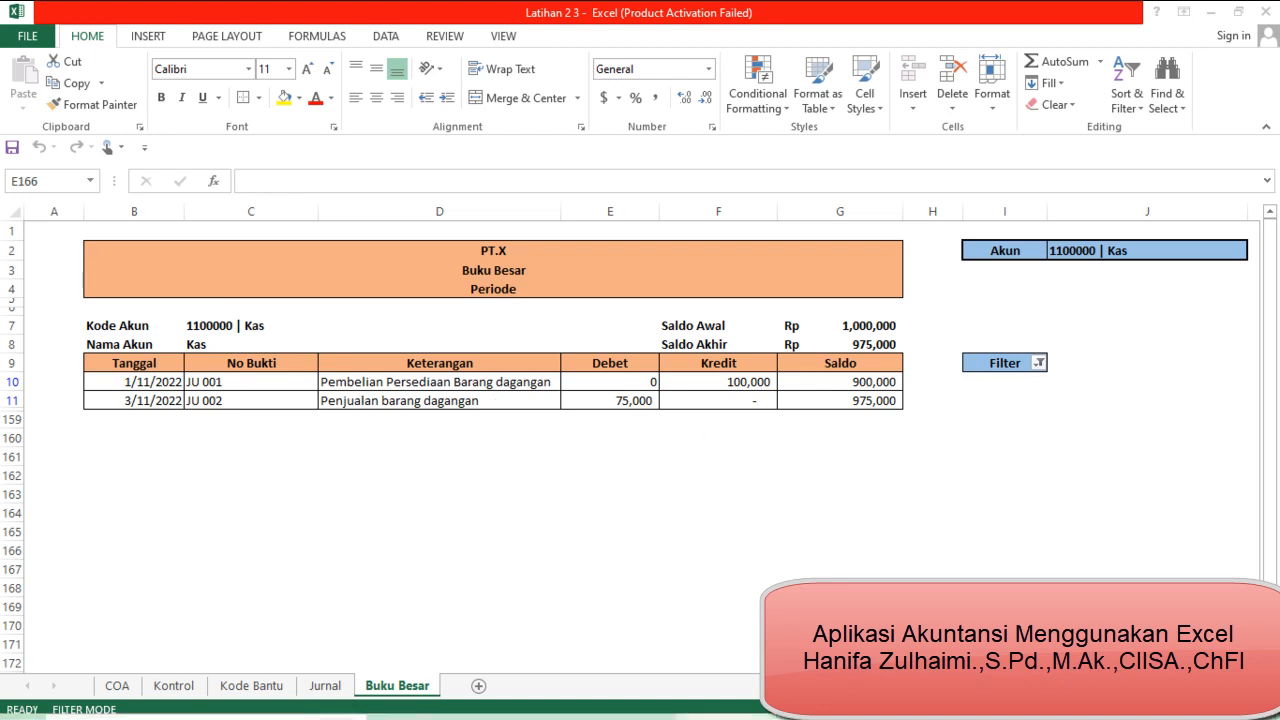
Add a new worksheet after Buku Besar and rename it NRCL
left_click(478, 687)
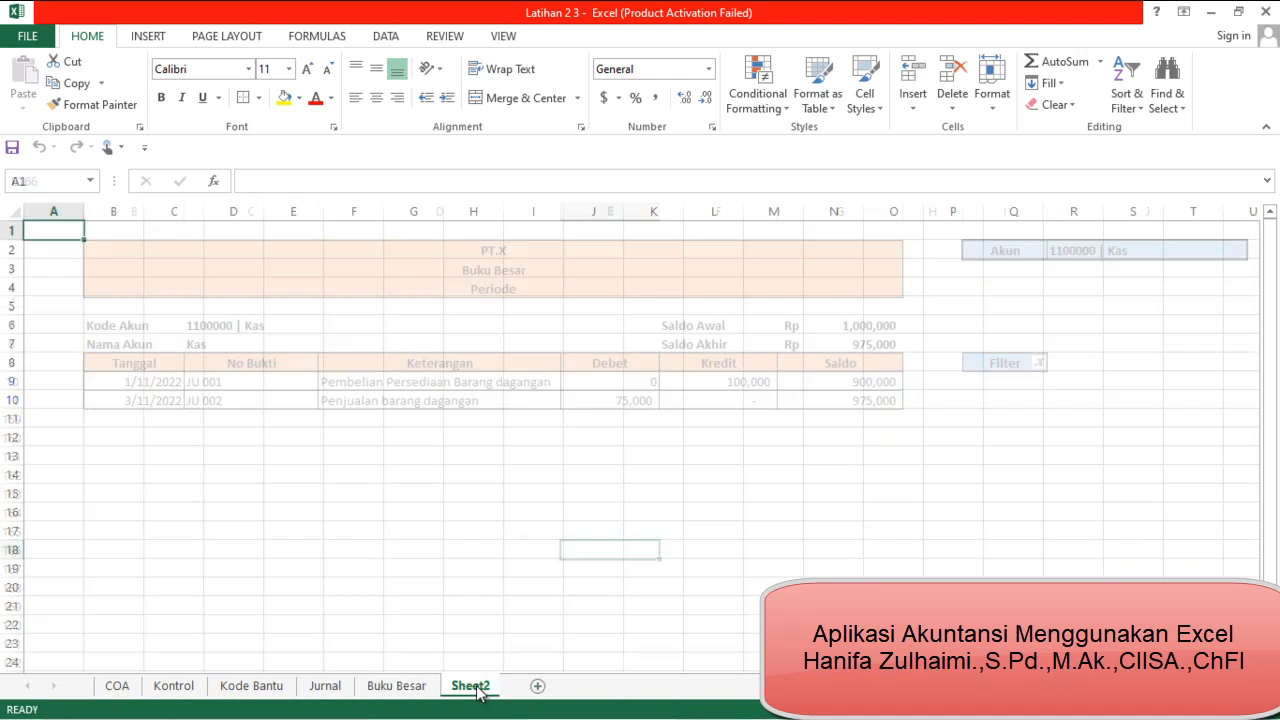
right_click(485, 686)
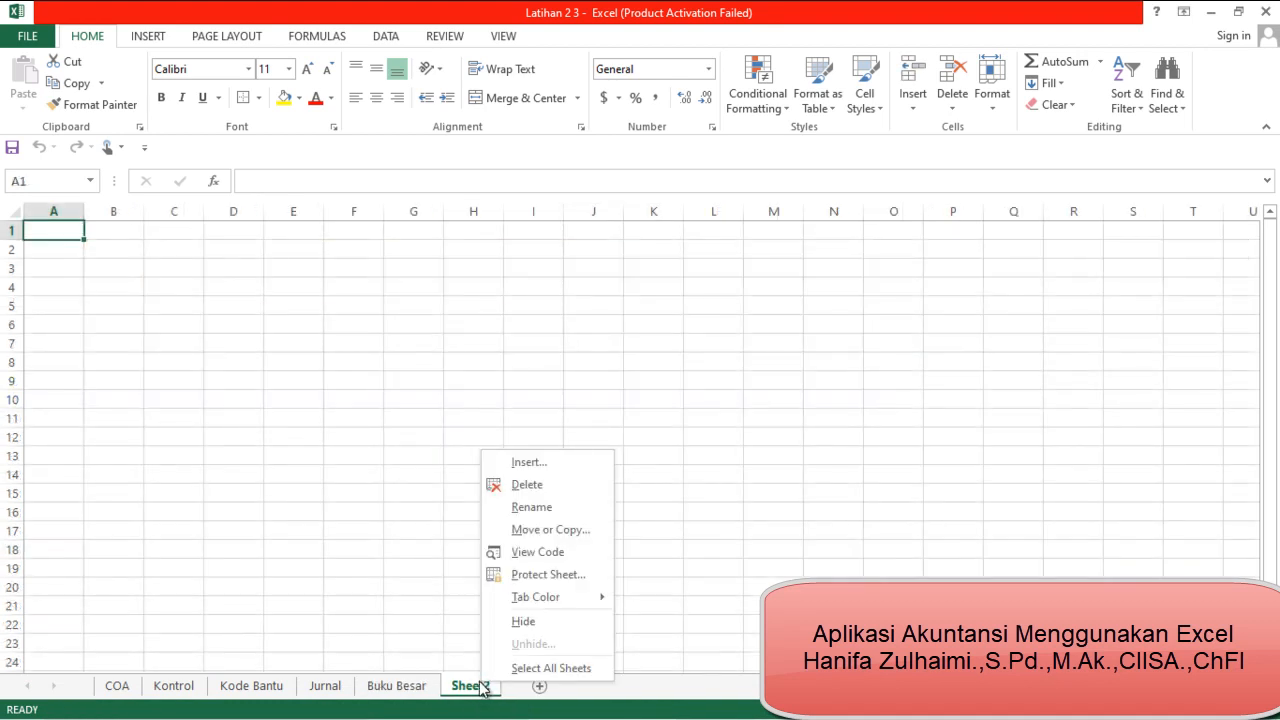
left_click(600, 507)
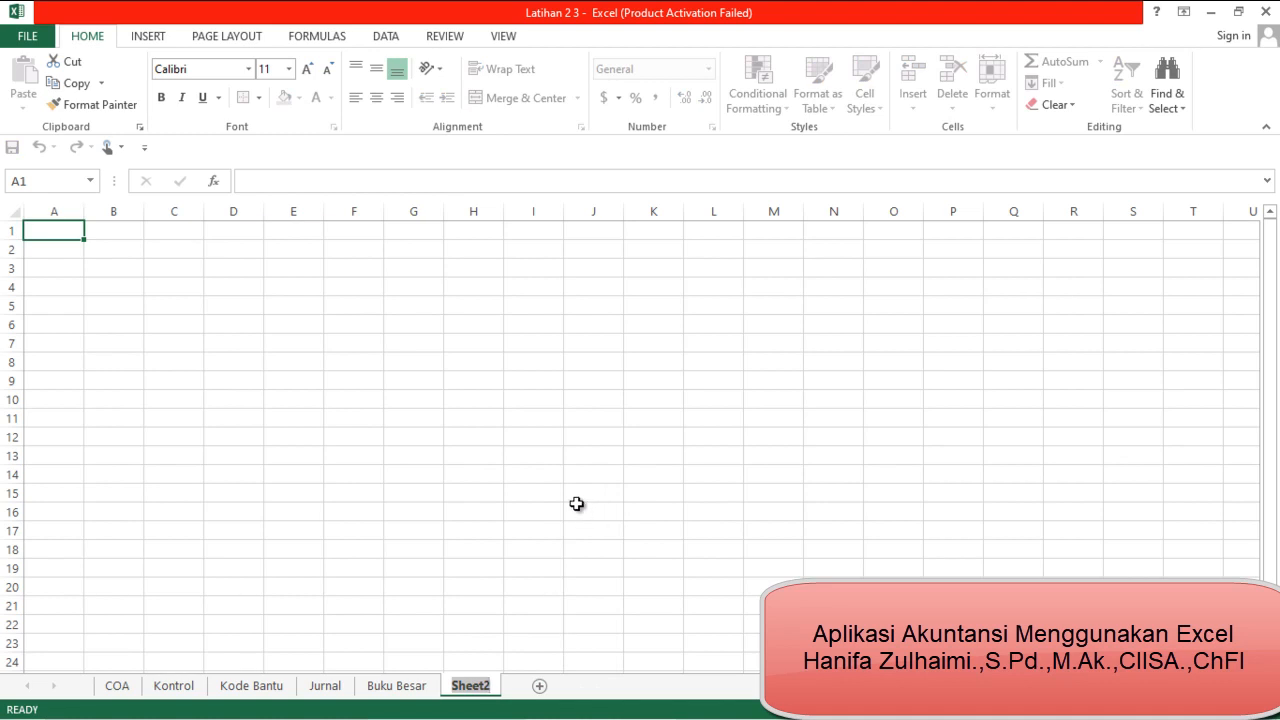
type("N")
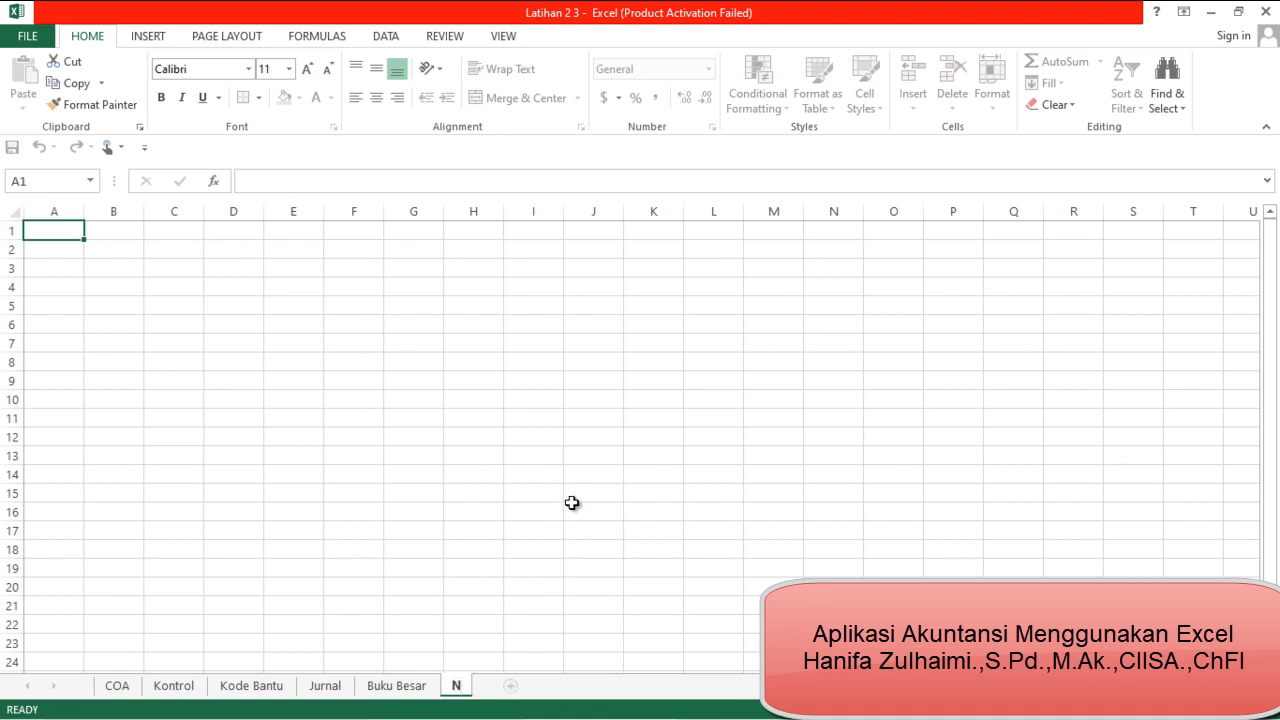
type("RC")
key("Return")
type("L")
key("Return")
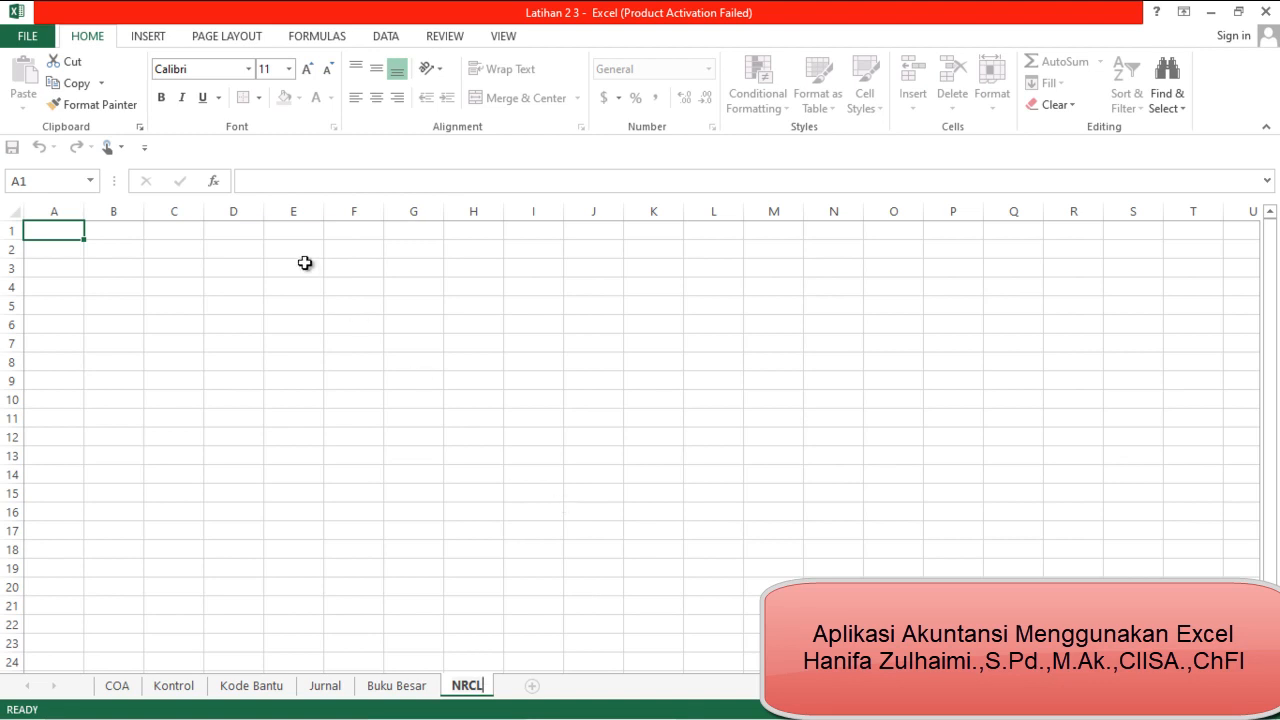
Enter the title line "NamaPerusahaan" in cell B2 of the NRCL sheet
left_click(122, 252)
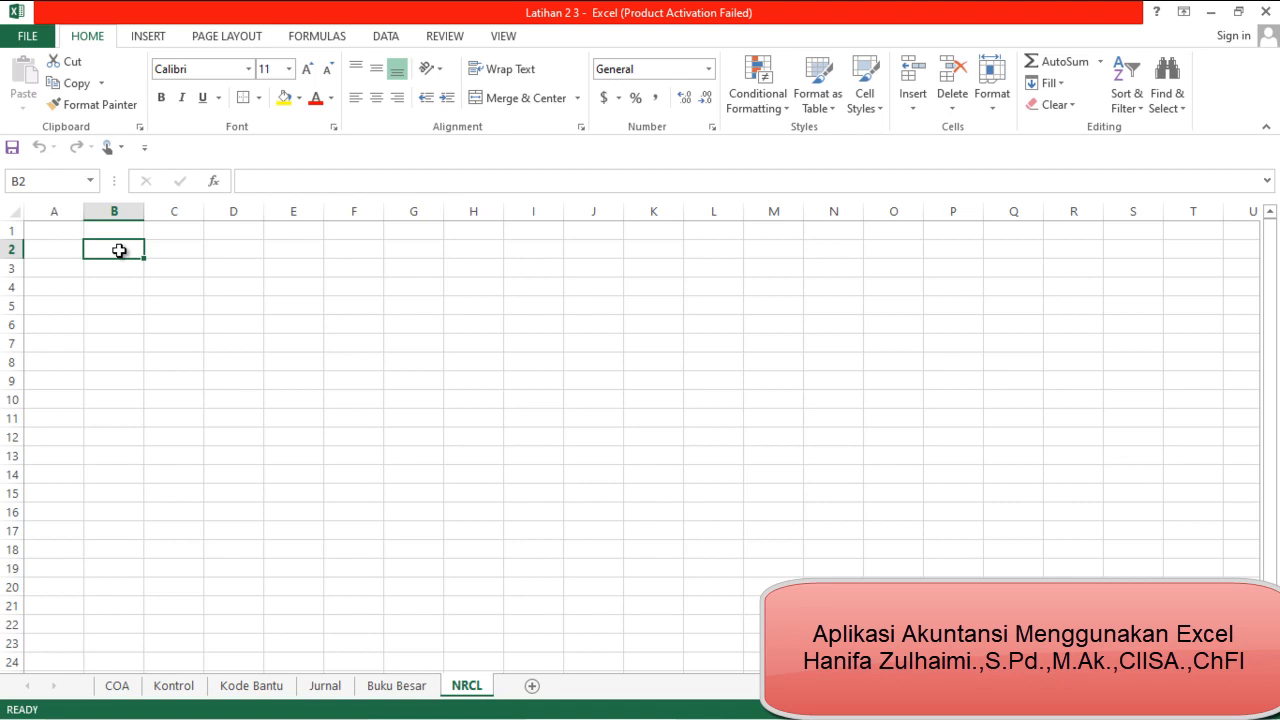
type("Nama")
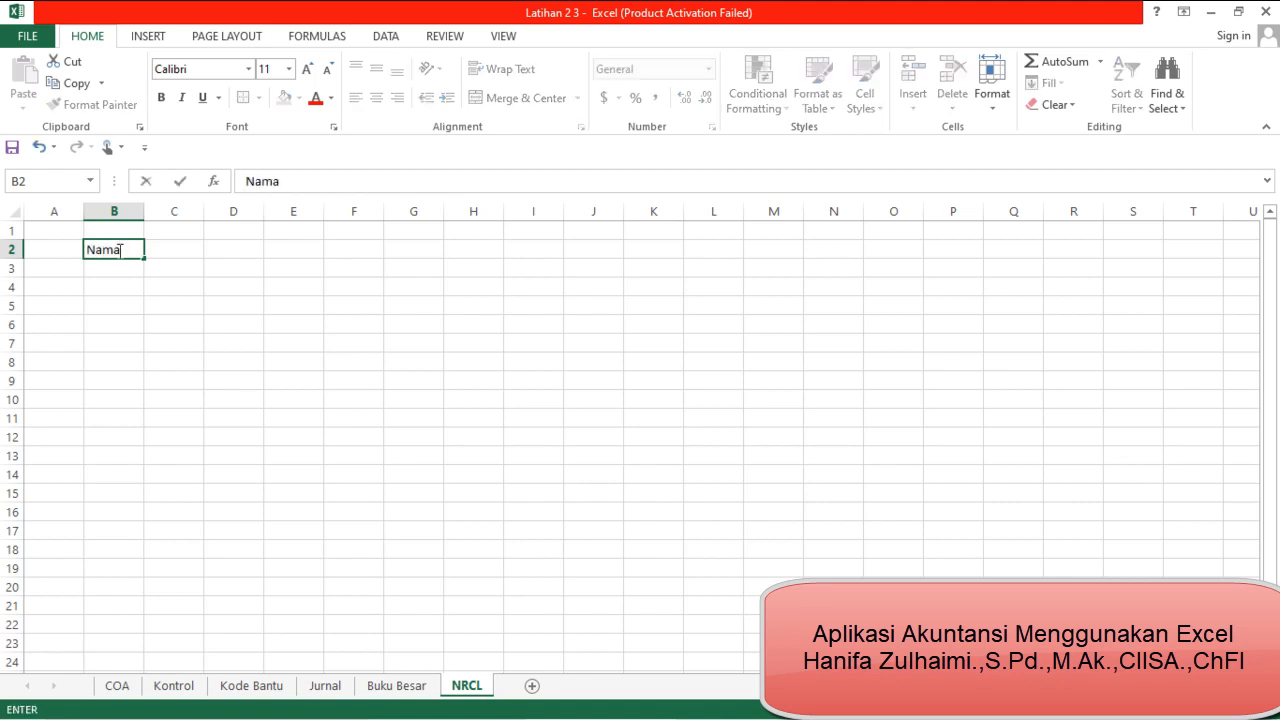
type("Perusahaan")
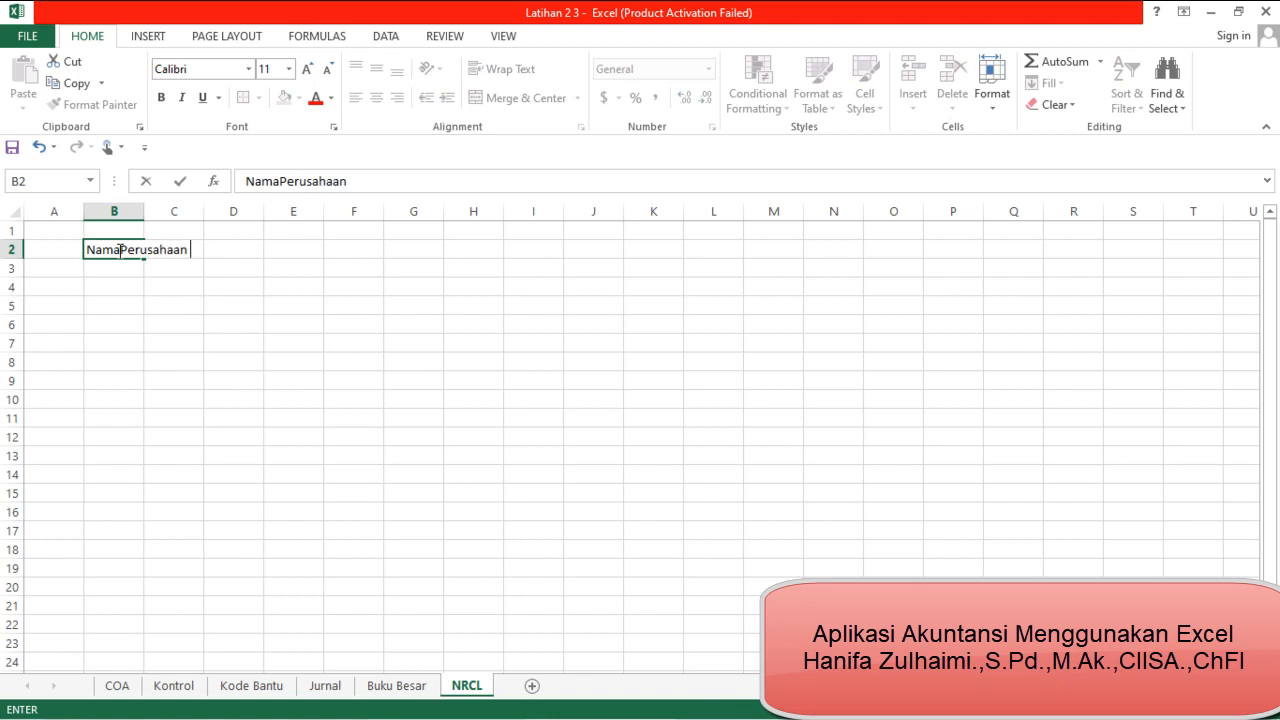
key("Return")
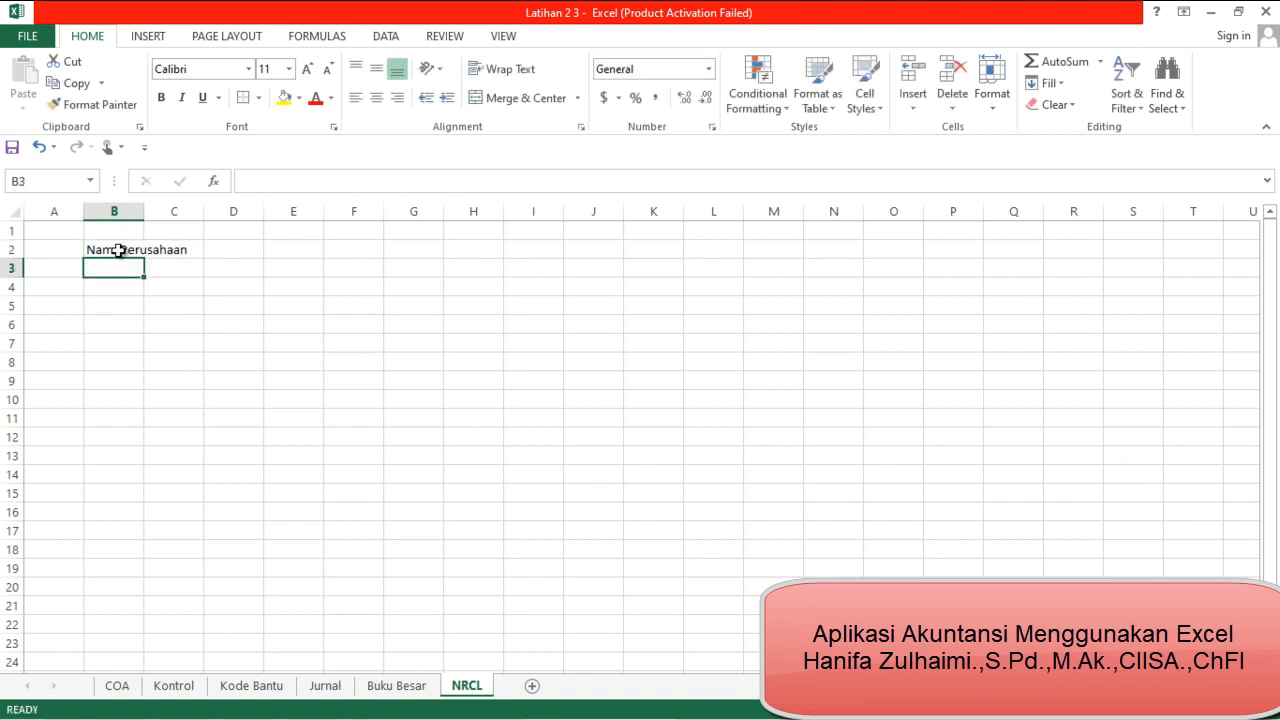
Enter the report title "Neraca Lajur" in cell B3, correcting any misspelling
type("Nr")
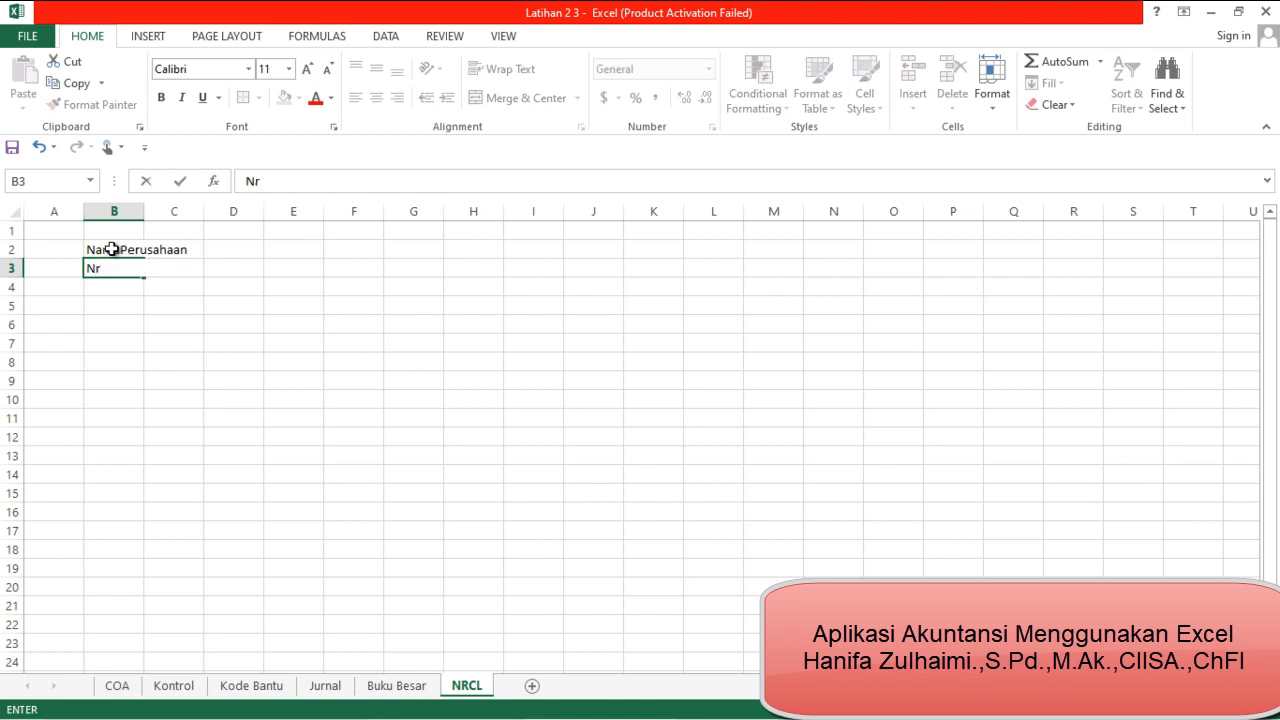
key("BackSpace")
type("eraca Lajaur")
key("Return")
key("Up")
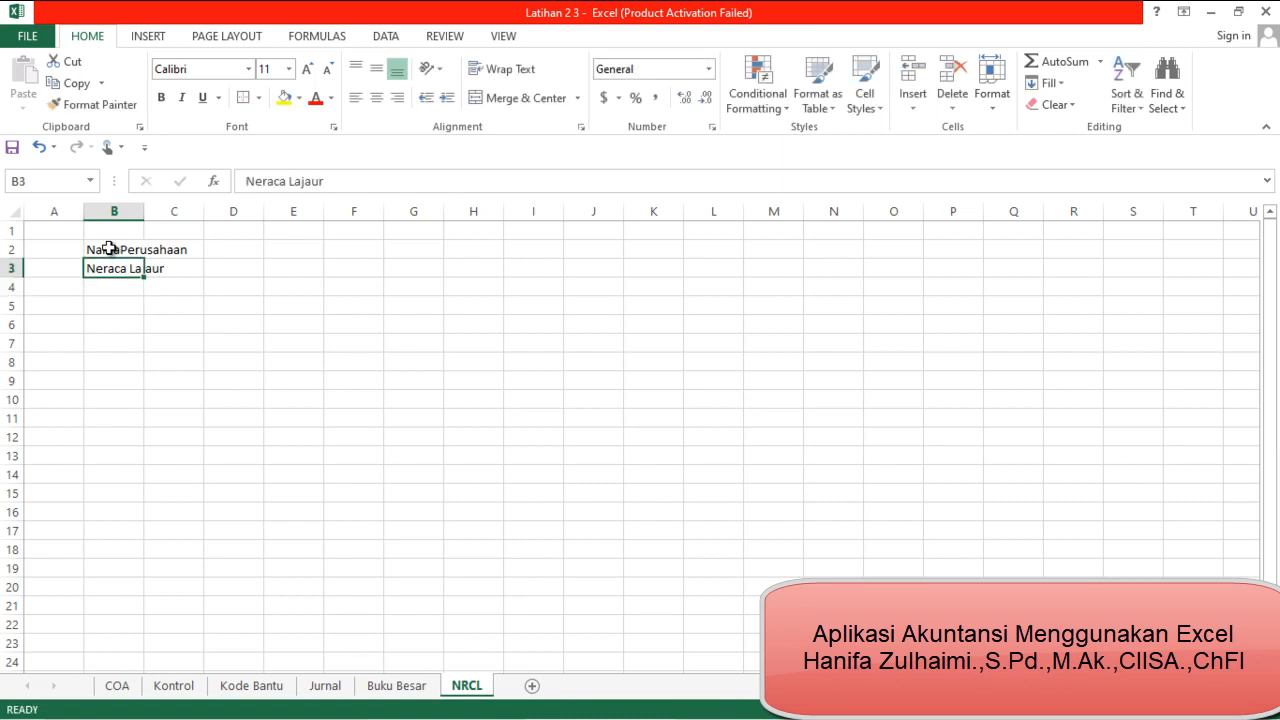
left_click(325, 187)
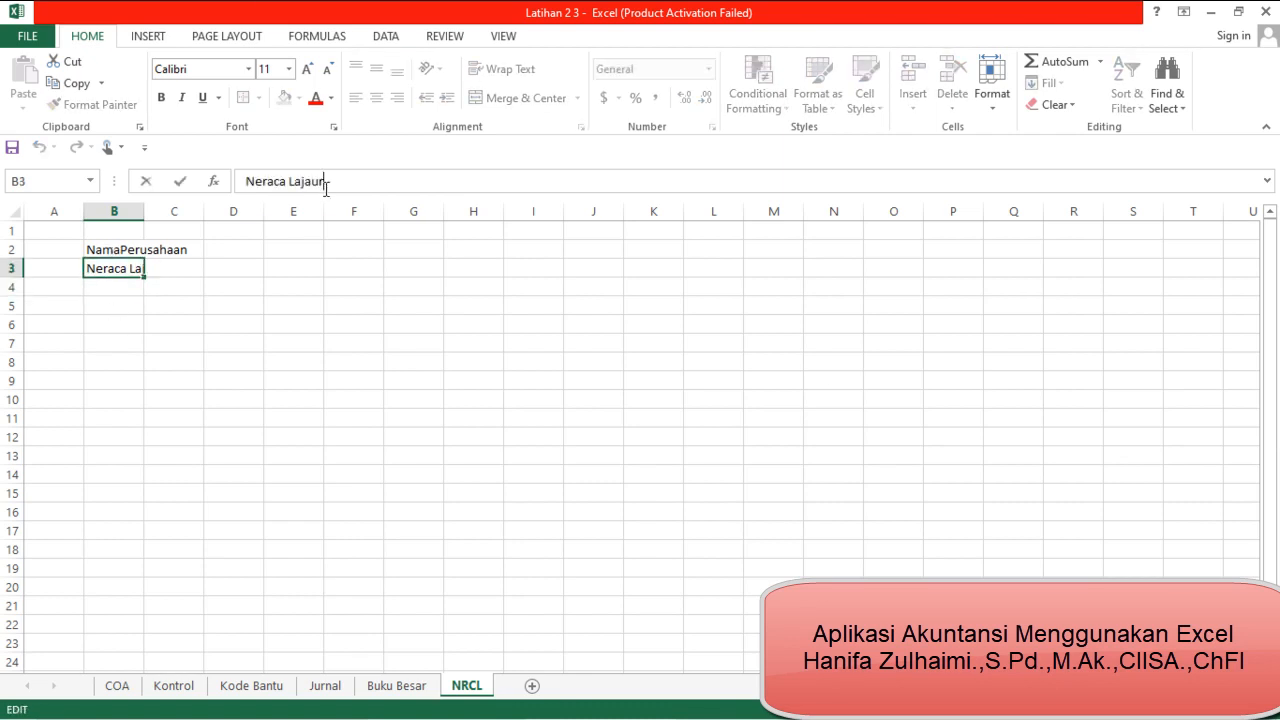
key("BackSpace")
key("BackSpace")
key("BackSpace")
type("ur")
key("Return")
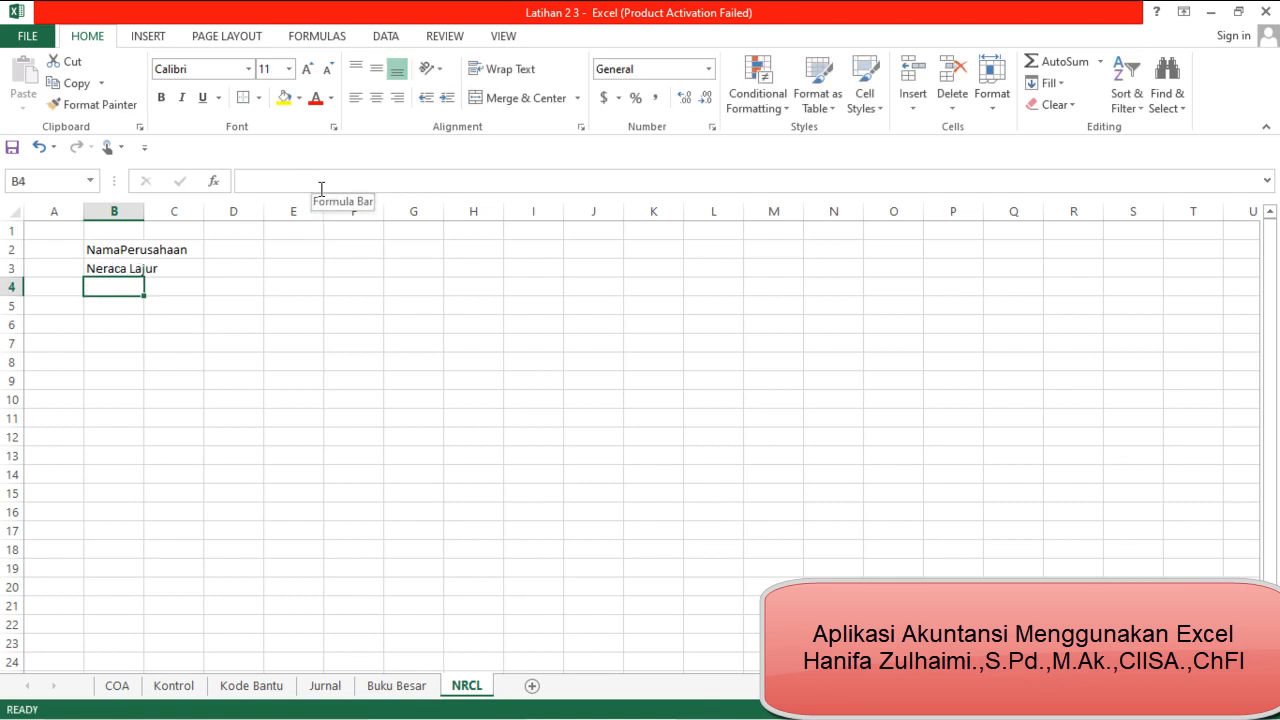
Enter "Periode" in cell B4 as the third title line
type("Periode")
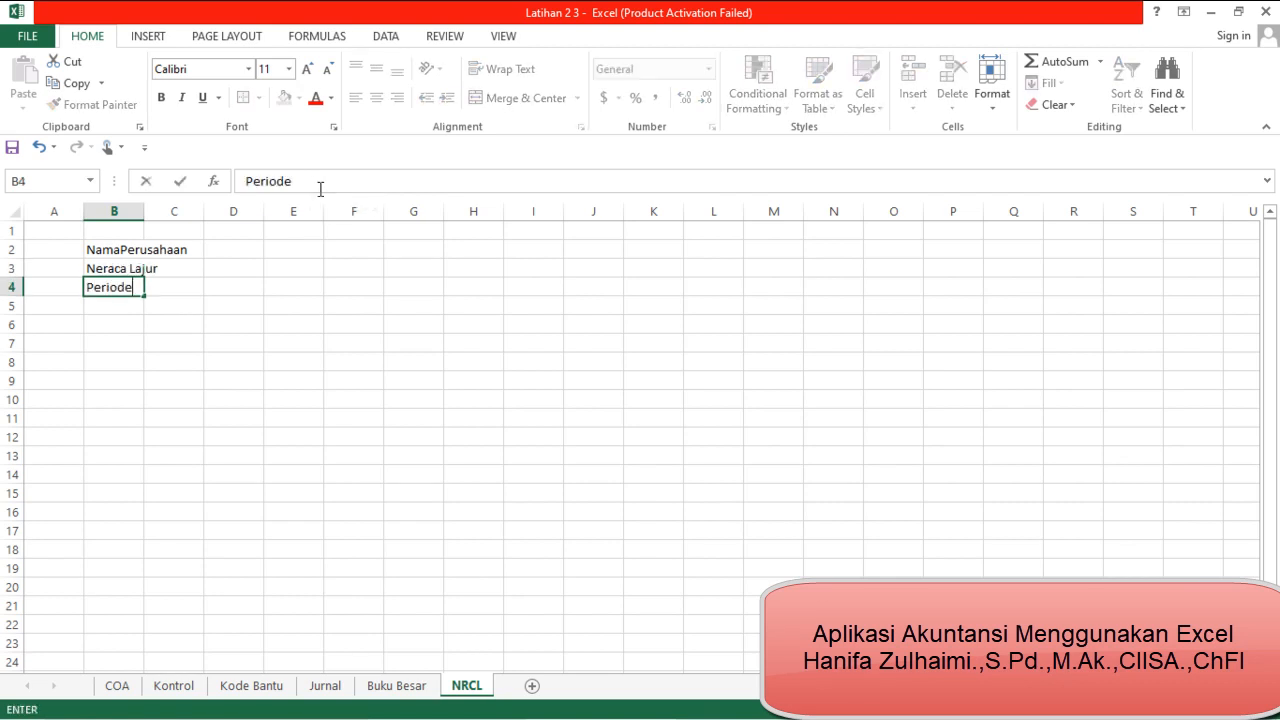
key("Return")
key("Return")
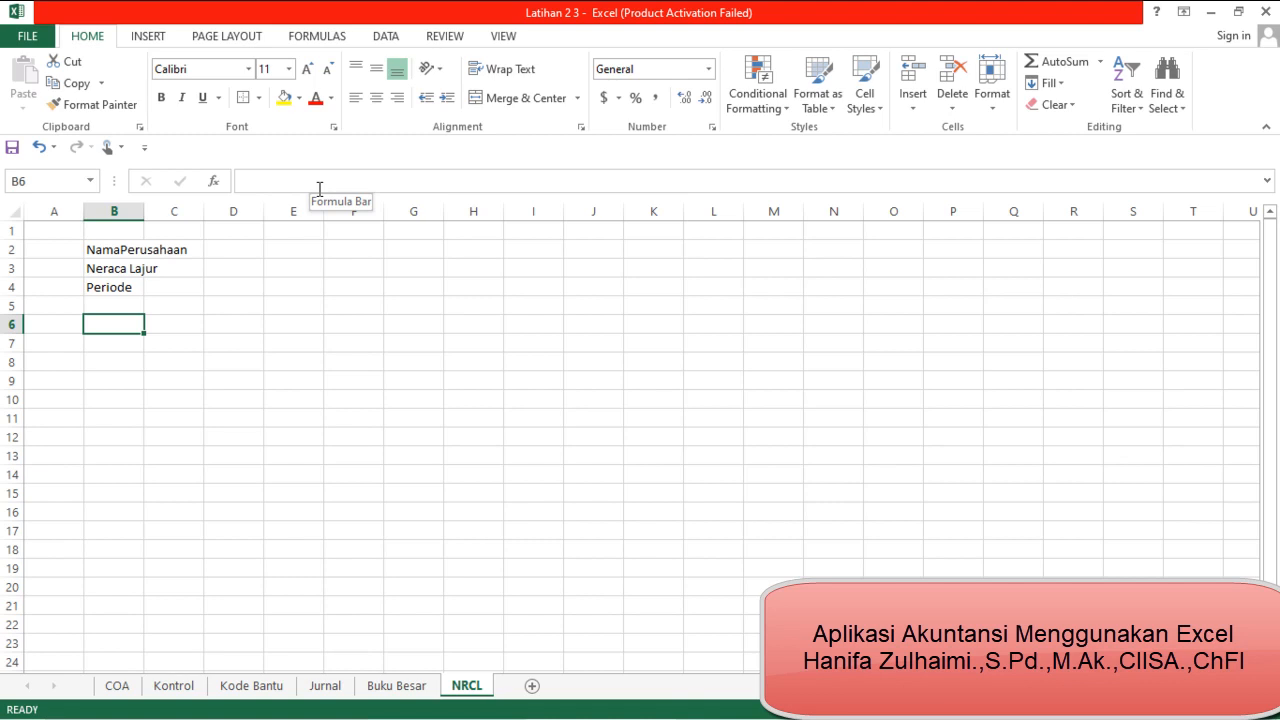
Enter the column headers "Kode", "Nama Akun" and "Saldo Awal" in cells B6 to D6
type("Kode")
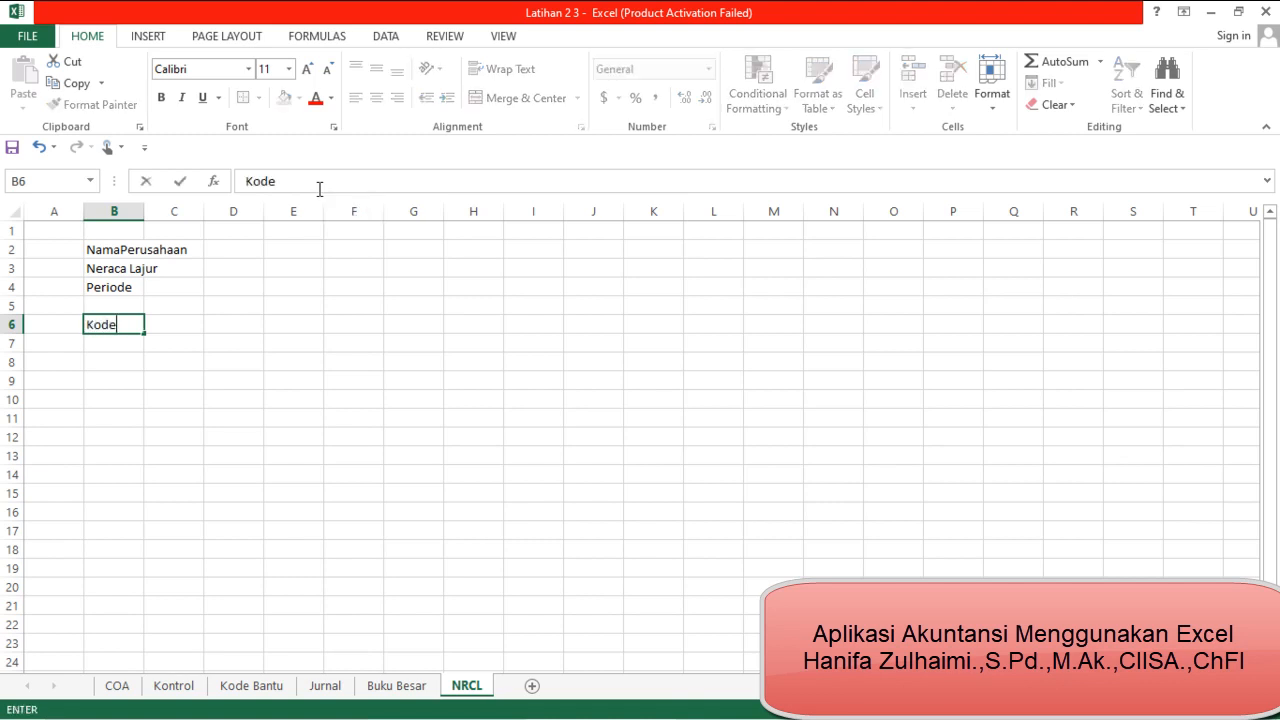
key("Tab")
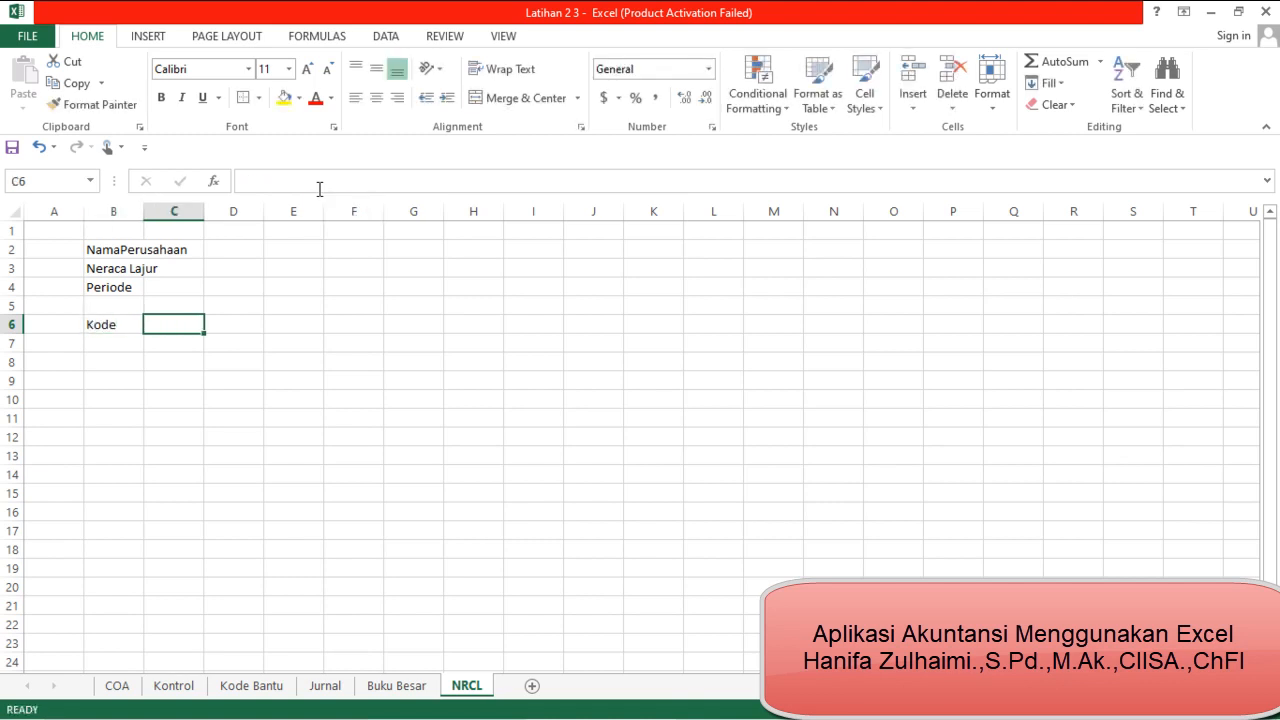
type("Nama Akun")
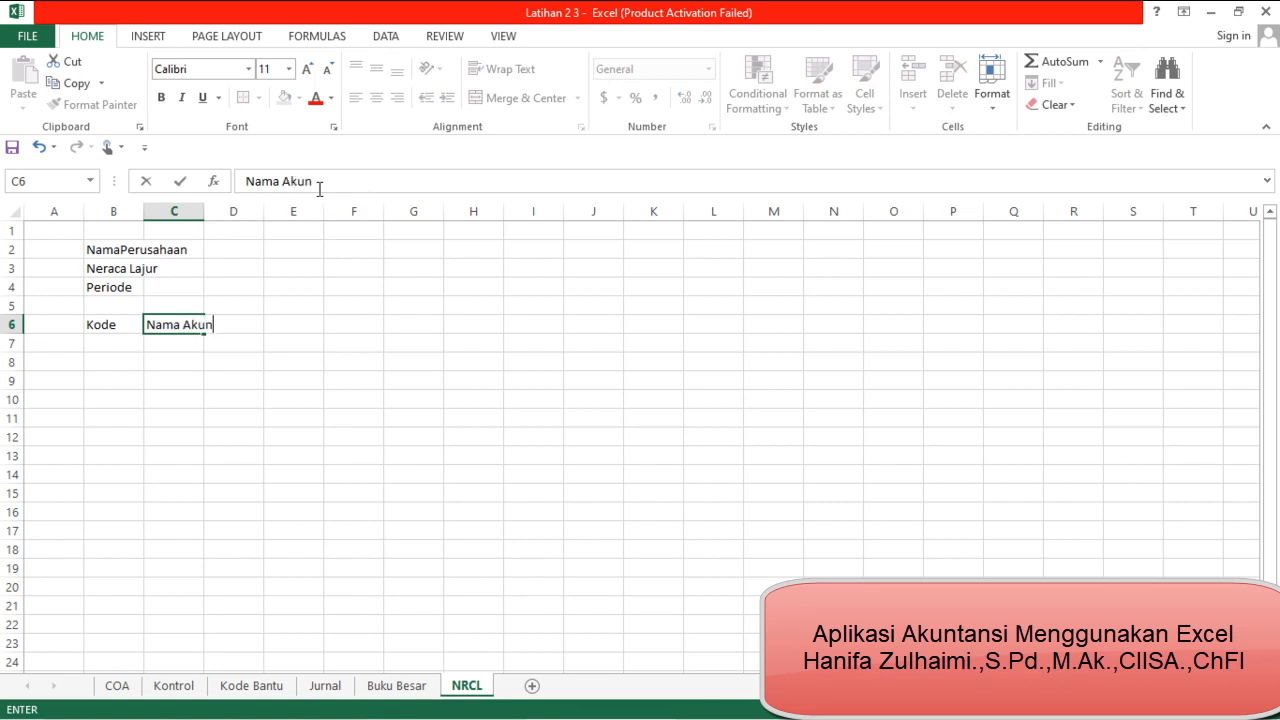
key("Tab")
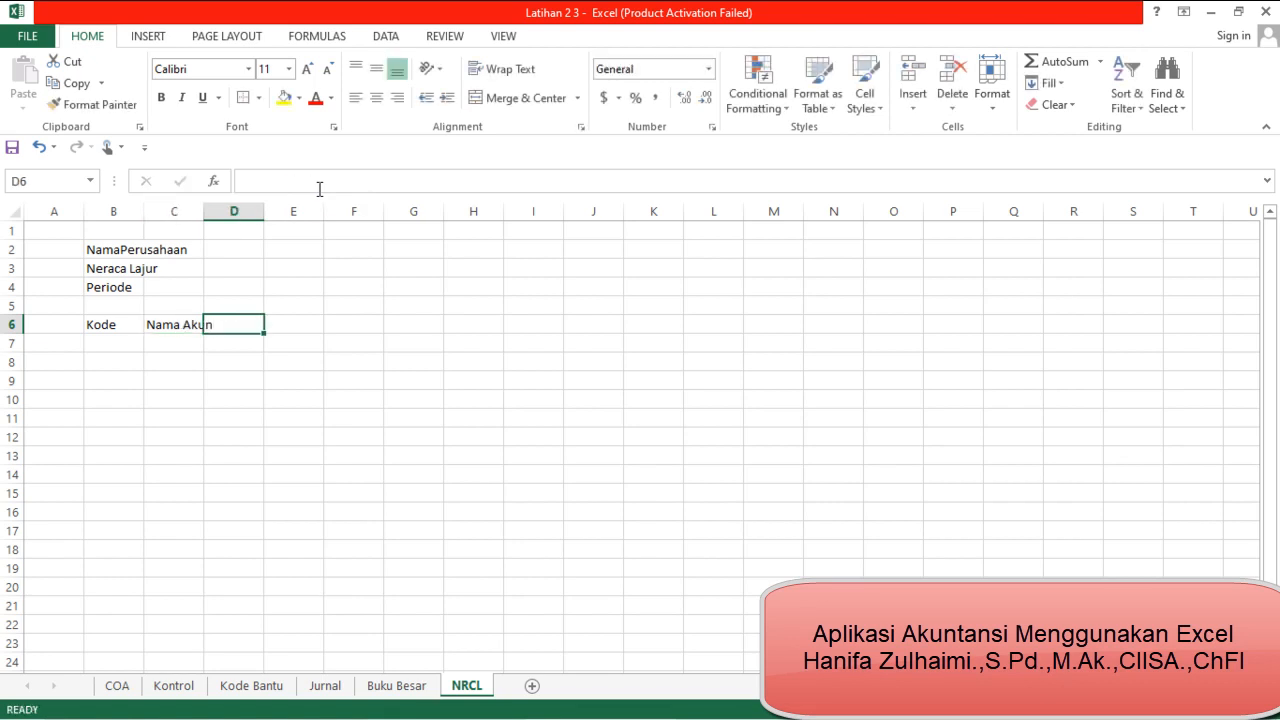
type("S")
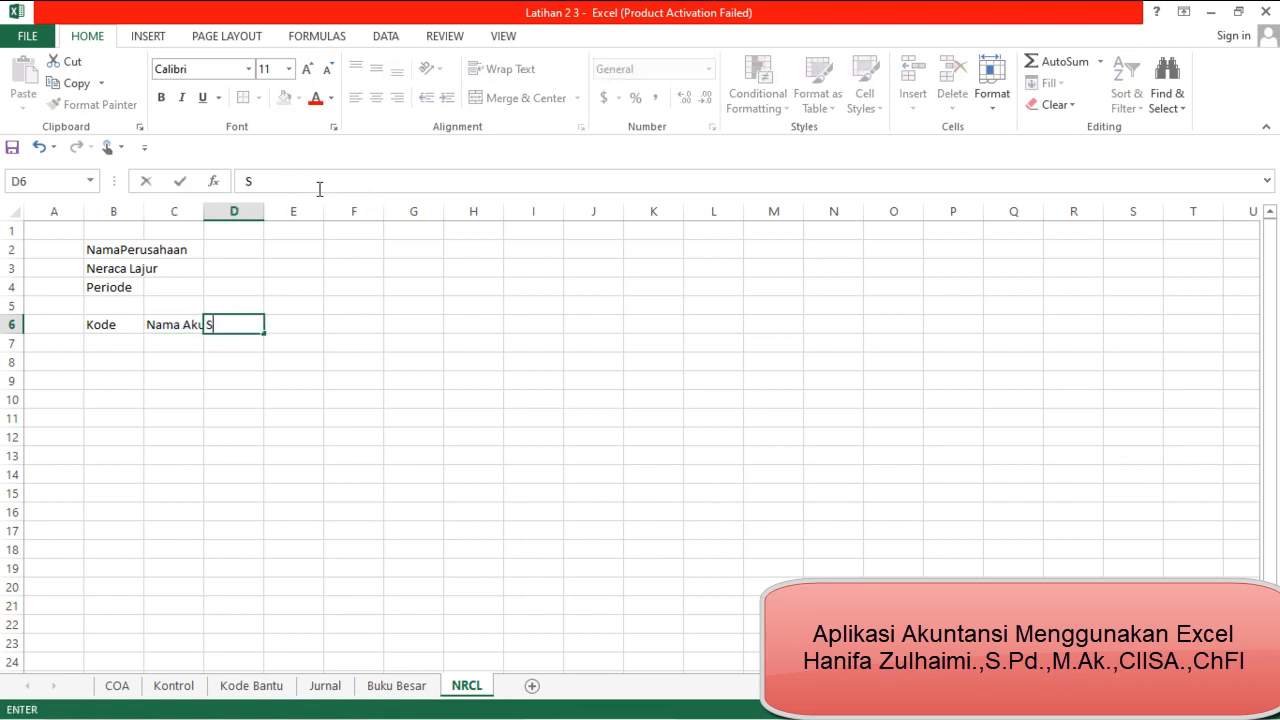
type("aldo Awal")
key("Tab")
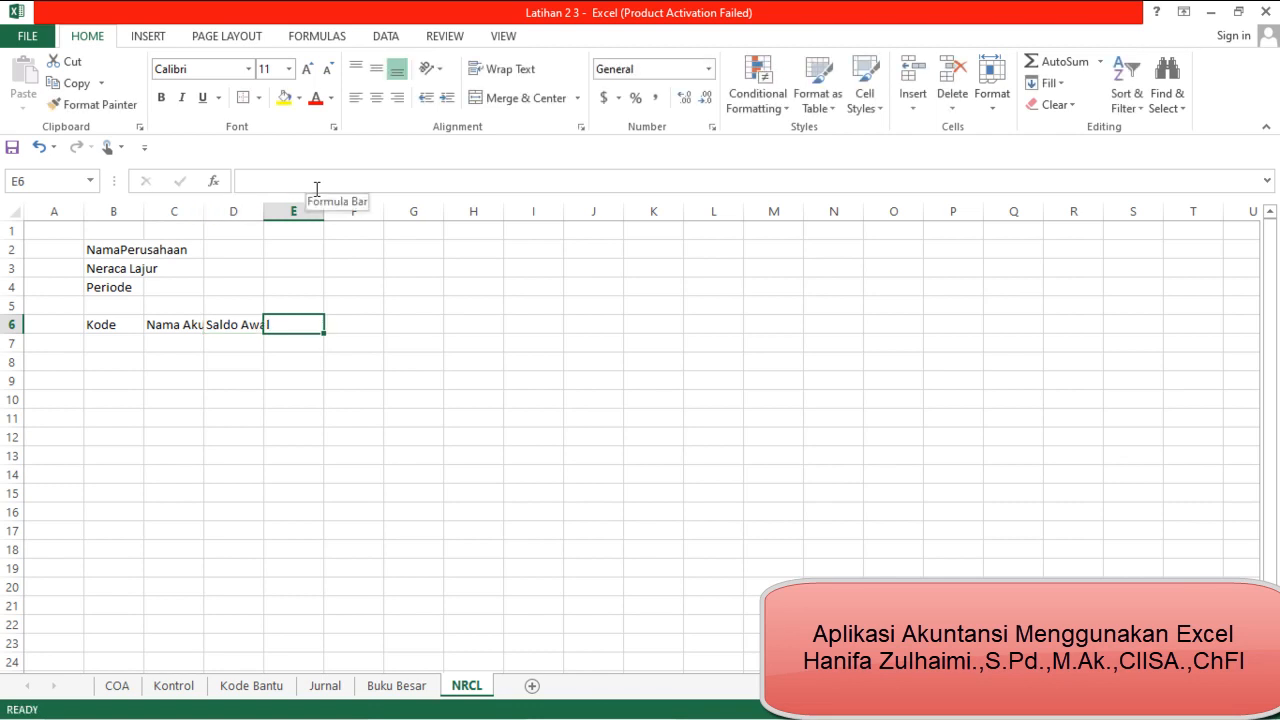
Enter the subheaders "Debet" in D7 and "Kredit" in E7 under Saldo Awal
key("Left")
key("Down")
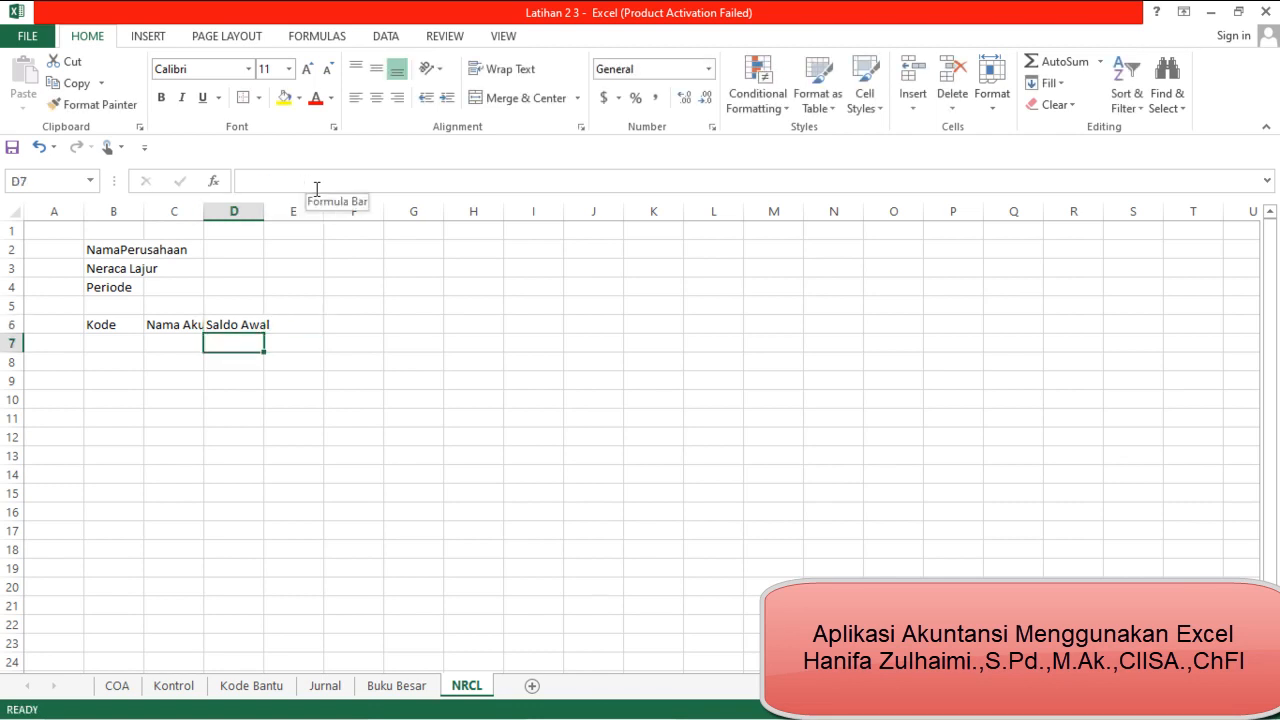
type("Debet")
key("Tab")
type("Kredit")
key("Tab")
Merge and center the Saldo Awal header across D6:E6
key("Up")
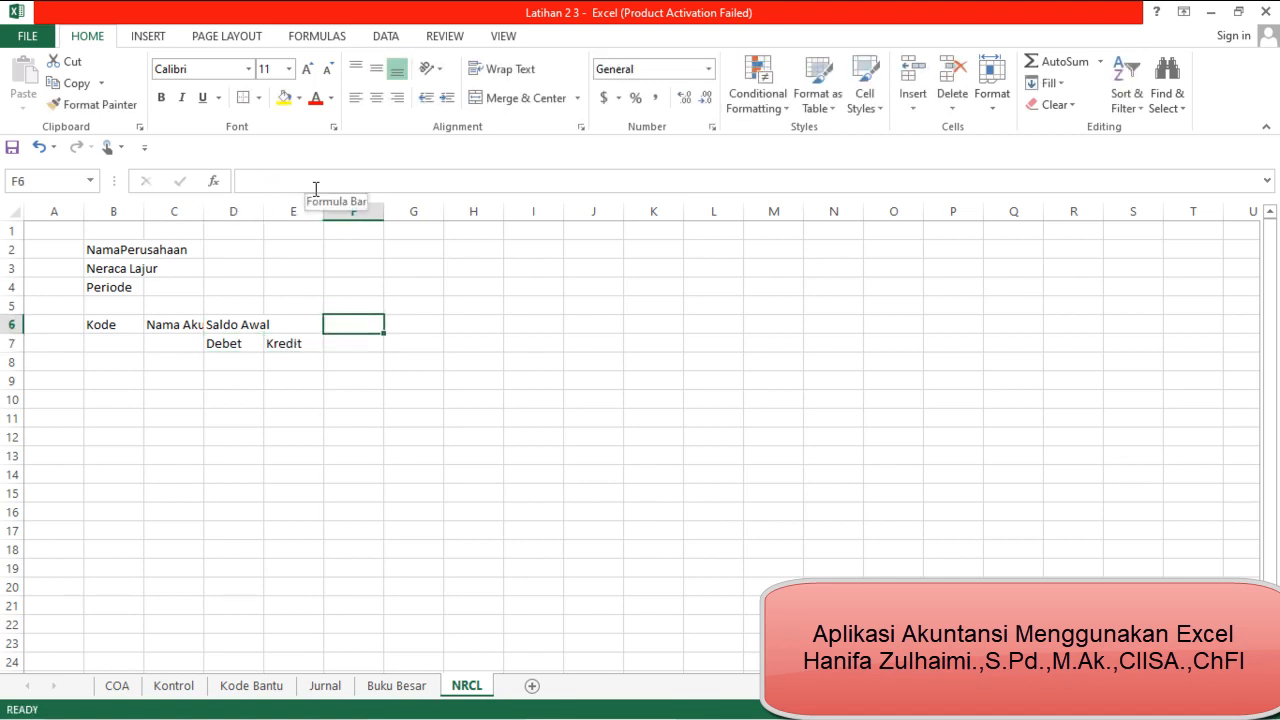
key("Left")
key("shift+Right")
key("Left")
key("shift+Right")
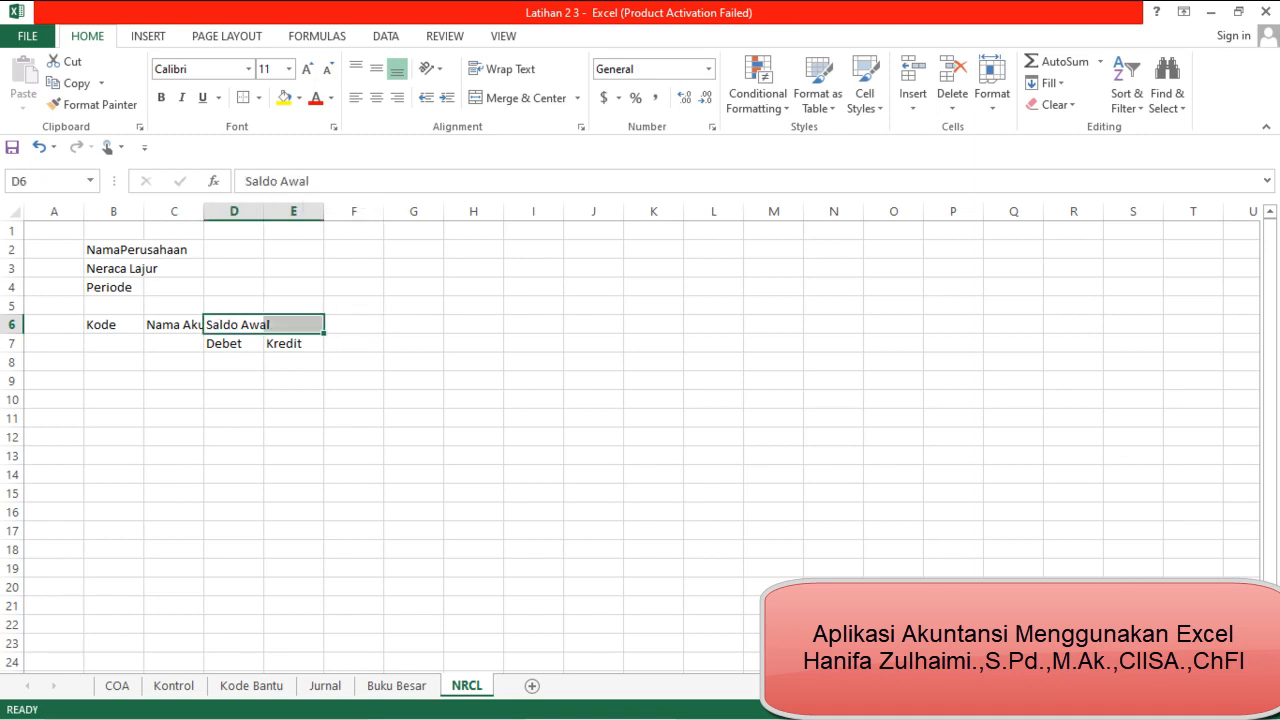
left_click(525, 99)
Enter the column header "Pergerakan" in cell F6
left_click(358, 321)
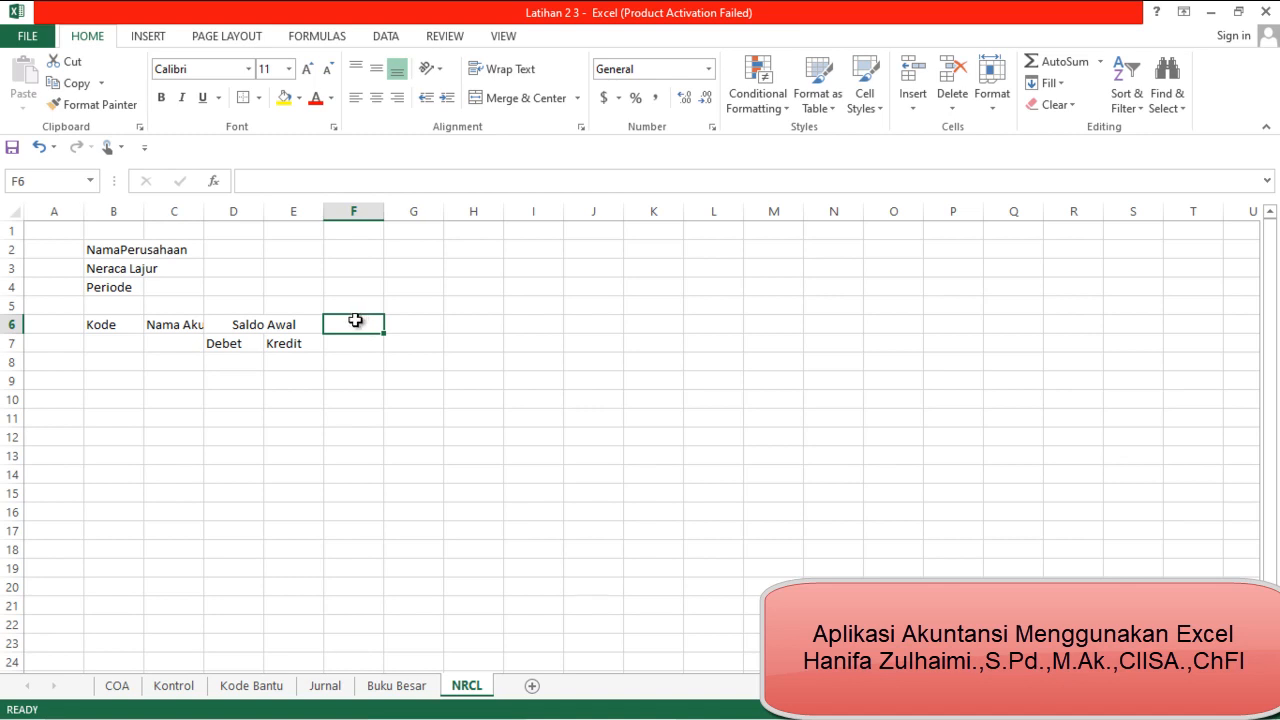
type("Pergea")
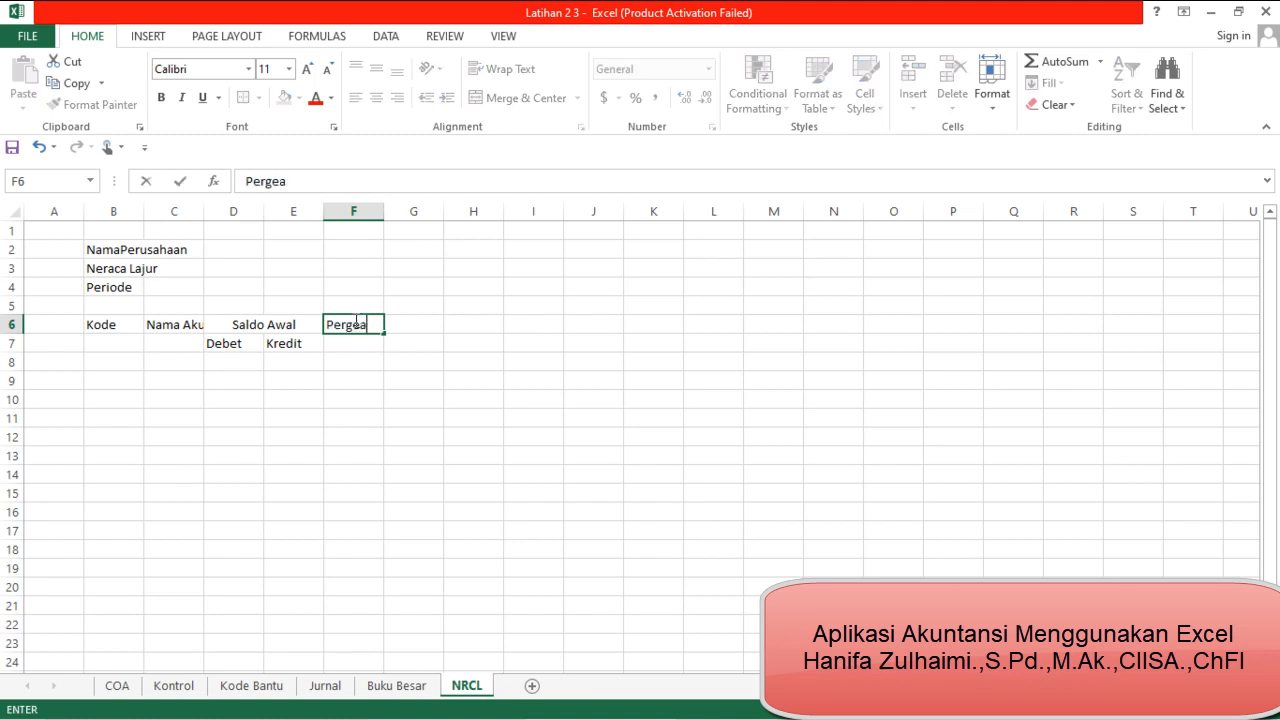
key("BackSpace")
type("rakan")
key("Return")
Enter the subheaders "Debet" in F7 and "Kredit" in G7 under Pergerakan
type("Debe")
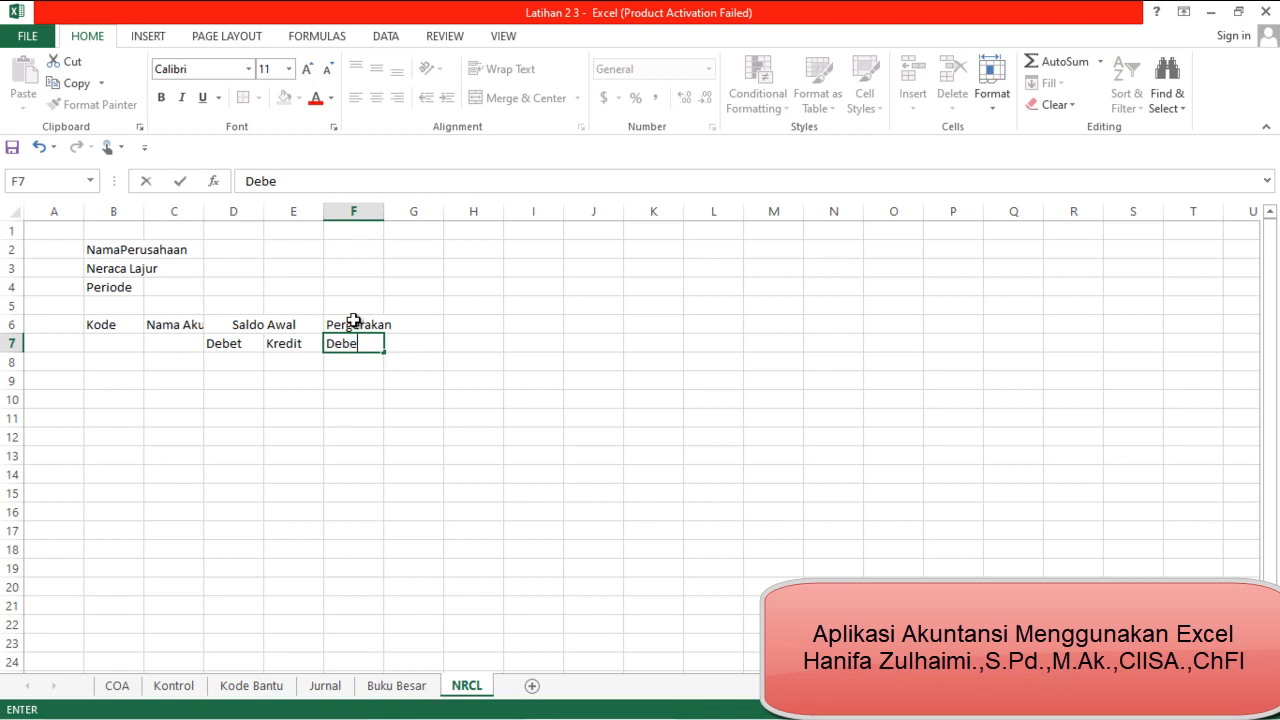
type("t")
key("Tab")
type("K")
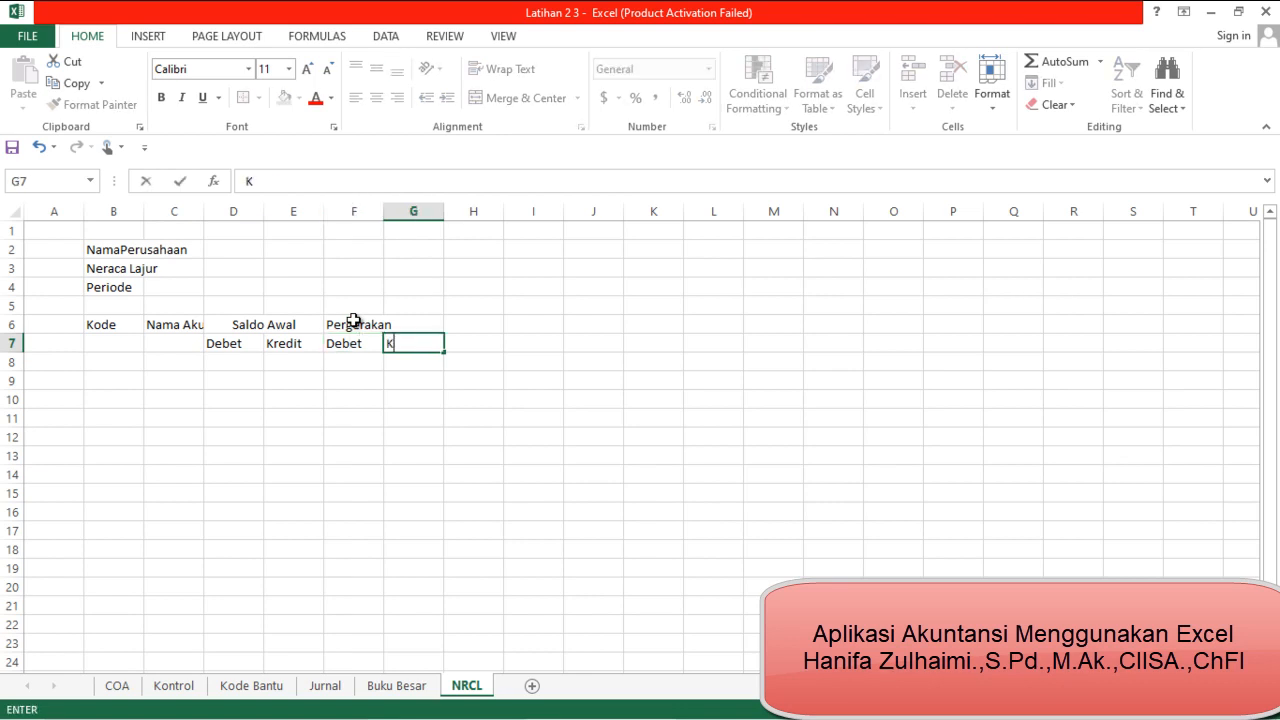
type("redit")
key("Tab")
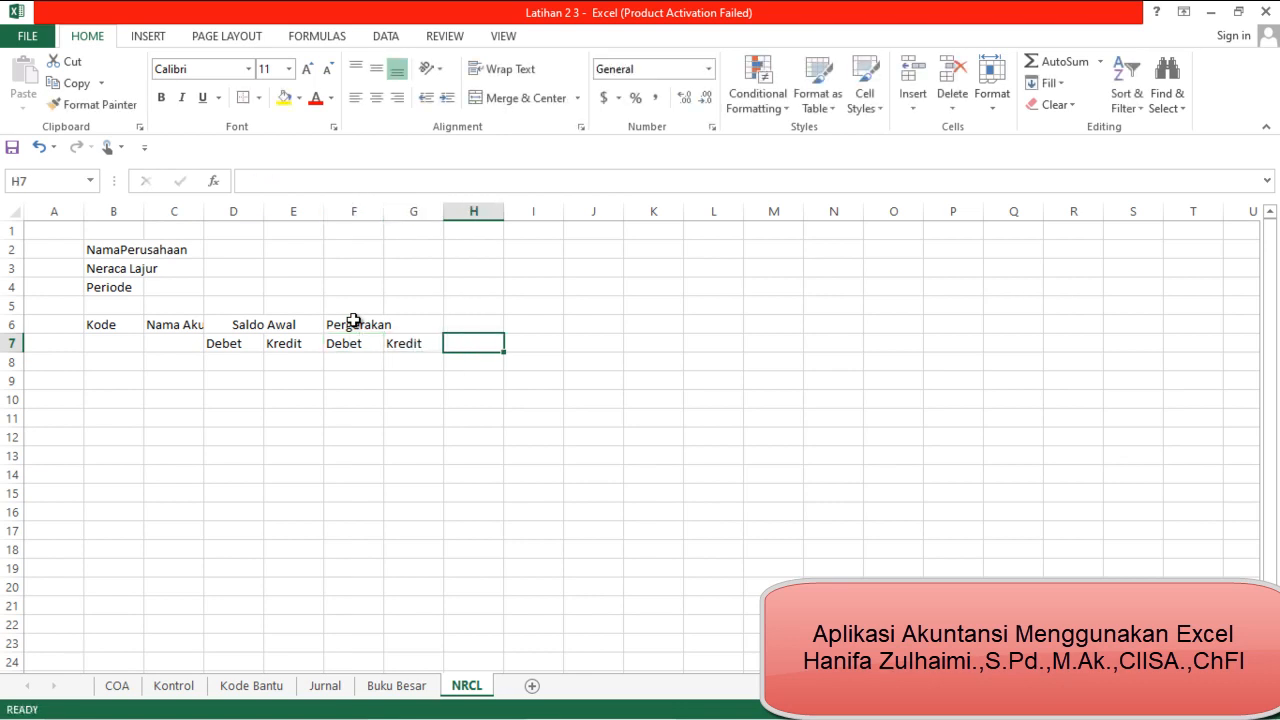
Merge and center the Pergerakan header across F6:G6
key("Up")
key("Left")
left_click_drag(354, 321, 392, 322)
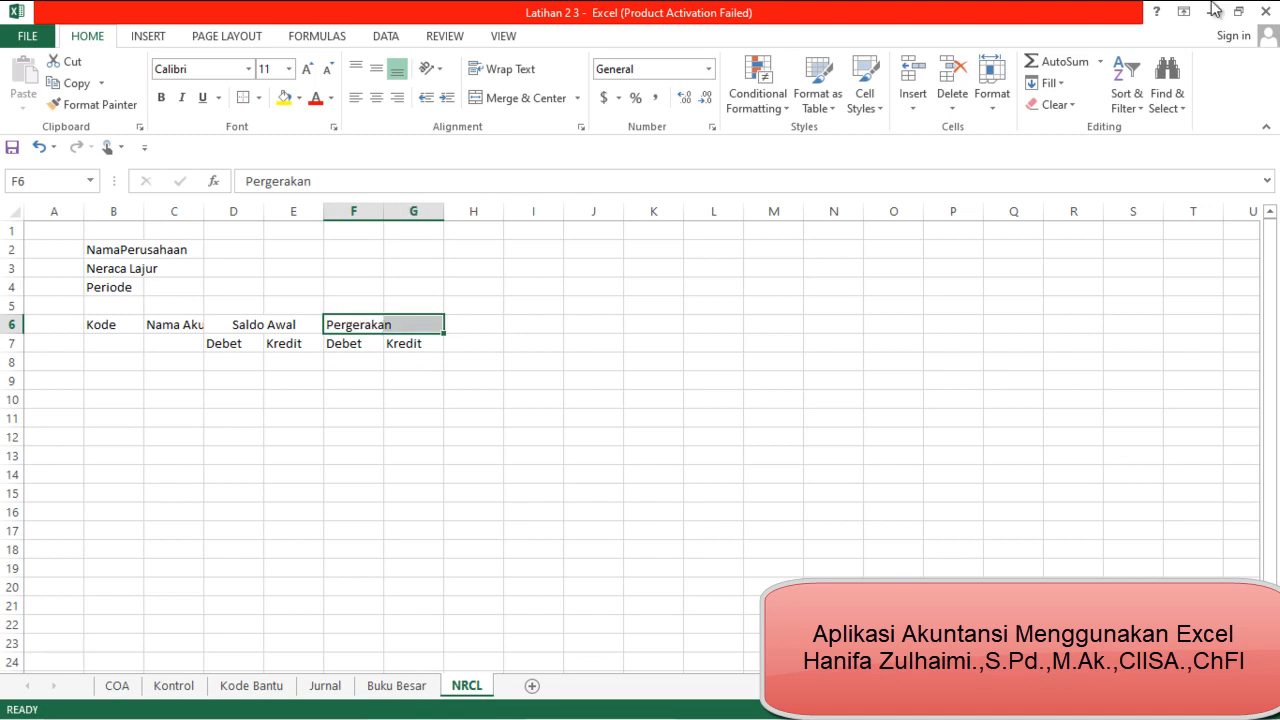
left_click(501, 101)
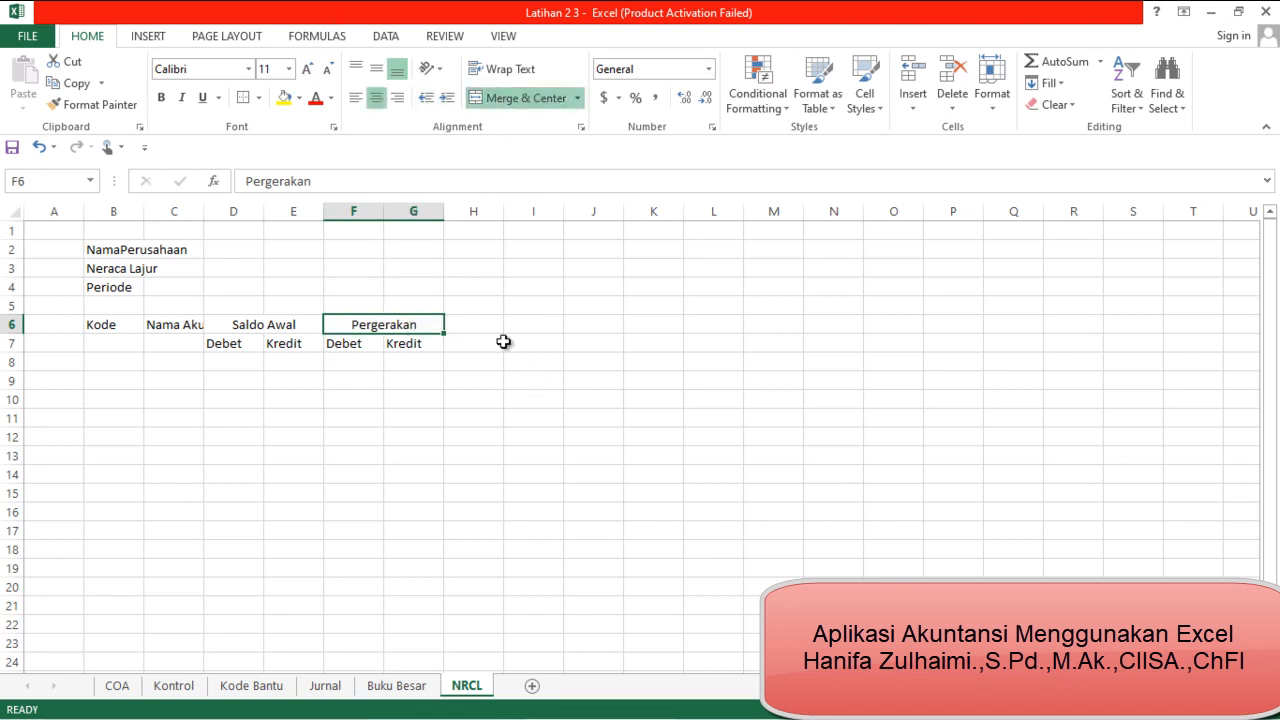
Enter the column header "Saldo Akhir" in cell H6
left_click(492, 329)
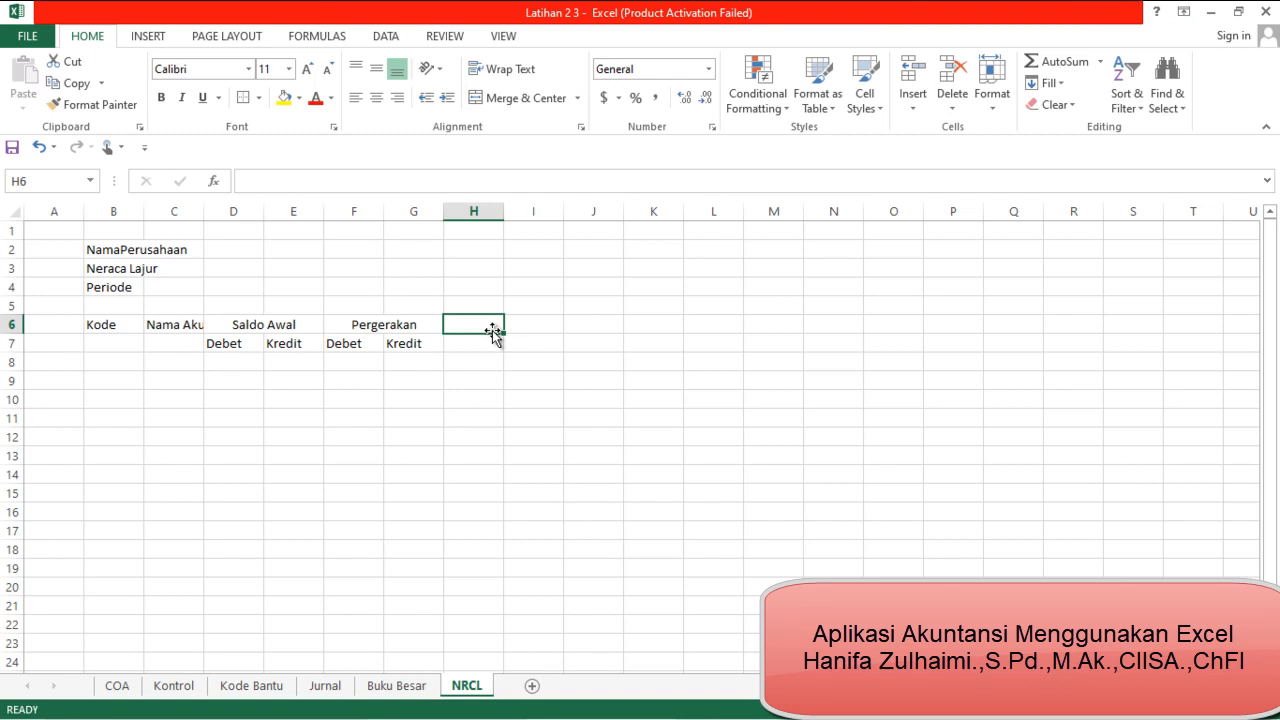
type("Saldo ")
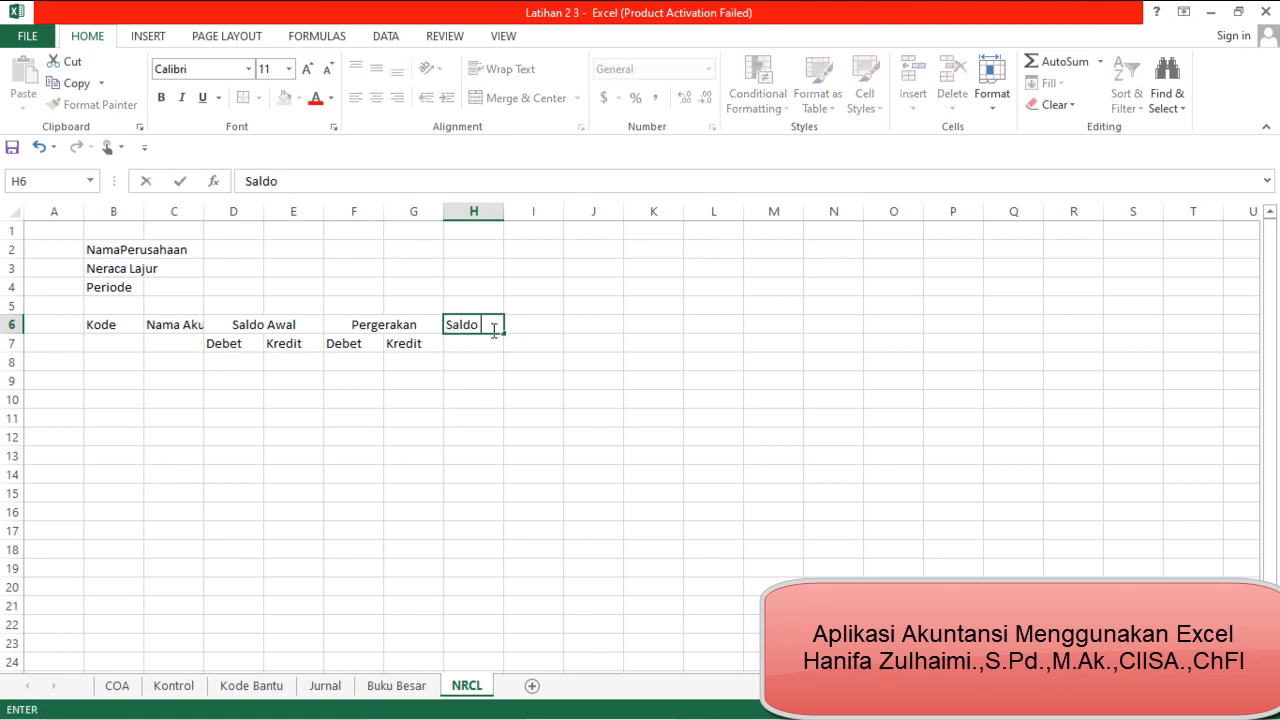
type("Akhir")
key("Return")
Copy the Debet and Kredit subheaders from F7:G7 to H7:I7 under Saldo Akhir
key("Left")
key("Left")
key("shift+Right")
key("ctrl+c")
key("Right")
left_click(496, 343)
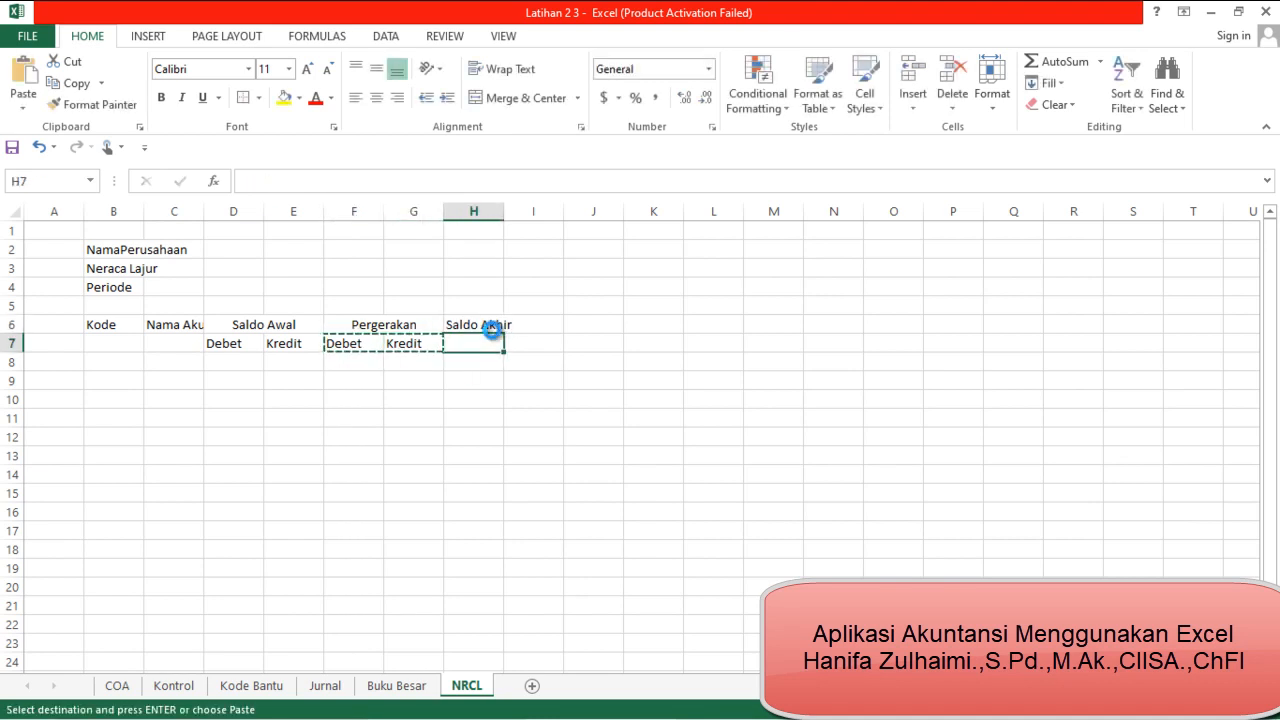
key("ctrl+v")
Merge and center the Saldo Akhir header across H6:I6
left_click(493, 330)
key("shift+Right")
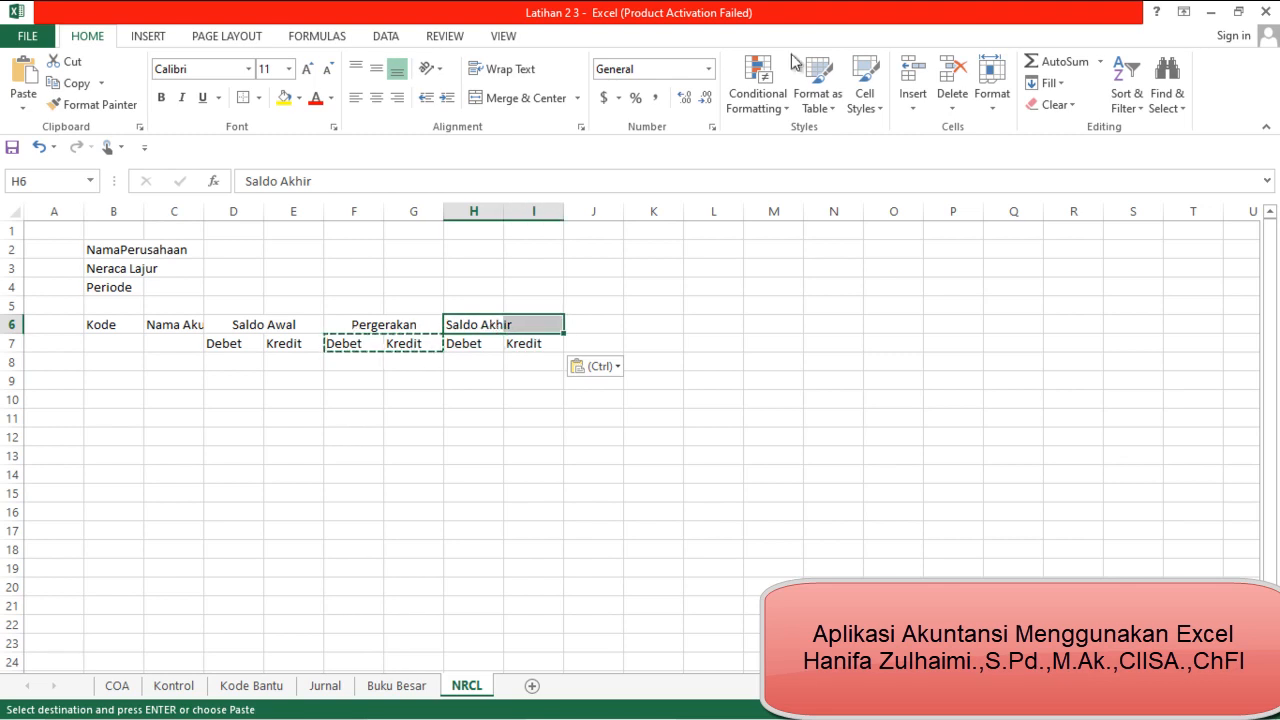
left_click(500, 97)
Enter the column header "Laba Rugi" in cell J6
left_click(610, 318)
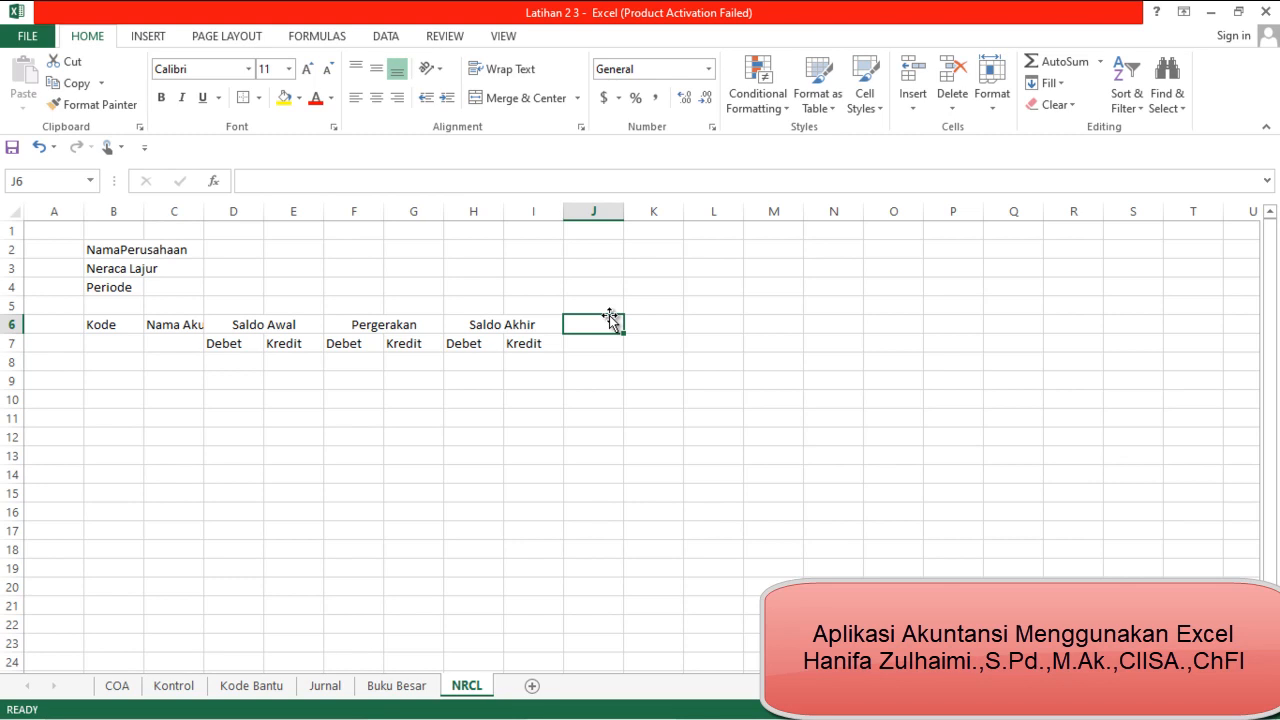
type("L")
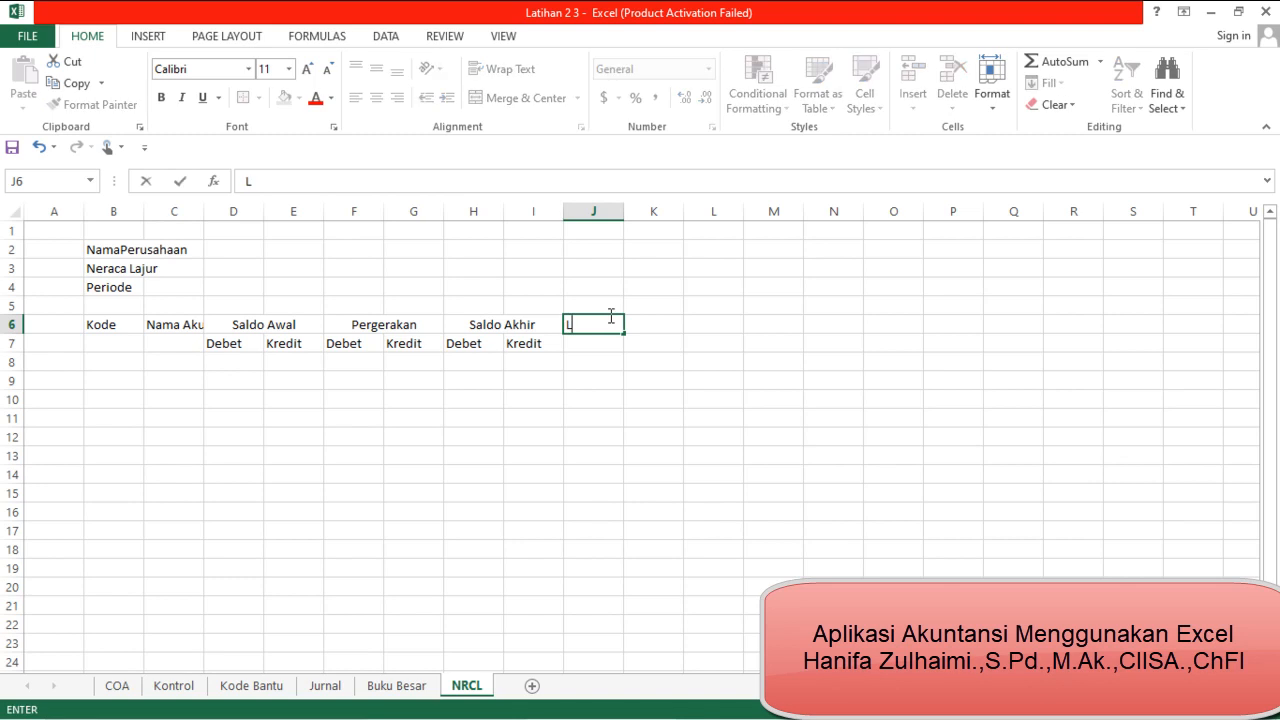
type("aba Ry")
key("Home")
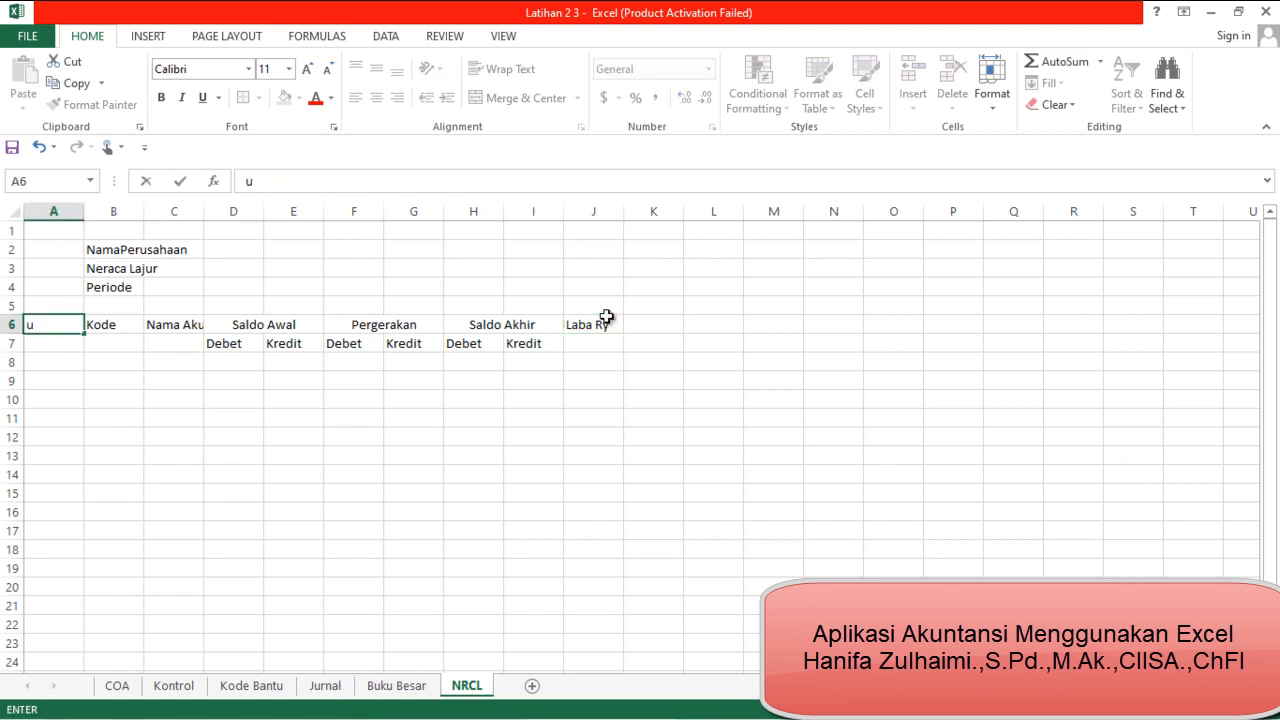
type("ug")
key("BackSpace")
key("BackSpace")
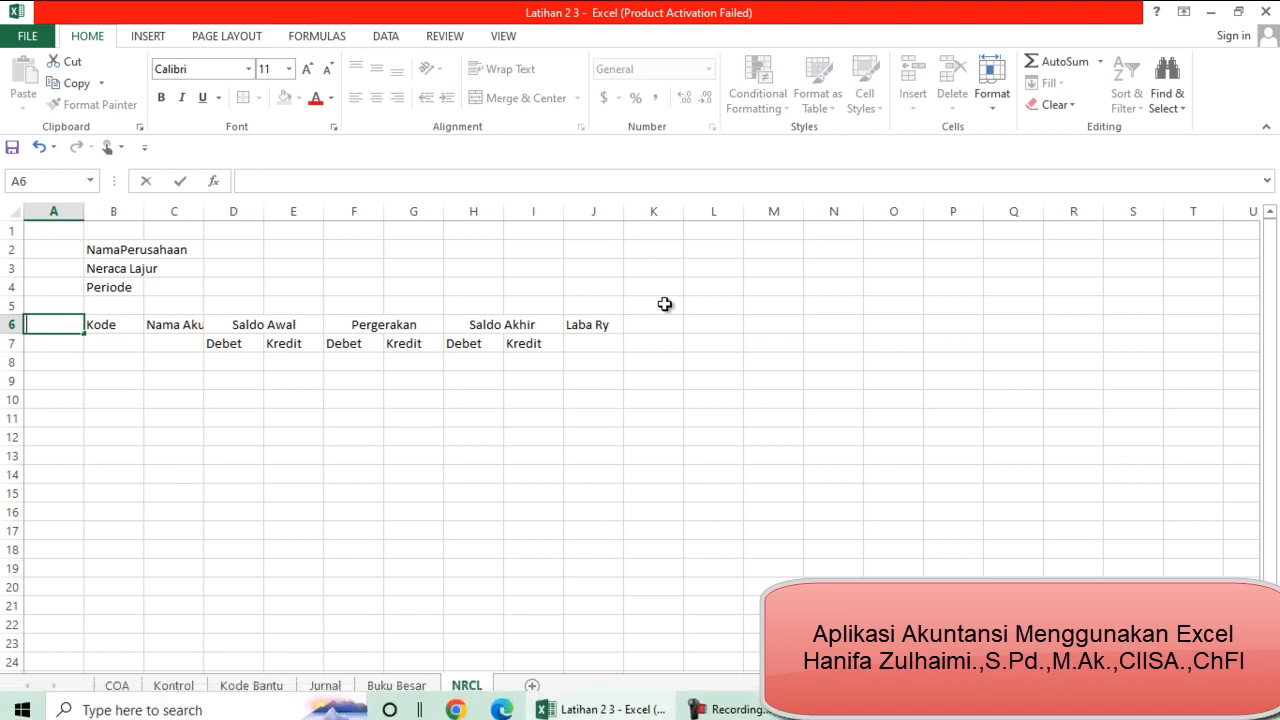
left_click(604, 323)
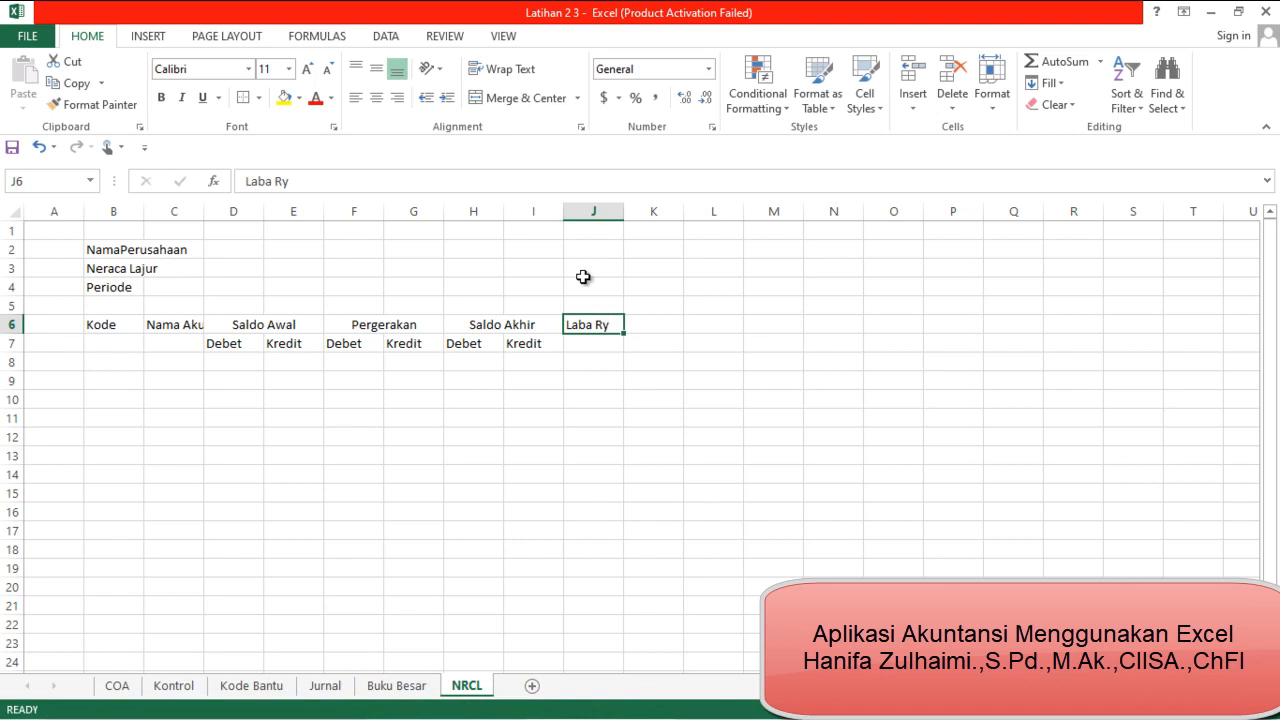
left_click(543, 190)
key("BackSpace")
type("ugi")
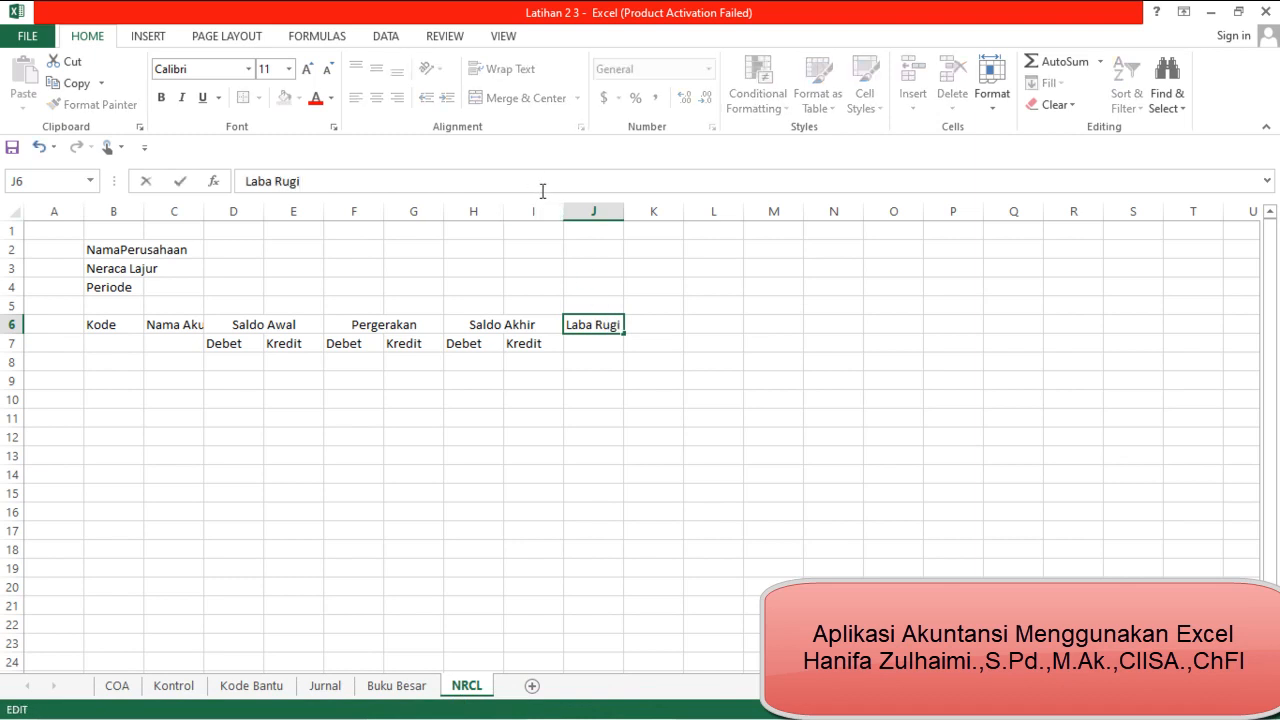
key("Return")
Copy the Debet and Kredit subheaders from H7:I7 to J7:K7 under Laba Rugi
key("Left")
key("Left")
key("shift+Right")
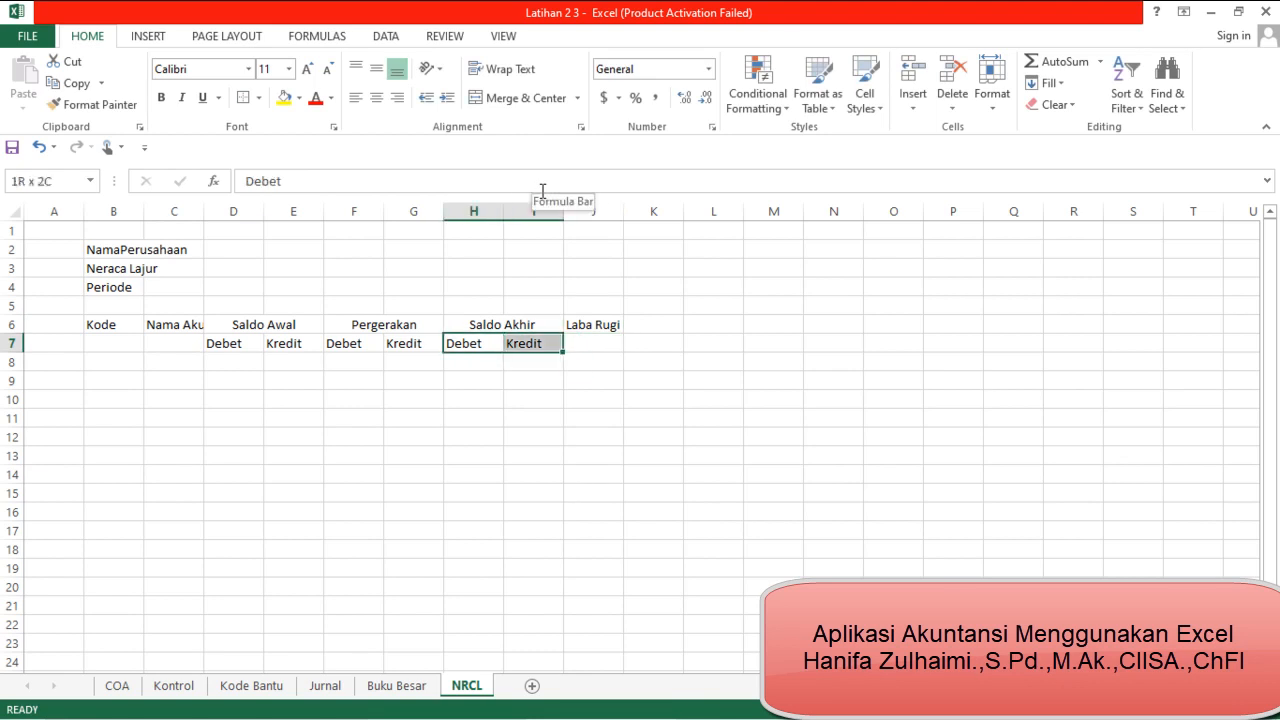
key("ctrl+c")
key("Down")
key("Up")
key("Right")
key("Right")
key("shift+Right")
key("ctrl+v")
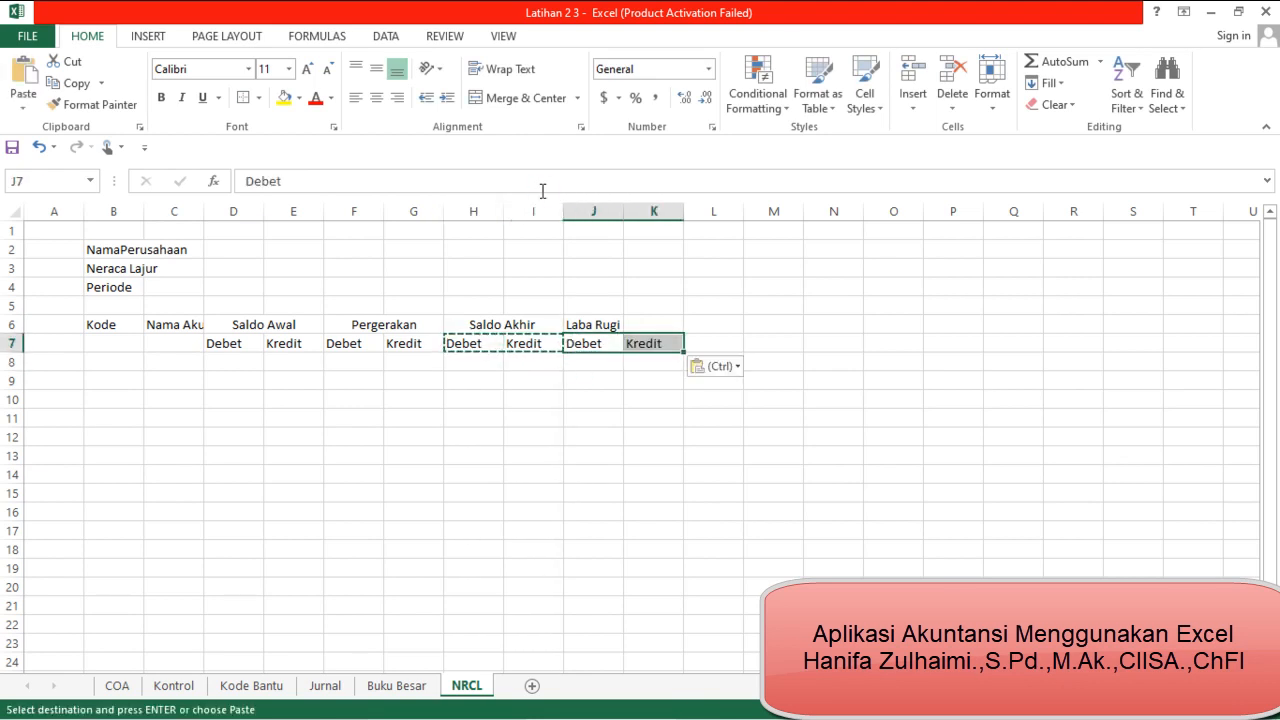
key("Escape")
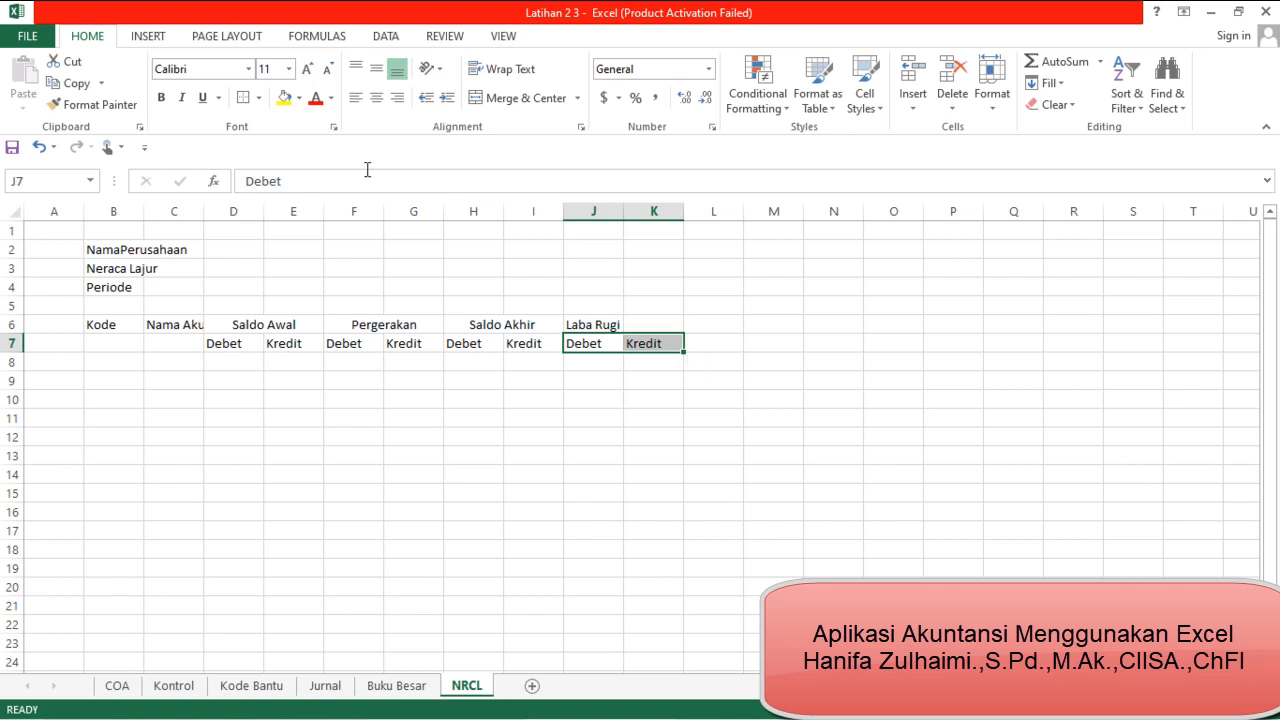
Merge and center the Laba Rugi header across J6:K6
key("Up")
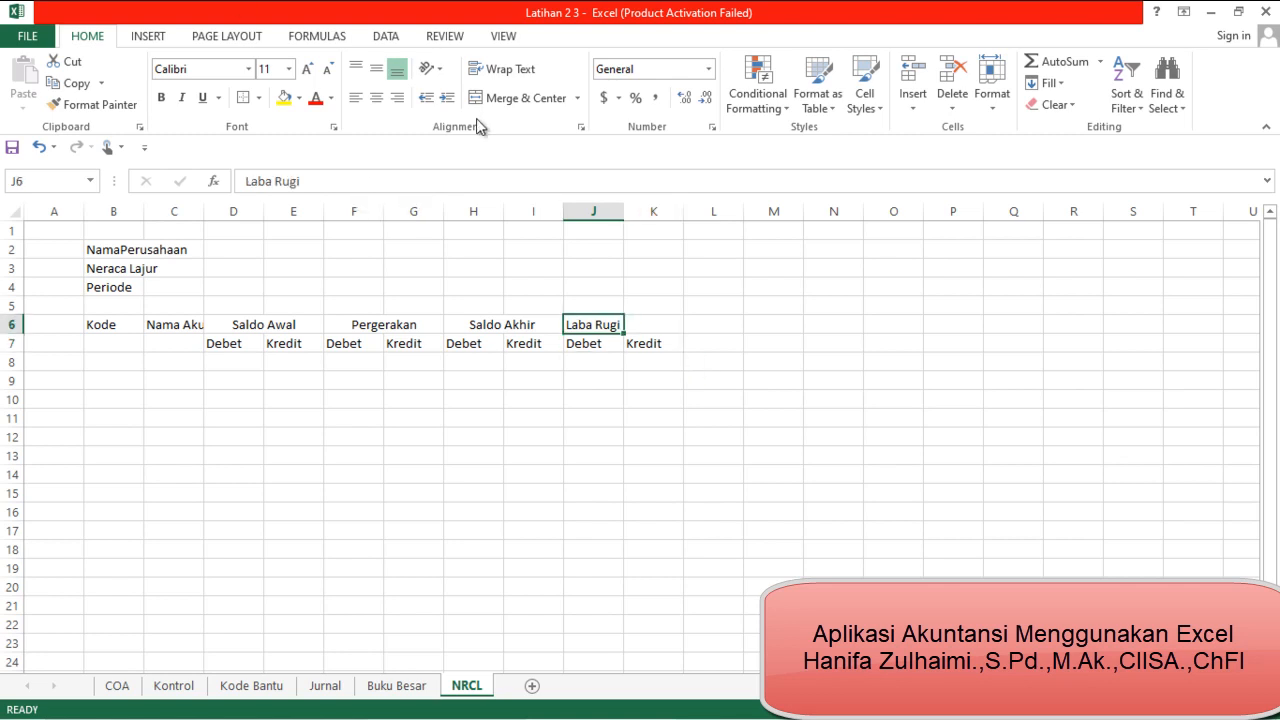
key("shift+Right")
left_click(506, 97)
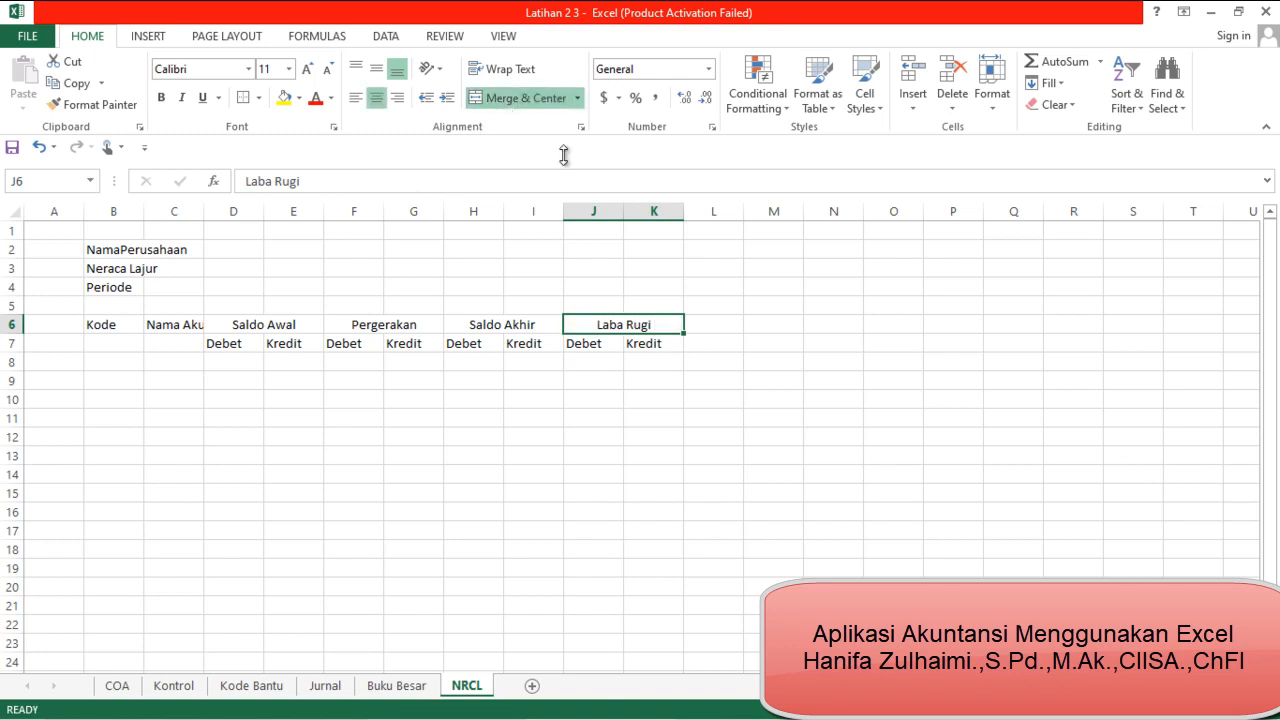
Enter the column header "Neraca" in cell L6
key("Right")
type("Nera")
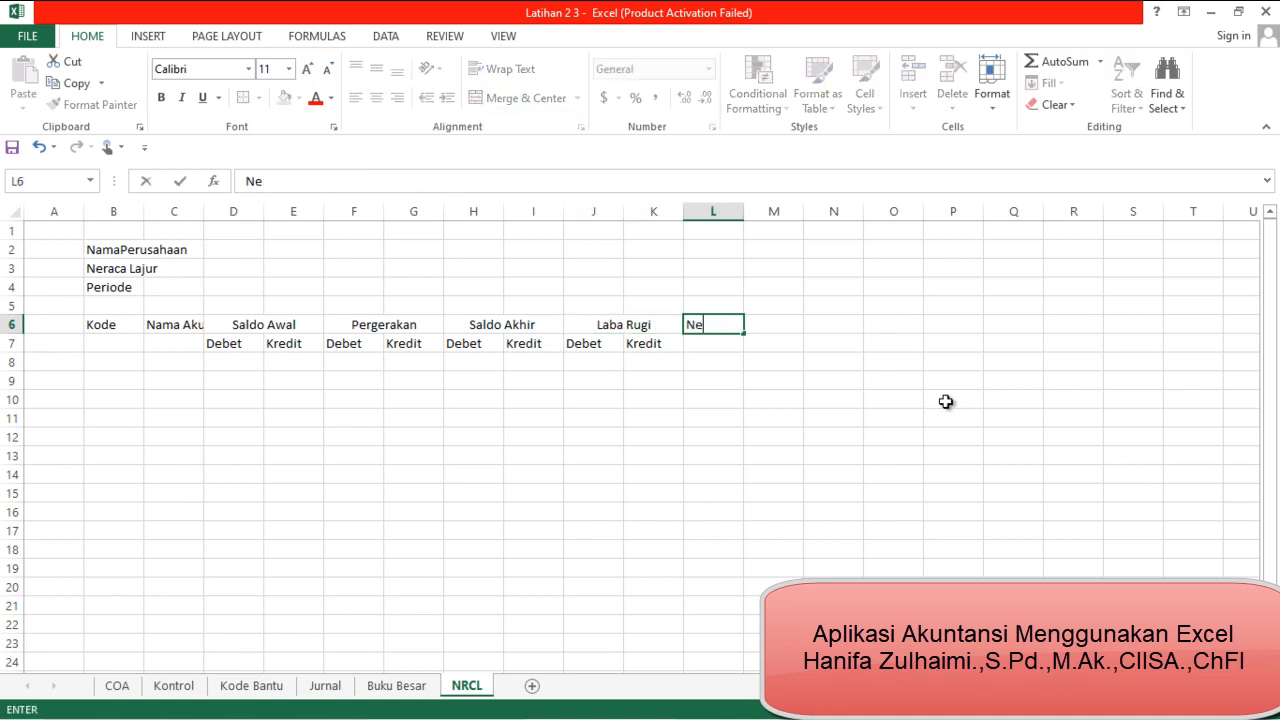
key("Return")
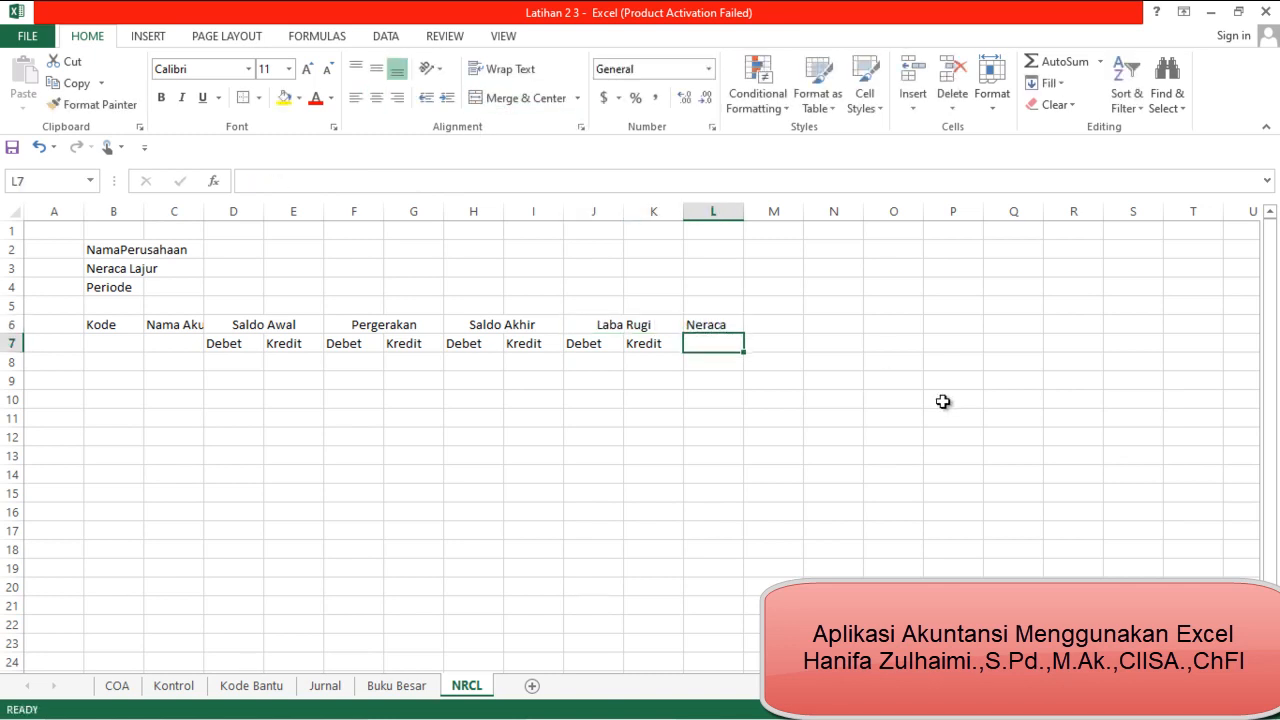
Copy the Debet and Kredit subheaders from J7:K7 to L7:M7, and merge and center the Neraca header across L6:M6
type("D")
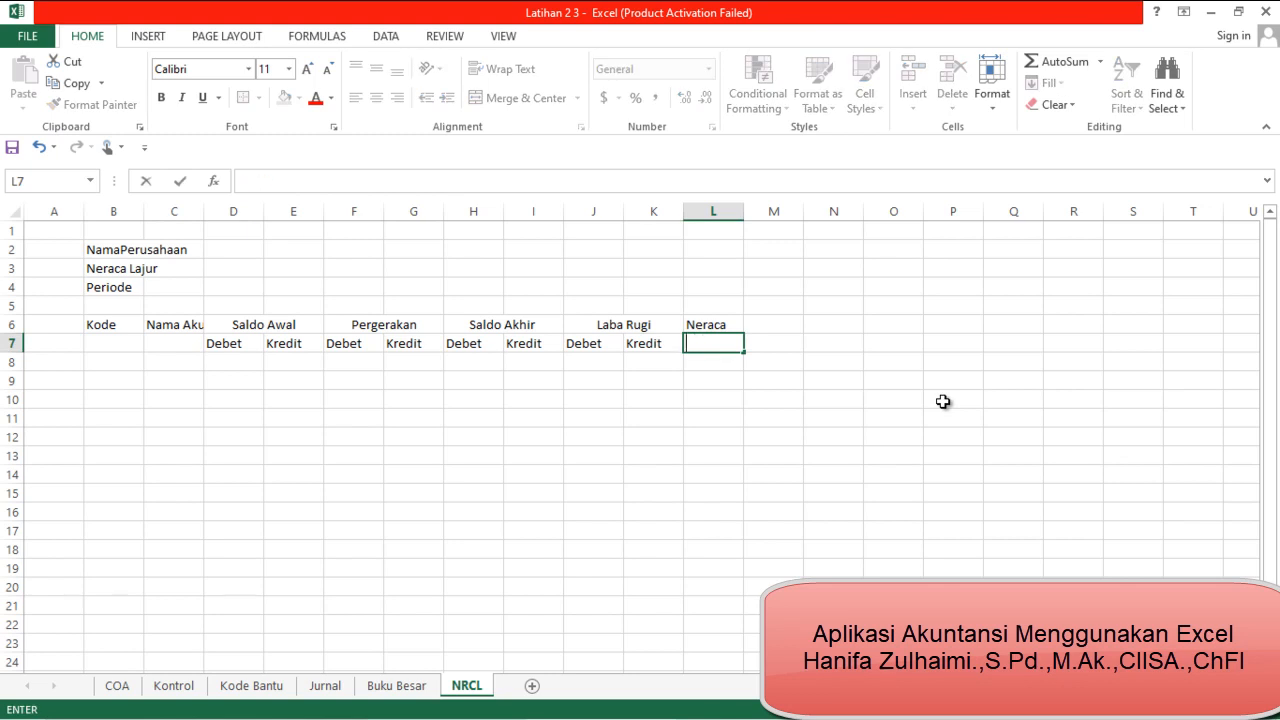
key("Left")
key("Left")
key("shift+Right")
key("ctrl+c")
key("Right")
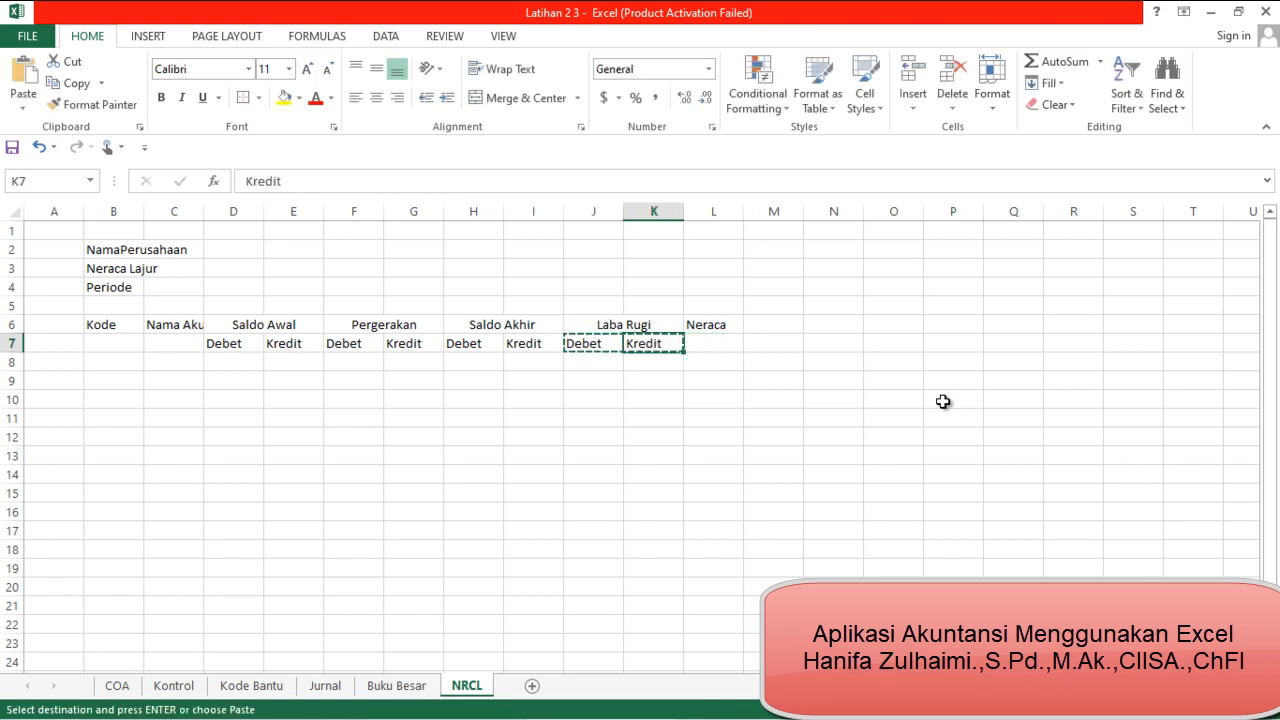
key("Right")
key("ctrl+v")
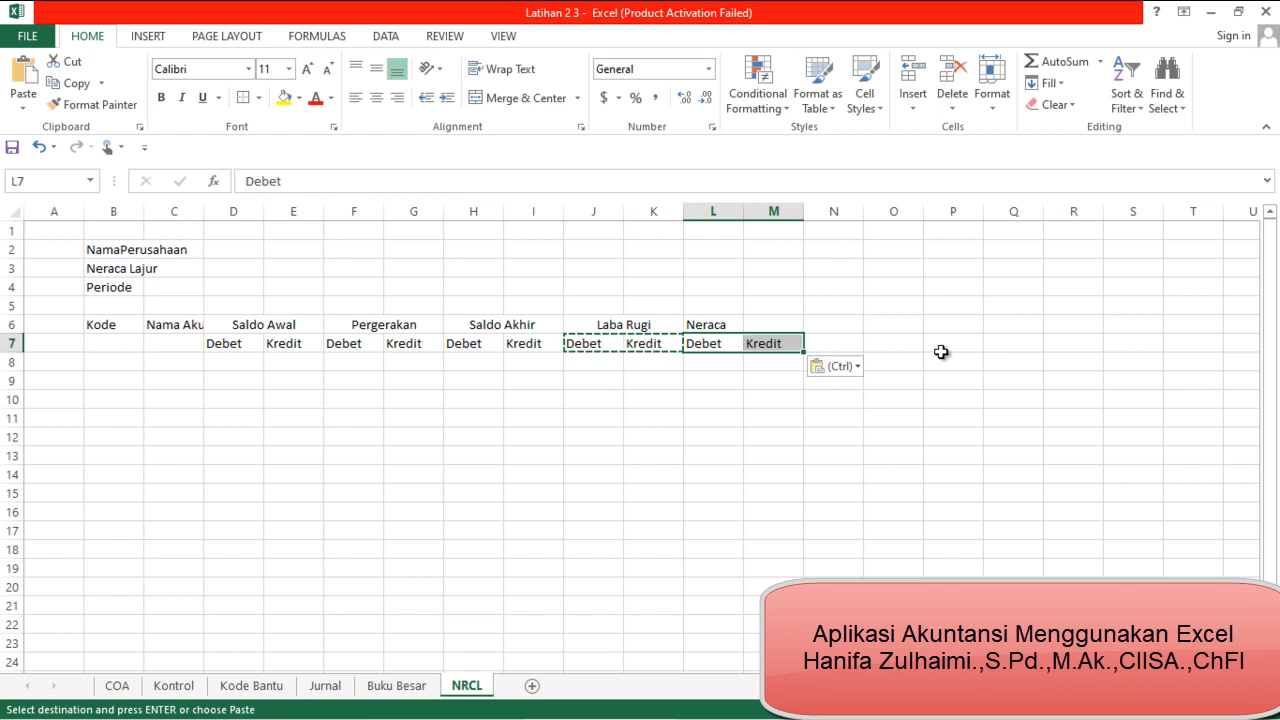
mouse_move(737, 328)
left_mouse_down()
mouse_move(755, 333)
mouse_move(740, 323)
left_mouse_up()
left_click(478, 100)
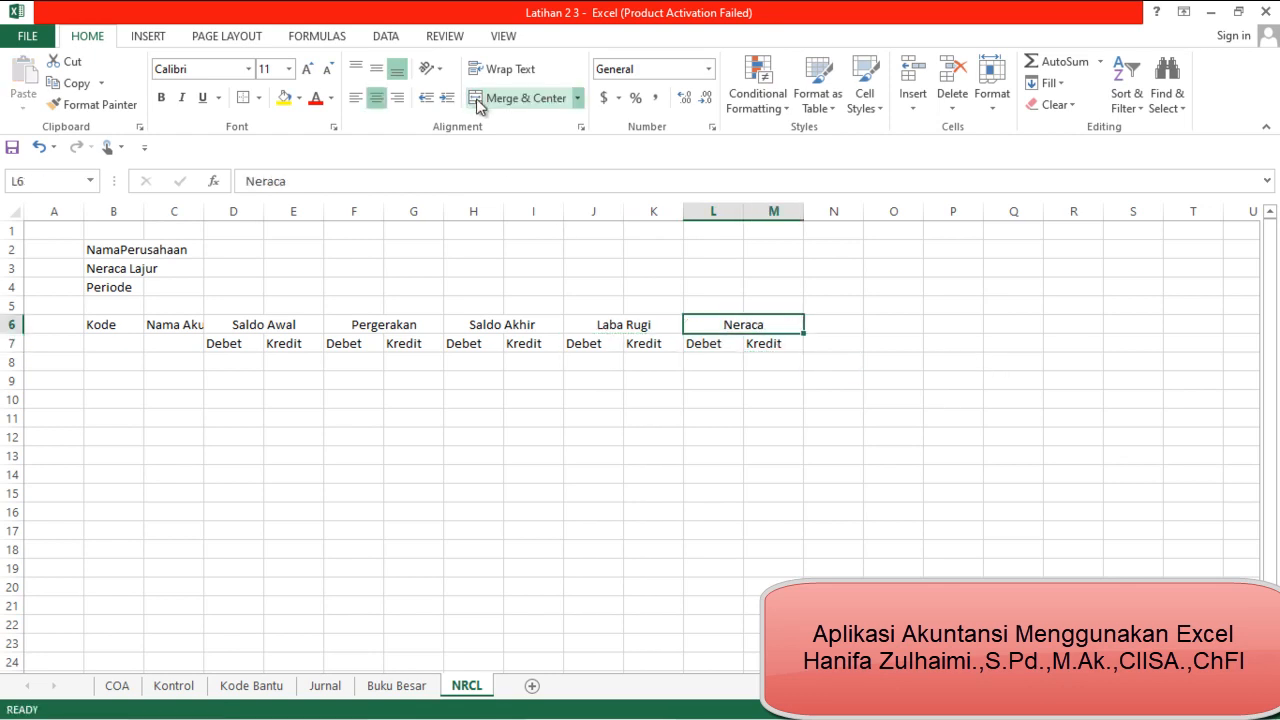
Merge and center the NamaPerusahaan title line across B2:M2
left_click_drag(171, 248, 737, 344)
left_click(130, 249)
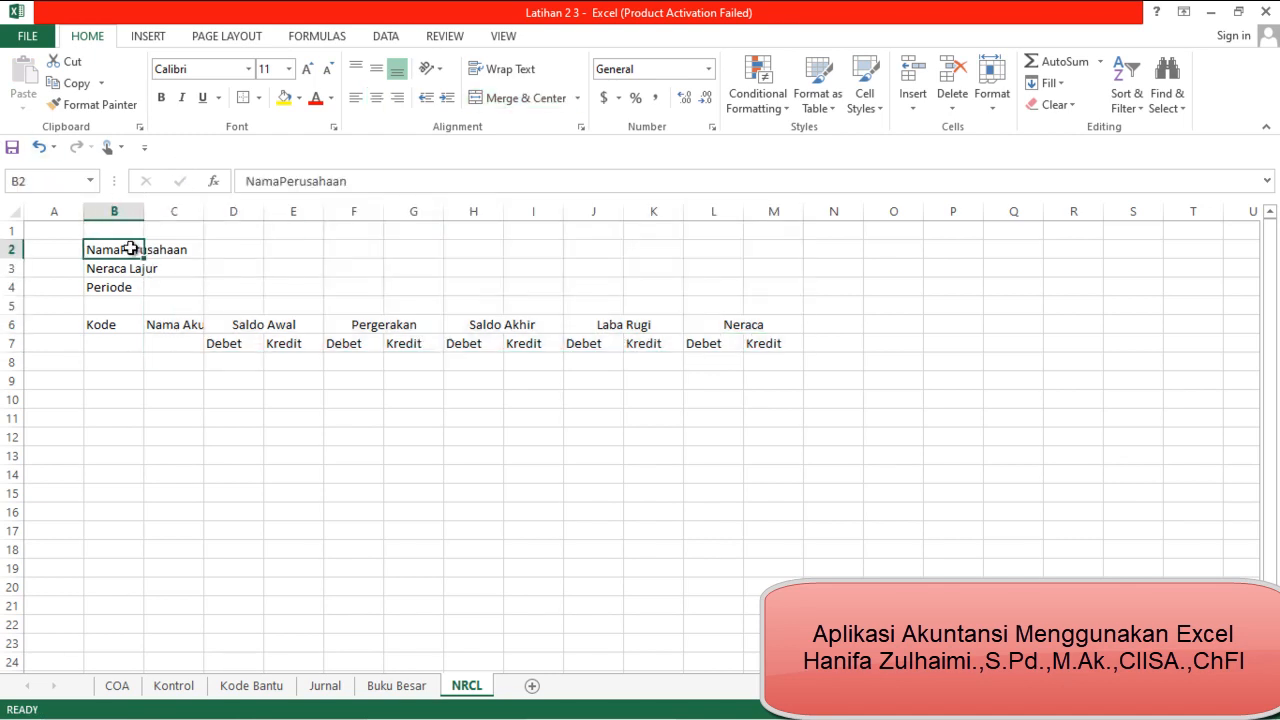
key("shift+Right")
key("shift+Right")
key("shift+Right")
key("shift+Right")
key("shift+Right")
key("shift+Right")
key("shift+Right")
key("shift+Right")
key("shift+Right")
key("shift+Right")
key("shift+Right")
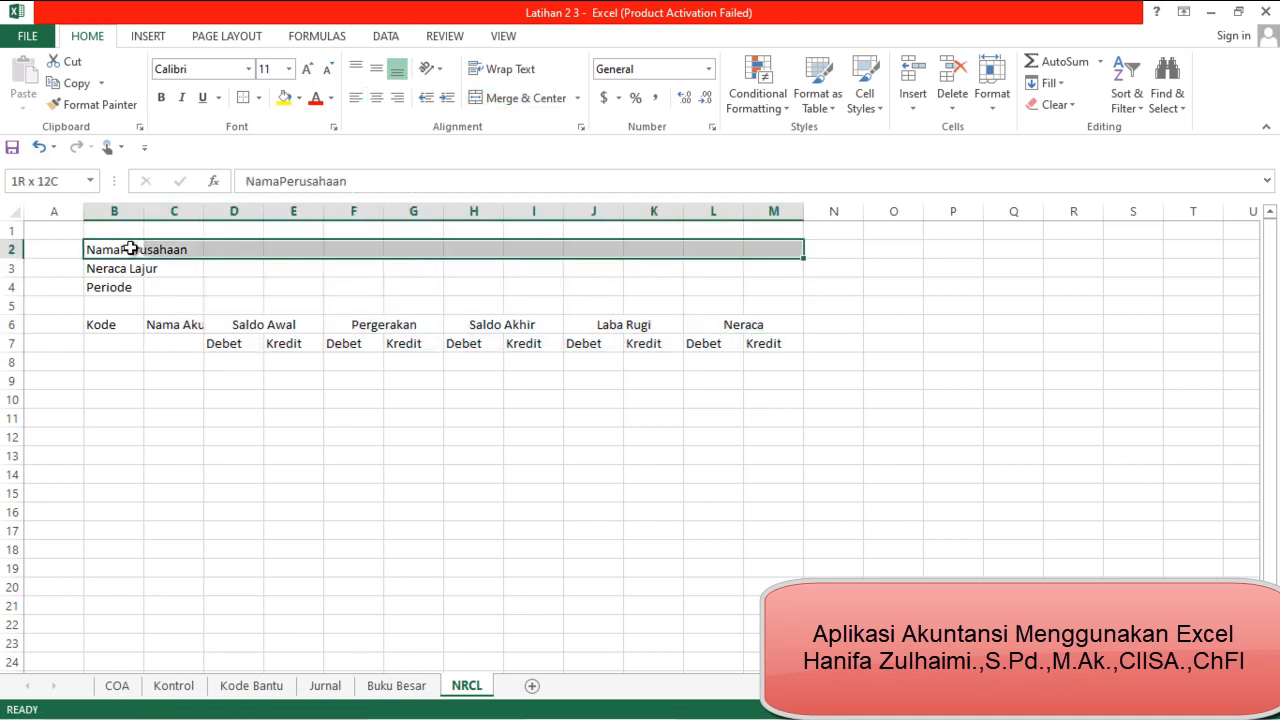
left_click(522, 98)
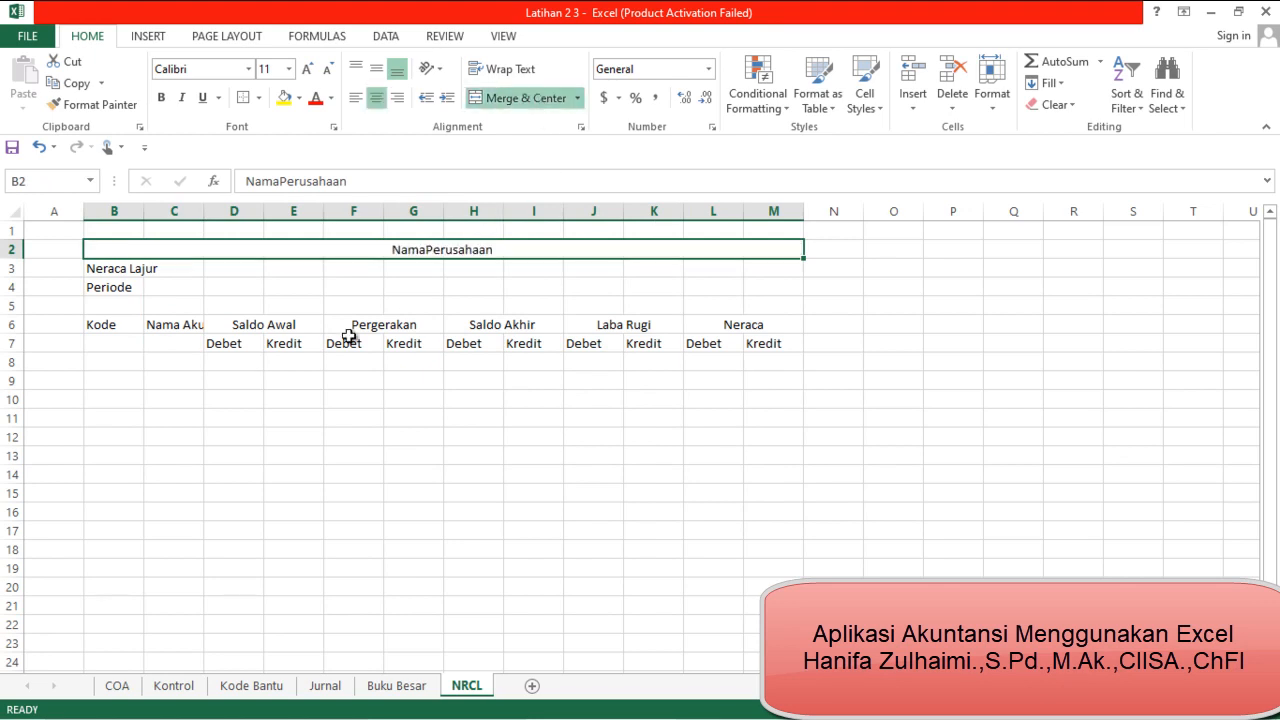
Merge and center the Neraca Lajur title line across B3:M3
left_click(134, 266)
key("shift+Right")
key("shift+Right")
key("shift+Right")
key("shift+Right")
key("shift+Right")
key("shift+Right")
key("shift+Right")
key("shift+Right")
key("shift+Right")
key("shift+Right")
key("shift+Right")
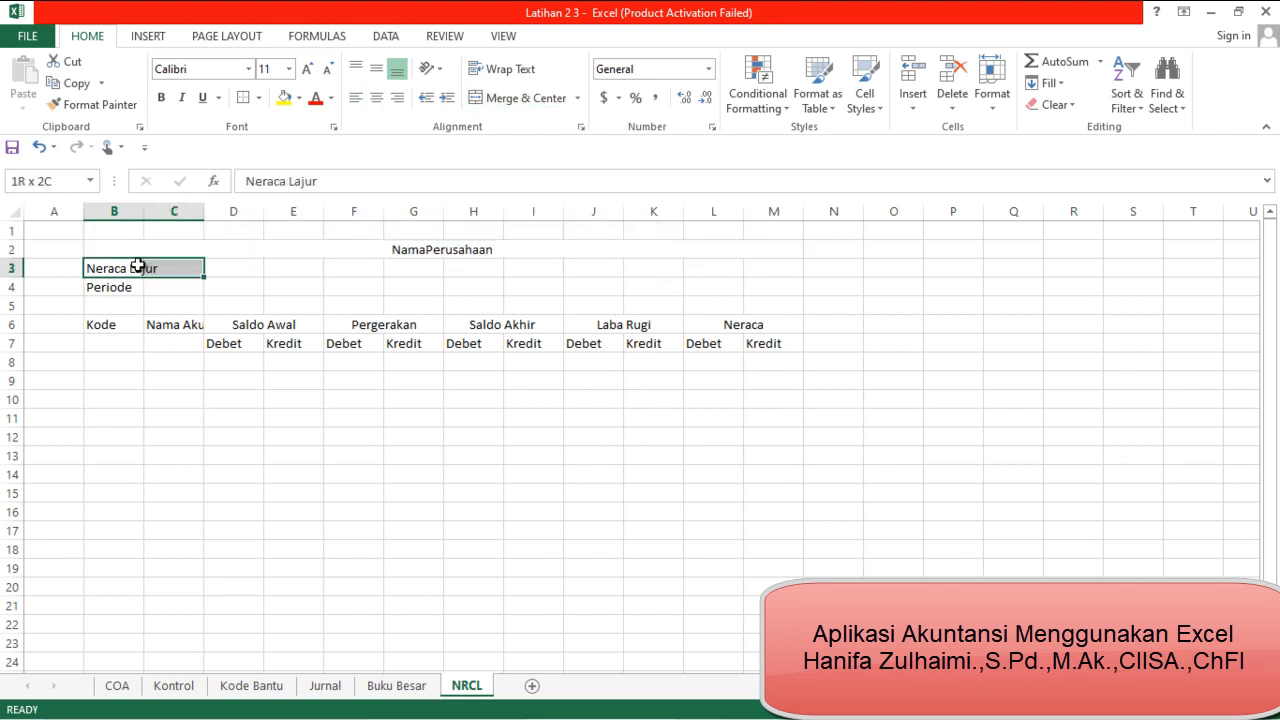
key("shift+Right")
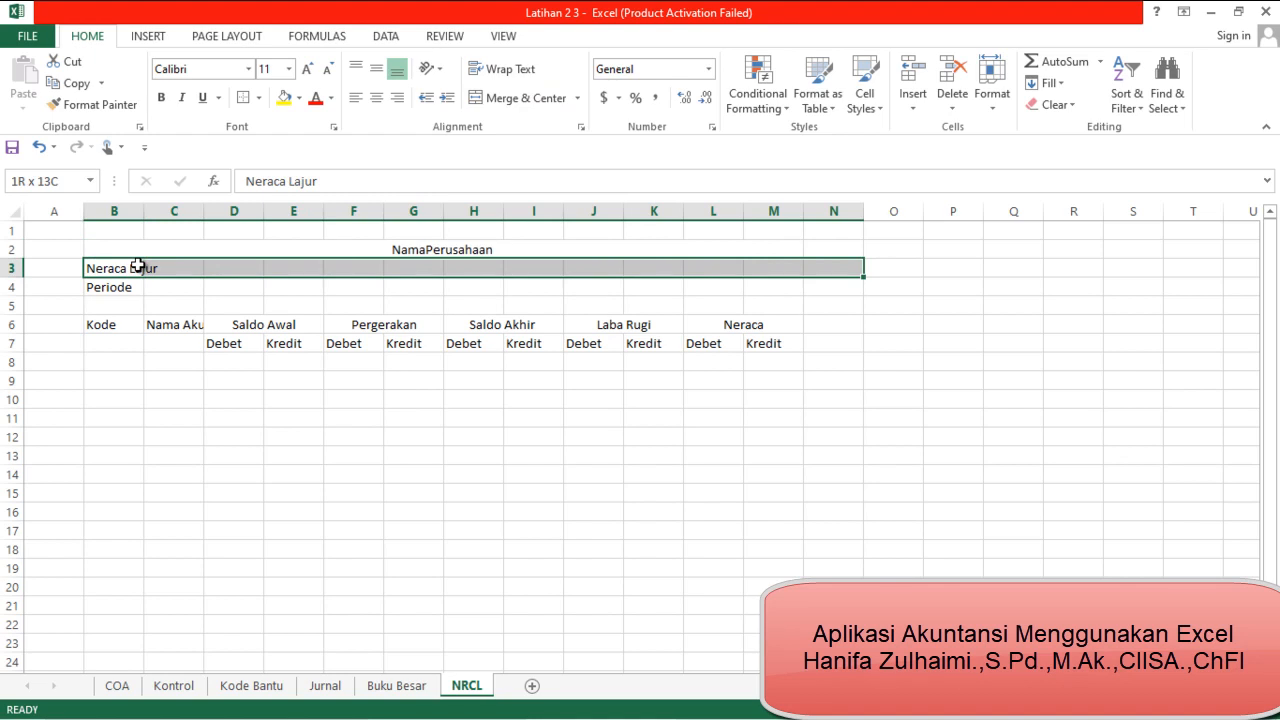
key("shift+Left")
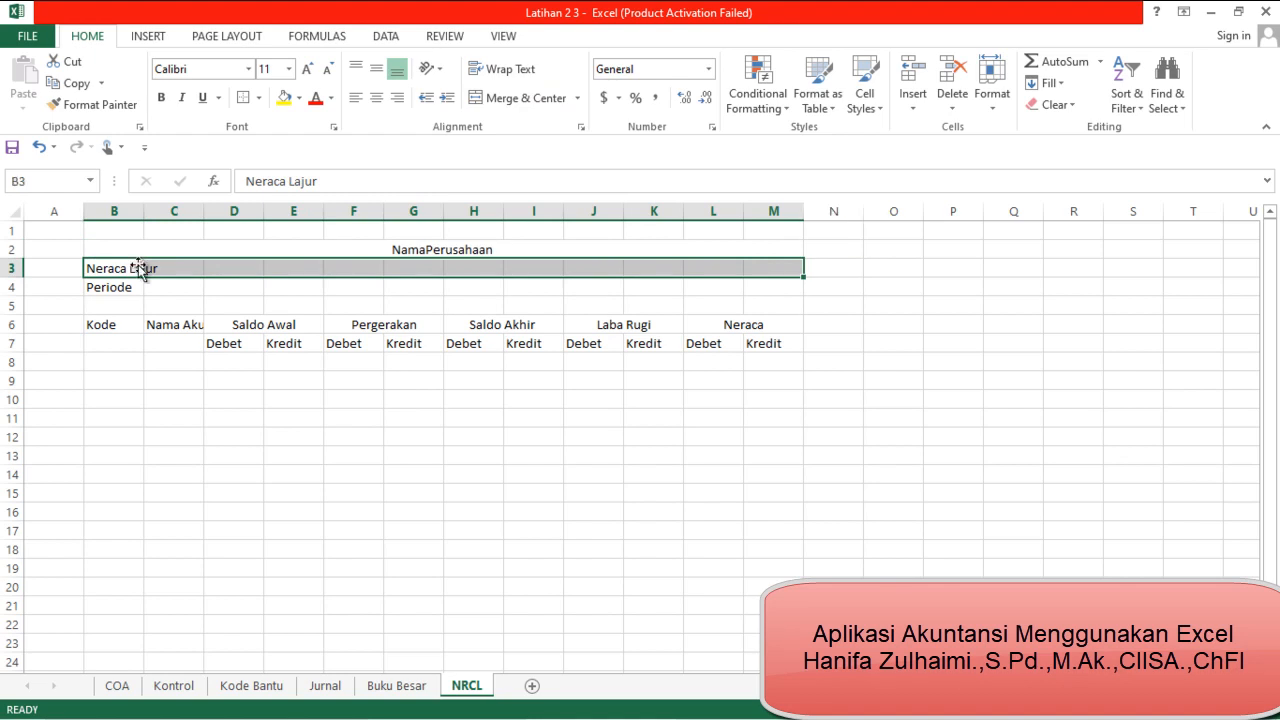
left_click(527, 100)
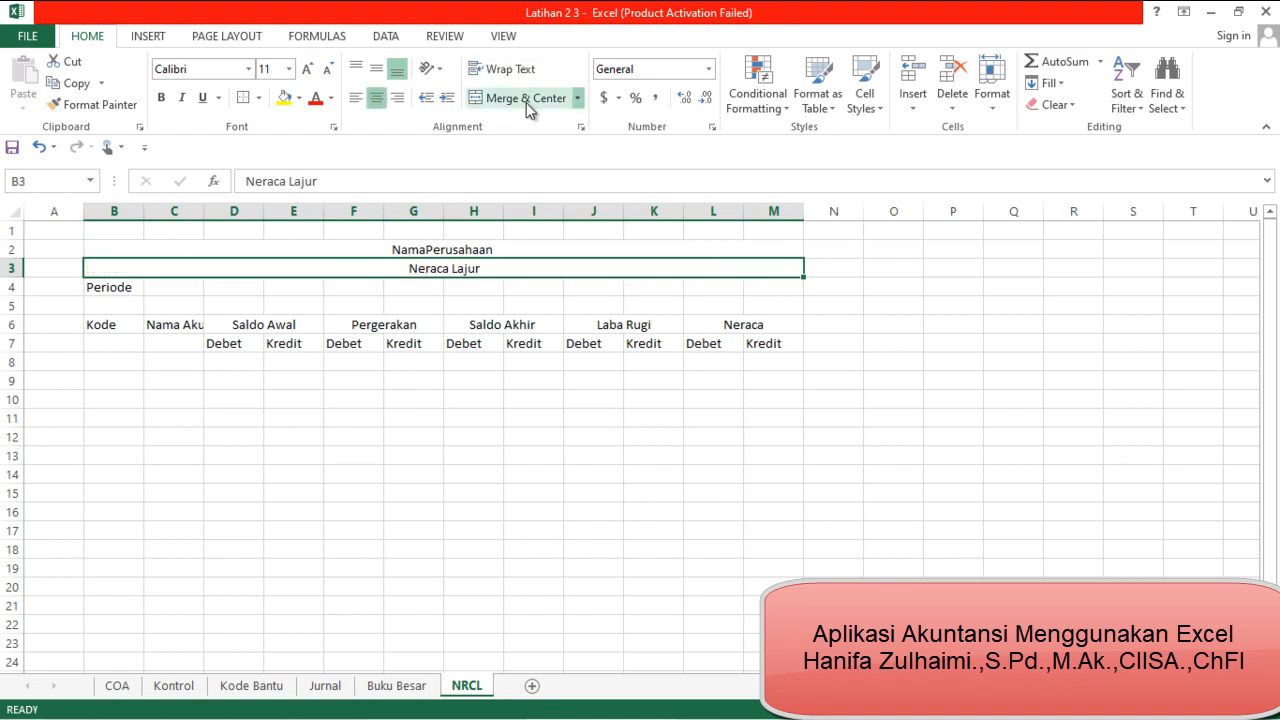
Merge and center the Periode title line across B4:M4, and make all three title lines in rows 2 to 4 bold
left_click(132, 288)
key("shift+Right")
key("shift+Right")
key("shift+Right")
key("shift+Right")
key("shift+Right")
key("shift+Right")
key("shift+Right")
key("shift+Right")
key("shift+Right")
key("shift+Right")
key("shift+Right")
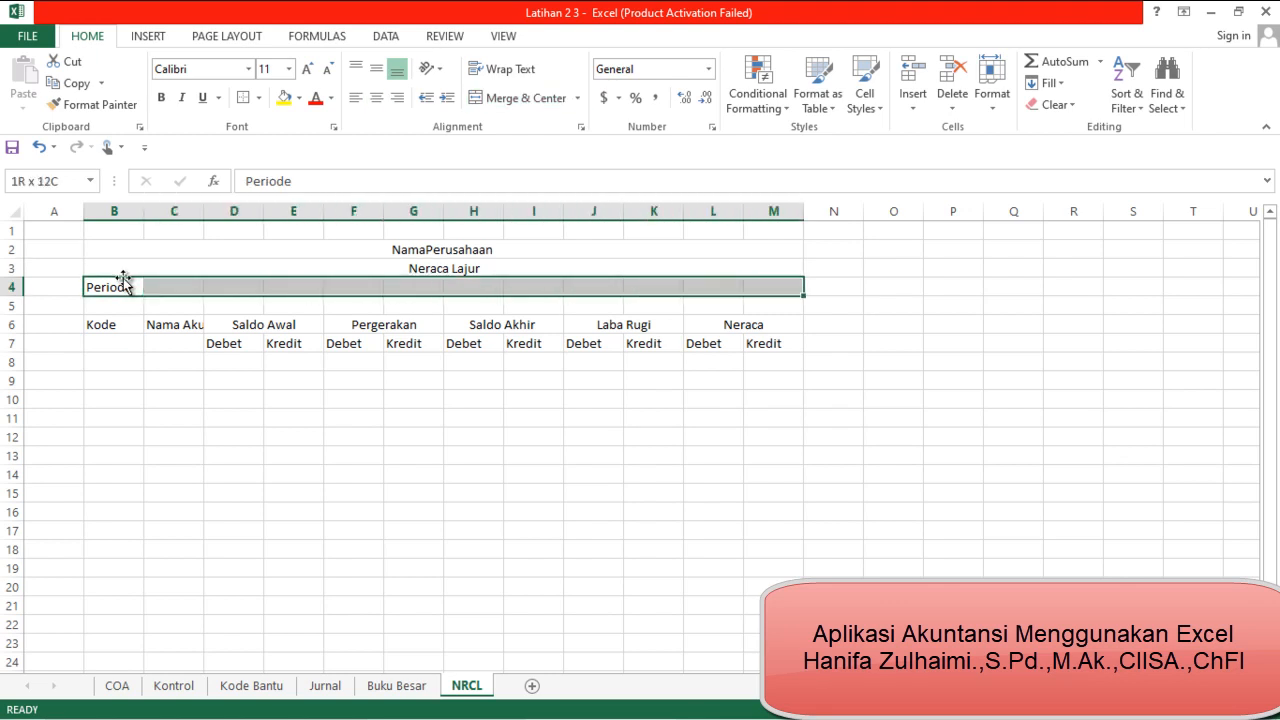
left_click(520, 98)
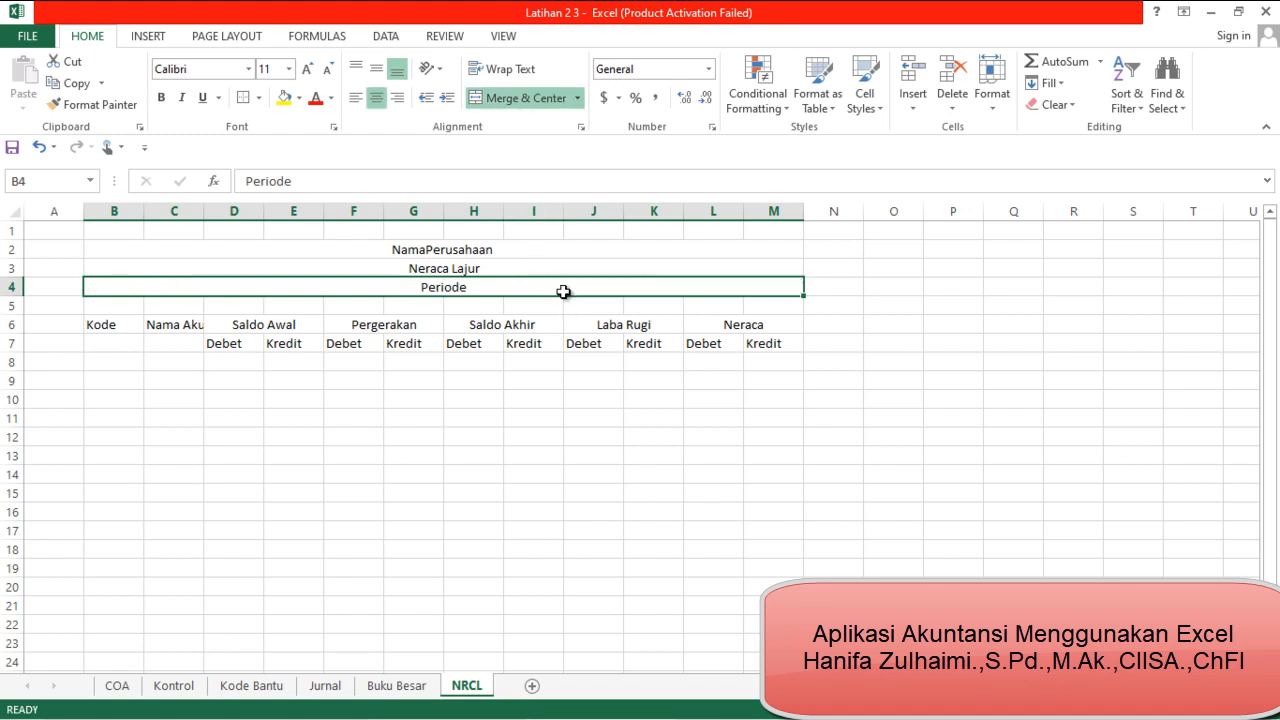
left_click_drag(563, 257, 579, 283)
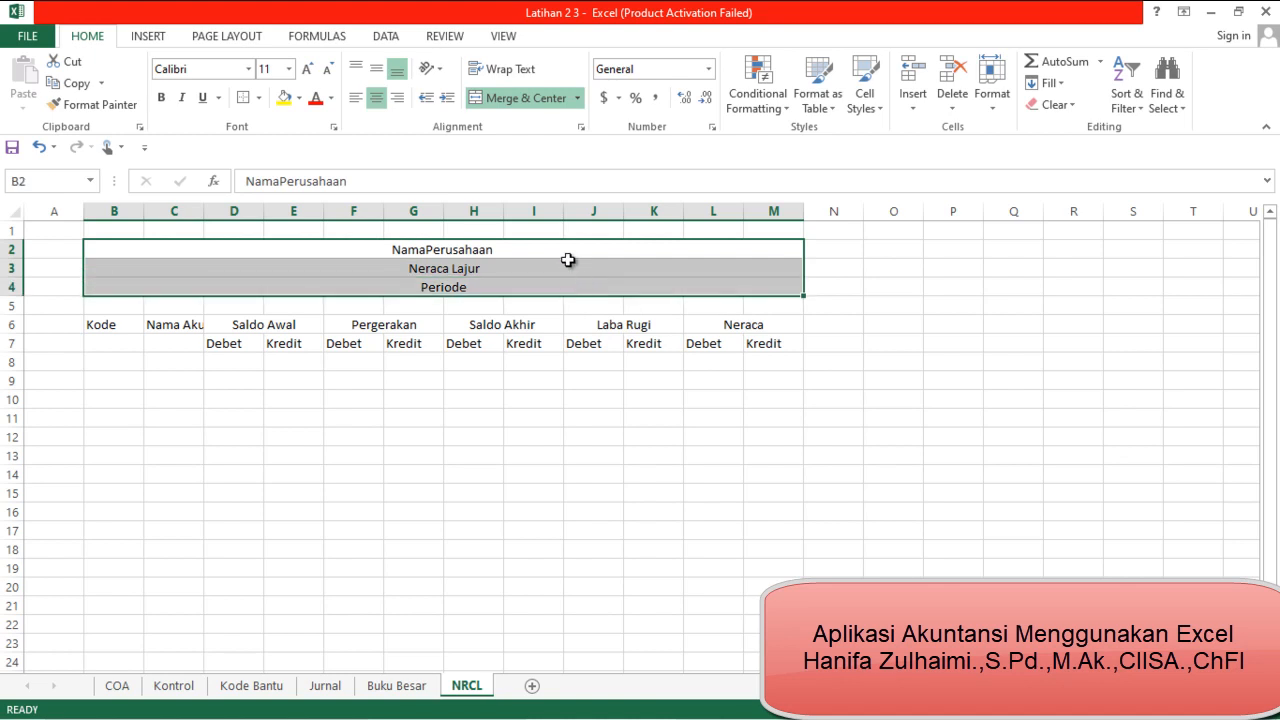
key("ctrl+b")
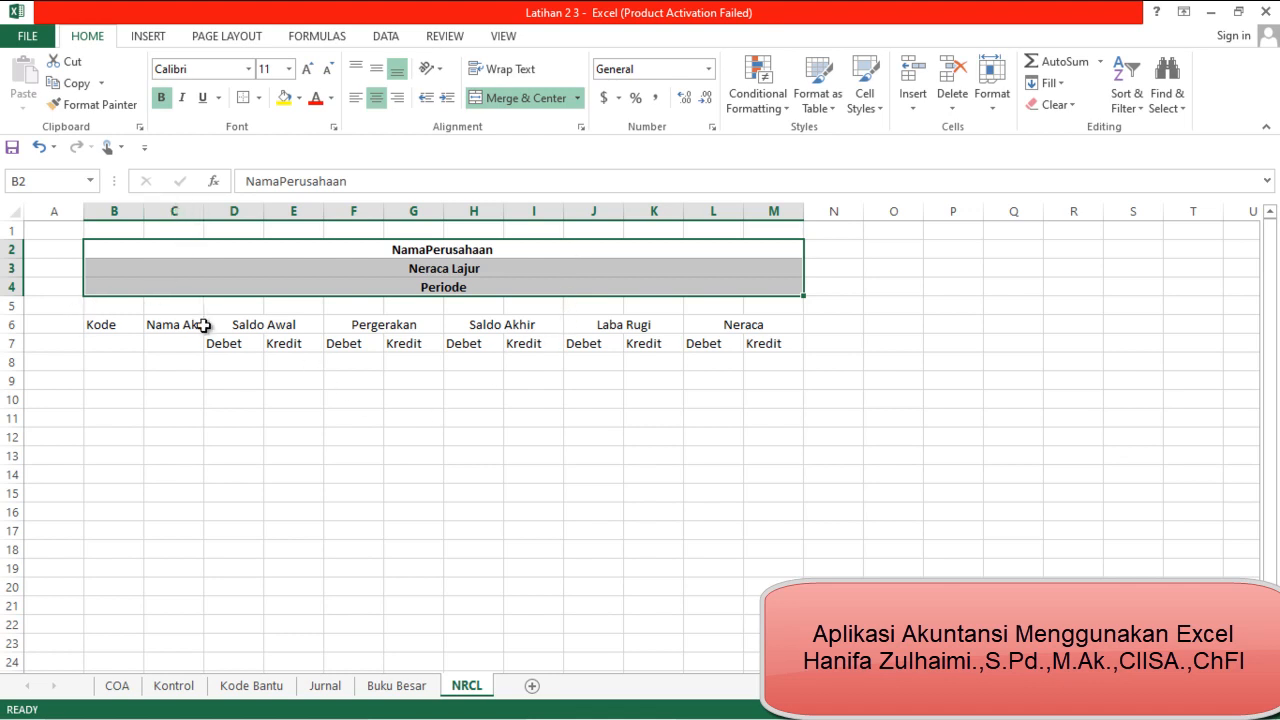
AutoFit the widths of all columns on the sheet to their contents
left_click(16, 216)
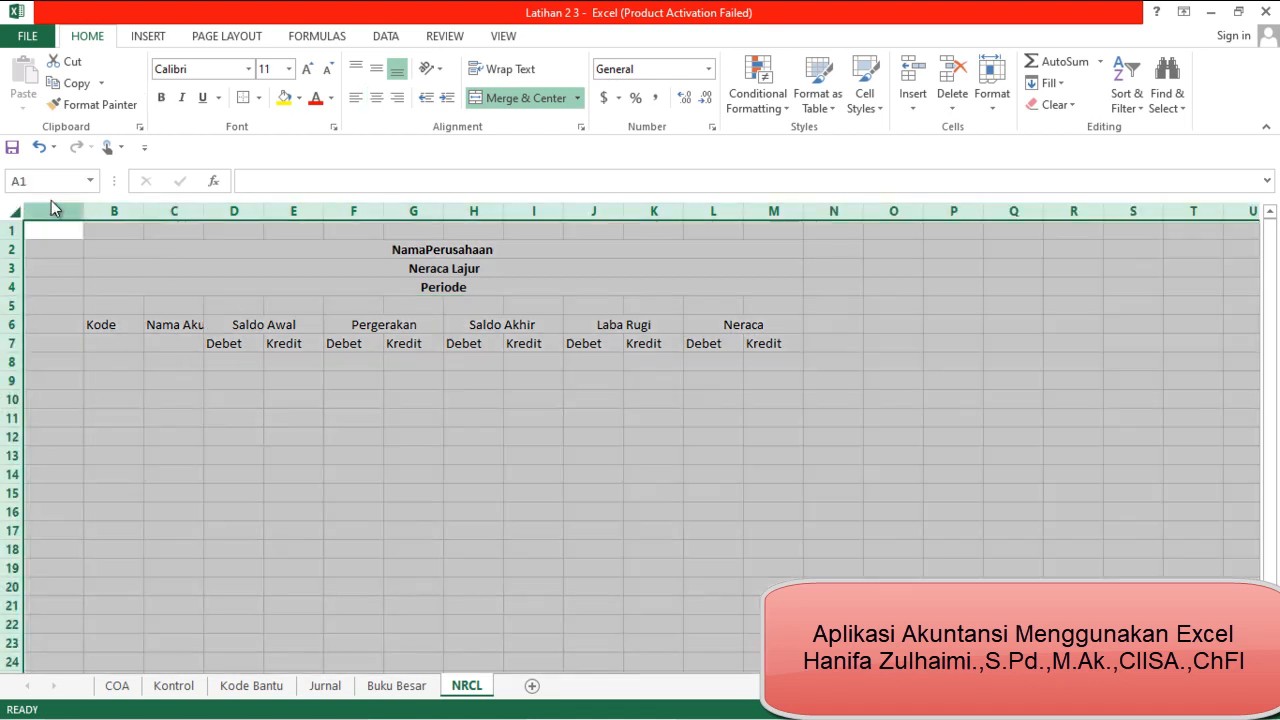
double_click(143, 208)
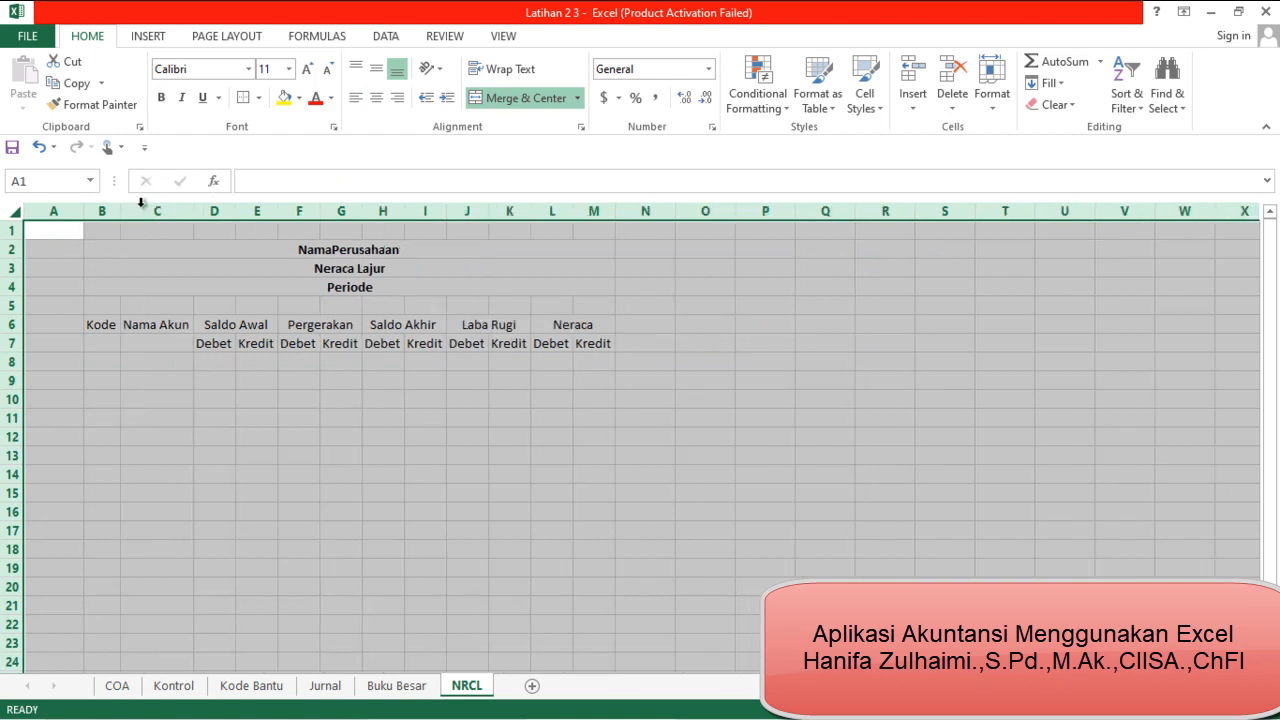
left_click(420, 492)
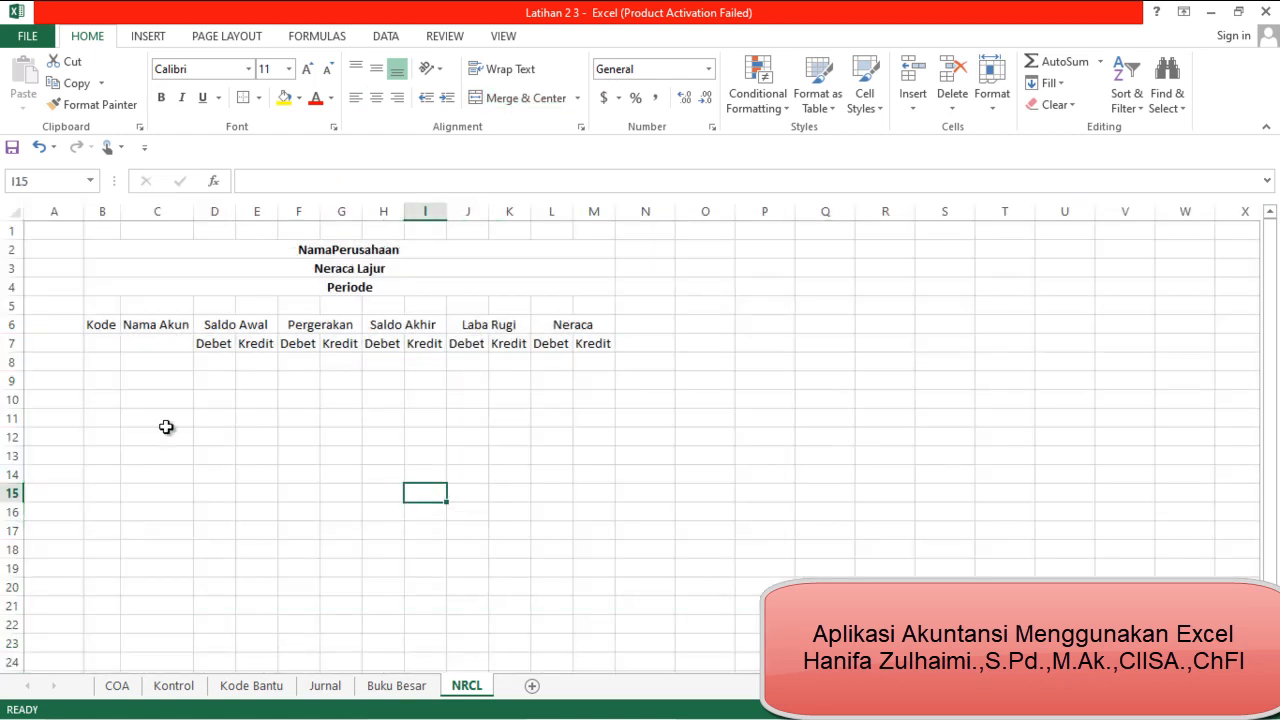
Merge and center the Kode header across B6:B7 and the Nama Akun header across C6:C7
left_click(101, 327)
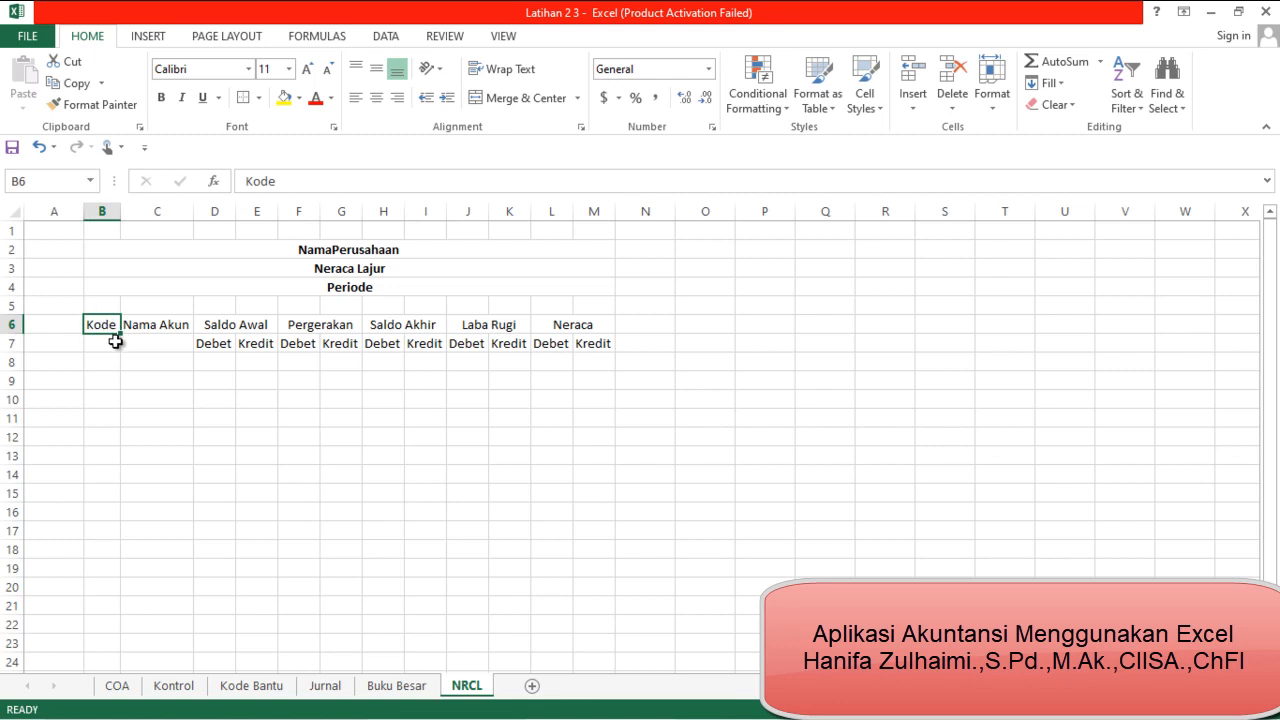
left_click_drag(110, 326, 114, 345)
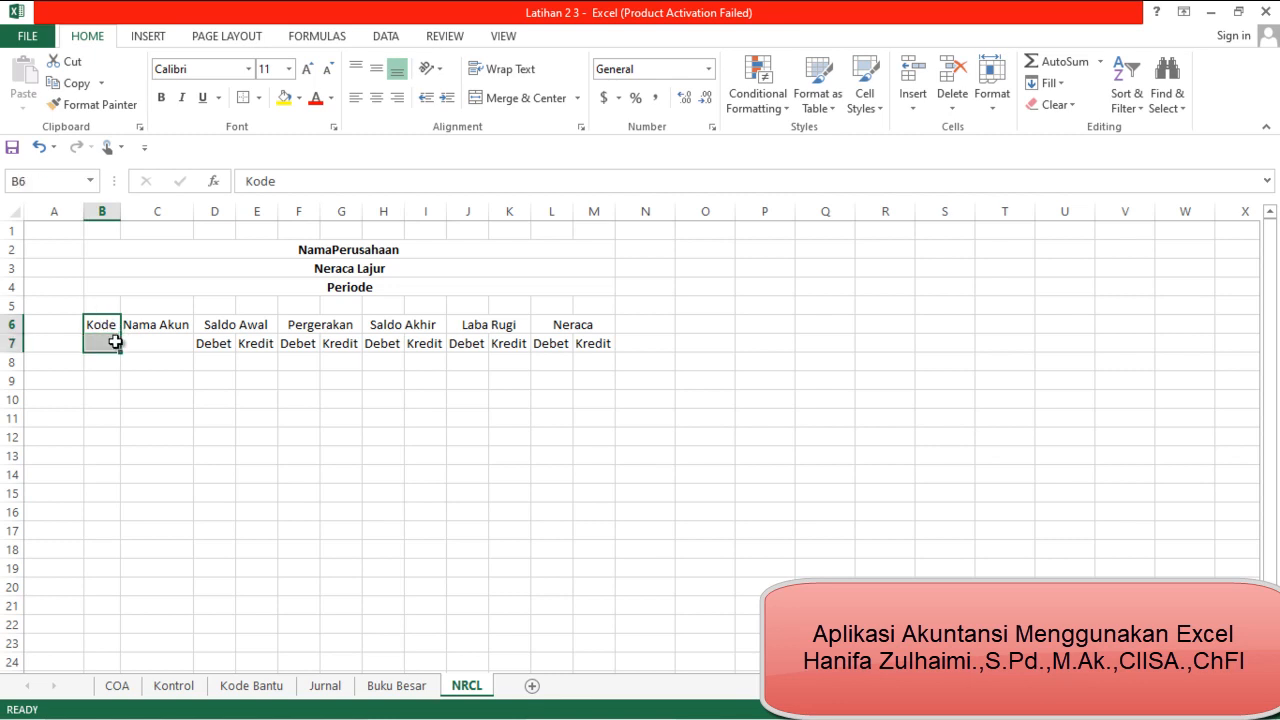
left_click(525, 98)
left_click_drag(183, 323, 189, 342)
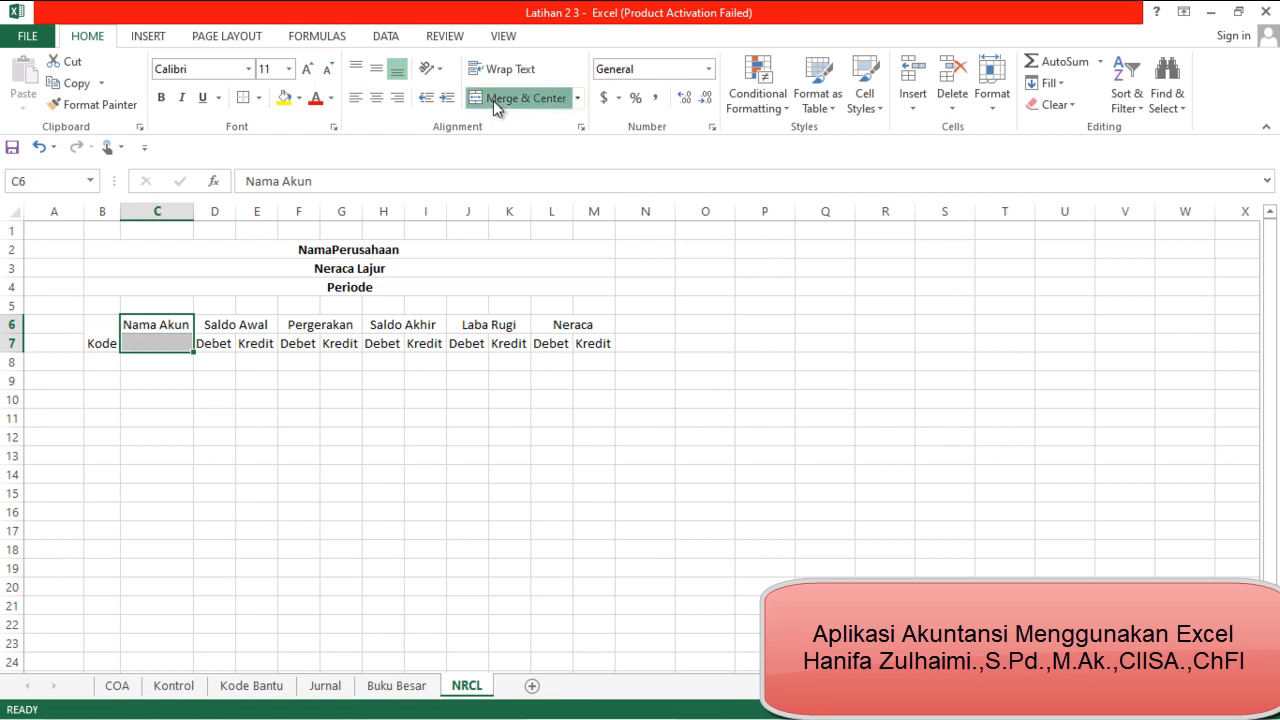
left_click(497, 100)
Middle-align the merged Kode and Nama Akun headers vertically
left_click_drag(97, 324, 157, 330)
left_click(376, 71)
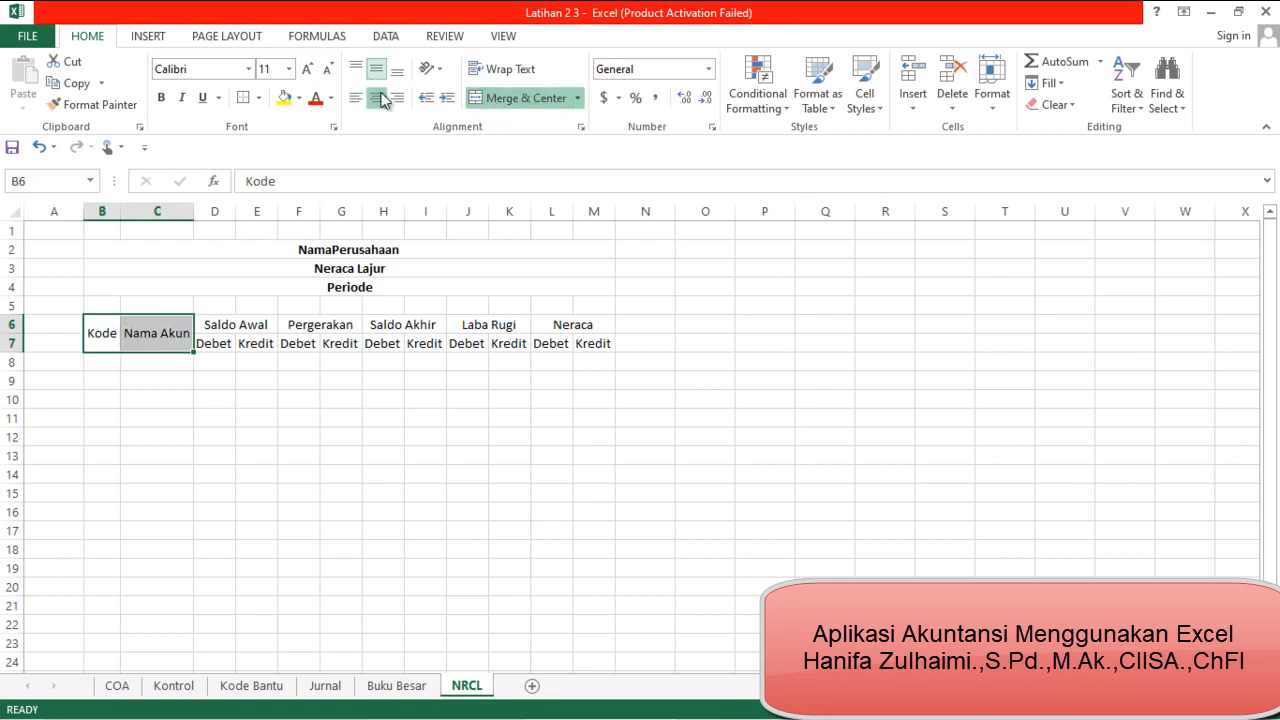
left_click(350, 440)
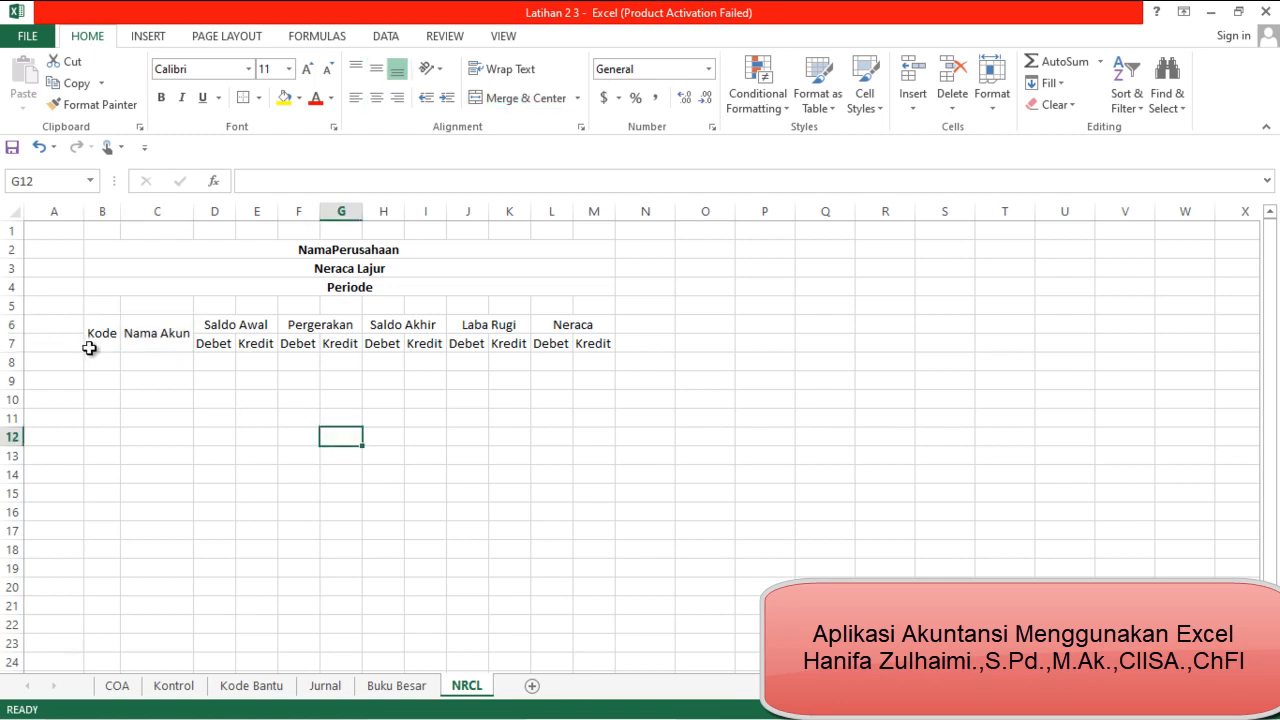
Give the title block B2:M4 a light orange fill and an outside border
left_click_drag(112, 250, 145, 288)
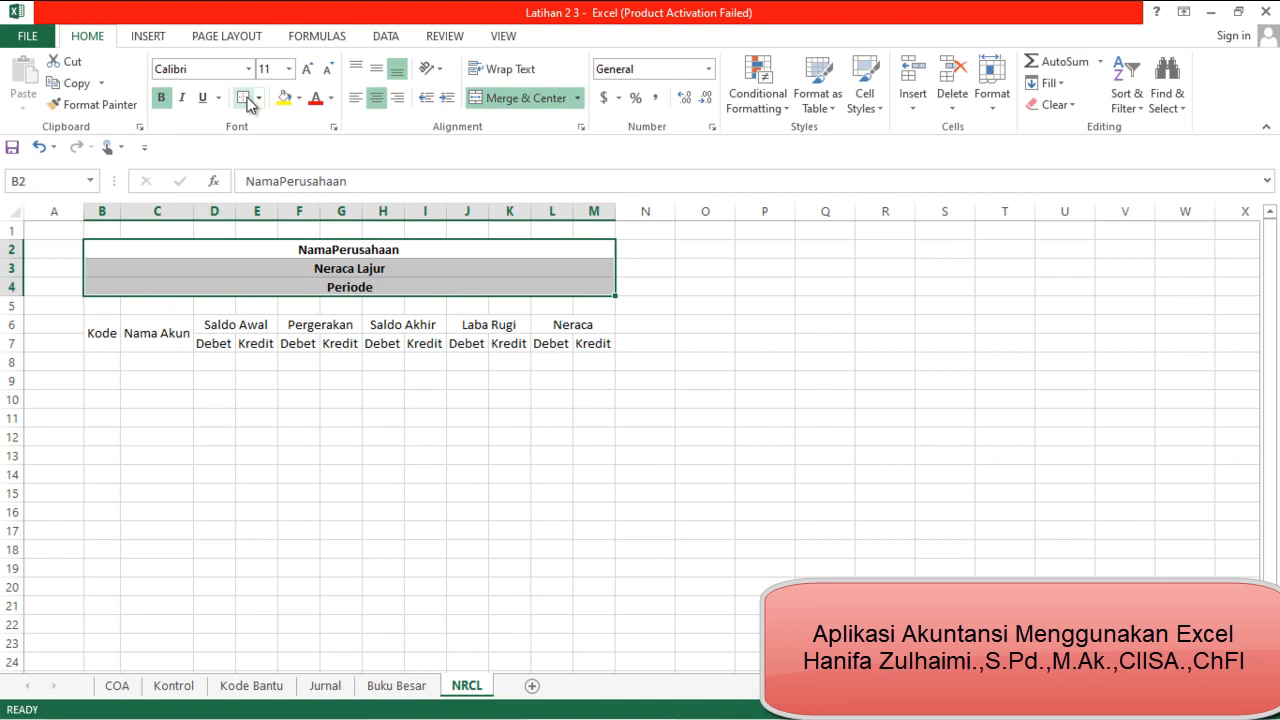
left_click(299, 98)
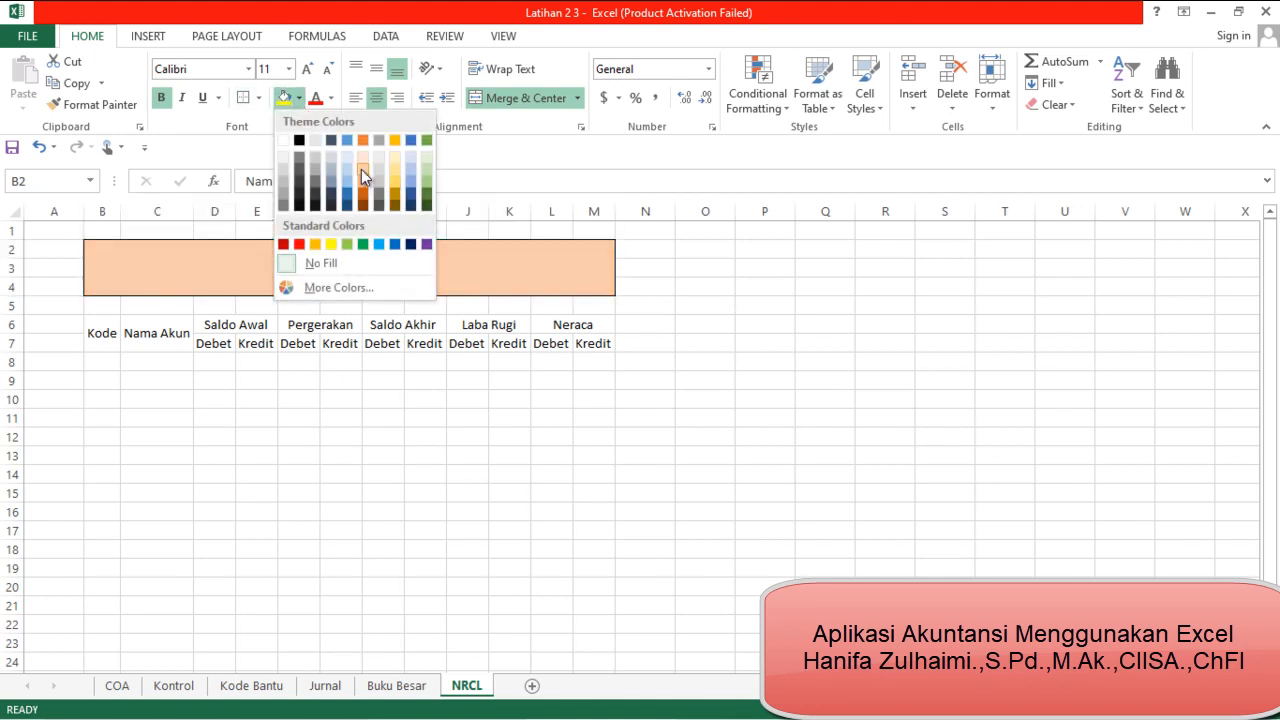
left_click(364, 175)
left_click(543, 454)
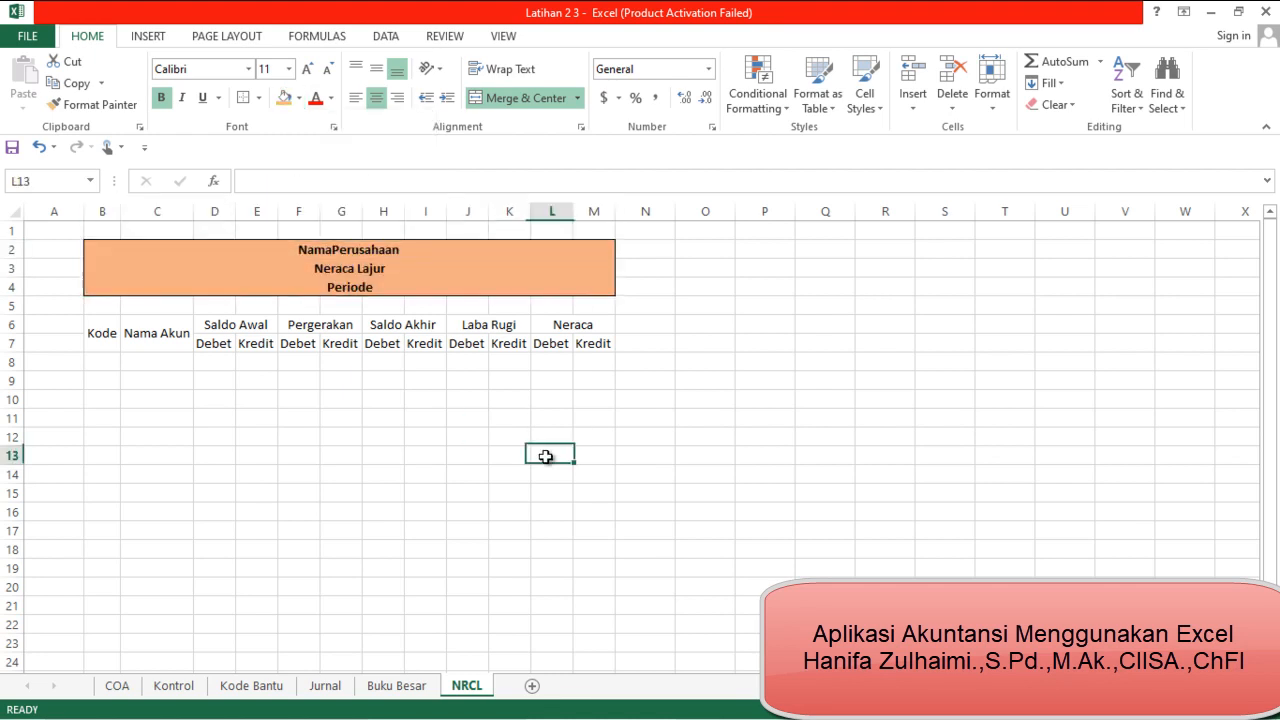
Fill the table header rows B6:M7 with the same light orange as the title block
left_click_drag(103, 332, 503, 325)
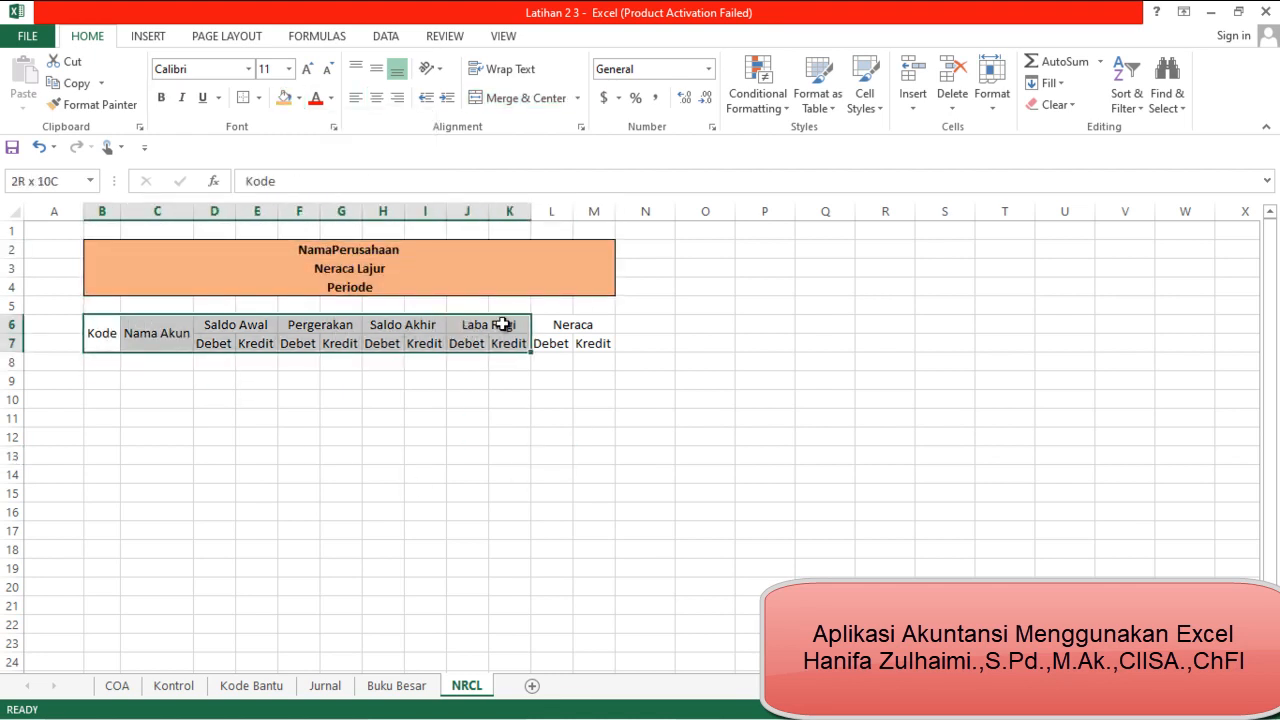
left_click_drag(512, 324, 551, 329)
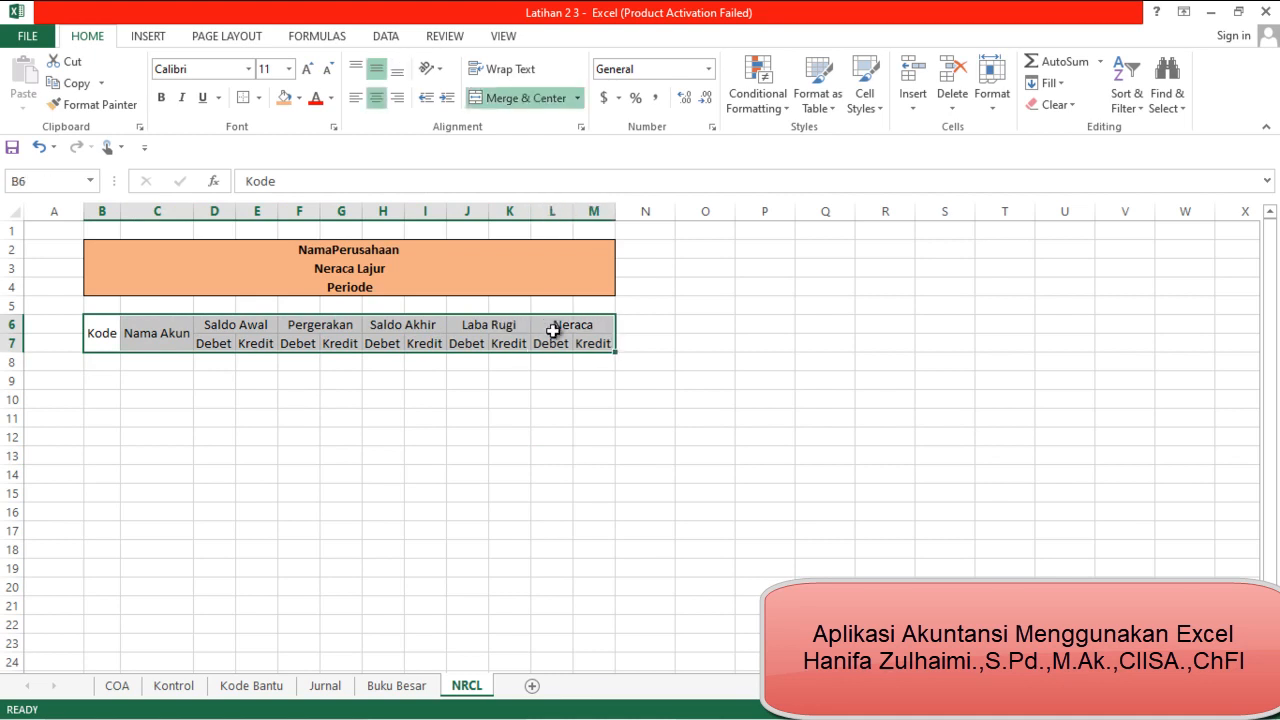
left_click(285, 98)
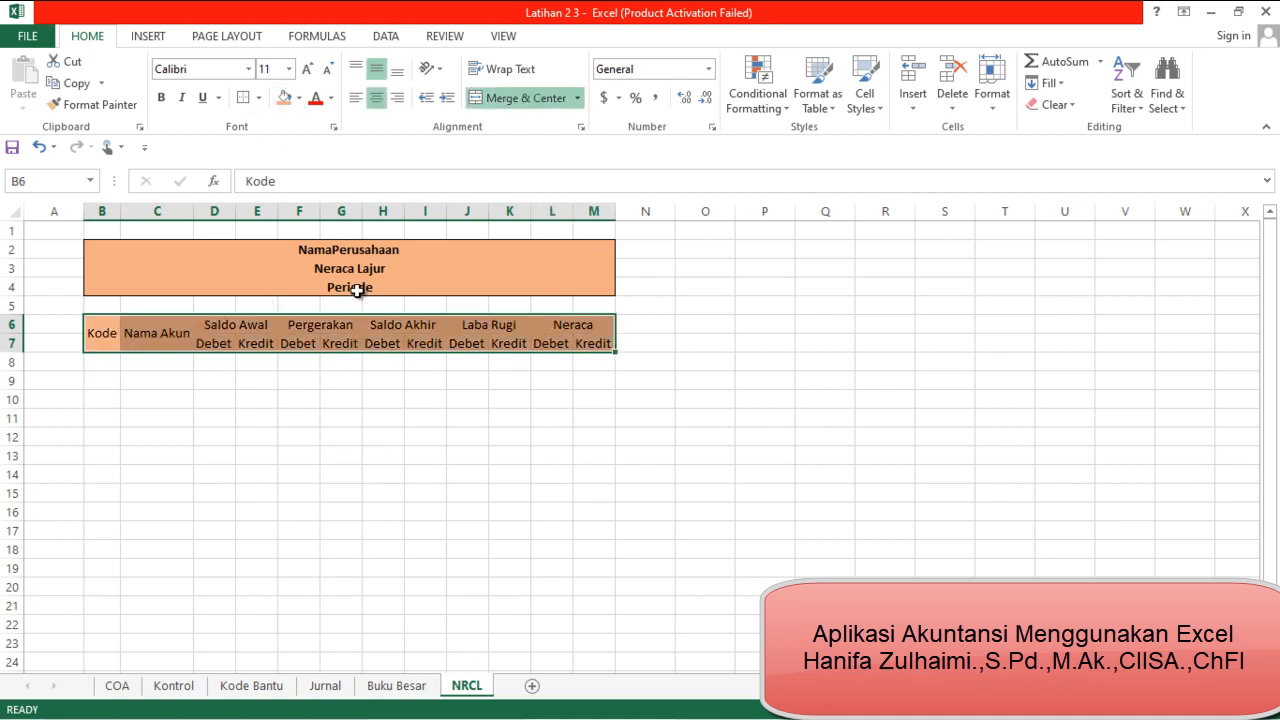
Apply all borders to the header cells B6:M7 and make their text bold
left_click(258, 98)
left_click(288, 257)
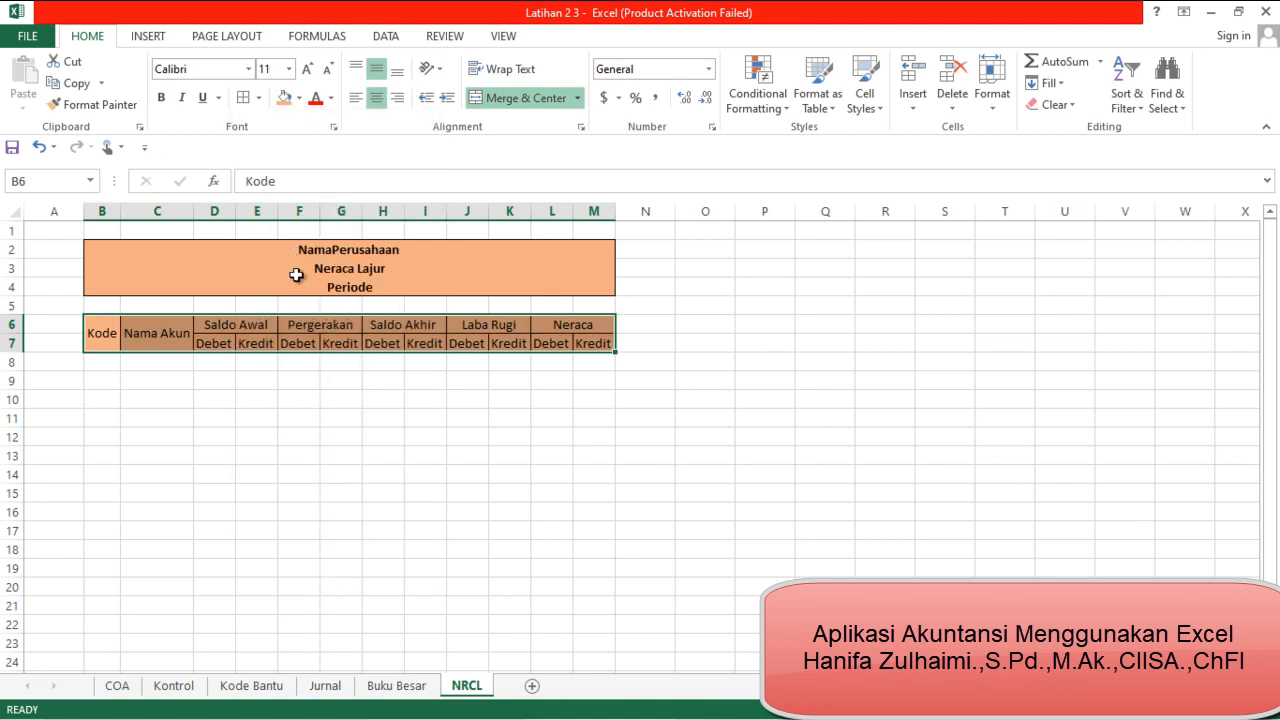
key("ctrl+b")
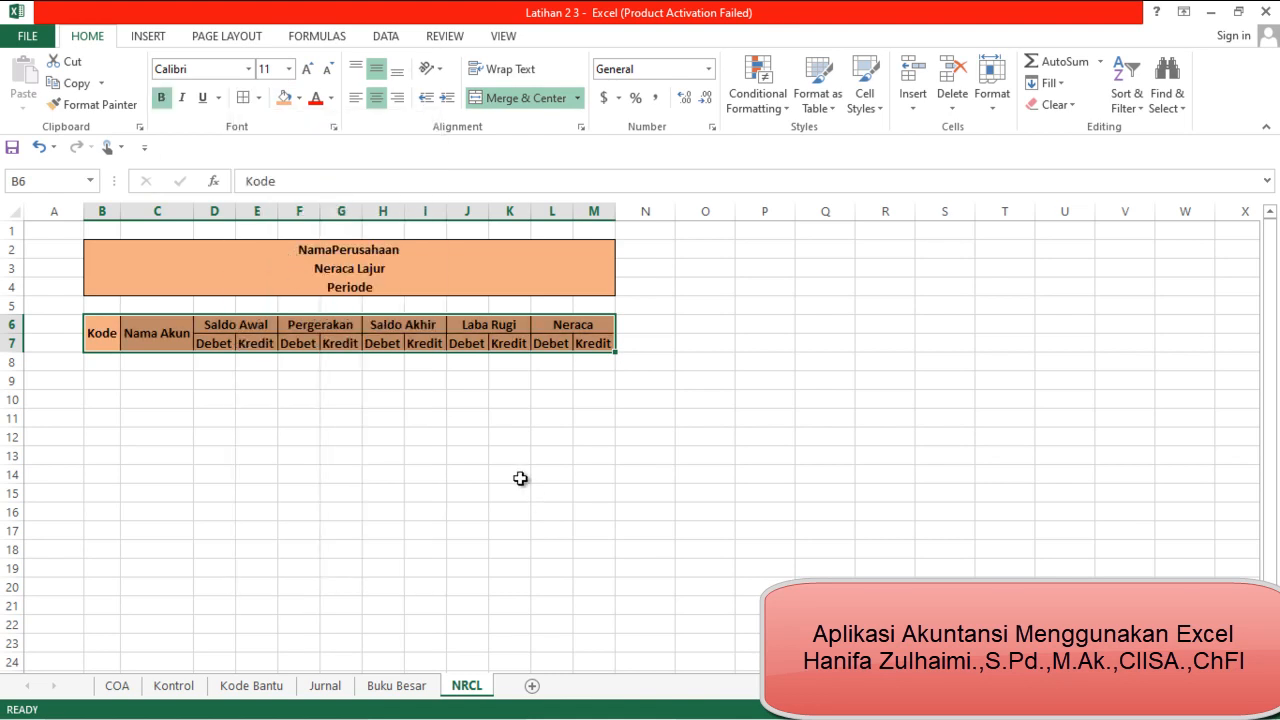
left_click(267, 507)
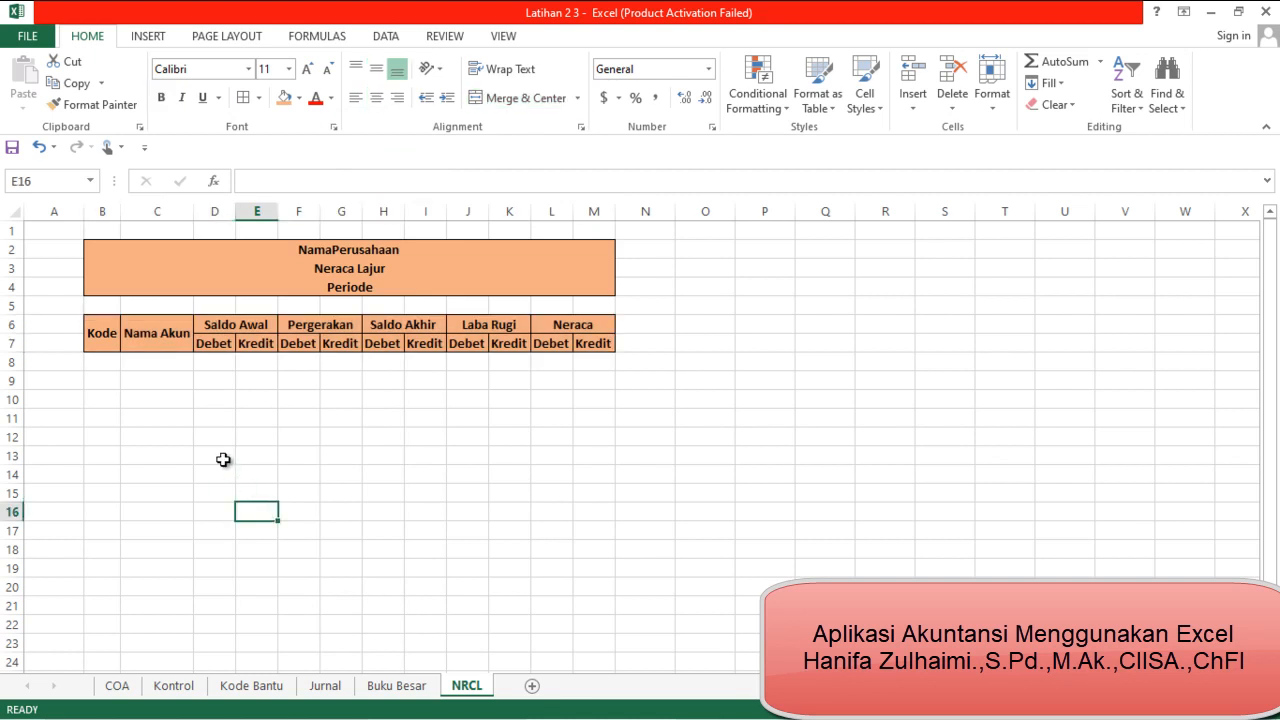
Apply all borders to the empty table body B8:M29 below the headers
left_click_drag(103, 361, 583, 665)
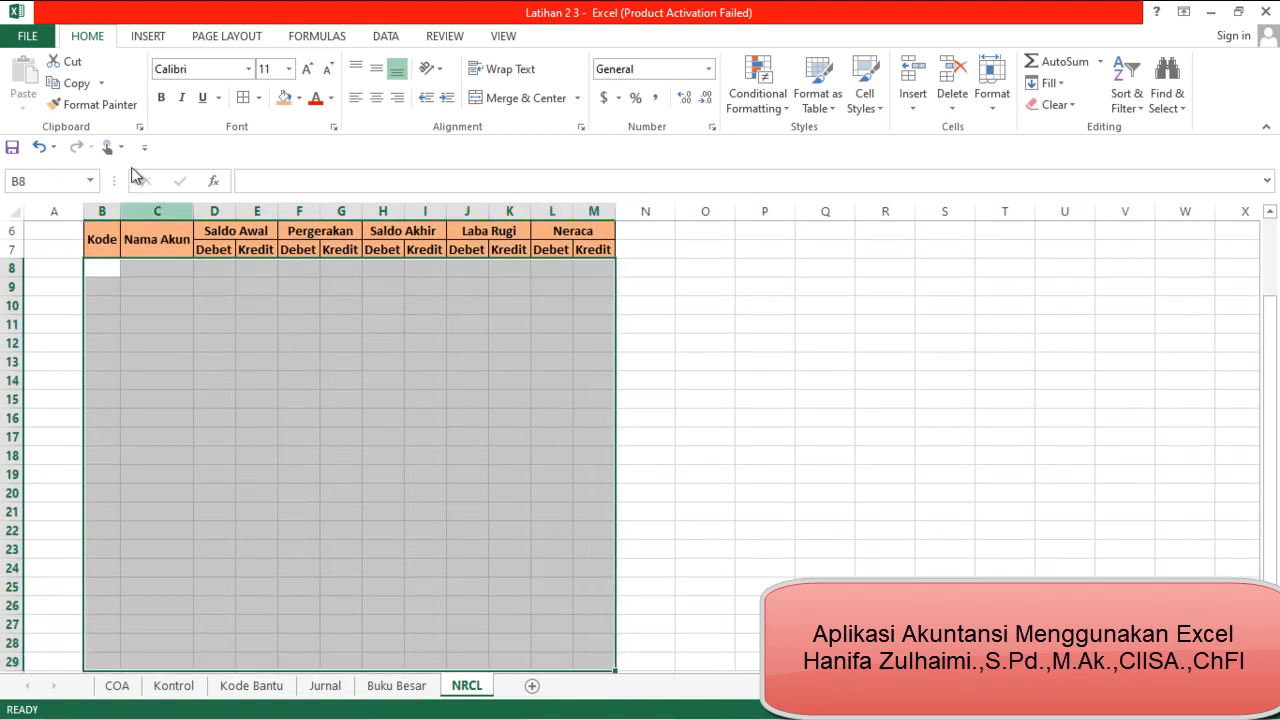
left_click(243, 97)
left_click(665, 491)
scroll(665, 491, "up", 2)
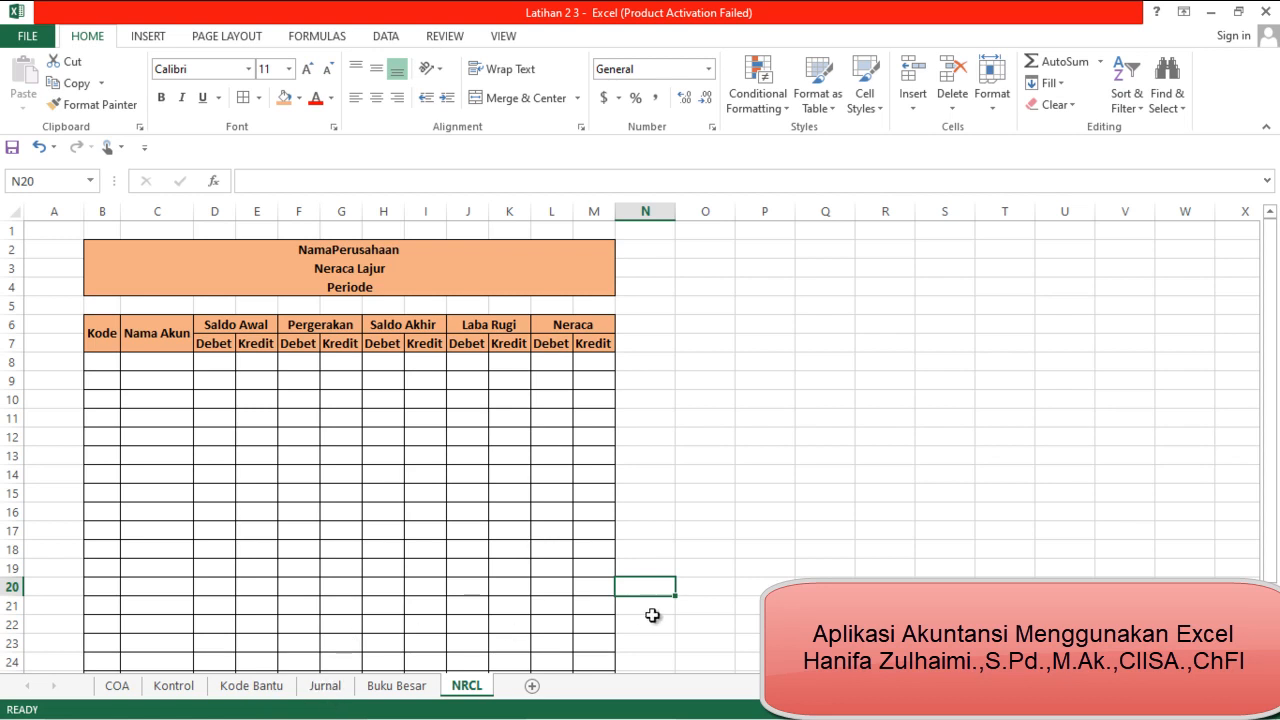
Enter =IF(COA!B5="","",COA!B5) in B8 to pull the first account code from the COA sheet
left_click(105, 362)
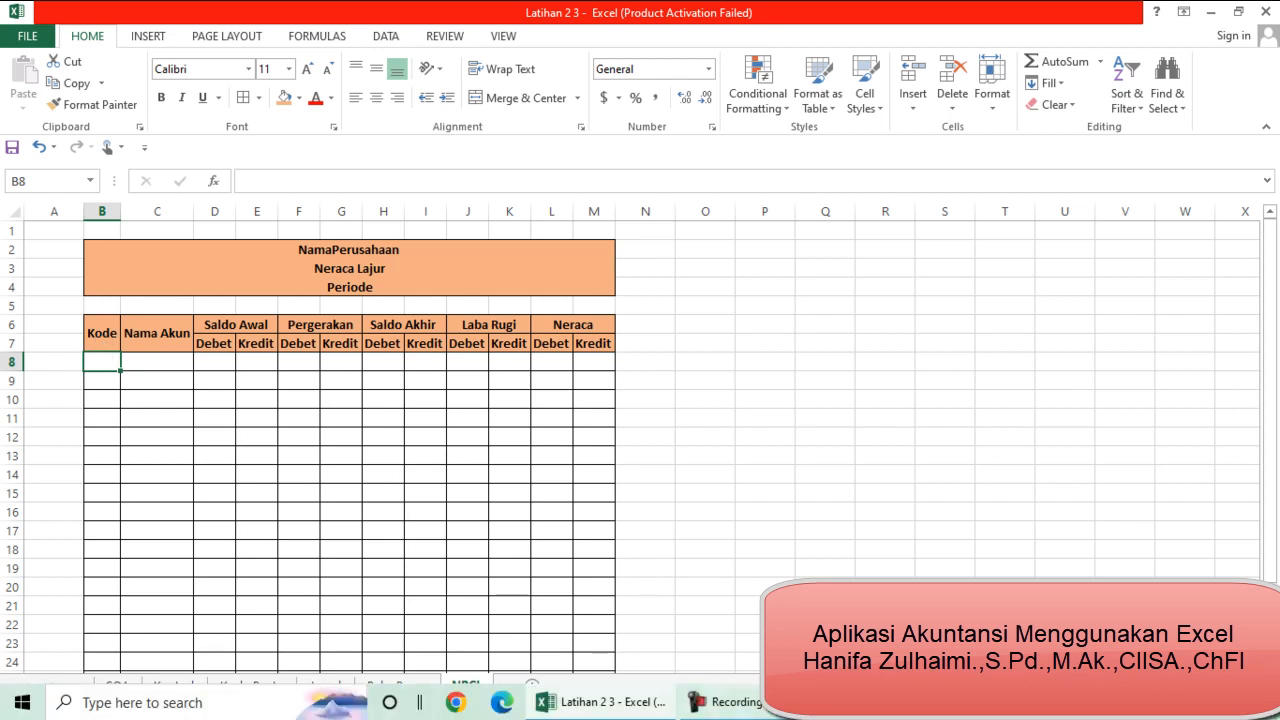
left_click(765, 702)
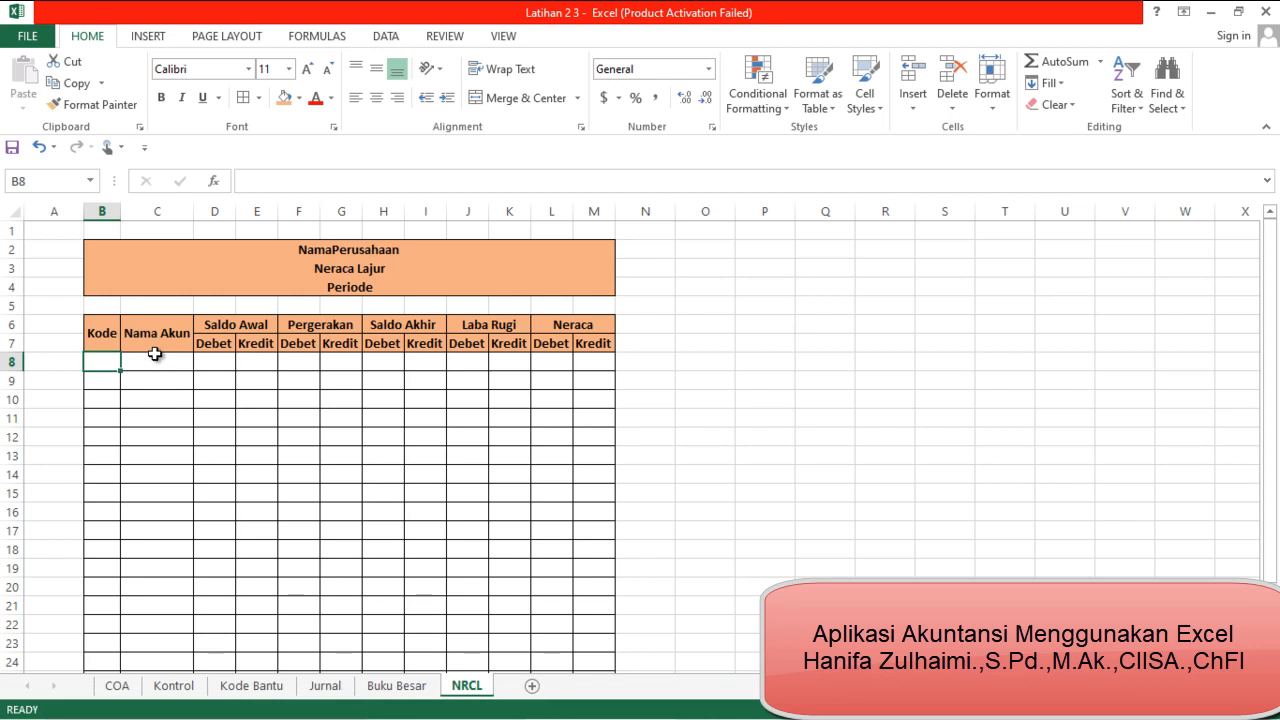
type("=if")
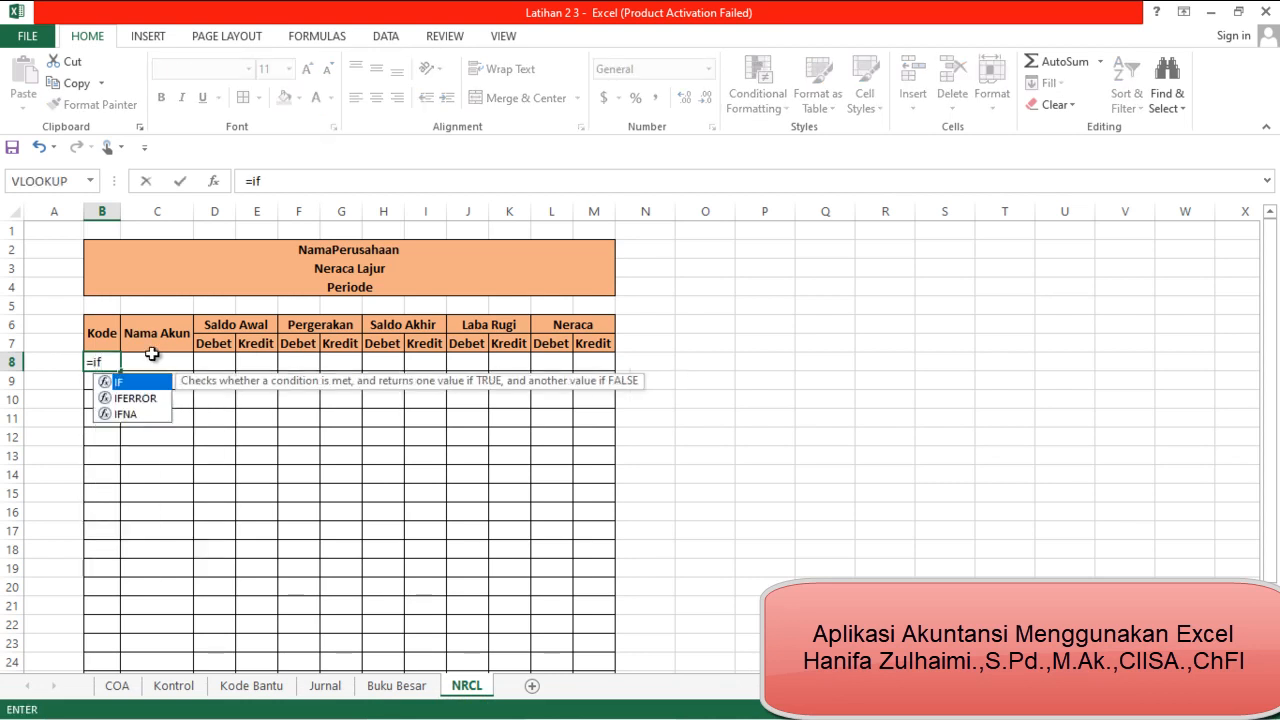
type("(")
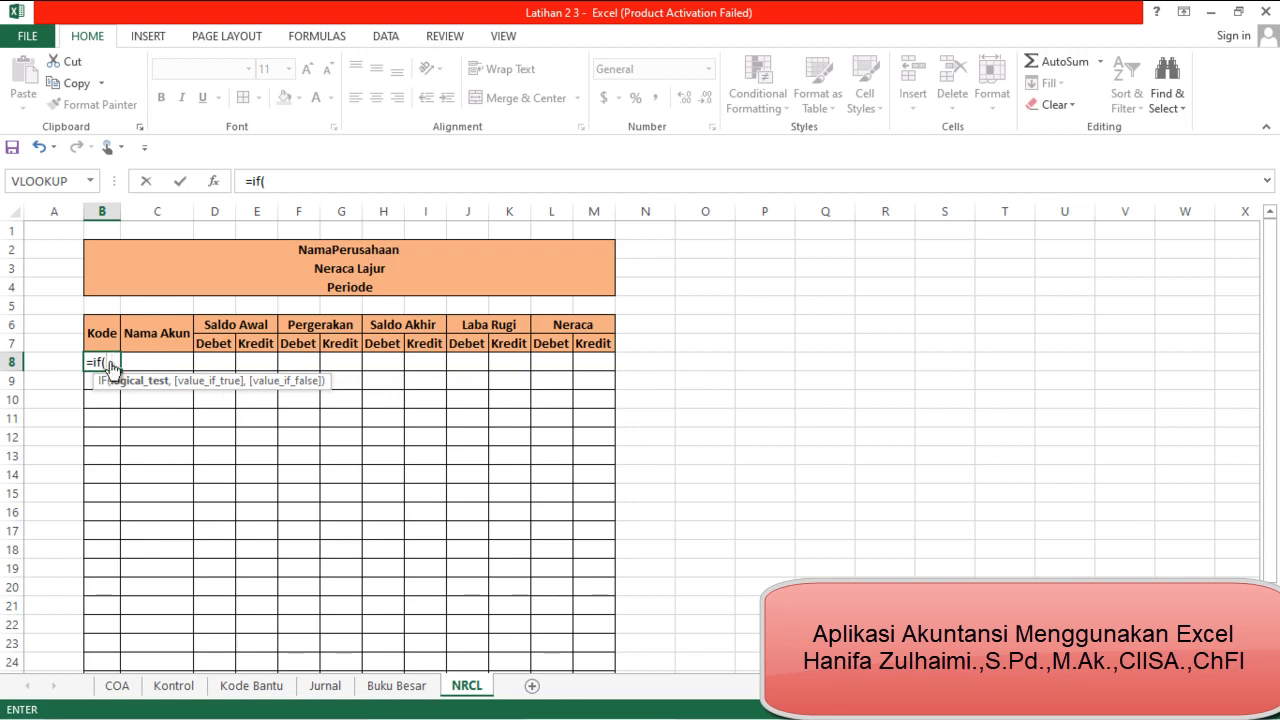
left_click(116, 688)
left_click(110, 340)
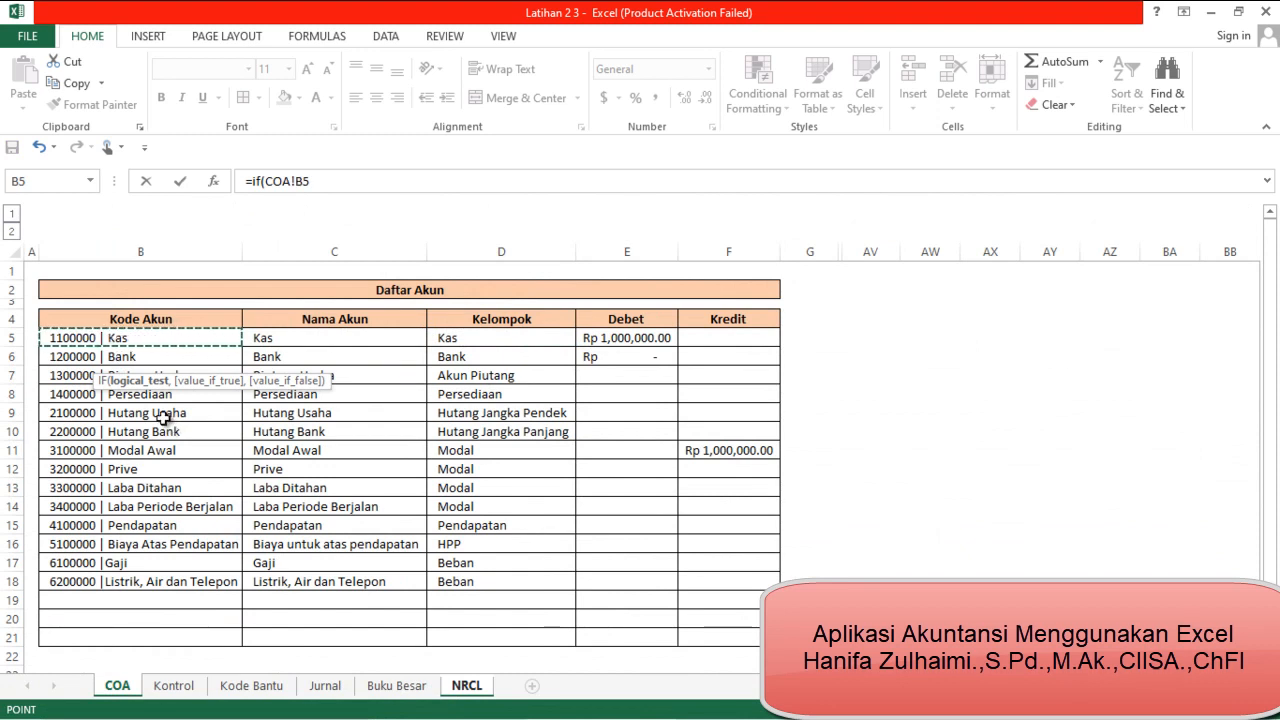
type("+")
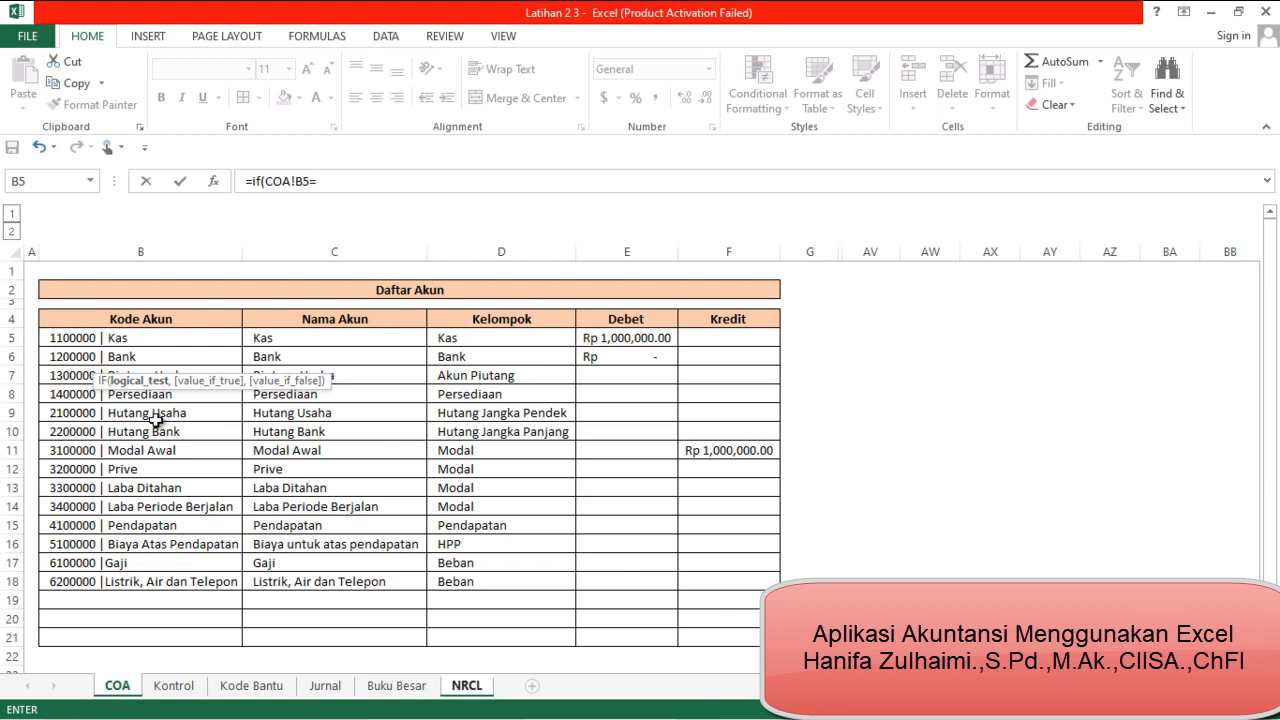
key("BackSpace")
type("\"\",")
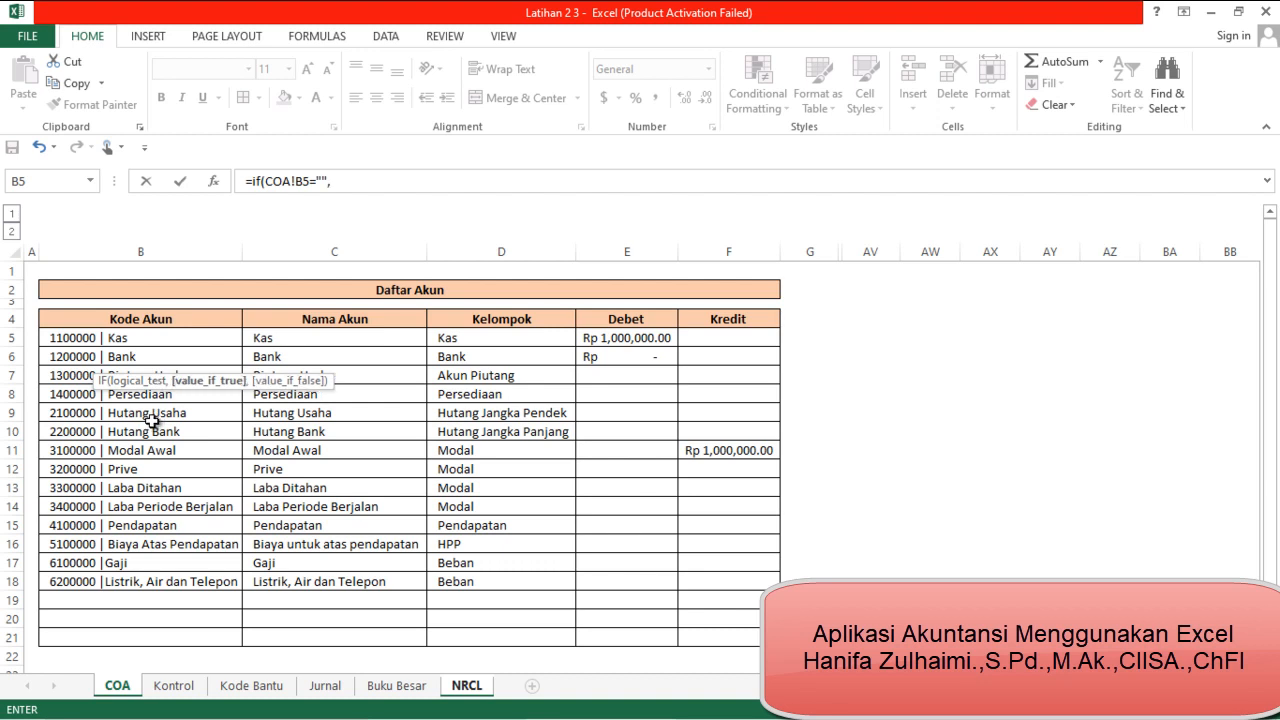
type("\"\",")
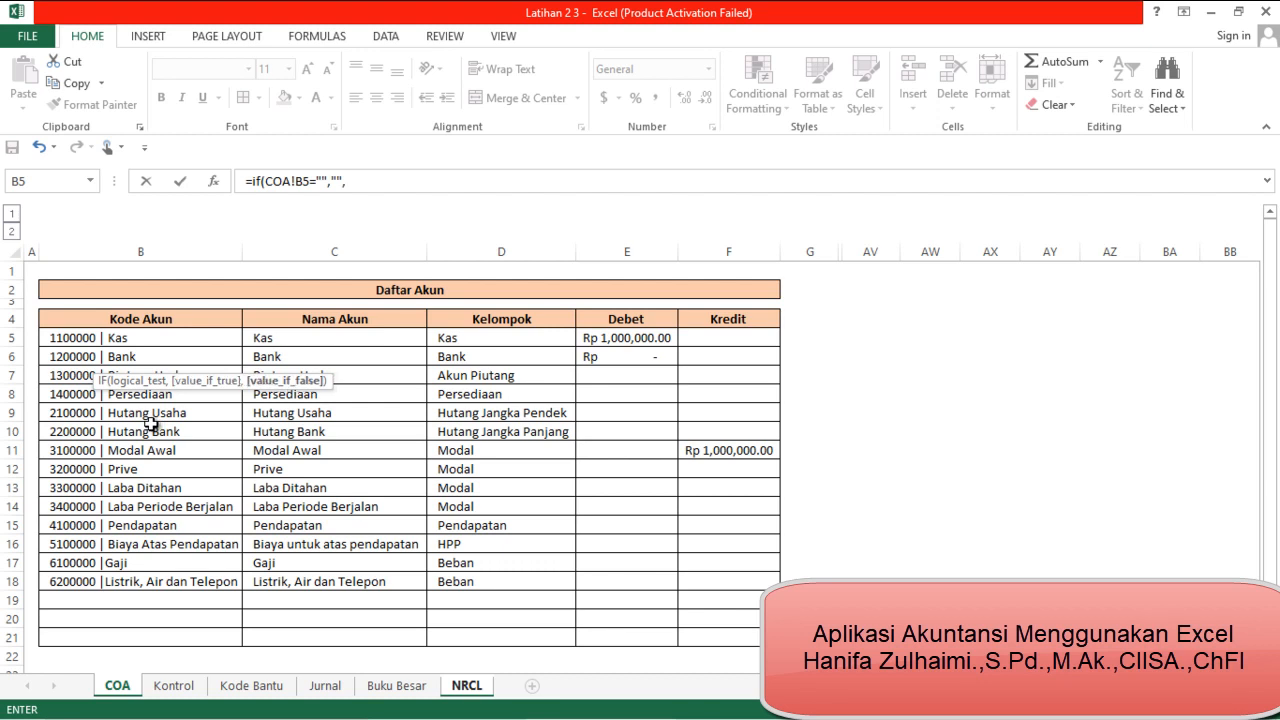
left_click(162, 344)
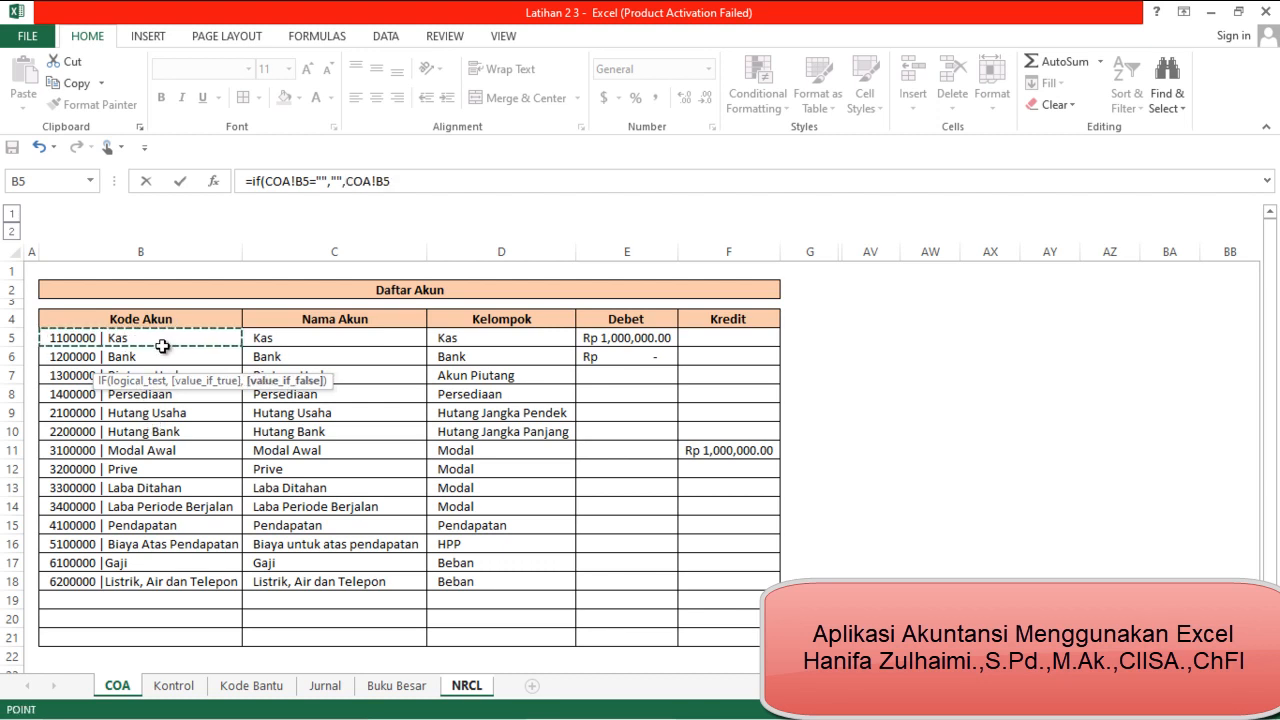
left_click(464, 180)
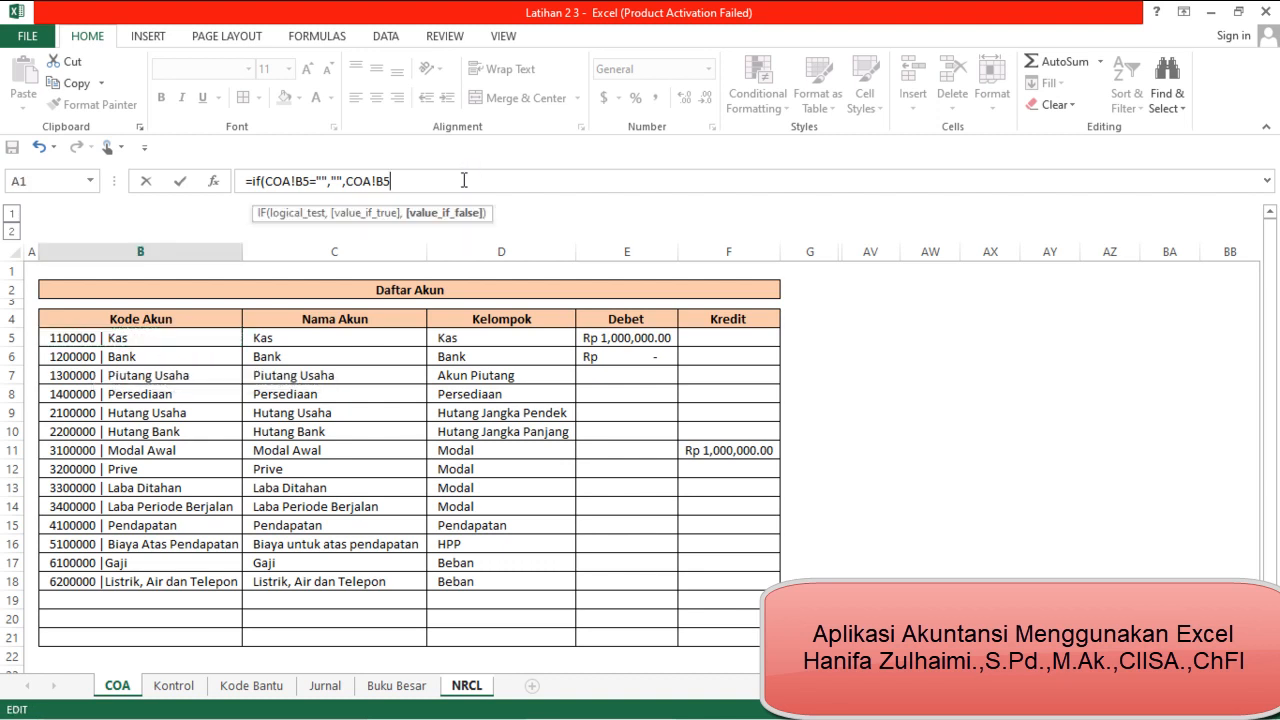
key("Return")
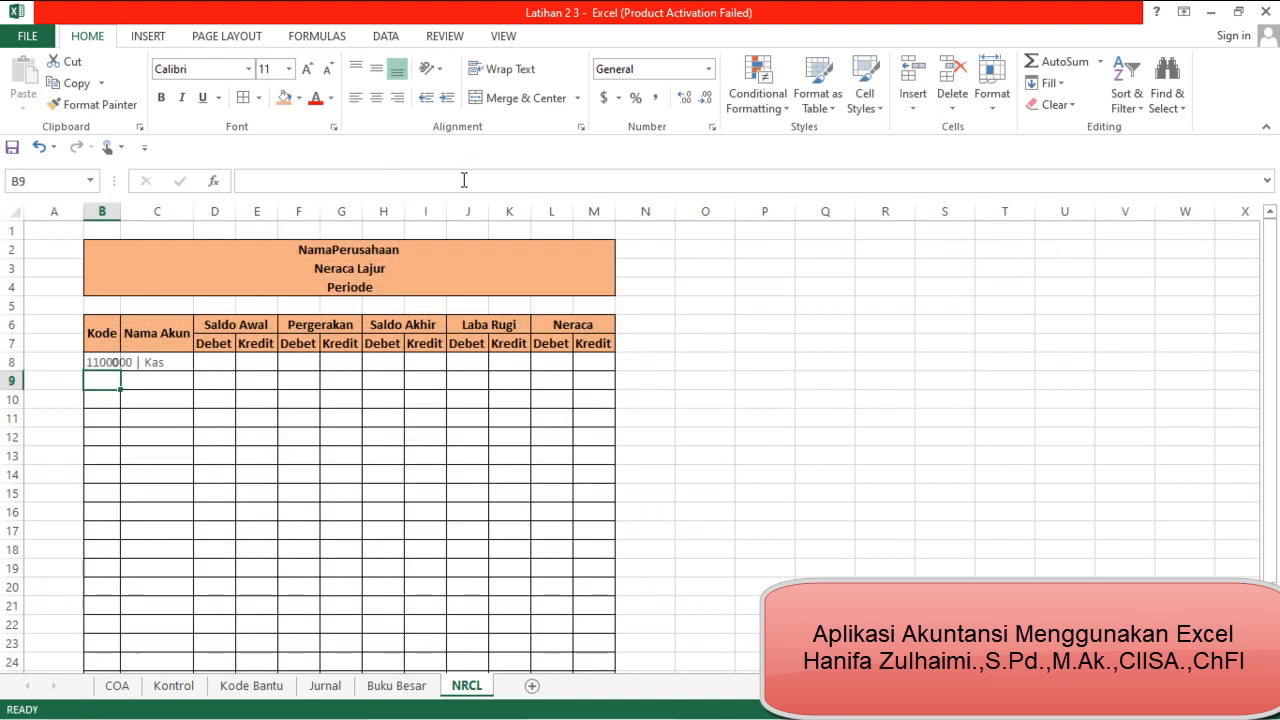
AutoFit column B to the B8 entry and copy the B8 formula down to B9:B29
left_click(91, 363)
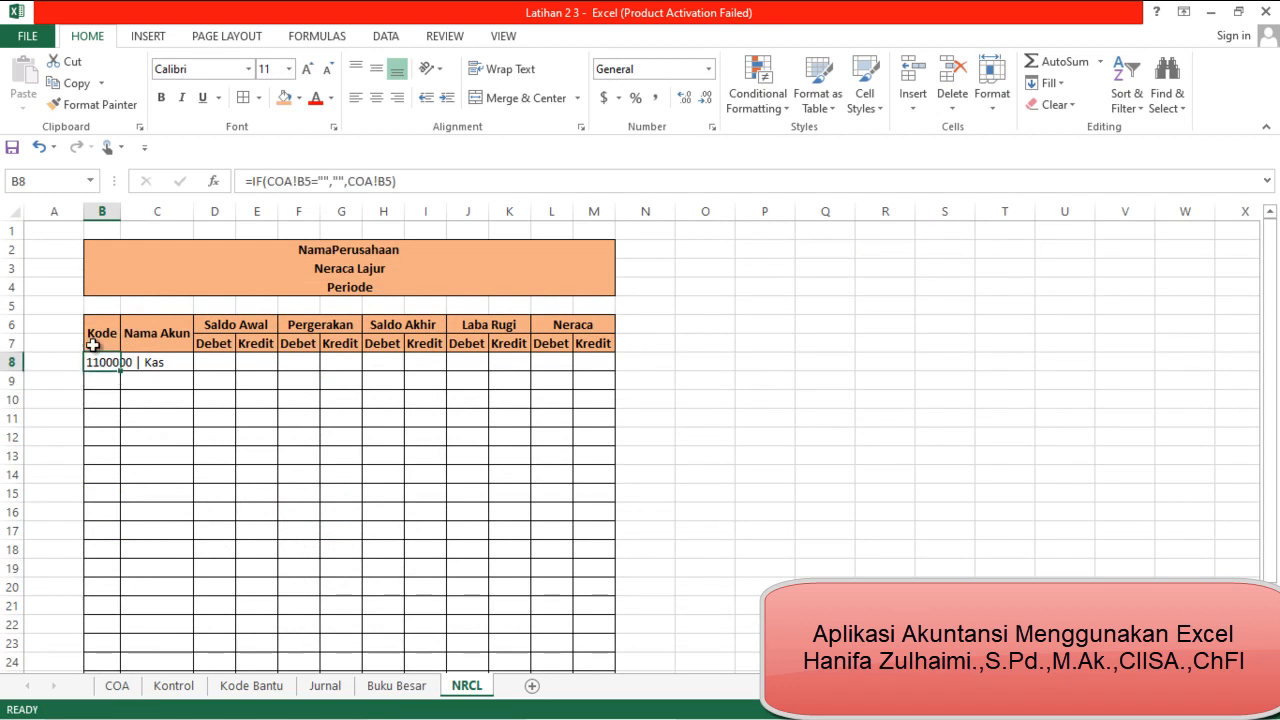
double_click(120, 218)
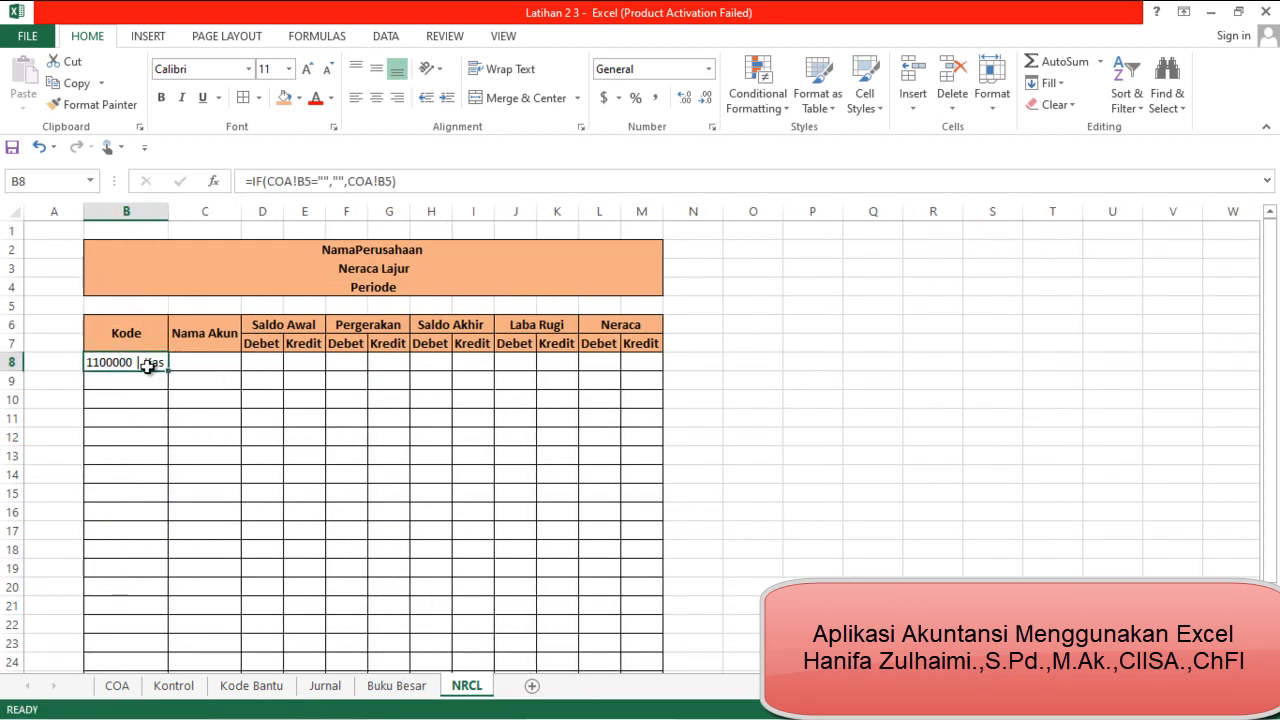
key("ctrl+c")
key("shift+Down")
key("shift+Down")
key("shift+Down")
key("shift+Down")
key("shift+Down")
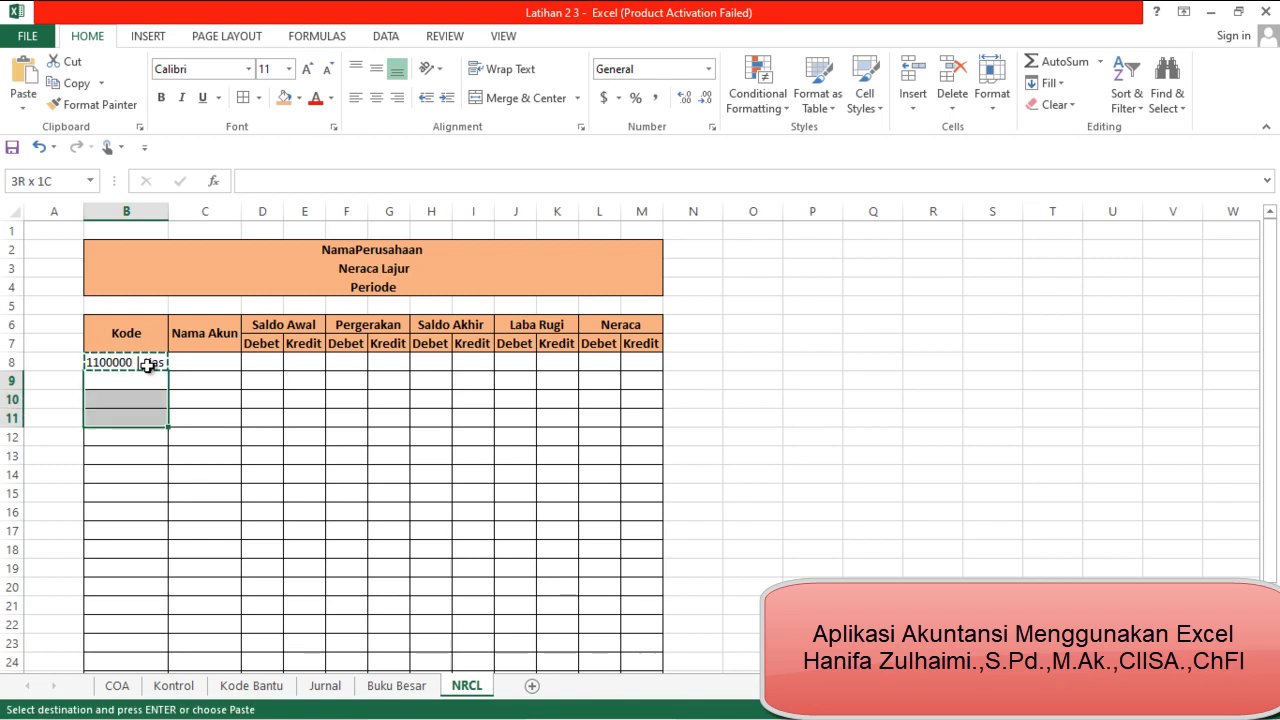
key("shift+Down")
key("shift+Down")
key("shift+Down")
key("shift+Down")
key("shift+Down")
key("shift+Down")
key("shift+Down")
key("shift+Down")
key("shift+Down")
key("shift+Down")
key("shift+Down")
key("shift+Down")
key("shift+Down")
key("shift+Down")
key("shift+Down")
key("shift+Down")
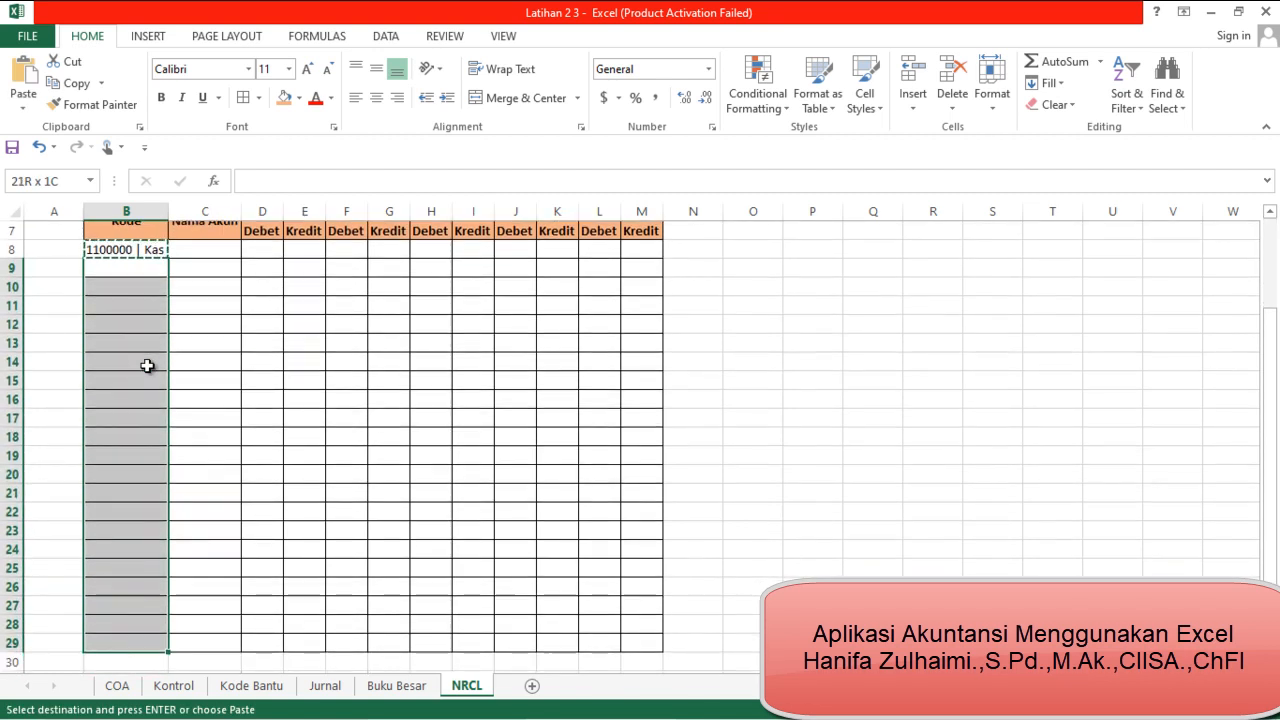
key("ctrl+v")
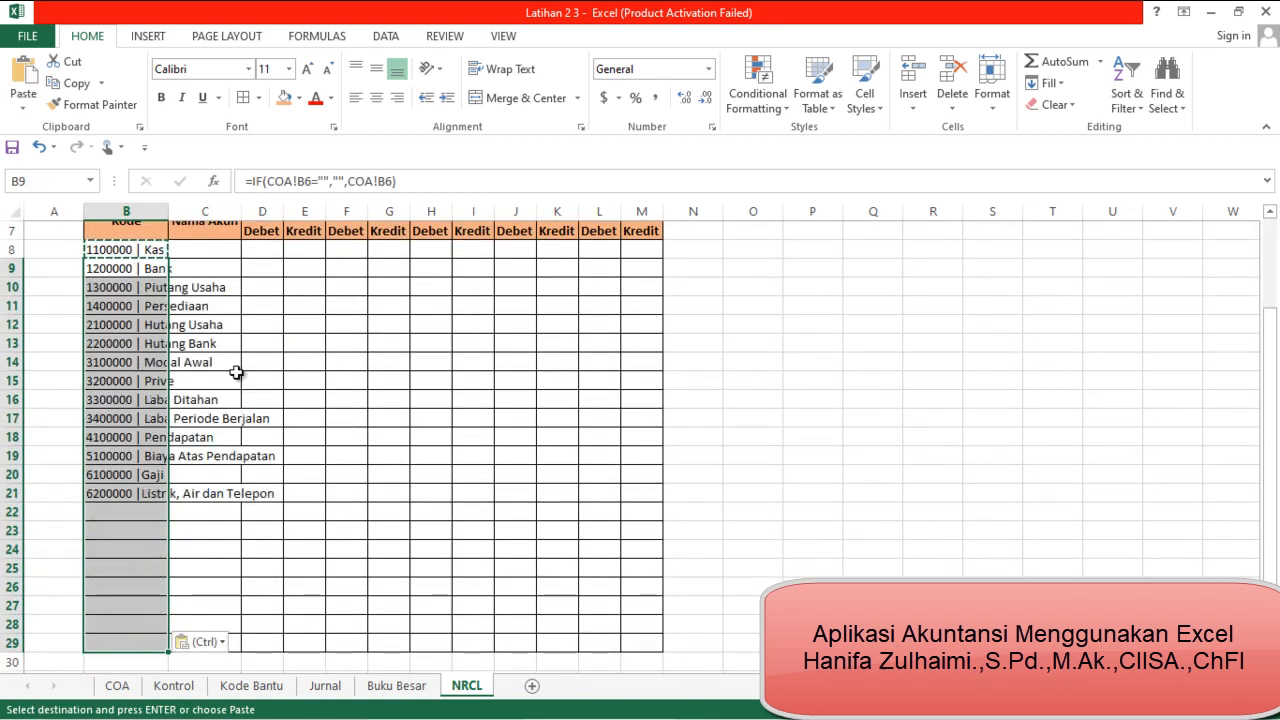
AutoFit the Kode column again to fit the longest account entry in the filled list
left_click(150, 496)
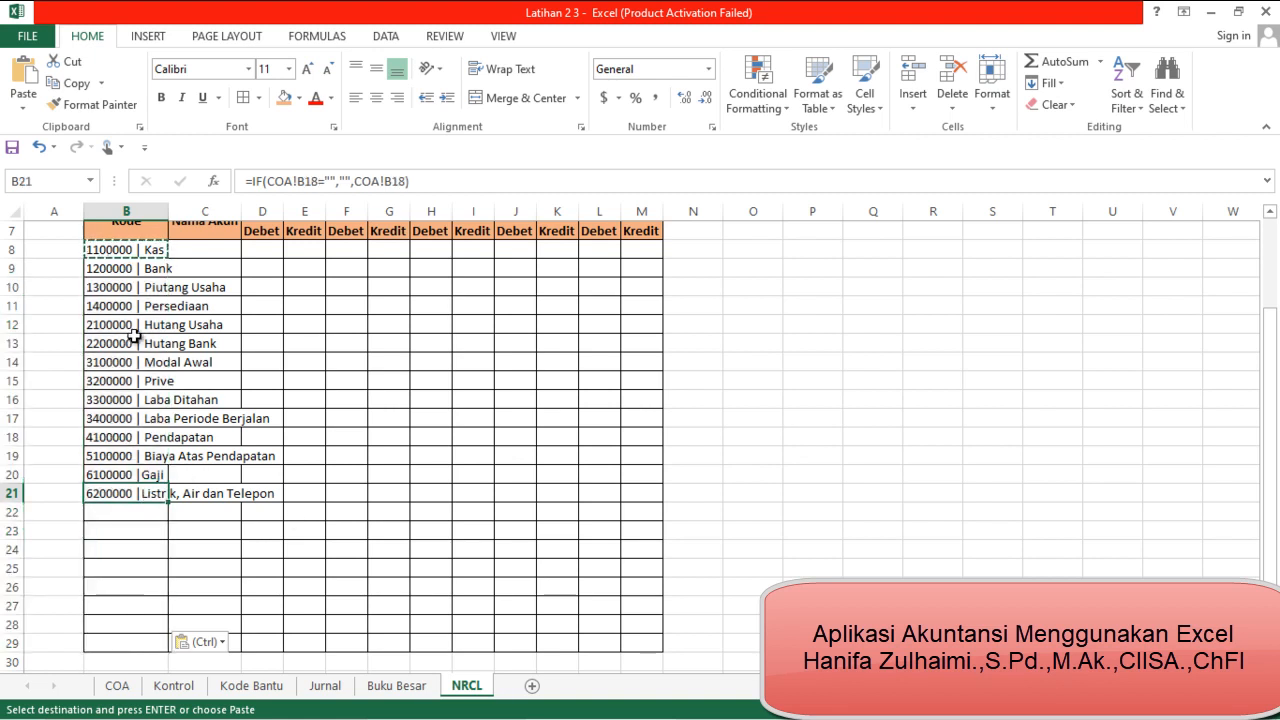
scroll(135, 337, "up", 2)
double_click(168, 211)
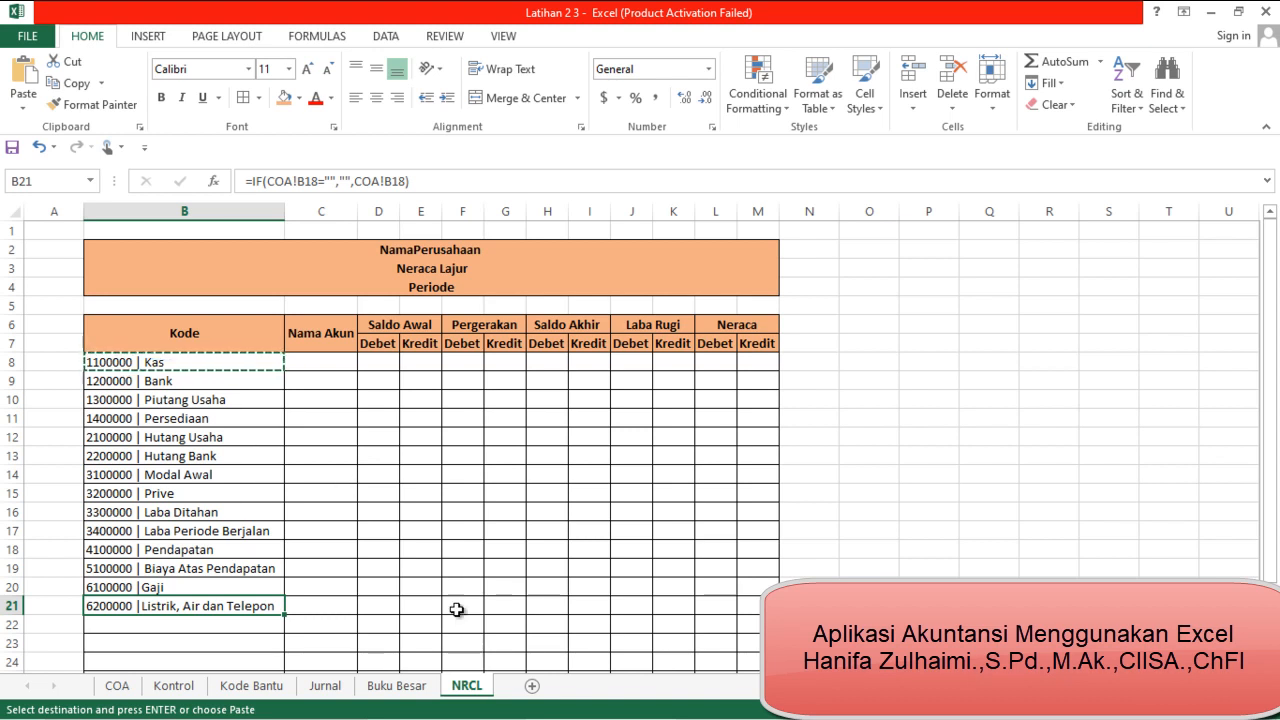
mouse_move(495, 715)
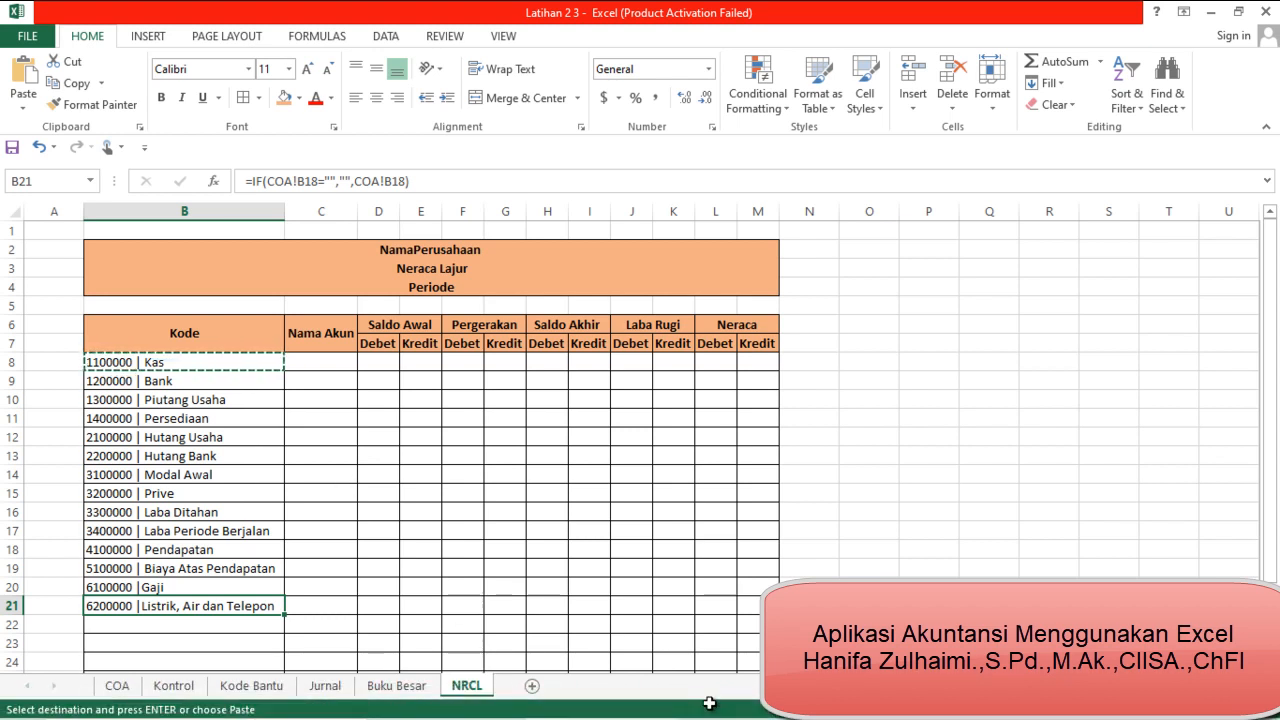
Begin an INDEX formula in C8, the first Nama Akun cell beside the Kas account code
left_click(313, 361)
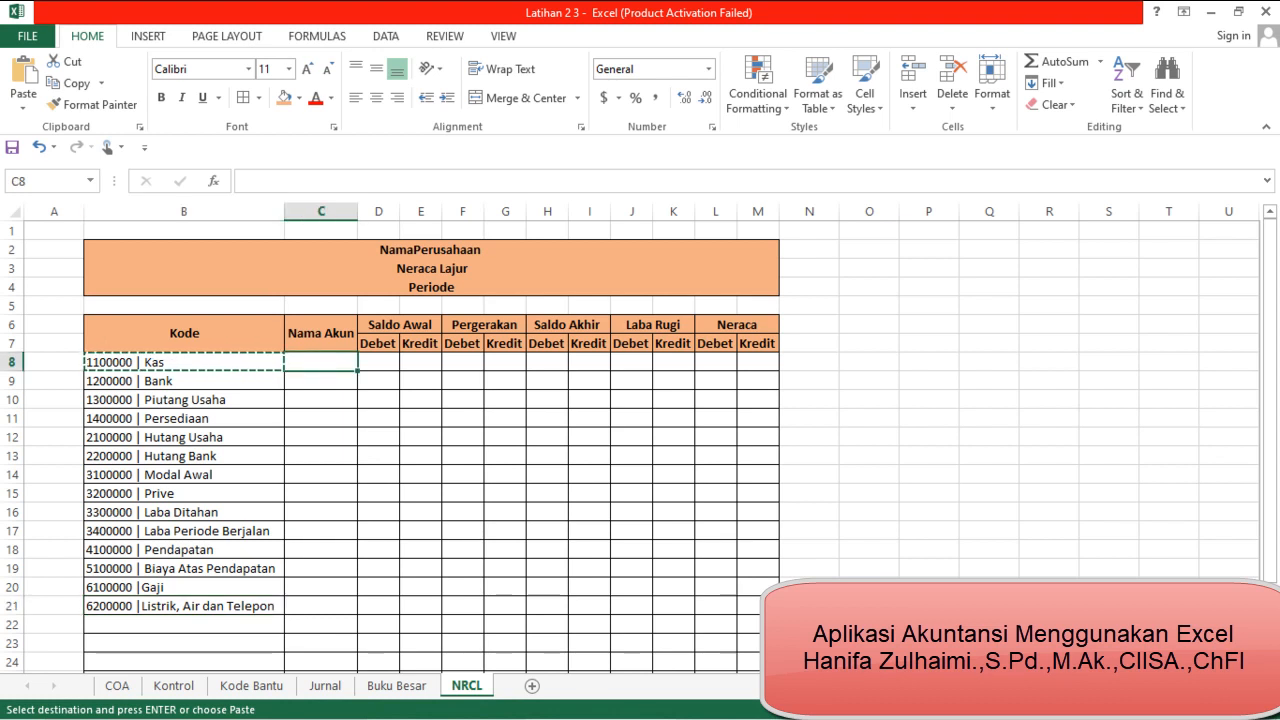
mouse_move(700, 716)
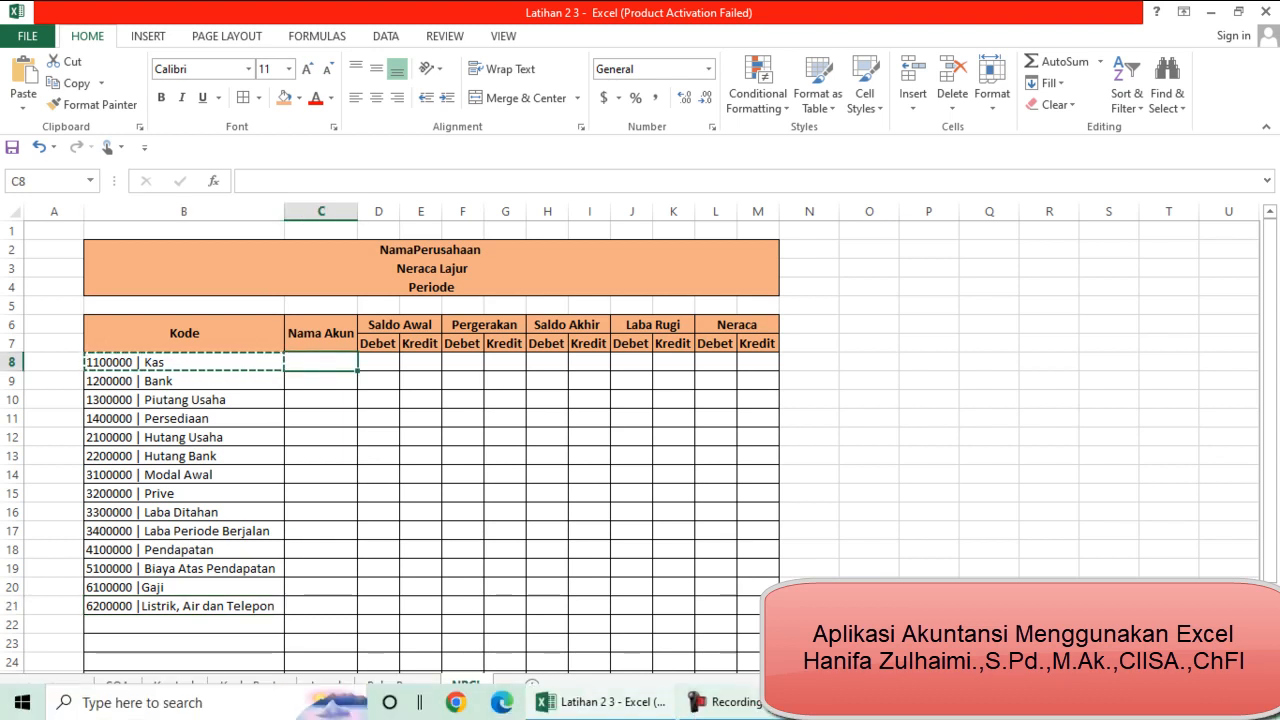
left_click(713, 708)
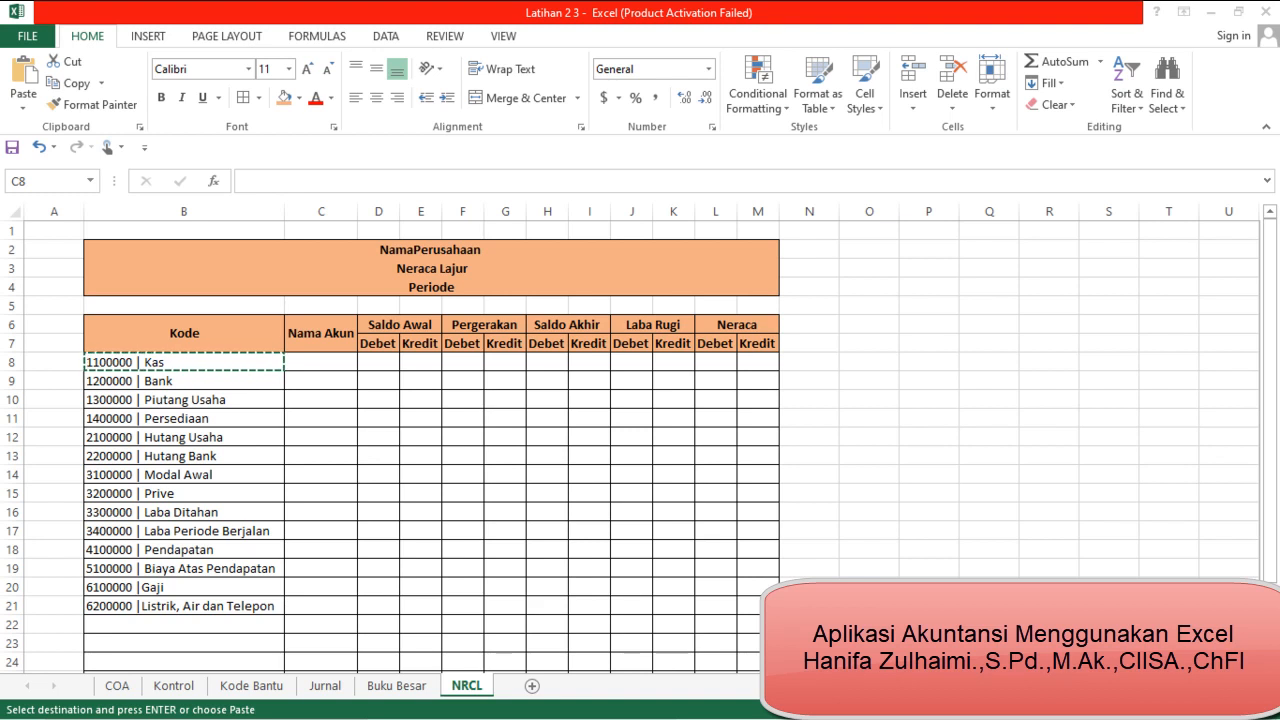
double_click(316, 361)
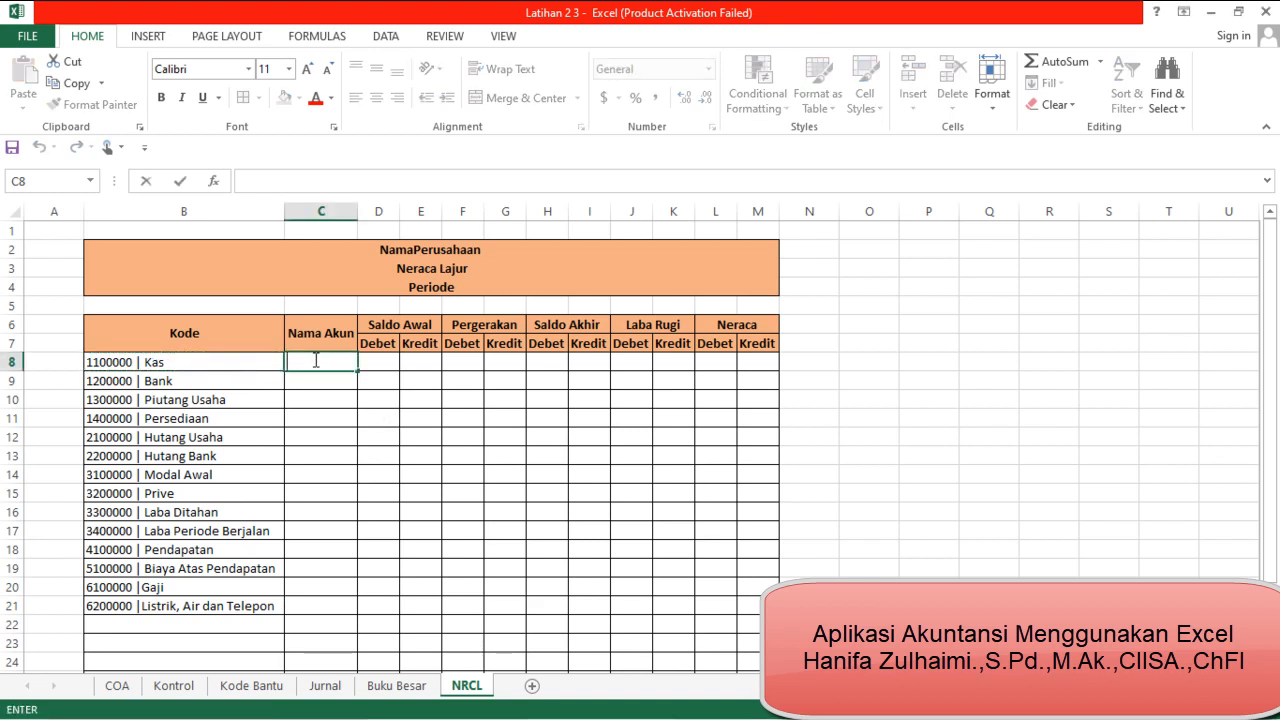
type("=")
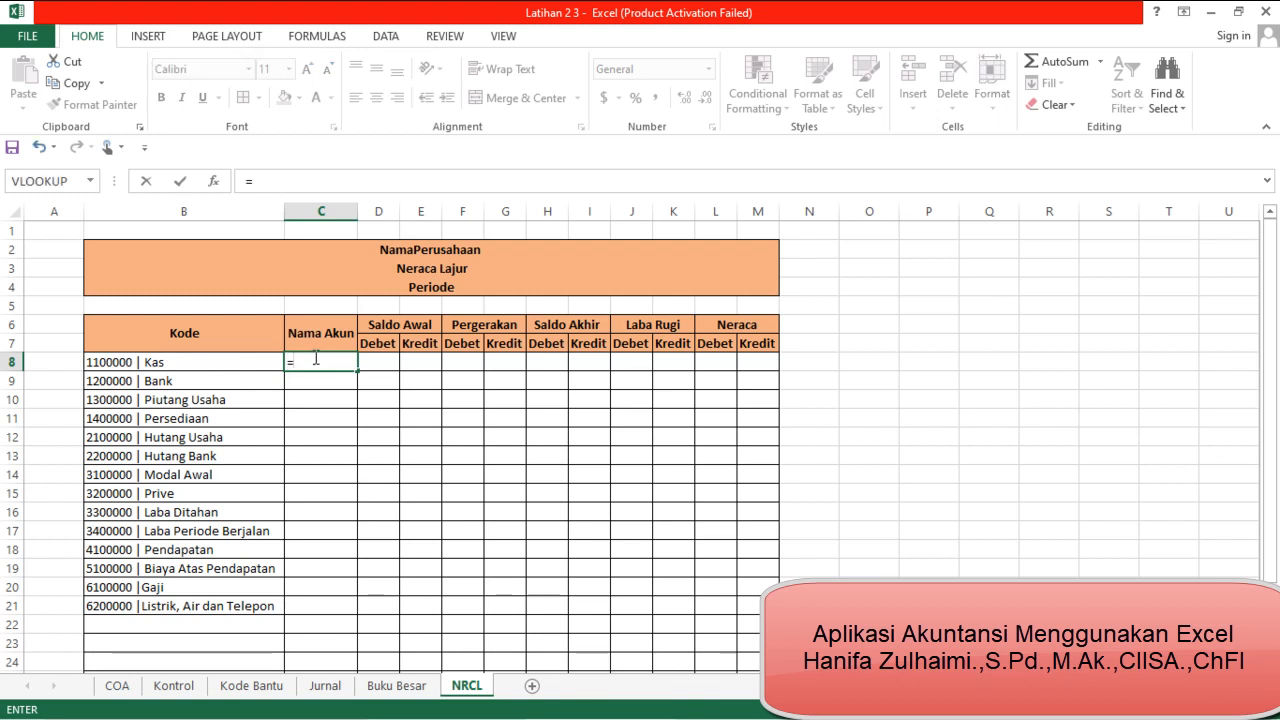
type("index")
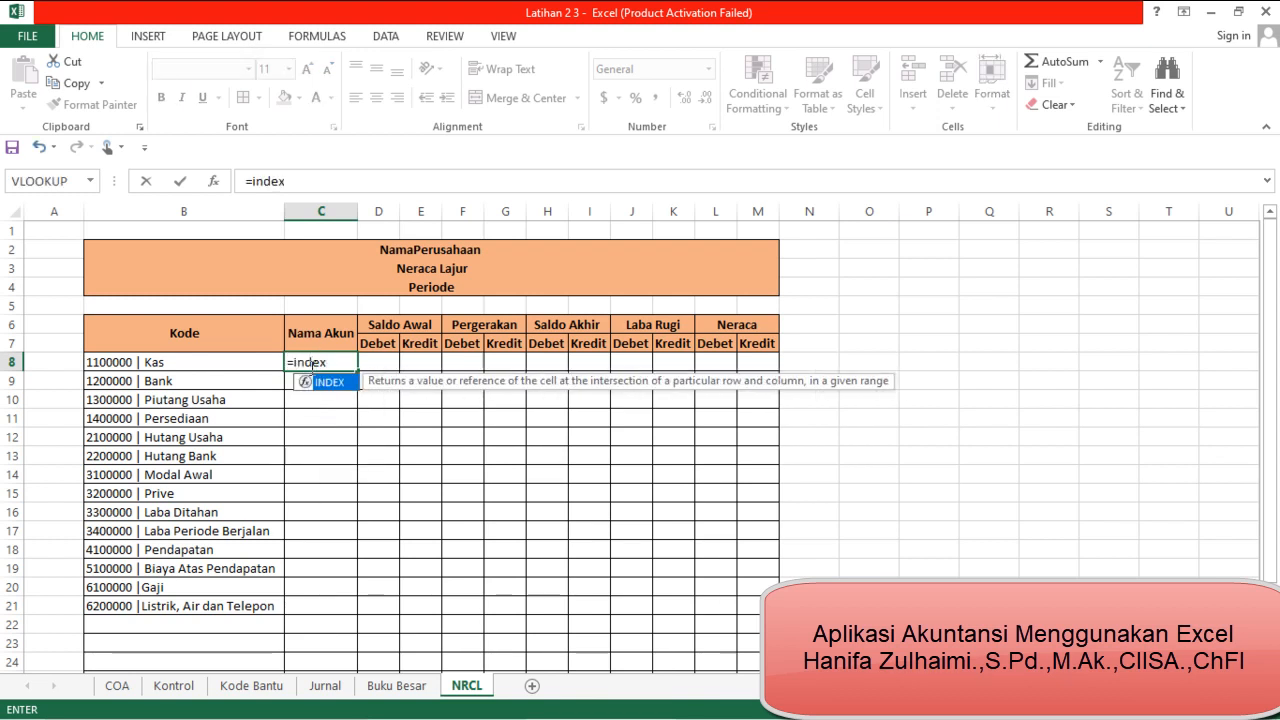
type("(")
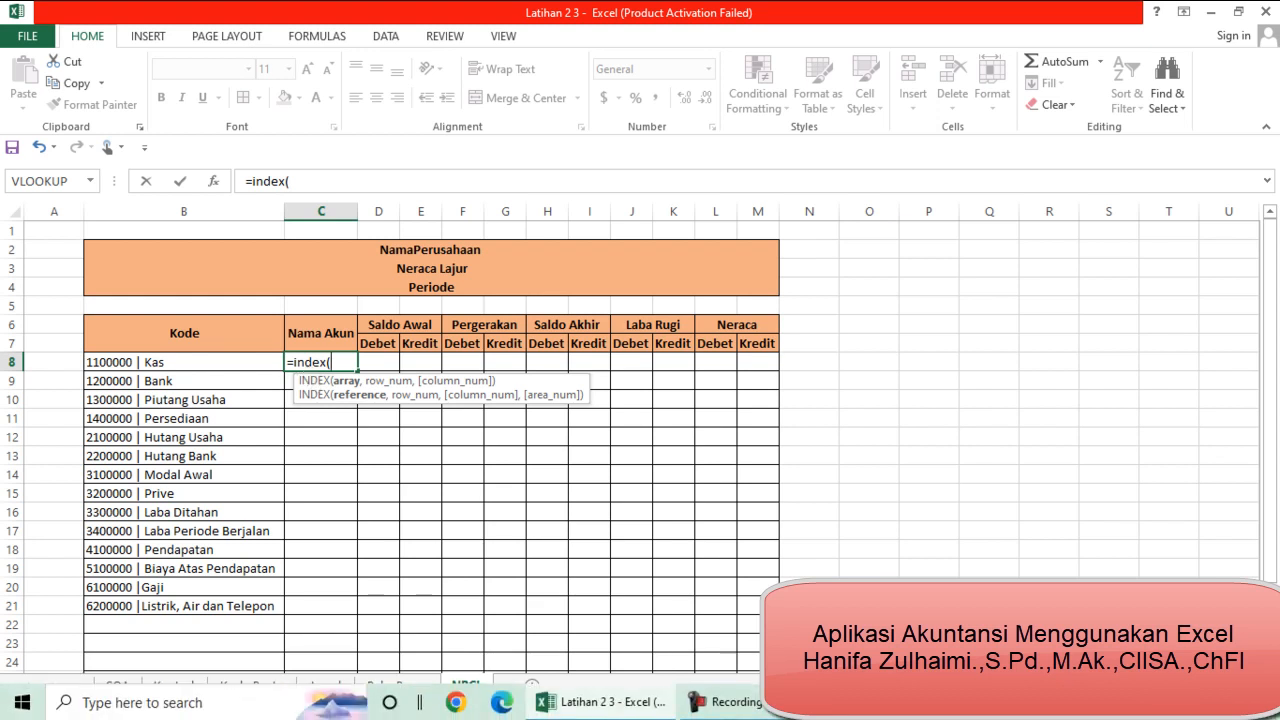
left_click(721, 708)
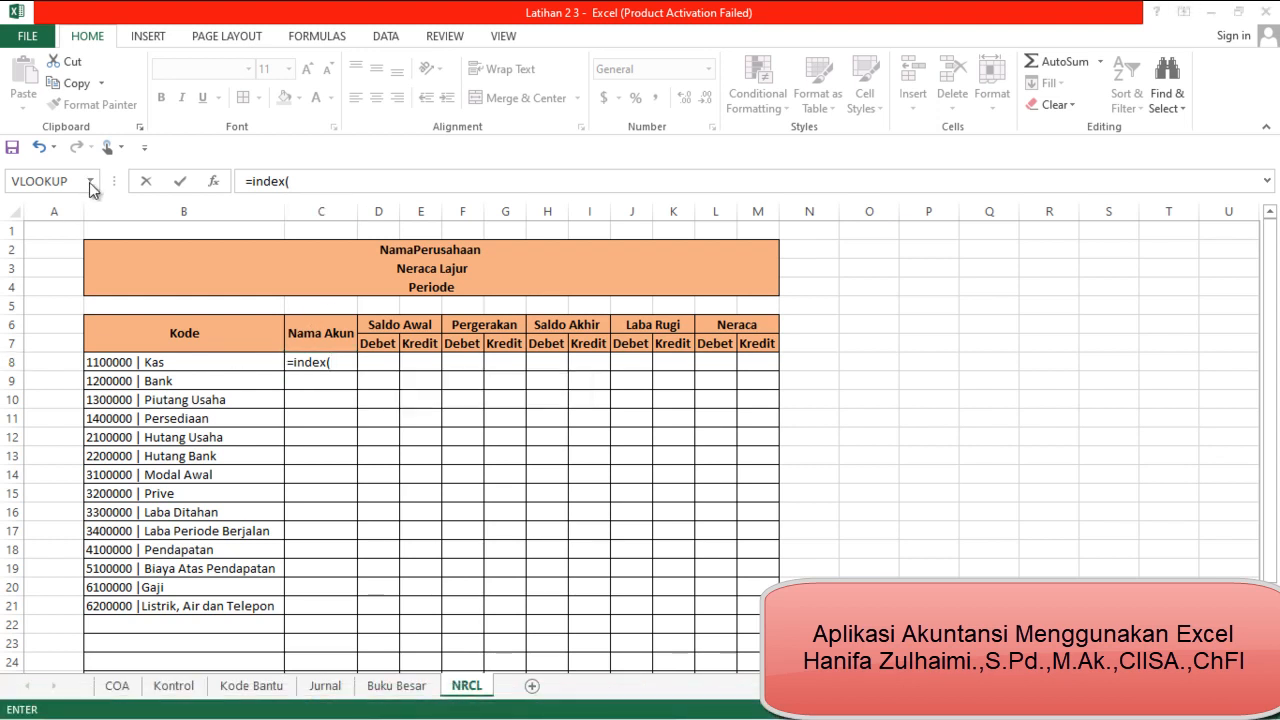
left_click(89, 182)
left_click(89, 182)
left_click(89, 182)
left_click(89, 182)
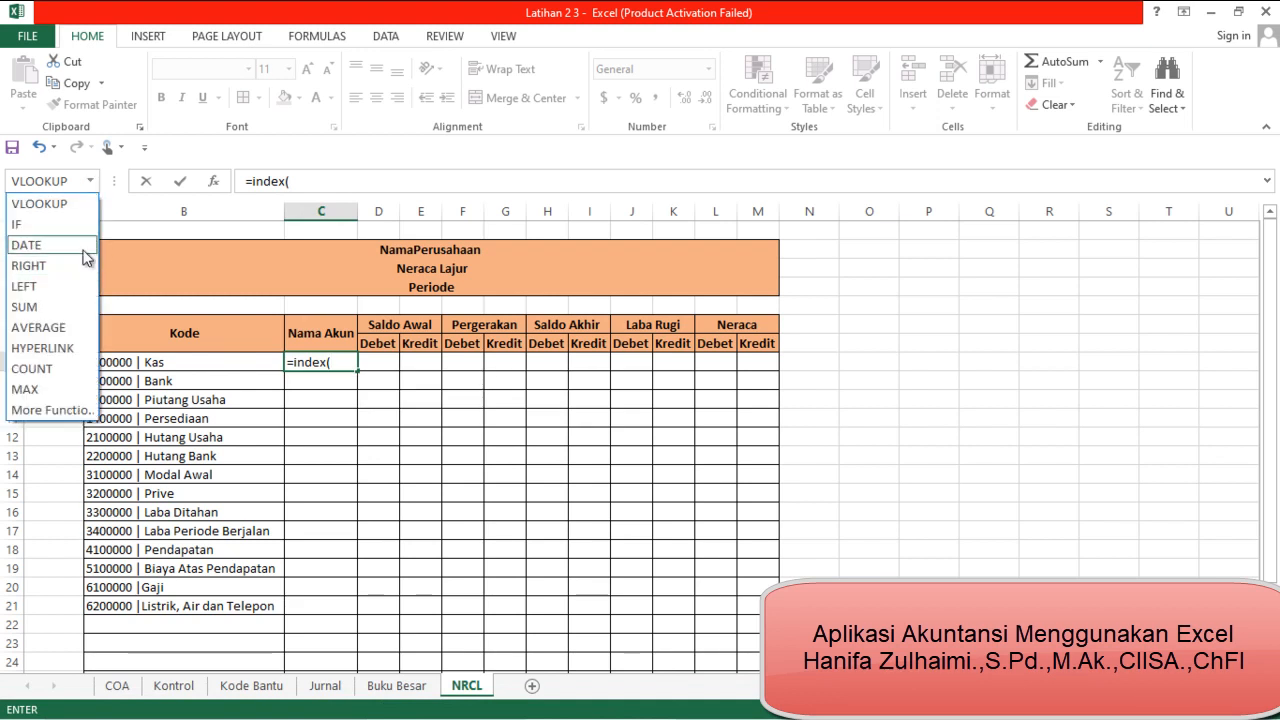
left_click(89, 182)
left_click(89, 182)
left_click(89, 182)
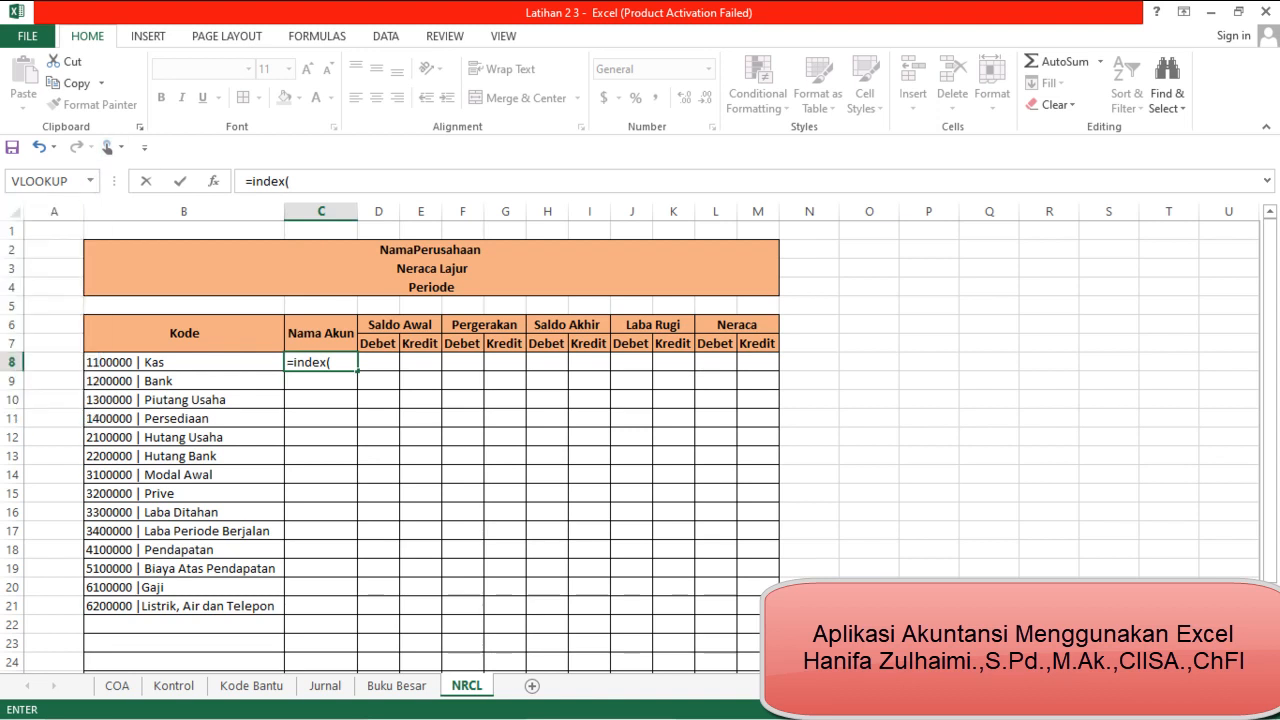
Set the named range NamaAkun as the INDEX array and nest a MATCH function as its row number
left_click(334, 362)
type("n")
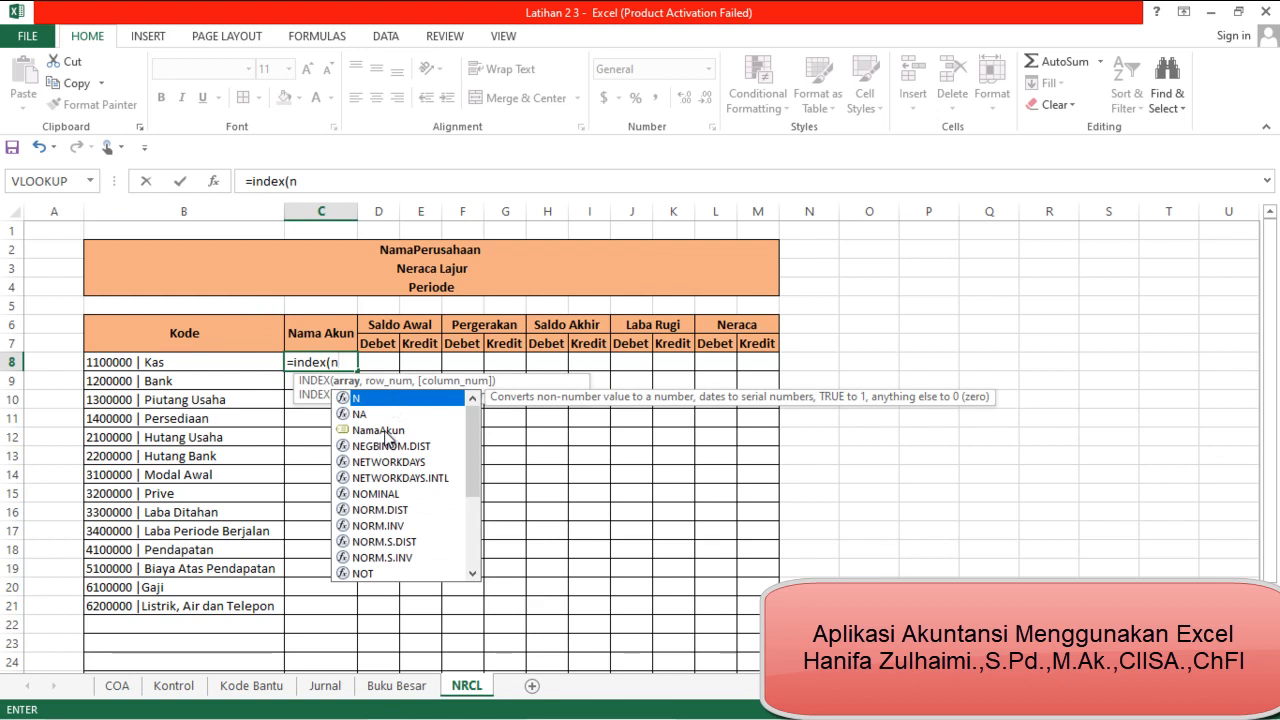
double_click(384, 430)
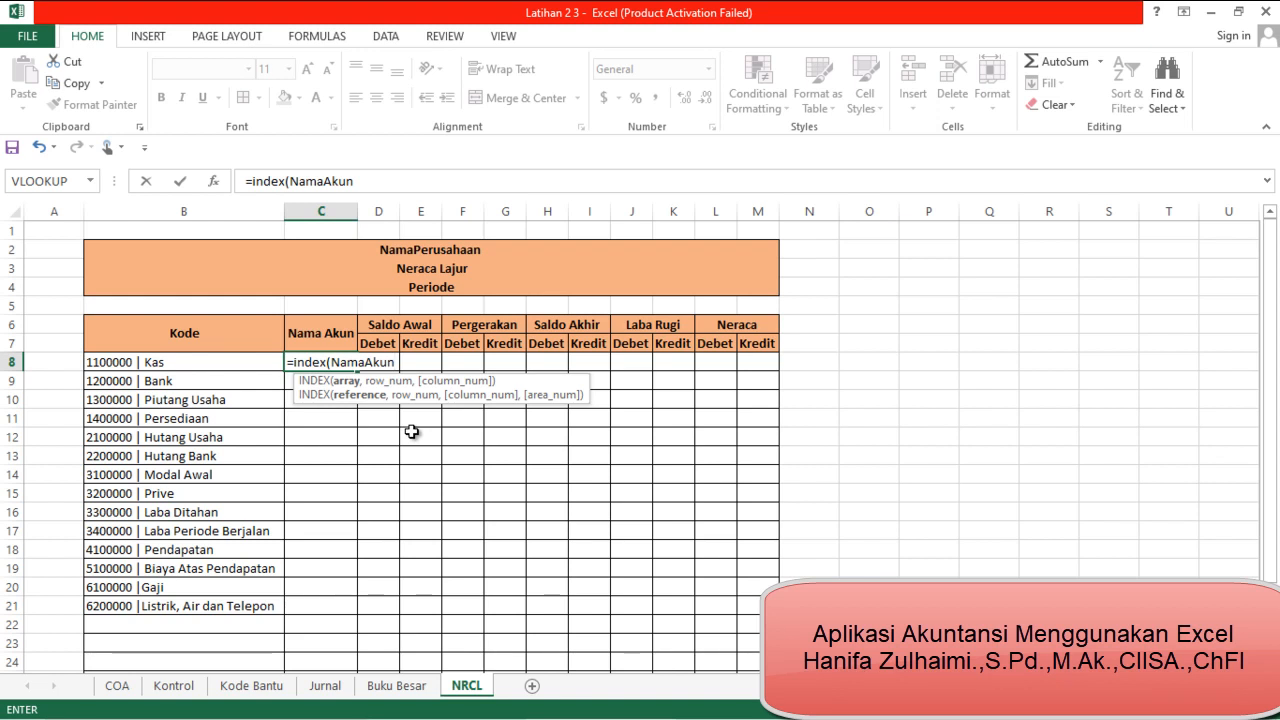
type(",")
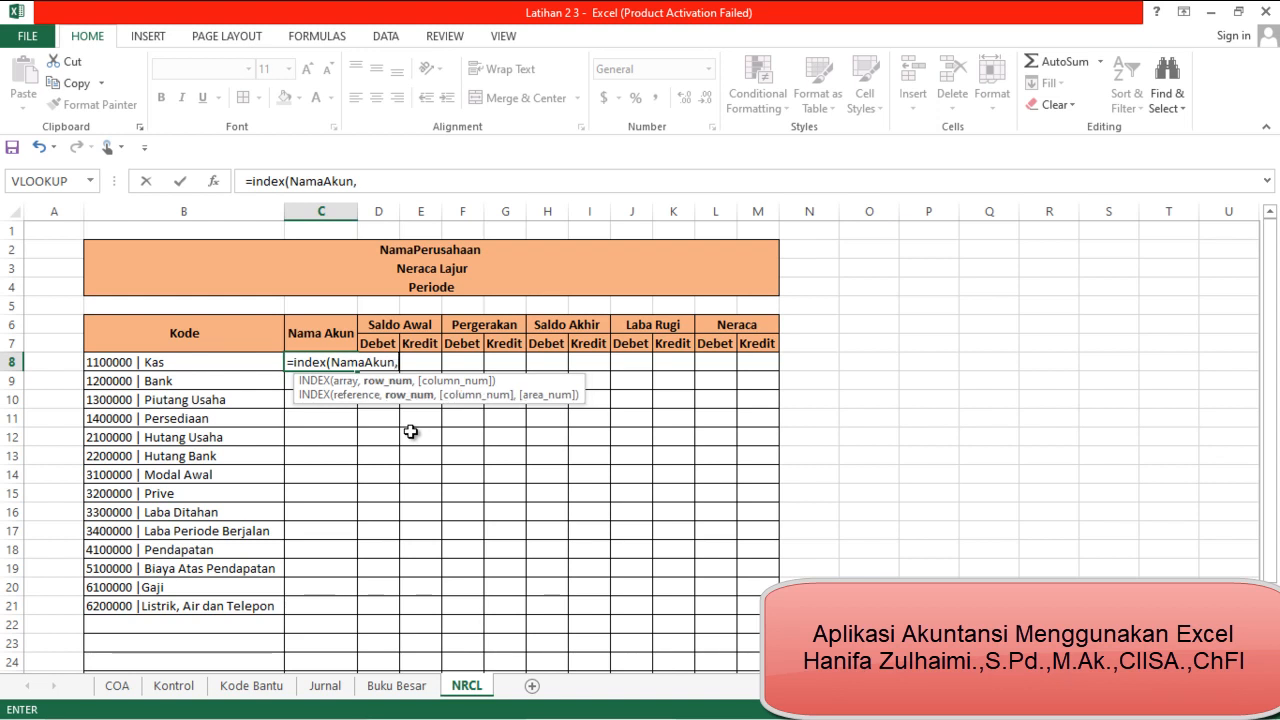
type("m")
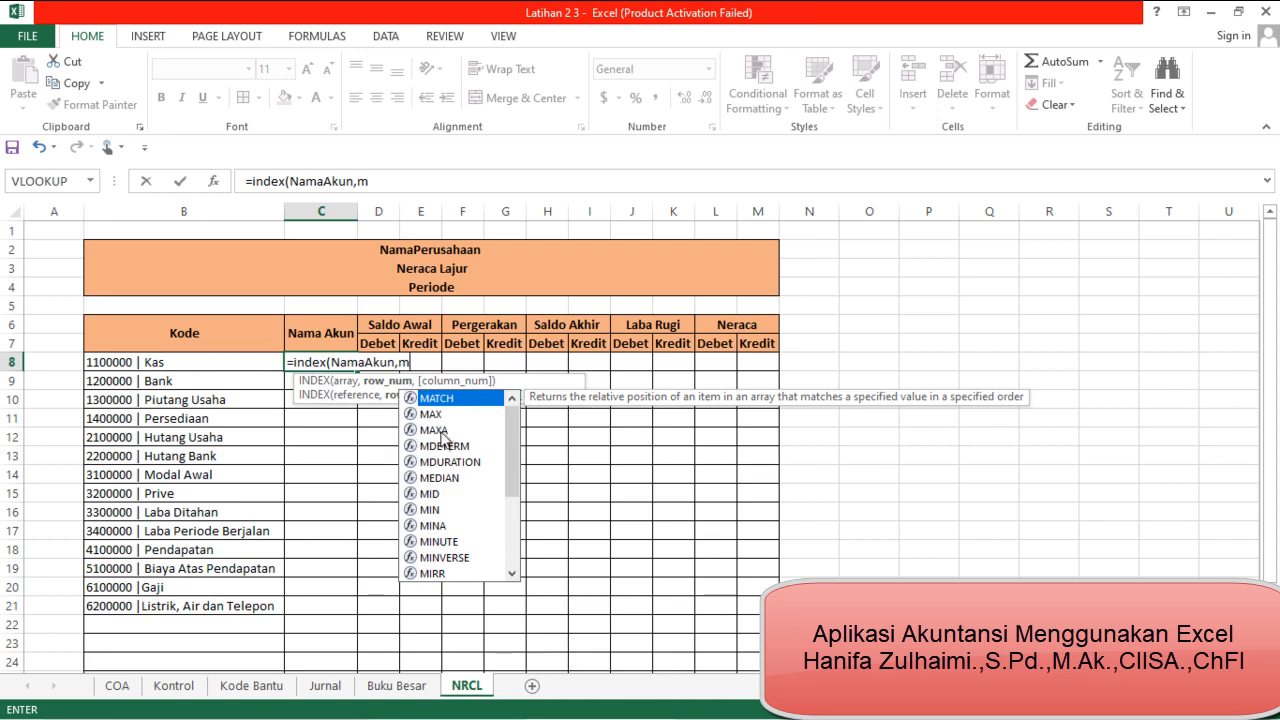
double_click(454, 400)
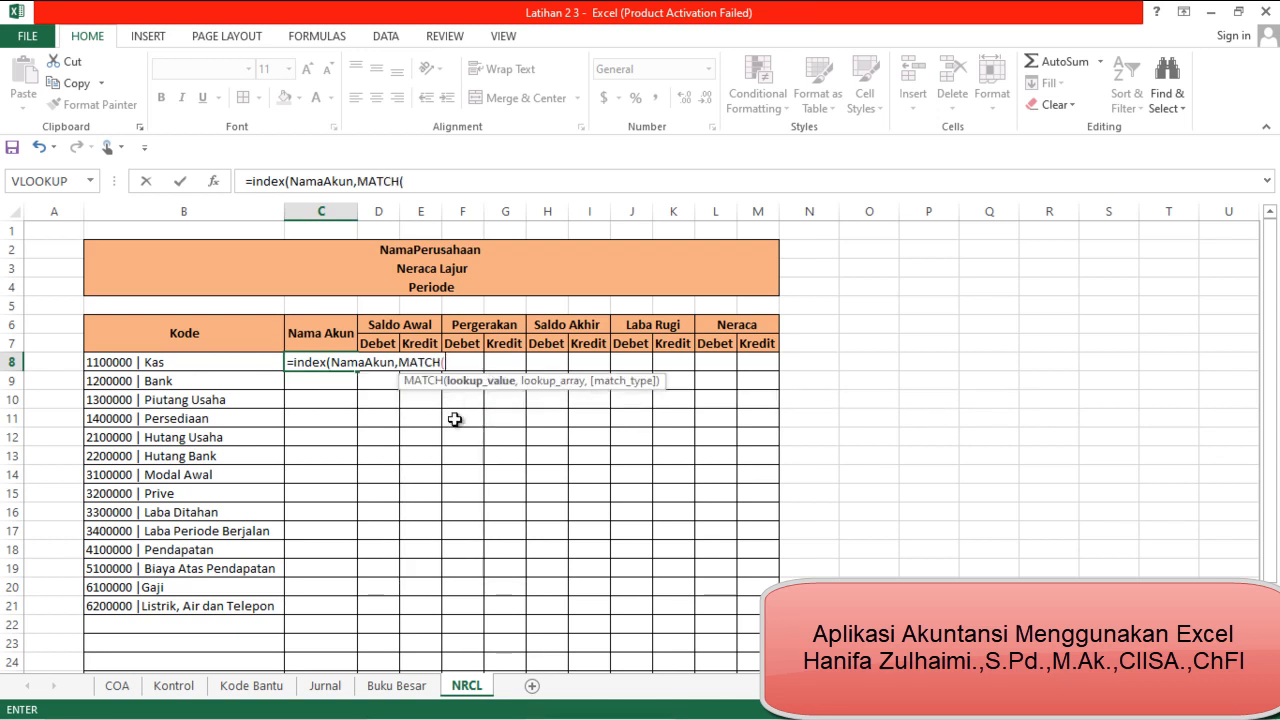
Complete the C8 formula as =INDEX(NamaAkun,MATCH(B8,KodeAkun,0)), using B8 as lookup value and an exact match
left_click(199, 363)
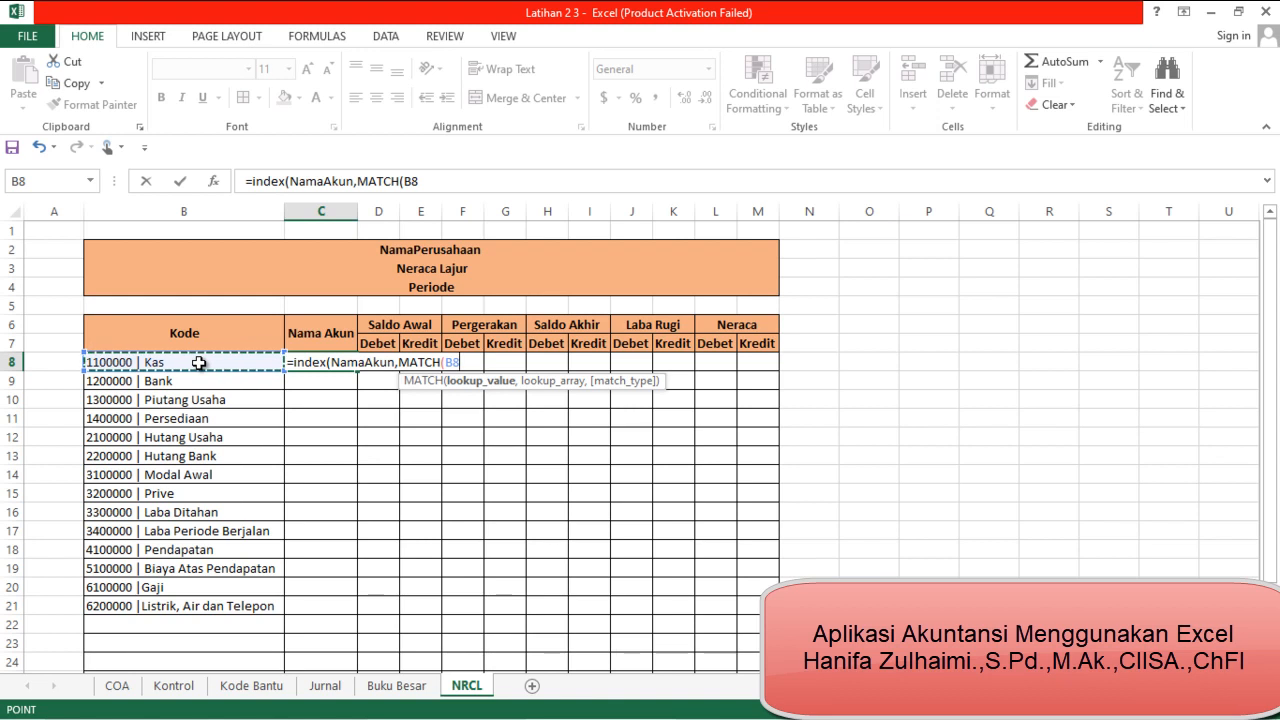
type(",")
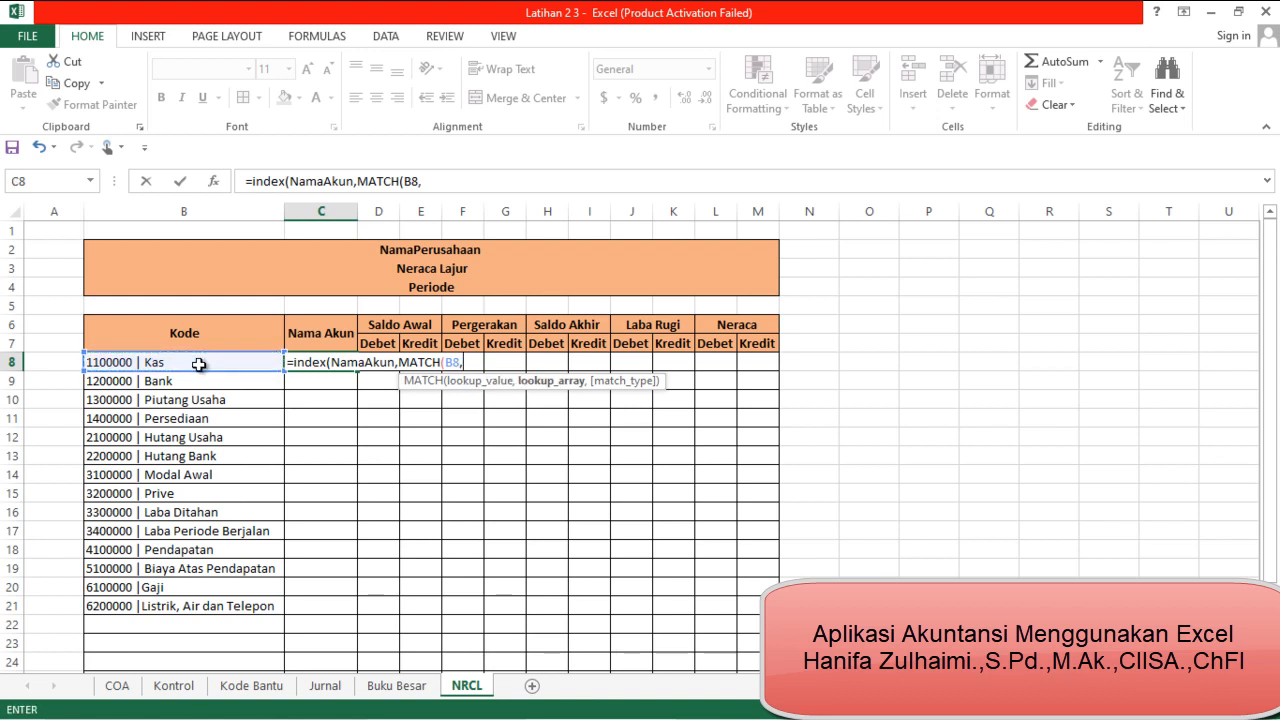
type("k")
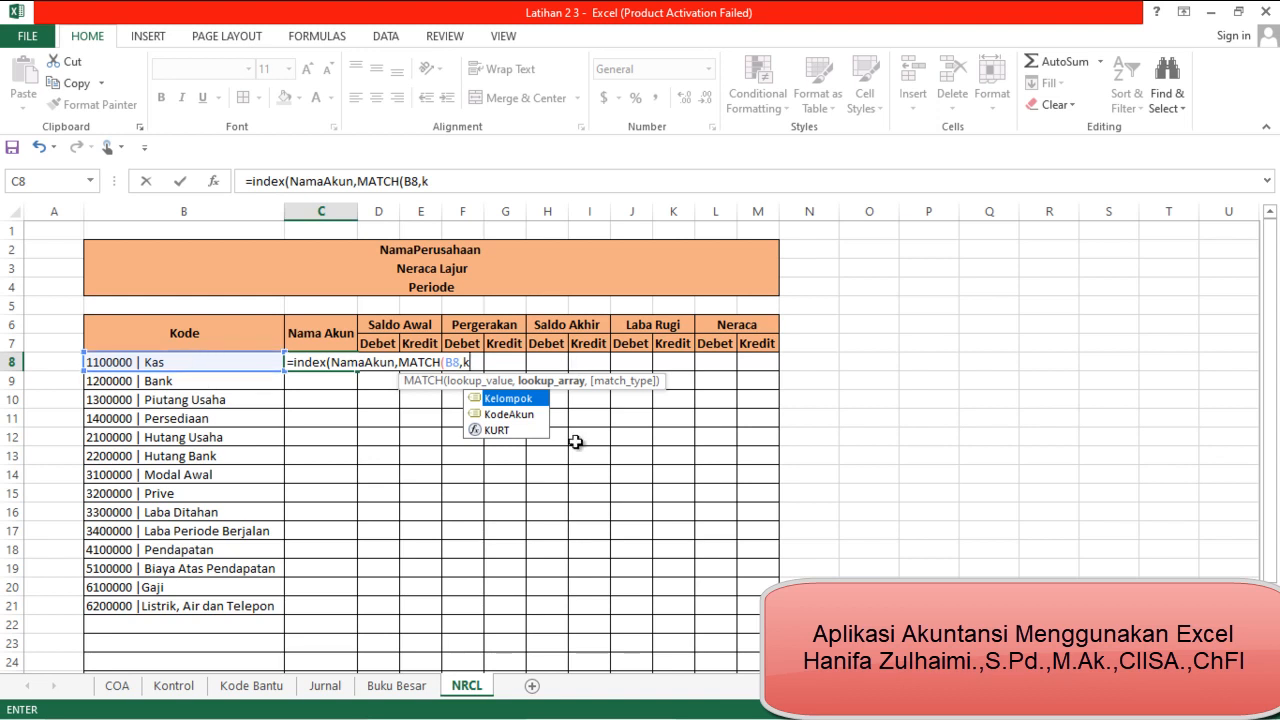
left_click(510, 414)
double_click(520, 413)
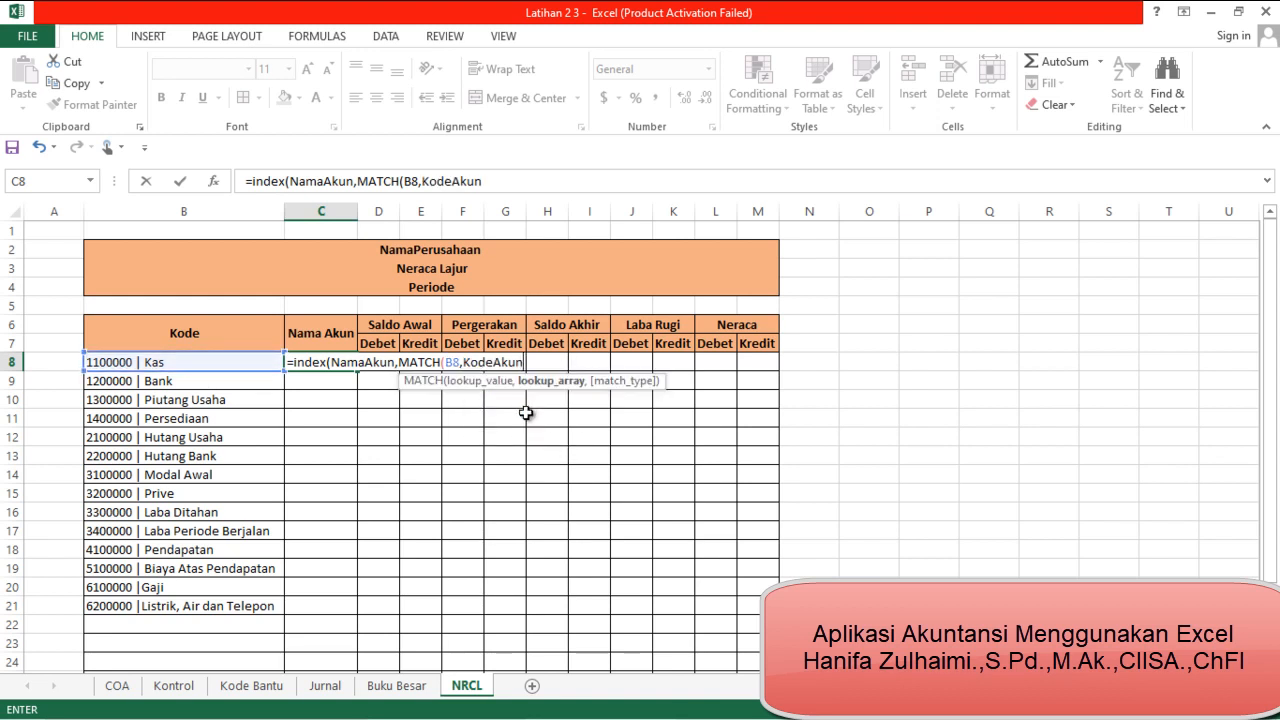
type(",0")
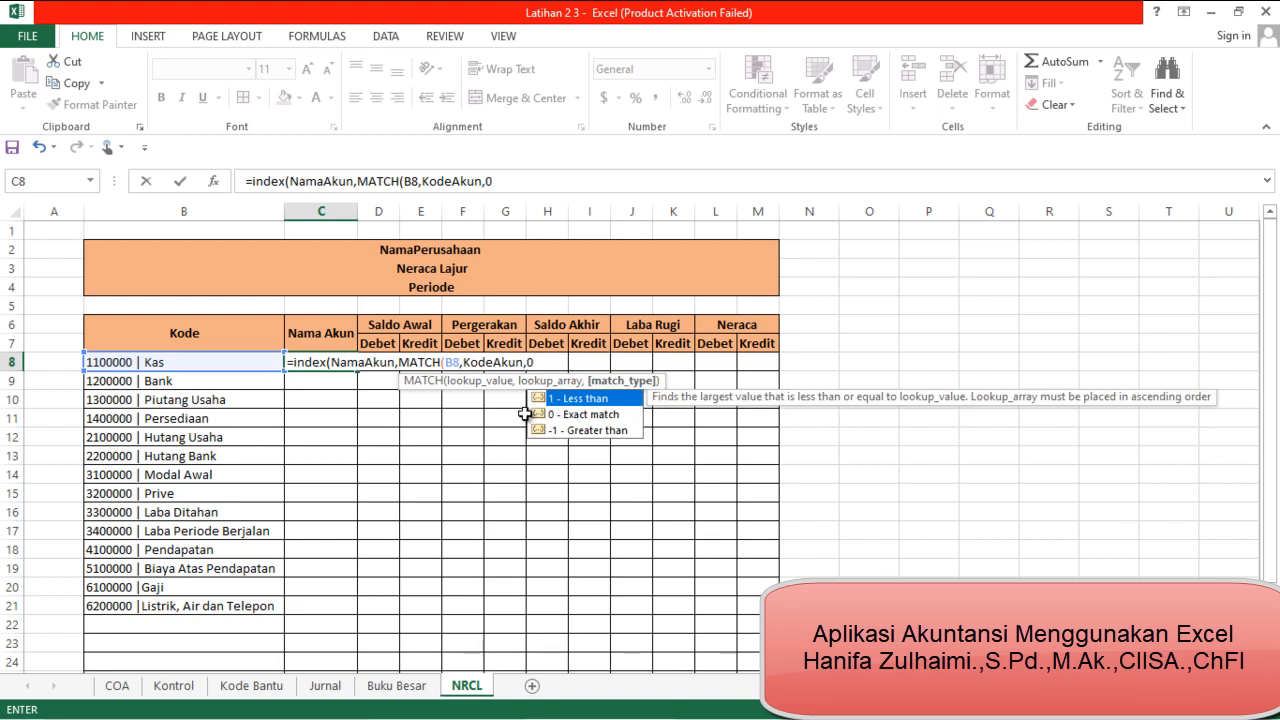
type(")")
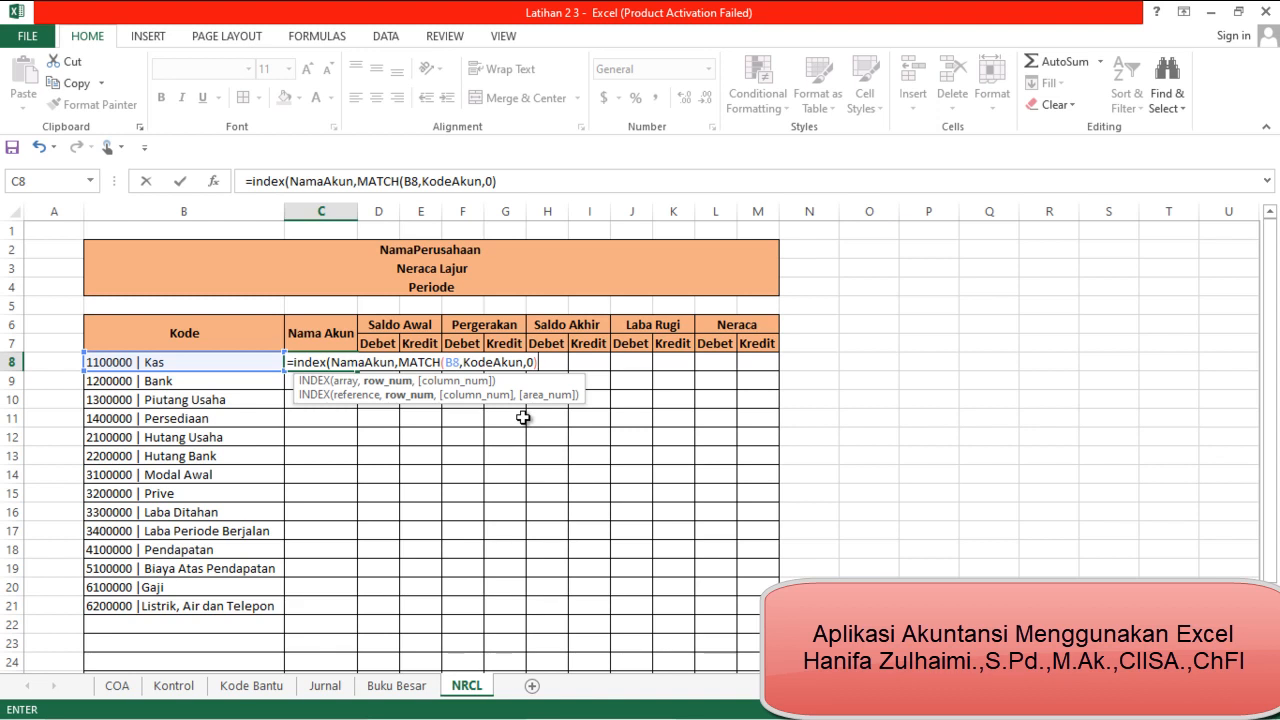
key("Return")
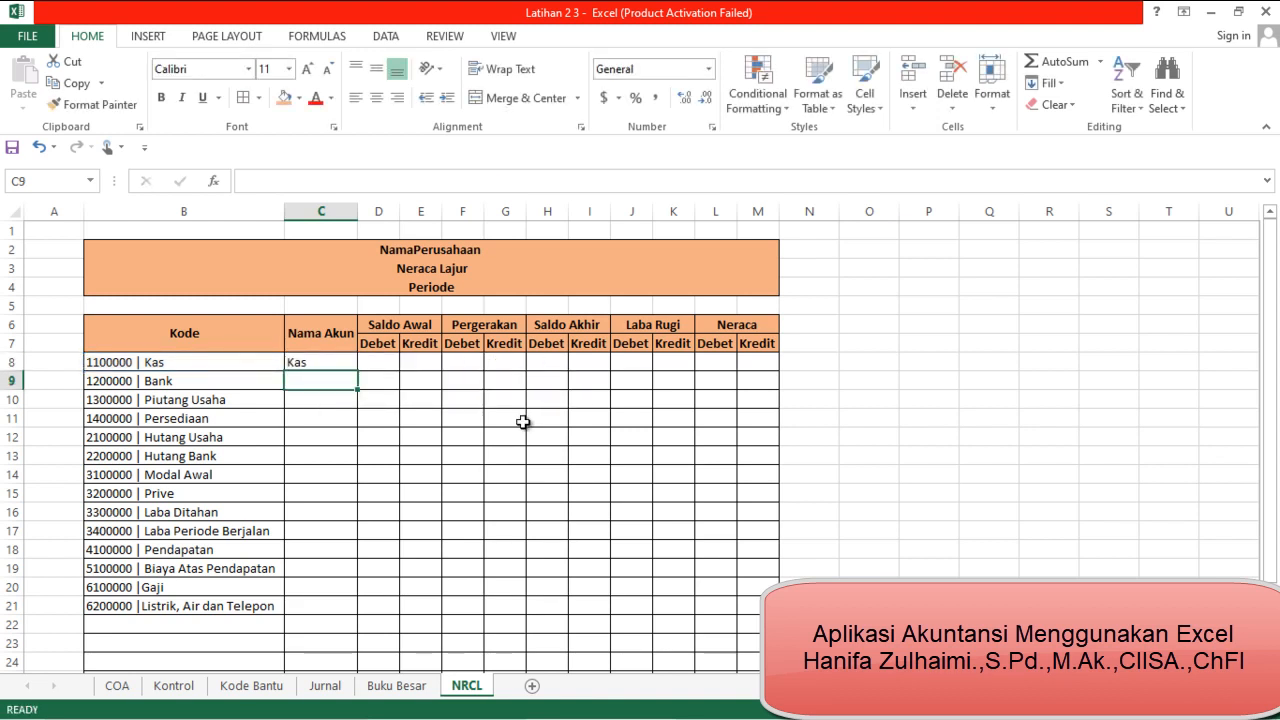
Copy the C8 formula down the Nama Akun column, including the table rows without an account code
left_click(338, 365)
left_click_drag(357, 372, 352, 662)
left_click(349, 597)
left_click(343, 628)
scroll(343, 628, "down", 4)
scroll(343, 628, "up", 3)
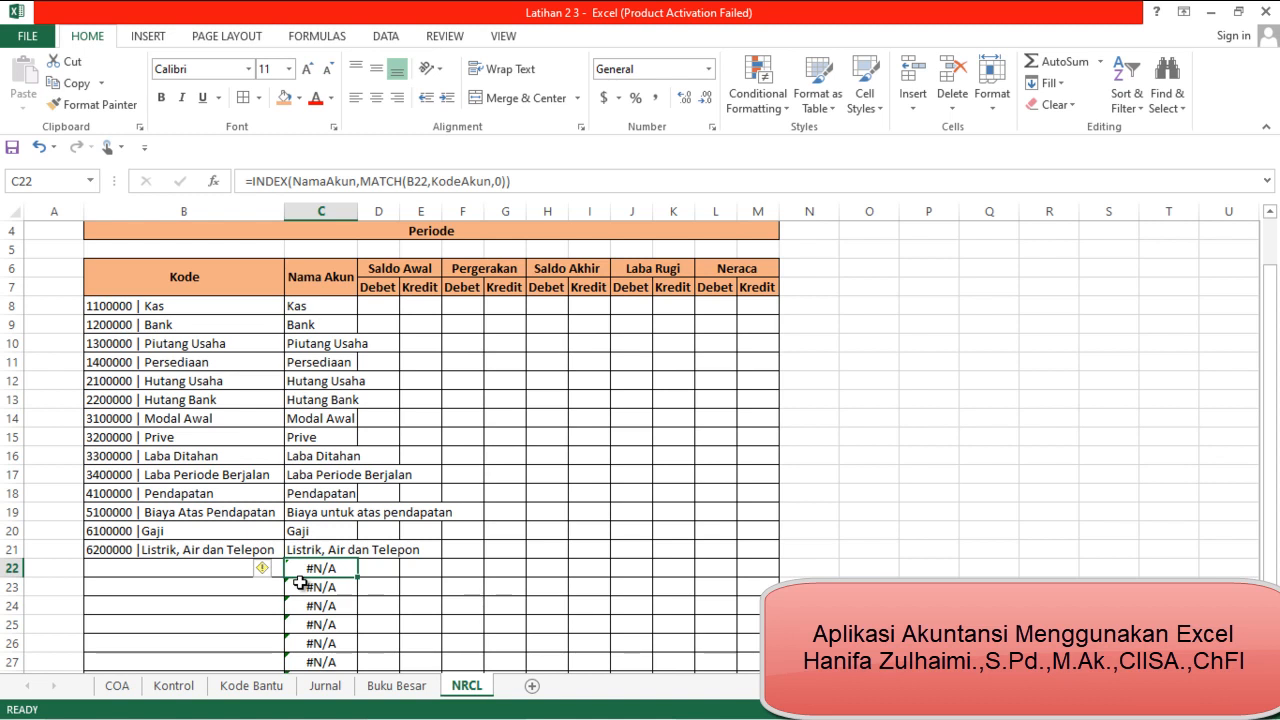
Wrap the C22 formula in IFERROR with a blank fallback: =IFERROR(INDEX(NamaAkun,MATCH(B22,KodeAkun,0)),"")
left_click(177, 566)
left_click(203, 603)
left_click(189, 572)
left_click(205, 589)
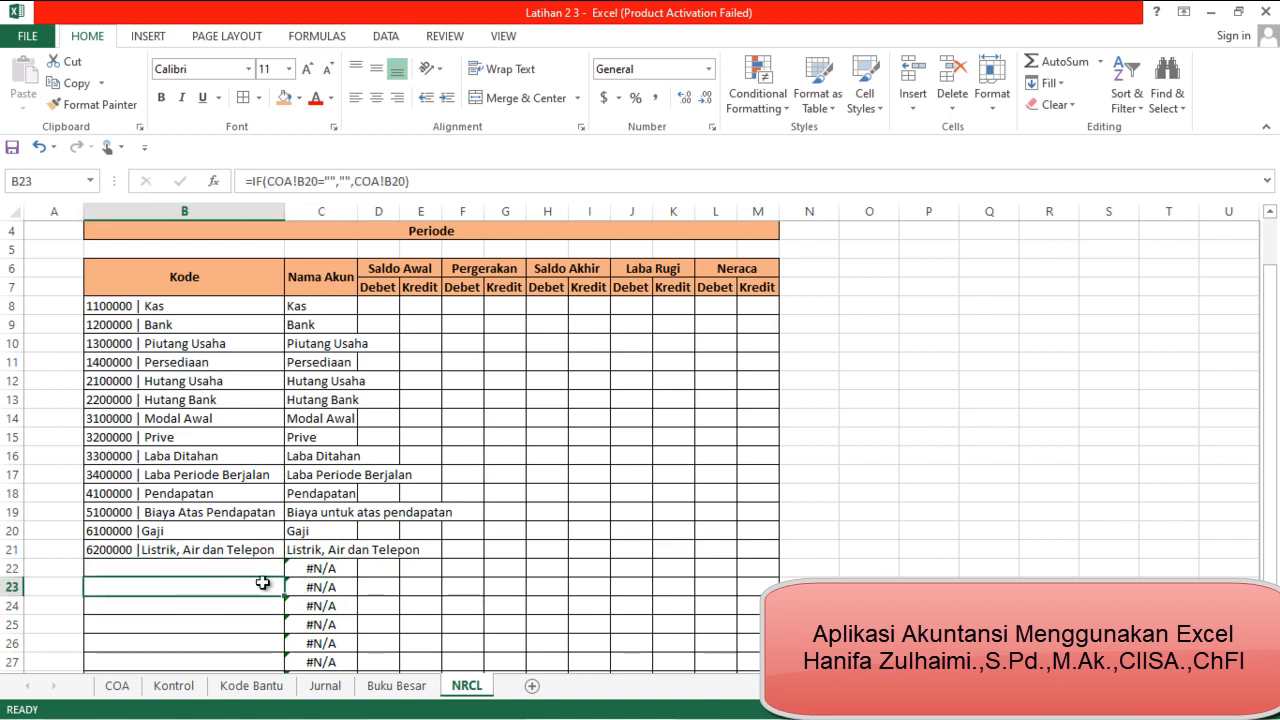
left_click(294, 571)
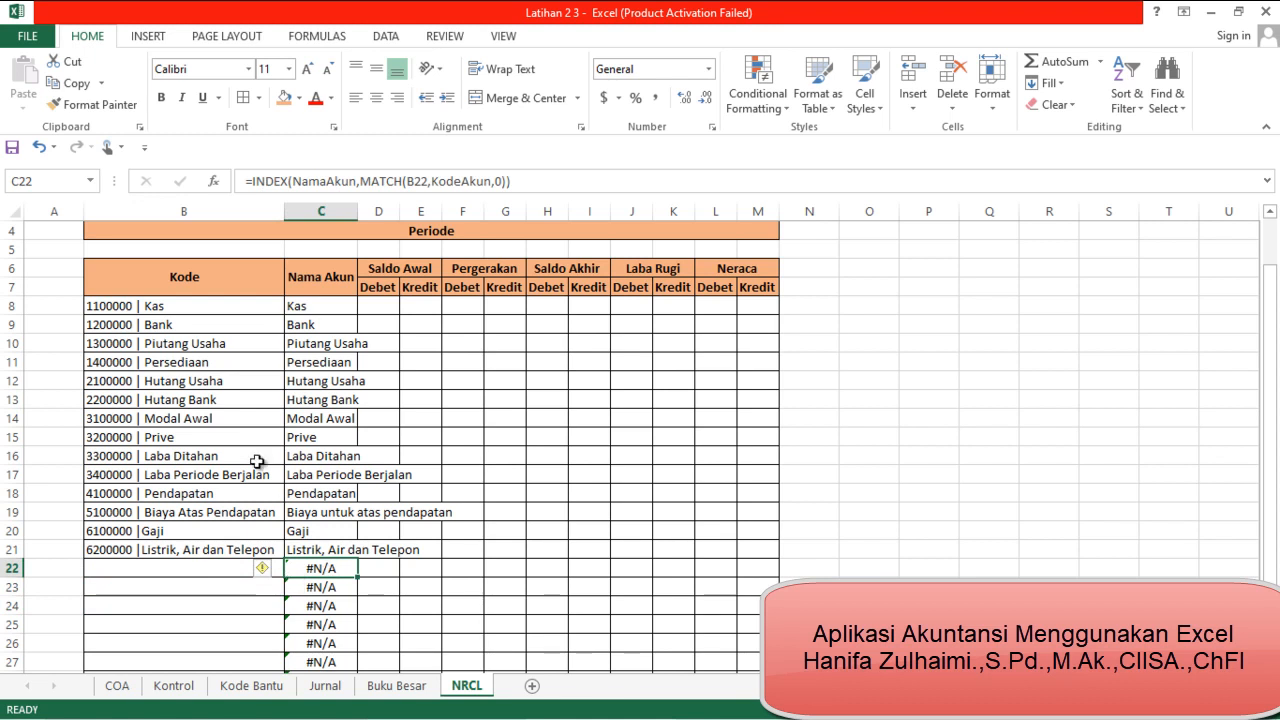
left_click(253, 183)
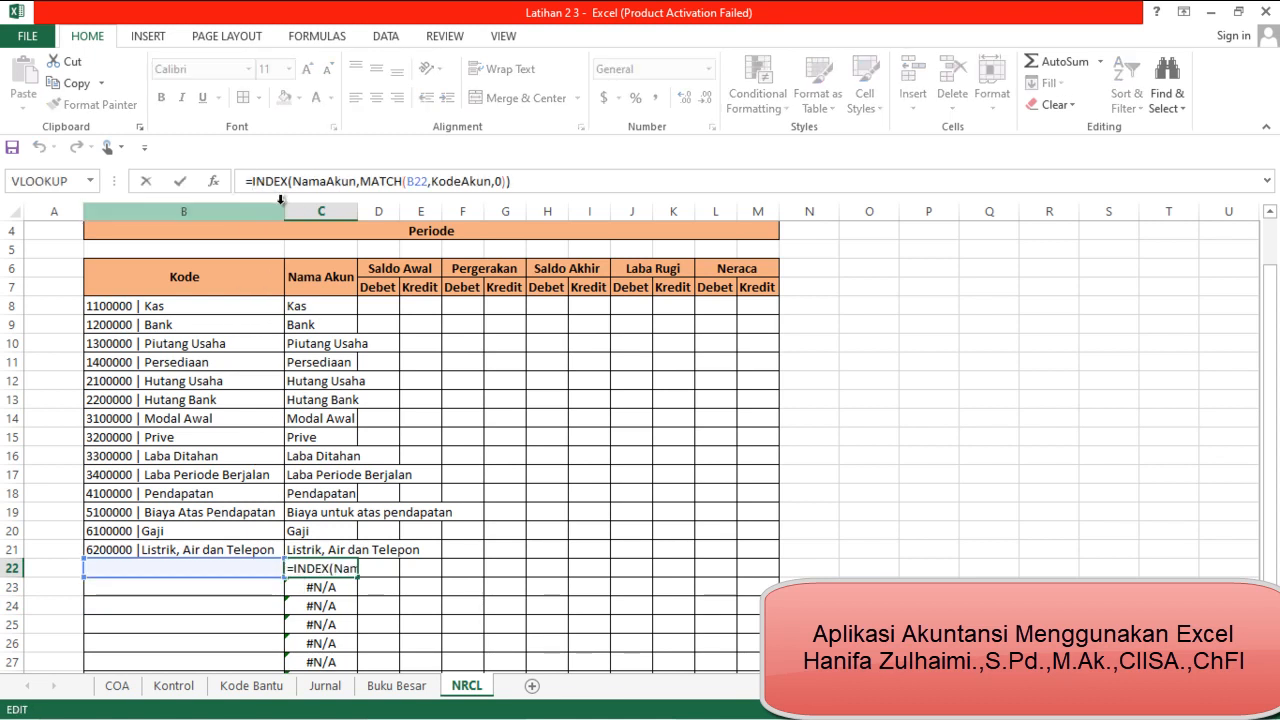
type("If")
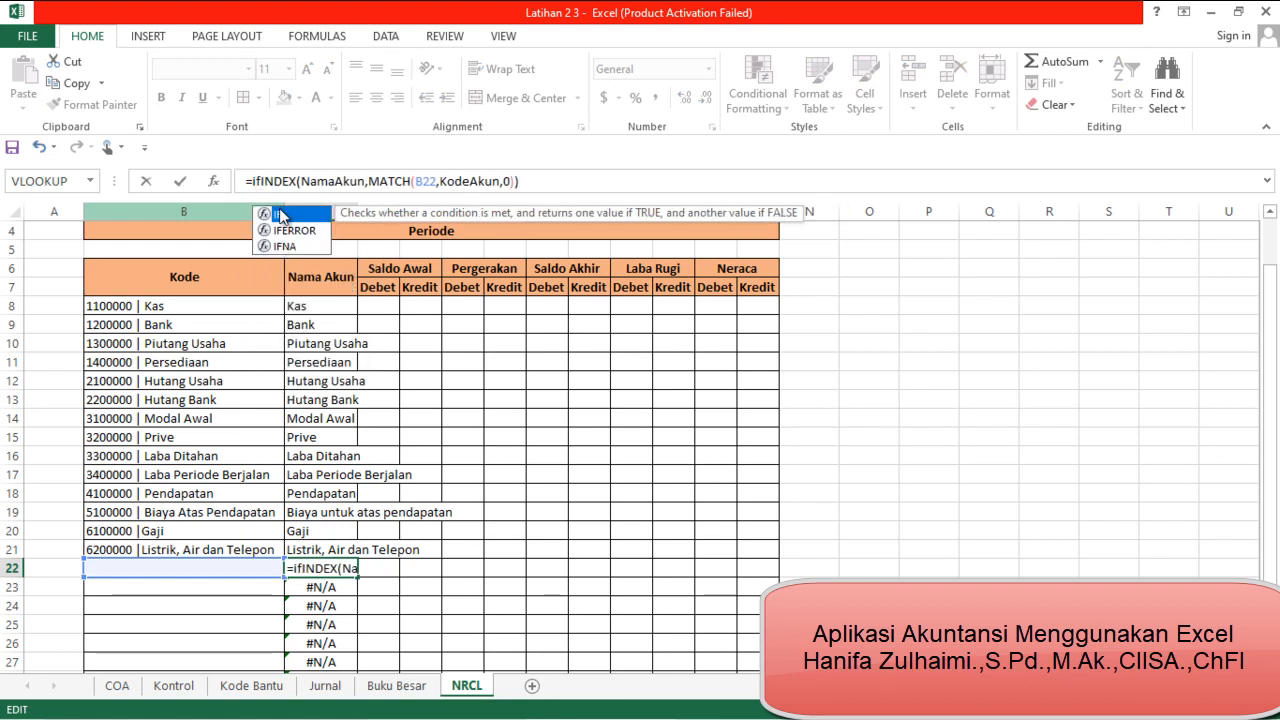
double_click(294, 230)
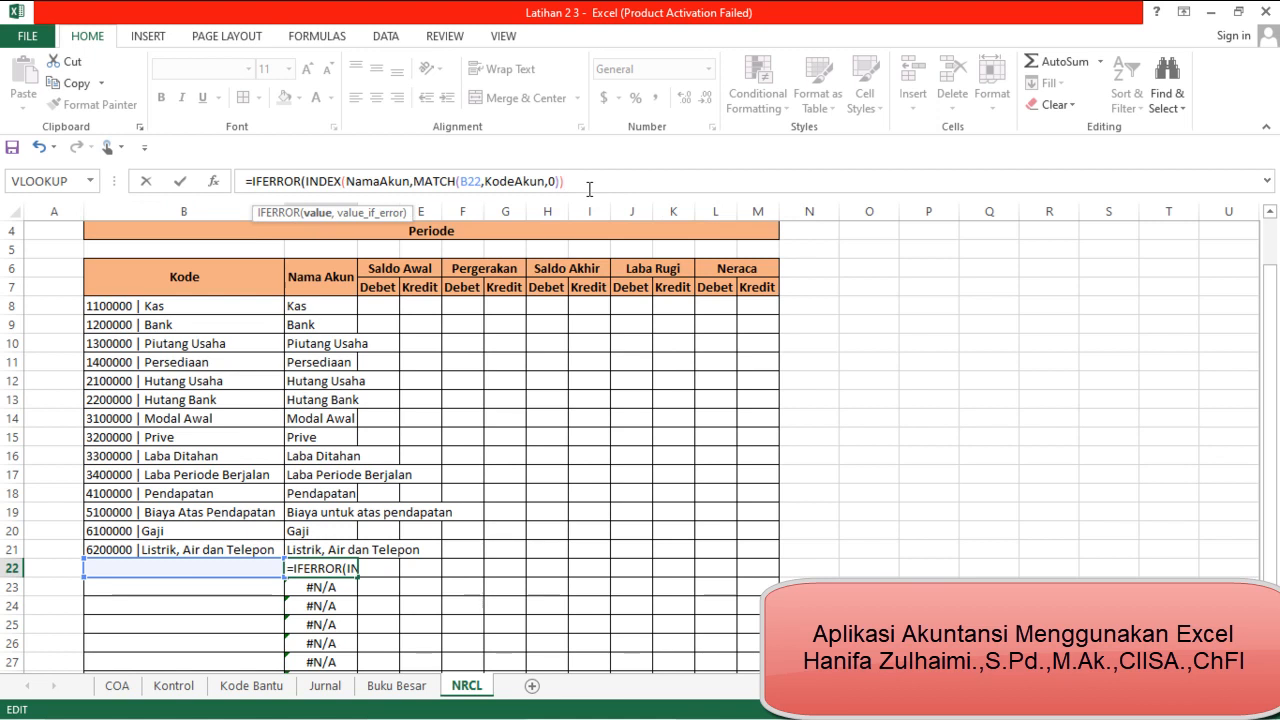
type(",")
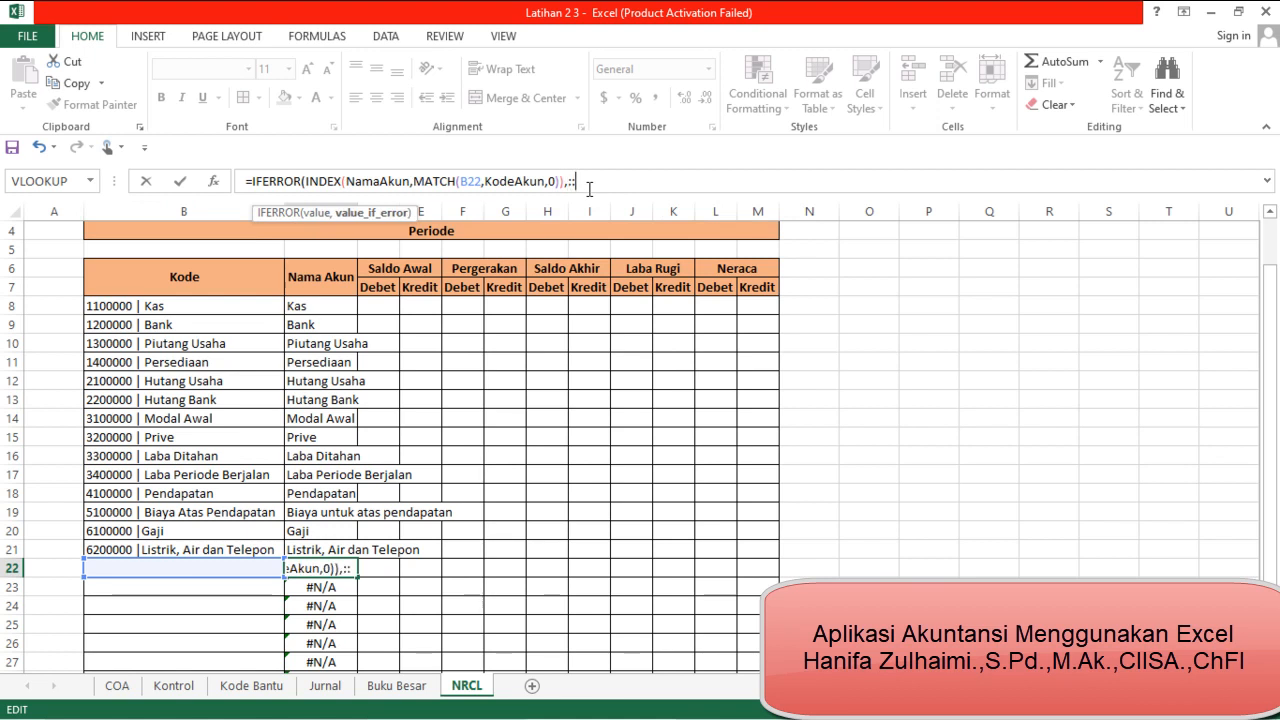
type("\"\")")
key("Return")
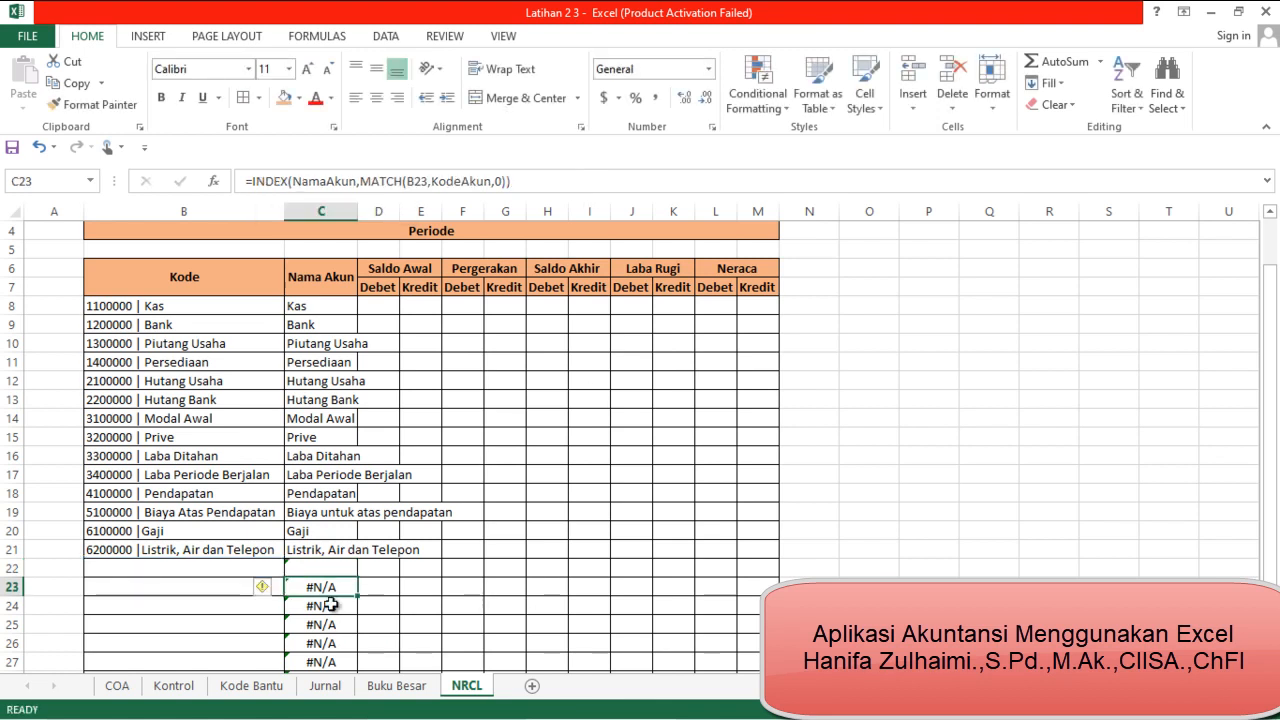
Copy the C22 IFERROR formula up to C8 and down the remaining table rows, and AutoFit column C
left_click(326, 567)
left_click_drag(357, 577, 358, 303)
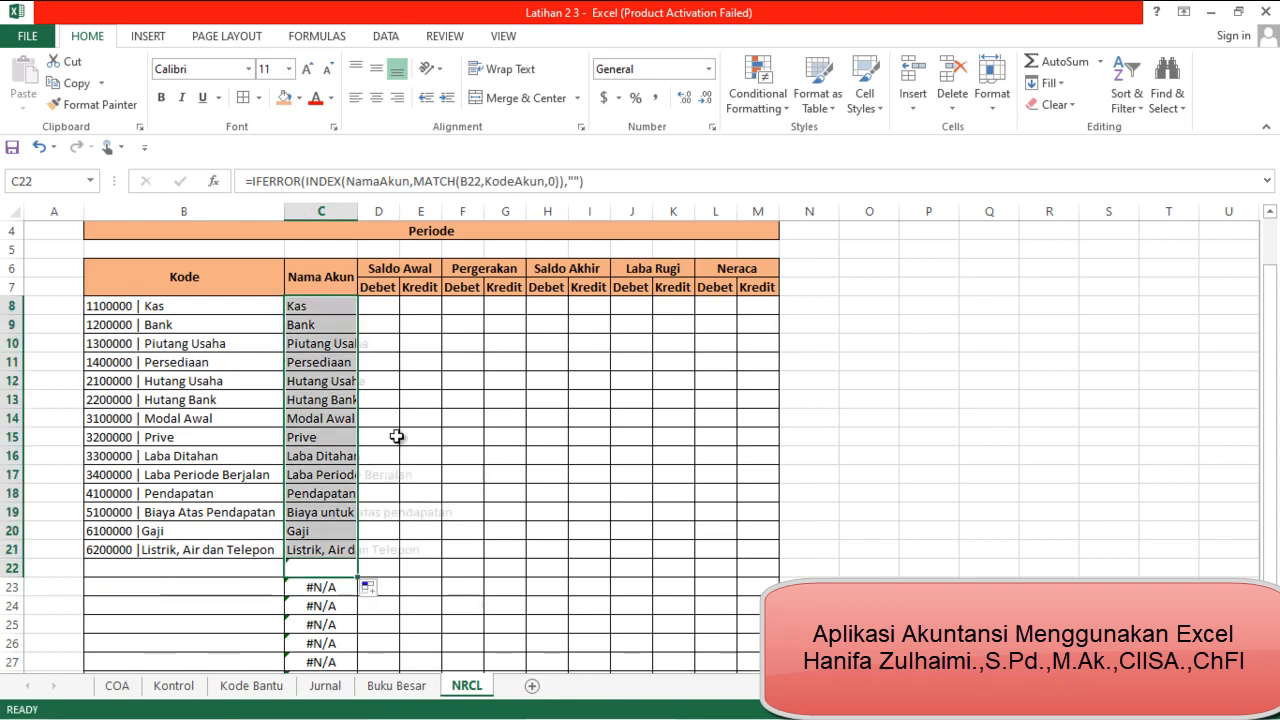
left_click(350, 573)
double_click(357, 577)
scroll(322, 667, "down", 1)
scroll(318, 640, "down", 1)
scroll(318, 640, "up", 3)
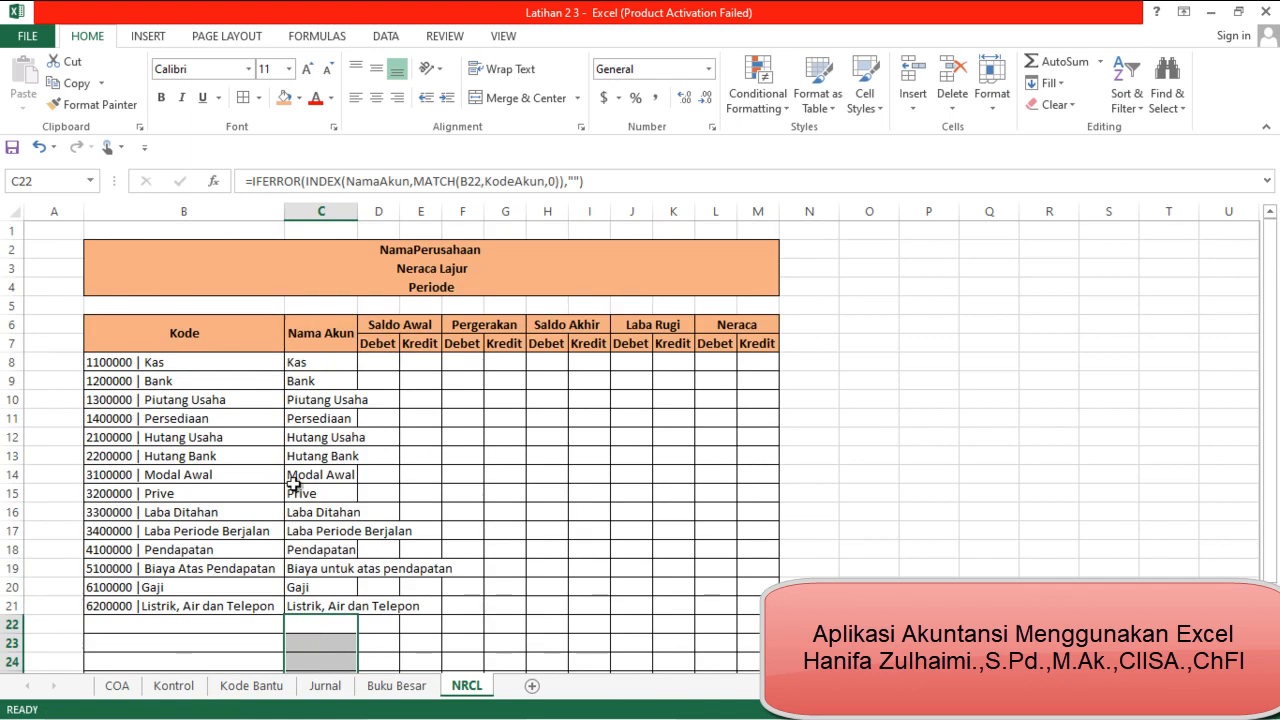
double_click(357, 211)
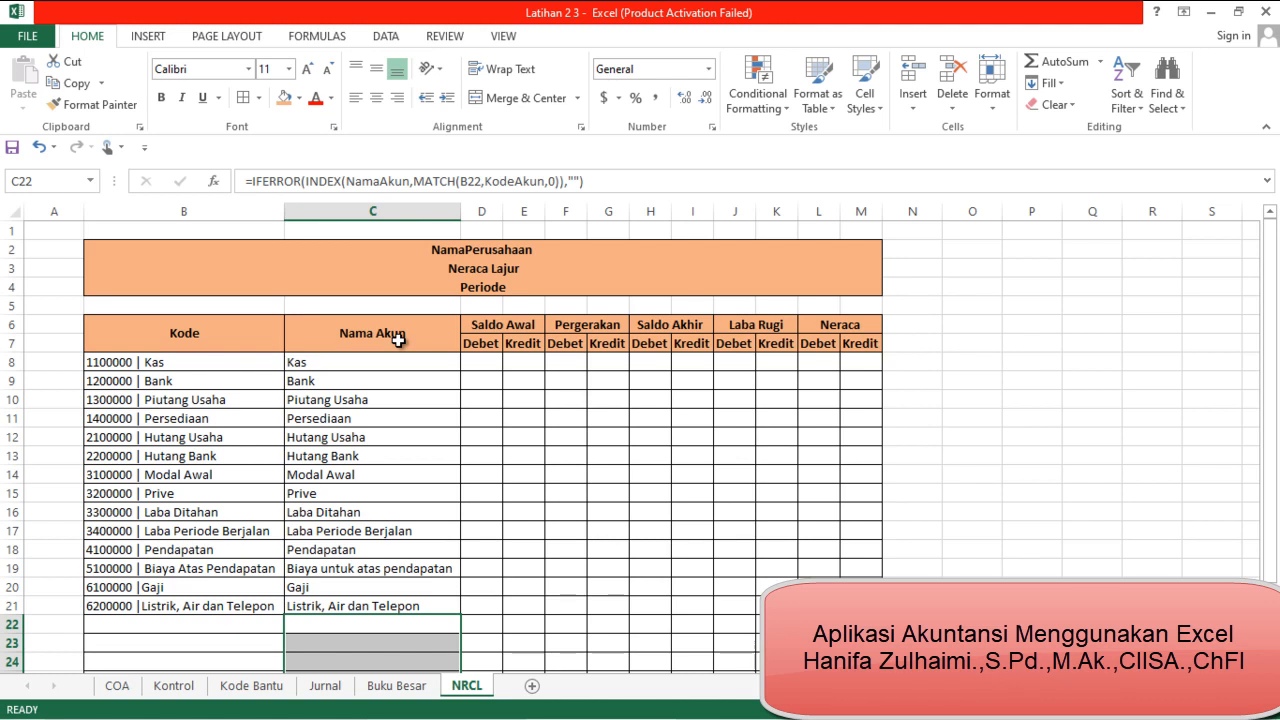
Open the COA sheet to examine the Debet and Kredit columns that correspond to Saldo Awal
left_click(486, 330)
left_click(510, 362)
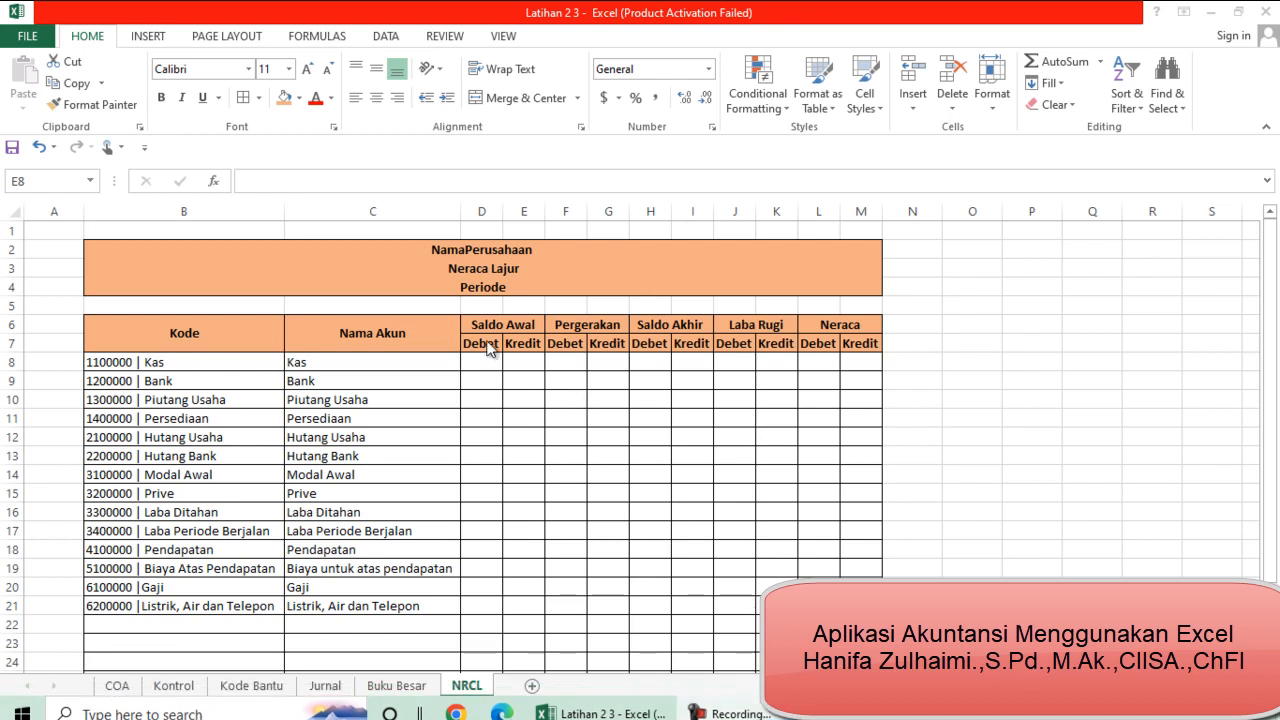
left_click(117, 686)
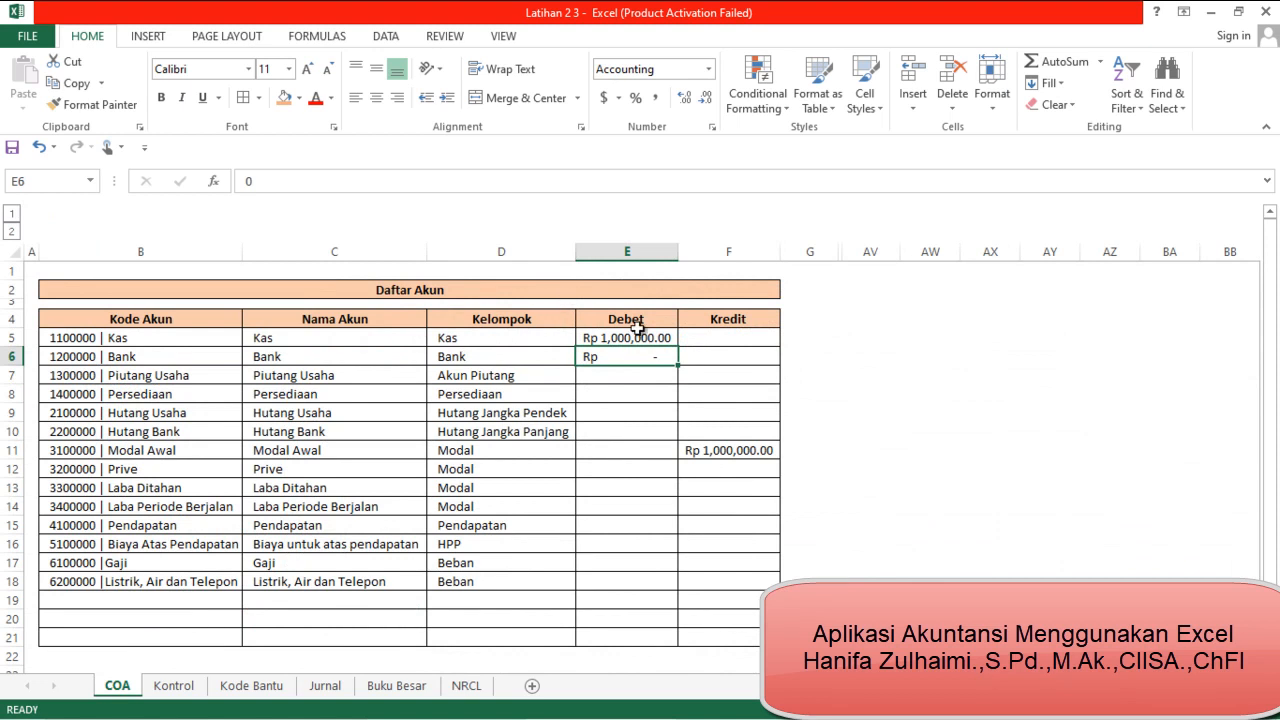
On the NRCL sheet, insert three columns at D:F, between Nama Akun and Saldo Awal
left_click(463, 686)
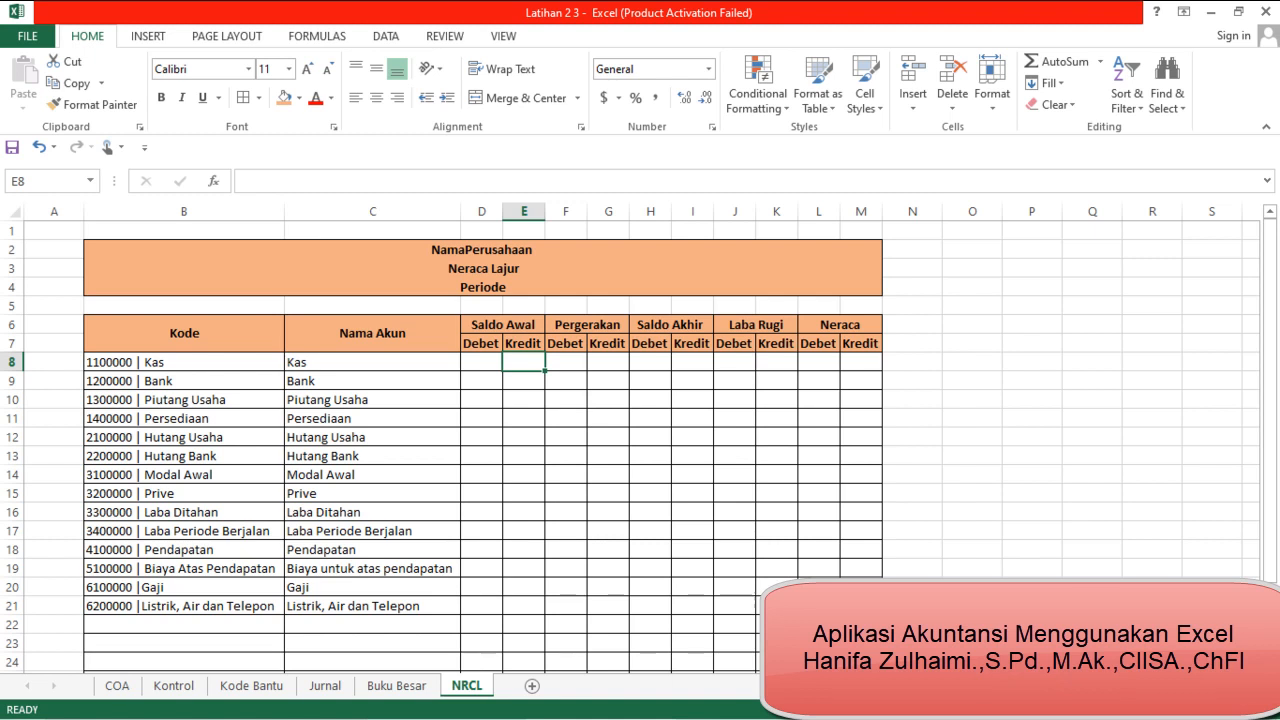
key("ctrl+z")
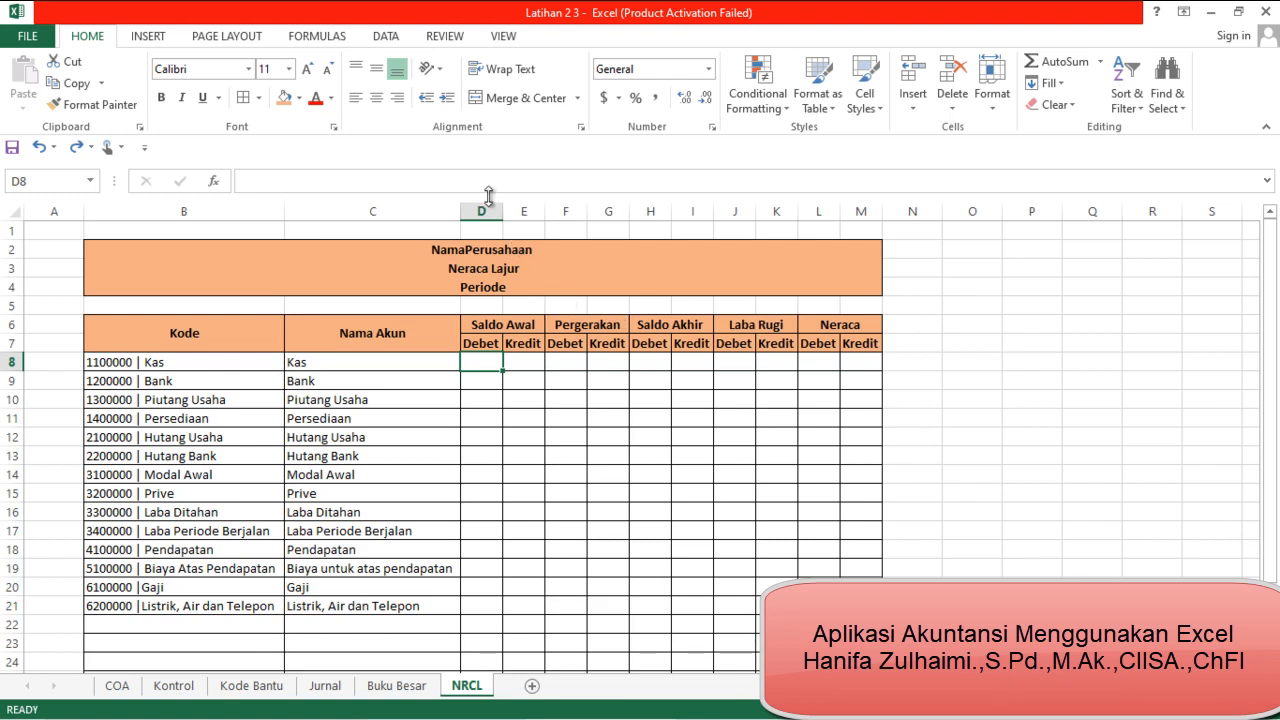
left_click(571, 212)
left_click_drag(571, 212, 494, 213)
right_click(489, 208)
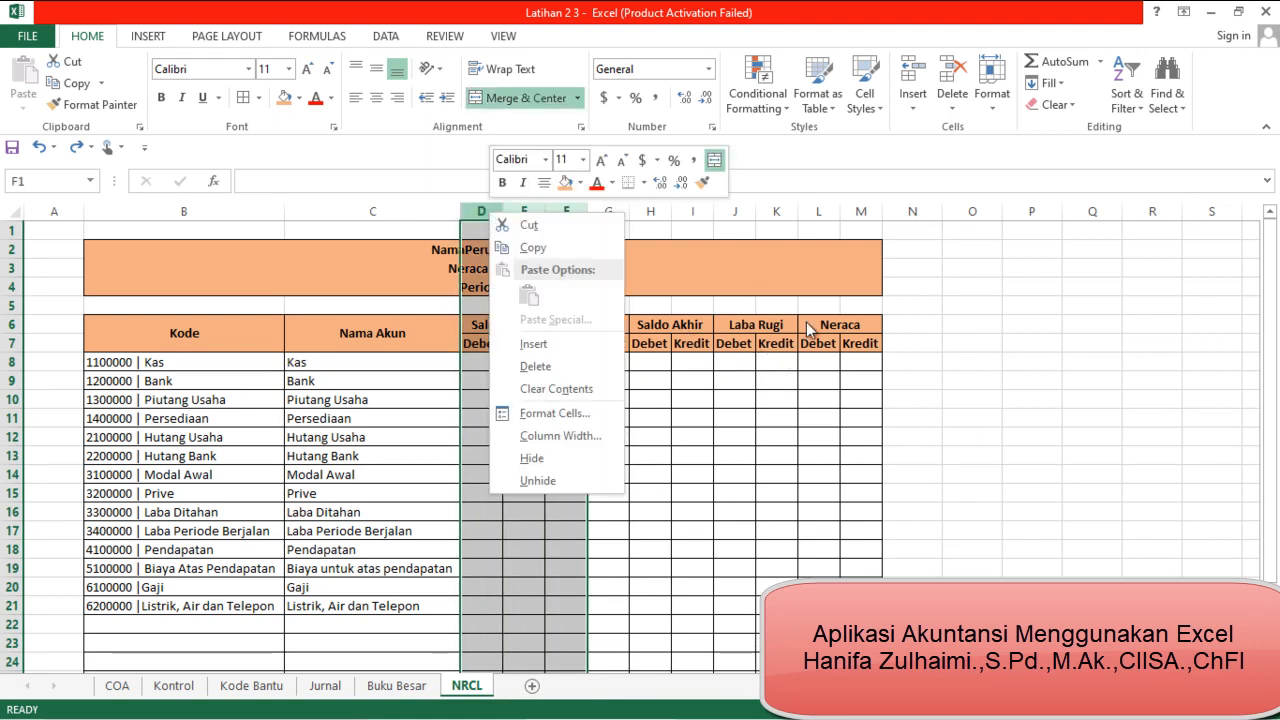
left_click(549, 348)
left_click(657, 381)
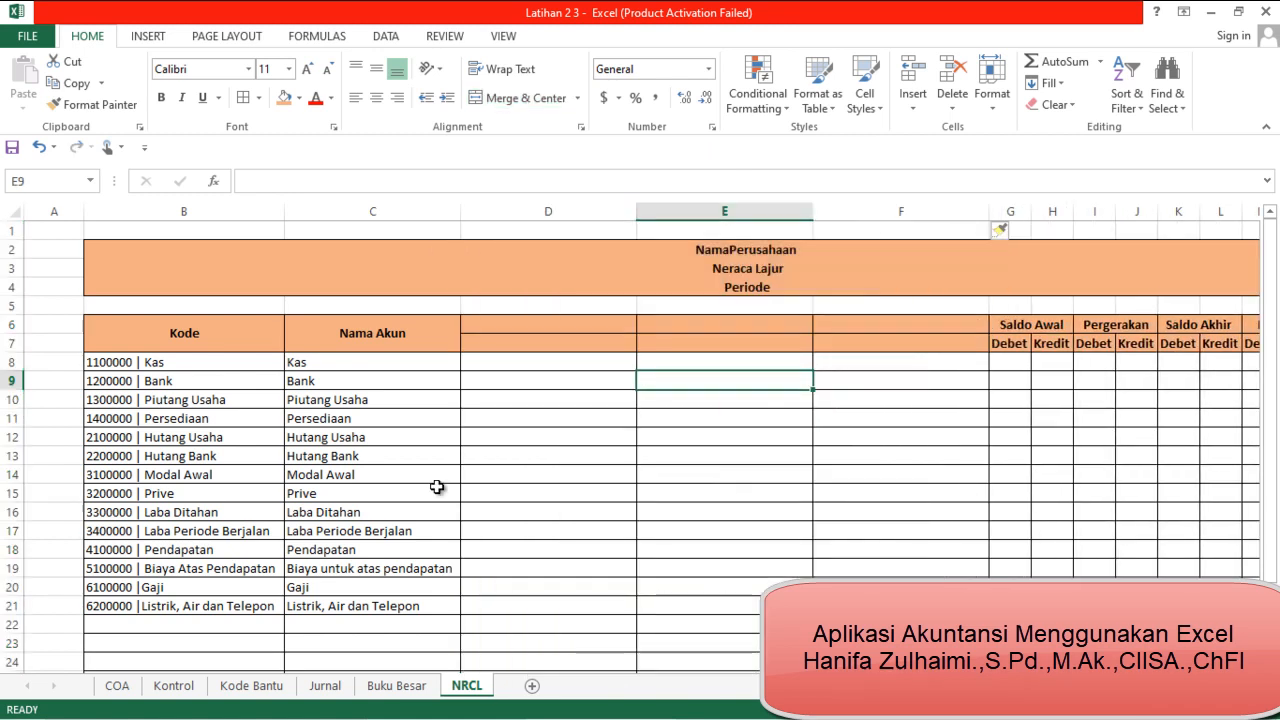
Merge and center D6:D7 and enter the header "Kelompok Akun", checking the column titles on the Kontrol sheet first
left_click(173, 686)
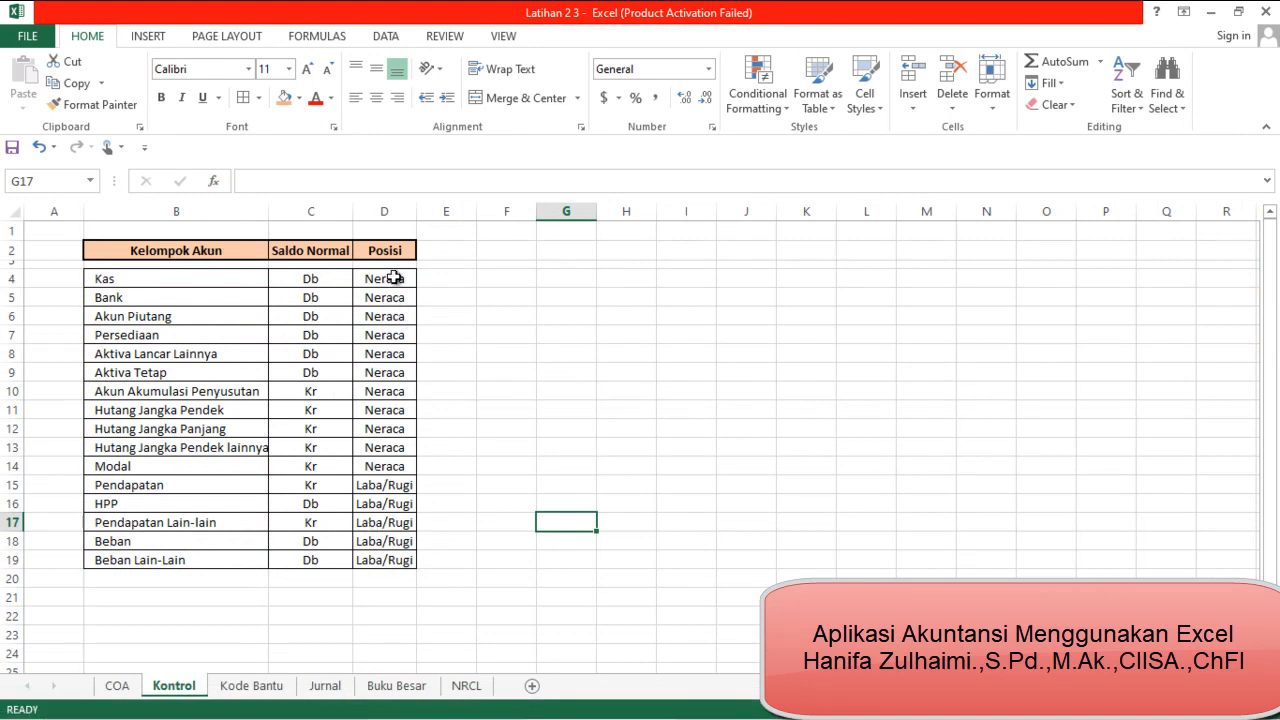
left_click(466, 685)
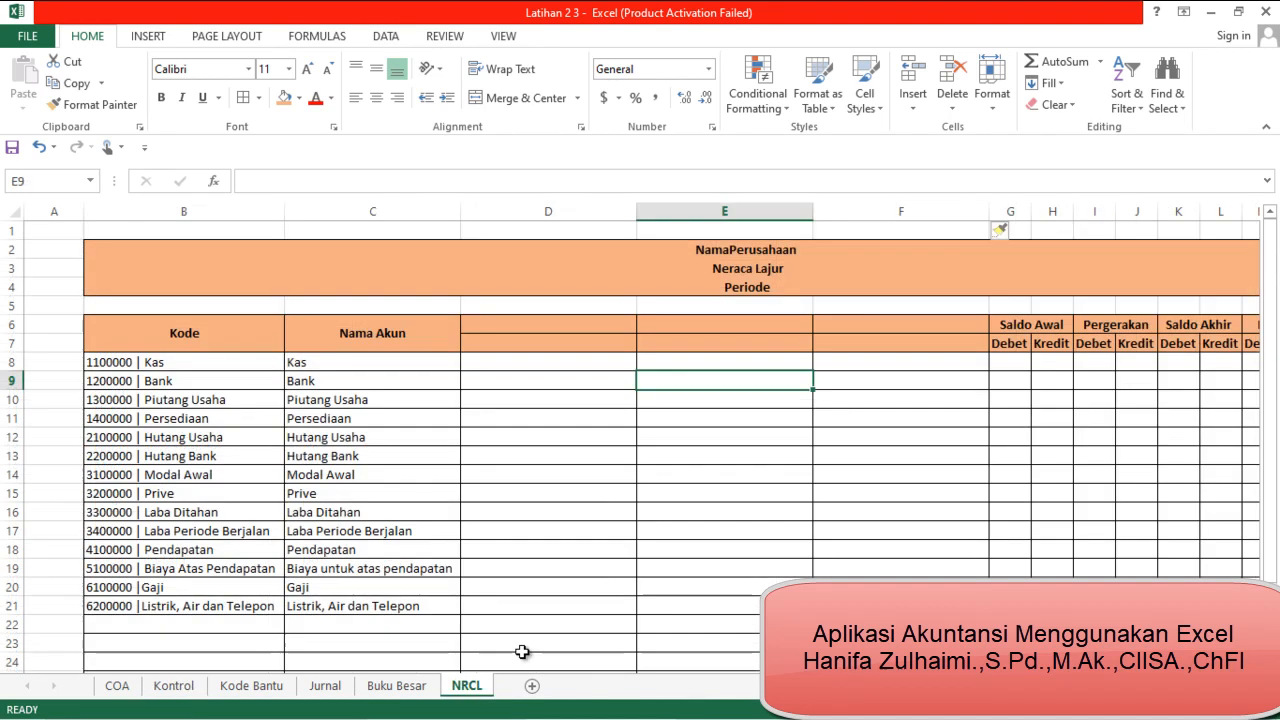
left_click_drag(503, 331, 518, 343)
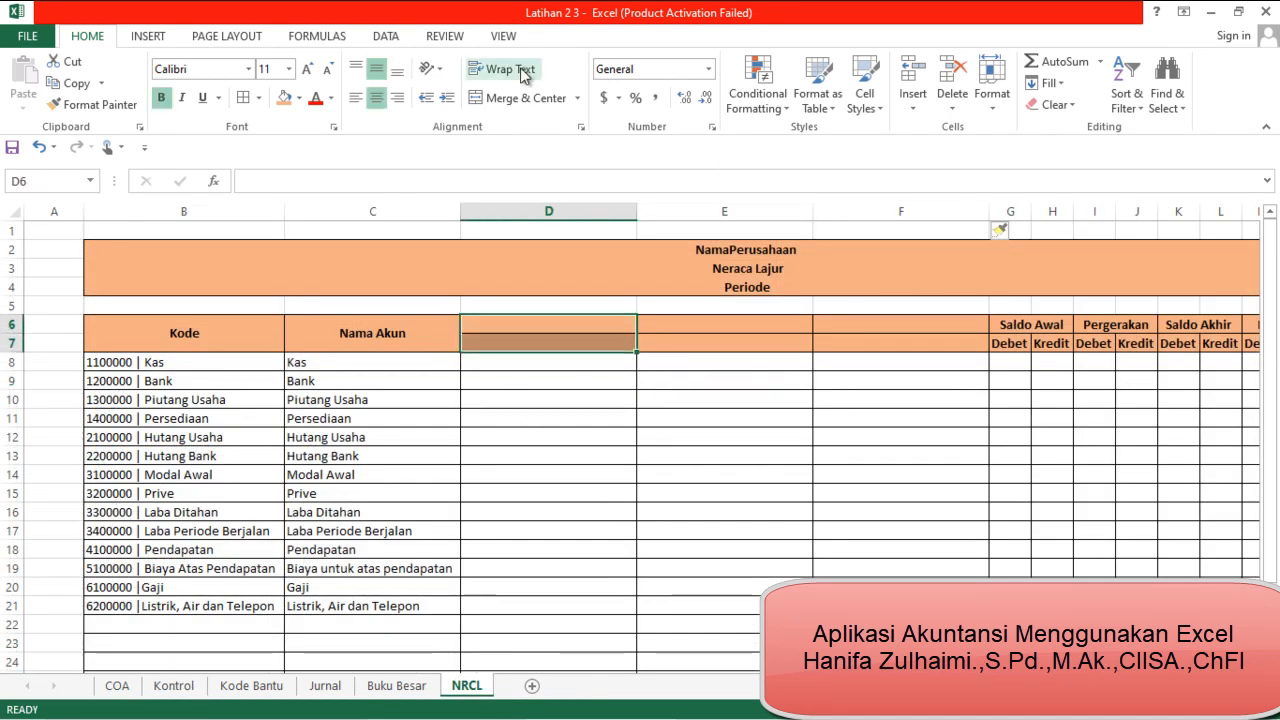
left_click(521, 98)
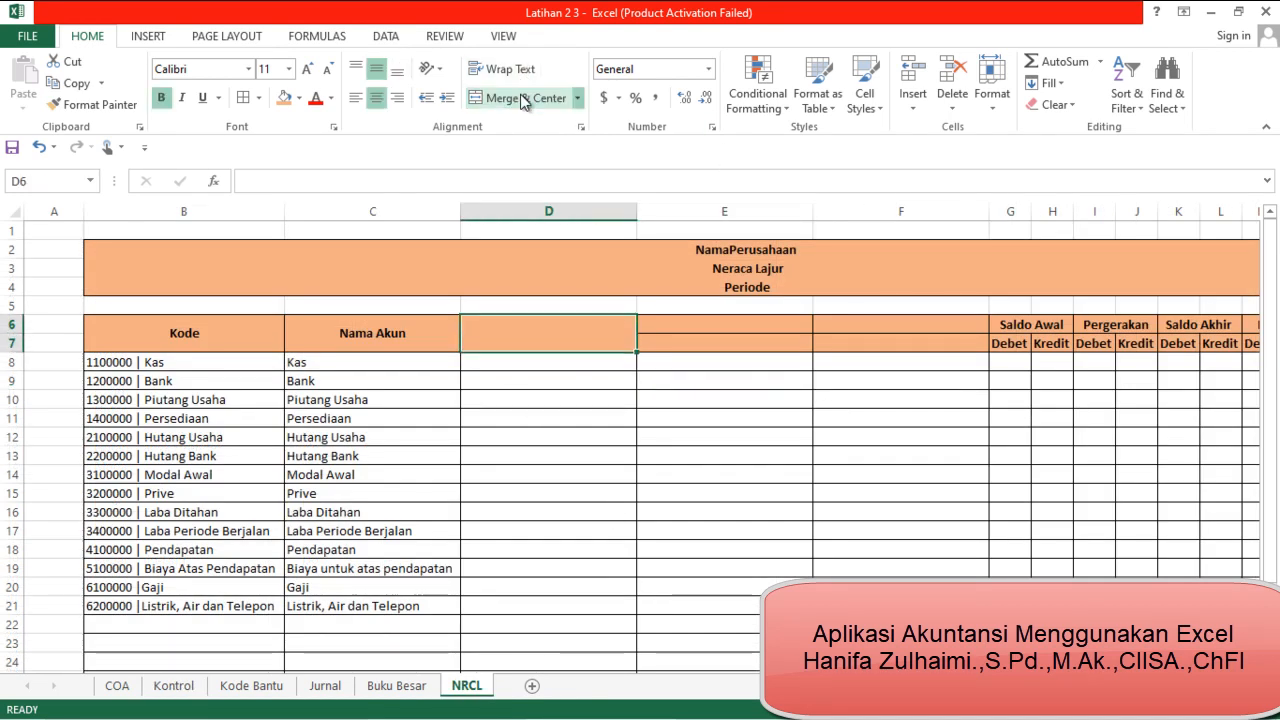
type("Kelo")
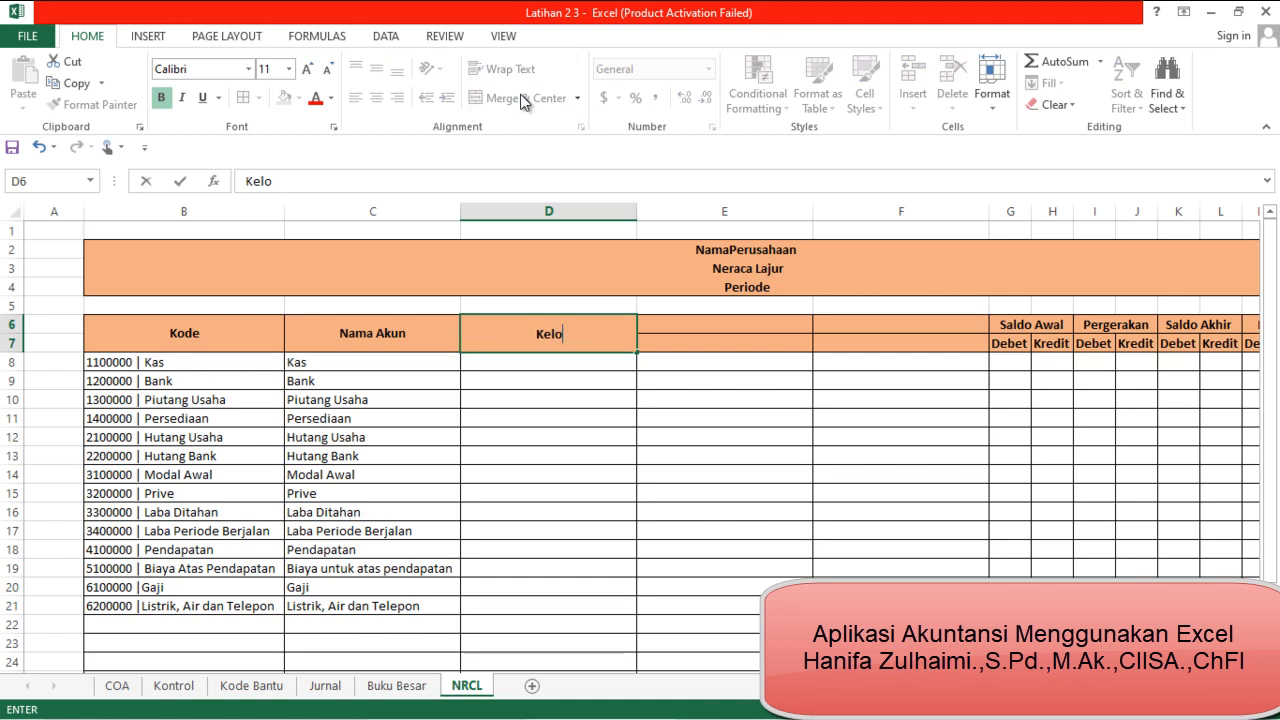
type("mpo")
type("k Akun")
key("Tab")
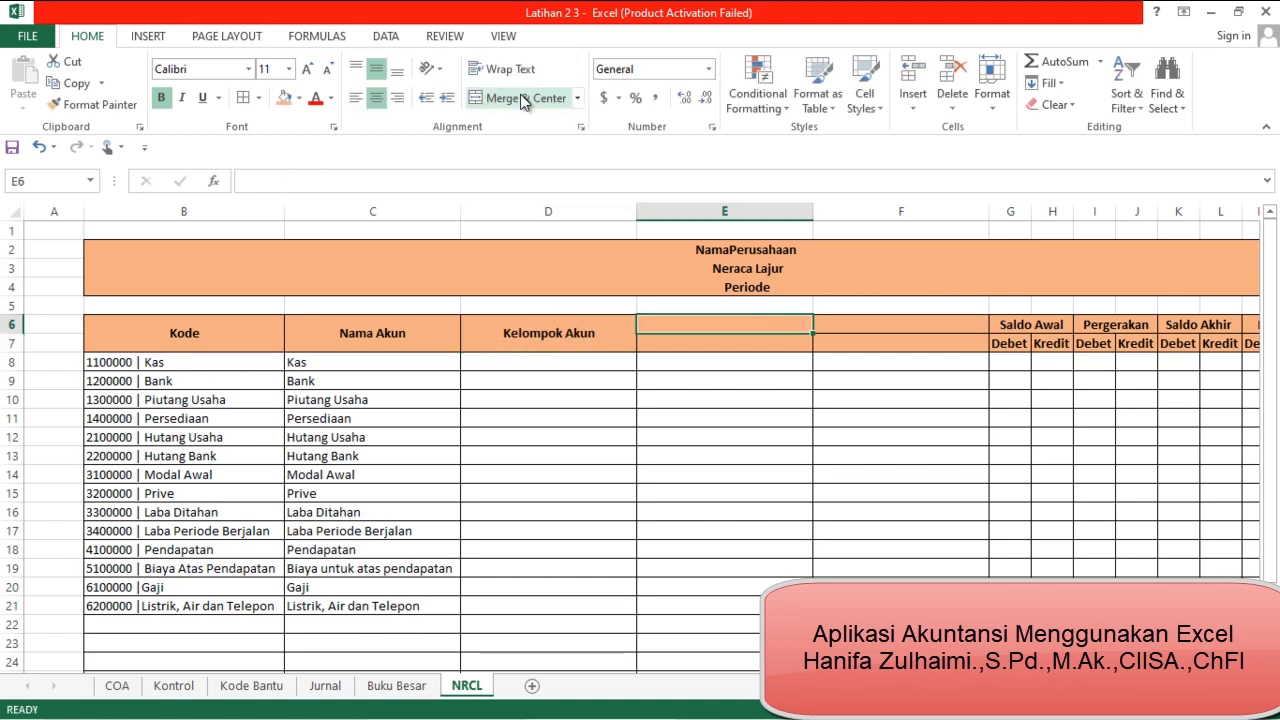
Merge and center E6:E7 and enter the header "Saldo Normal", matching the Kontrol sheet's title
key("shift+Down")
left_click(535, 98)
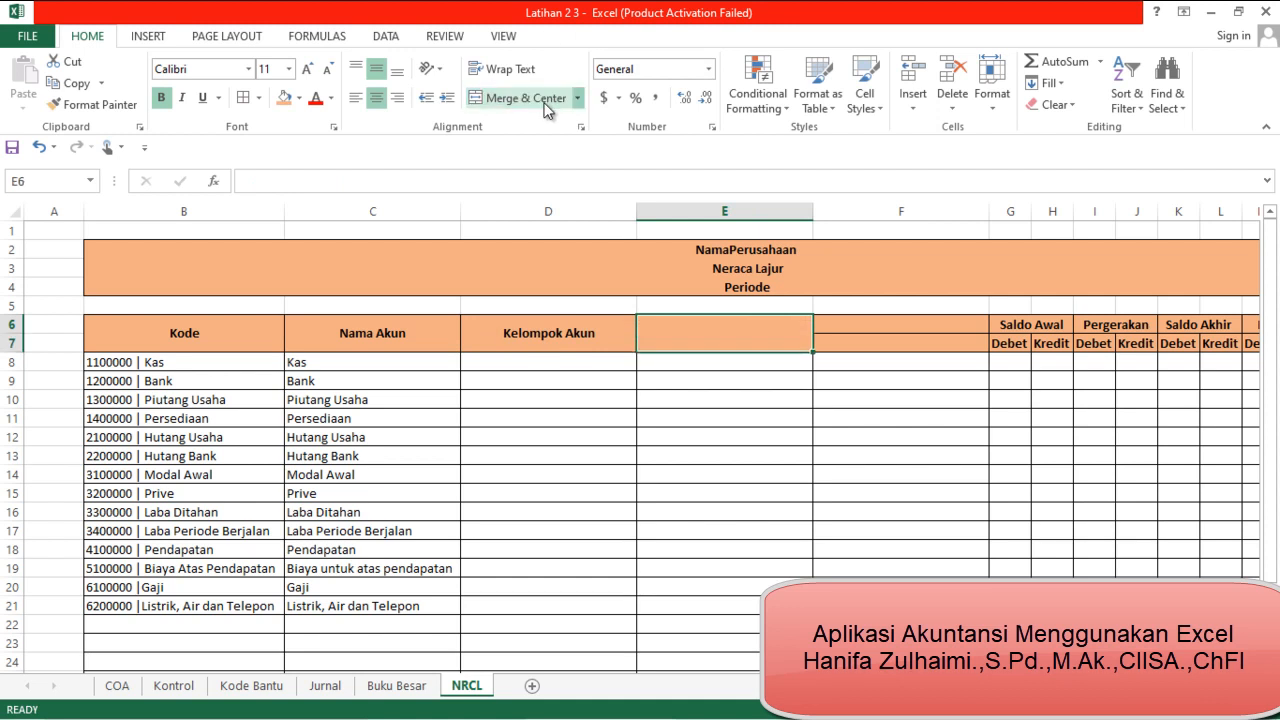
left_click(188, 687)
left_click(466, 686)
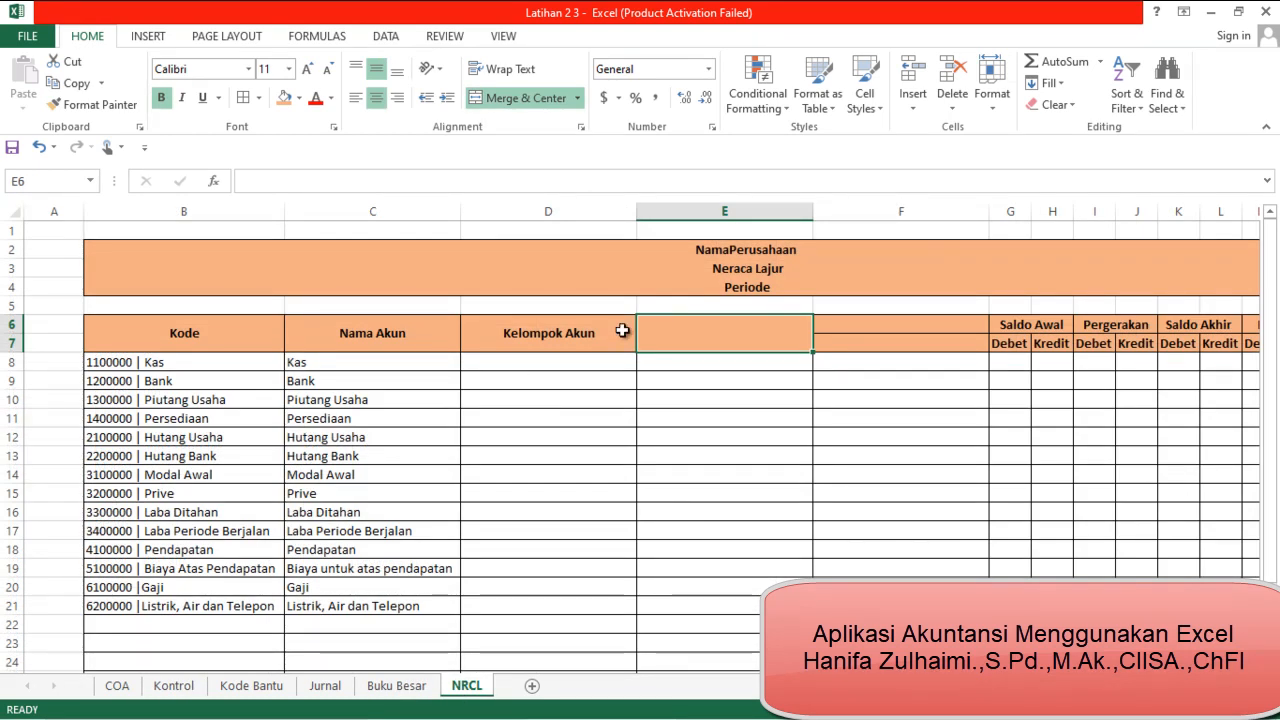
type("Saldo No")
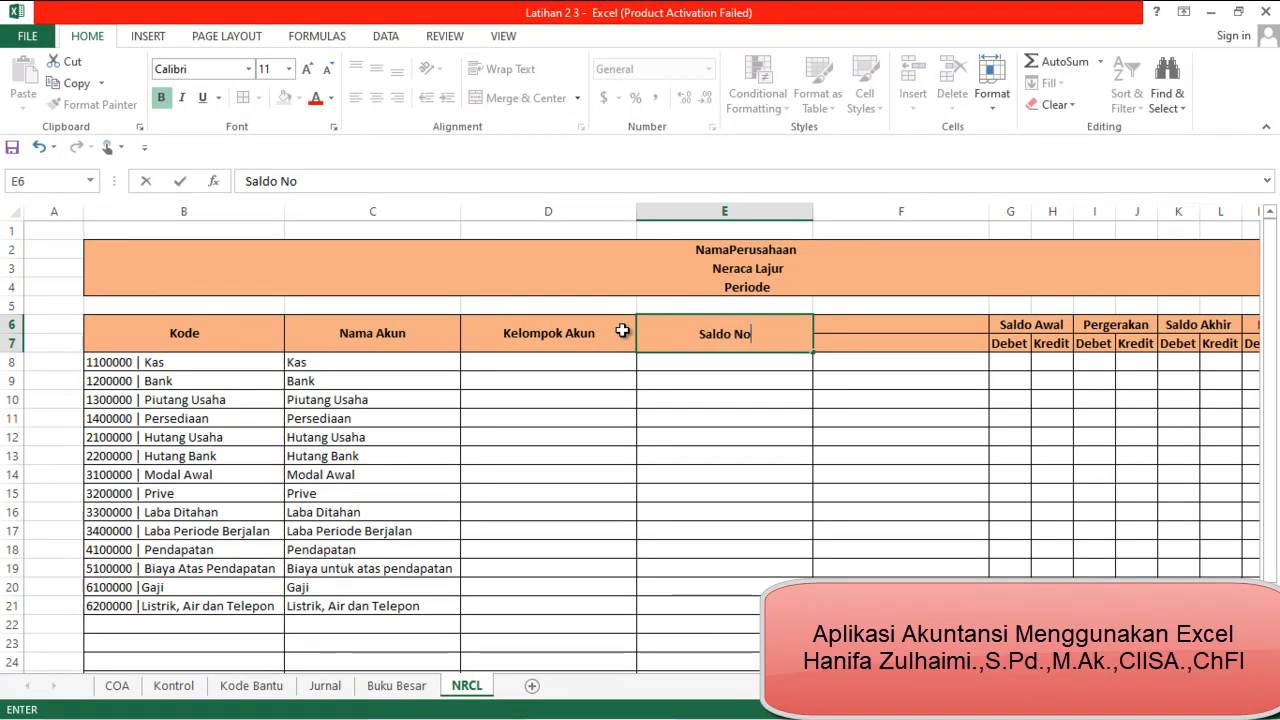
type("rmal")
key("Tab")
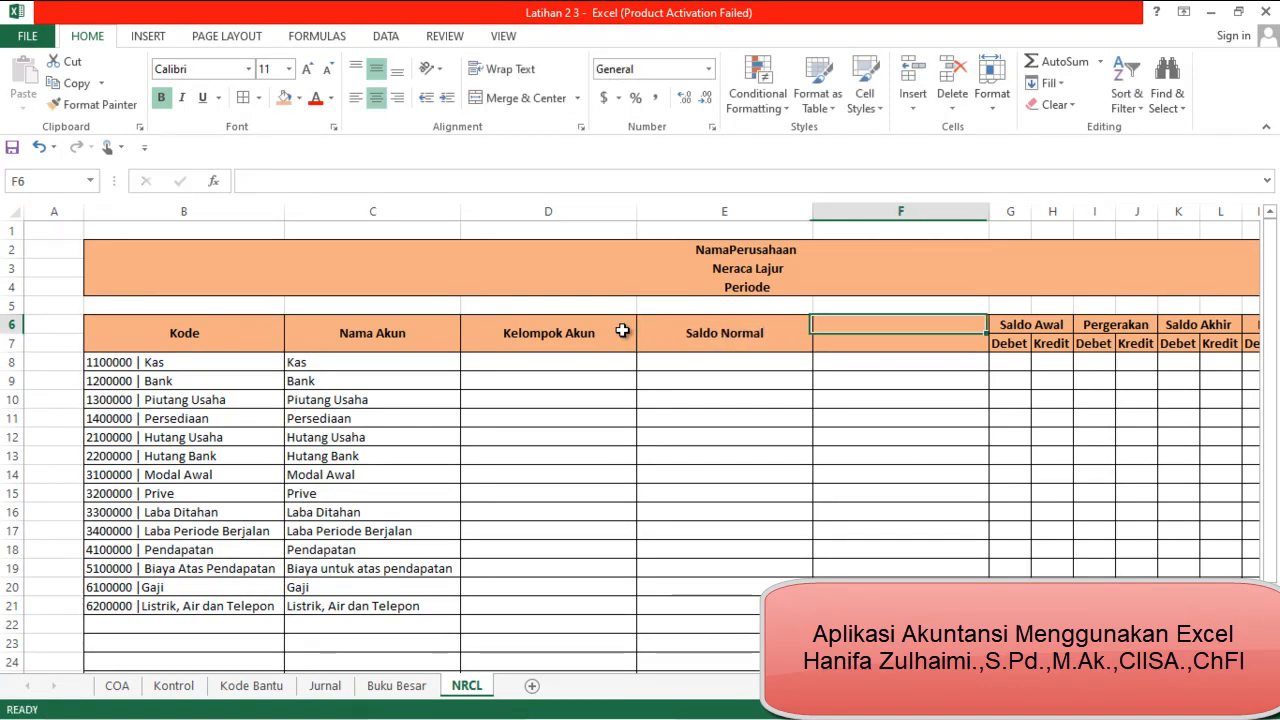
Merge and center F6:F7 and enter the header "Posisi"
key("shift+Down")
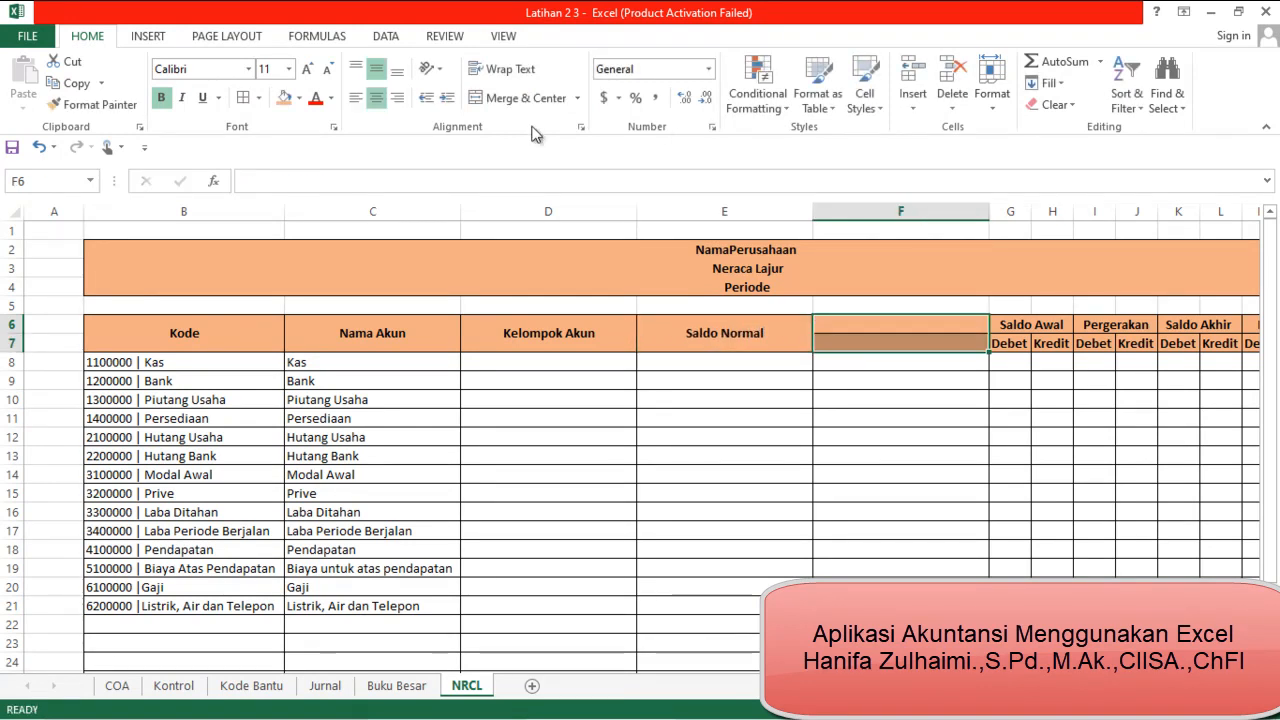
left_click(520, 98)
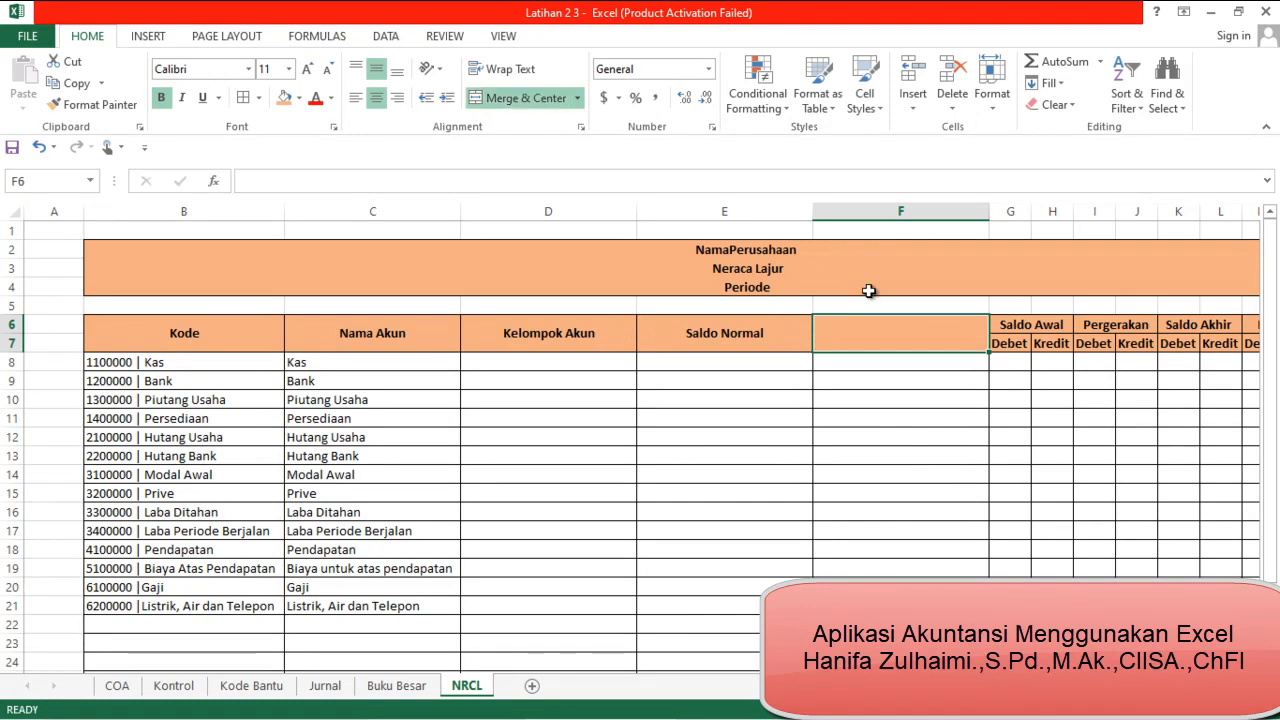
type("Posisi")
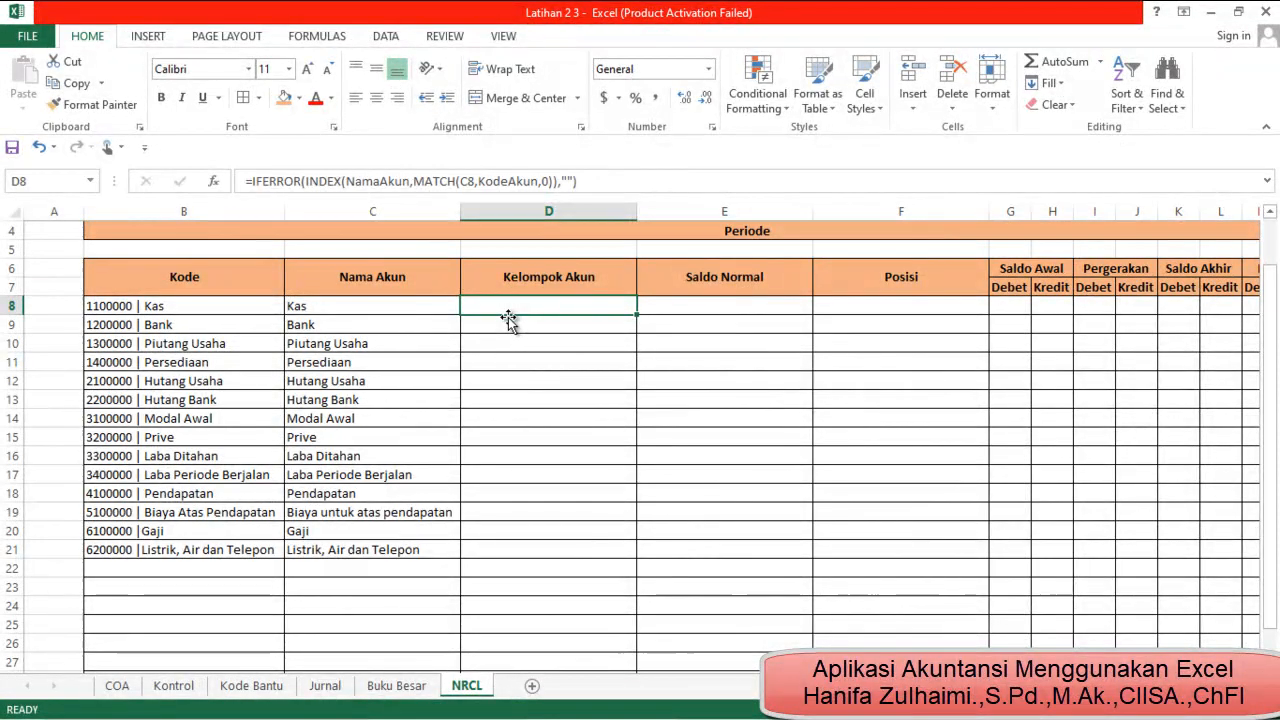
Copy the C8 formula into D8 and remove NamaAkun from its INDEX array argument
key("Left")
key("ctrl+c")
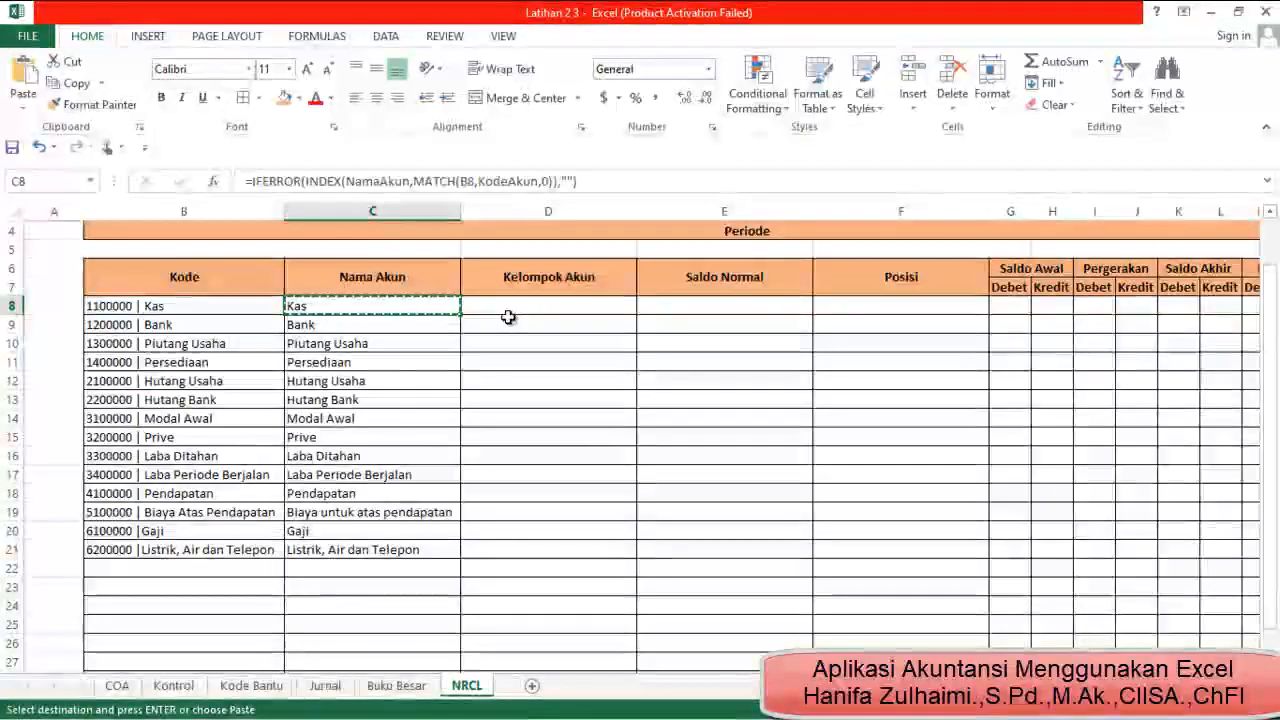
left_click(508, 310)
key("ctrl+v")
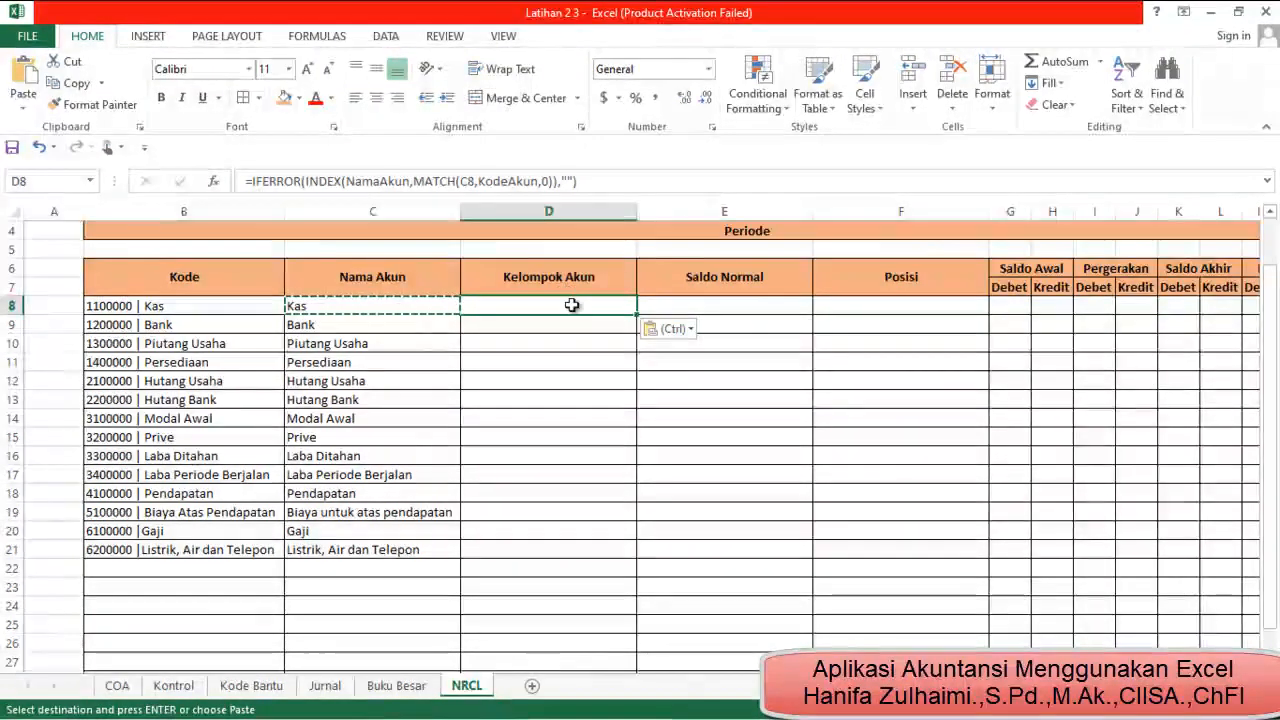
left_click(411, 182)
key("BackSpace")
key("BackSpace")
key("BackSpace")
key("BackSpace")
key("BackSpace")
key("BackSpace")
key("BackSpace")
key("BackSpace")
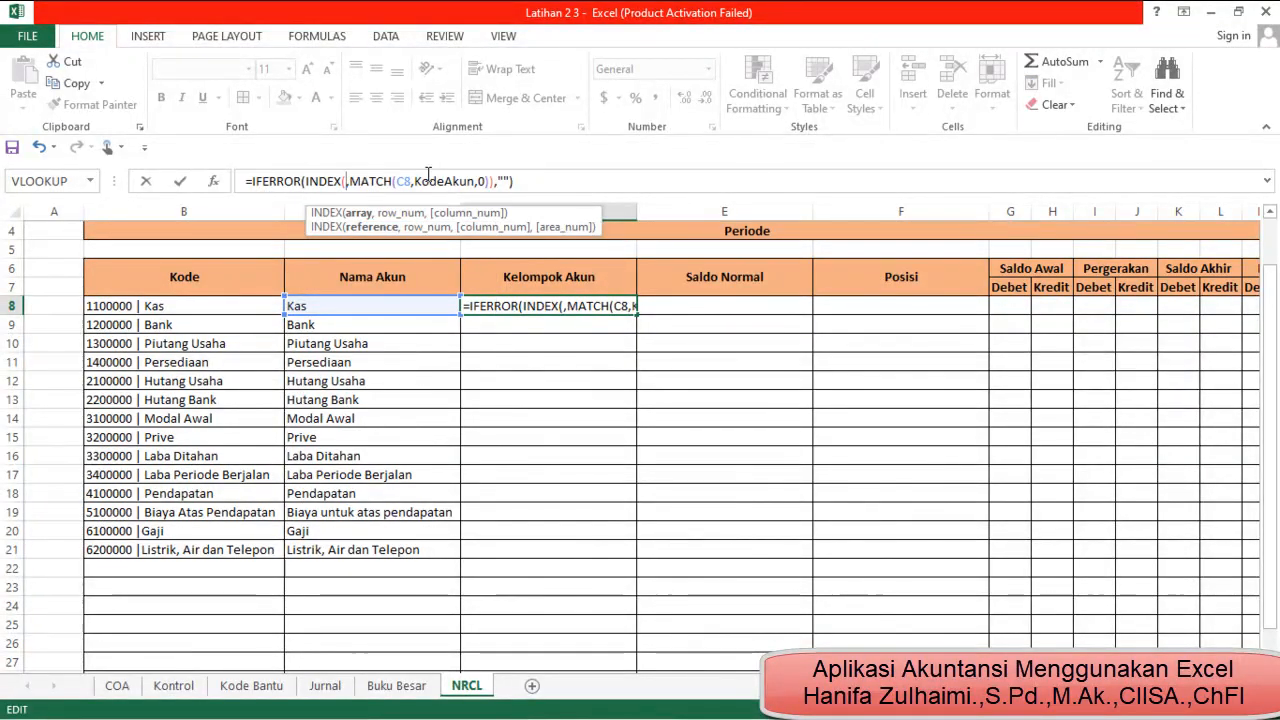
left_click(117, 686)
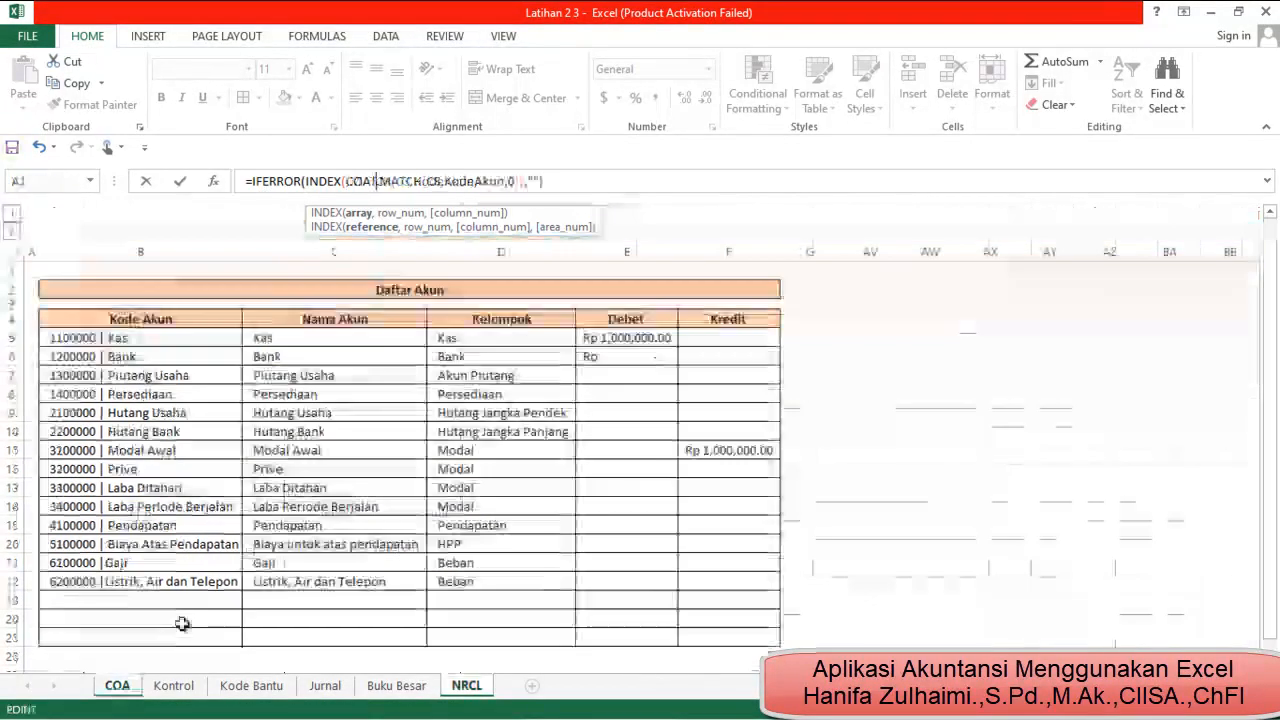
left_click(489, 343)
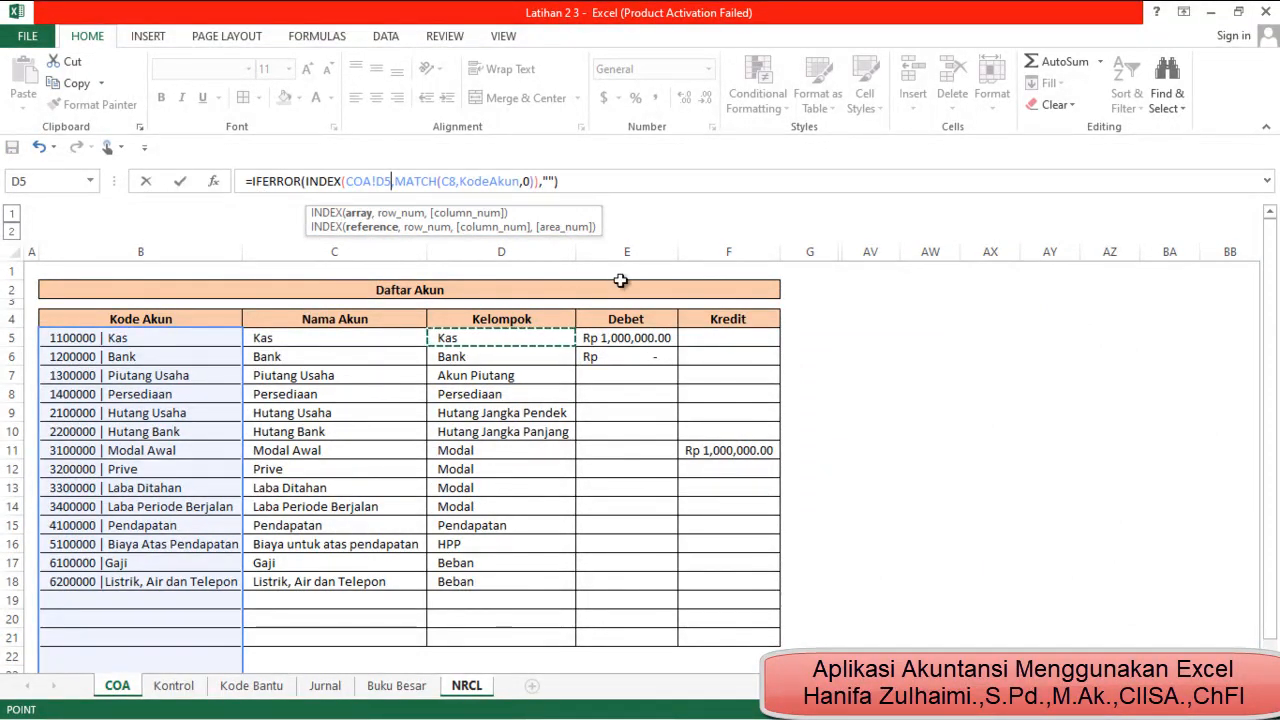
key("BackSpace")
key("BackSpace")
key("BackSpace")
key("BackSpace")
key("BackSpace")
key("BackSpace")
key("BackSpace")
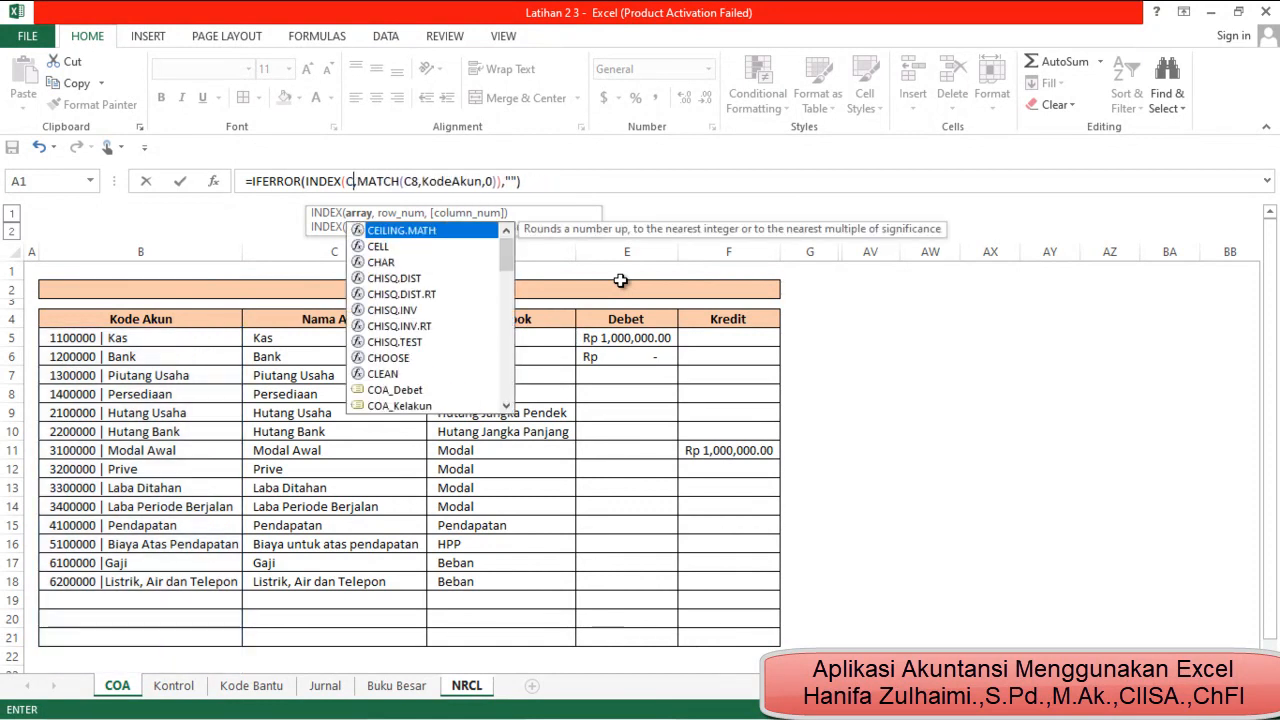
left_click(470, 690)
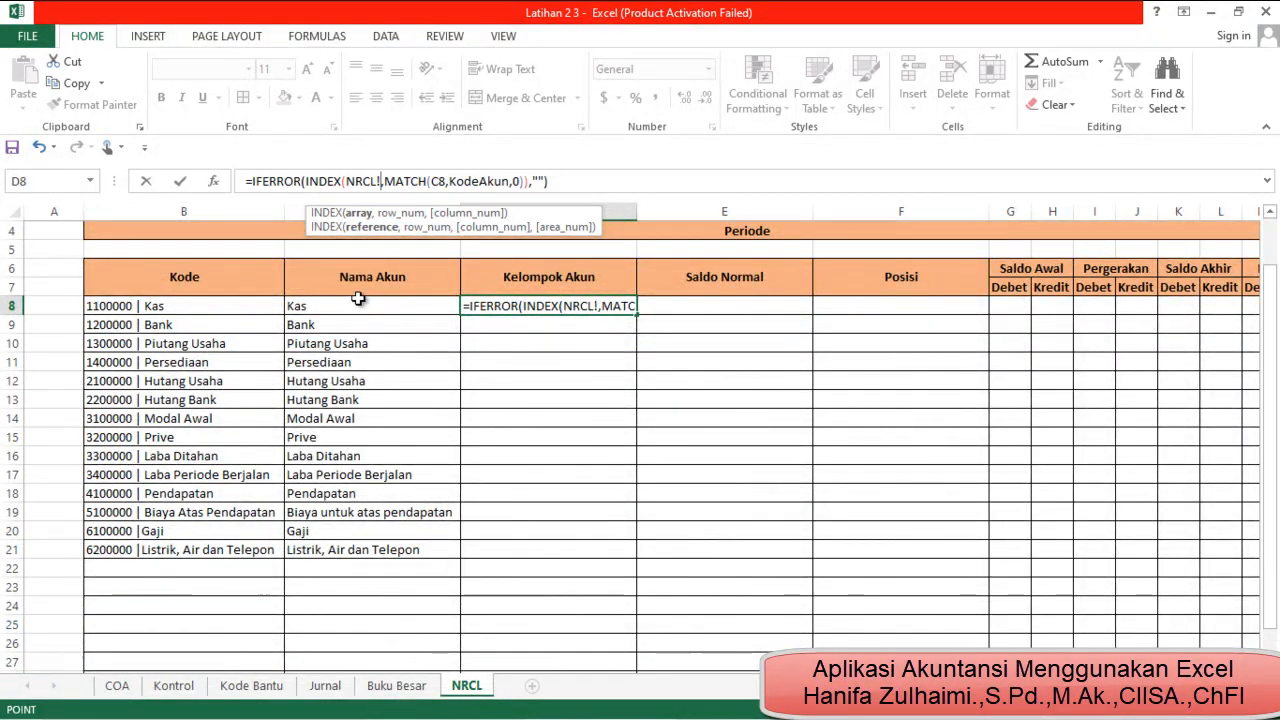
key("BackSpace")
key("BackSpace")
key("BackSpace")
key("BackSpace")
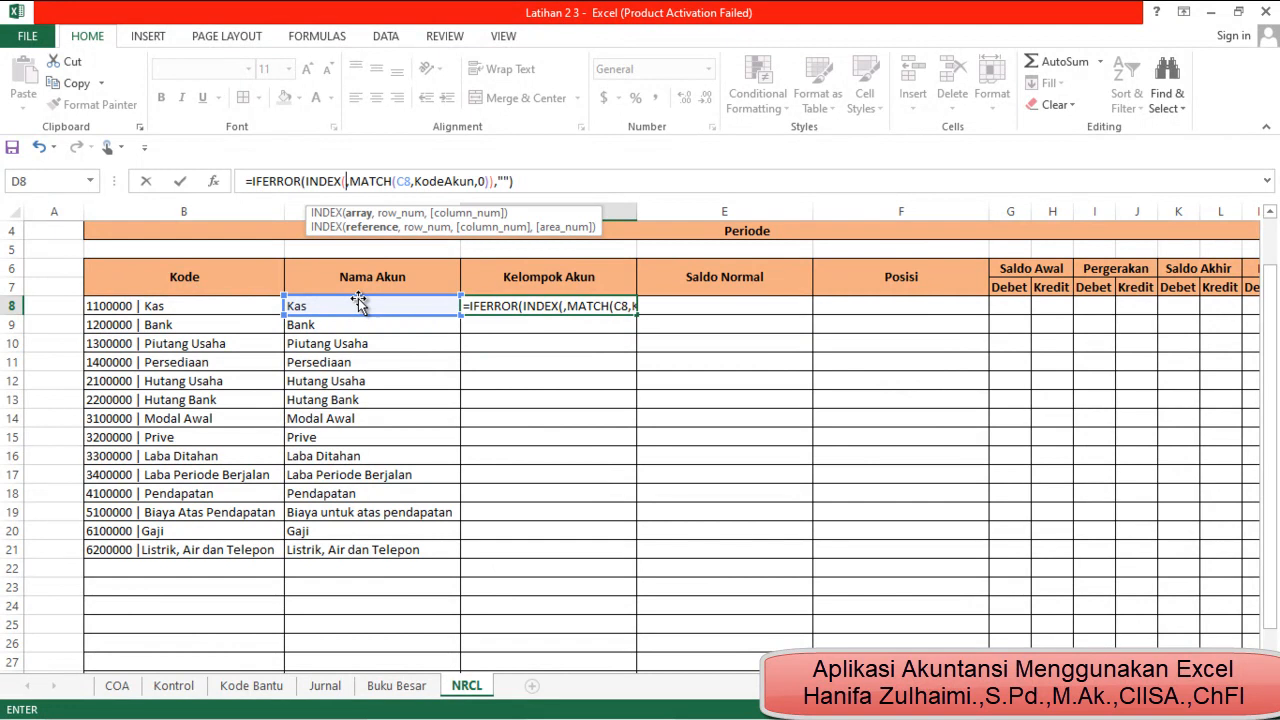
Use the named range COA_Kelakun and lookup cell B8 in the D8 formula: =IFERROR(INDEX(COA_Kelakun,MATCH(B8,KodeAkun,0)),"")
type("c")
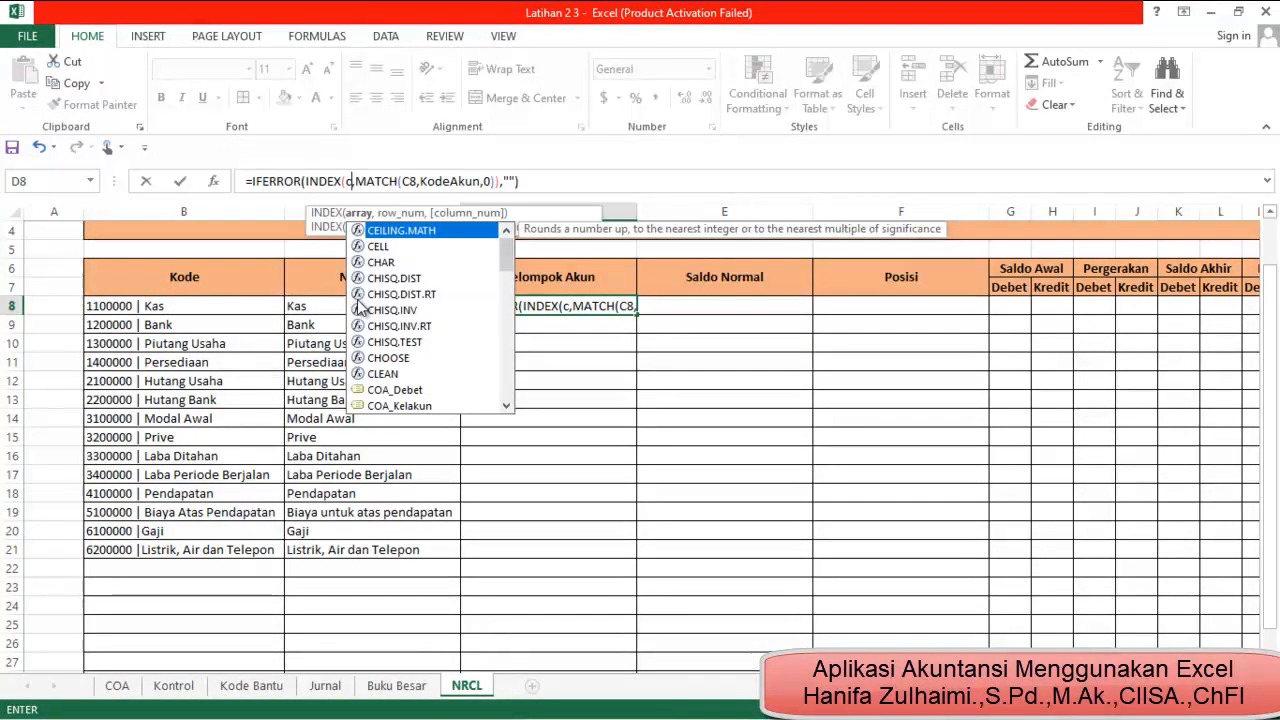
type("o")
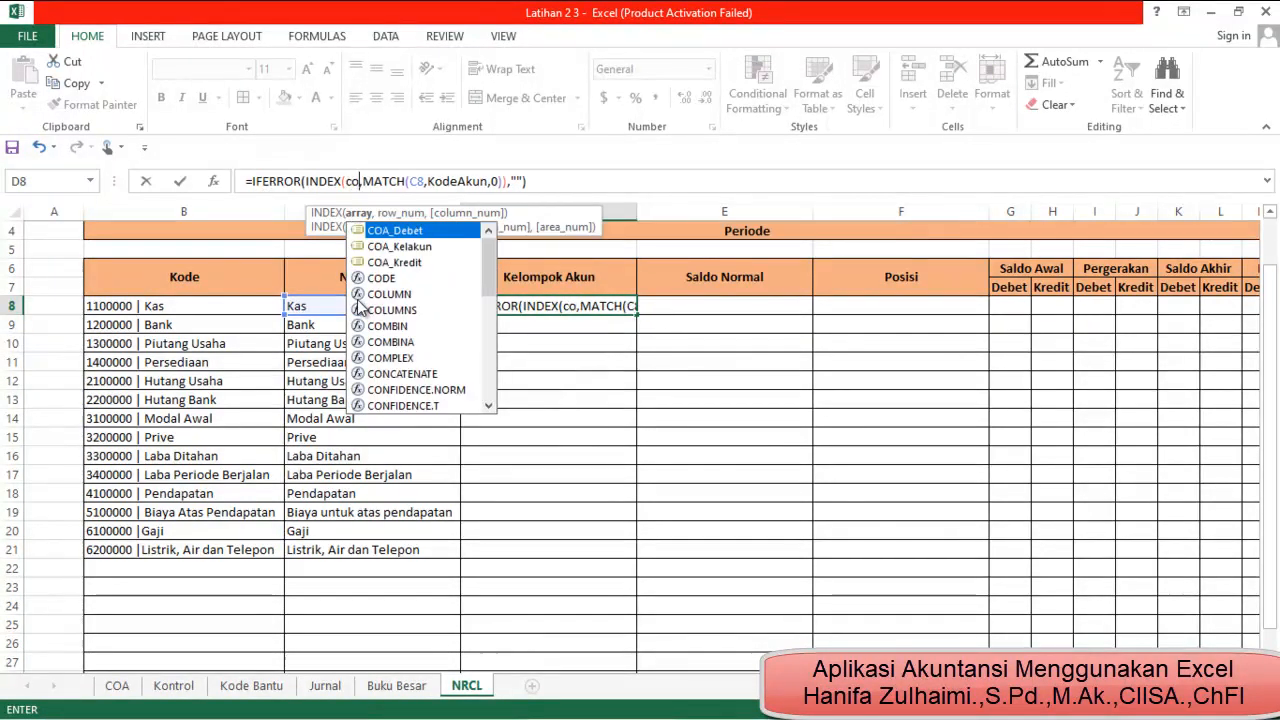
double_click(421, 248)
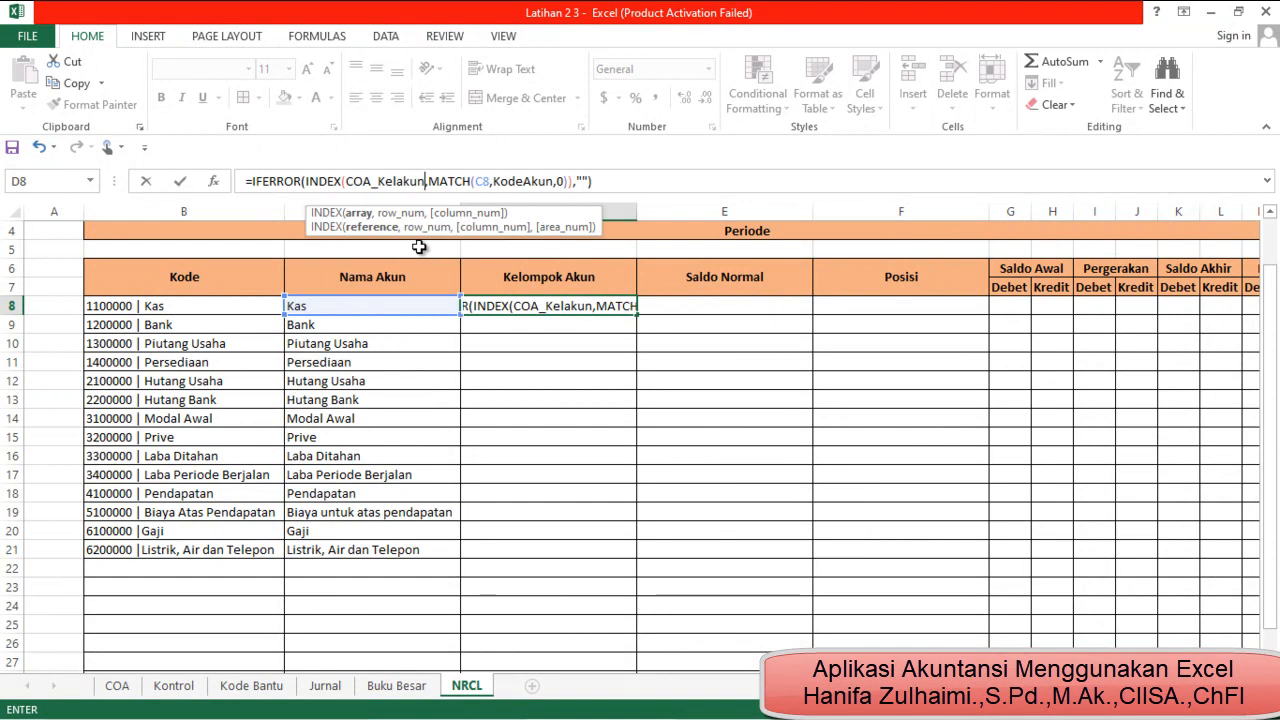
left_click(483, 181)
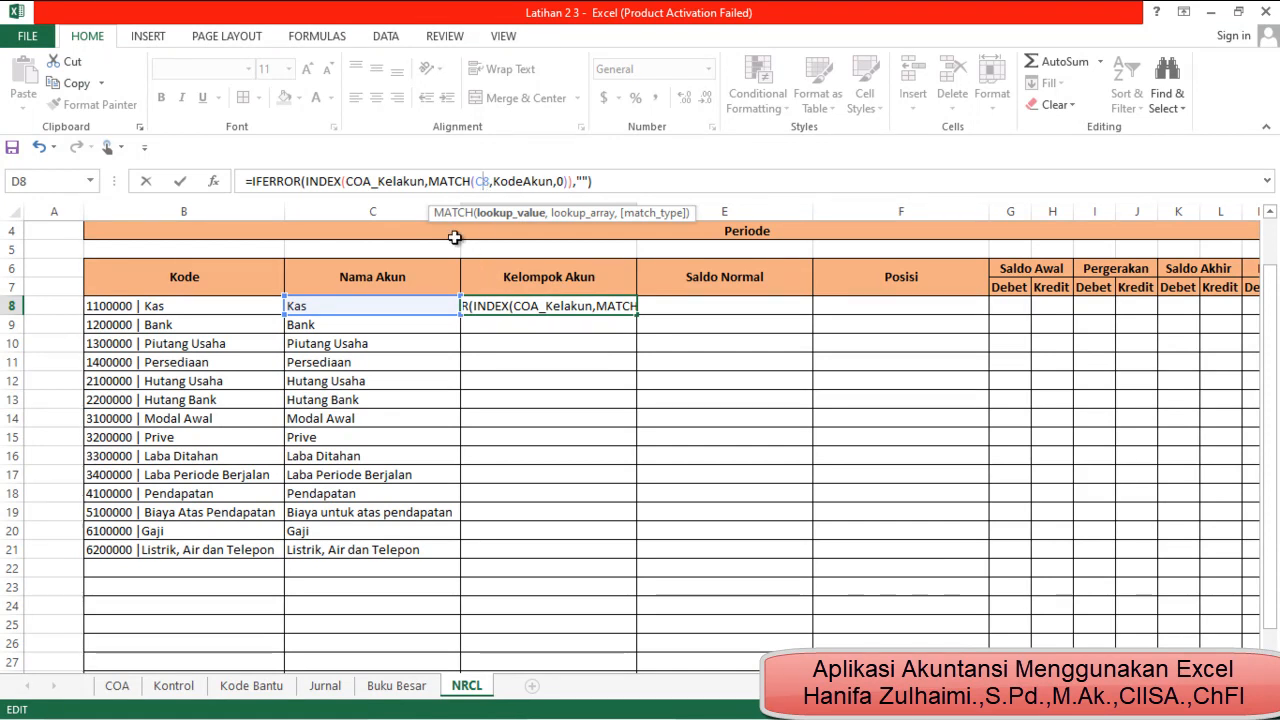
left_click(518, 214)
type("8")
key("Left")
type("b")
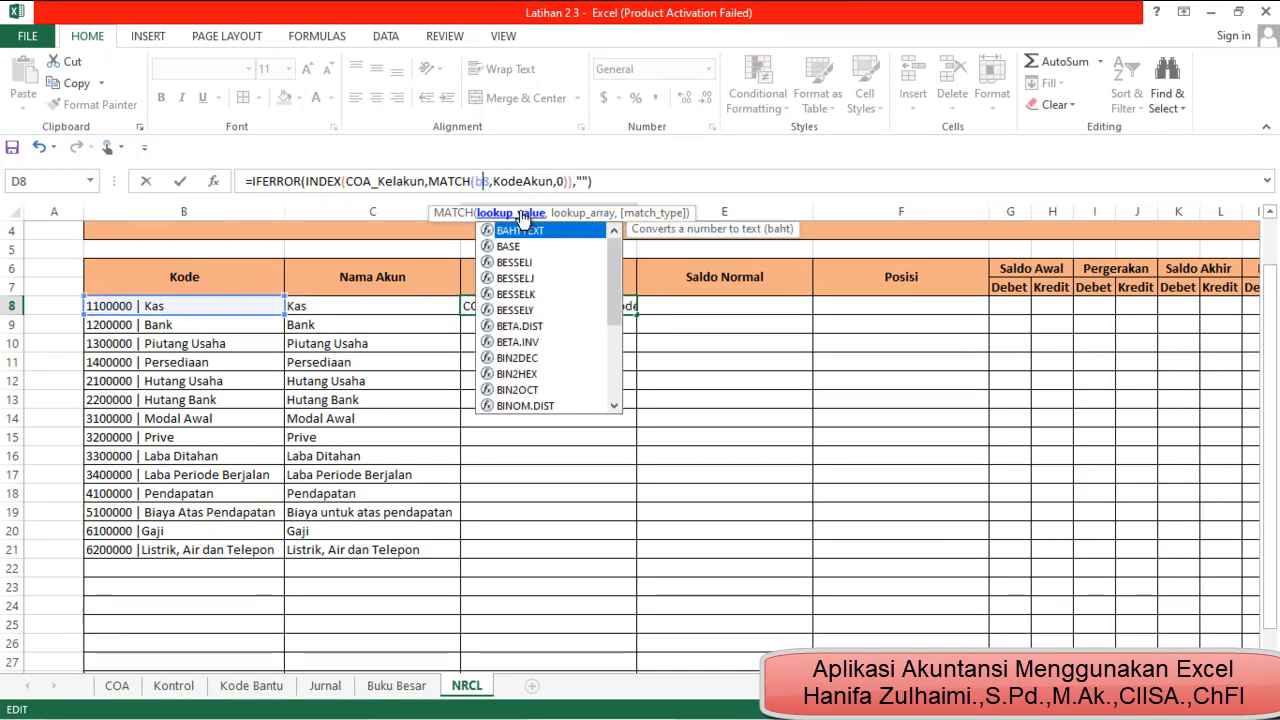
key("Return")
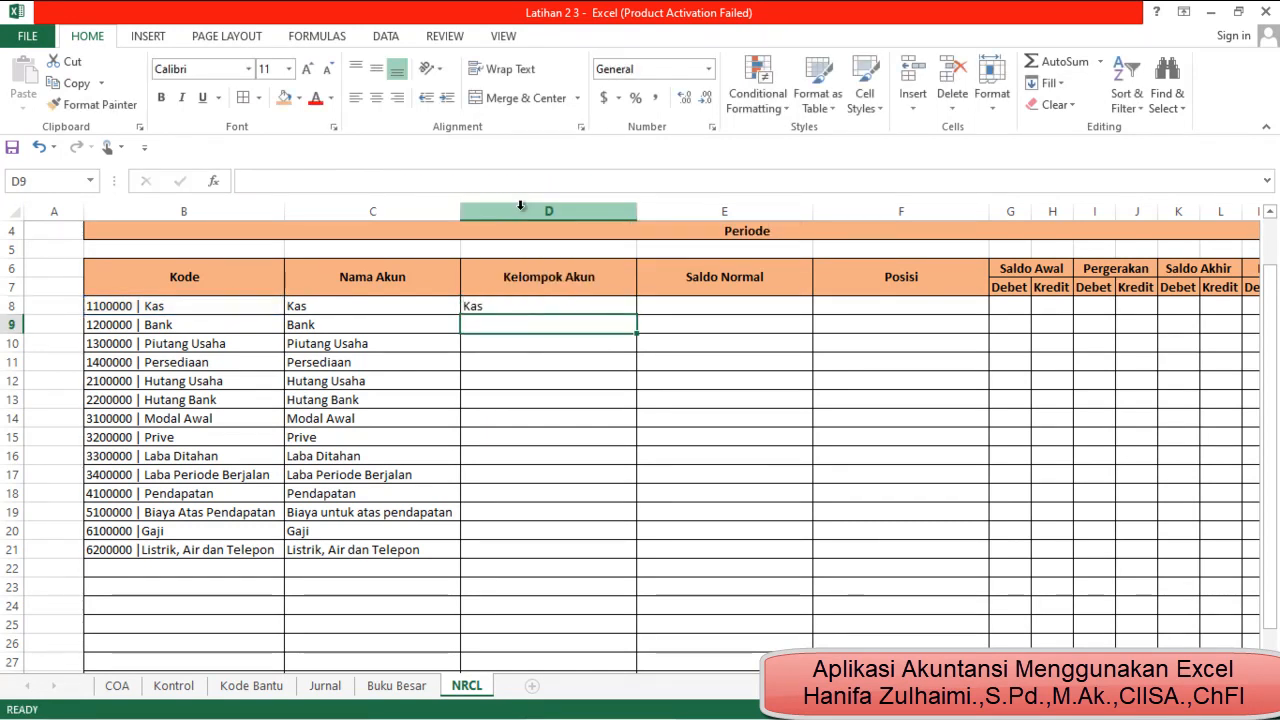
Fill the D8 formula down the Kelompok Akun column and check some of the rows against their accounts
left_click(560, 307)
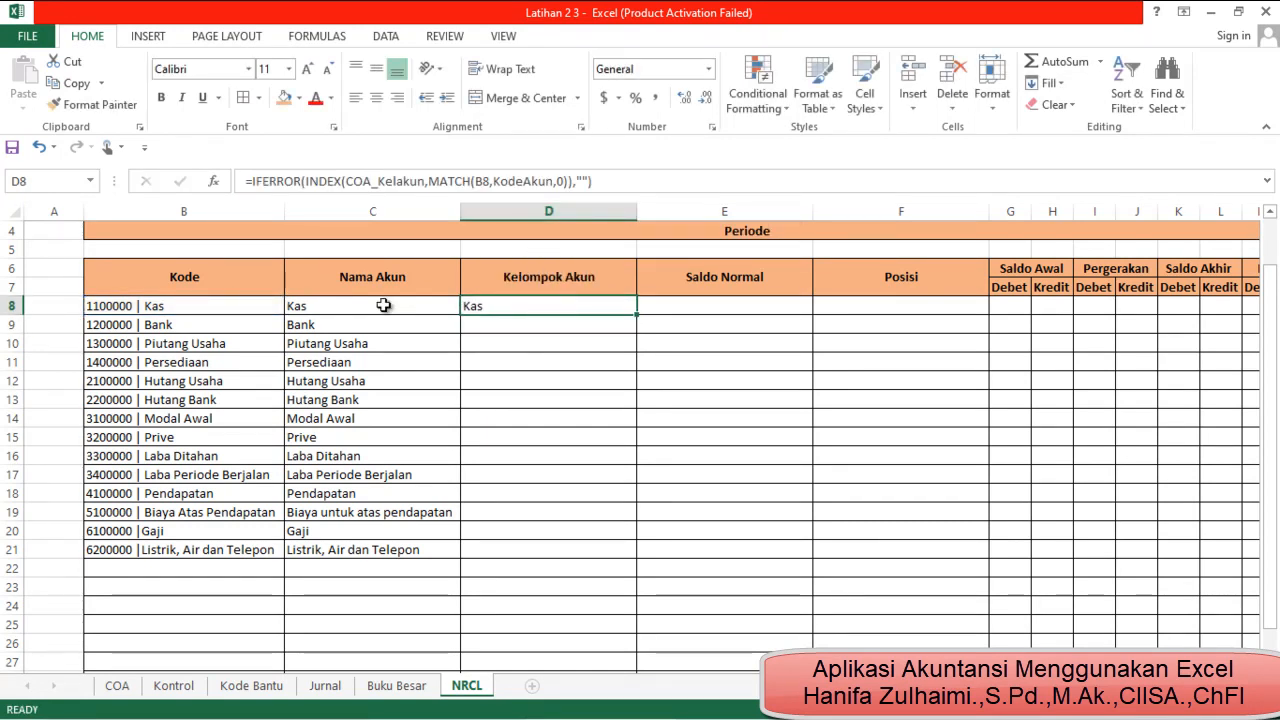
double_click(640, 315)
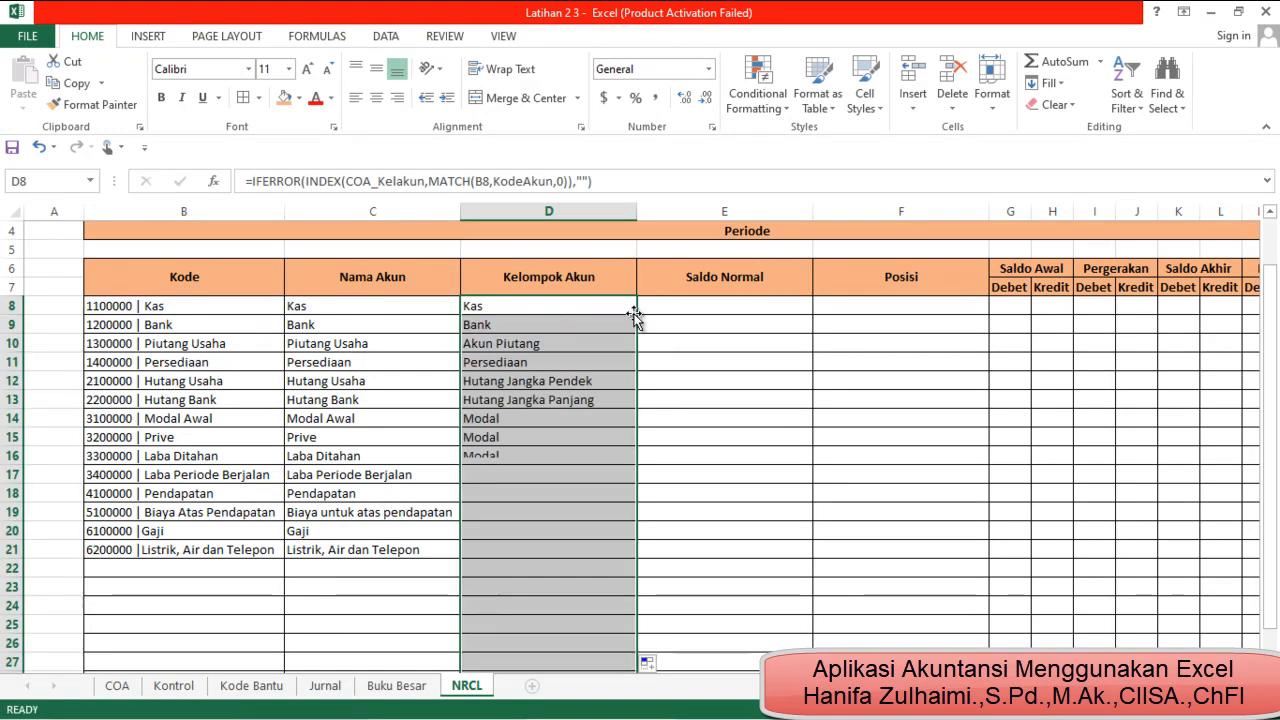
left_click(535, 549)
left_click(516, 325)
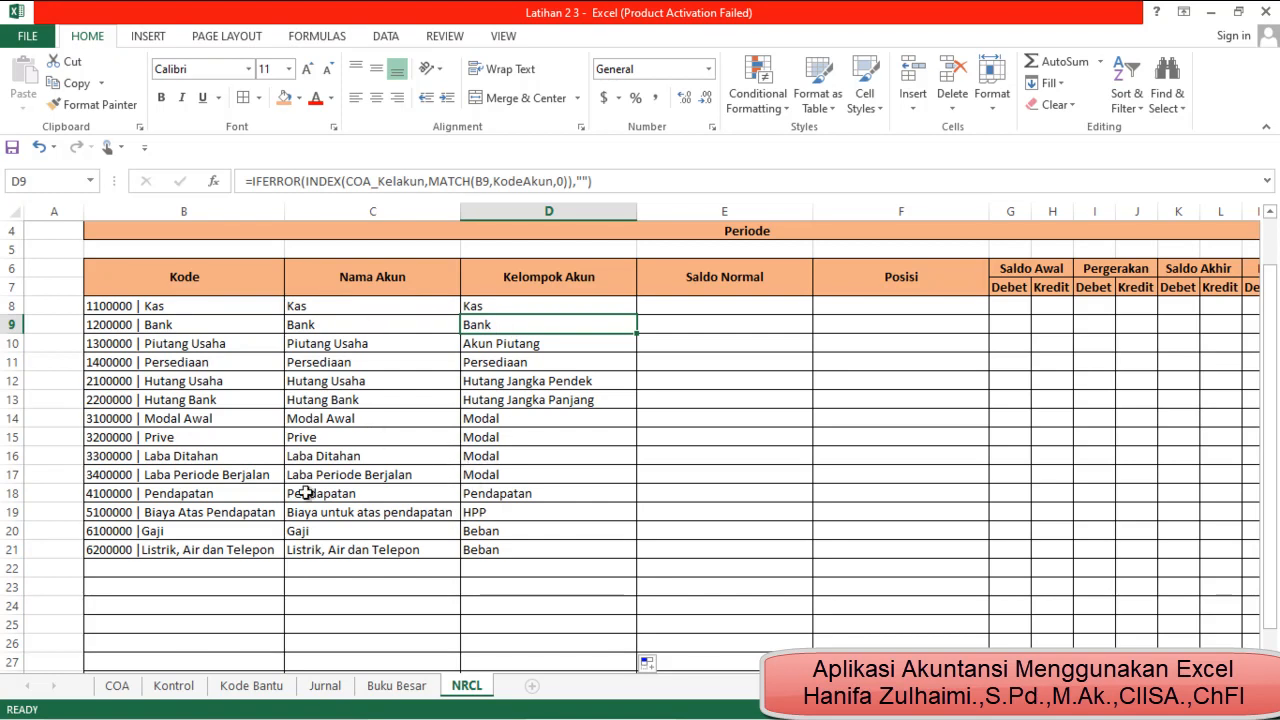
left_click(555, 494)
left_click(401, 522)
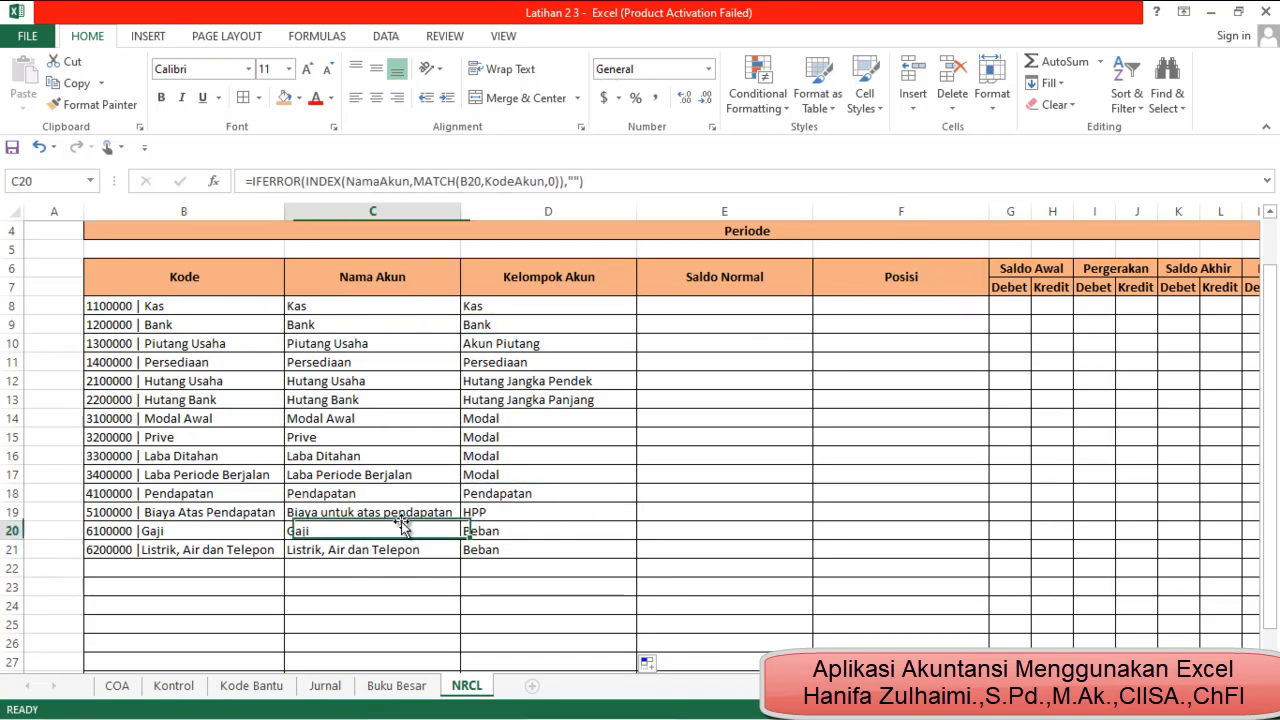
Check the Kelompok Akun entries in rows 19 to 21 against their account names
left_click(415, 512)
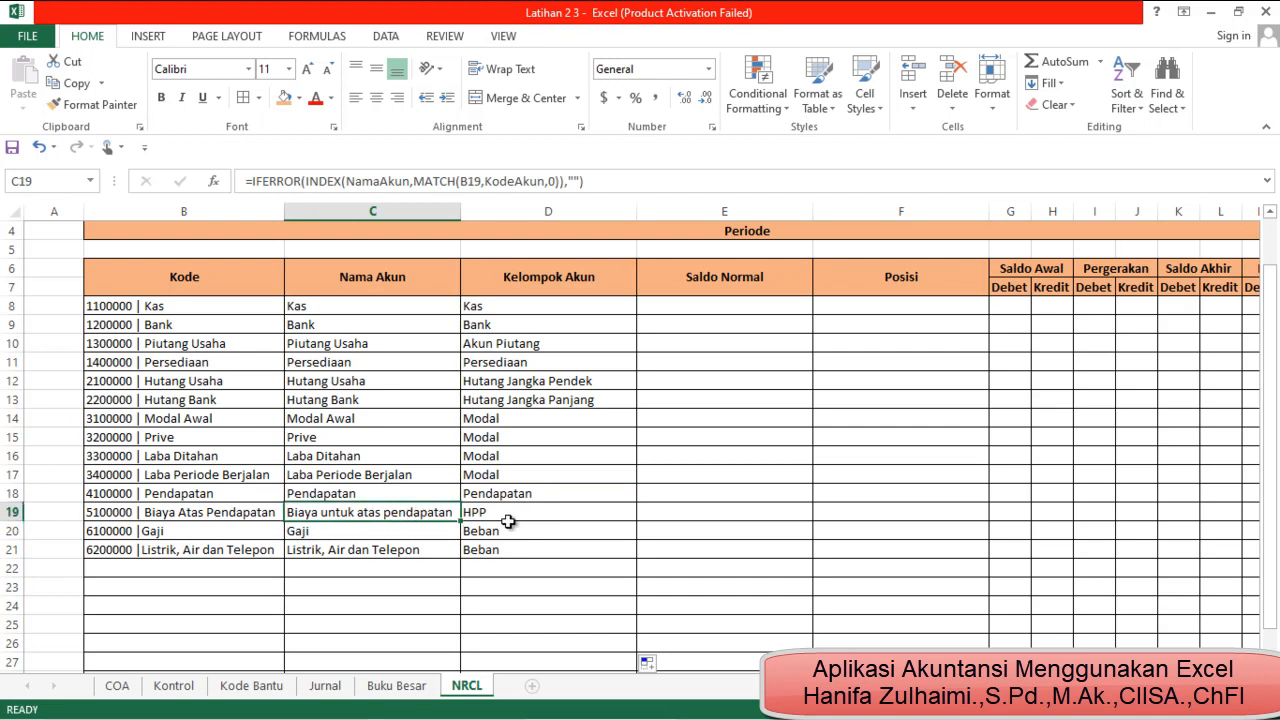
left_click(478, 513)
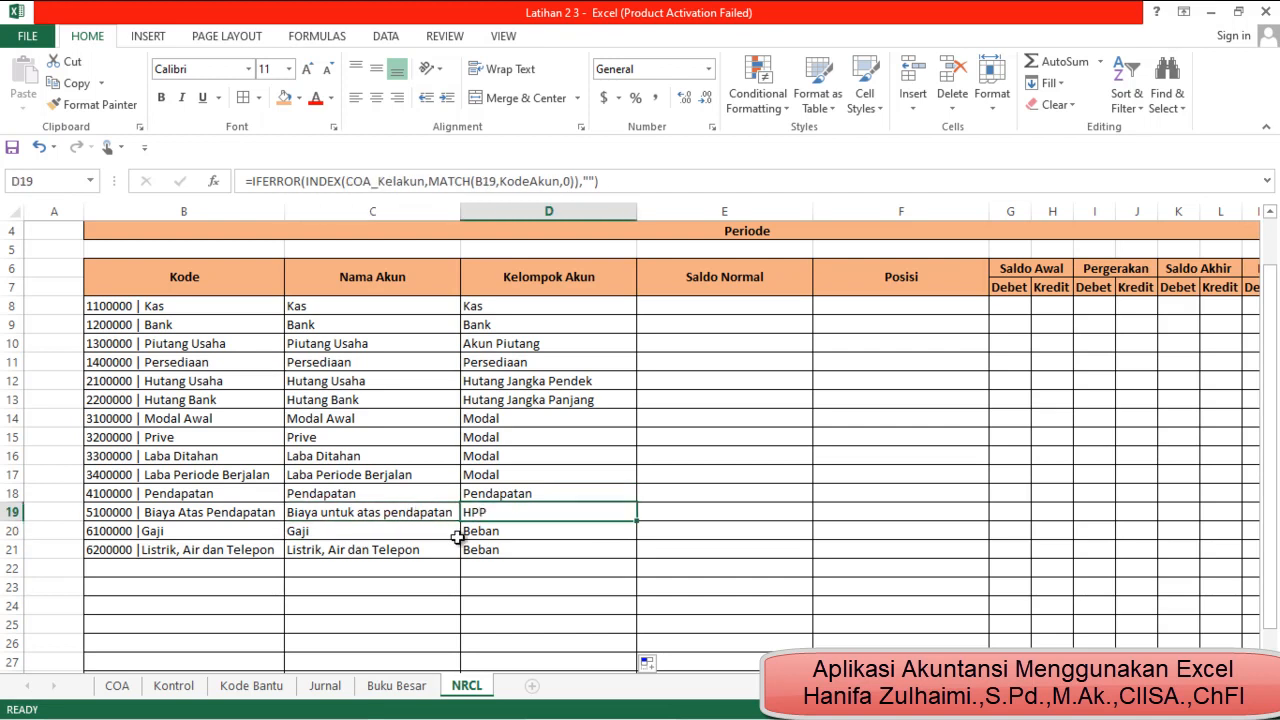
left_click(403, 531)
left_click(478, 534)
left_click(432, 562)
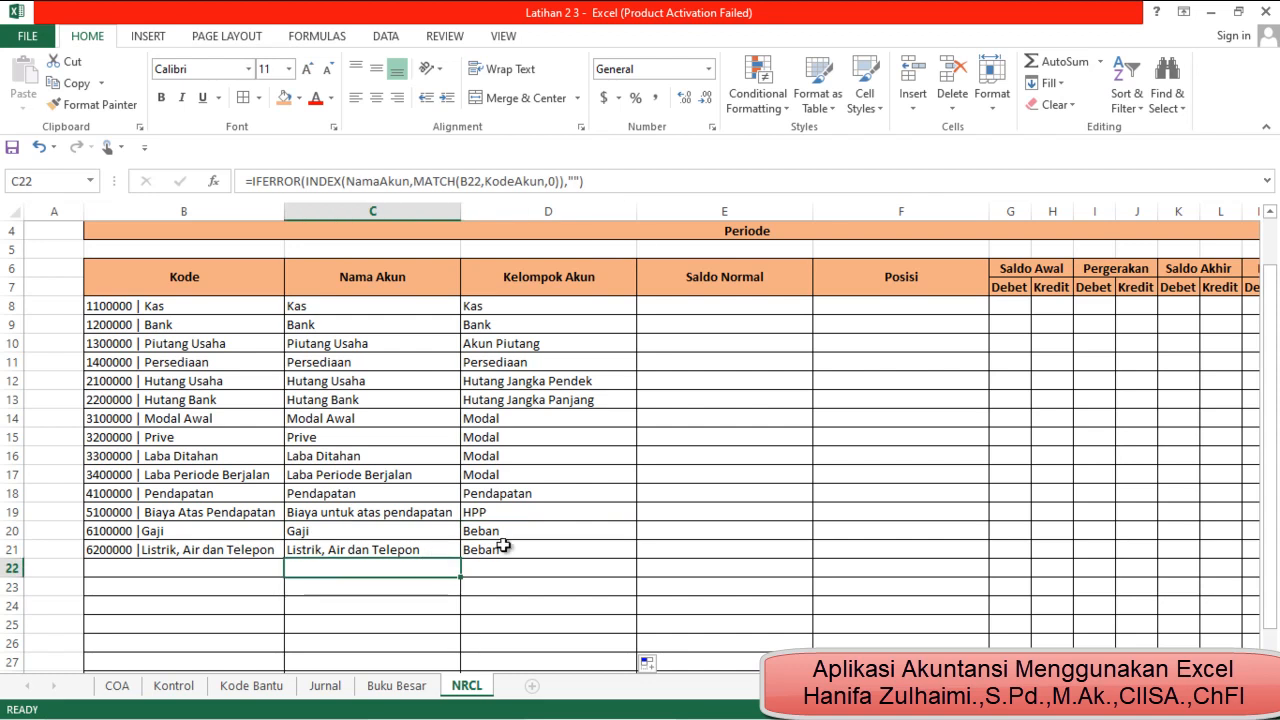
left_click(505, 549)
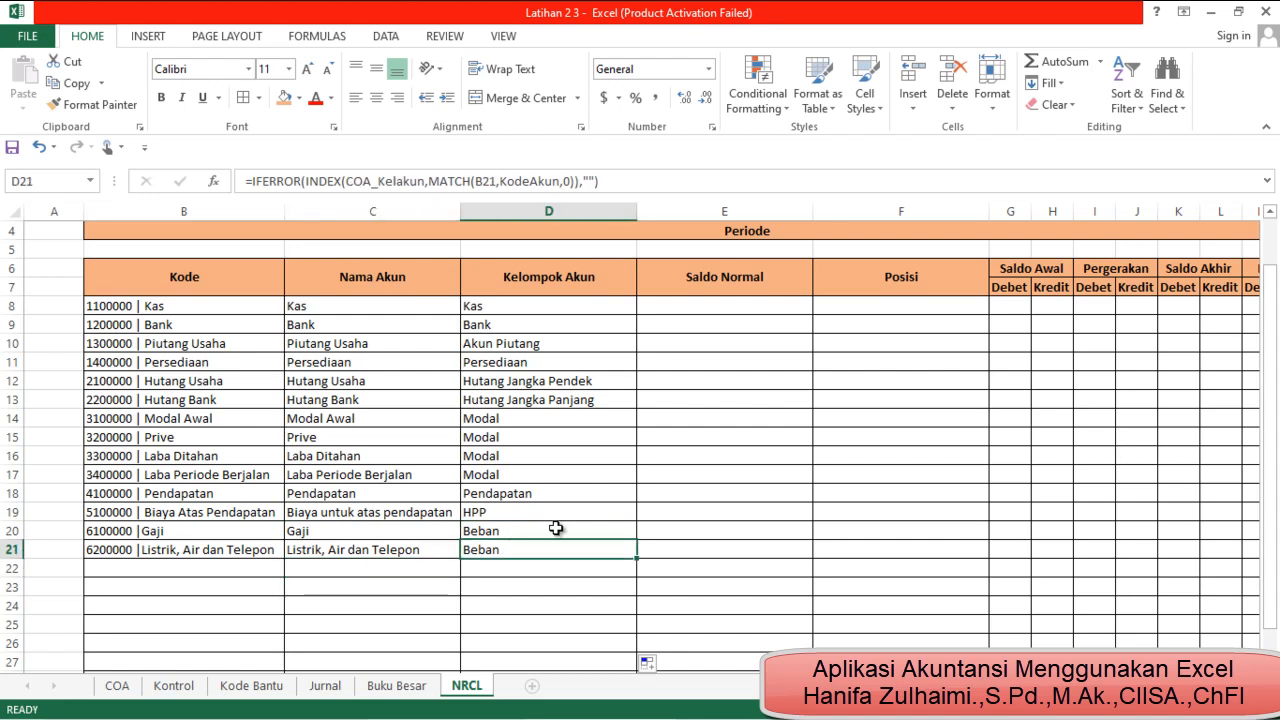
scroll(556, 529, "up", 1)
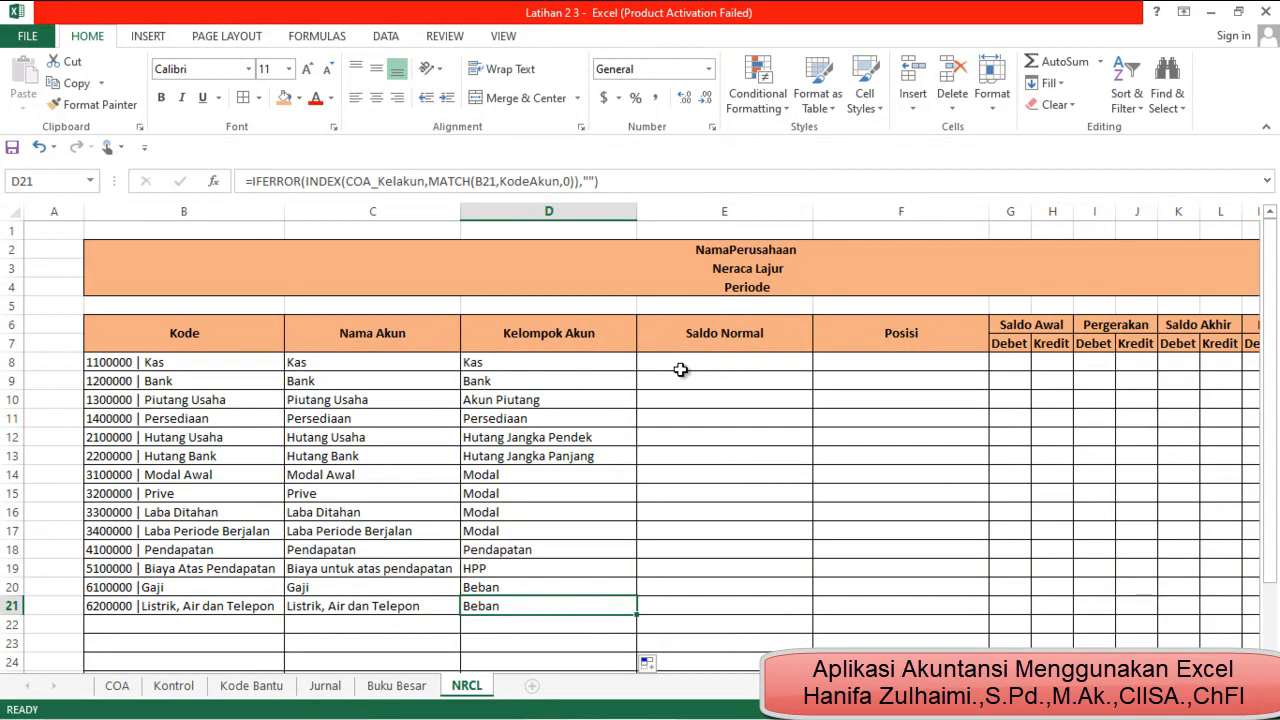
Copy the Kelompok Akun formula from D8 into E8 under Saldo Normal
left_click(680, 370)
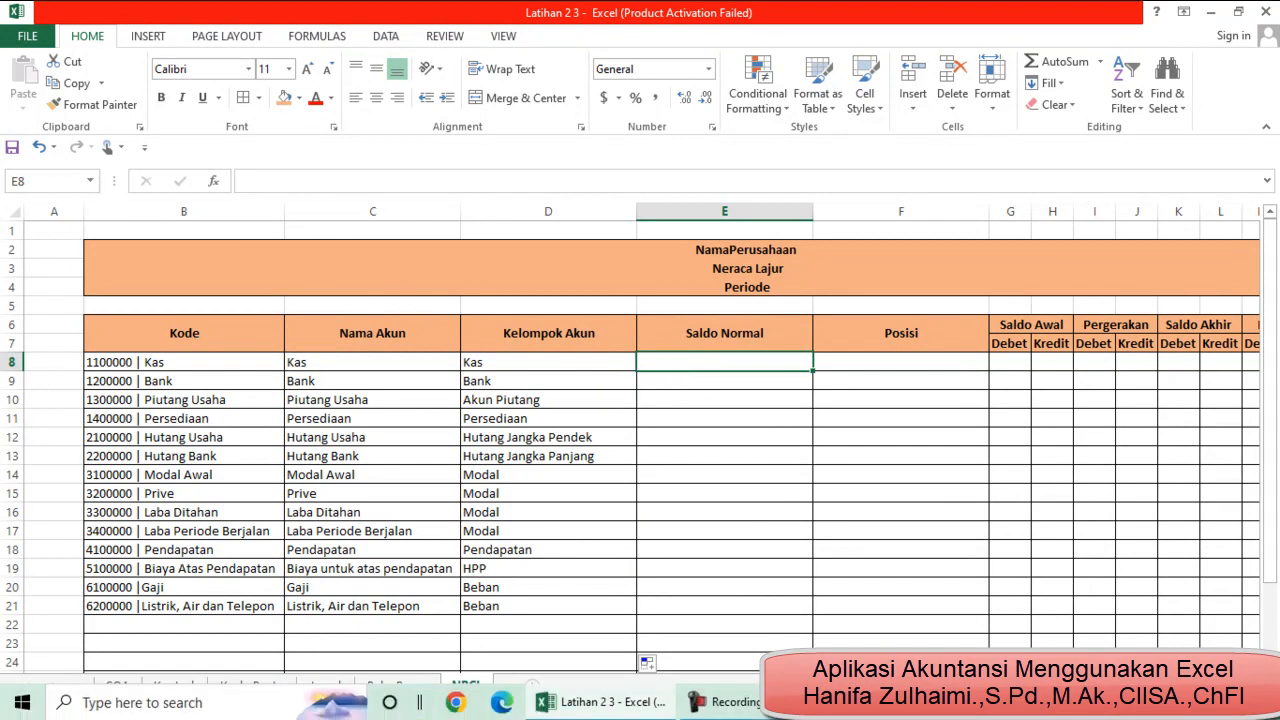
left_click(729, 704)
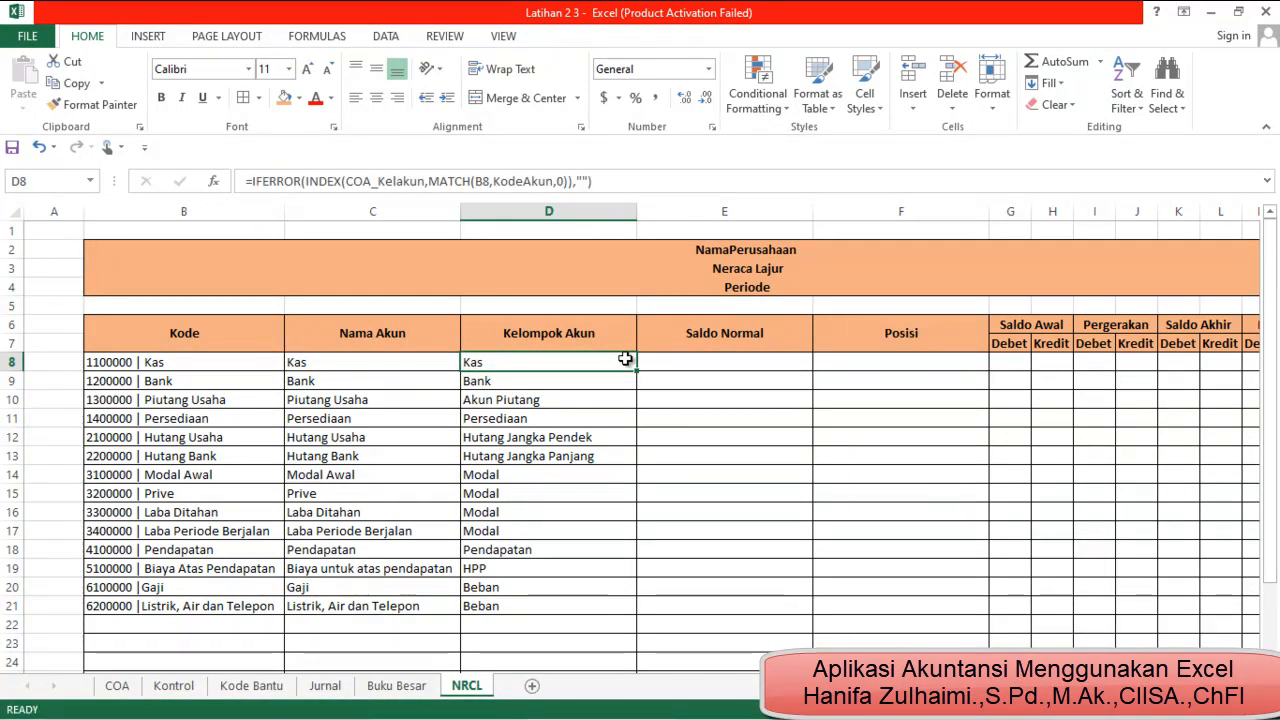
key("ctrl+c")
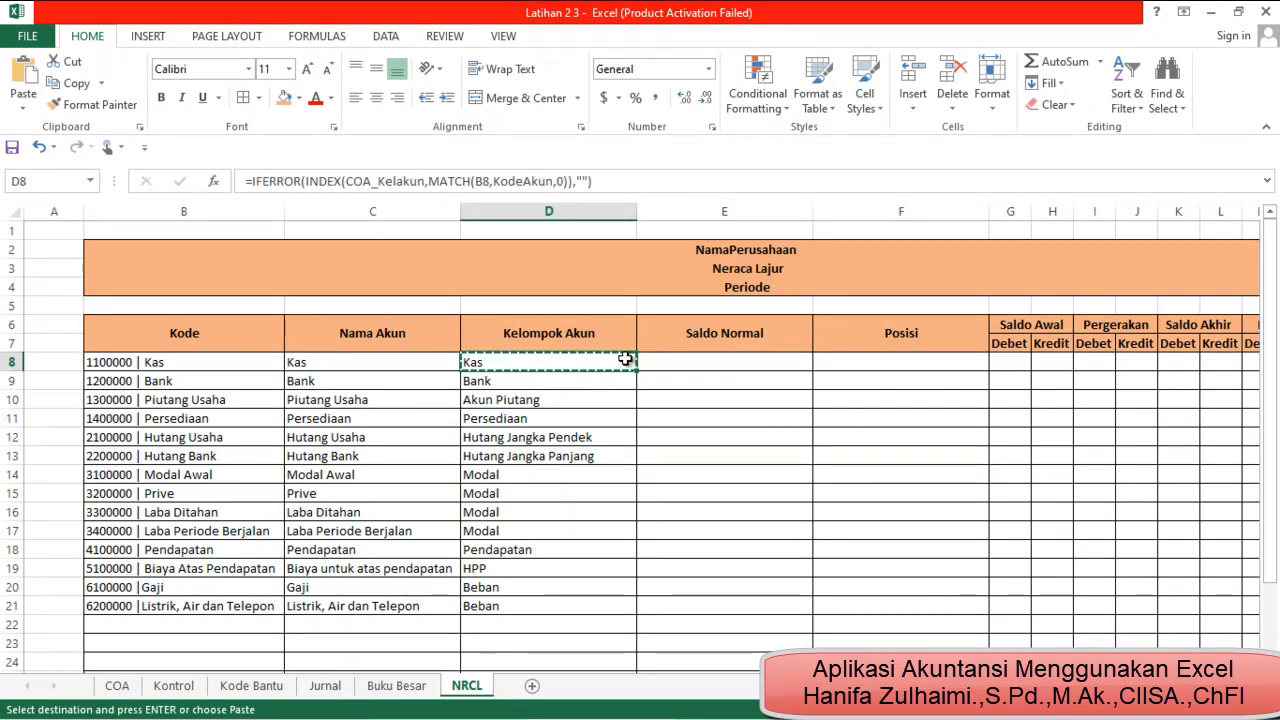
key("Right")
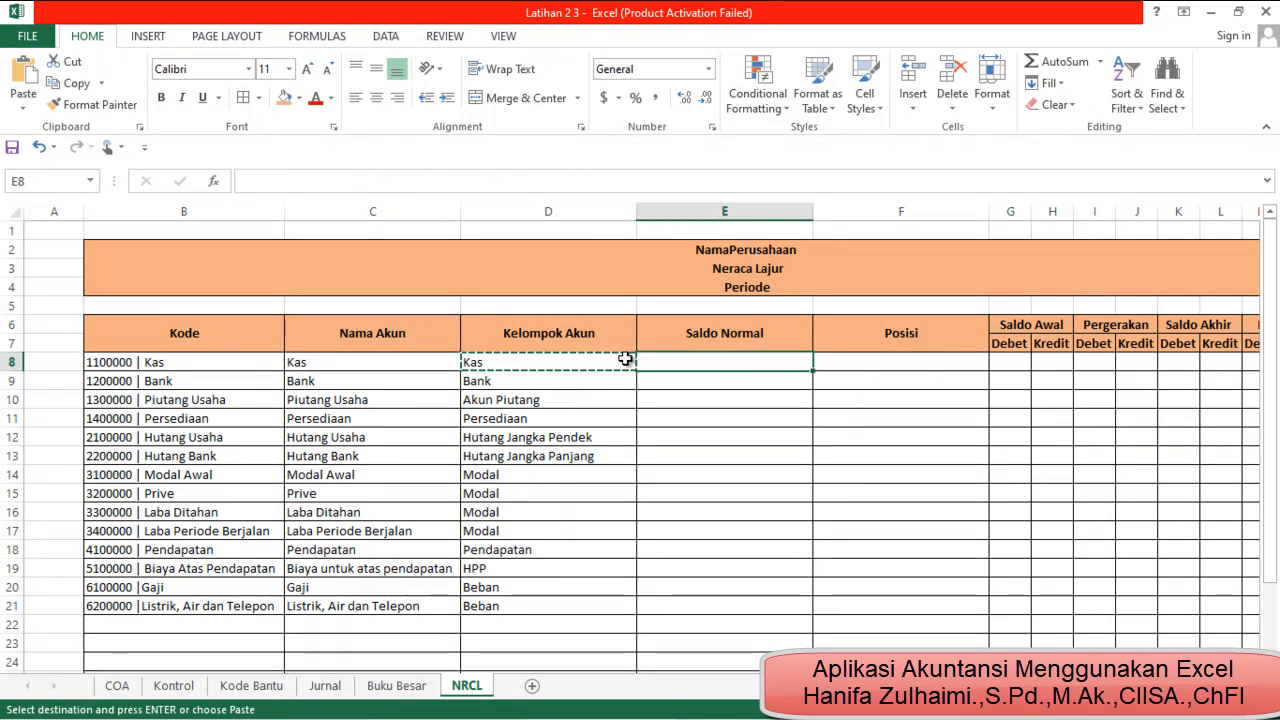
key("ctrl+v")
key("Down")
left_click(690, 367)
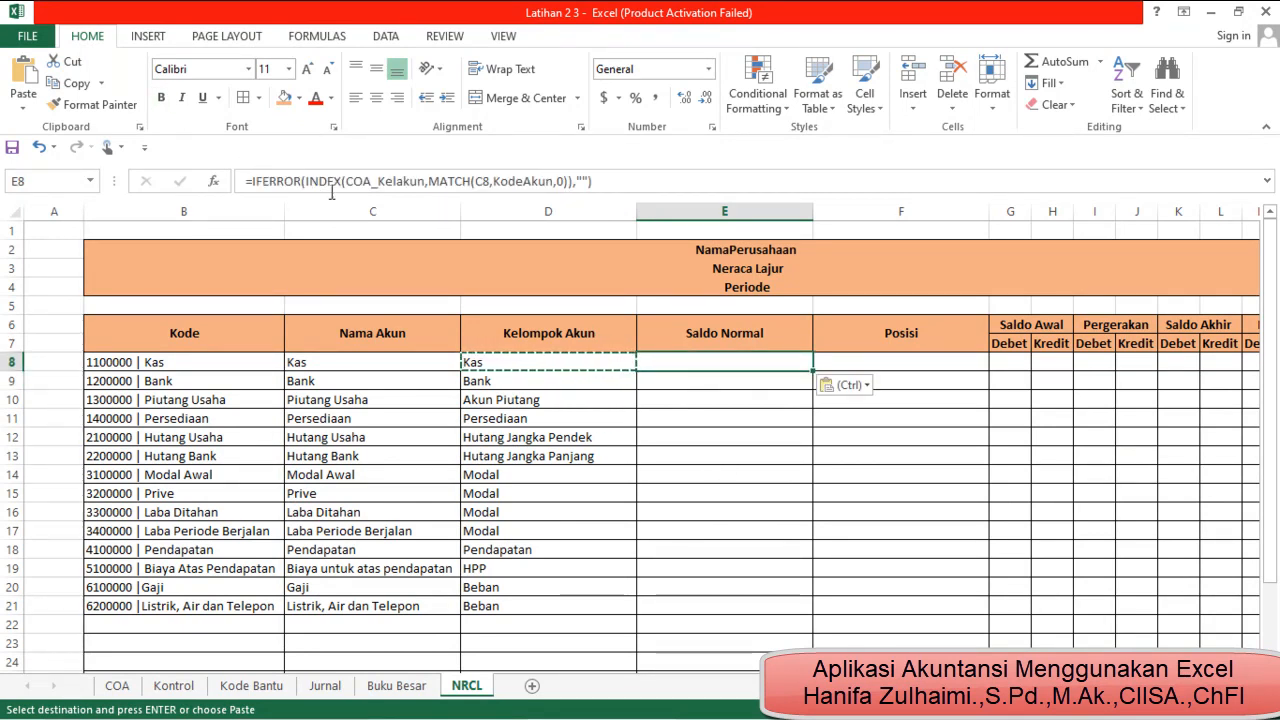
Remove COA_Kelakun from the INDEX array argument of the E8 formula
left_click(425, 181)
key("BackSpace")
key("BackSpace")
key("BackSpace")
key("BackSpace")
key("BackSpace")
key("BackSpace")
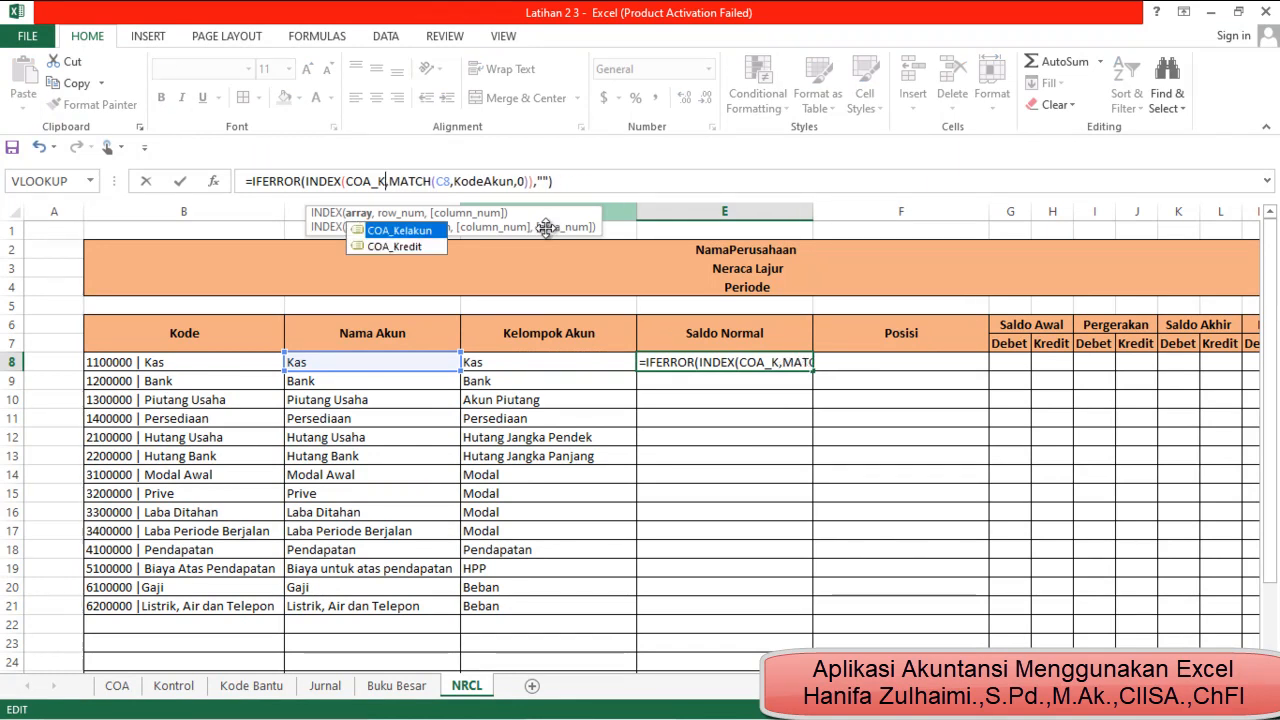
key("BackSpace")
key("BackSpace")
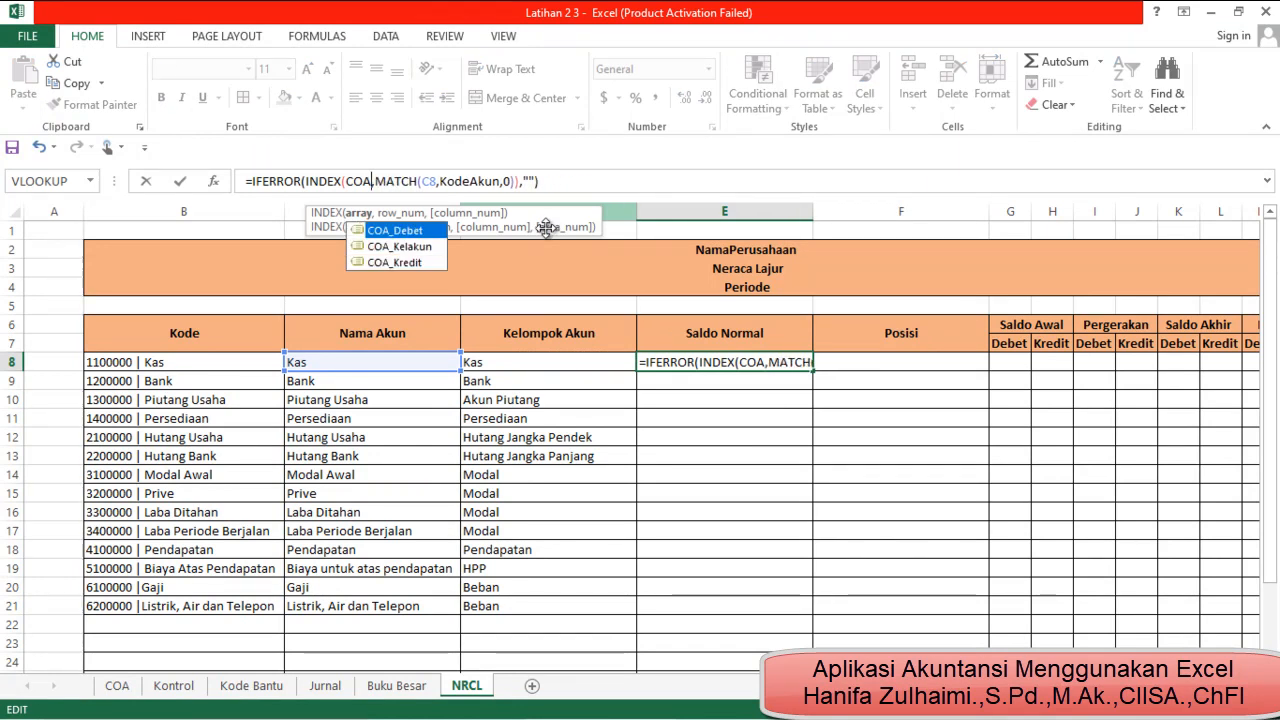
key("BackSpace")
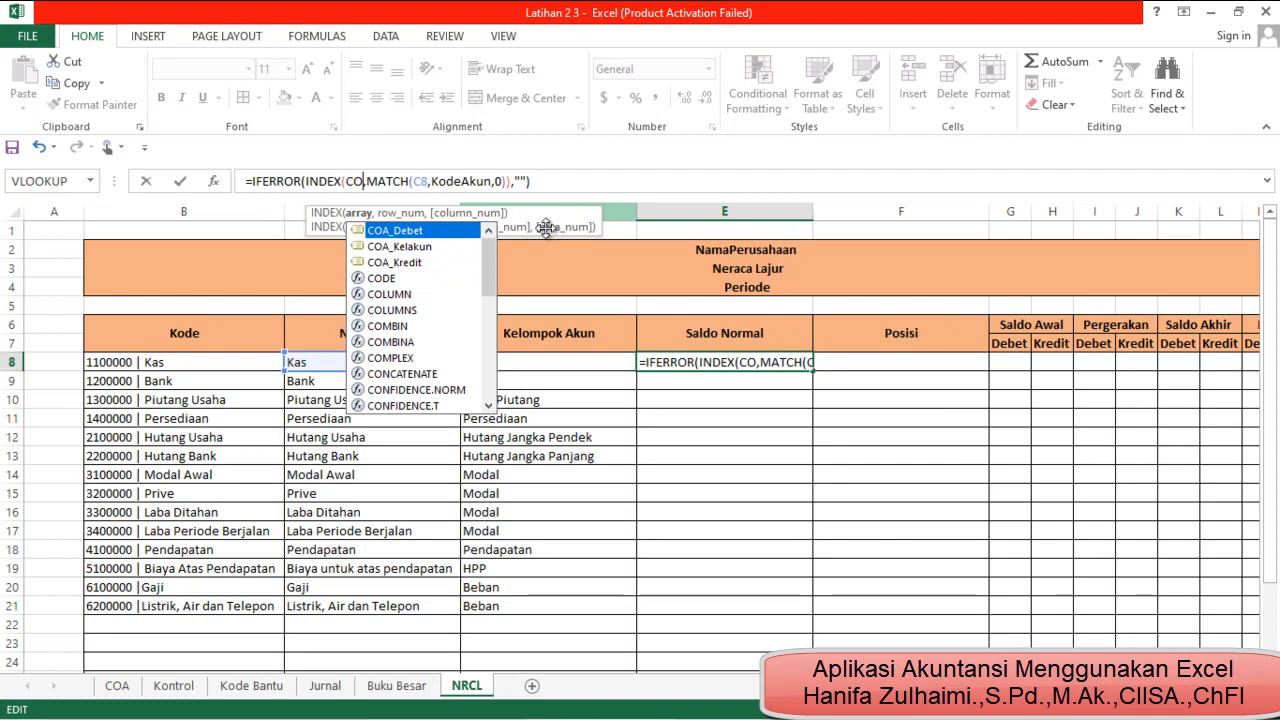
key("BackSpace")
key("BackSpace")
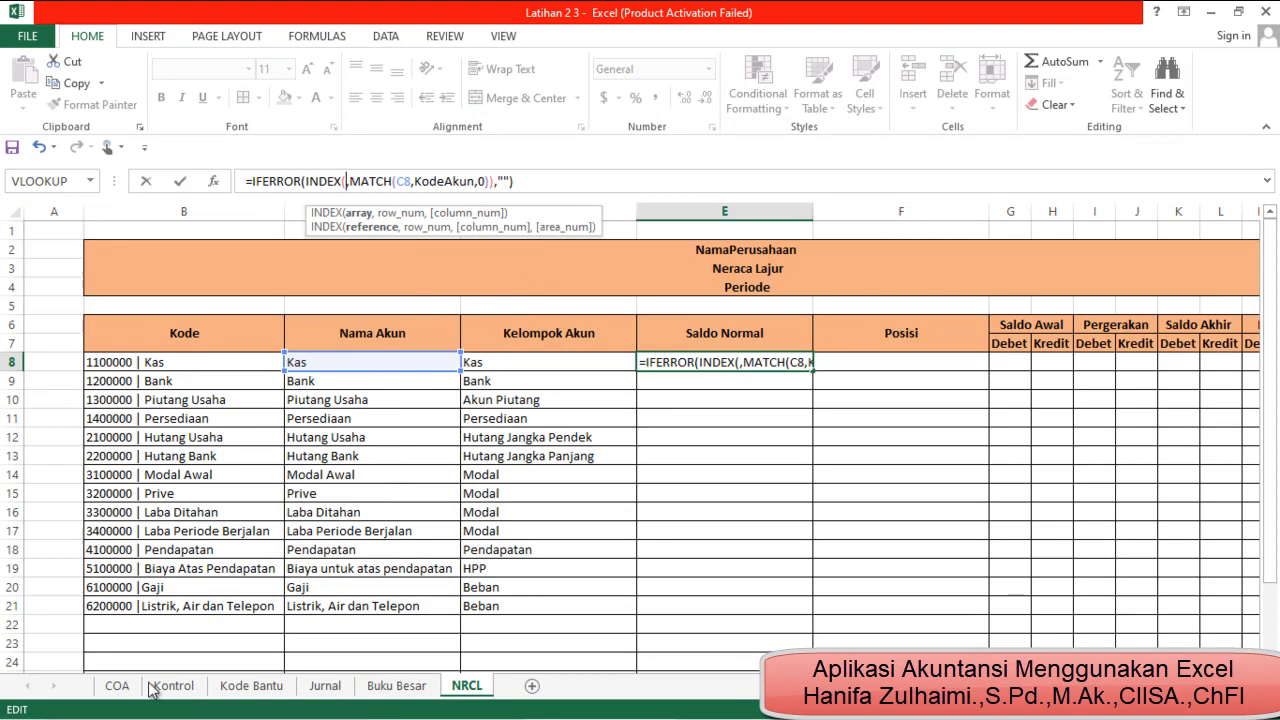
Look at the account group table on the Kontrol sheet, return to NRCL and delete the stray sheet reference from the E8 formula
left_click(242, 688)
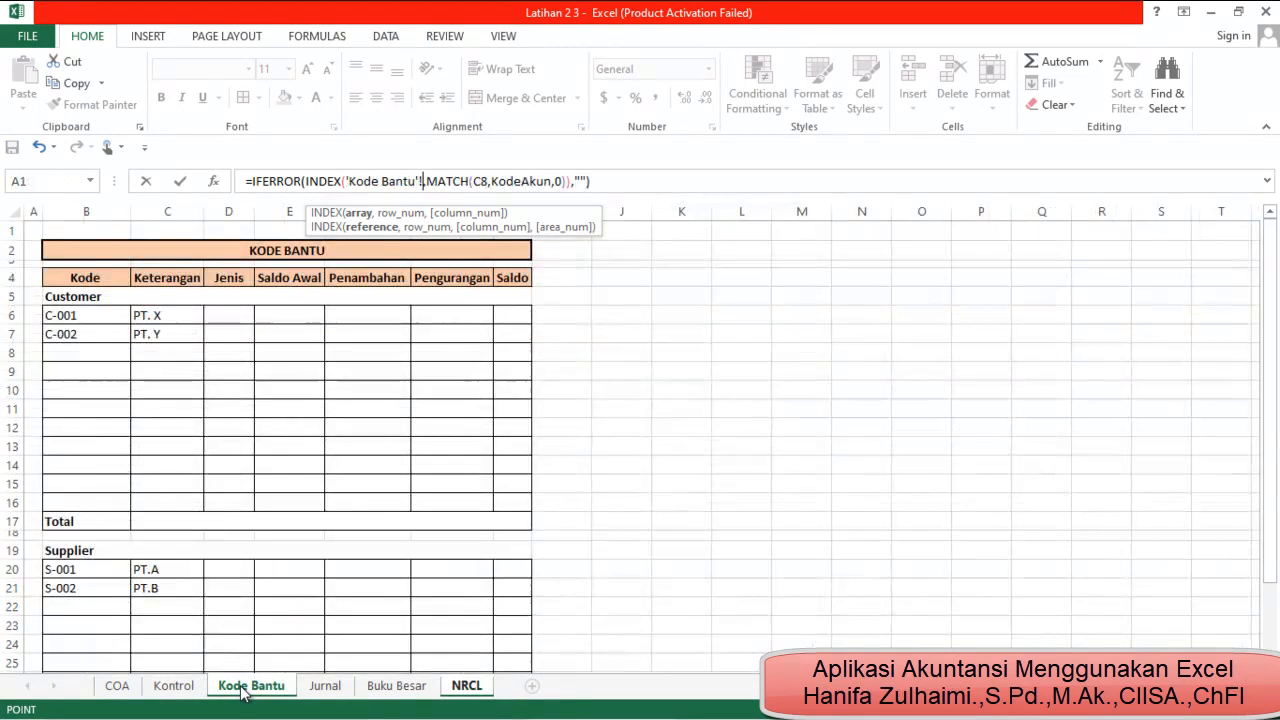
left_click(190, 687)
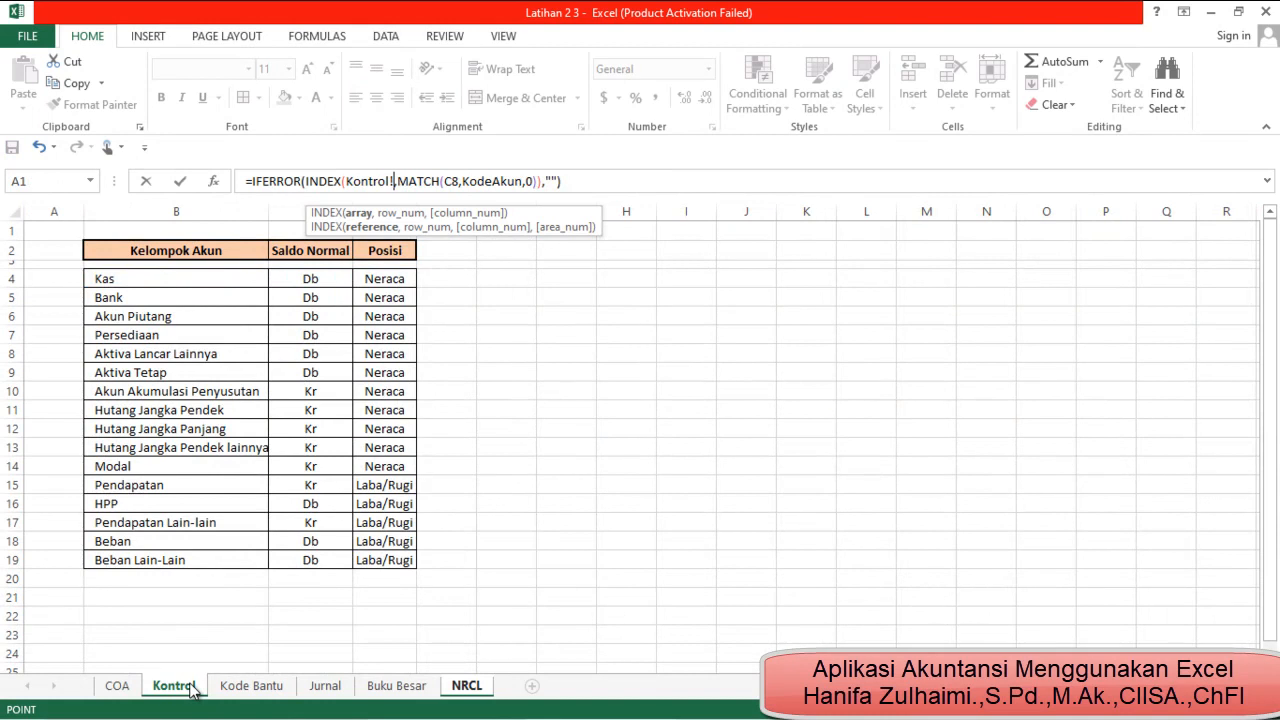
left_click(466, 687)
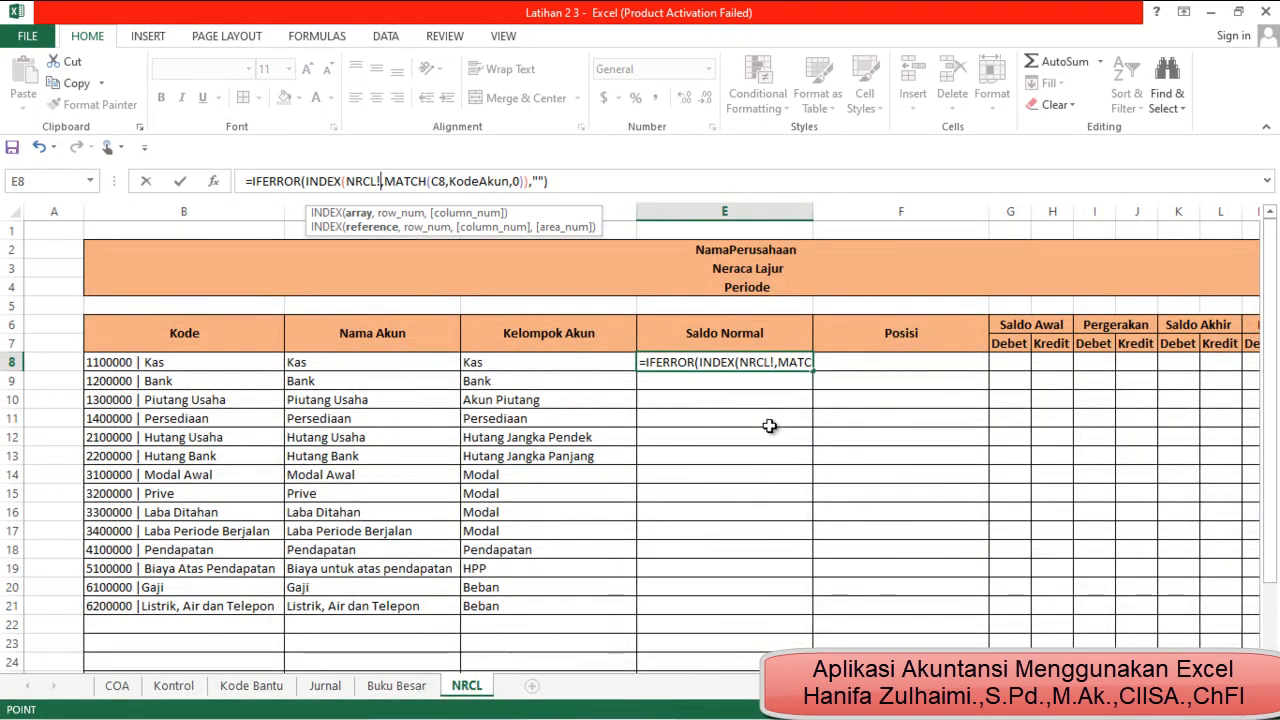
key("BackSpace")
key("BackSpace")
key("BackSpace")
key("BackSpace")
key("BackSpace")
Use the named range SaldoNormal as the INDEX array and D8 as the MATCH lookup value in the E8 formula
type("s")
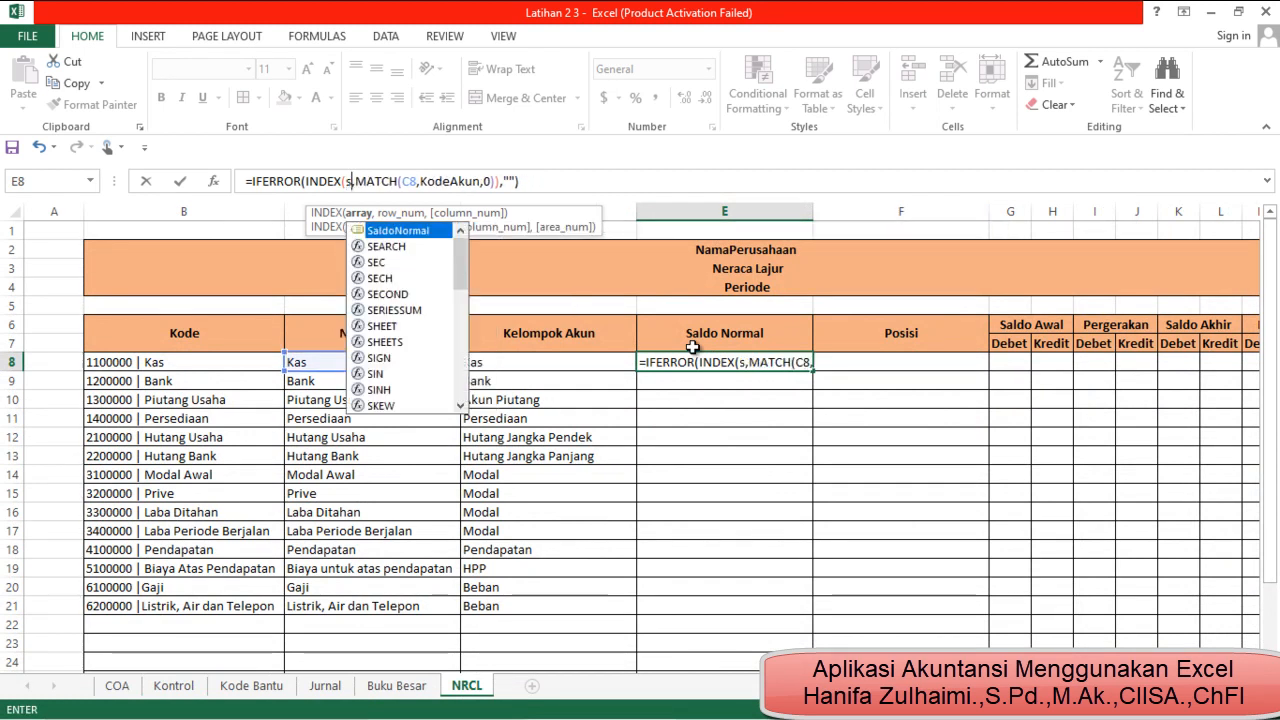
double_click(441, 233)
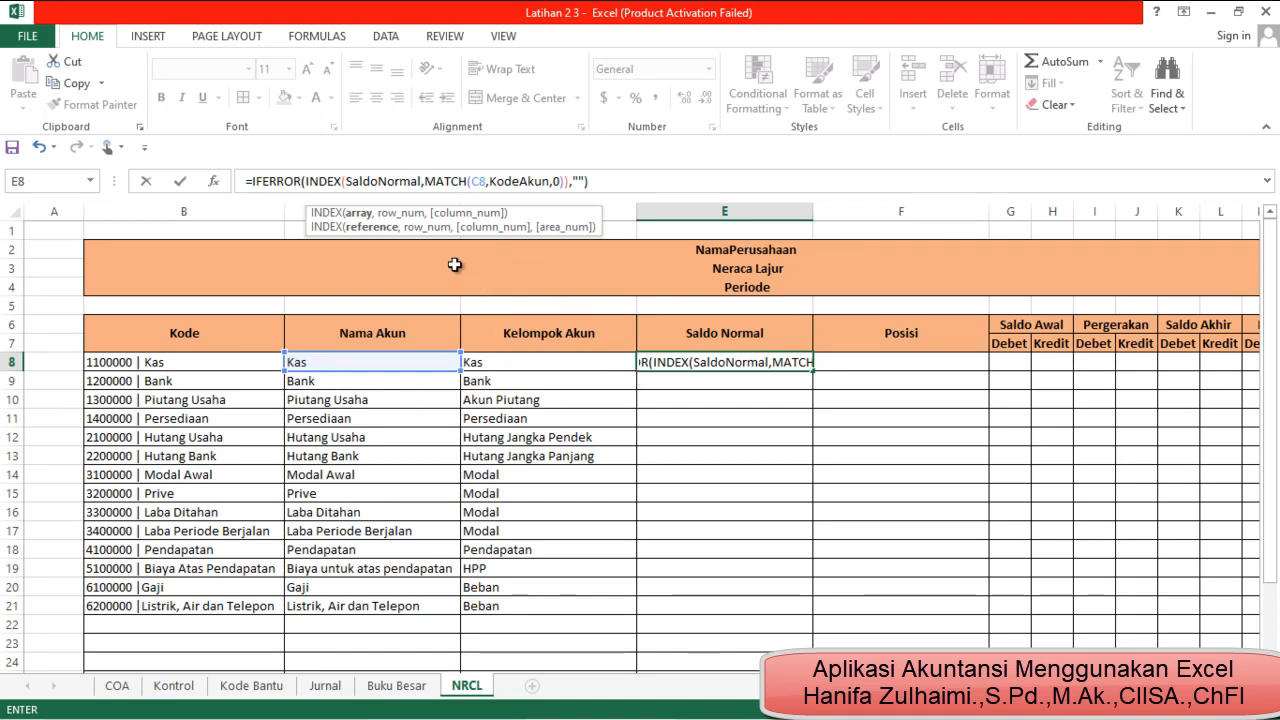
left_click(485, 182)
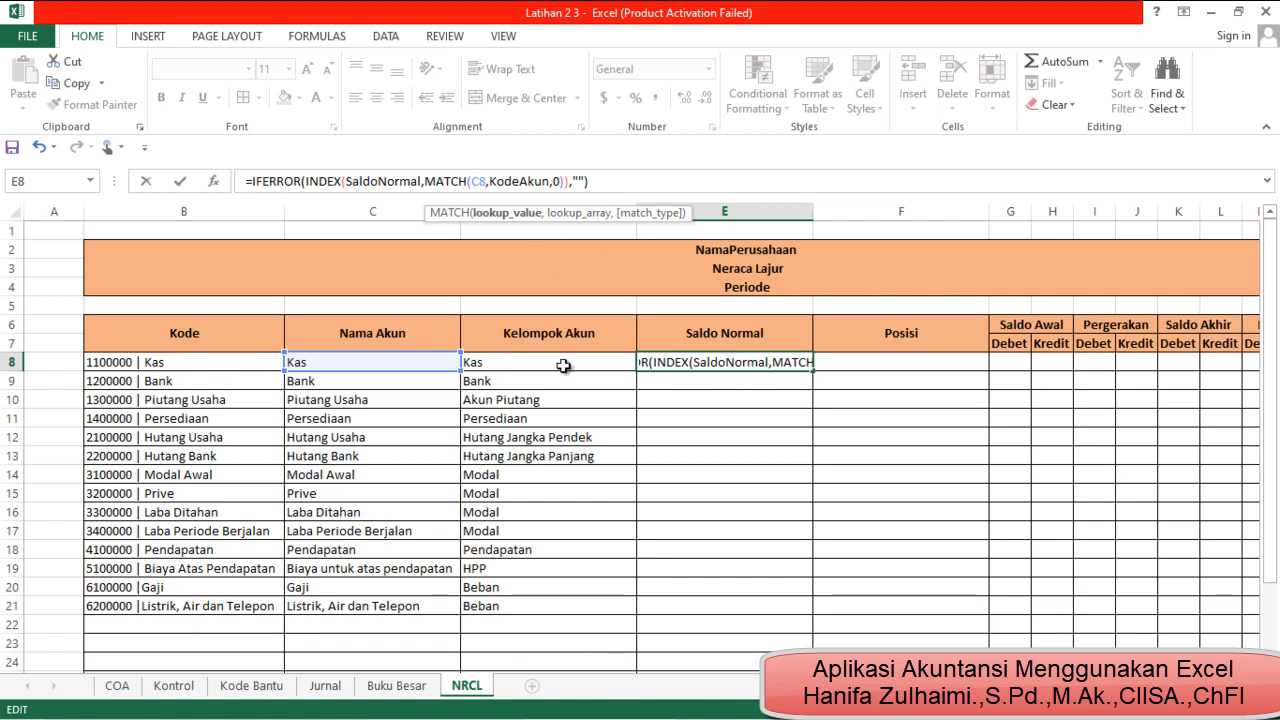
key("BackSpace")
type("d")
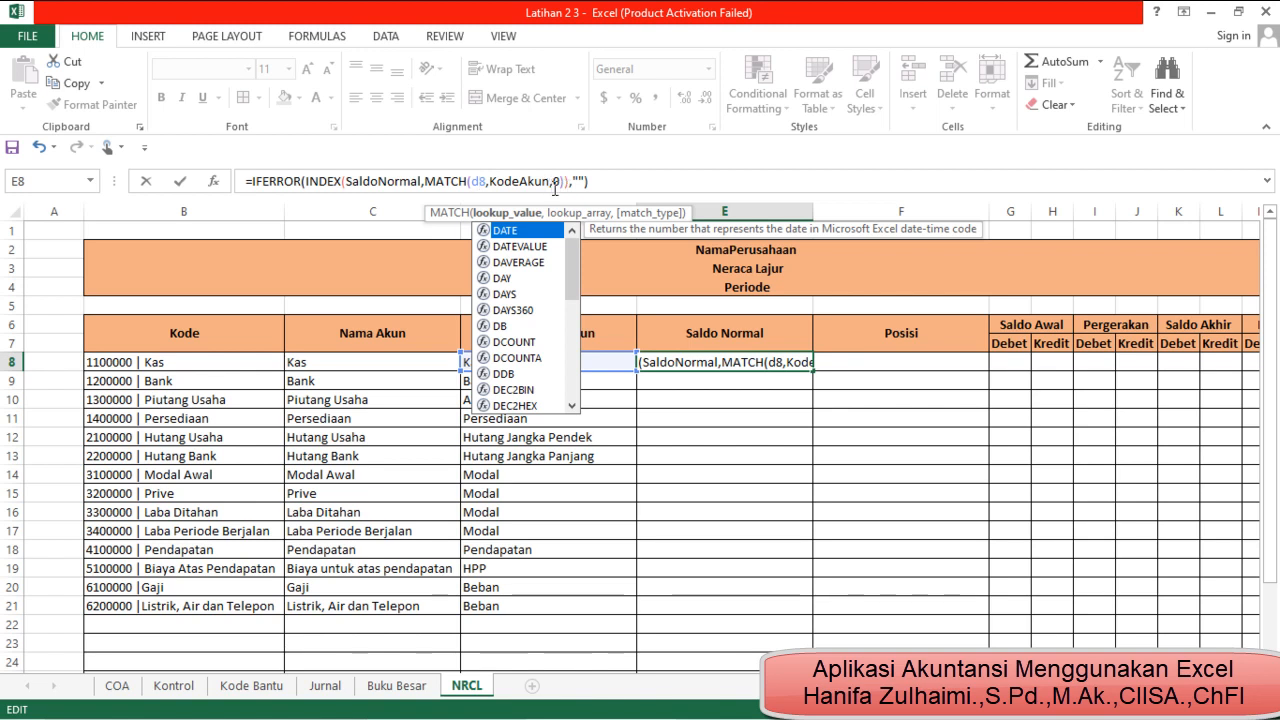
Replace KodeAkun with the named range Kelompok to complete the E8 formula: =IFERROR(INDEX(SaldoNormal,MATCH(D8,Kelompok,0)),"")
type(")")
left_click(551, 181)
key("BackSpace")
key("BackSpace")
key("BackSpace")
key("BackSpace")
key("BackSpace")
key("BackSpace")
key("BackSpace")
key("BackSpace")
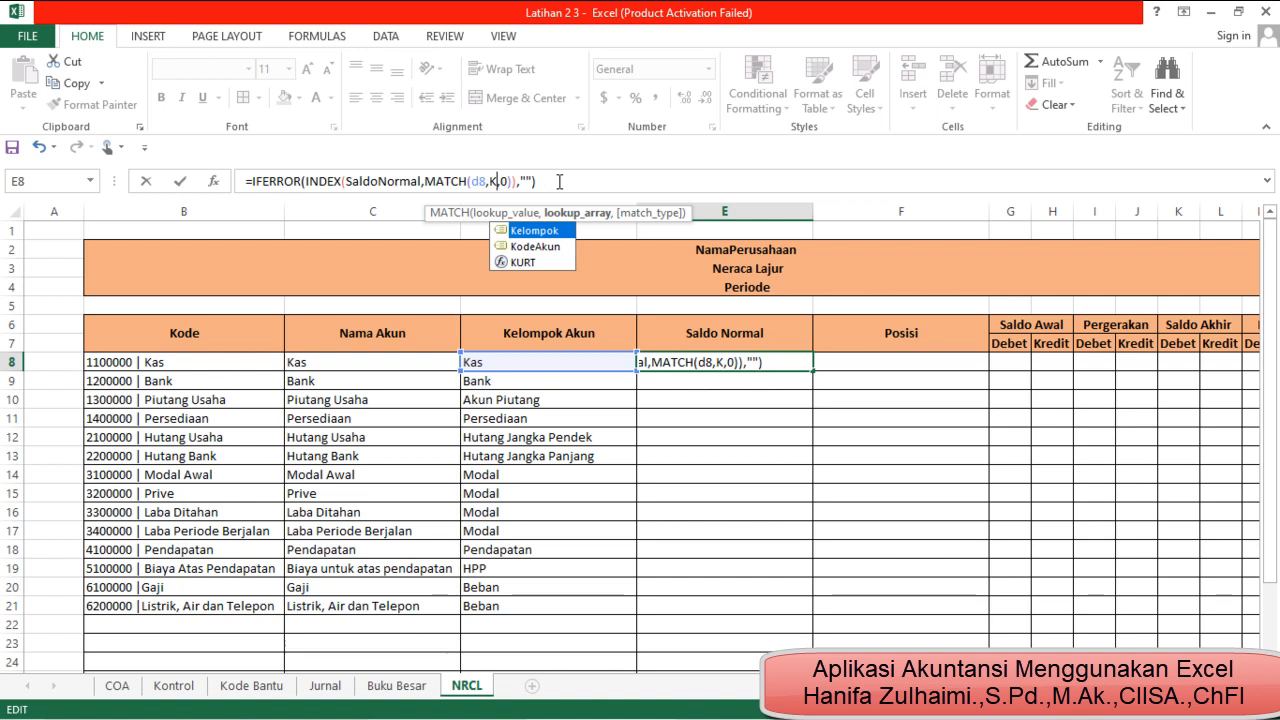
double_click(564, 233)
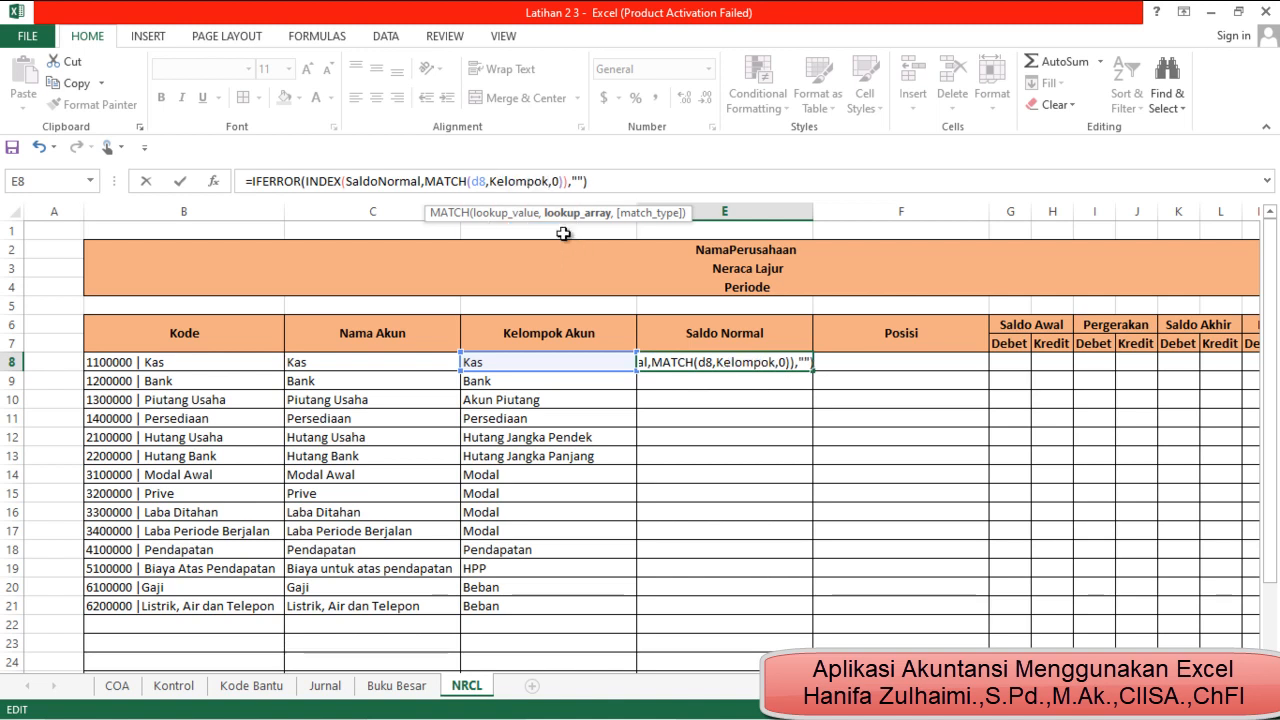
key("Return")
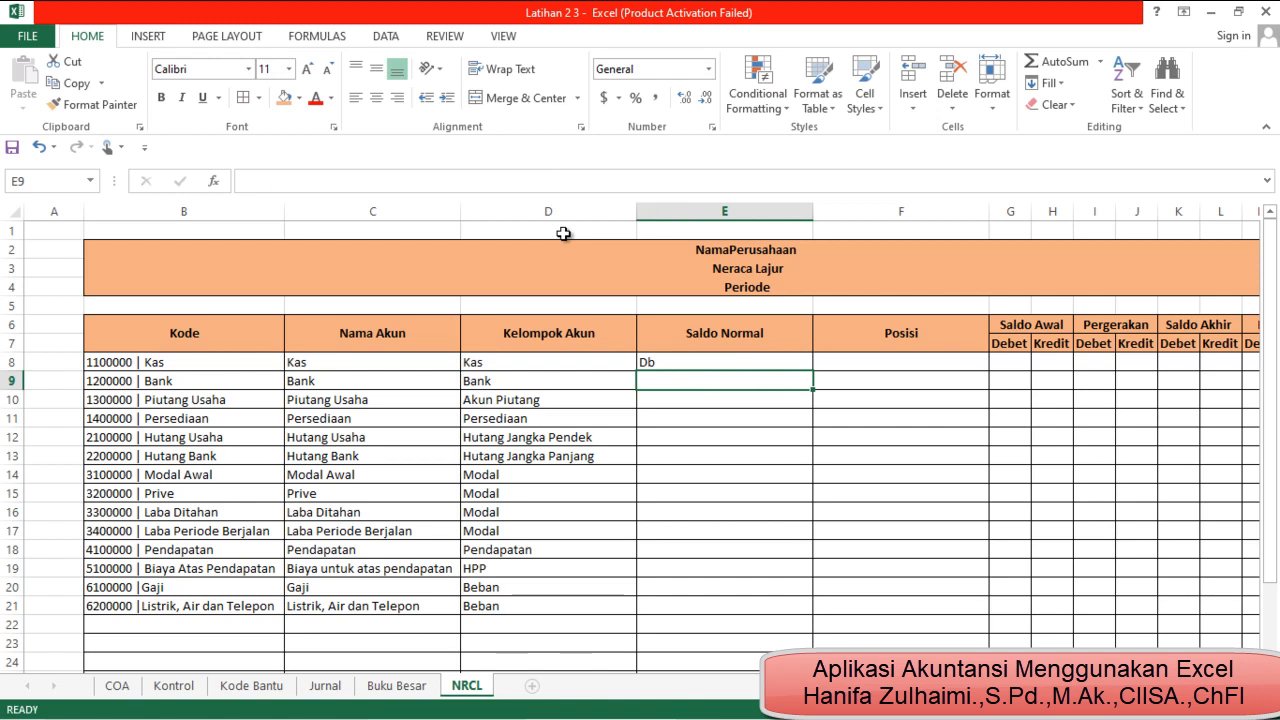
Fill the E8 formula down the Saldo Normal column and check the Db and Kr entries in several rows
left_click(704, 361)
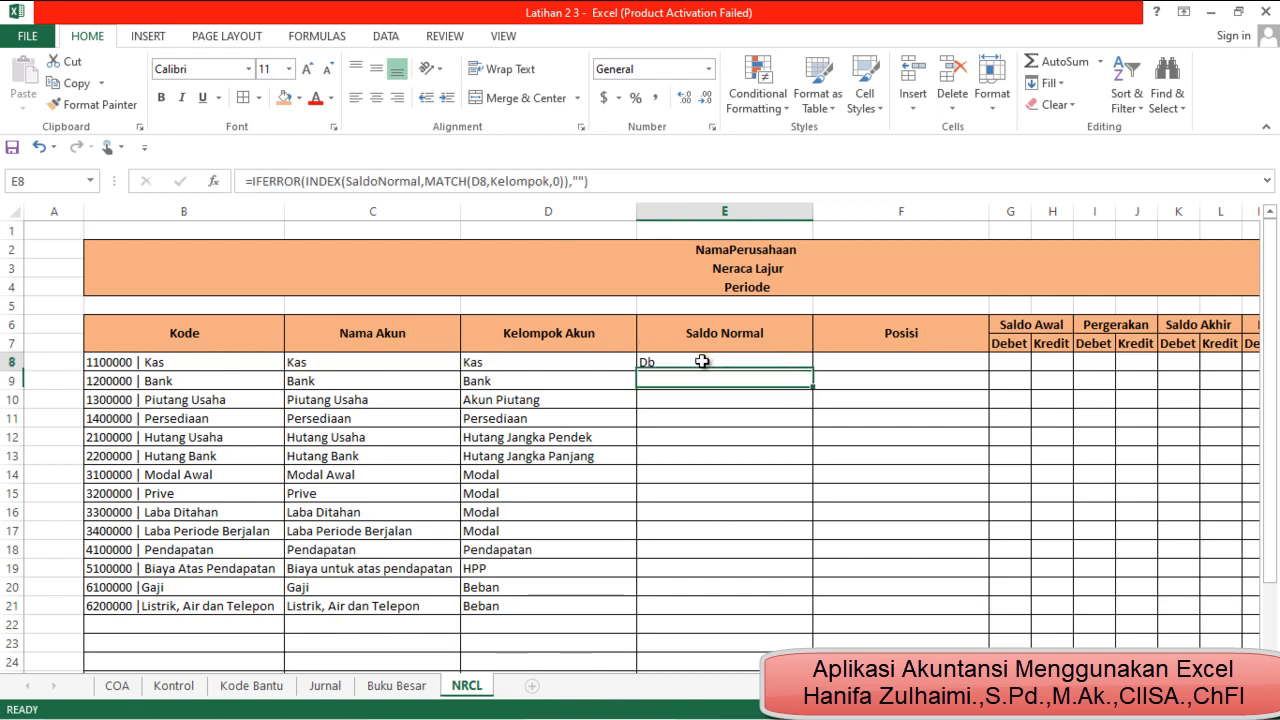
double_click(815, 371)
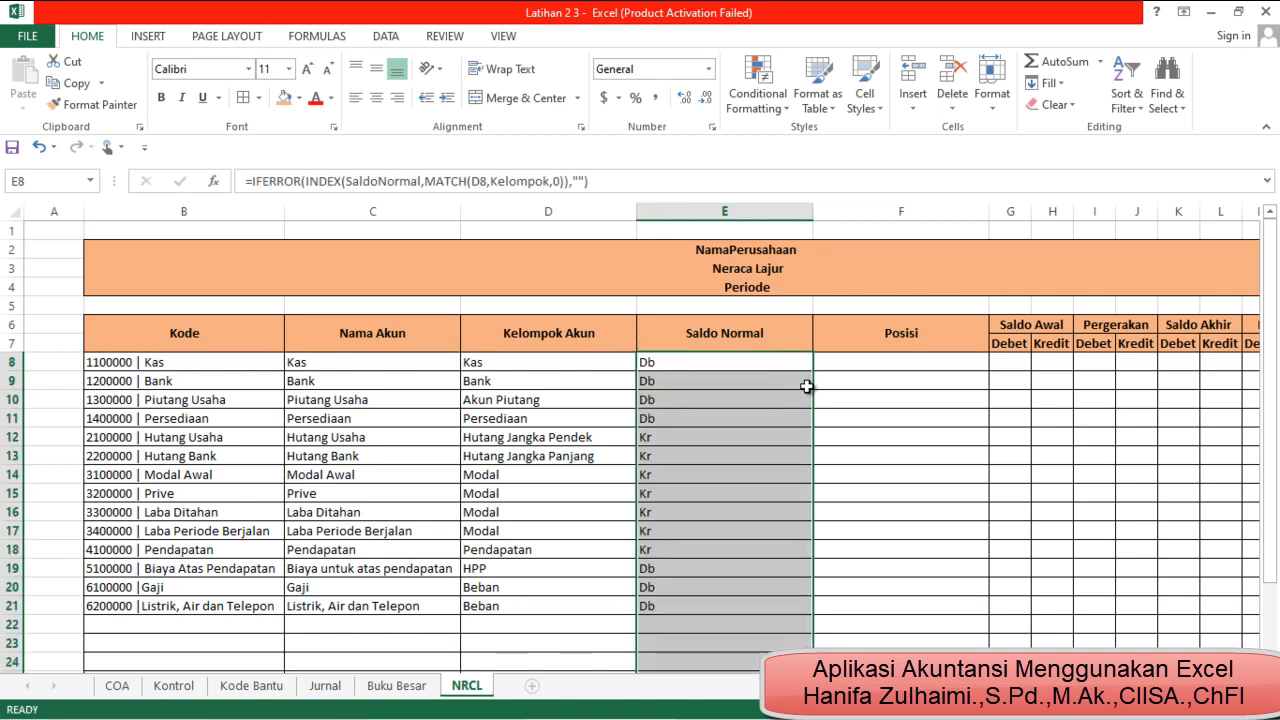
left_click(663, 365)
left_click(672, 382)
left_click(682, 401)
left_click_drag(697, 424, 705, 457)
left_click(709, 476)
left_click(722, 550)
left_click(731, 607)
left_click_drag(733, 638, 726, 624)
Autofit the widths of columns D, E and F (Kelompok Akun, Saldo Normal and Posisi) to their contents
left_click(833, 359)
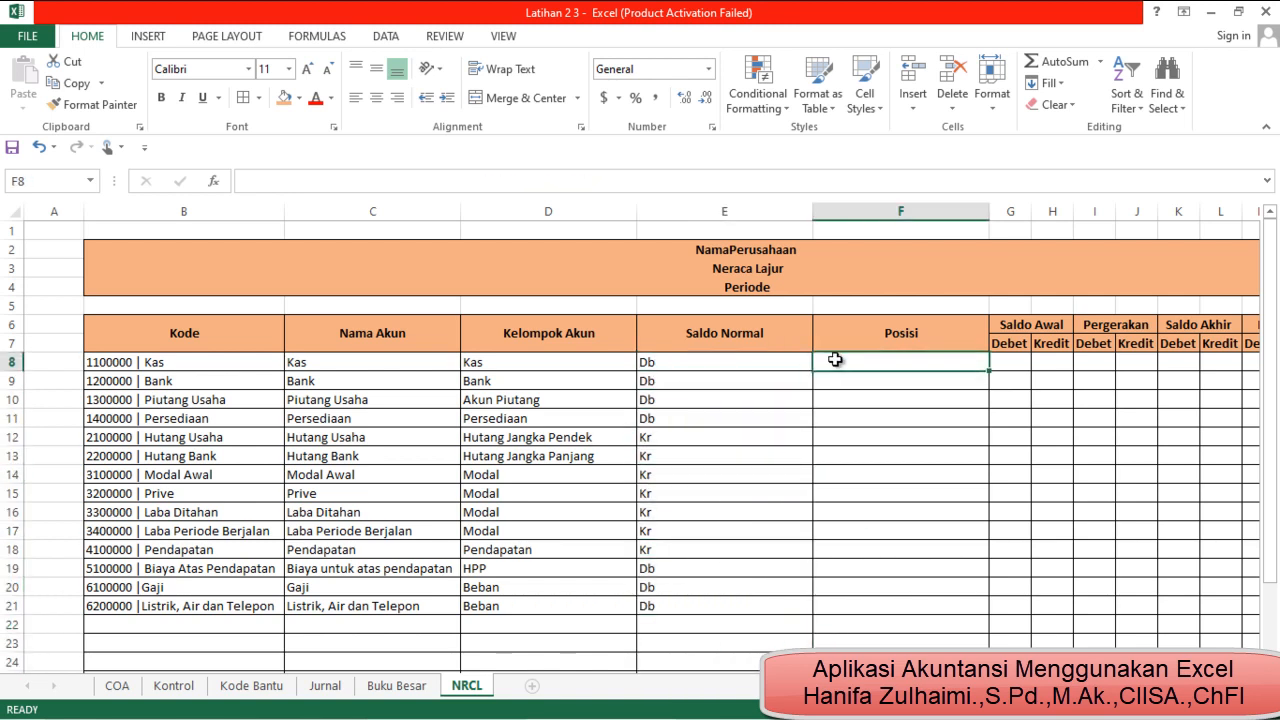
double_click(635, 206)
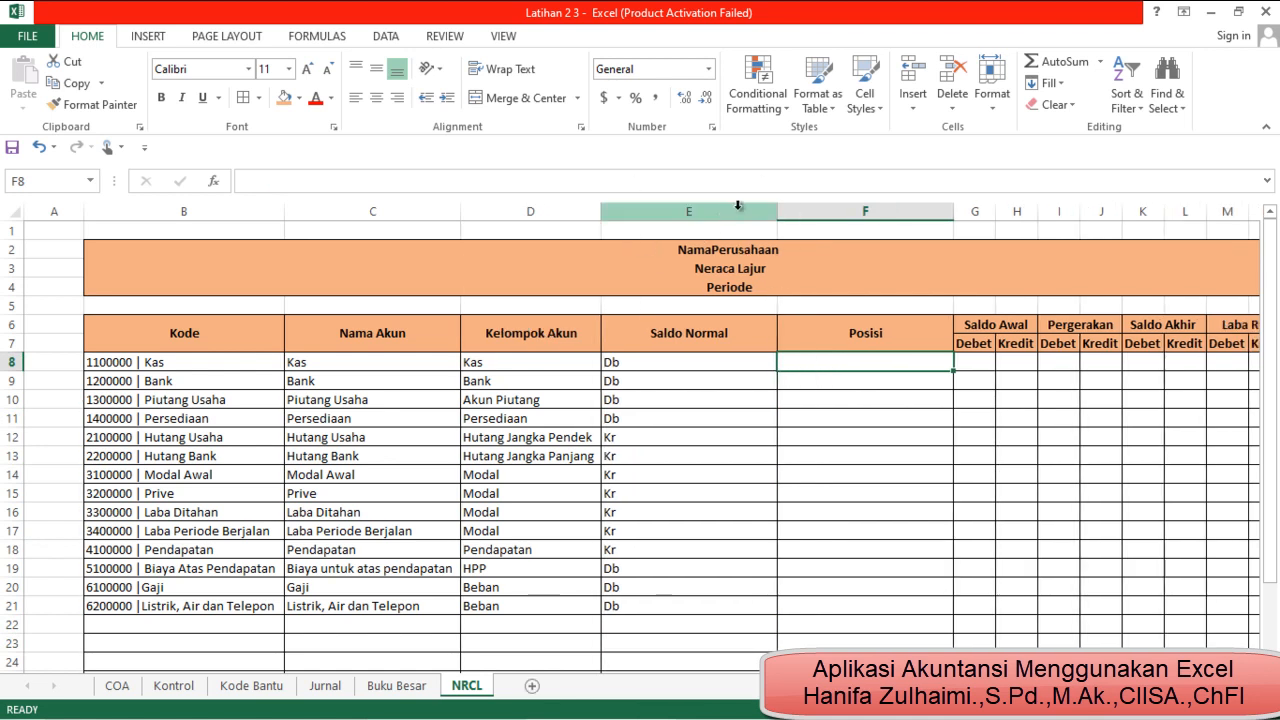
double_click(777, 213)
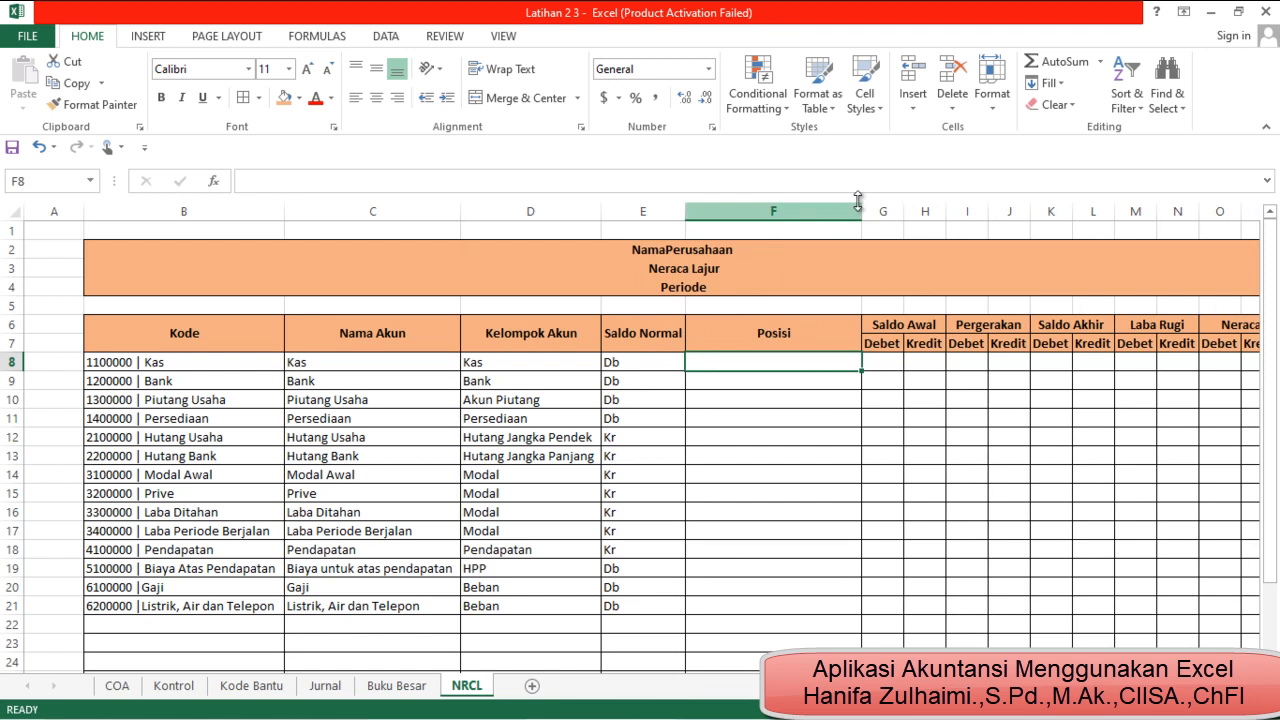
double_click(857, 212)
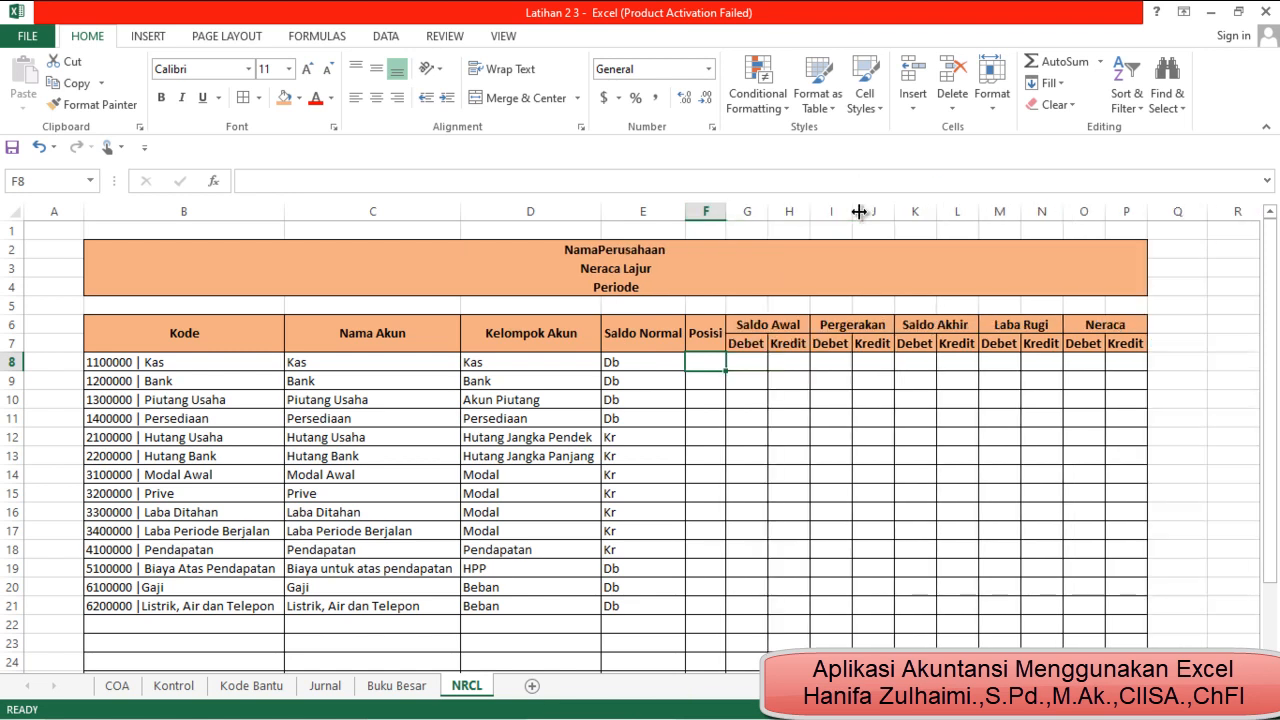
left_click(703, 400)
Copy the Saldo Normal formula from E8 into F8 under Posisi
left_click(664, 367)
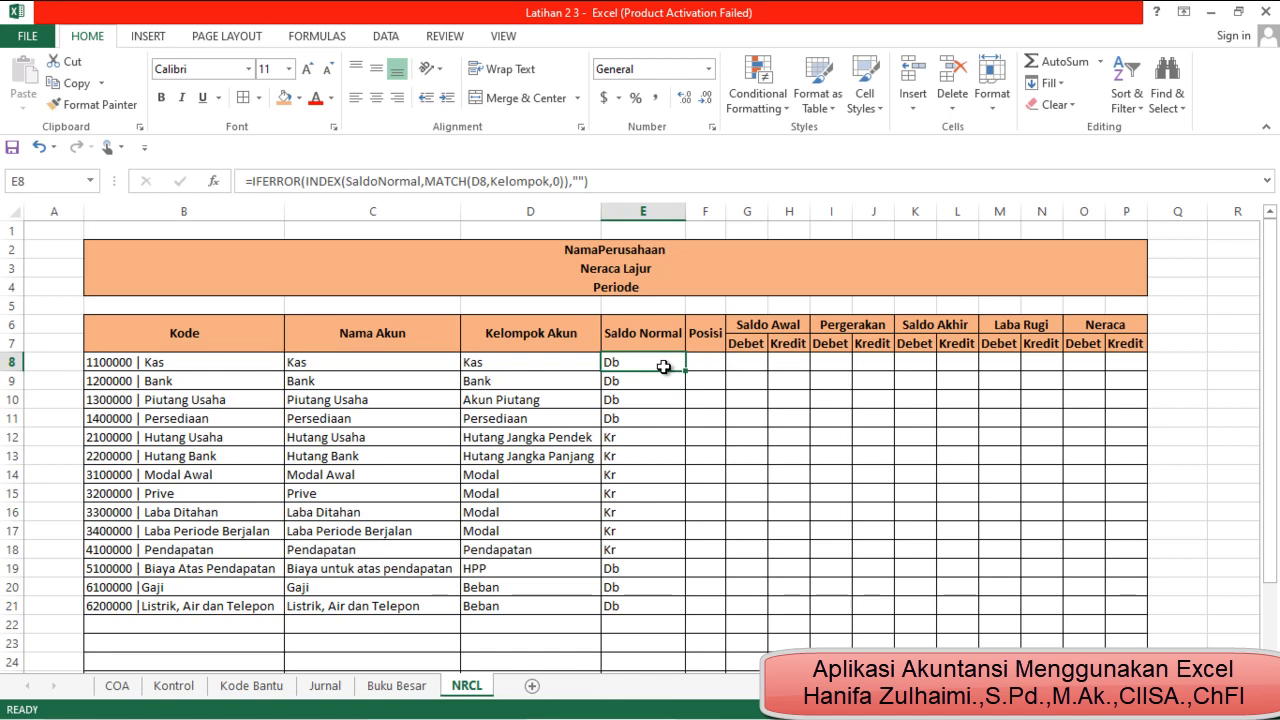
key("ctrl+c")
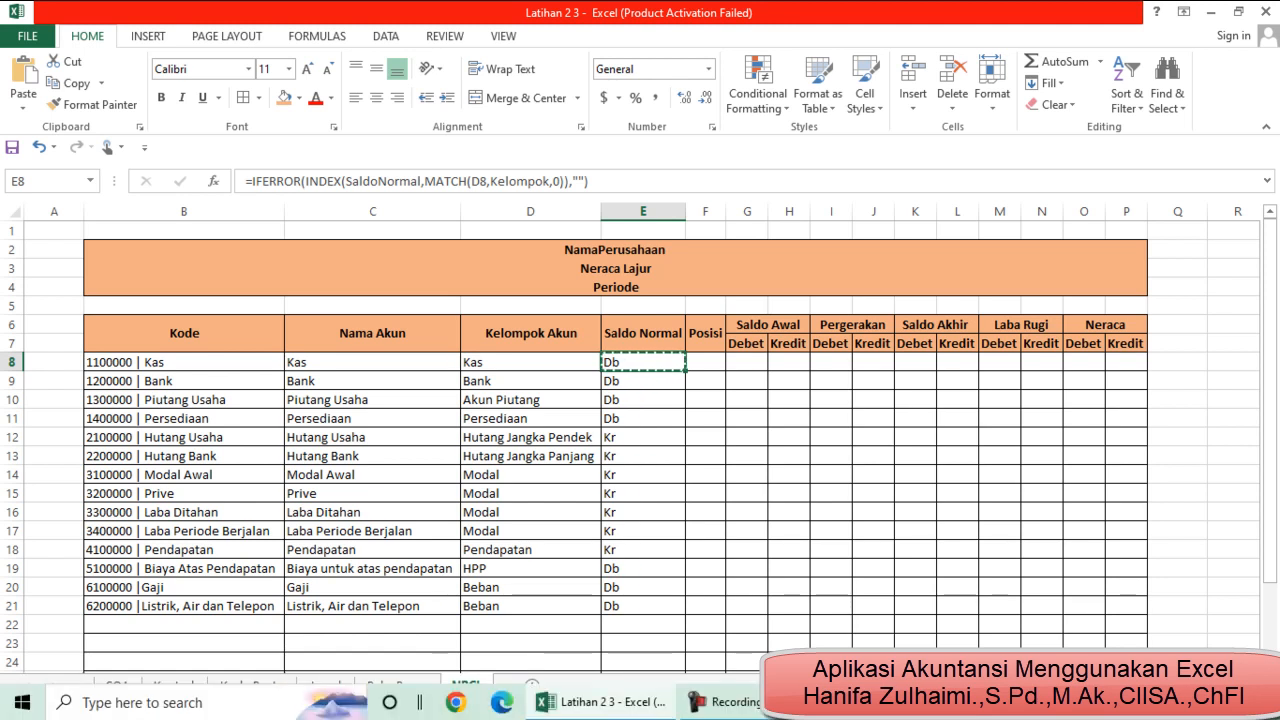
left_click(735, 702)
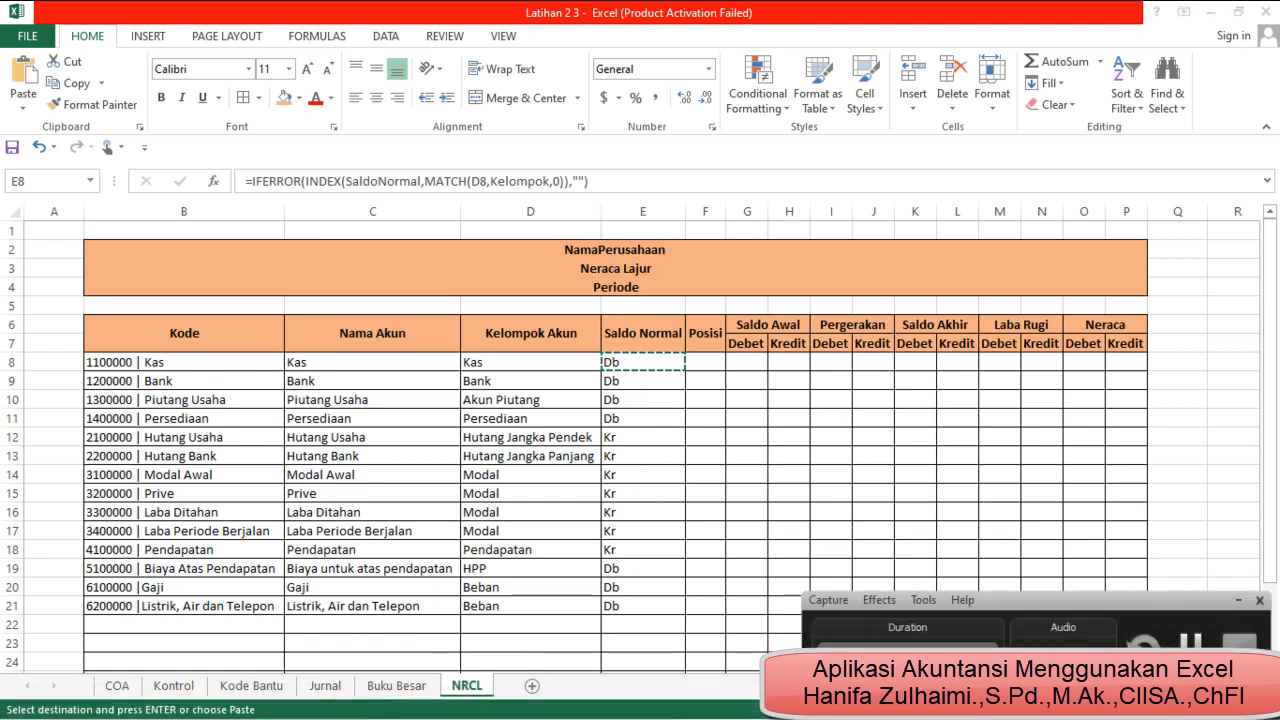
left_click(1192, 635)
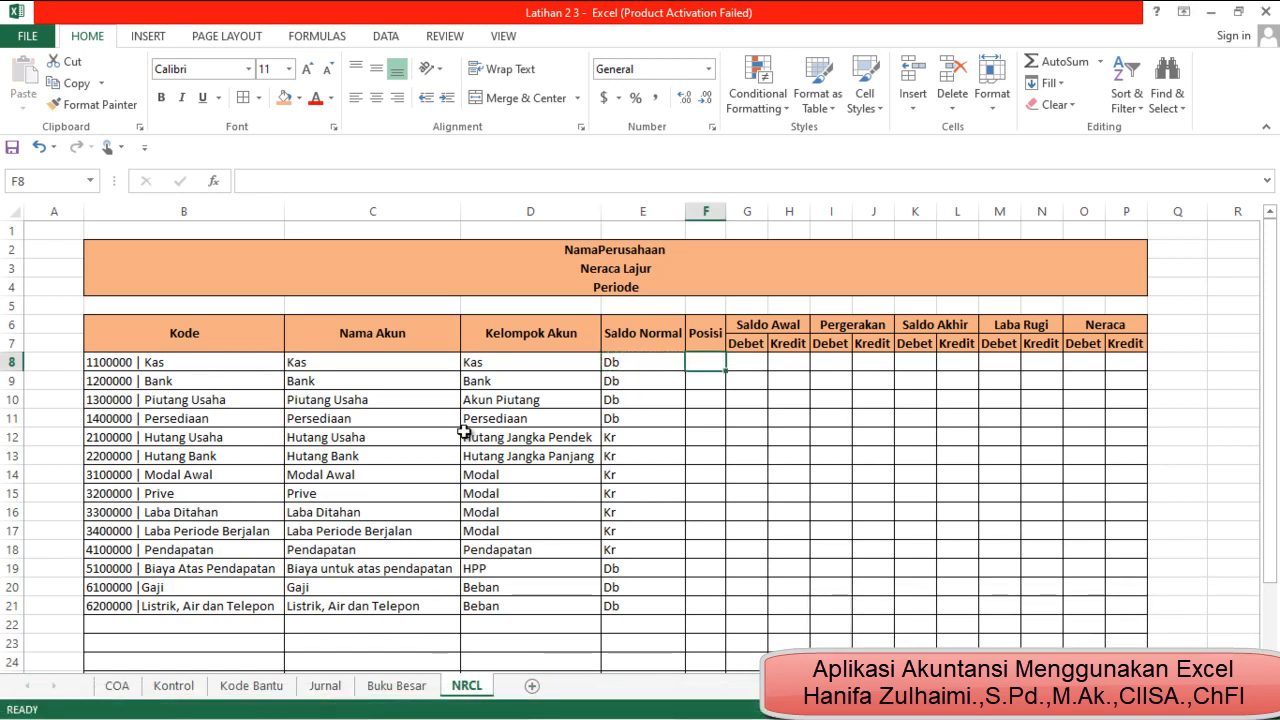
key("Left")
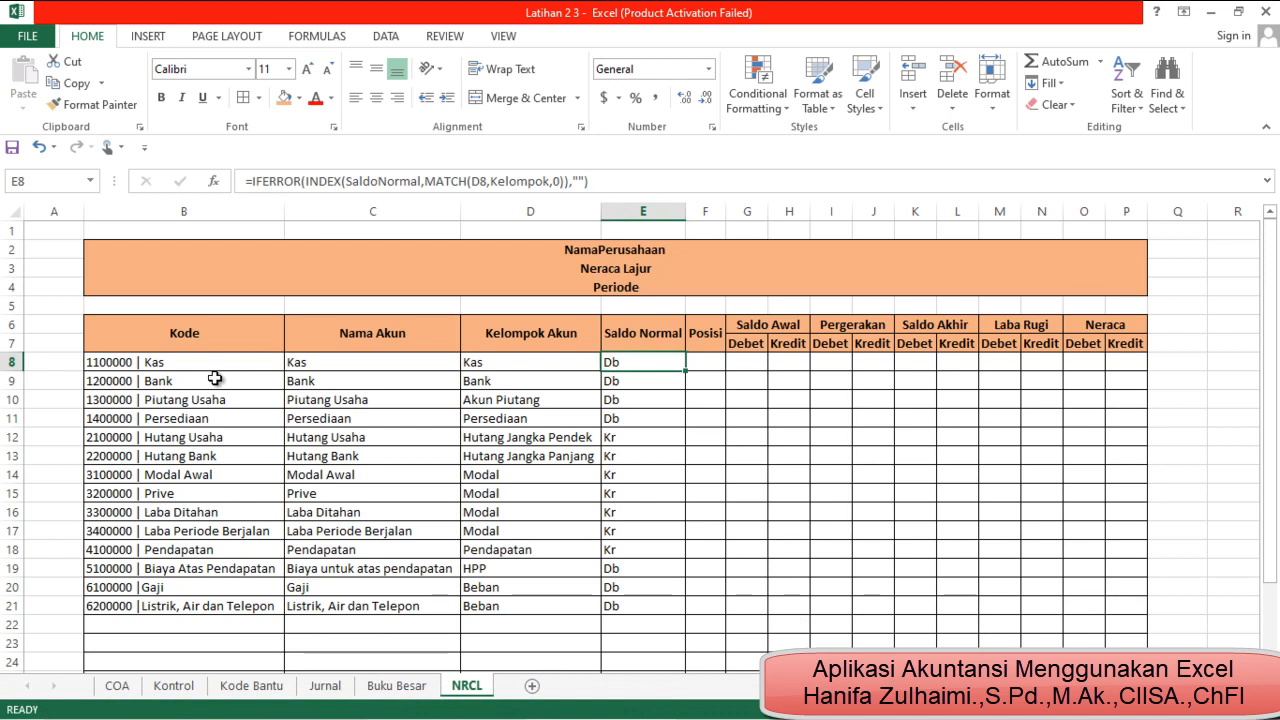
key("ctrl+c")
key("Right")
key("ctrl+v")
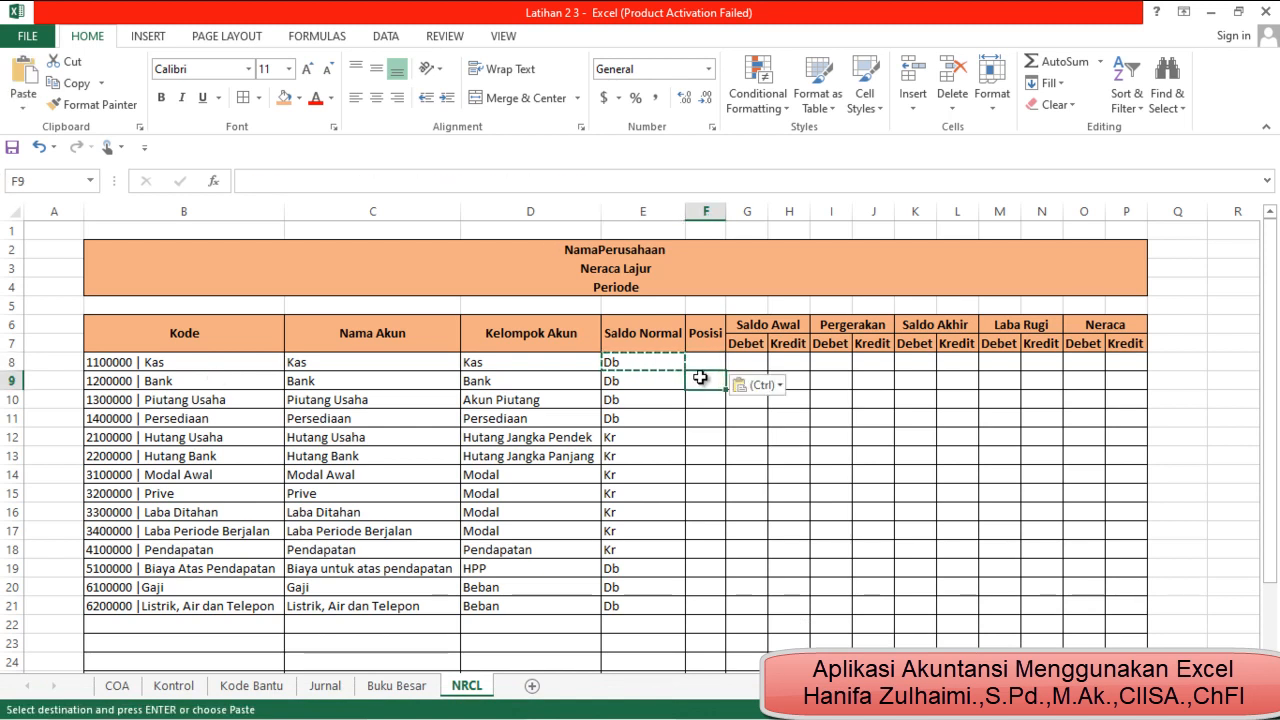
Replace SaldoNormal with the named range Posisi as the INDEX array in the F8 formula
left_click(421, 181)
key("BackSpace")
key("BackSpace")
key("BackSpace")
key("BackSpace")
key("BackSpace")
key("BackSpace")
key("BackSpace")
key("BackSpace")
key("BackSpace")
key("BackSpace")
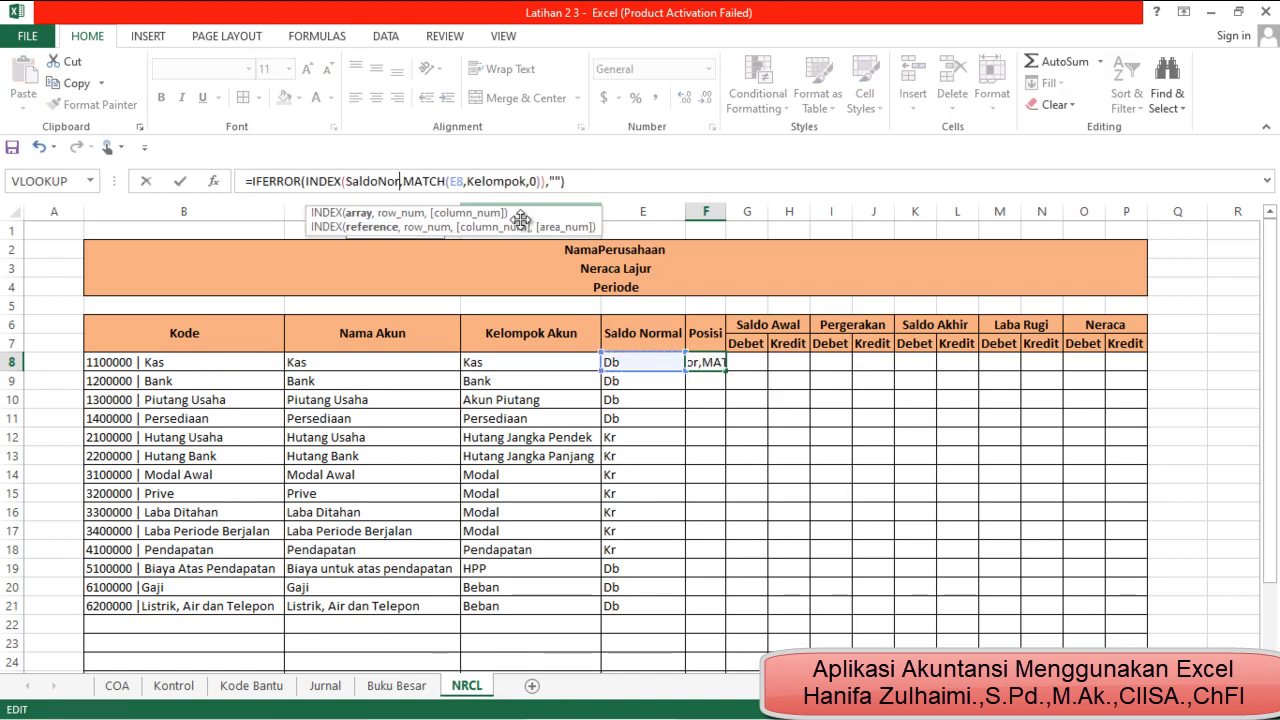
key("BackSpace")
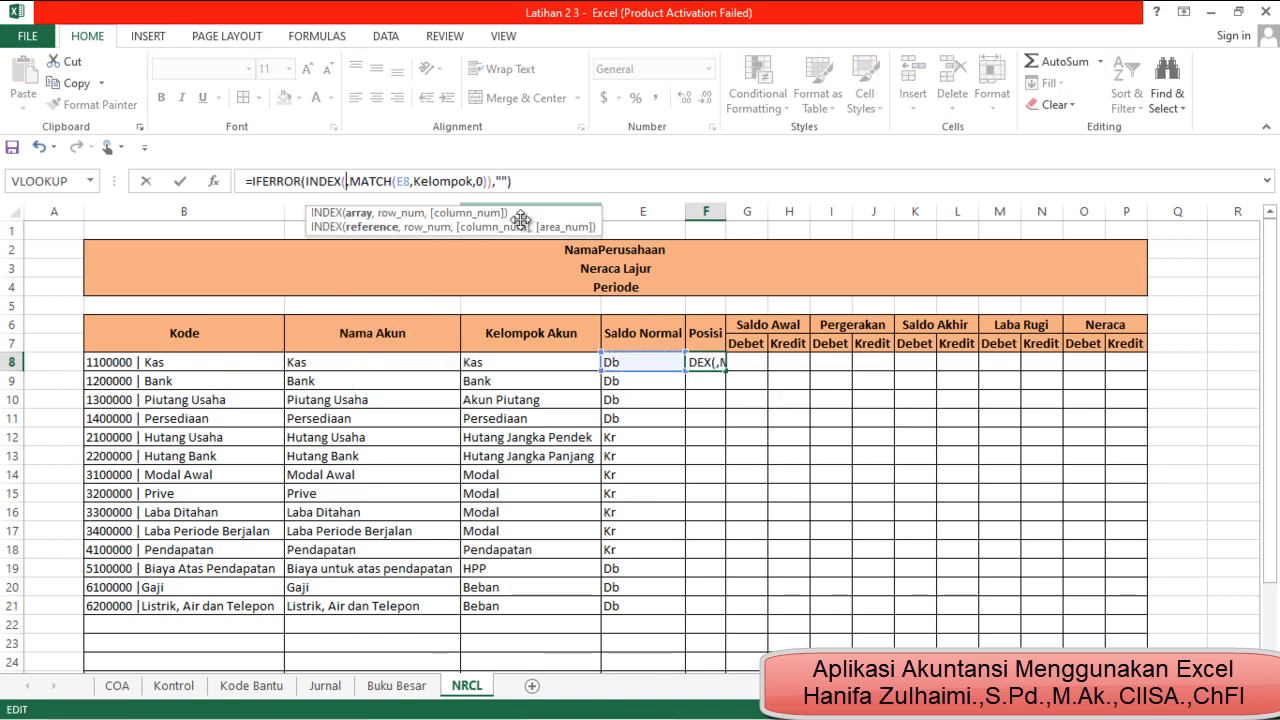
type("po")
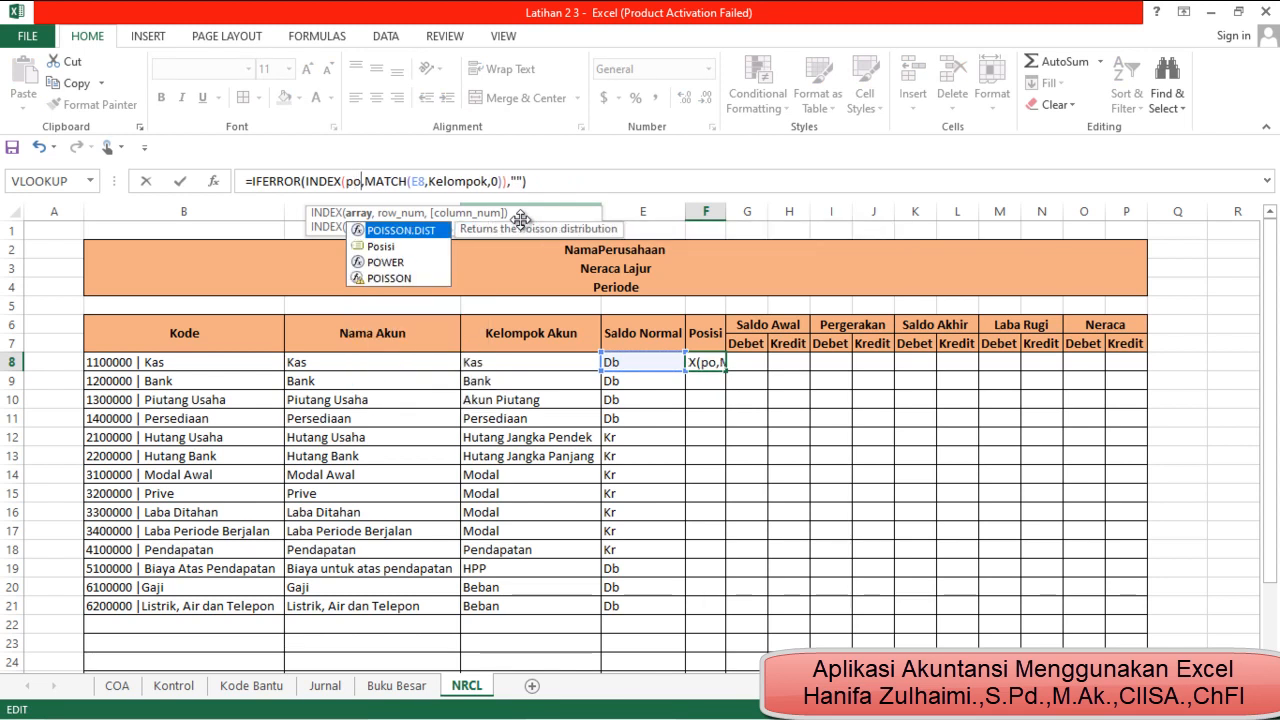
double_click(376, 245)
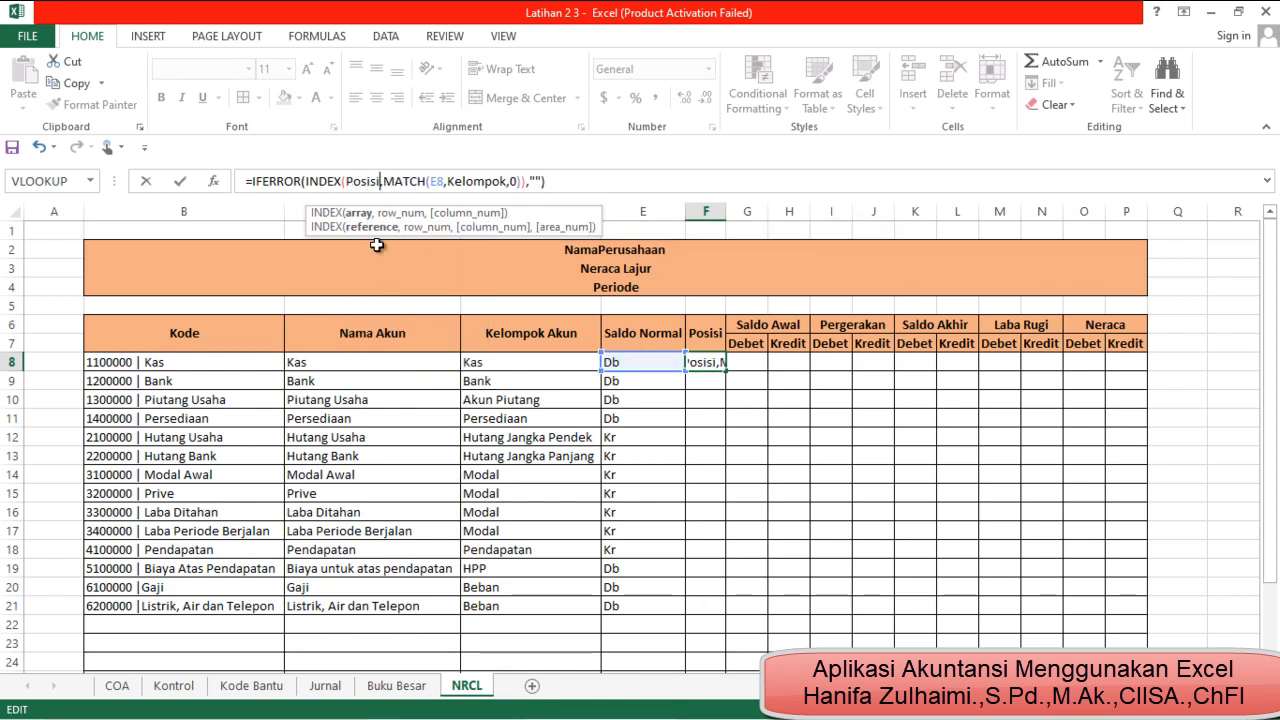
Change the MATCH lookup value to D8 to complete the F8 formula: =IFERROR(INDEX(Posisi,MATCH(D8,Kelompok,0)),"")
left_click(445, 183)
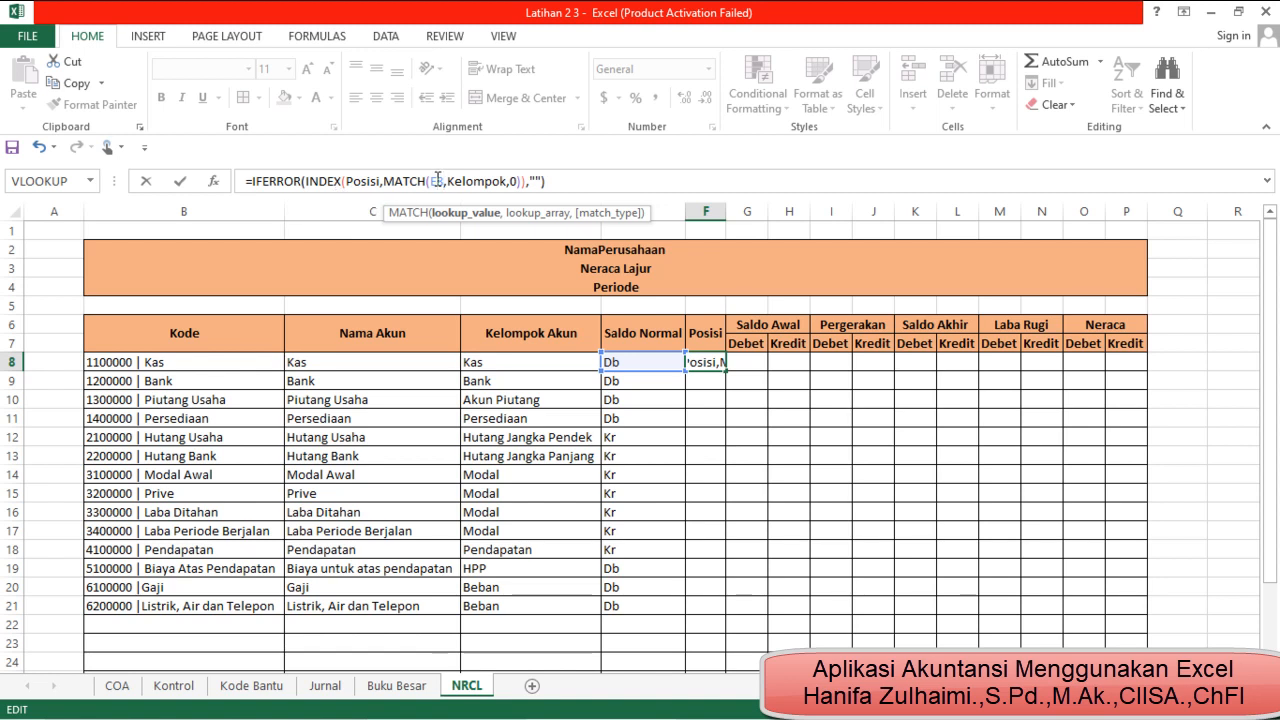
left_click(437, 180)
key("BackSpace")
type("d")
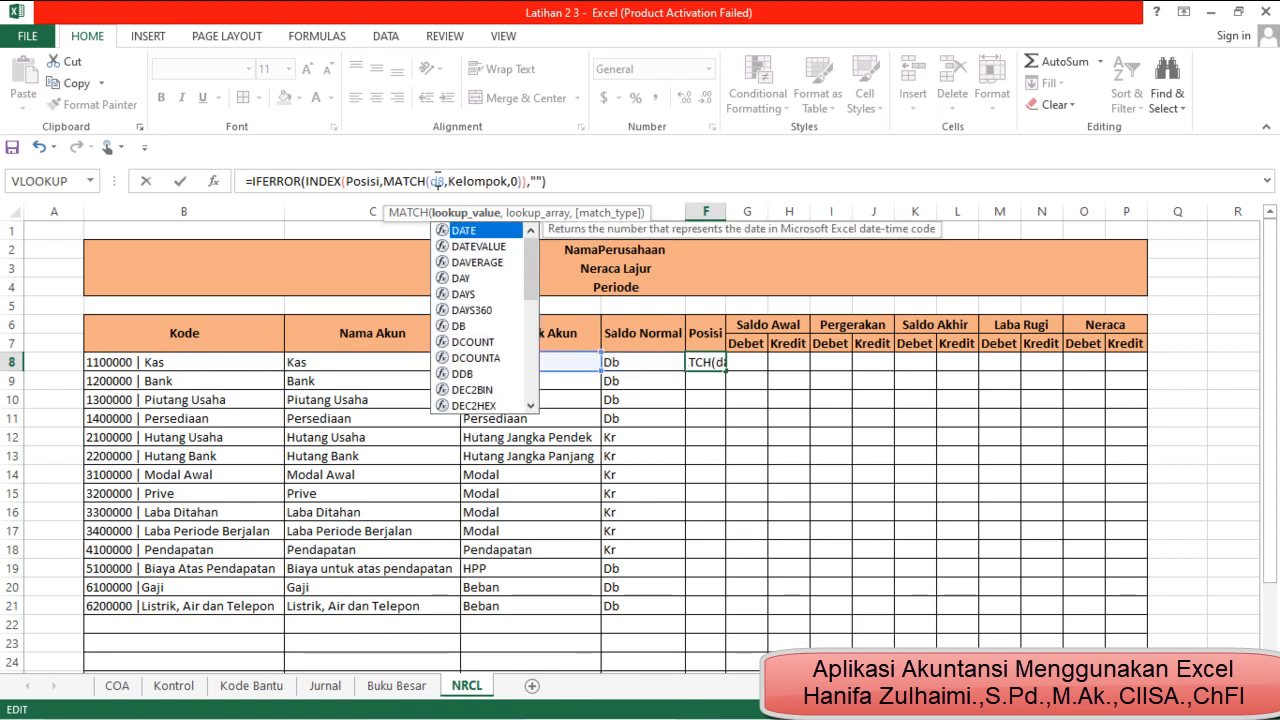
key("Return")
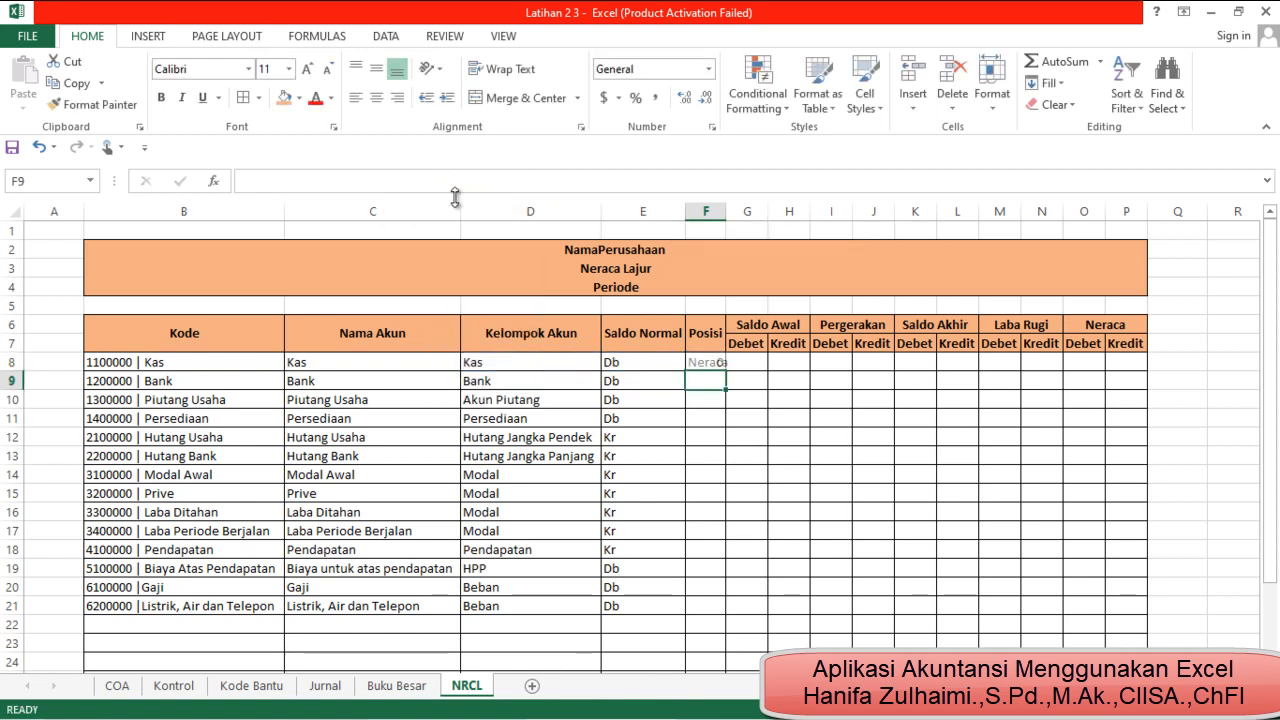
Fill the F8 formula down the Posisi column and autofit the width of column F to its contents
double_click(726, 212)
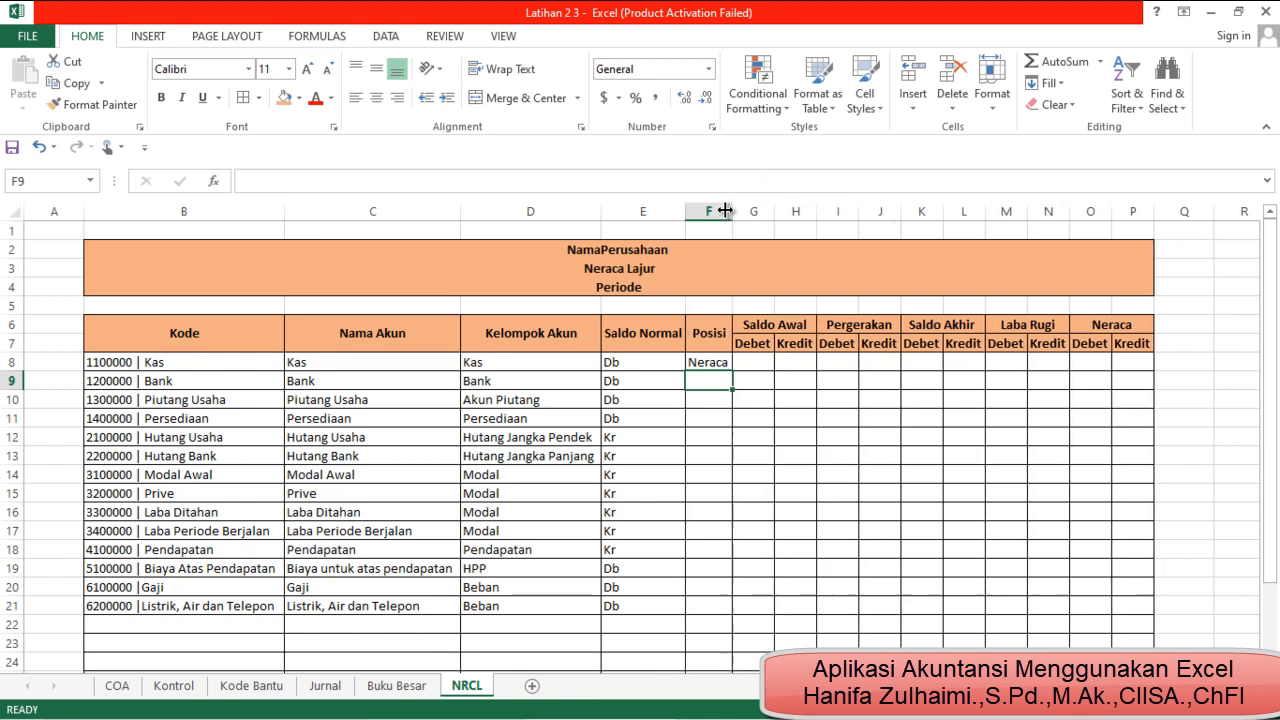
left_click(724, 366)
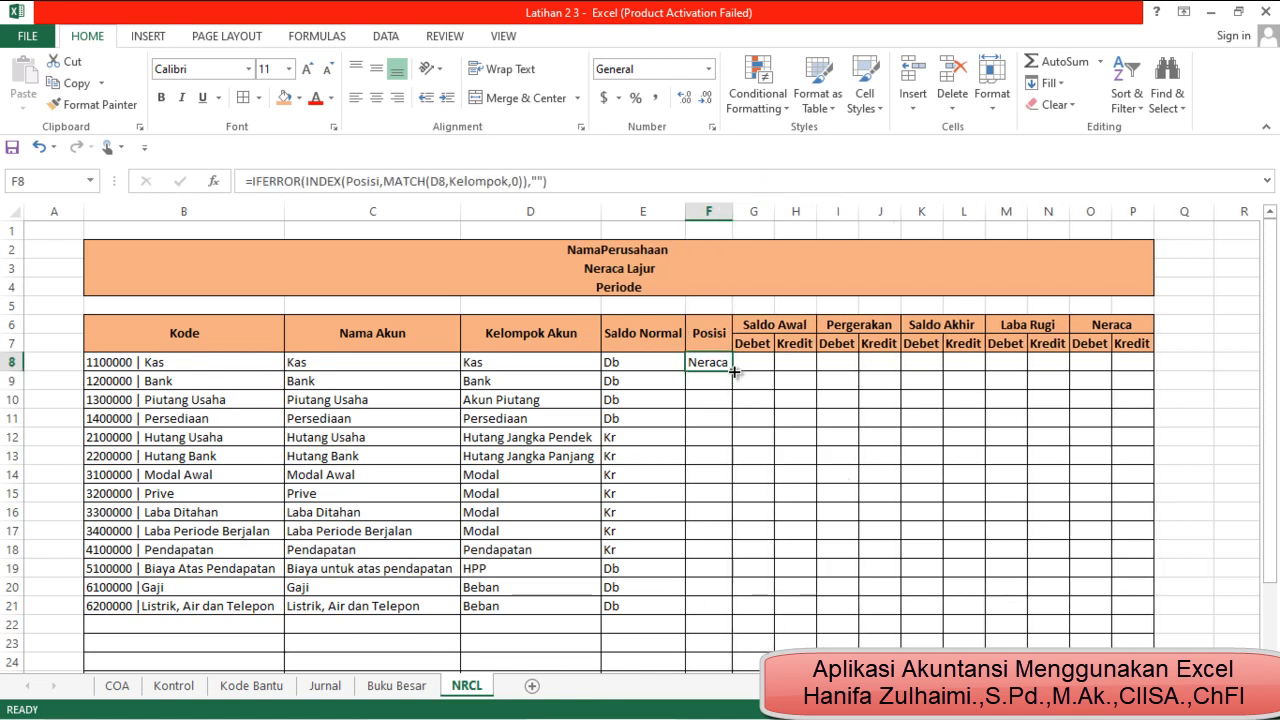
double_click(733, 371)
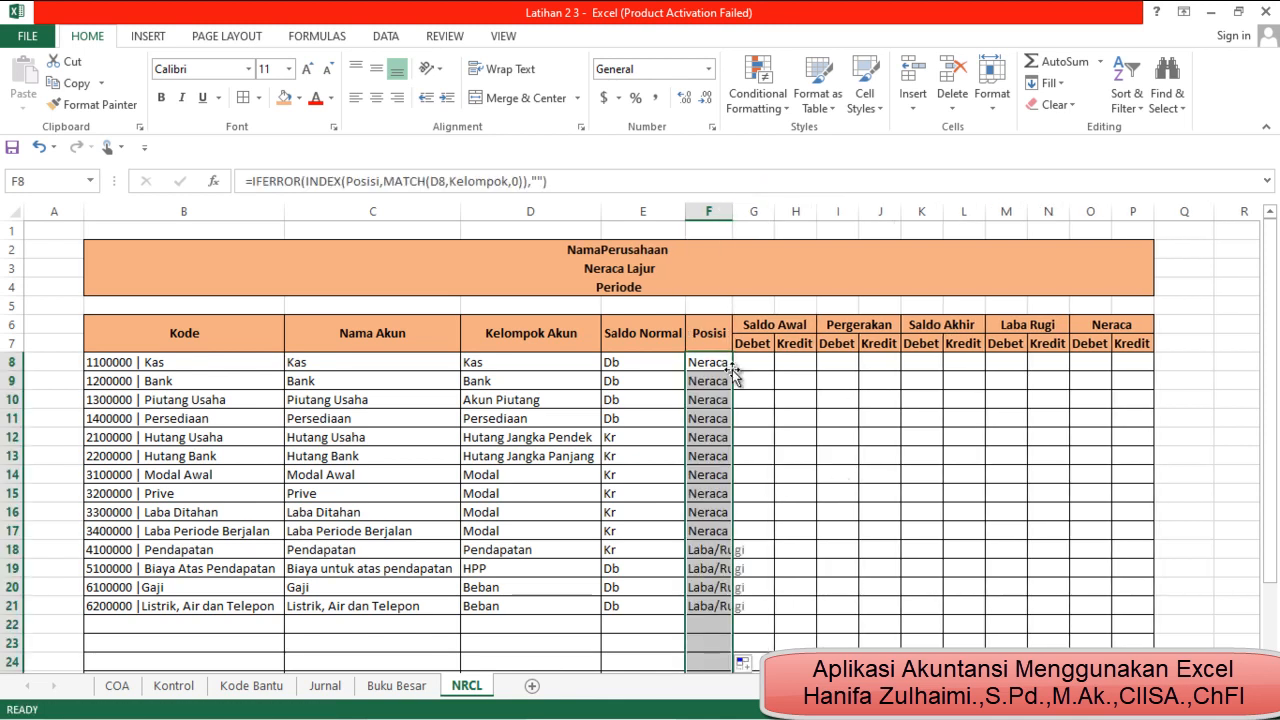
left_click(820, 532)
double_click(733, 212)
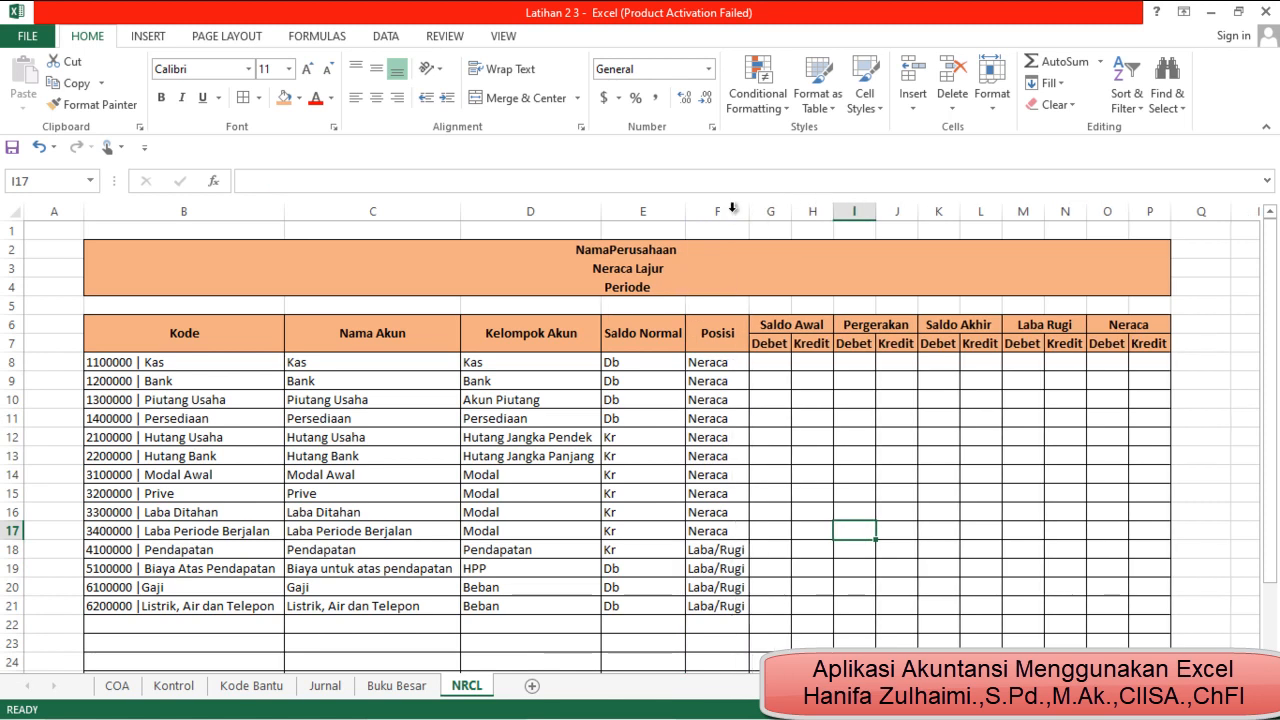
Check the Posisi entries in several rows and the group, name and code formulas of the listed accounts
left_click(710, 375)
left_click(737, 531)
left_click(727, 604)
left_click(545, 606)
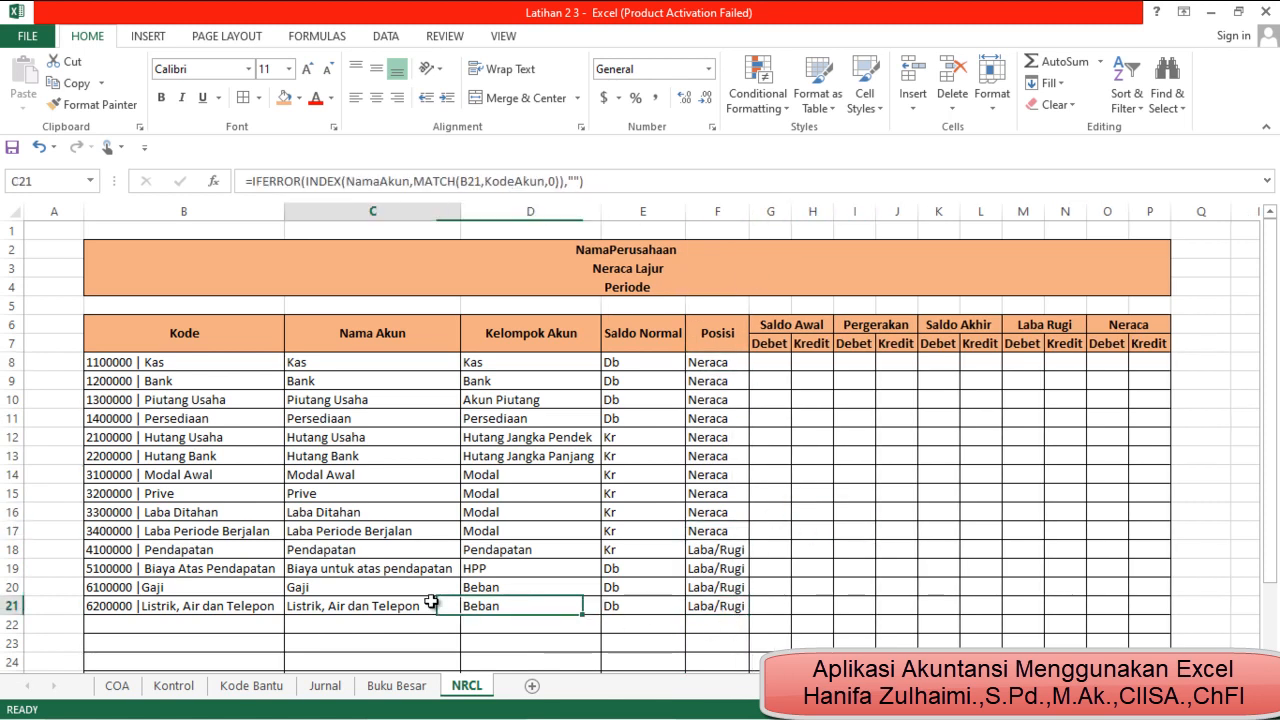
left_click(400, 606)
left_click(186, 601)
left_click(146, 431)
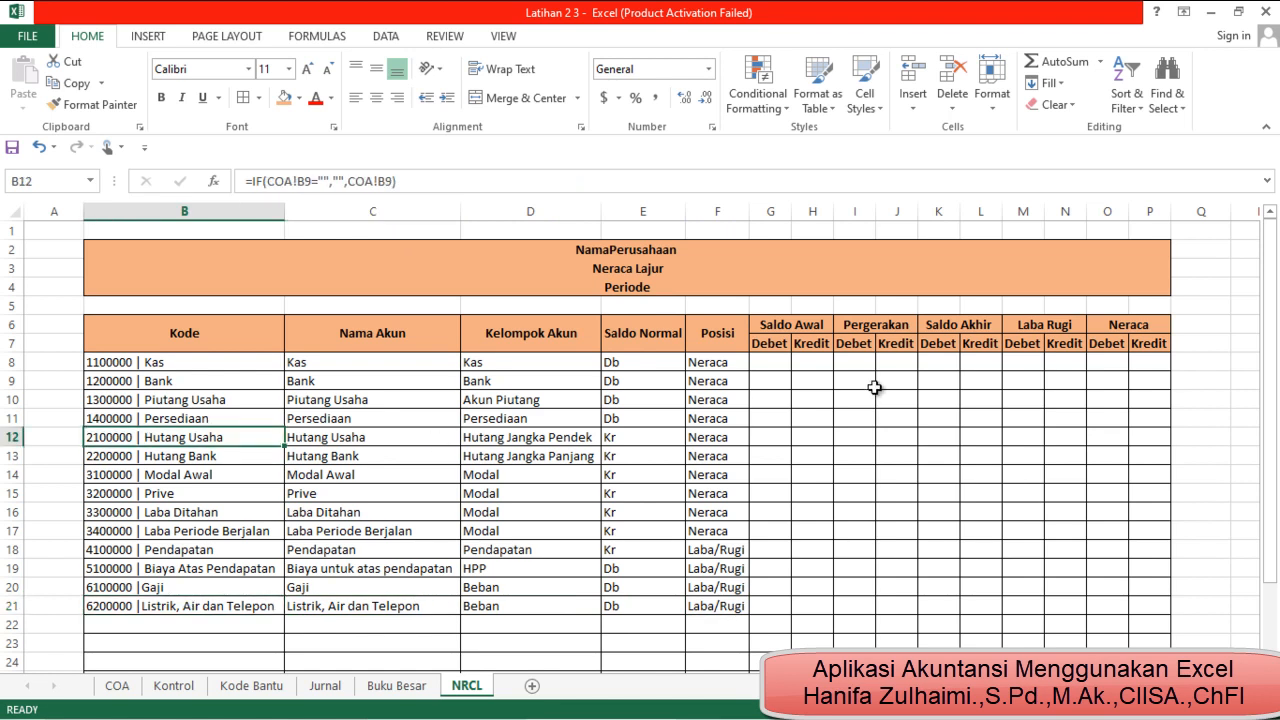
Select G8 under Saldo Awal Debet, review the Debet and Kredit balances on the COA sheet, and return to NRCL
left_click(765, 364)
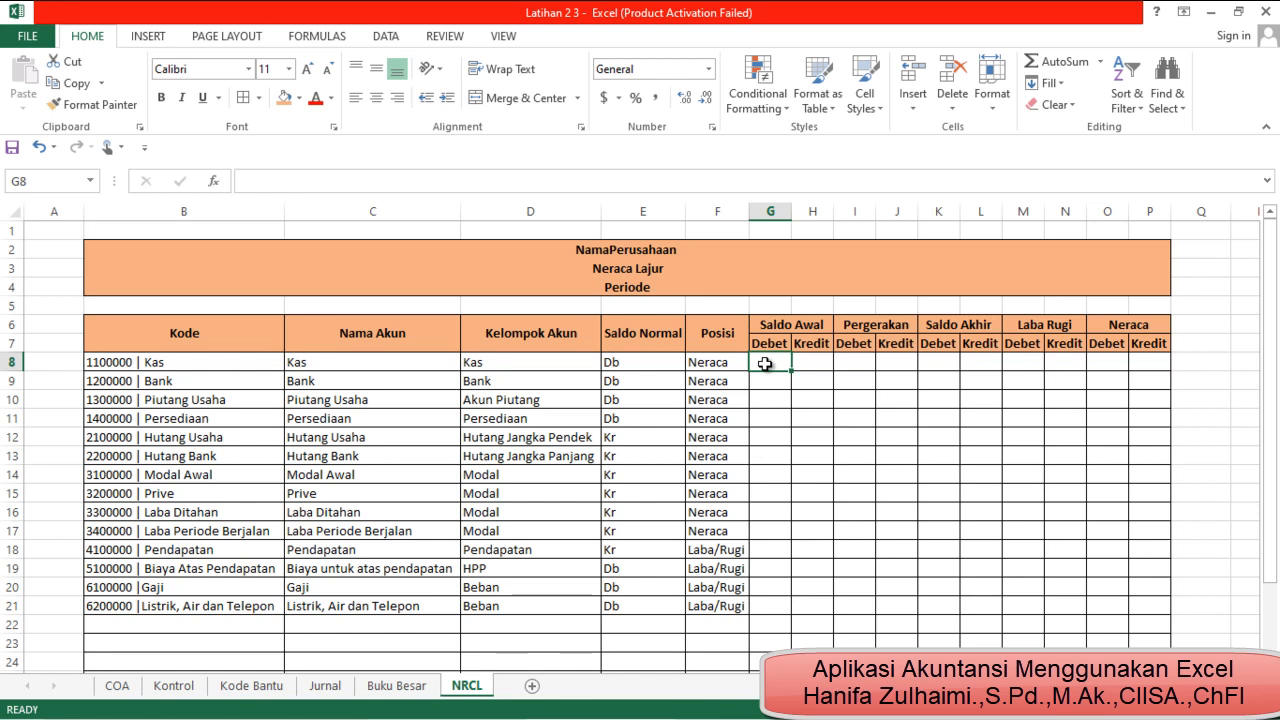
left_click(117, 687)
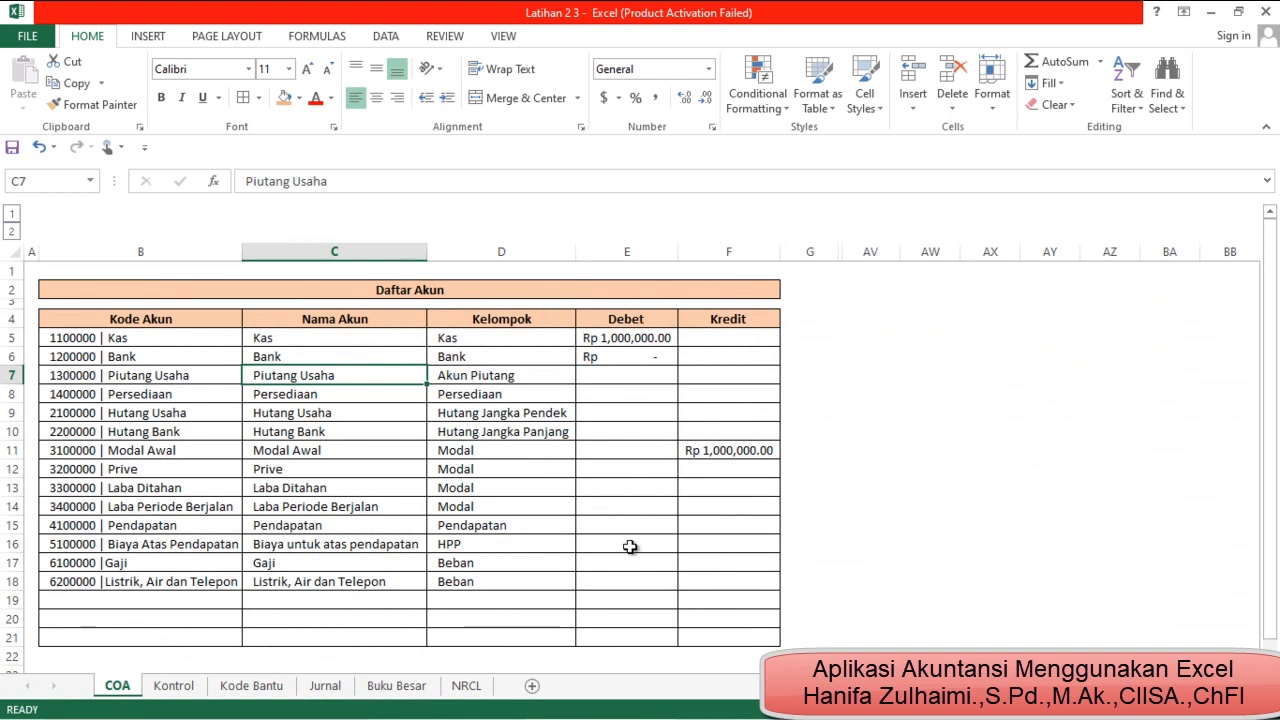
left_click(466, 686)
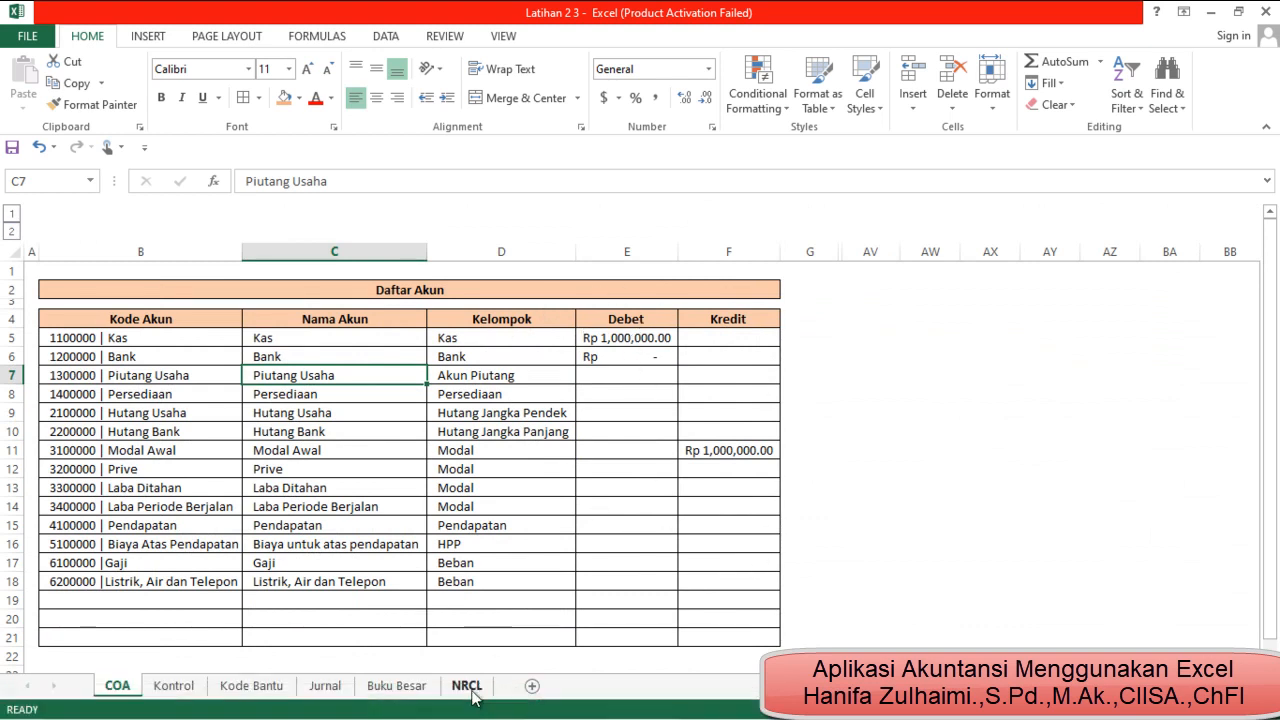
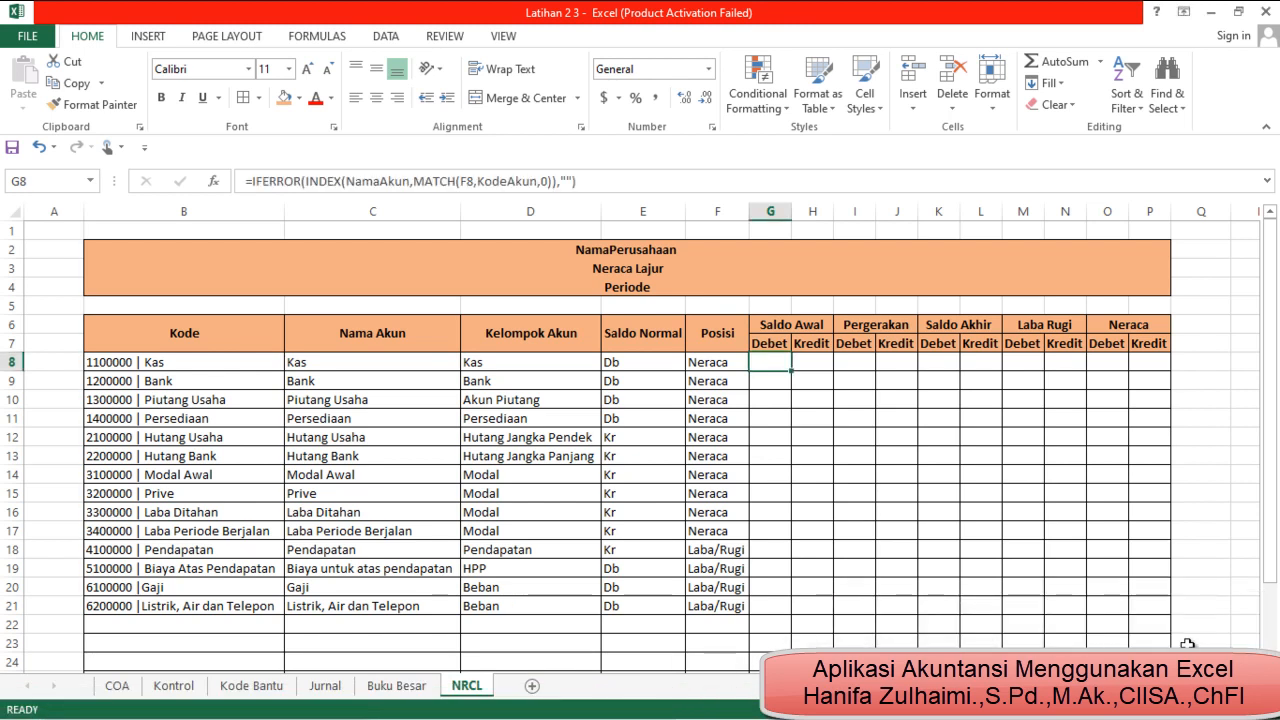
Copy the account name formula from C8 into G8 under Saldo Awal Debet
key("Left")
key("Left")
key("Left")
key("Left")
key("Left")
key("Right")
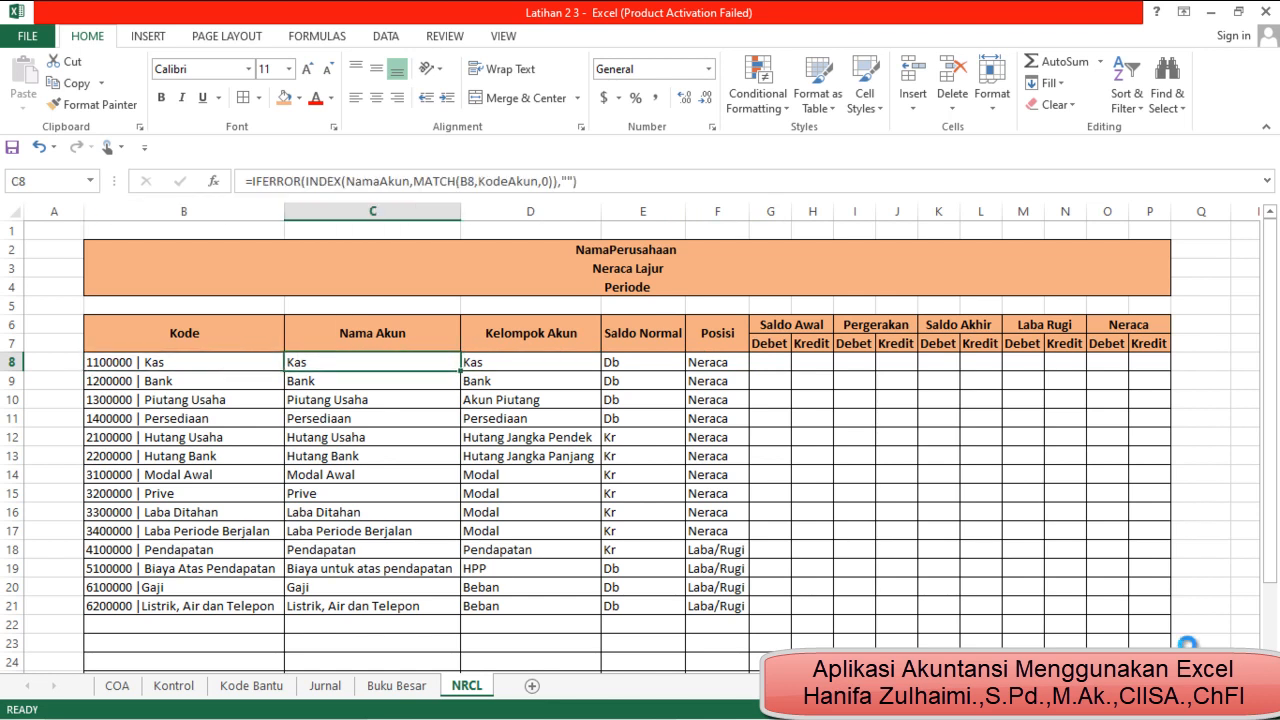
key("ctrl+c")
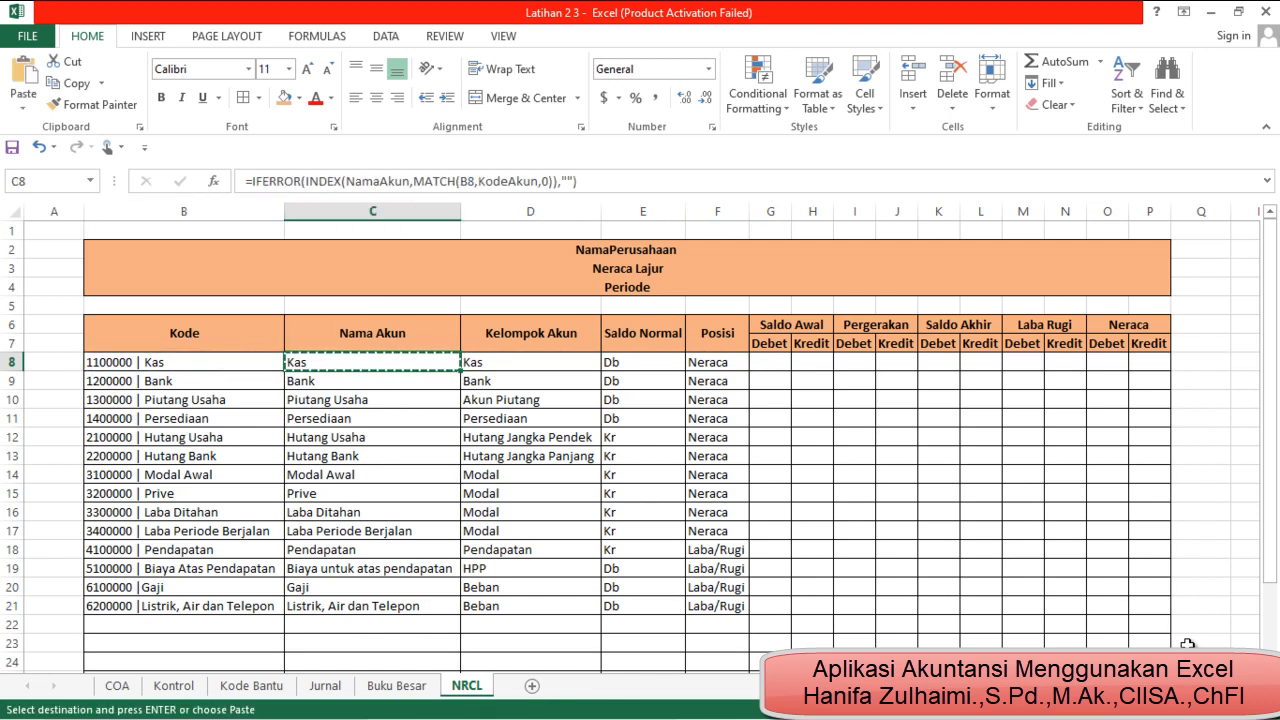
key("Right")
key("Right")
key("Right")
key("Right")
key("ctrl+v")
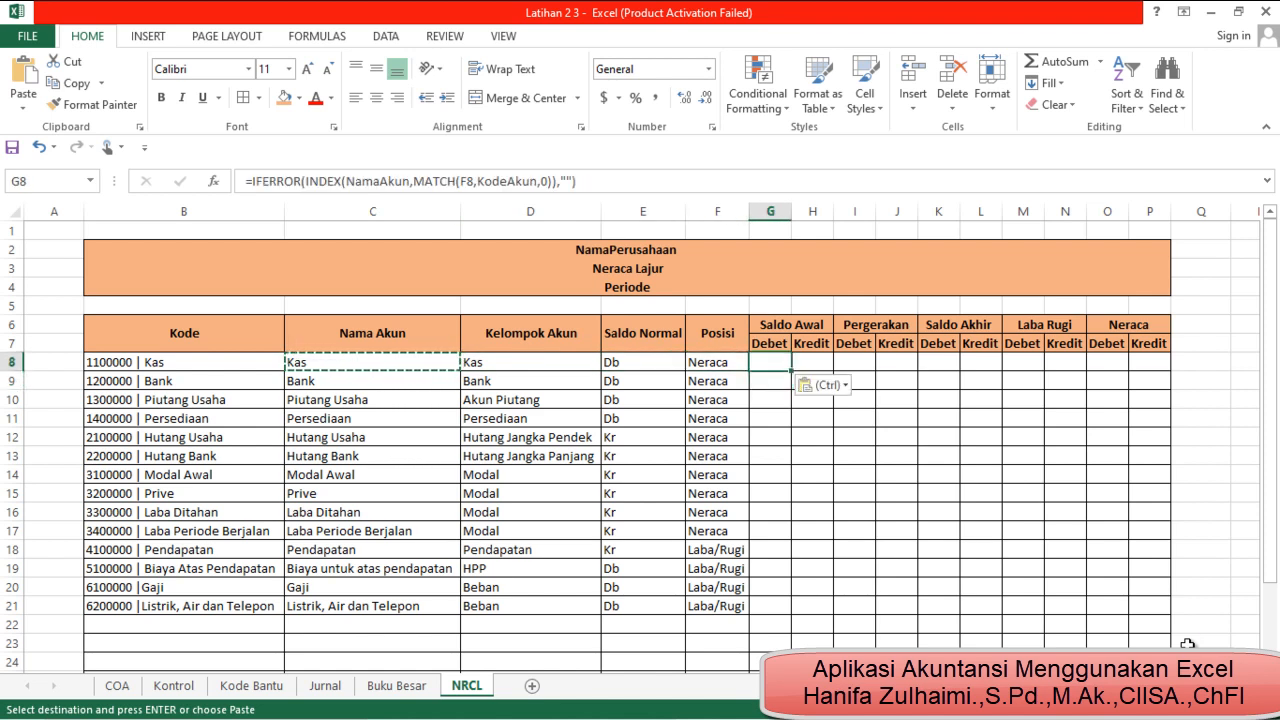
Replace the NamaAkun array in the G8 INDEX formula with the named range COA_Debet
left_click(408, 183)
key("BackSpace")
key("BackSpace")
key("BackSpace")
key("BackSpace")
key("BackSpace")
key("BackSpace")
key("BackSpace")
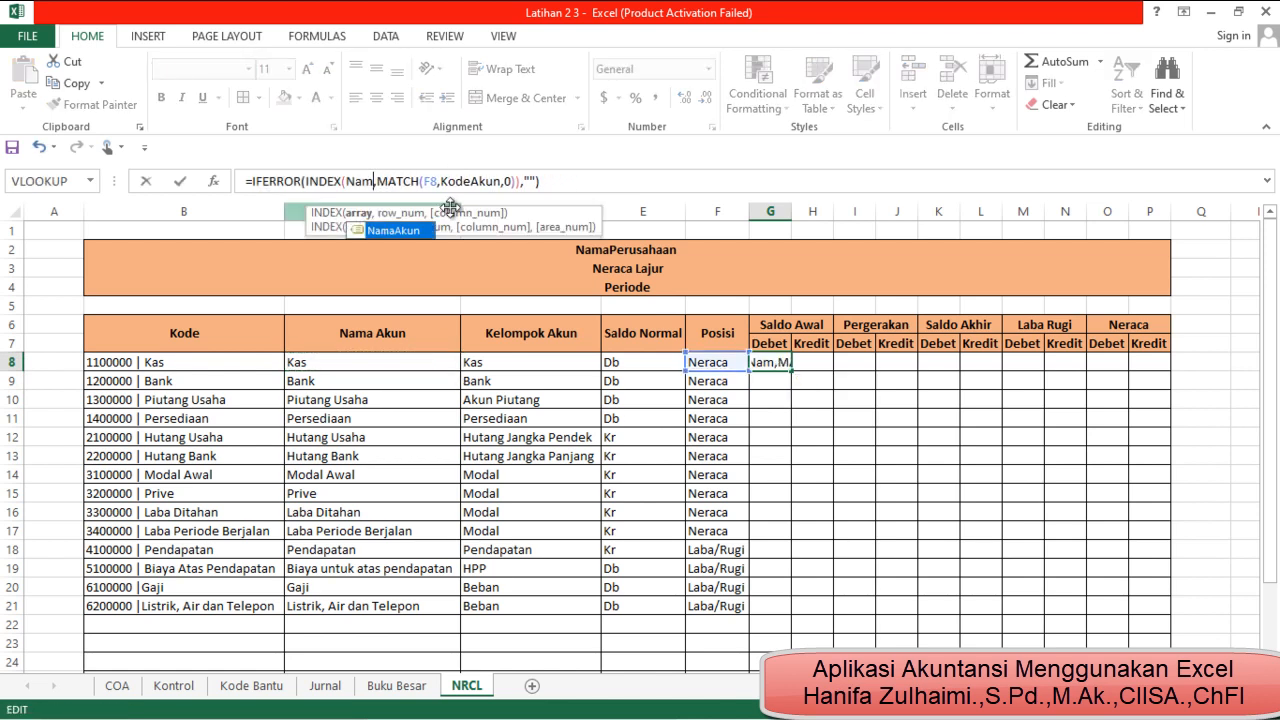
key("BackSpace")
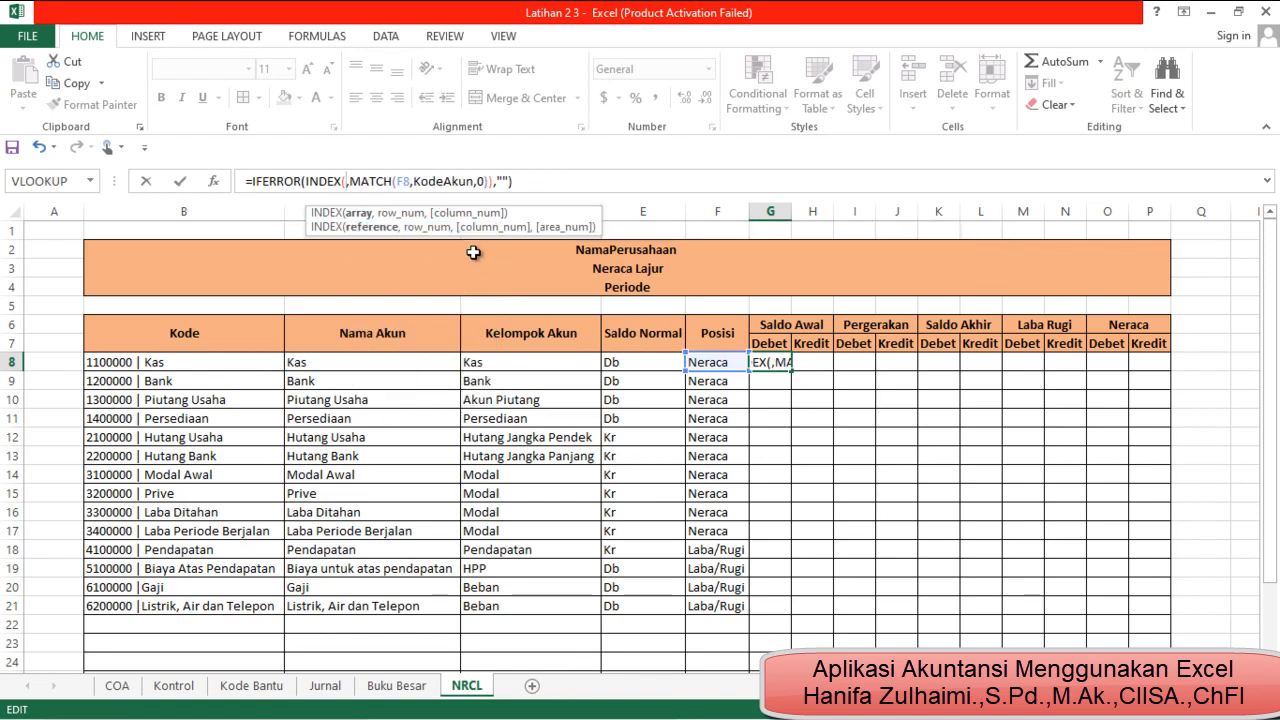
type("co")
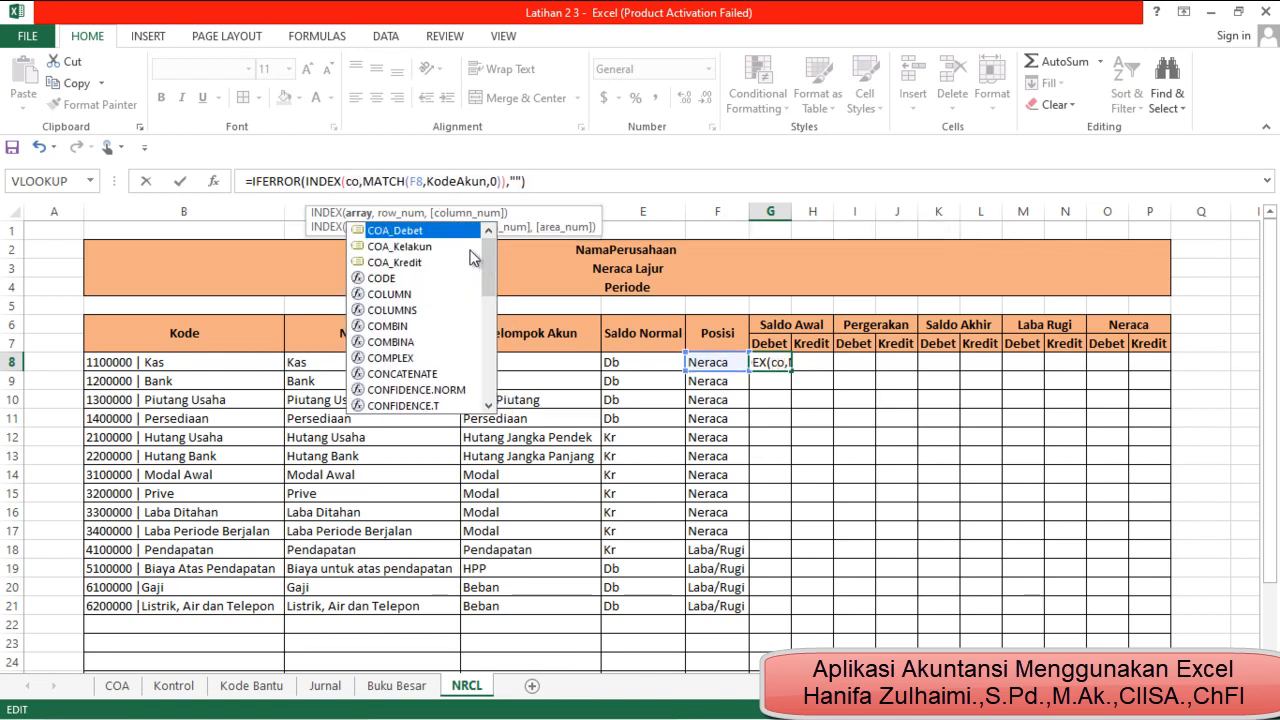
double_click(462, 232)
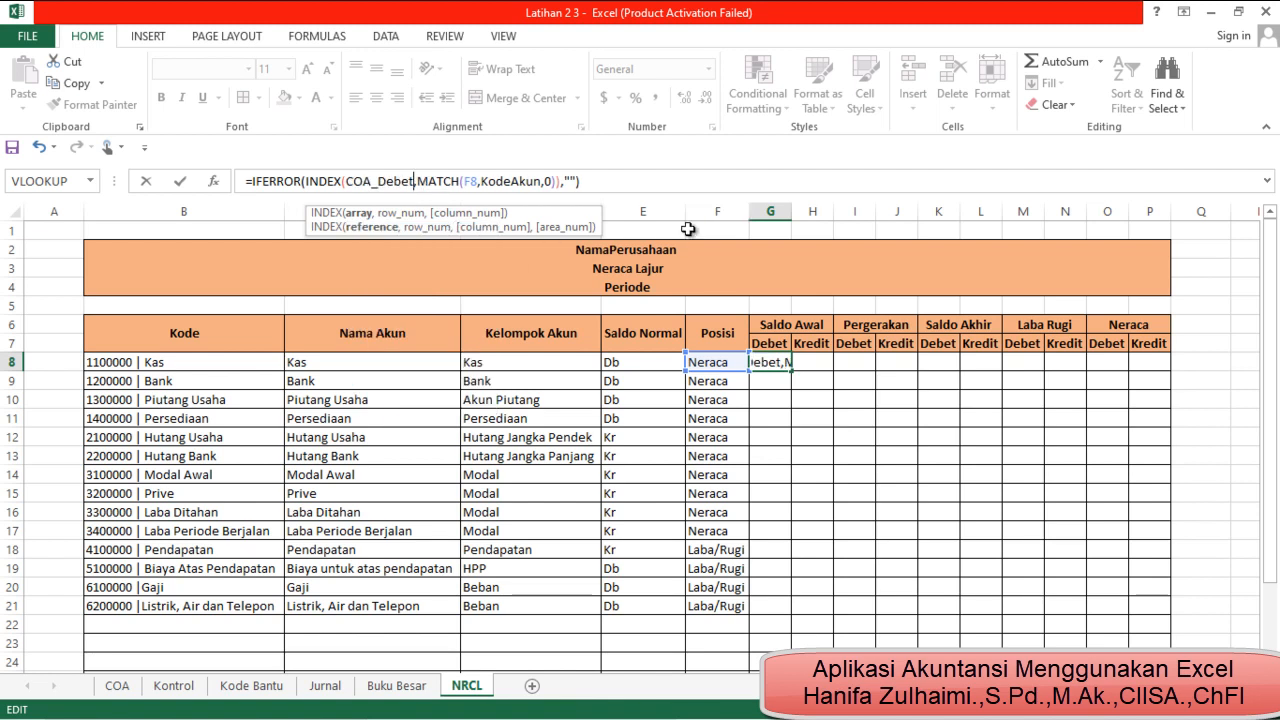
Change the MATCH lookup value to B8 to complete the G8 formula: =IFERROR(INDEX(COA_Debet,MATCH(B8,KodeAkun,0)),"")
left_click(478, 181)
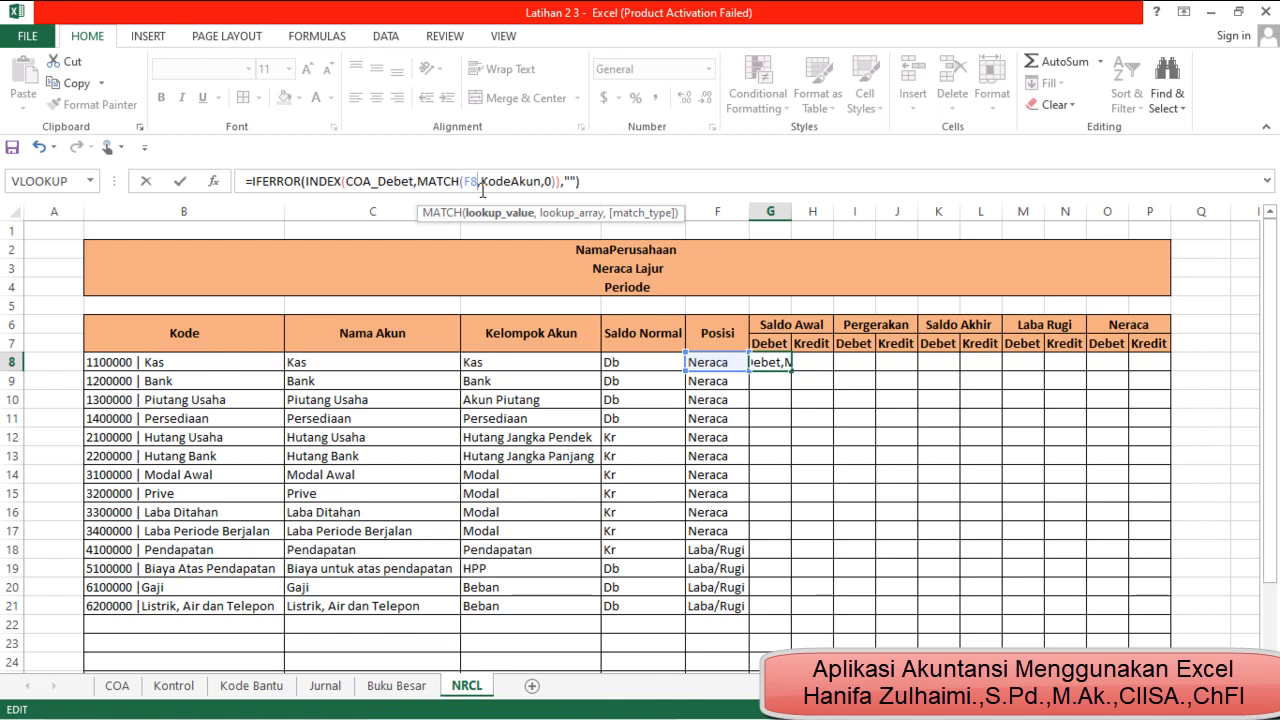
key("BackSpace")
key("BackSpace")
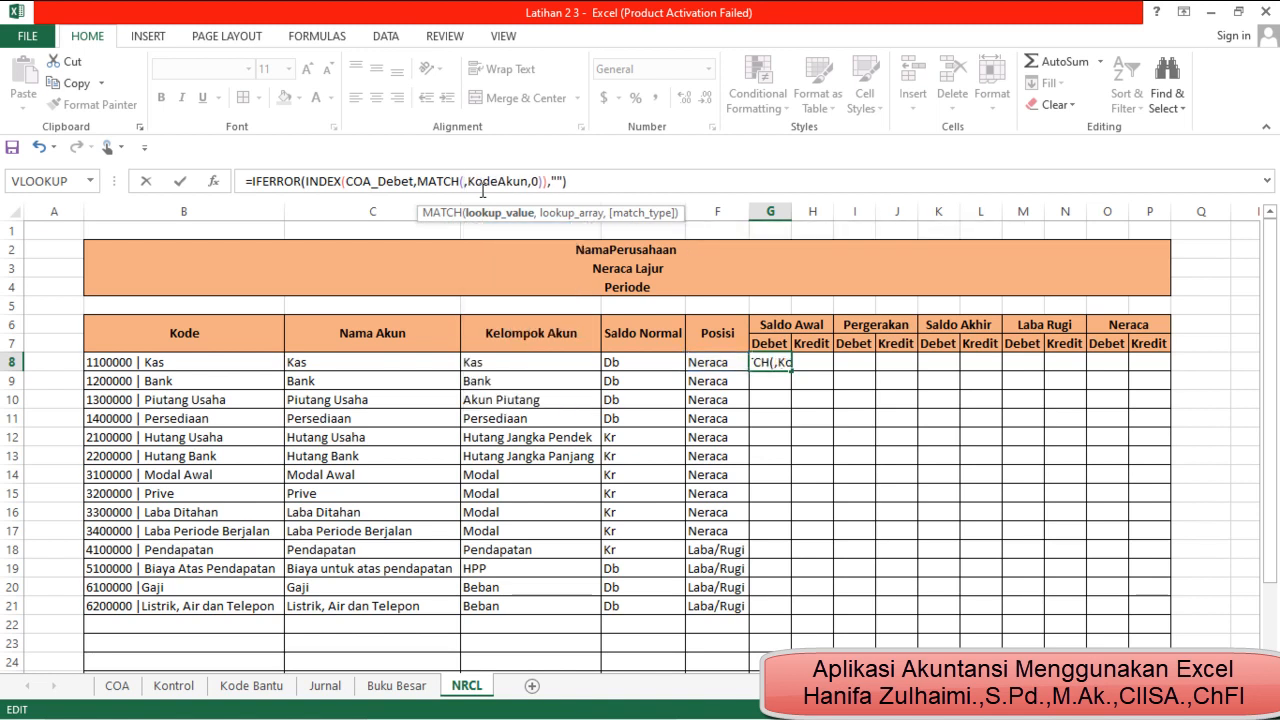
type("b8")
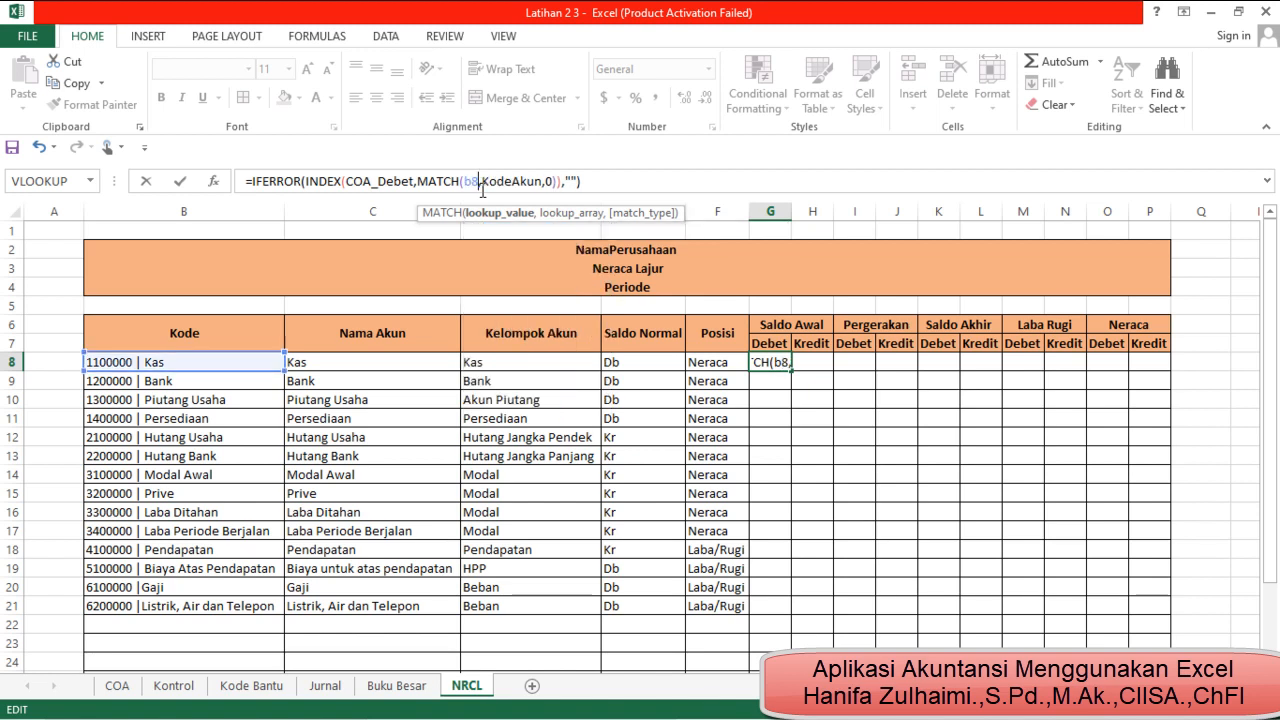
key("Return")
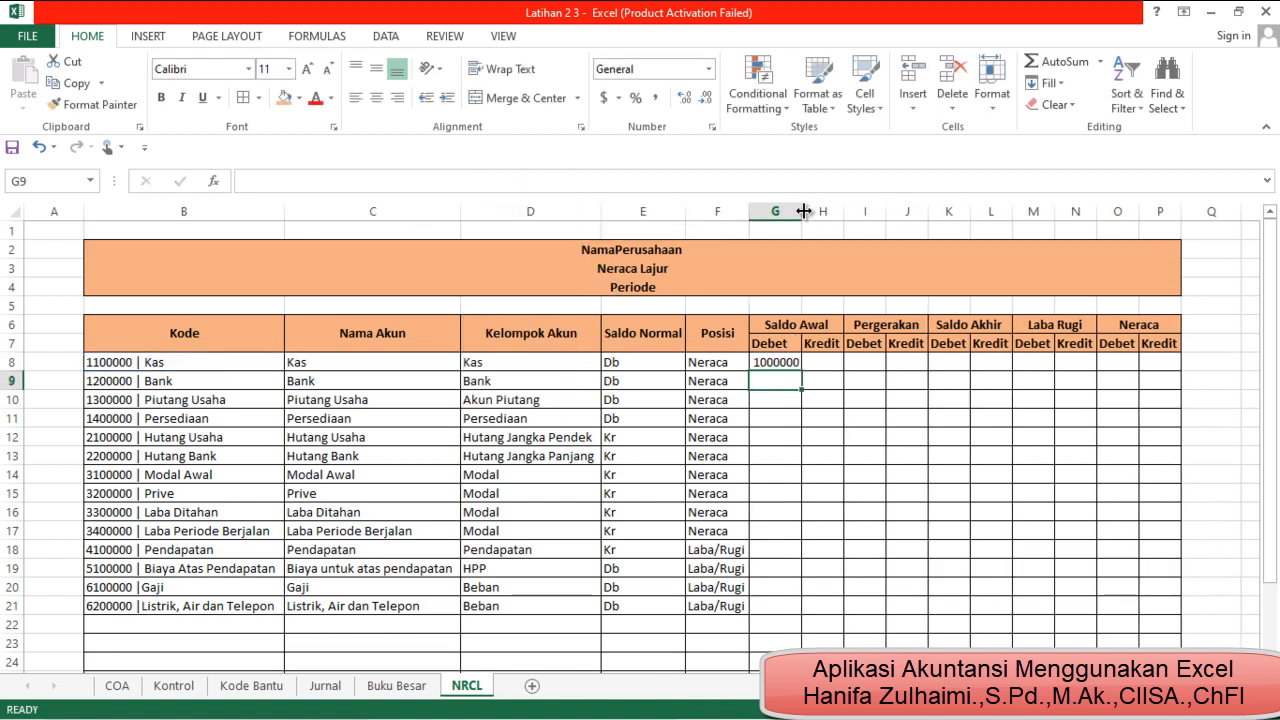
Copy the Debet formula from G8 into H8 under Saldo Awal Kredit
left_click(785, 363)
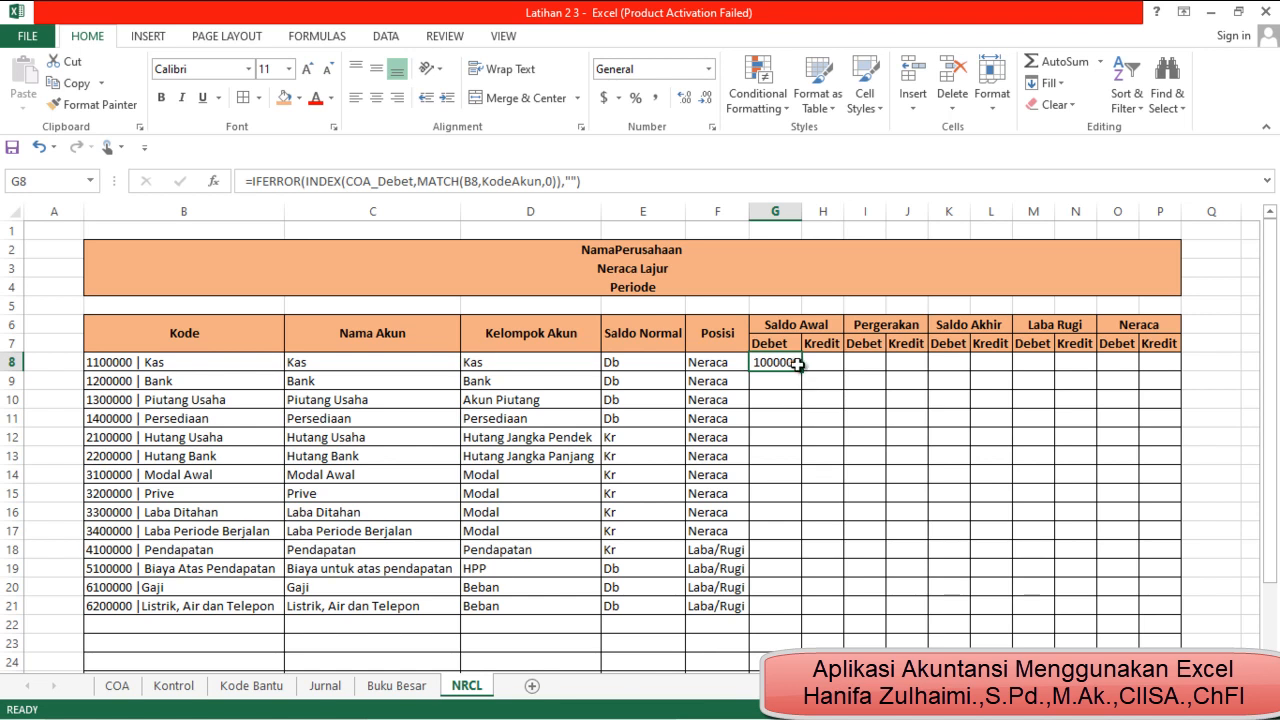
left_click(806, 360)
key("Left")
key("ctrl+c")
key("Right")
key("ctrl+v")
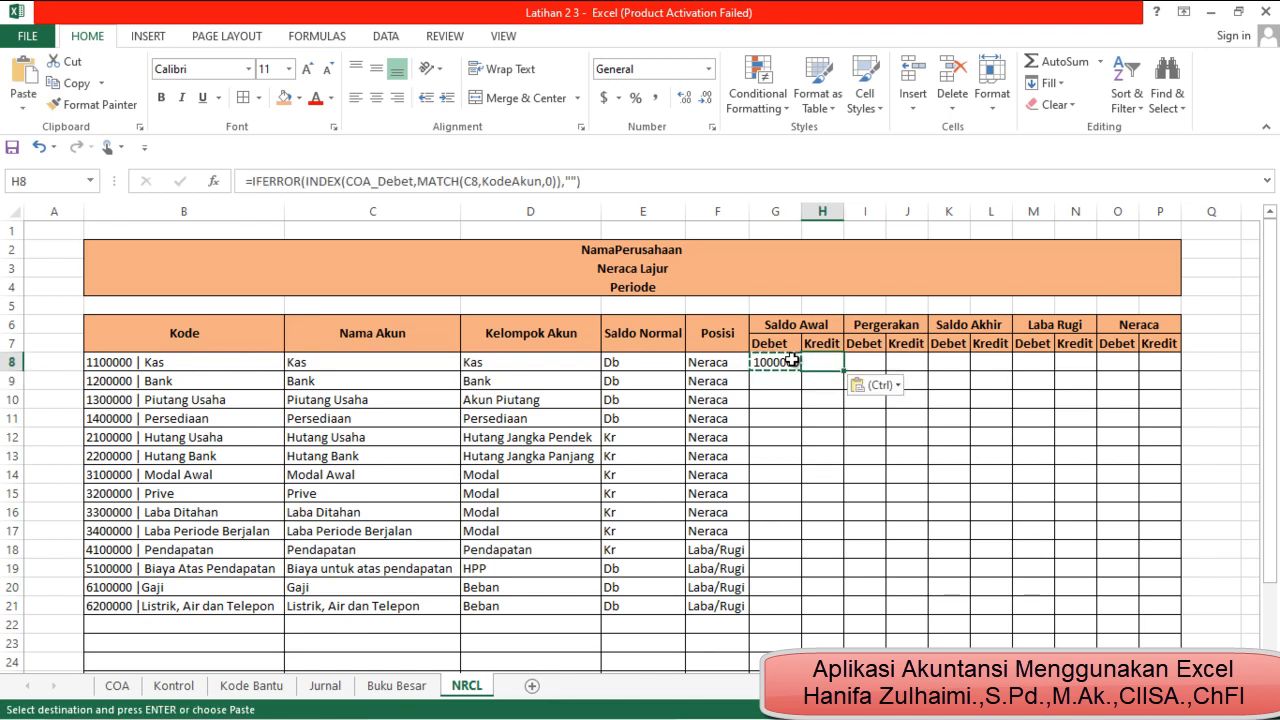
Replace the COA_Debet array in the H8 INDEX formula with the named range COA_Kredit
left_click(415, 181)
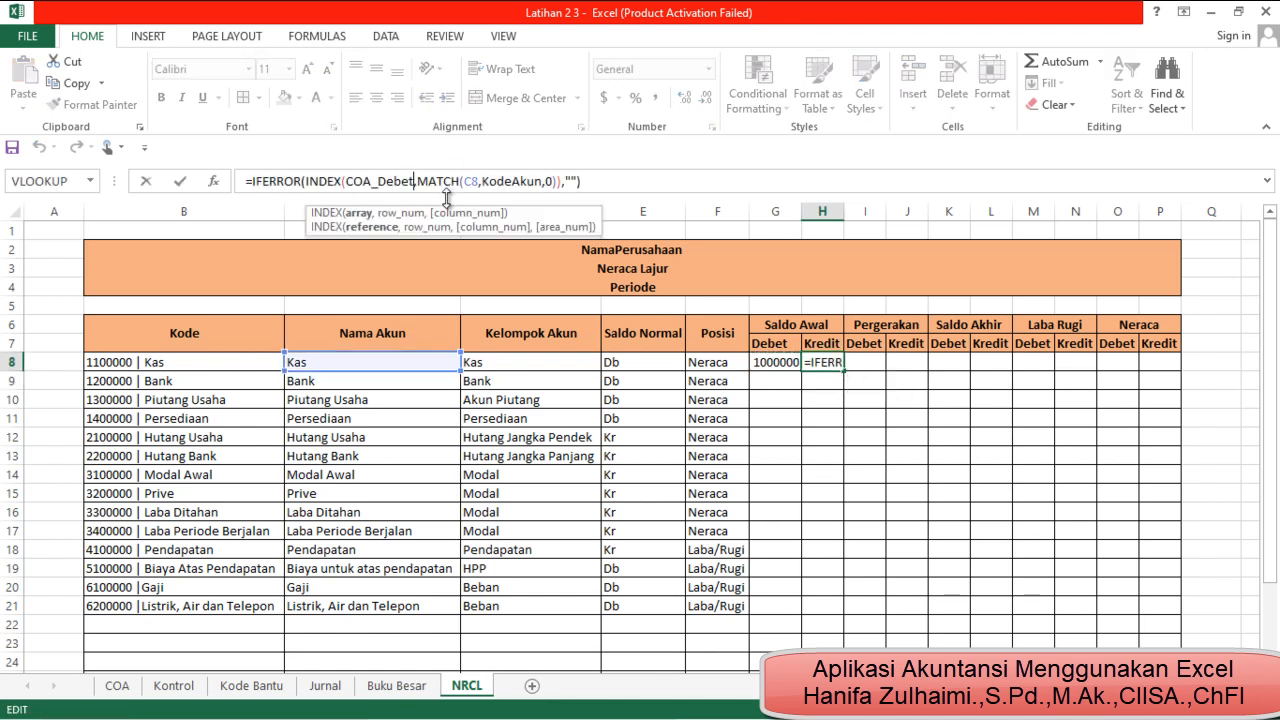
key("BackSpace")
key("BackSpace")
key("BackSpace")
key("BackSpace")
key("BackSpace")
key("BackSpace")
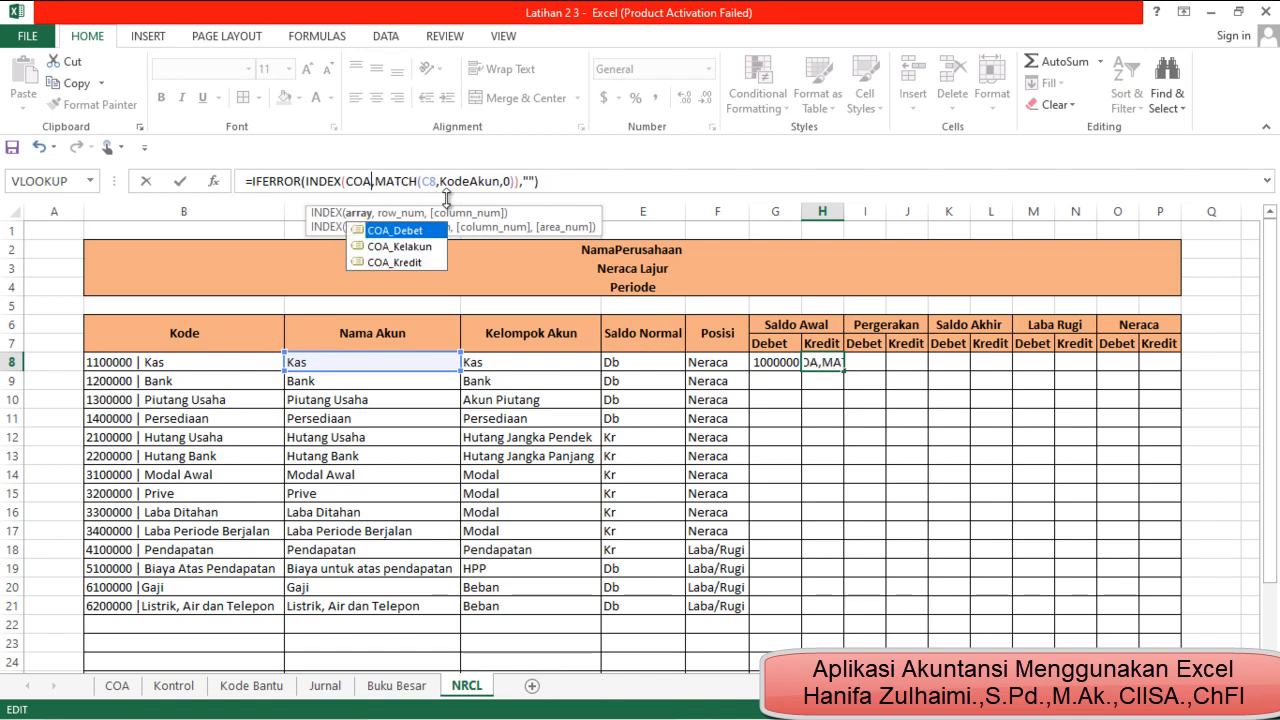
double_click(422, 258)
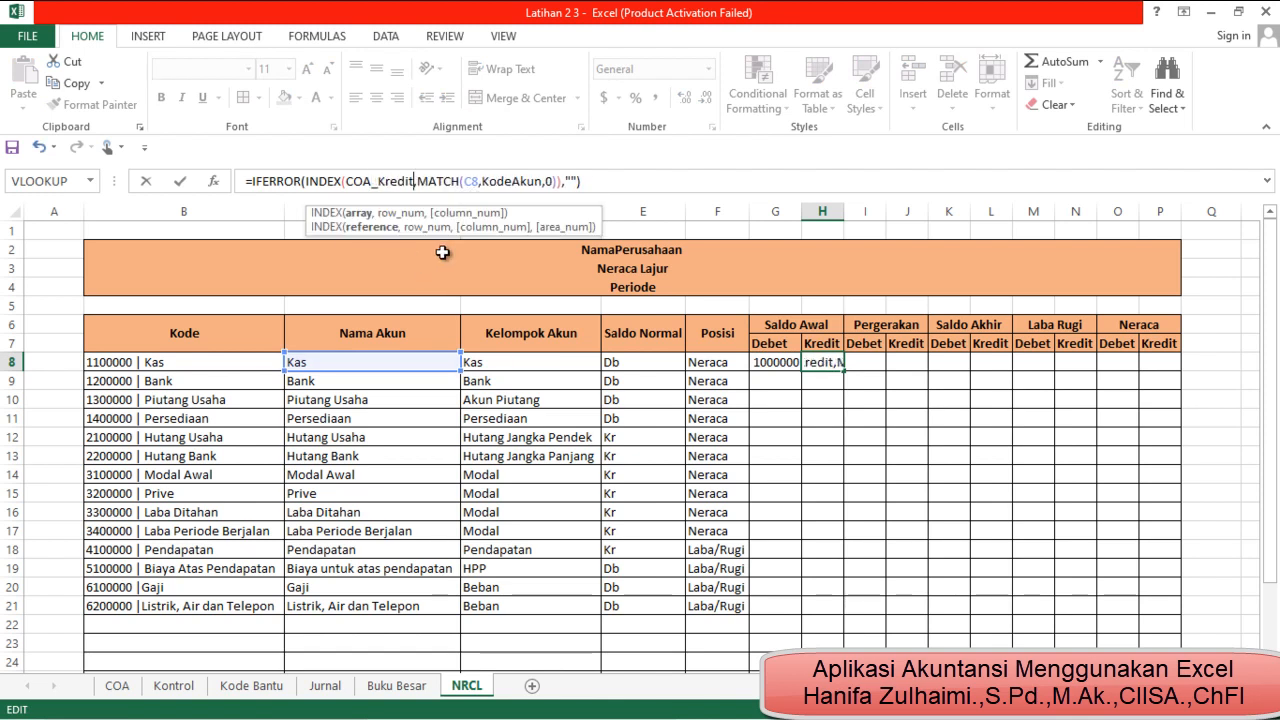
Change the MATCH lookup value to B8 to complete the H8 formula: =IFERROR(INDEX(COA_Kredit,MATCH(B8,KodeAkun,0)),"")
left_click(477, 181)
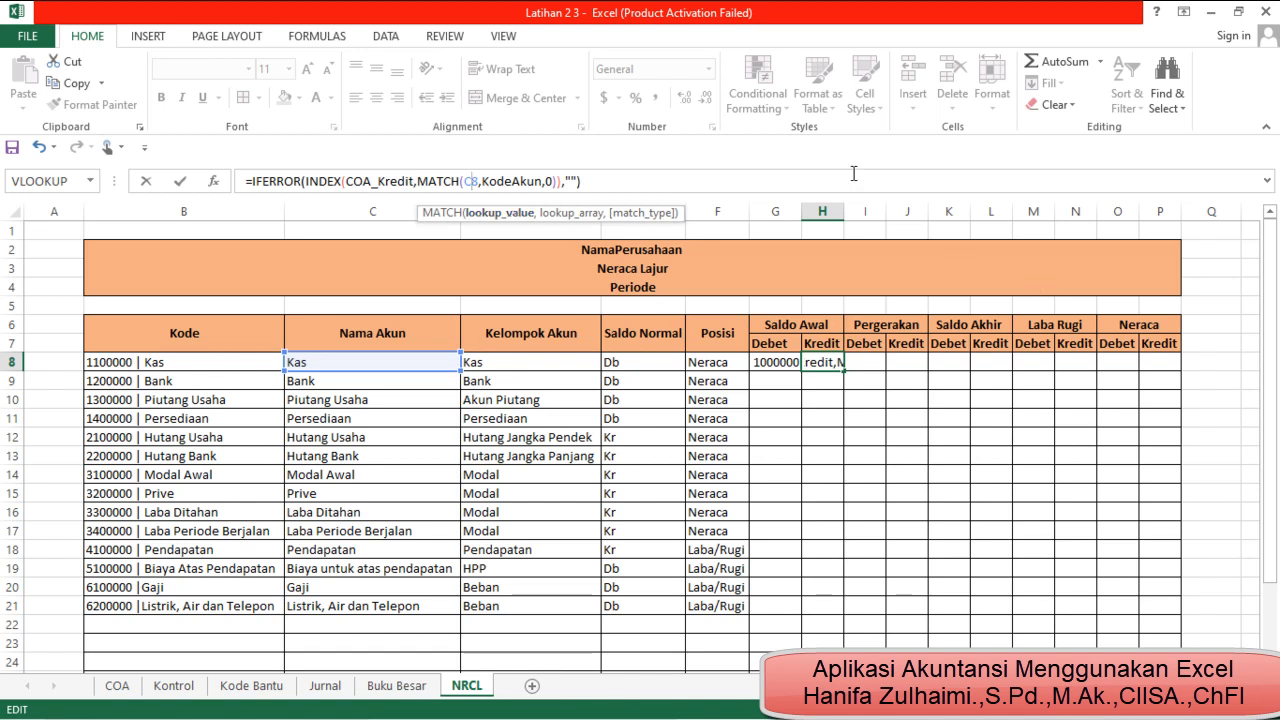
key("BackSpace")
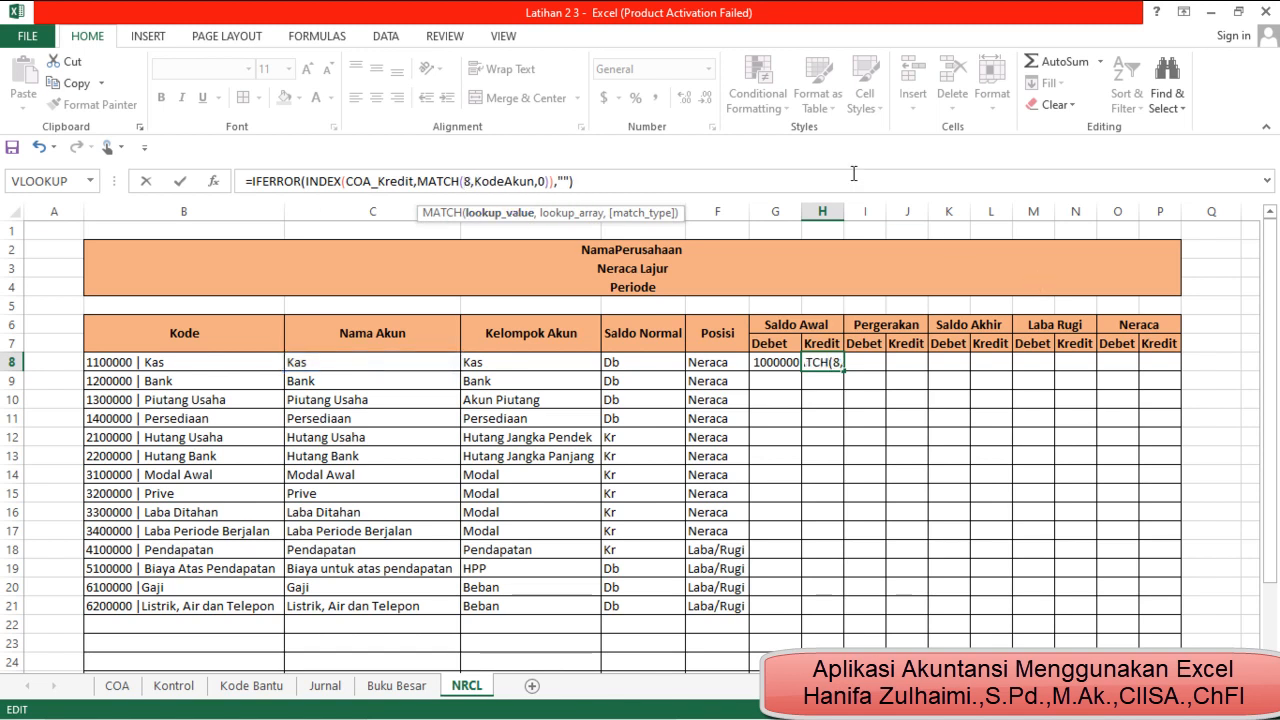
type("b")
key("Return")
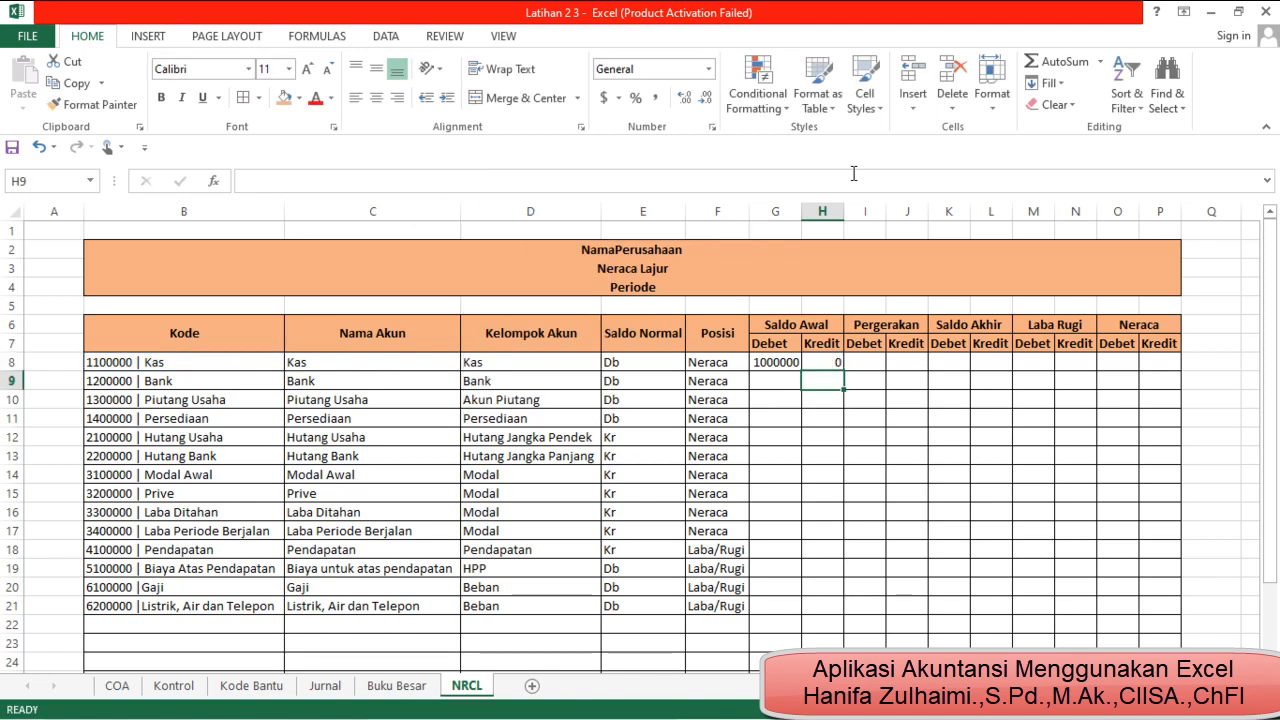
Fill the G8 and H8 formulas down the Saldo Awal columns and autofit the width of column H
left_click(786, 362)
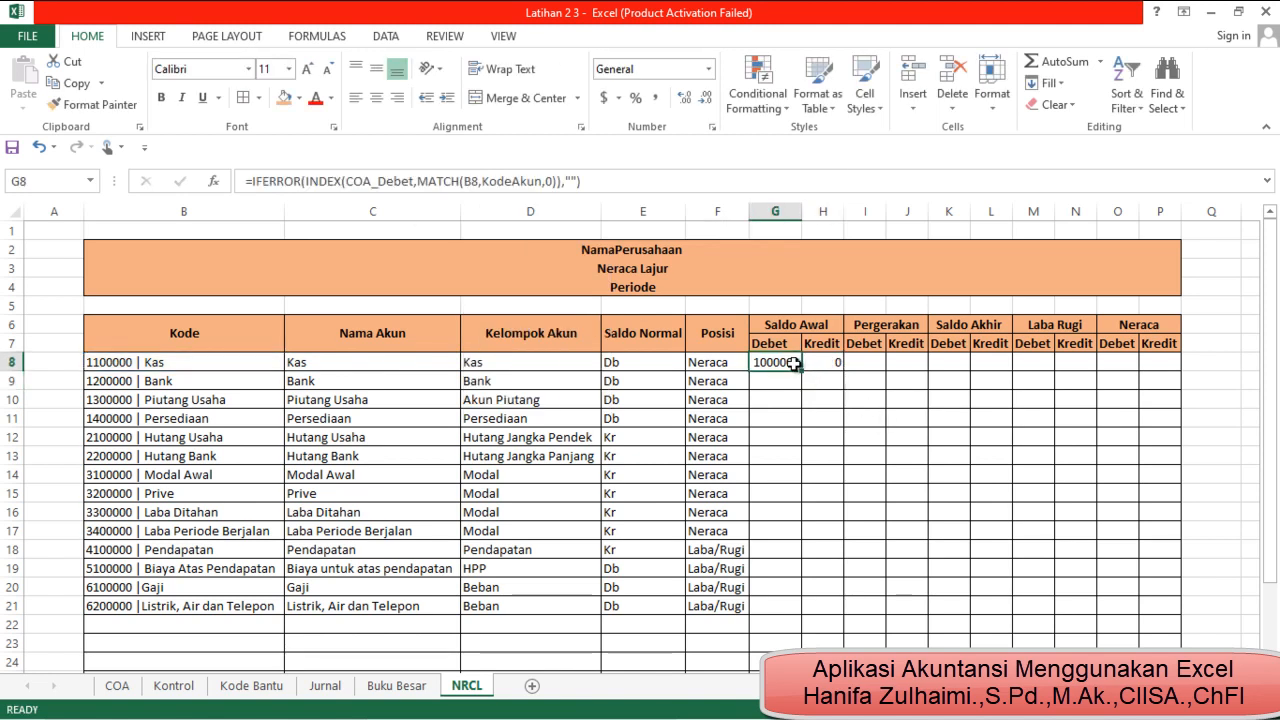
double_click(802, 373)
left_click(835, 365)
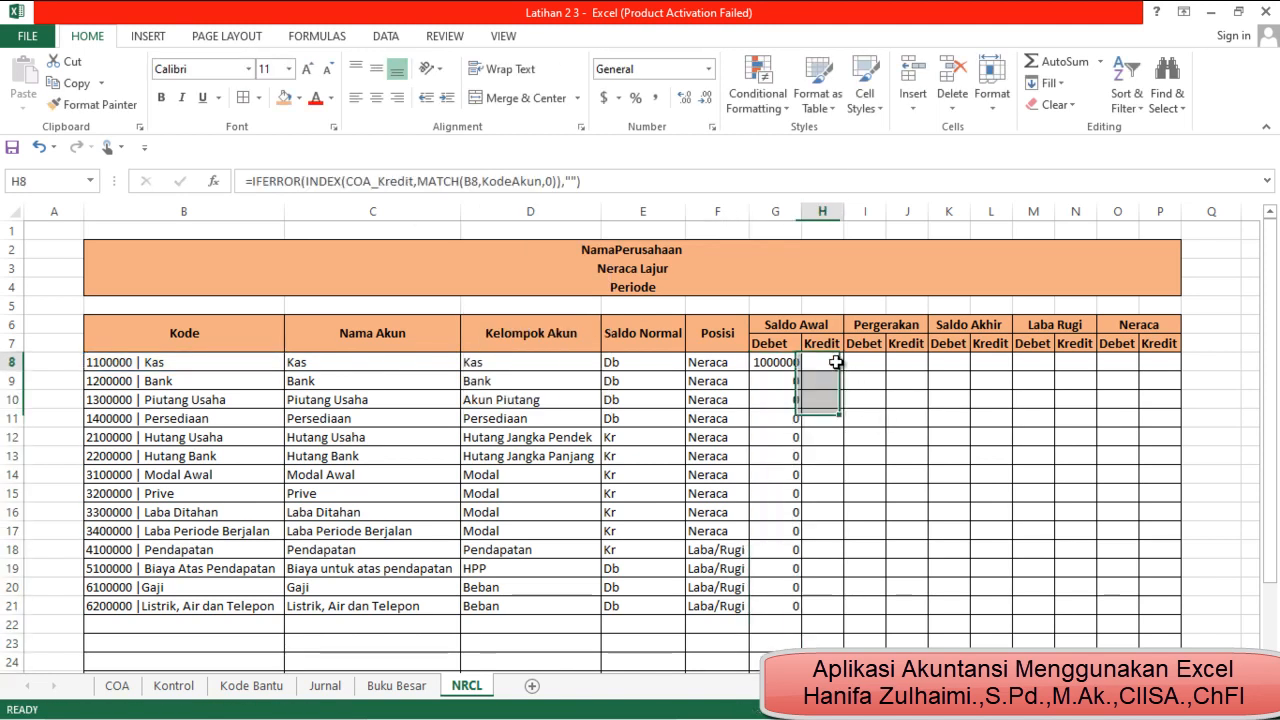
double_click(845, 370)
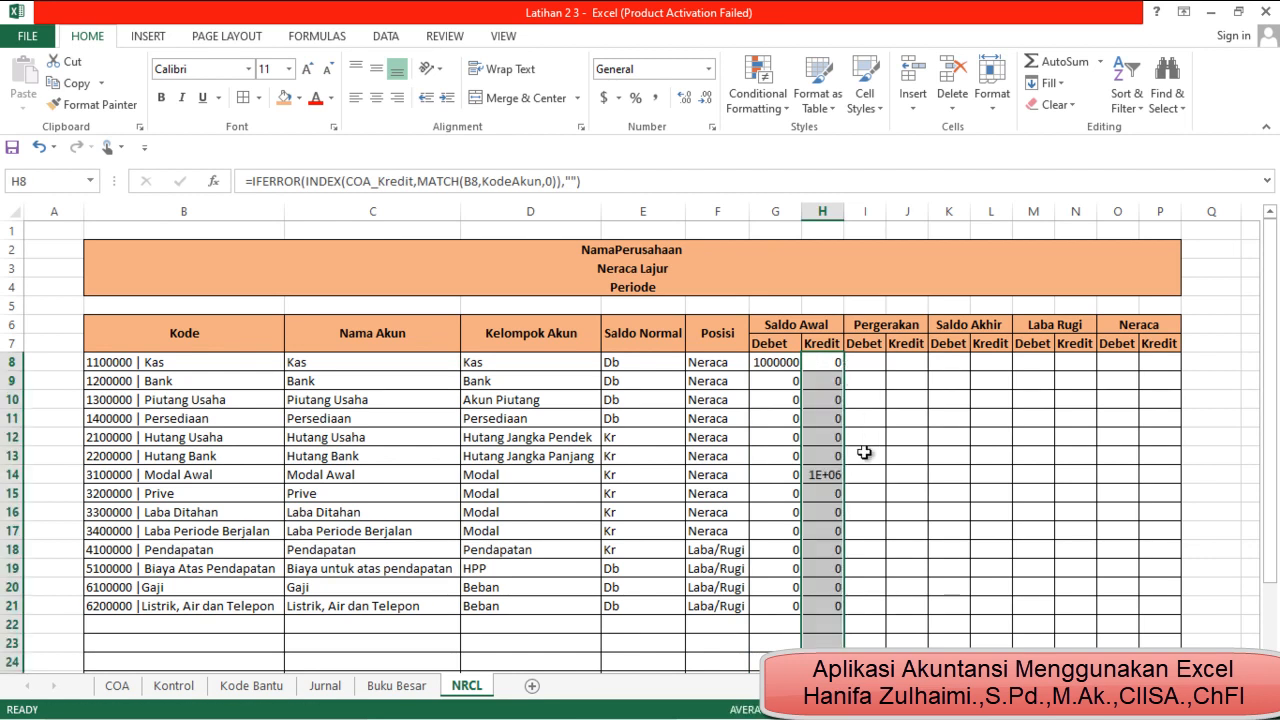
double_click(846, 216)
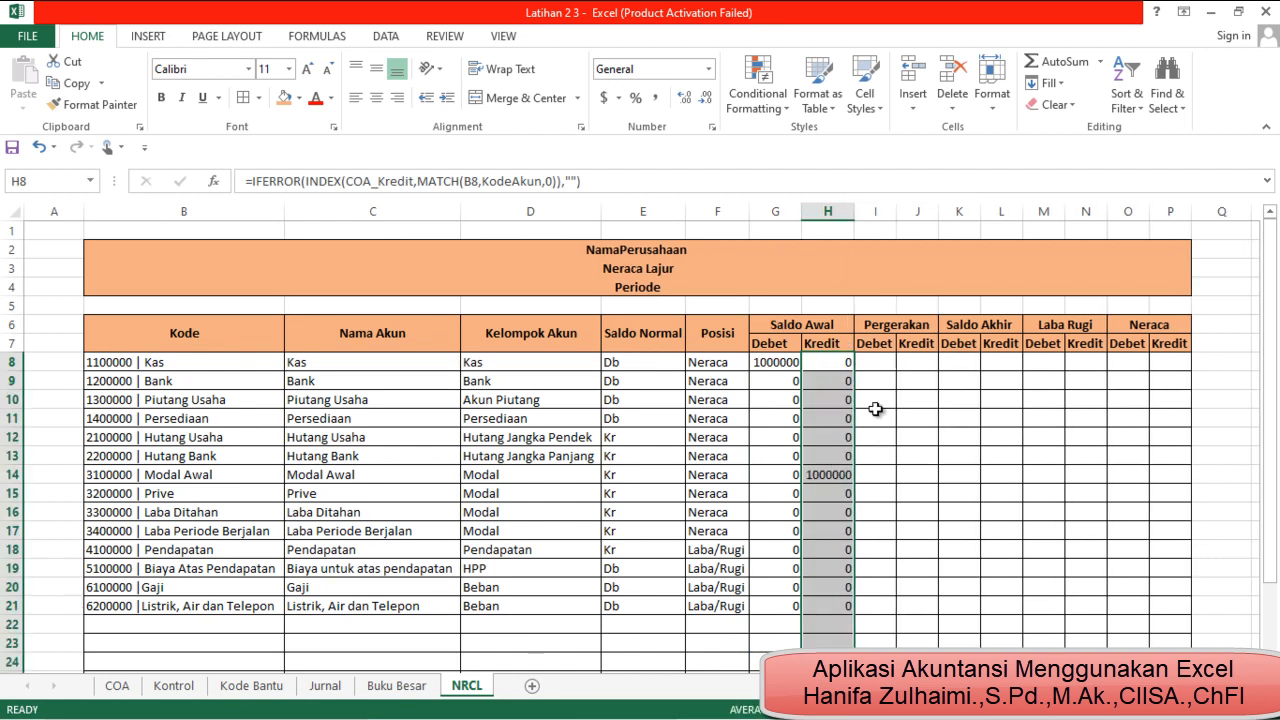
Apply the Accounting number format to columns G through P
left_click_drag(768, 213, 1158, 287)
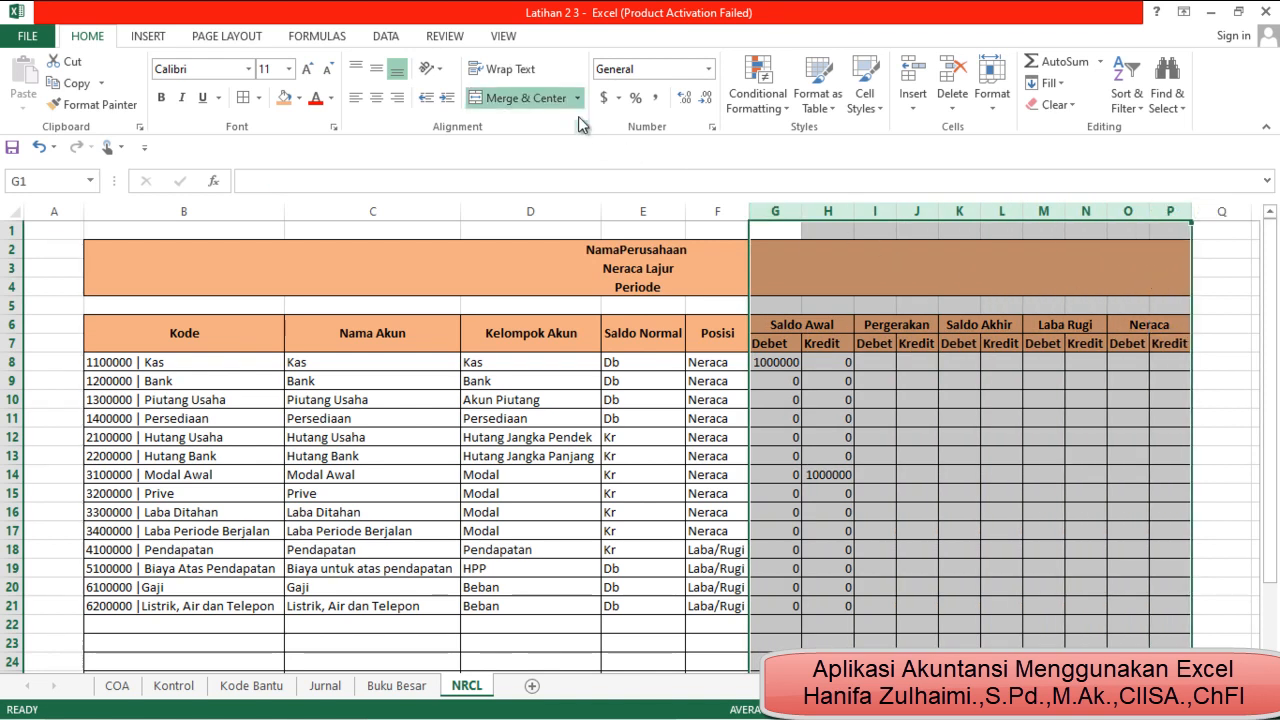
left_click(709, 70)
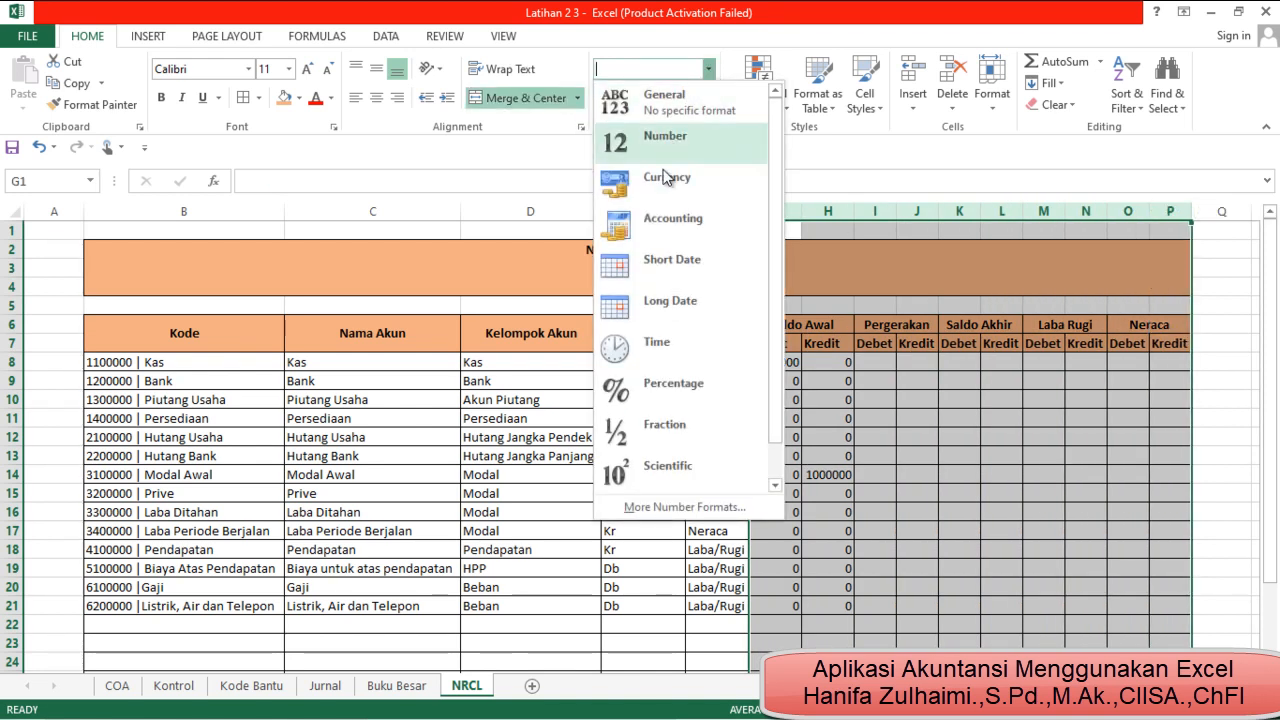
left_click(683, 228)
Set the accounting format of columns G through P to 0 decimal places with the Rp English (Indonesia) symbol
left_click(619, 100)
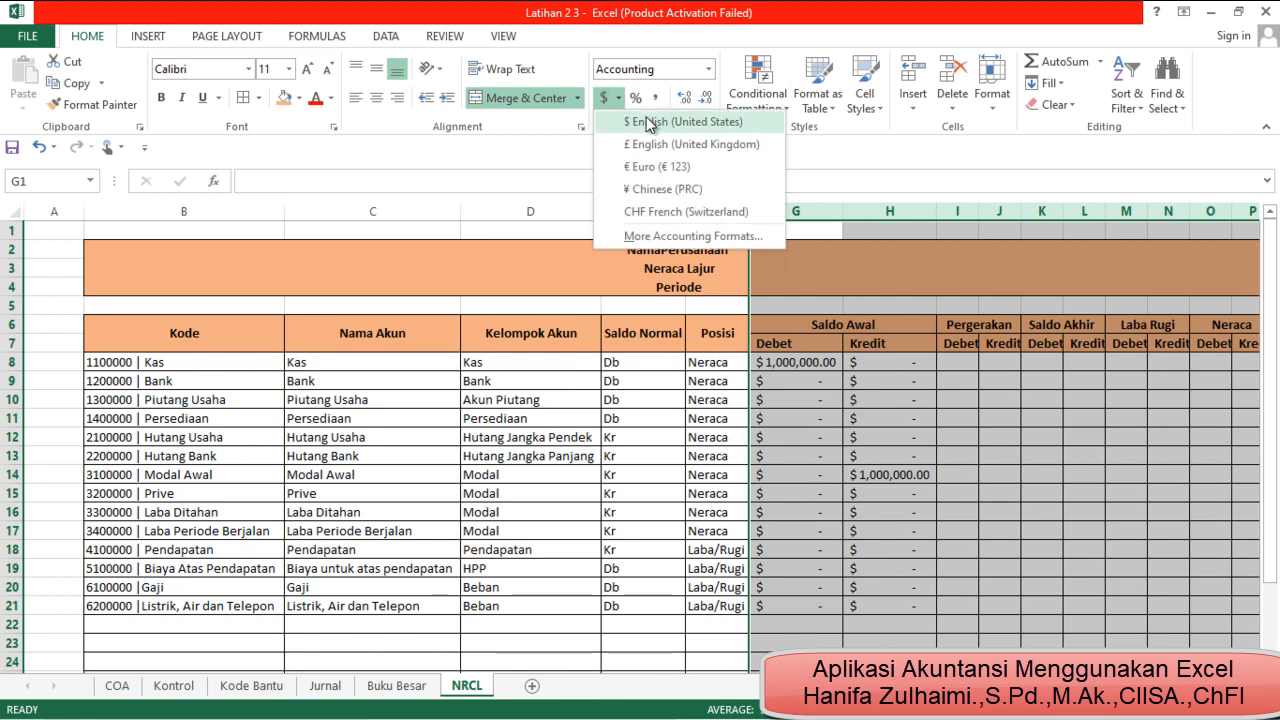
left_click(700, 236)
left_click(702, 204)
left_click(702, 204)
left_click(911, 222)
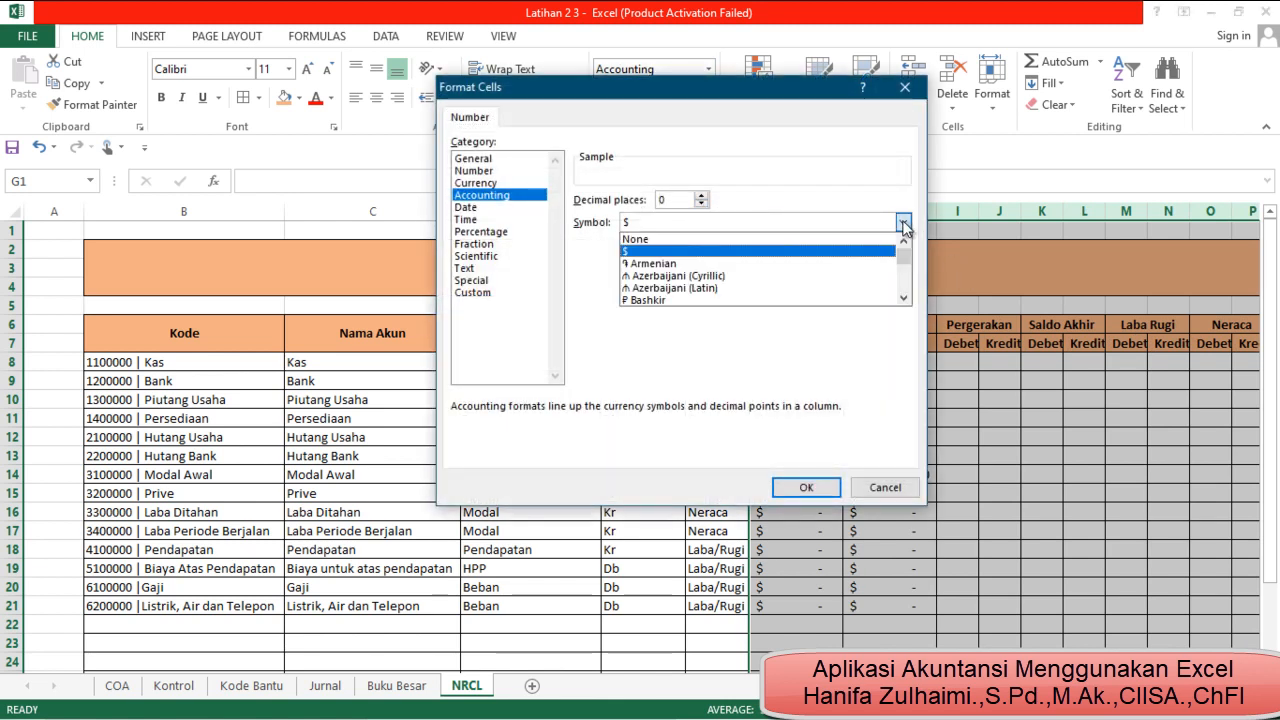
left_click_drag(911, 250, 942, 333)
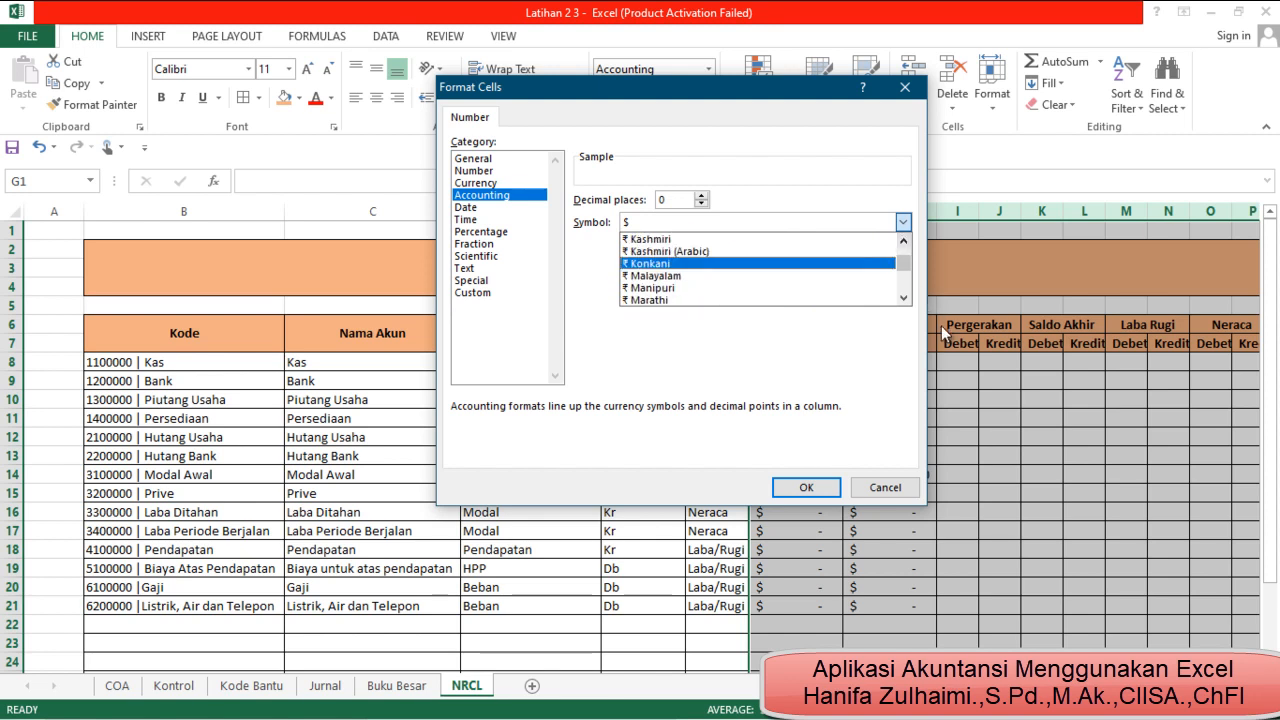
left_click_drag(907, 268, 908, 273)
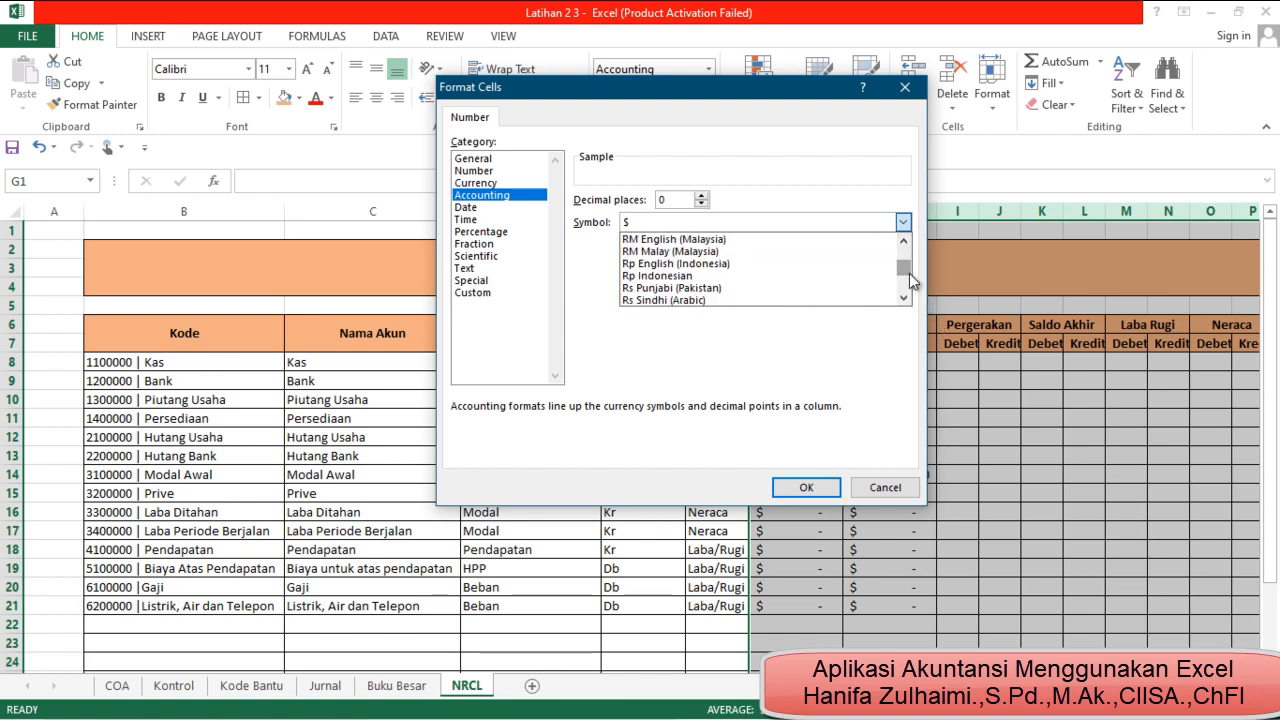
left_click(795, 266)
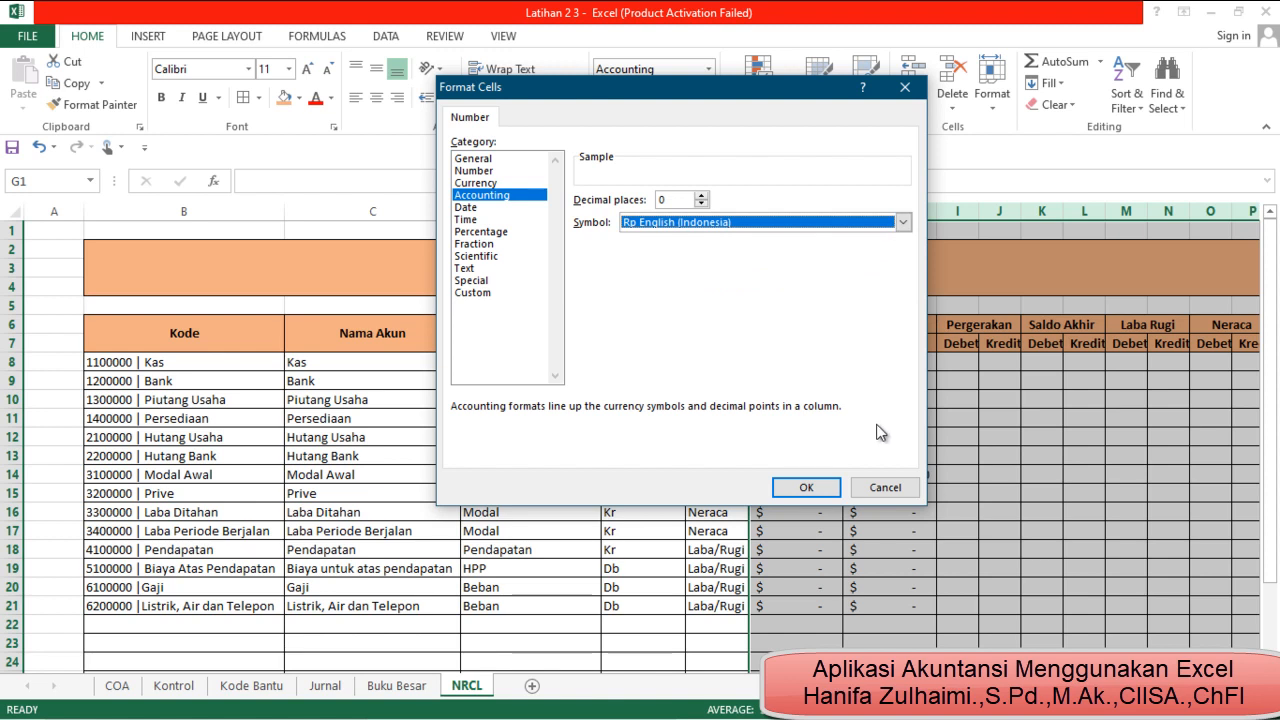
left_click(806, 487)
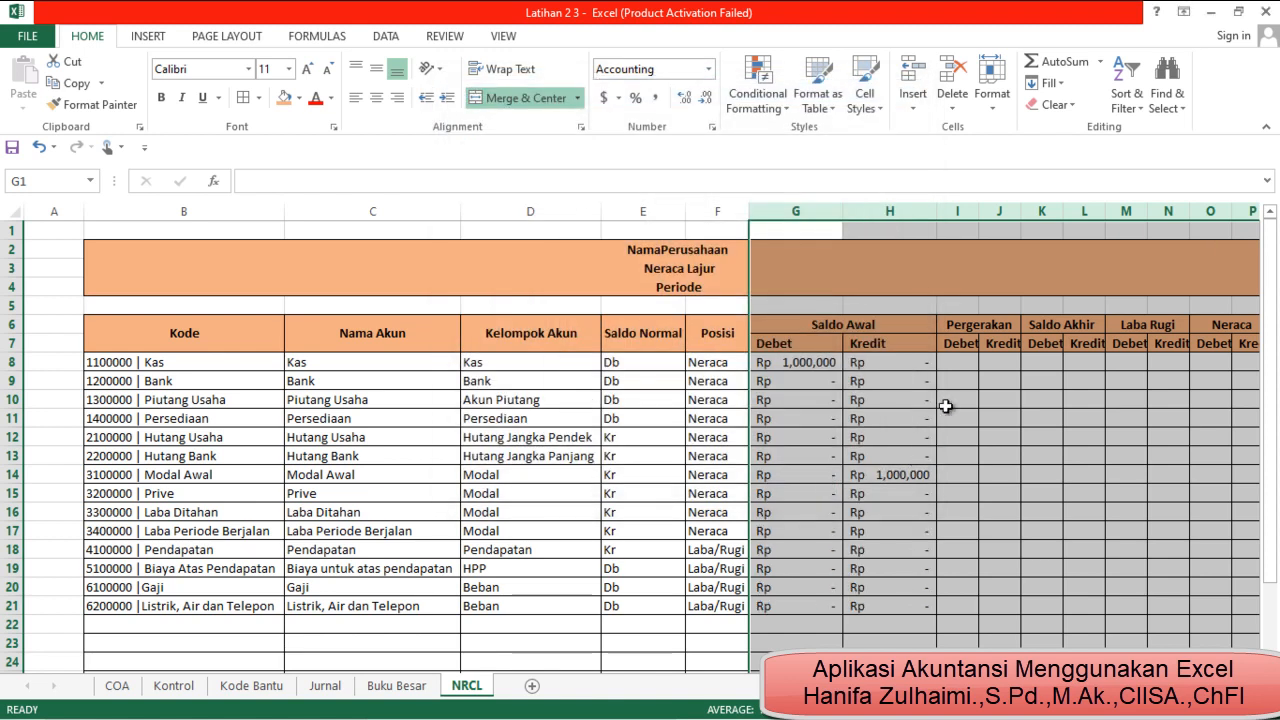
Widen columns I and J slightly under the Pergerakan heading
left_click(902, 366)
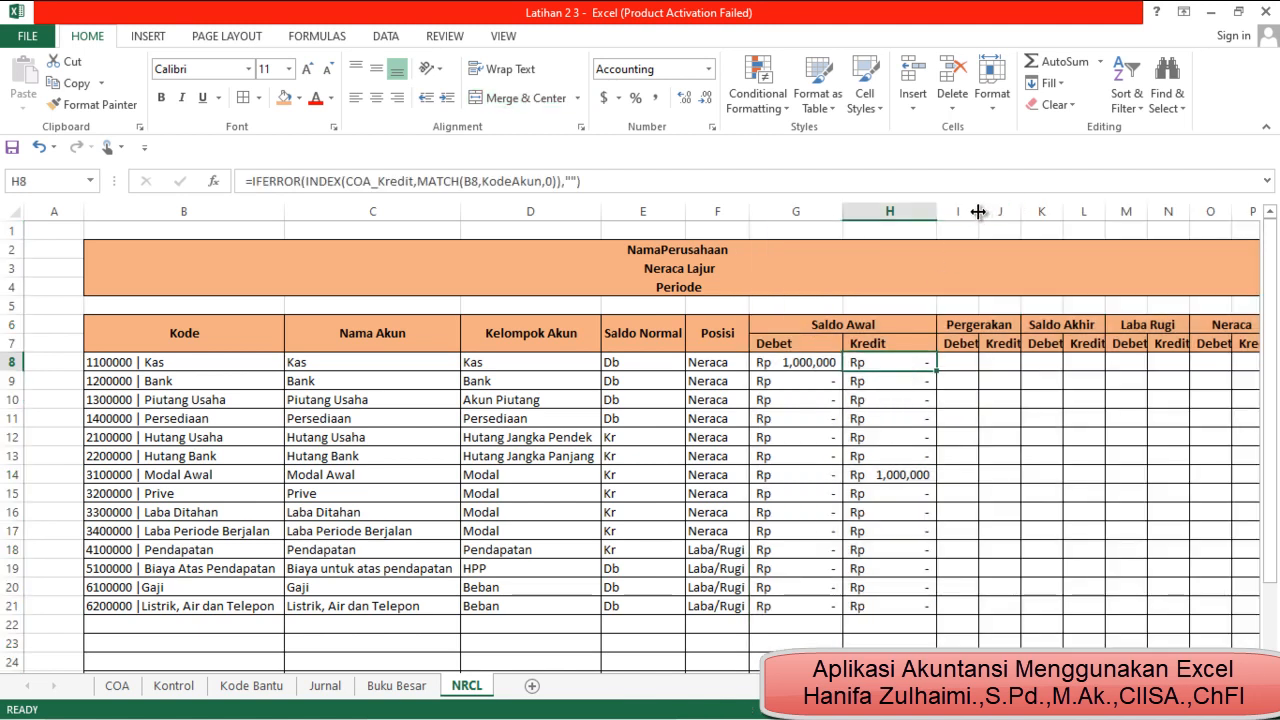
left_click_drag(980, 213, 989, 213)
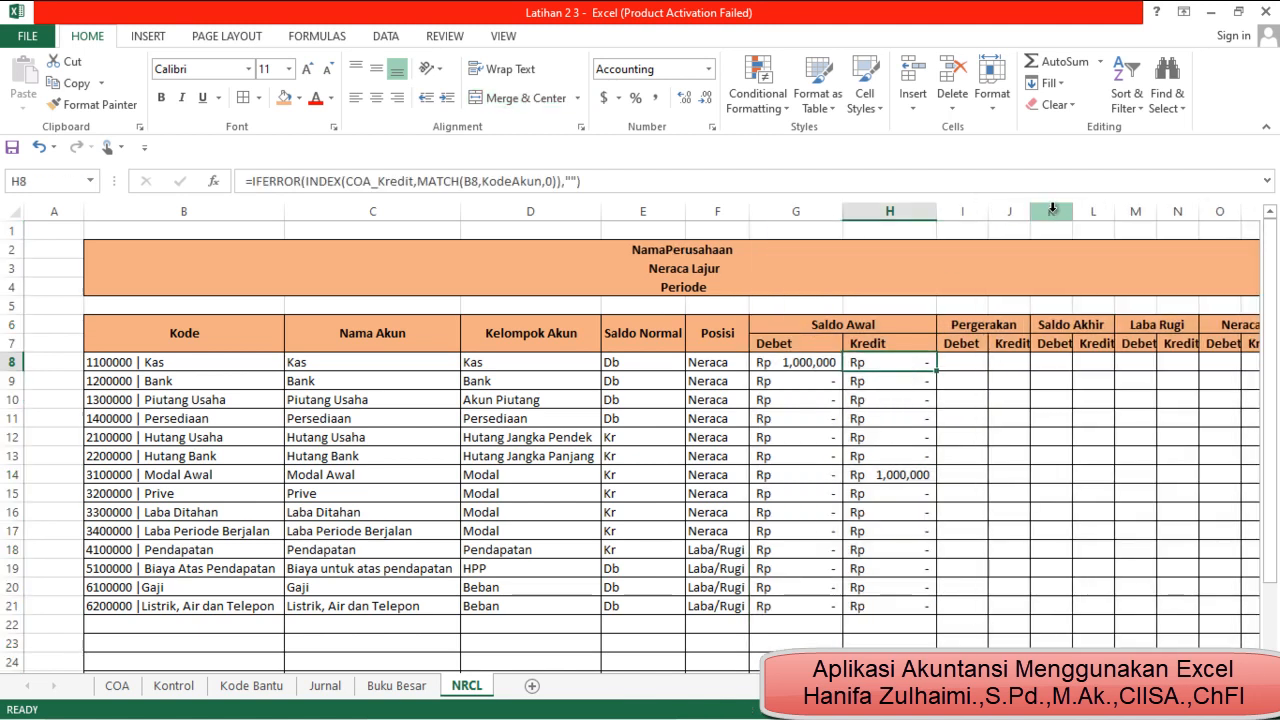
left_click_drag(1031, 213, 1033, 213)
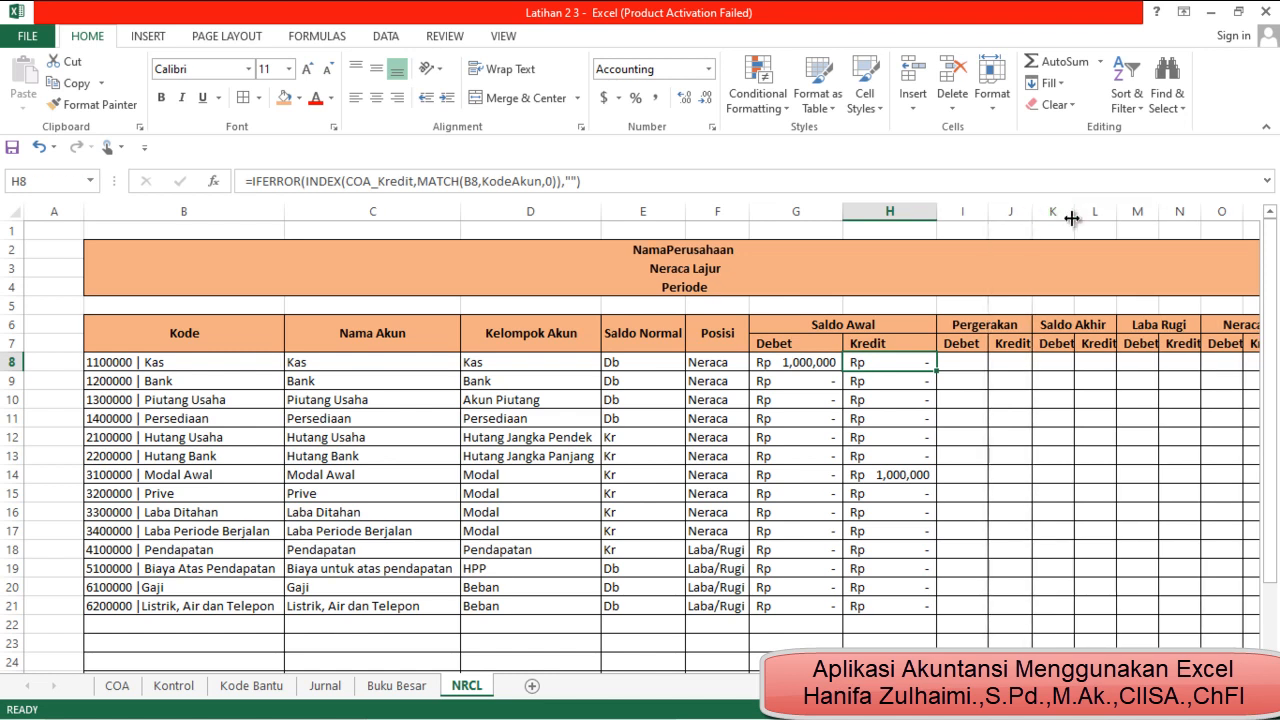
left_click(12, 211)
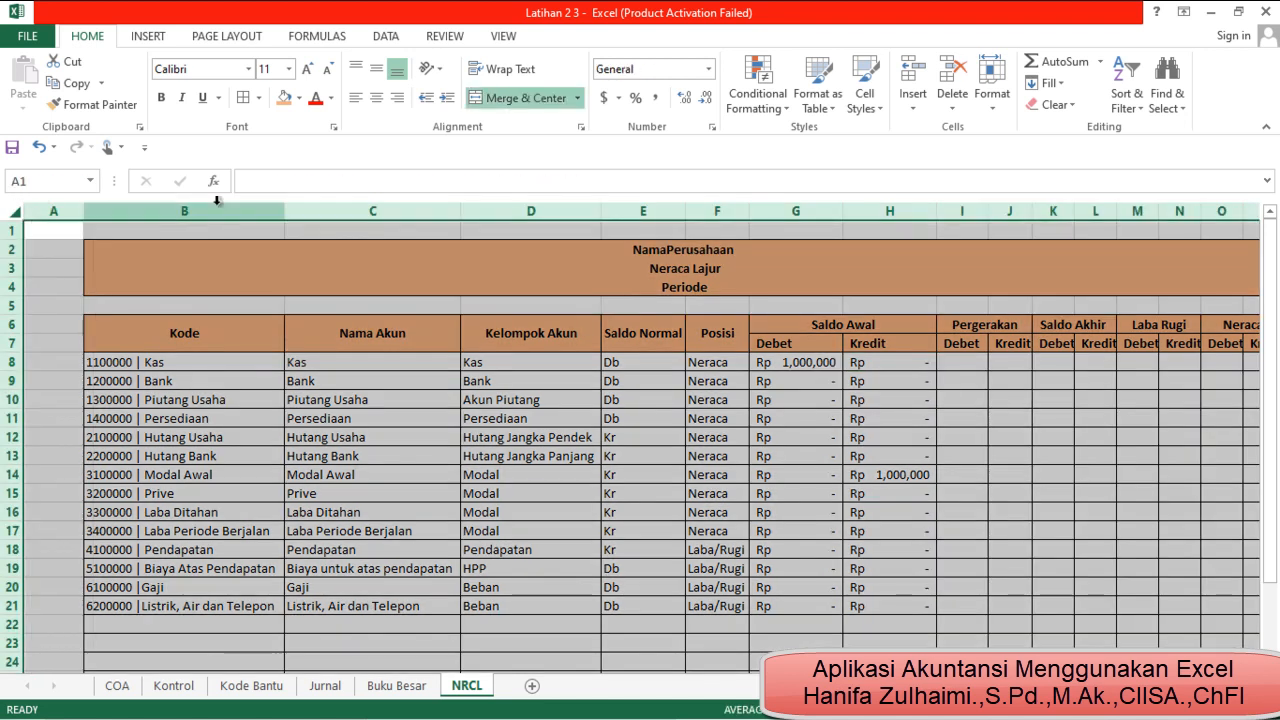
left_click_drag(287, 214, 285, 211)
left_click(285, 210)
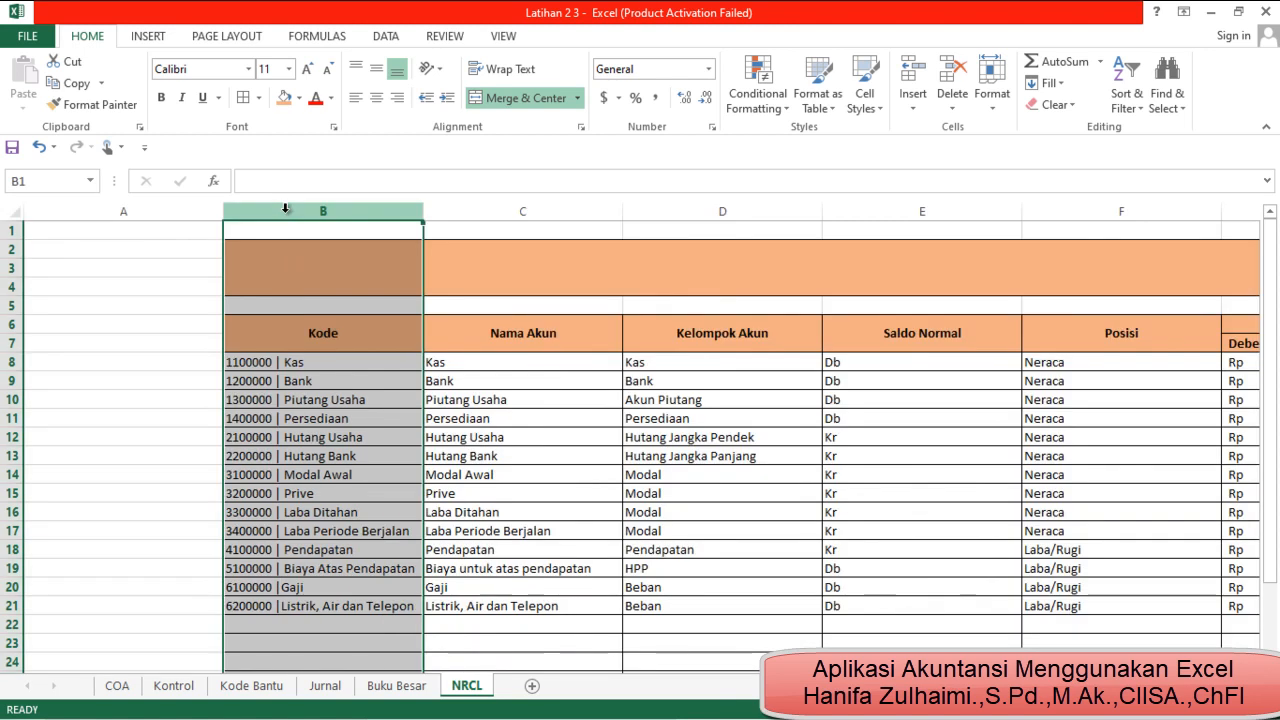
left_click(38, 146)
left_click(782, 511)
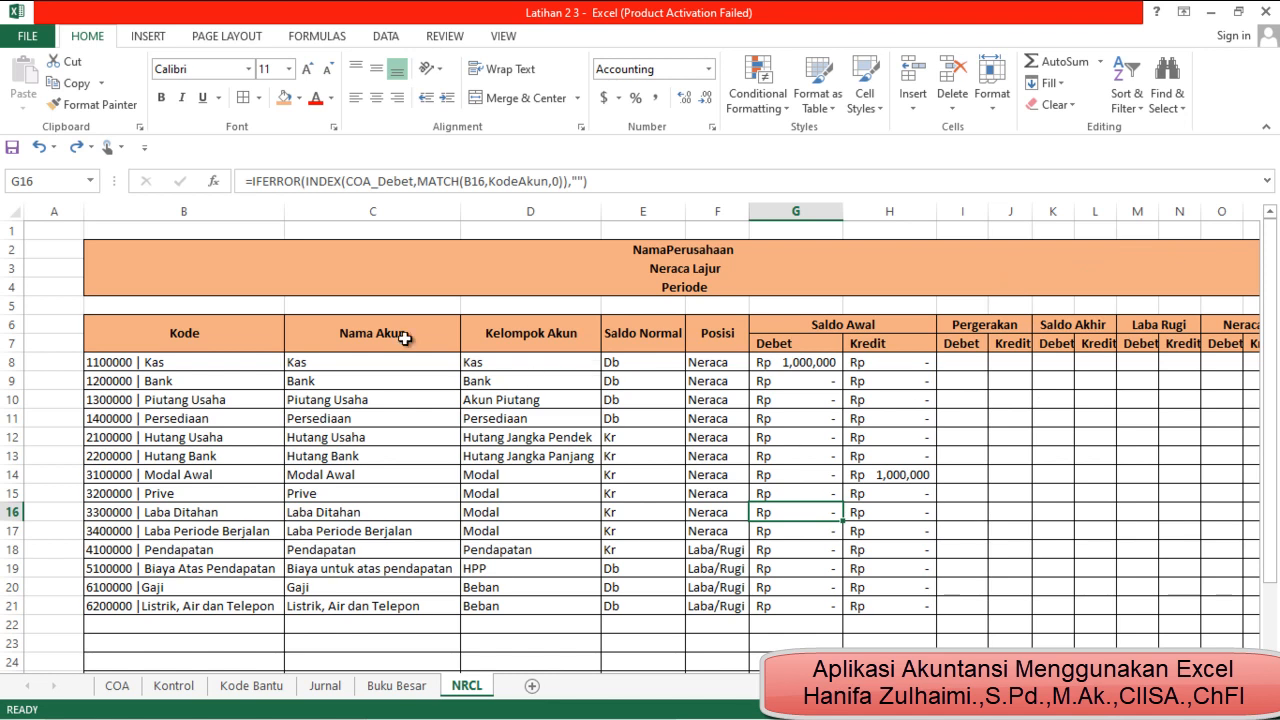
Center the header text in rows 6 and 7 horizontally
mouse_move(8, 323)
left_mouse_down()
mouse_move(8, 360)
mouse_move(8, 343)
left_mouse_up()
left_click(379, 98)
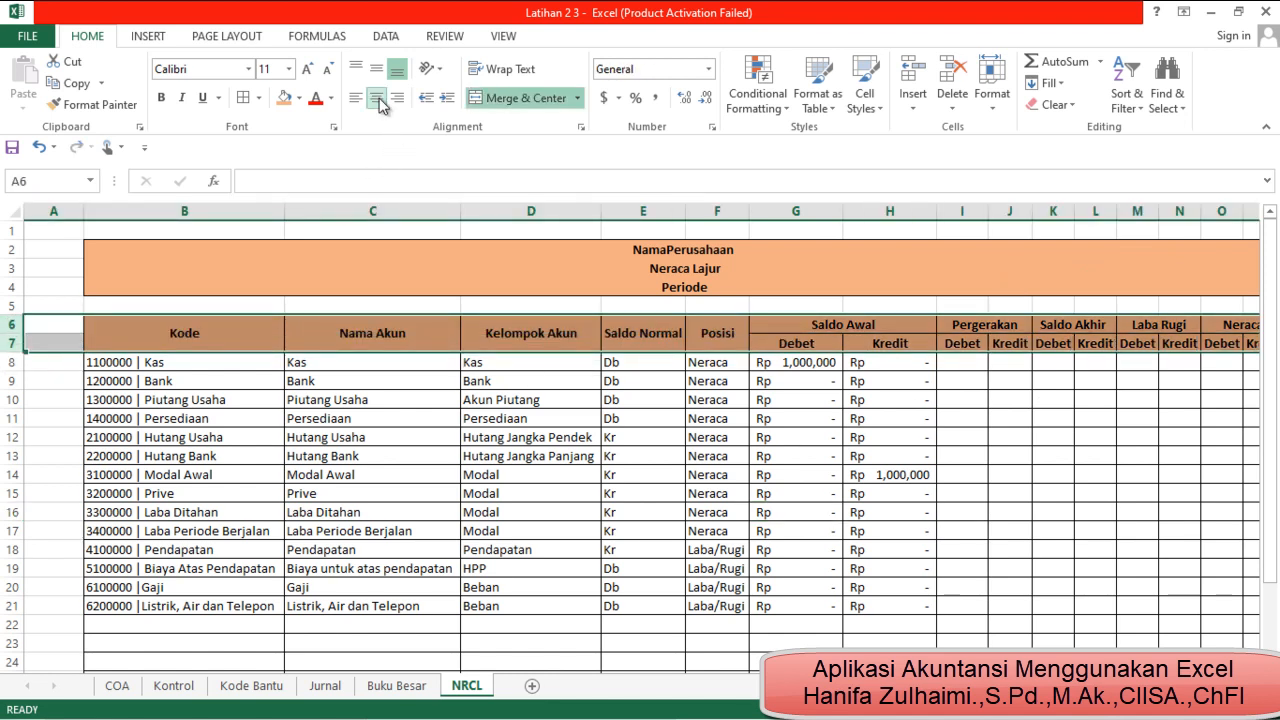
left_click(815, 497)
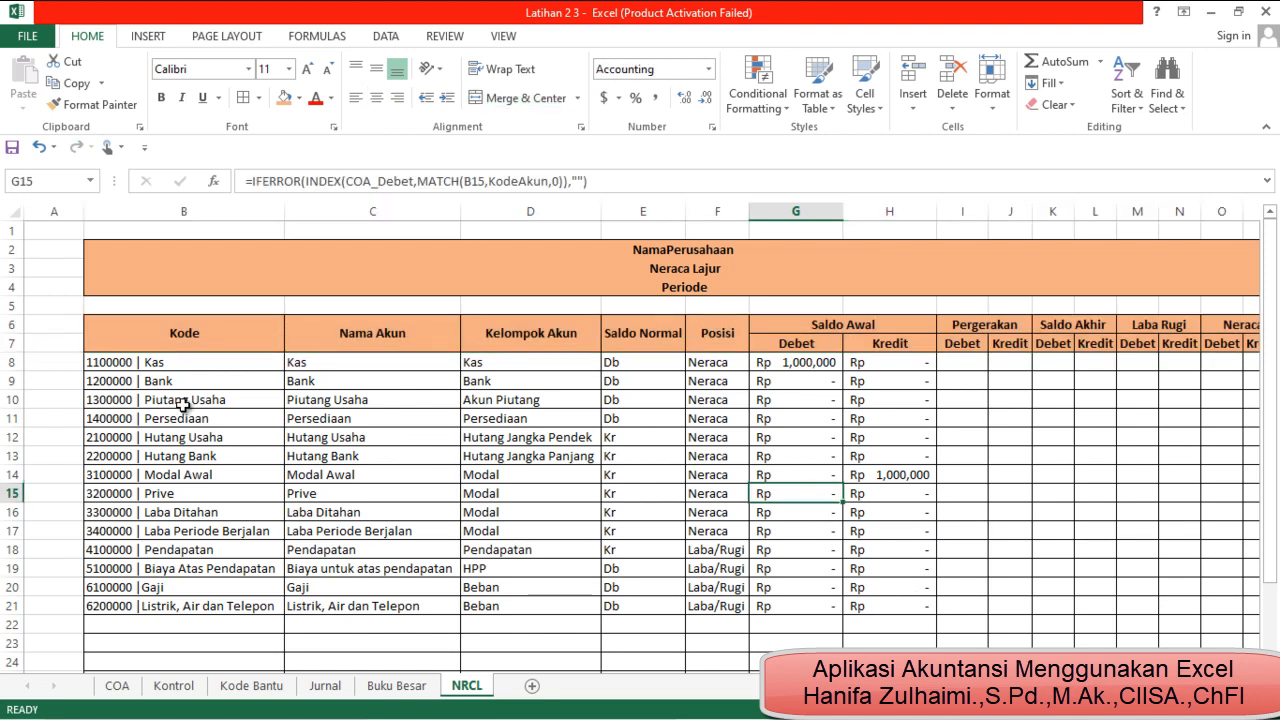
Indent the account details in B8:F21 by one level and autofit columns D and F
left_click_drag(179, 368, 705, 604)
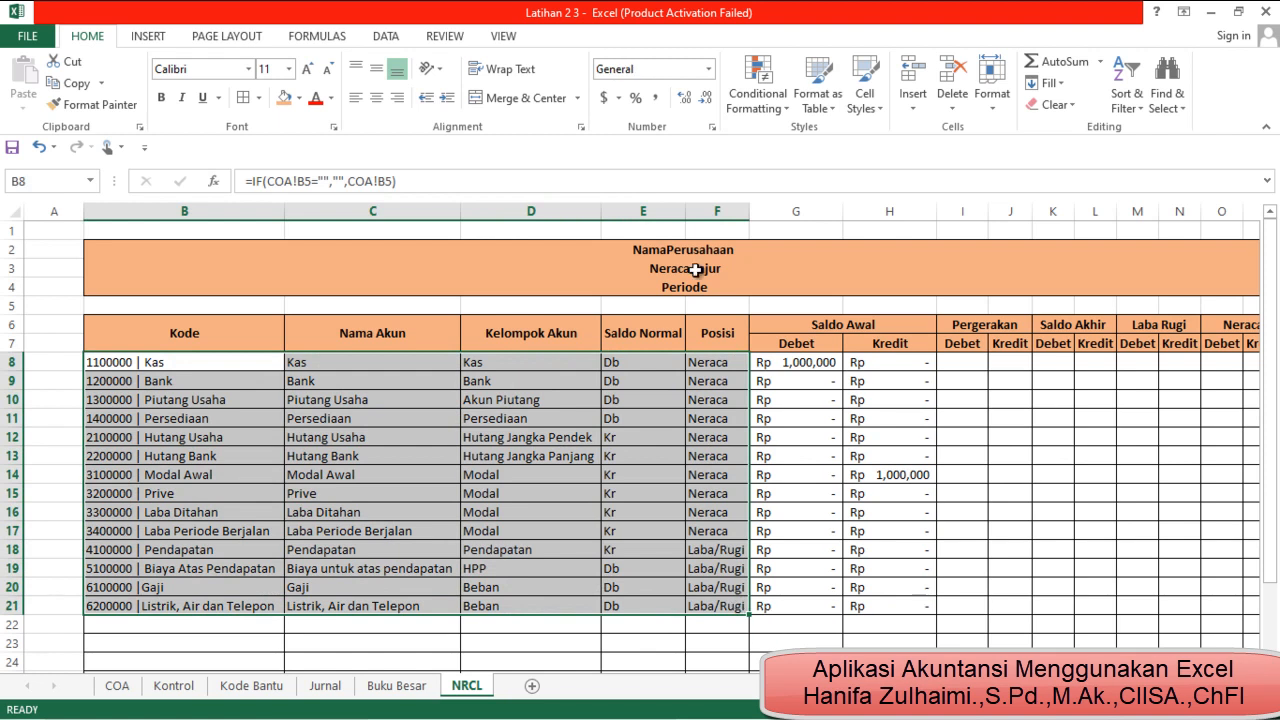
left_click(447, 100)
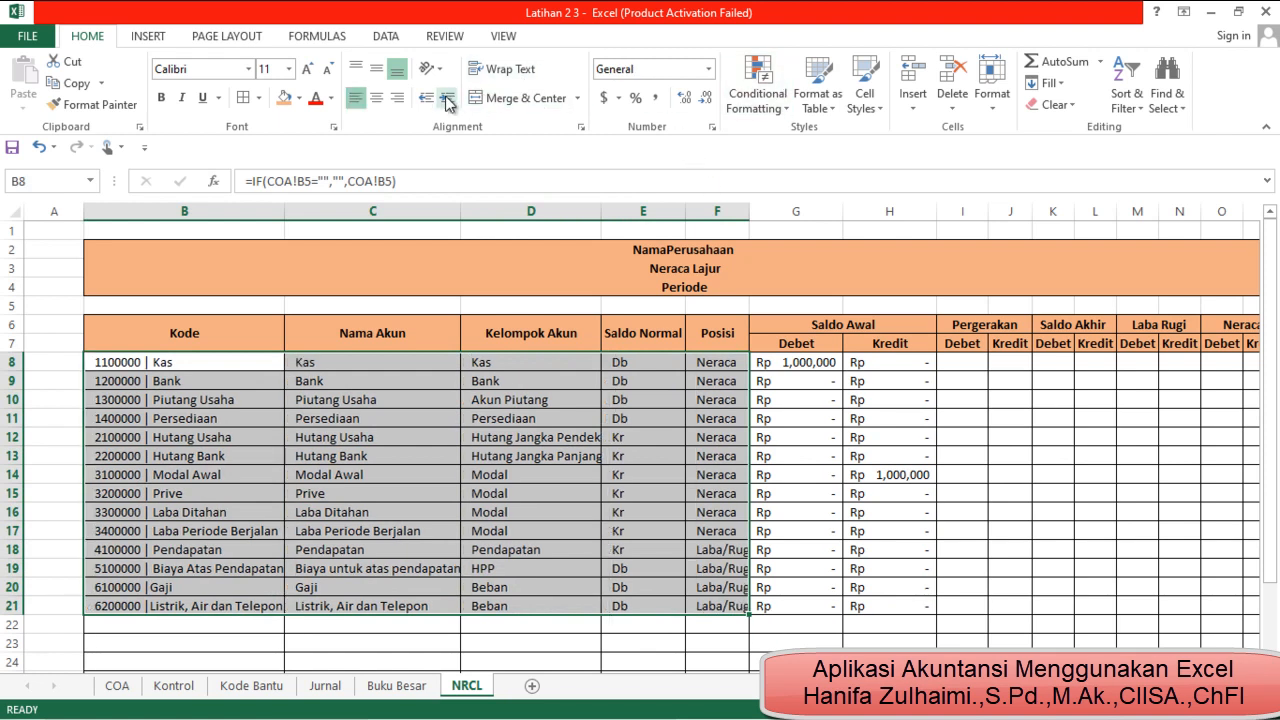
left_click(574, 606)
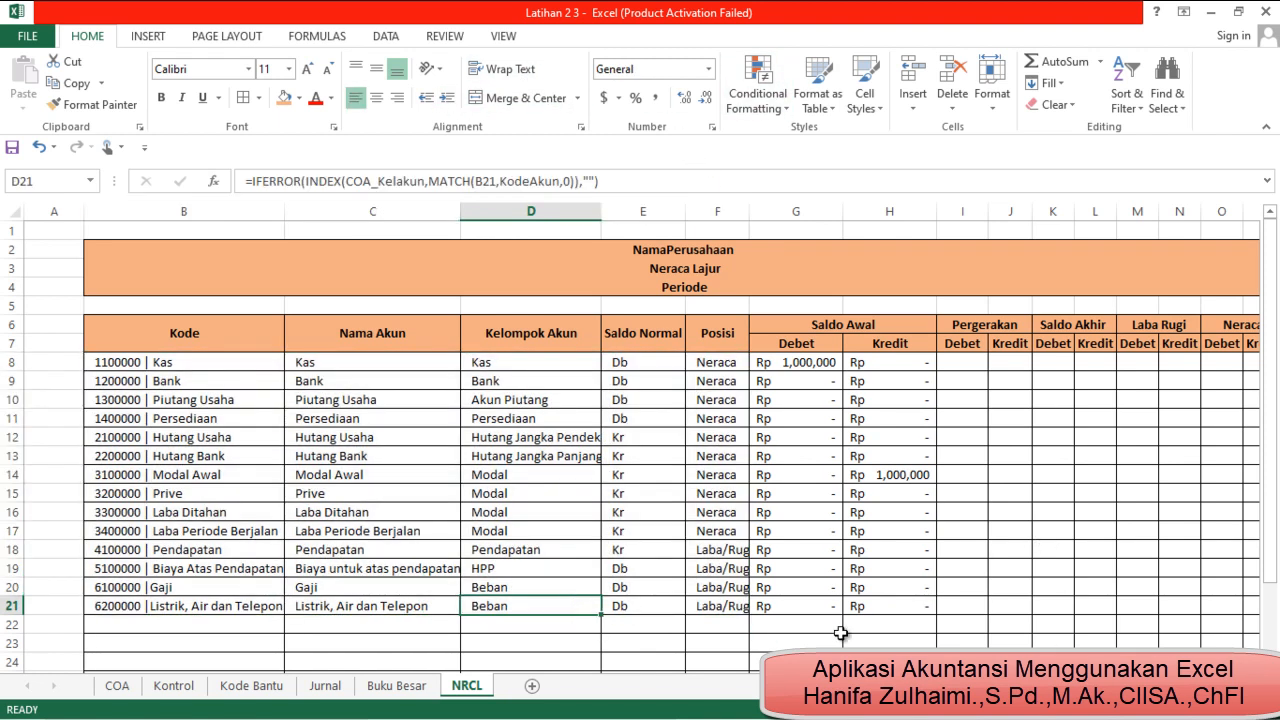
double_click(601, 213)
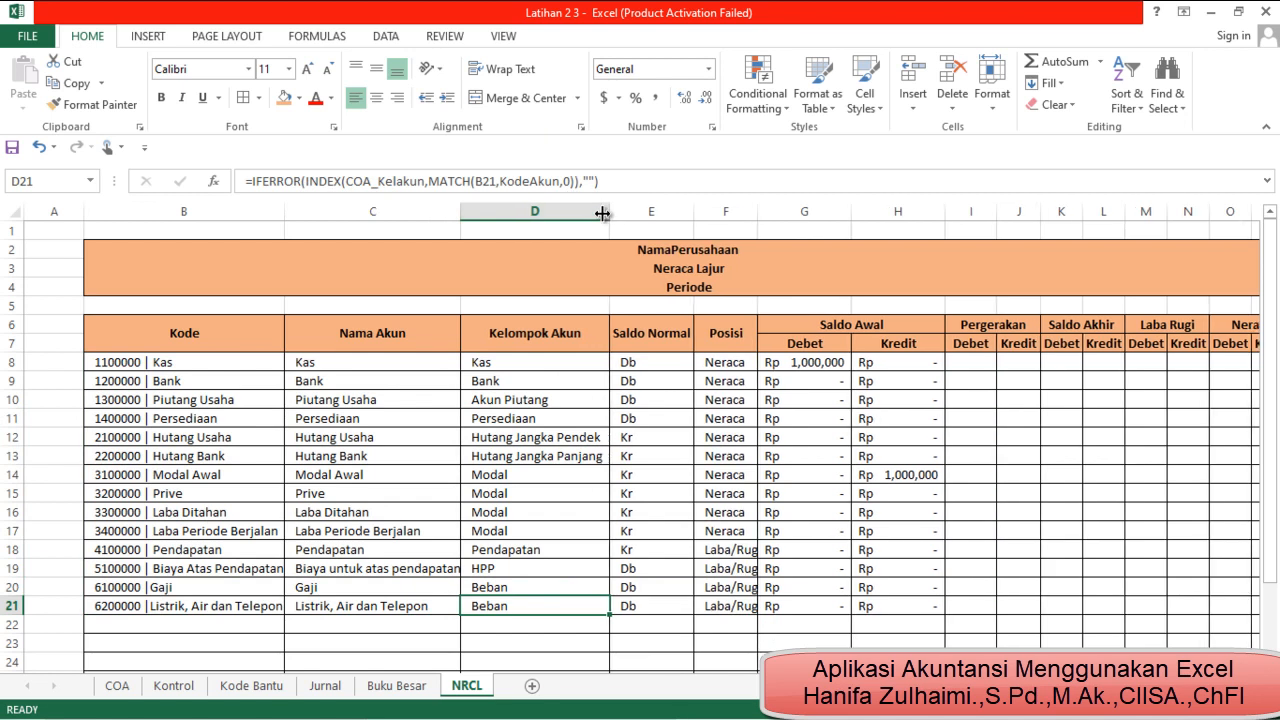
double_click(757, 208)
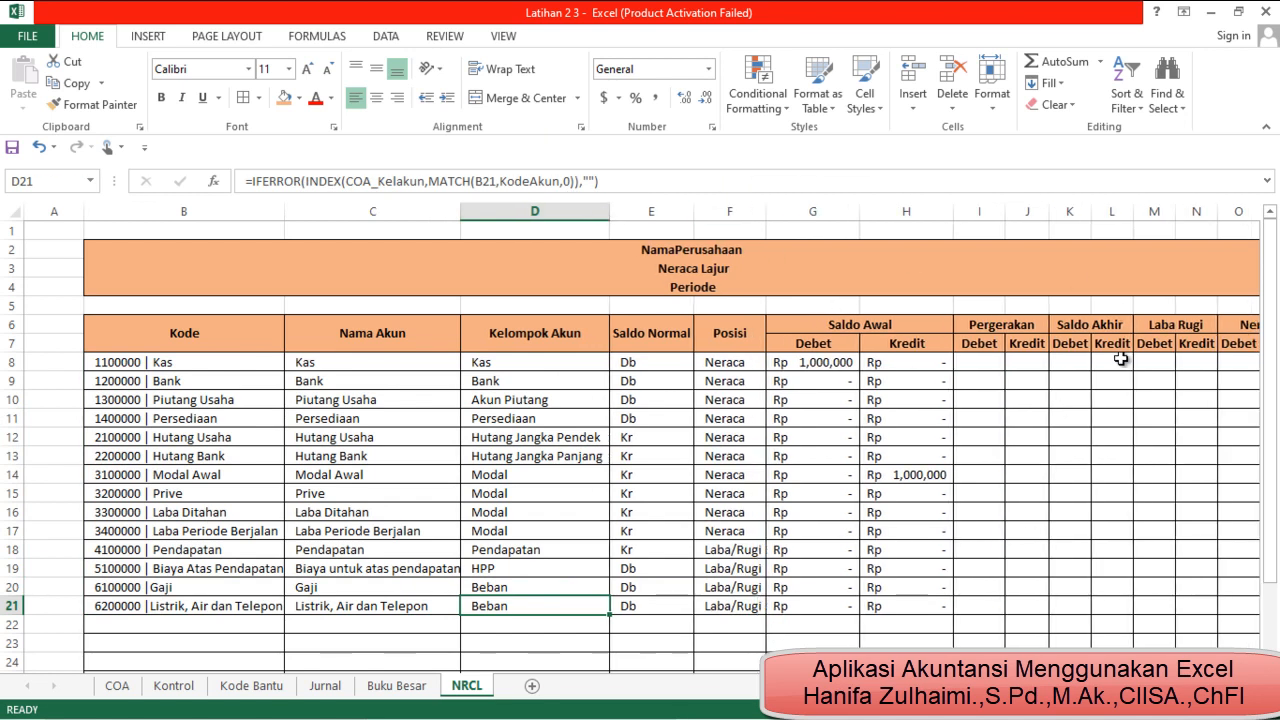
Start a SUMIF formula in I8 for the Pergerakan Debet column with JU_KodeAkun as the range
left_click(970, 367)
type("=")
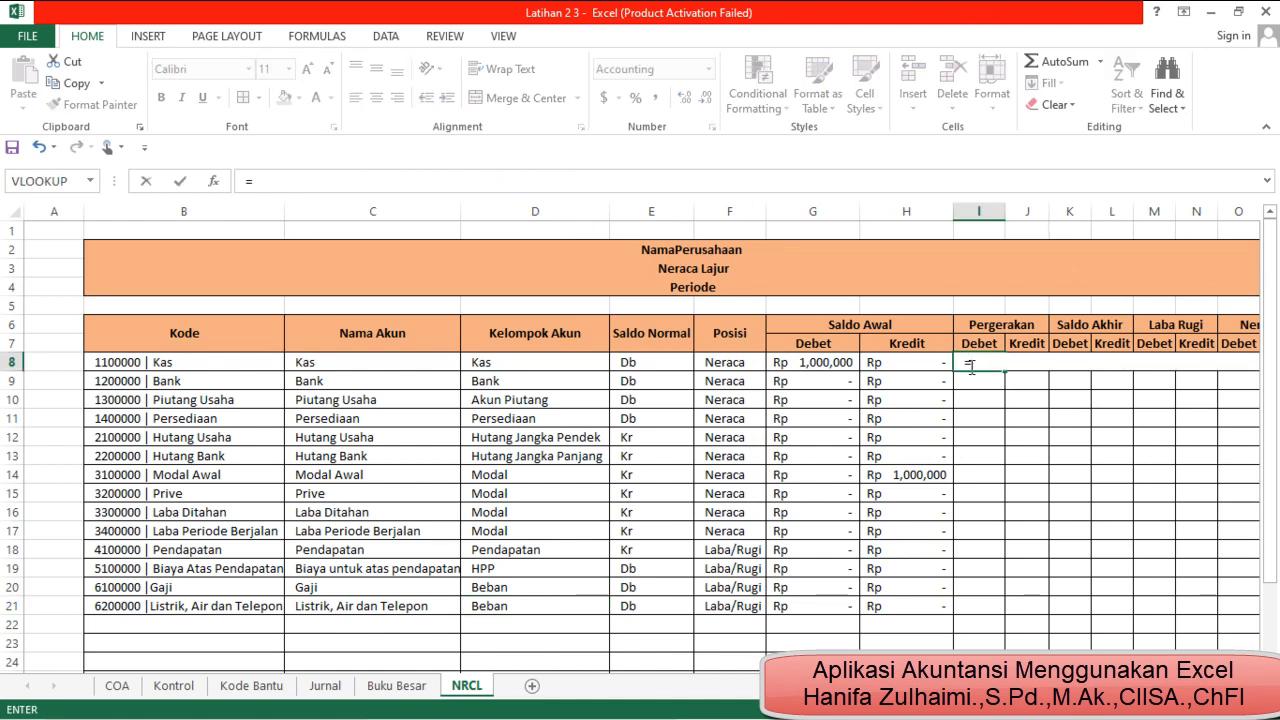
type("sumif")
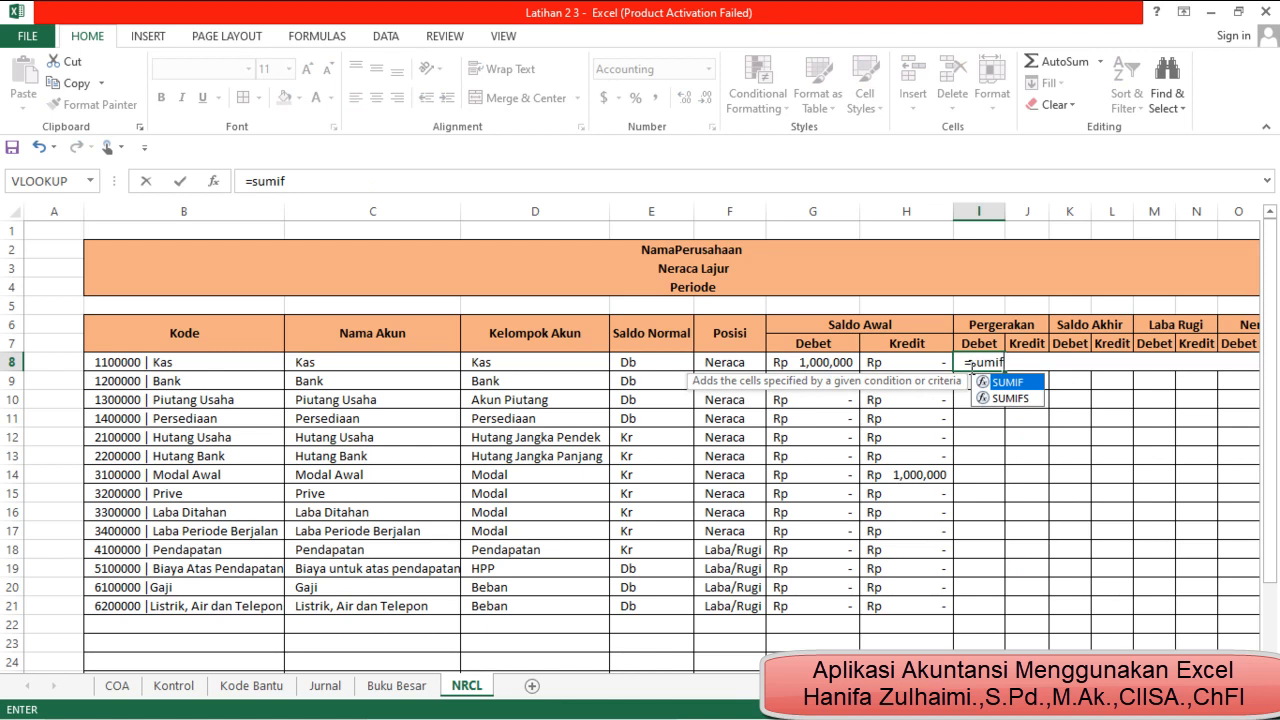
type("(")
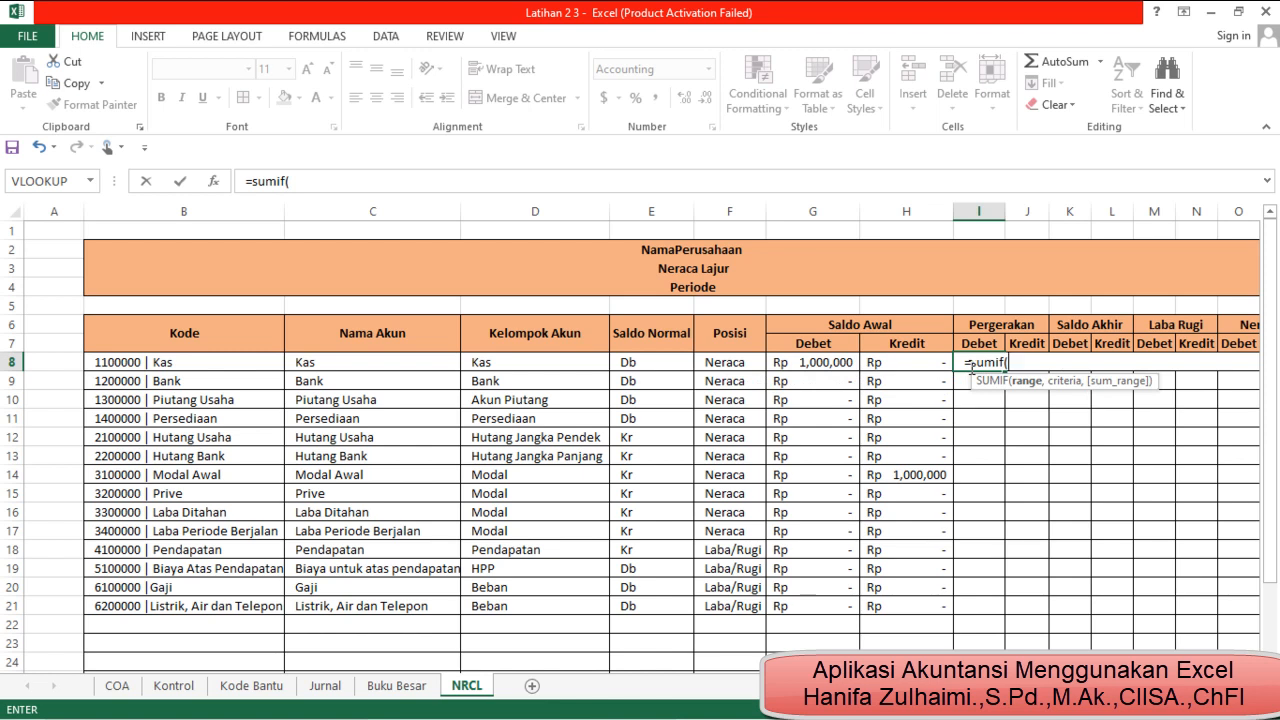
type("j")
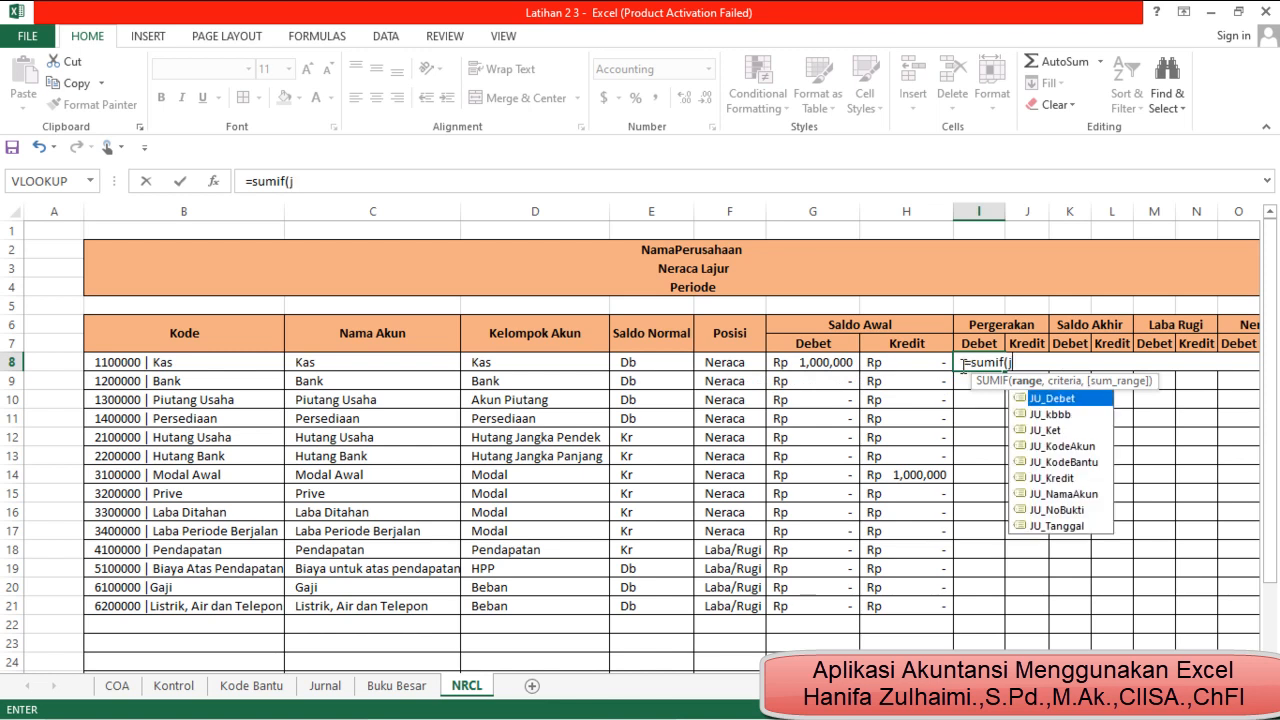
type("u")
left_click(1093, 453)
double_click(1093, 453)
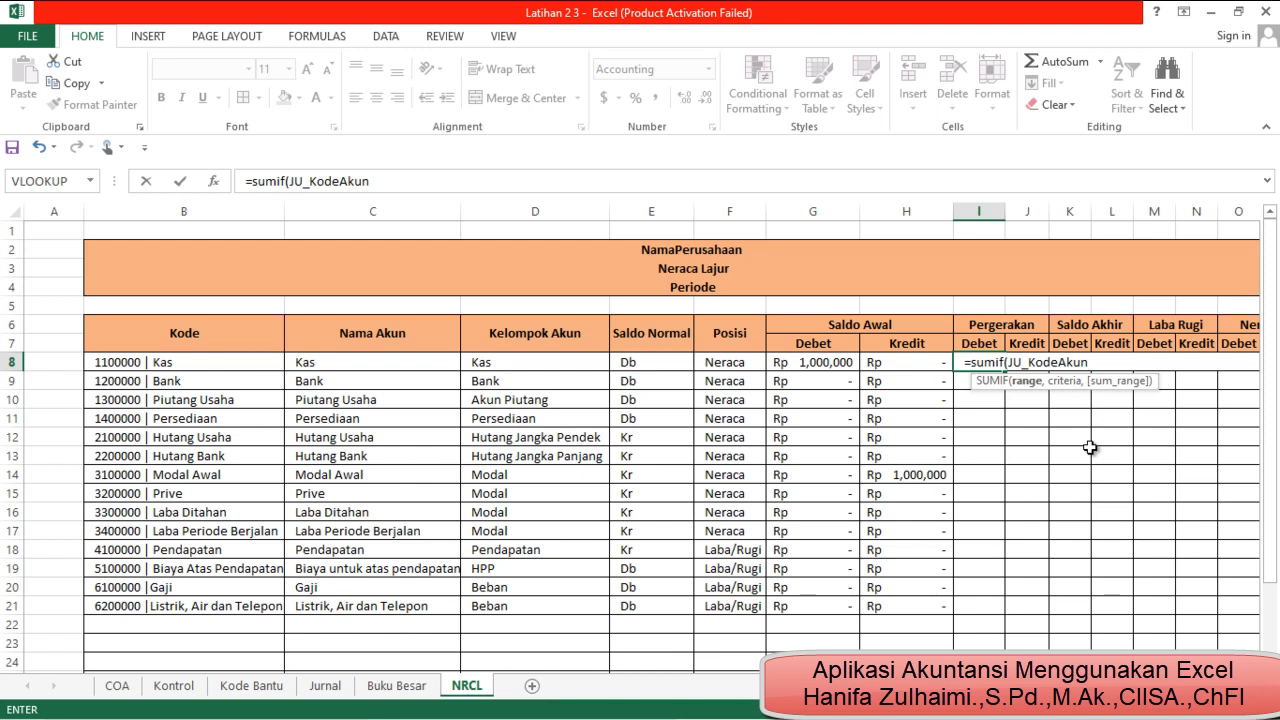
type(",")
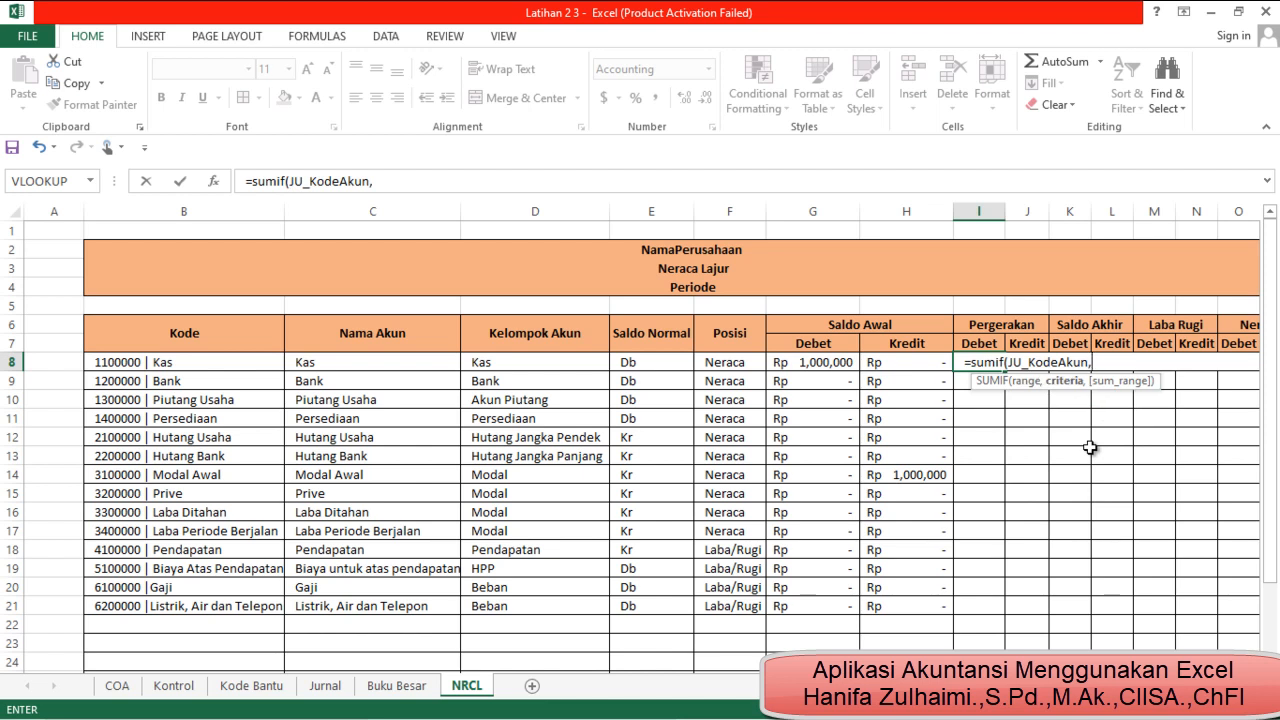
Complete the I8 formula with B8 as the criteria and JU_Debet as the sum range: =SUMIF(JU_KodeAkun,B8,JU_Debet)
left_click(248, 366)
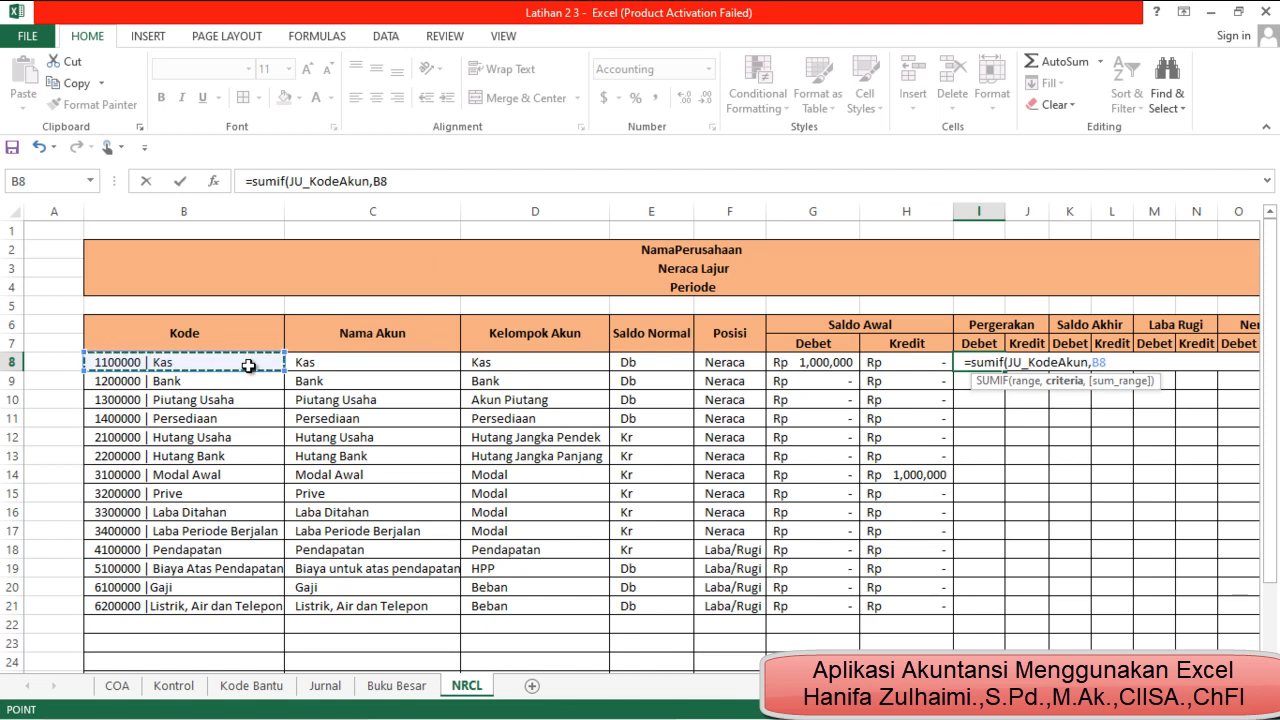
type(",")
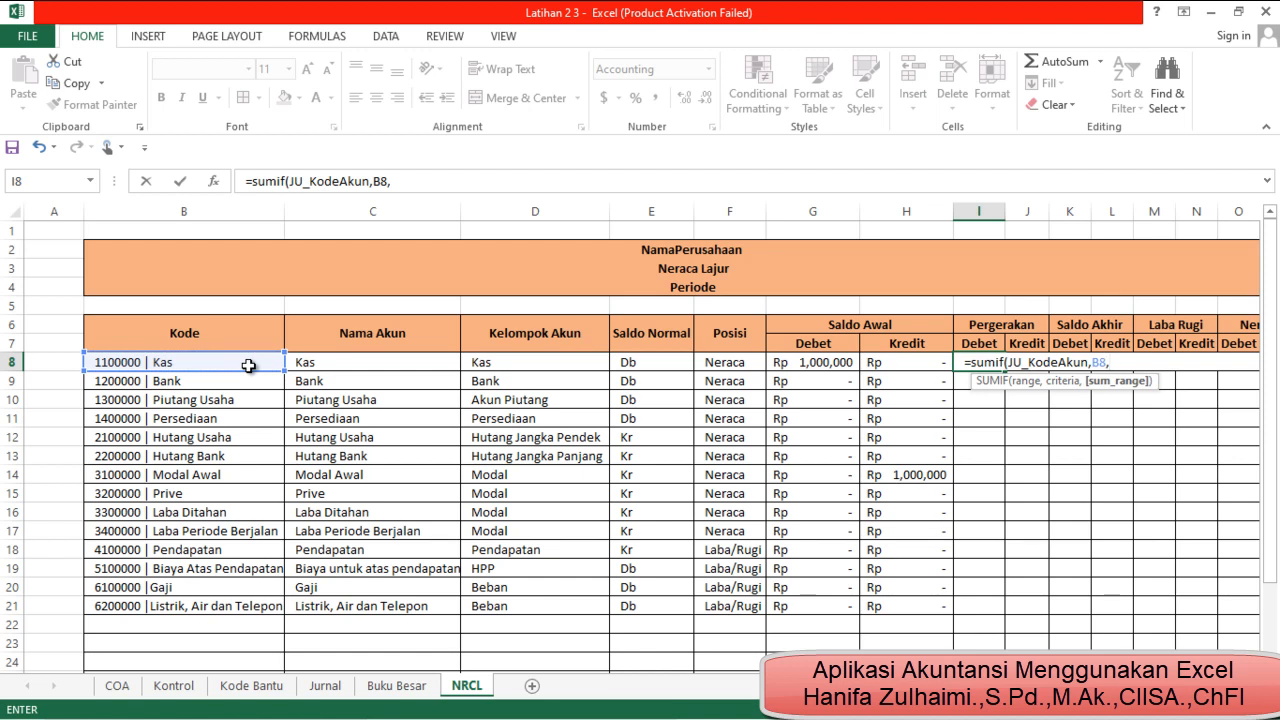
type("J")
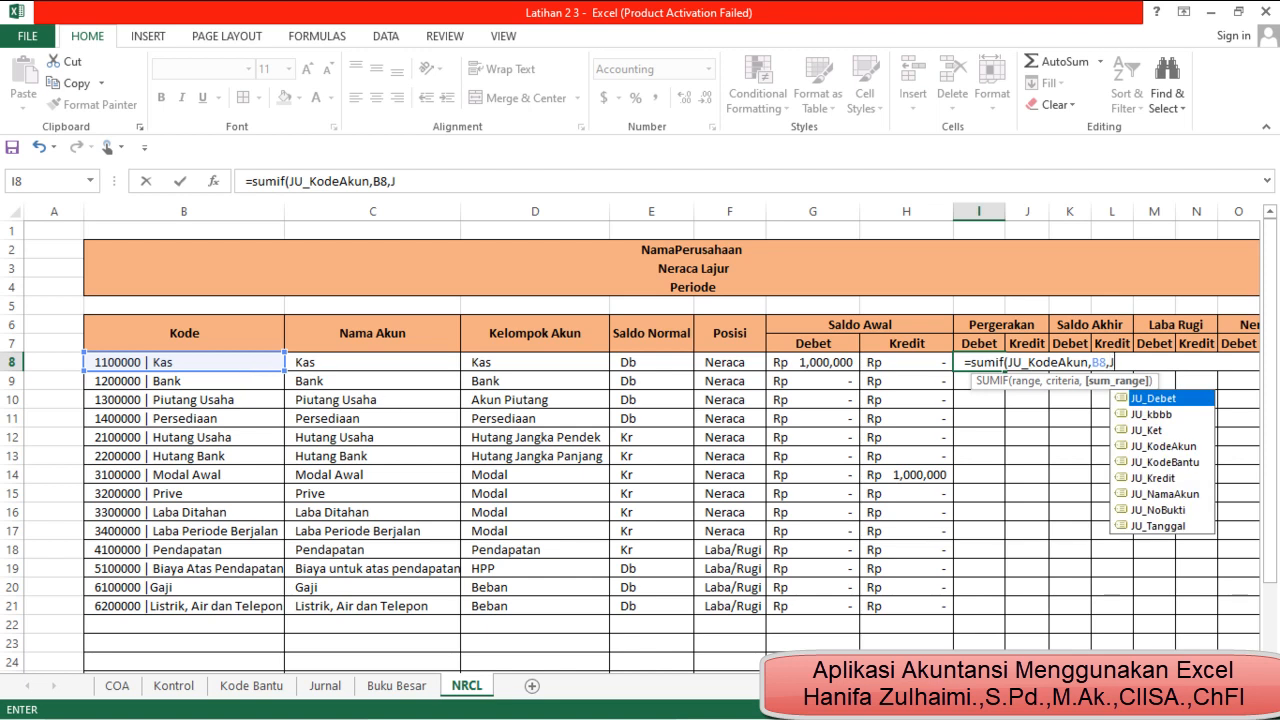
double_click(1170, 399)
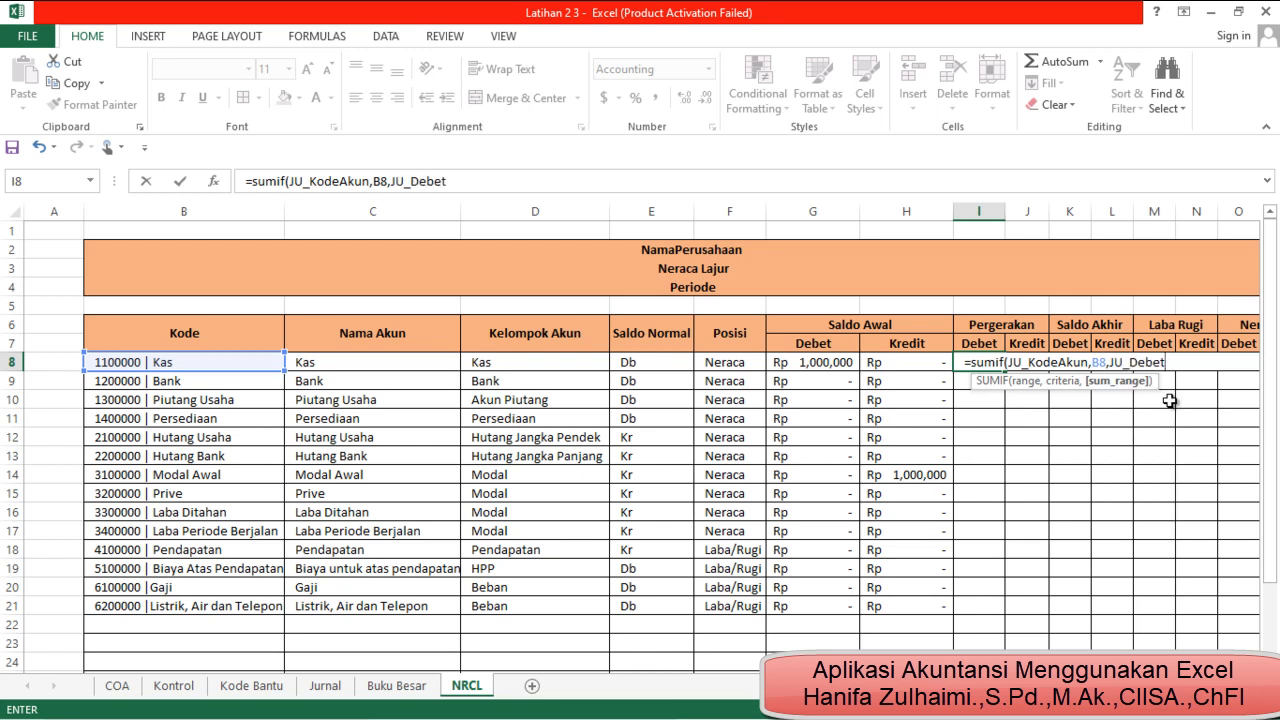
type(")")
key("Return")
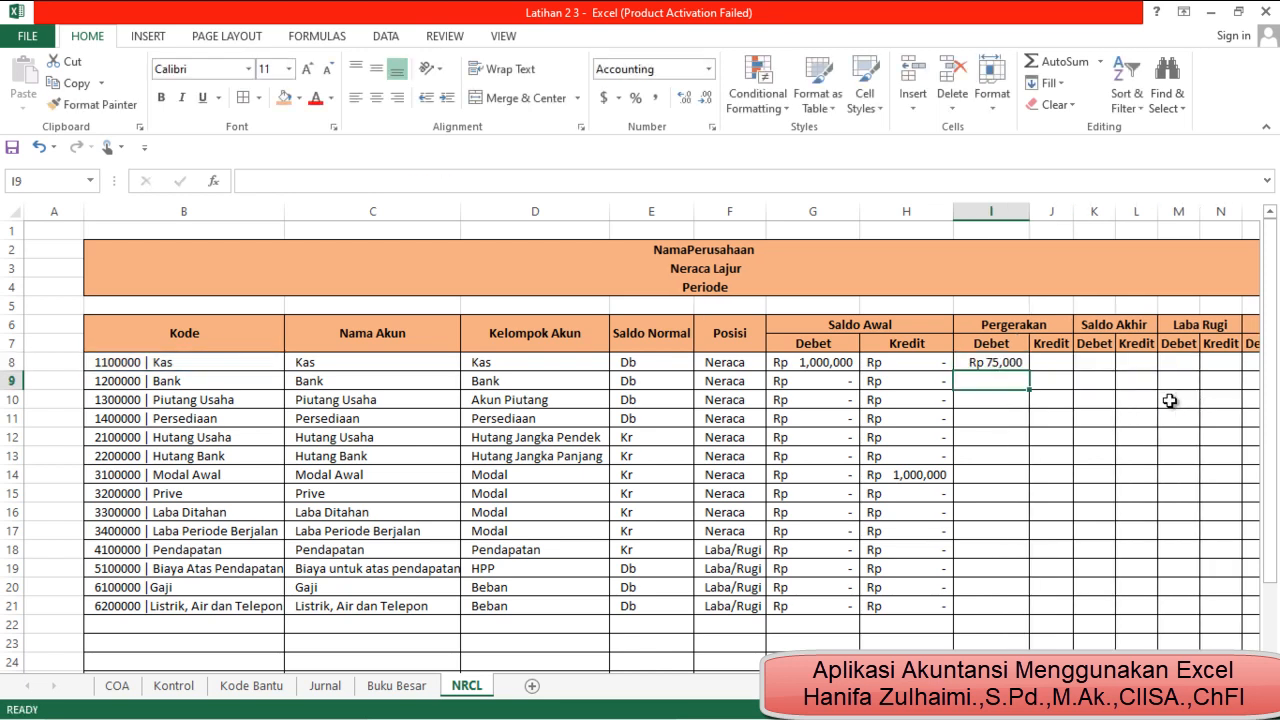
Fill the I8 formula down the Pergerakan Debet column and widen column I to fit the amounts
left_click(998, 365)
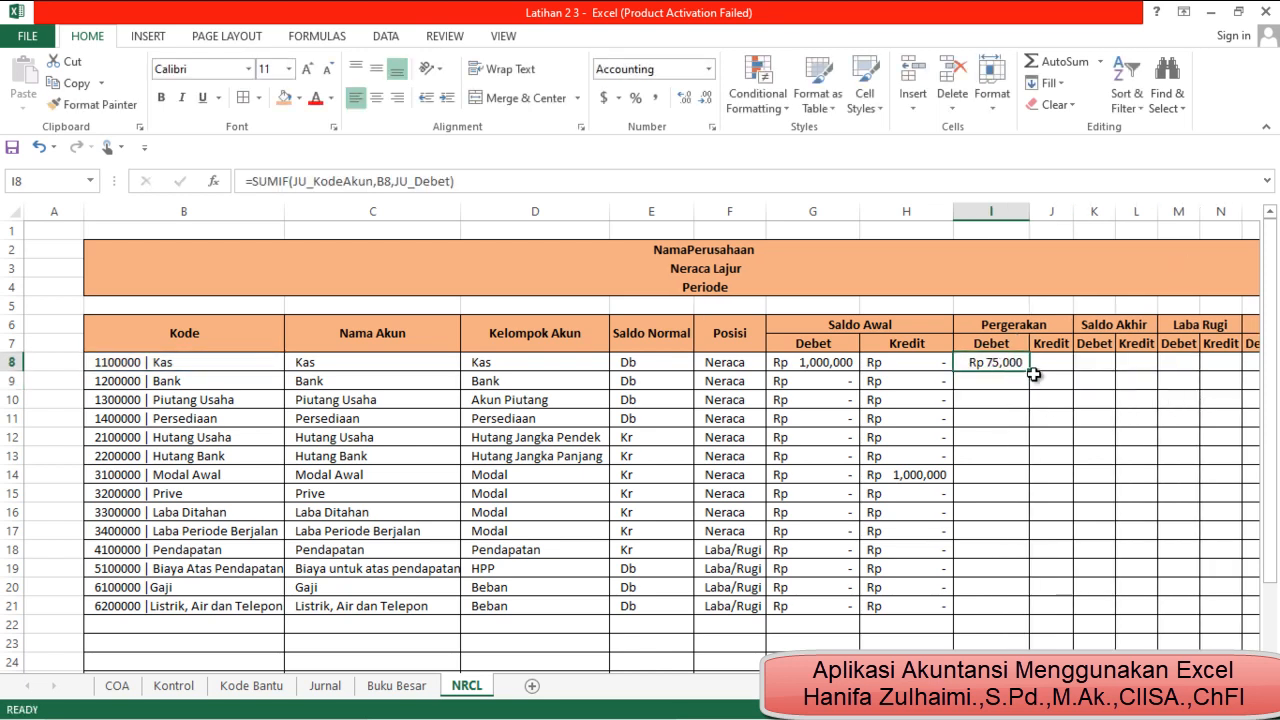
double_click(1029, 372)
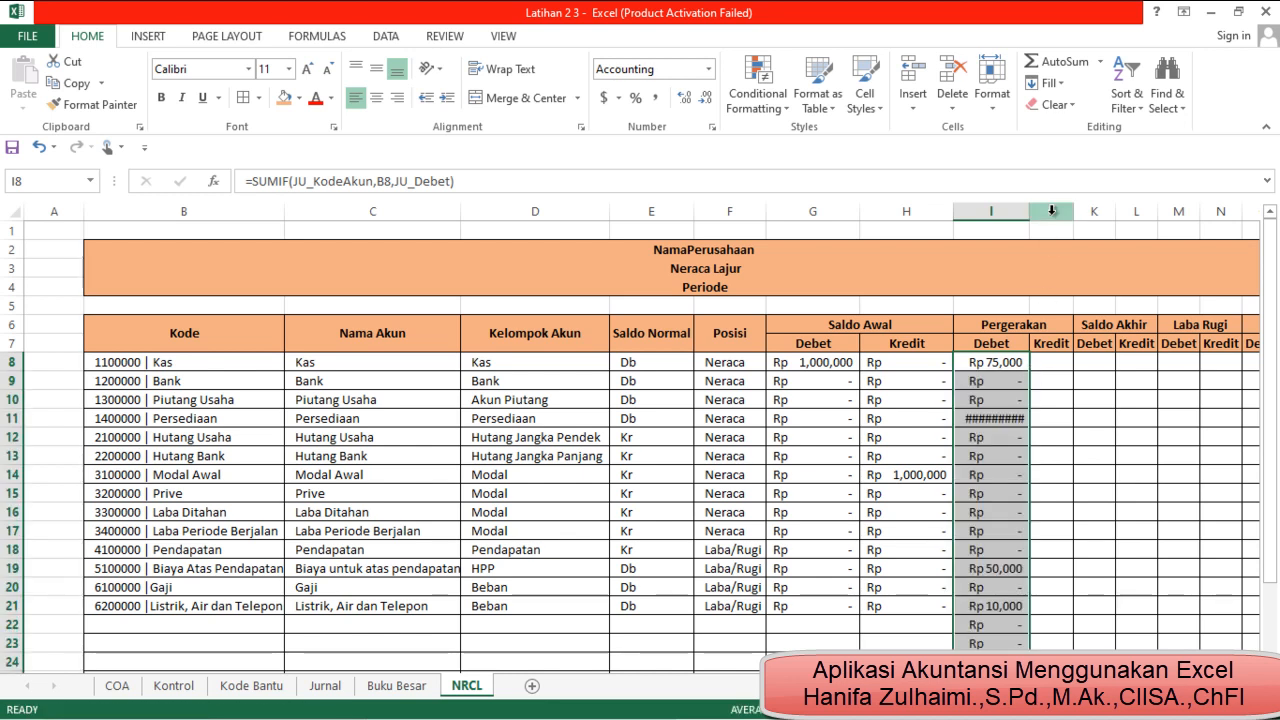
left_click_drag(1029, 211, 1036, 211)
Check the filled SUMIF formulas down the Pergerakan Debet column, including the rows without an account code
scroll(1066, 563, "down", 3)
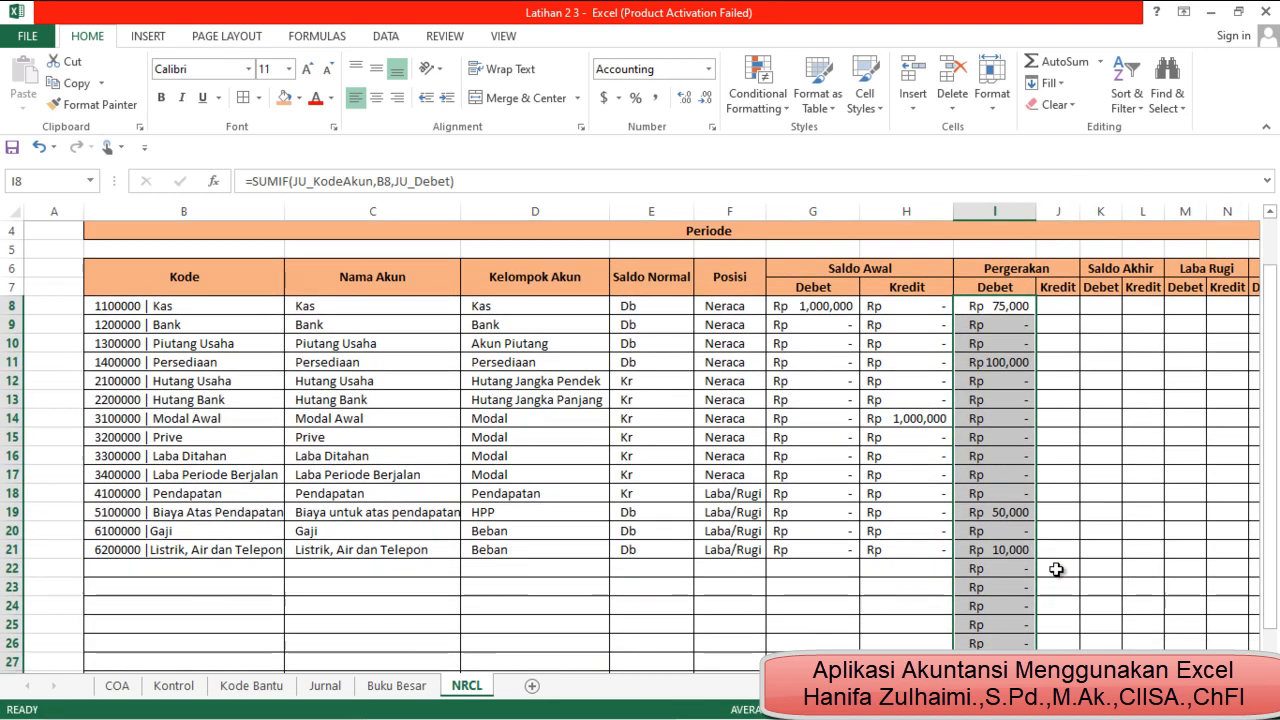
scroll(1043, 566, "up", 1)
left_click(977, 518)
left_click(985, 546)
left_click(997, 590)
left_click(1006, 628)
scroll(1008, 637, "up", 2)
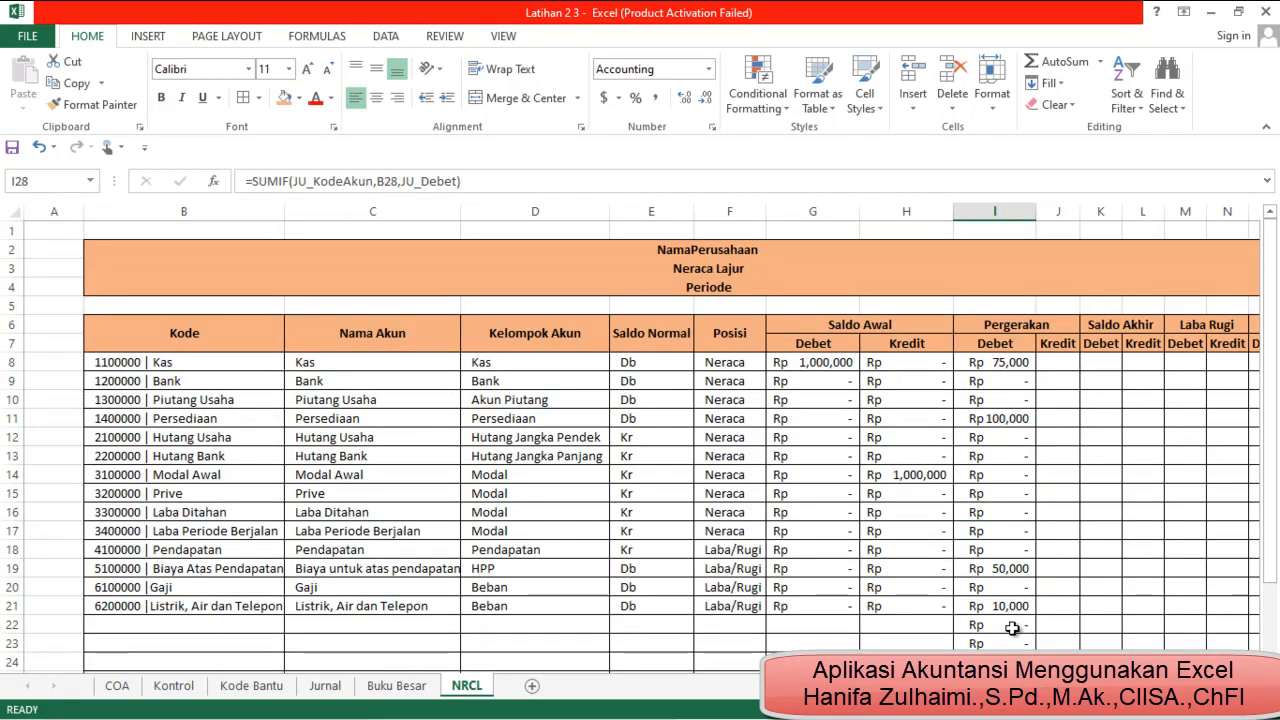
Wrap the I8 formula in a blank-code check, =IF(B8="","",SUMIF(JU_KodeAkun,B8,JU_Debet)), and fill it down the Pergerakan Debet column
left_click(997, 369)
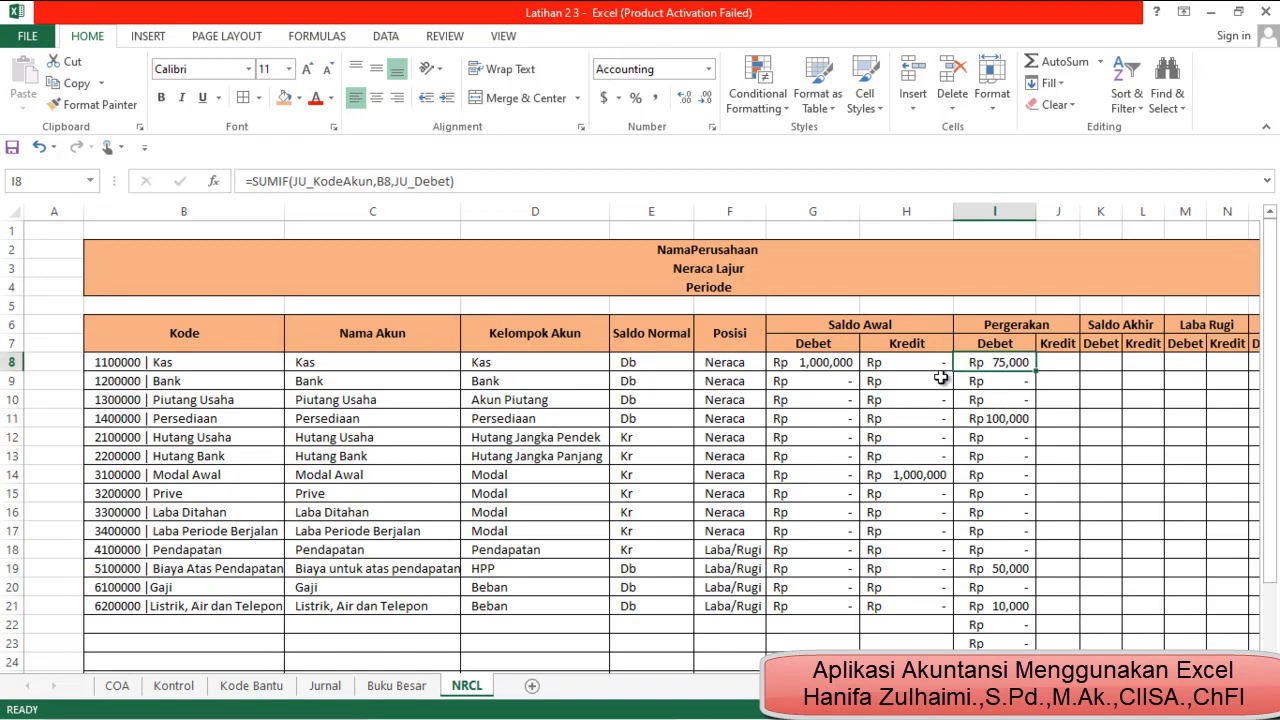
left_click(253, 181)
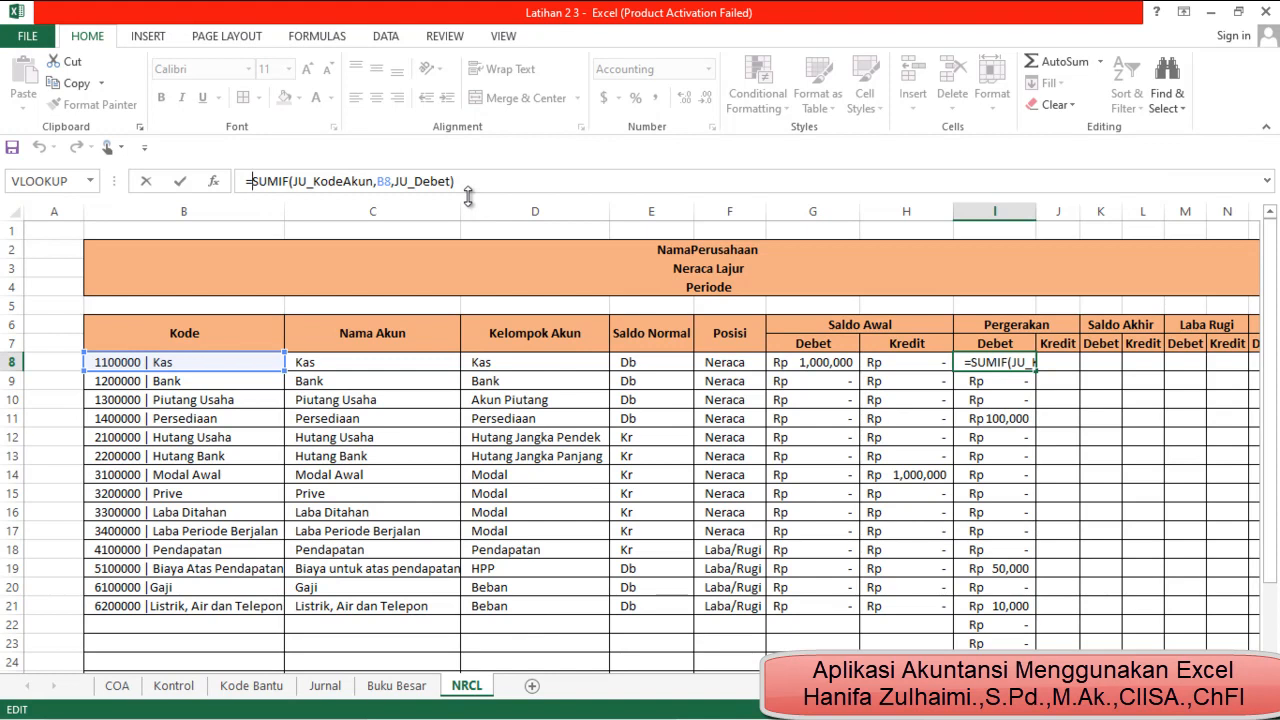
type("if")
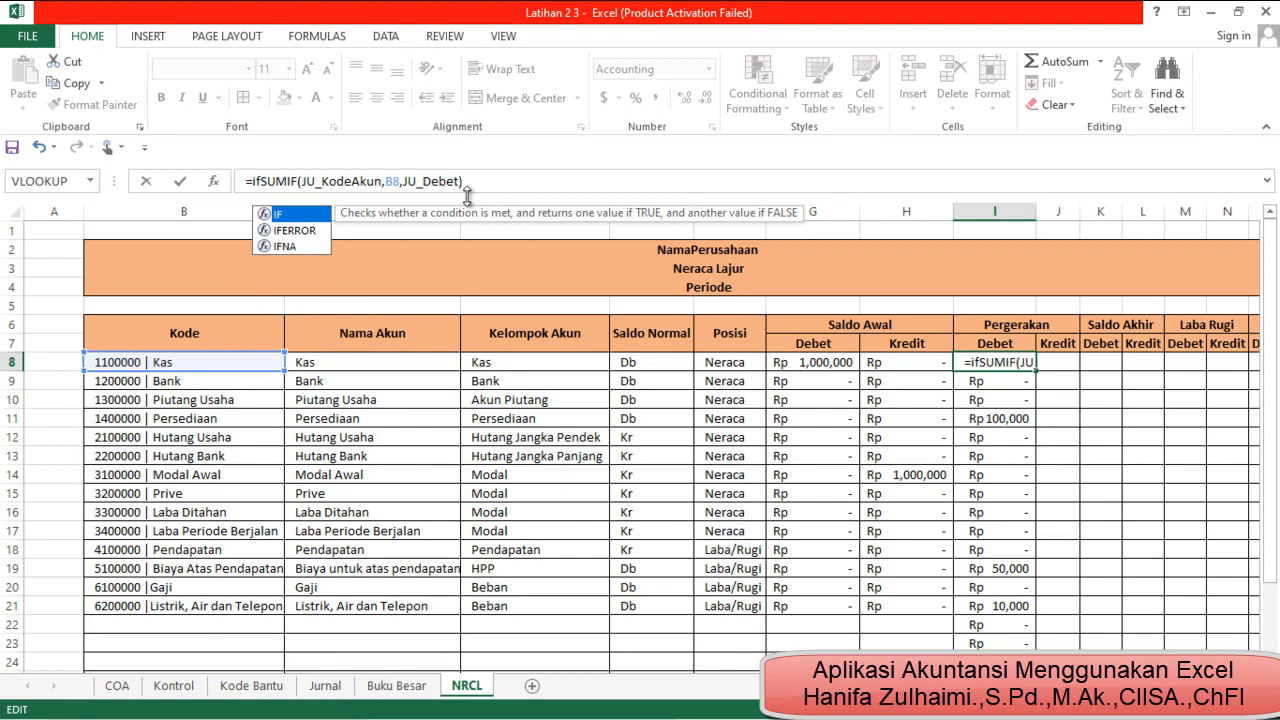
type("(")
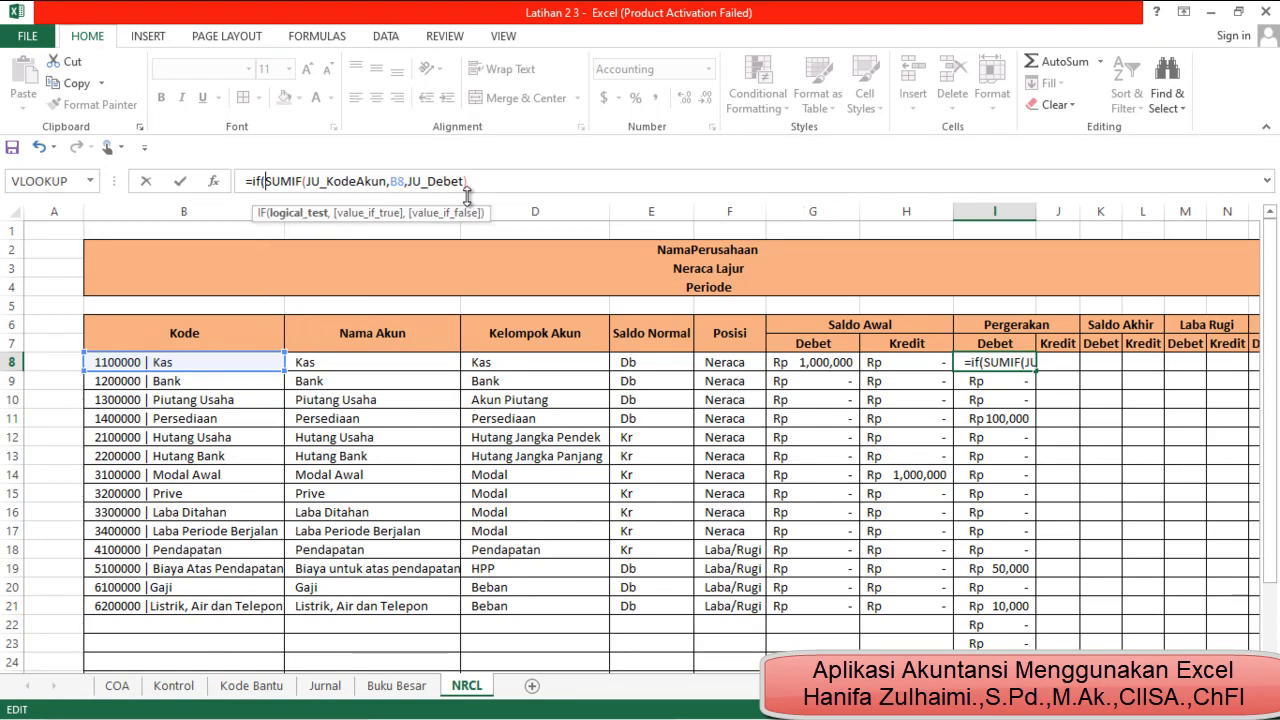
left_click(236, 358)
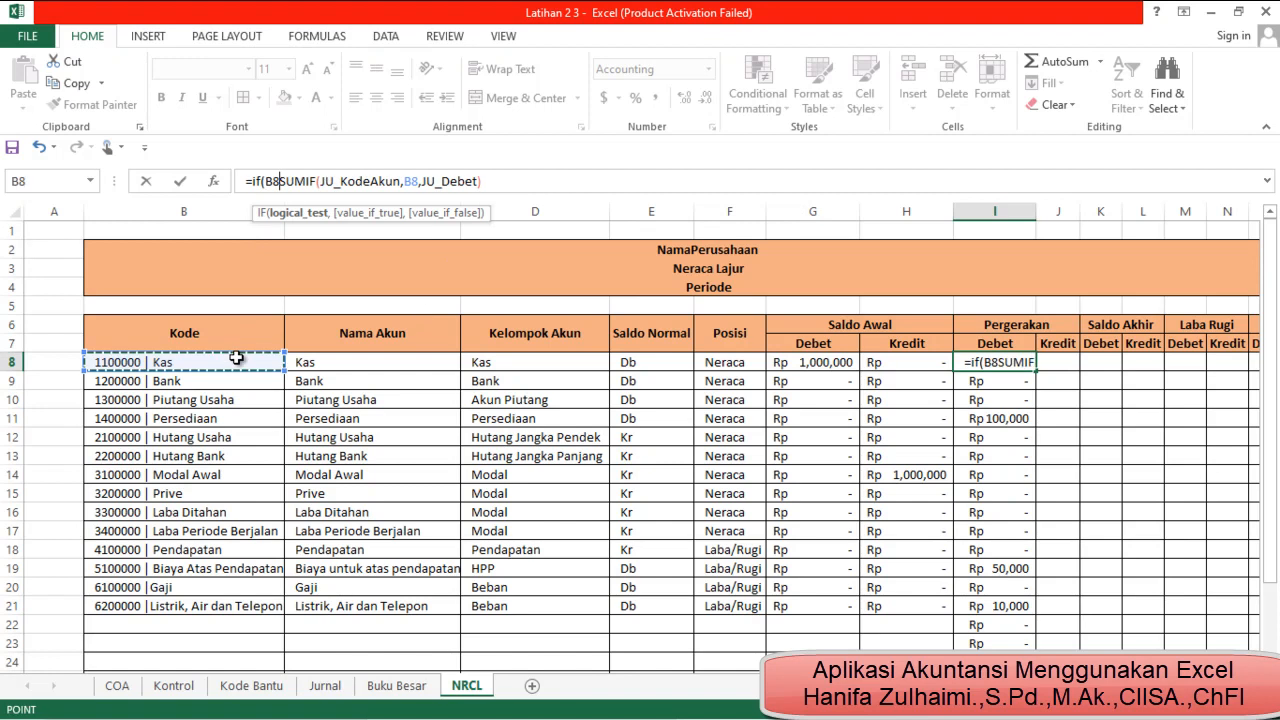
type("=")
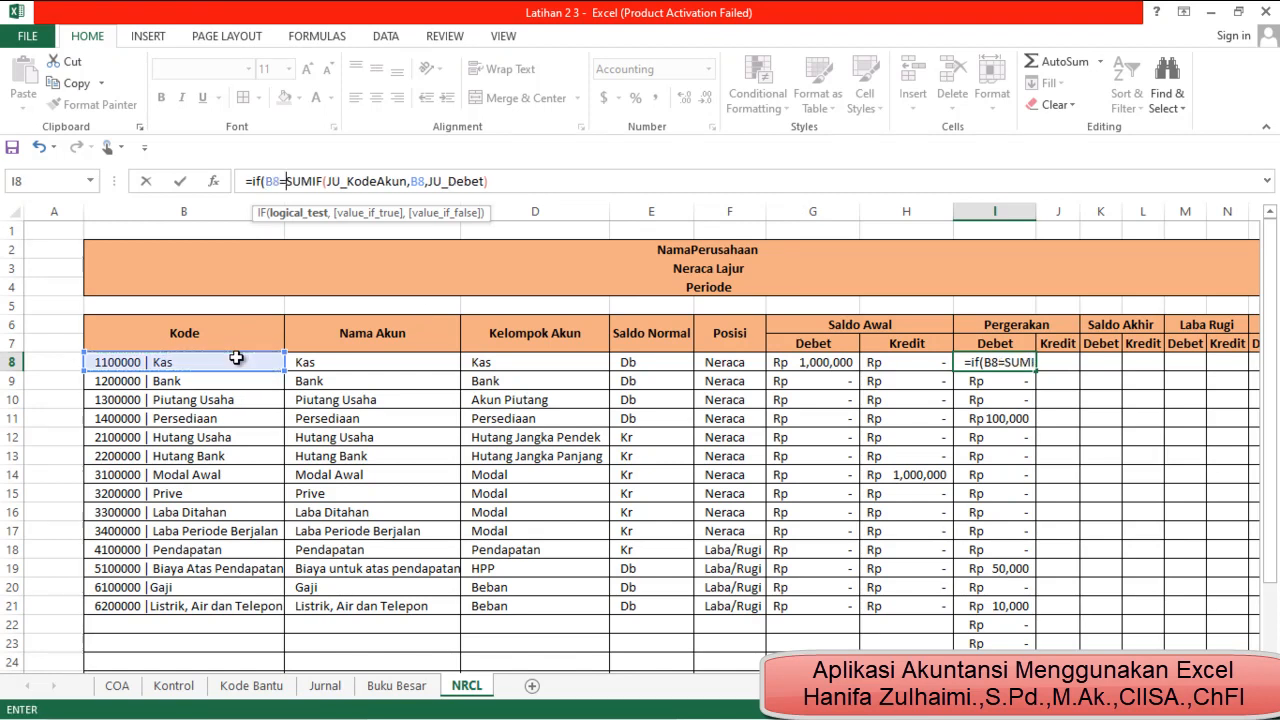
type("\"\",\"\"")
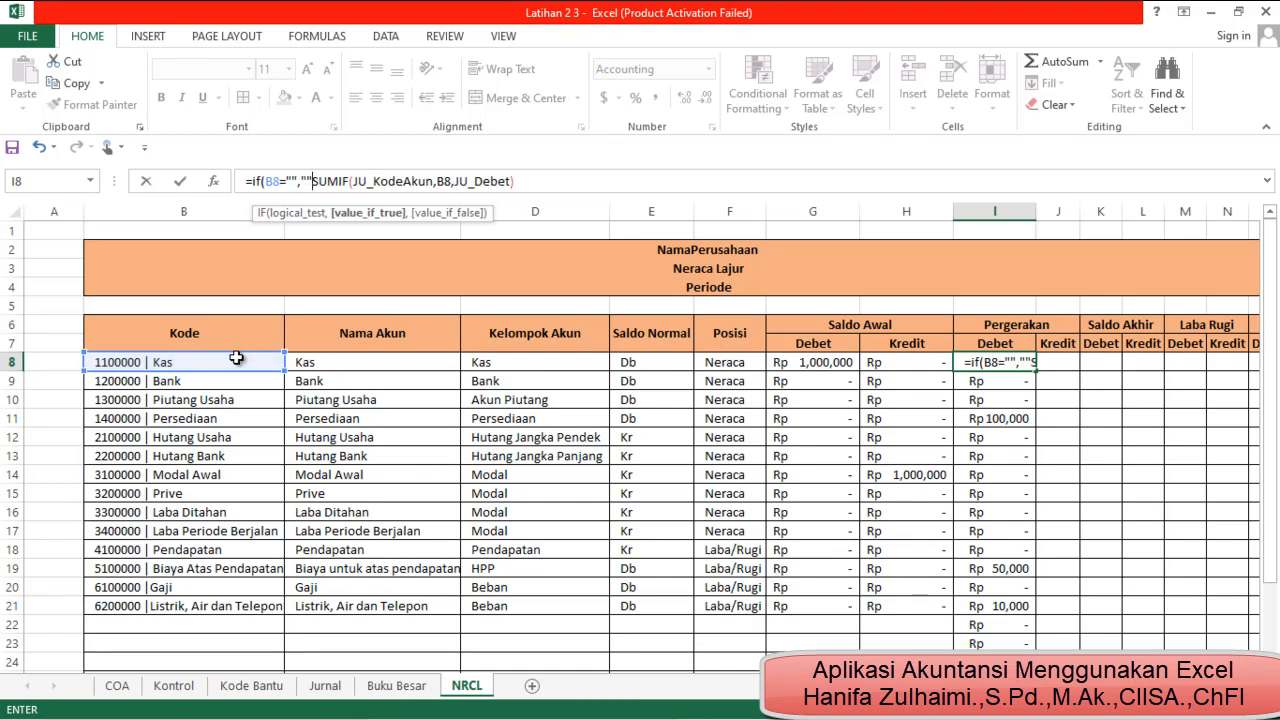
type(",")
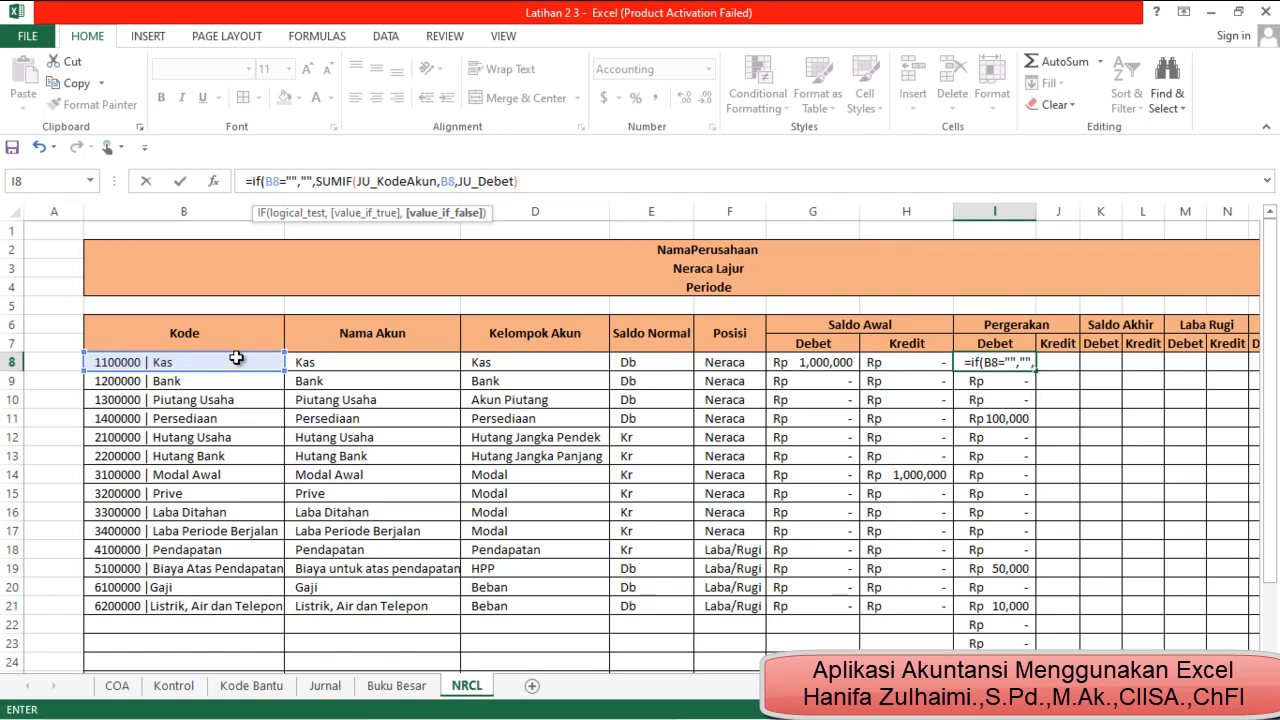
key("Return")
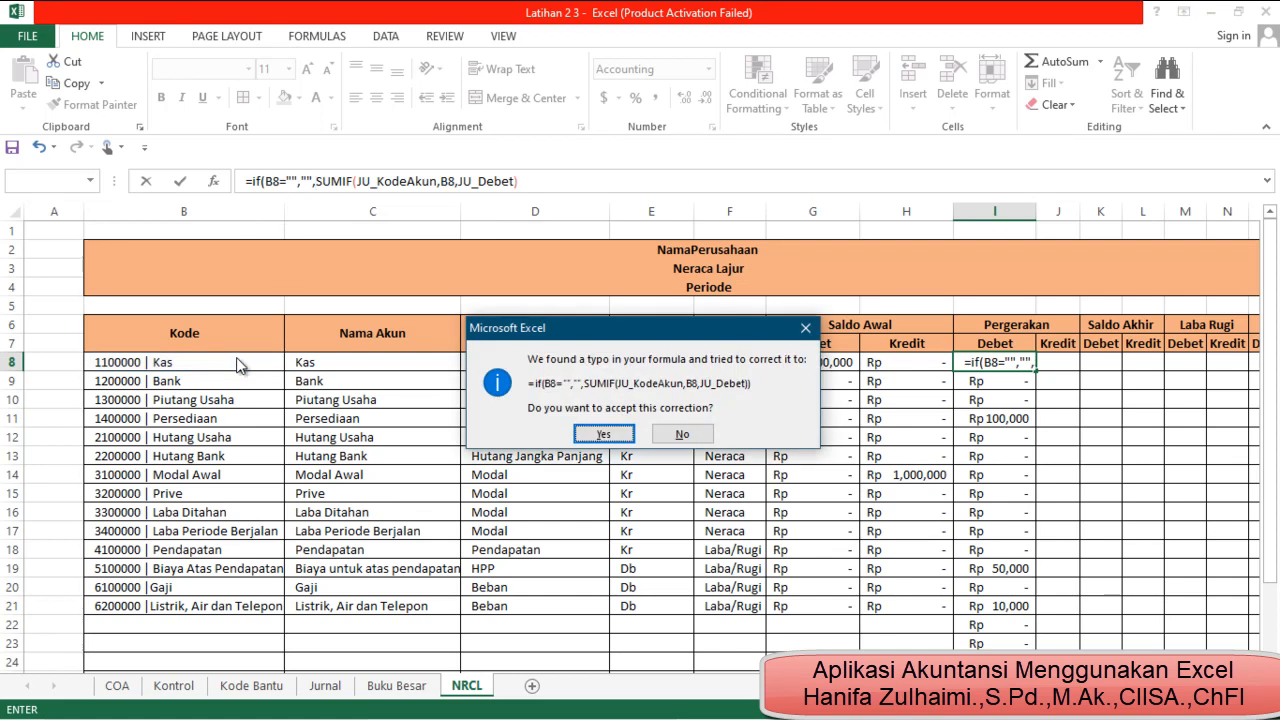
key("Return")
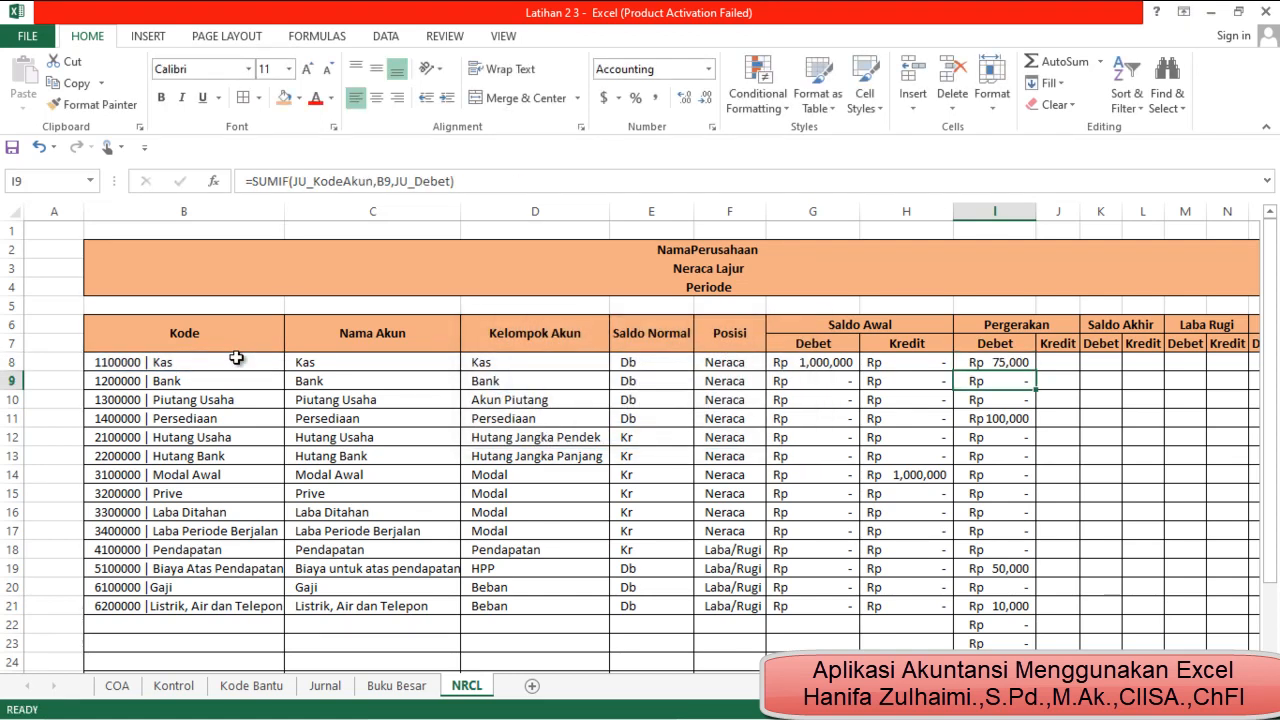
left_click(1005, 362)
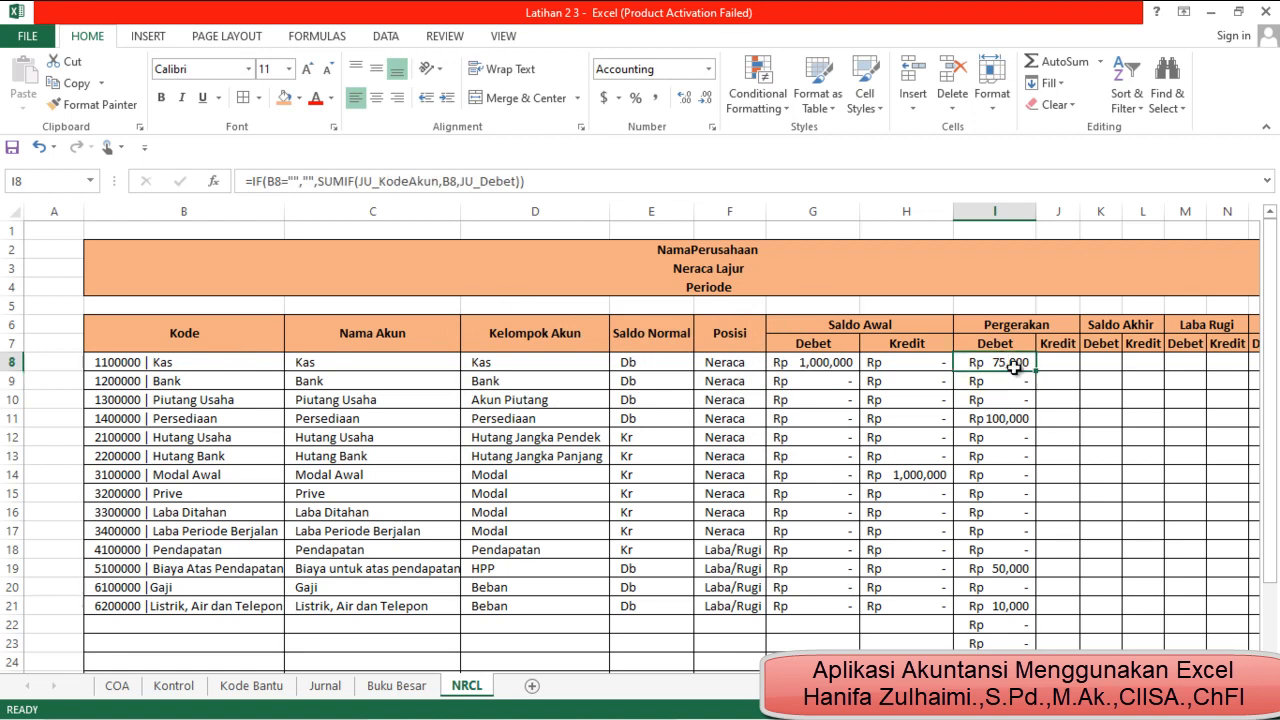
double_click(1036, 370)
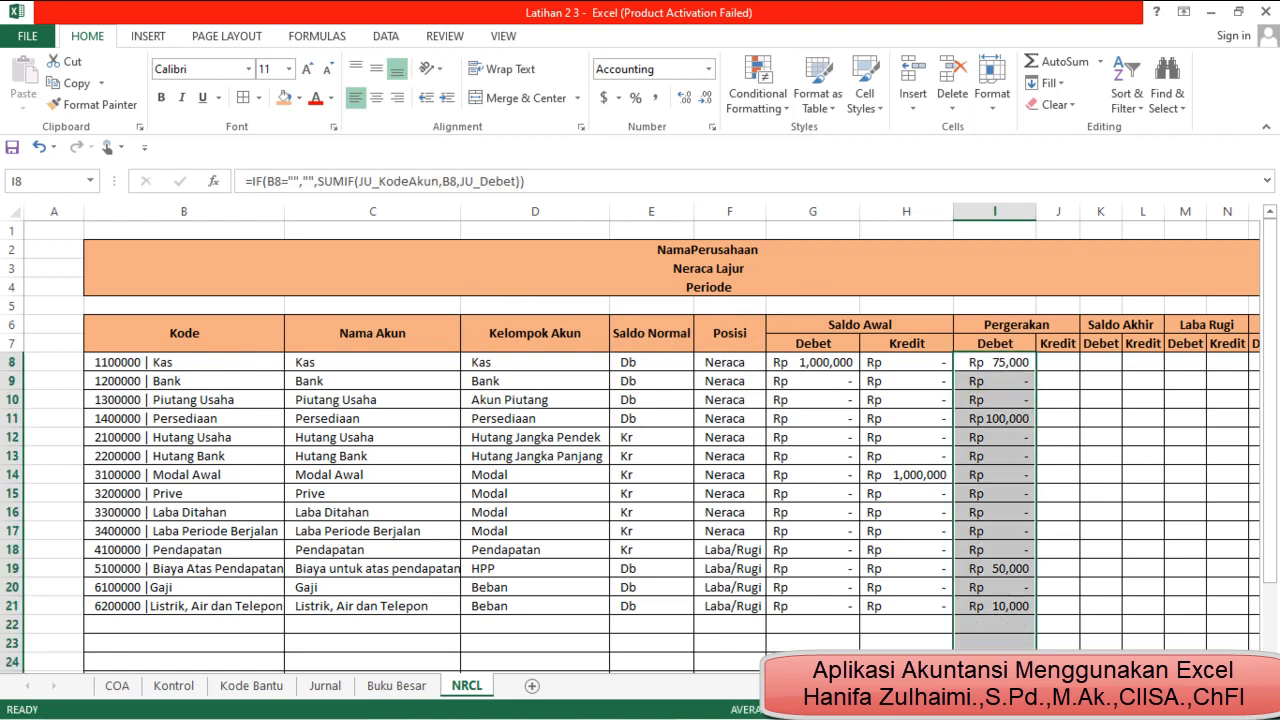
Copy the Pergerakan Debet formula from I8 into J8, the first cell of the Pergerakan Kredit column
left_click(1024, 365)
key("ctrl+c")
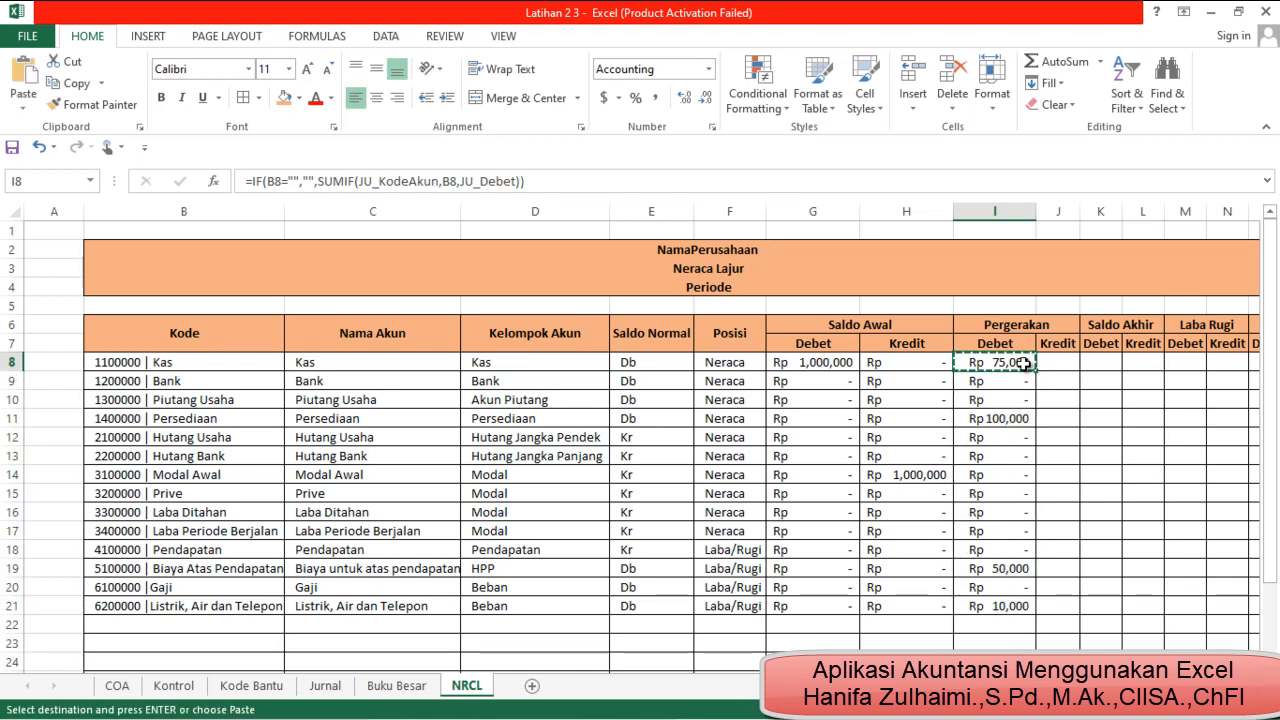
key("Right")
key("ctrl+v")
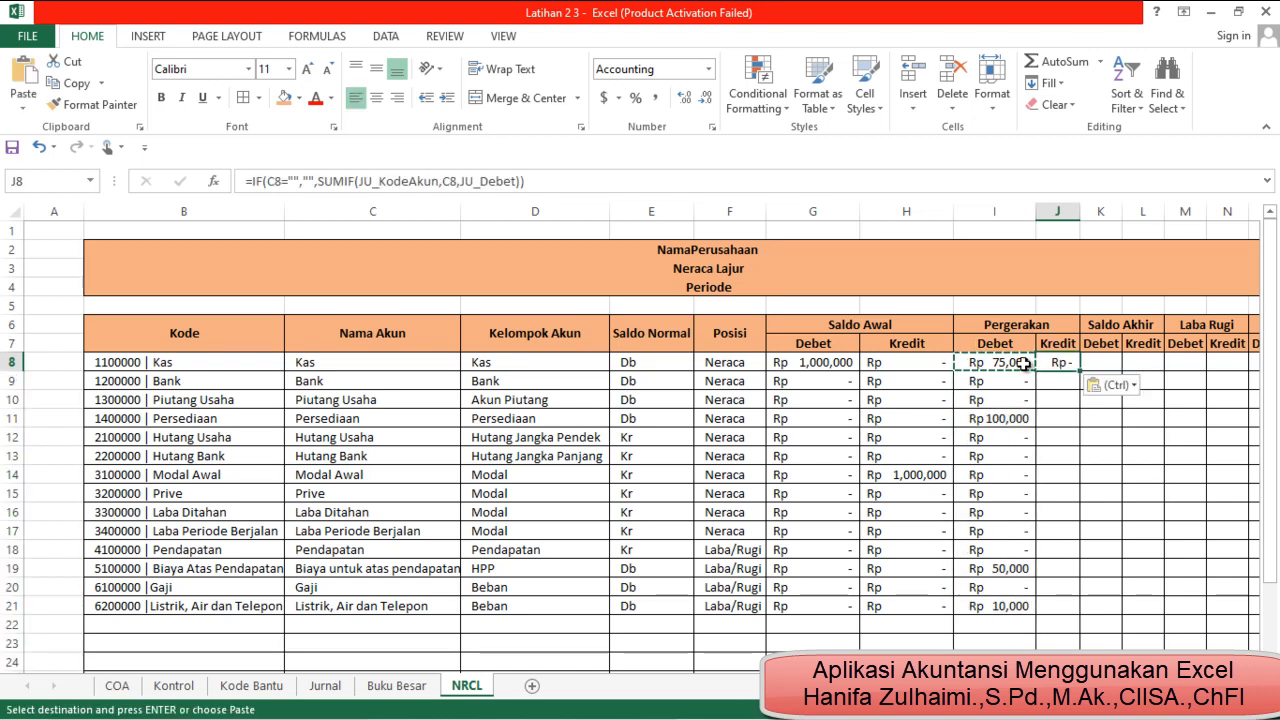
key("Escape")
key("Down")
key("Up")
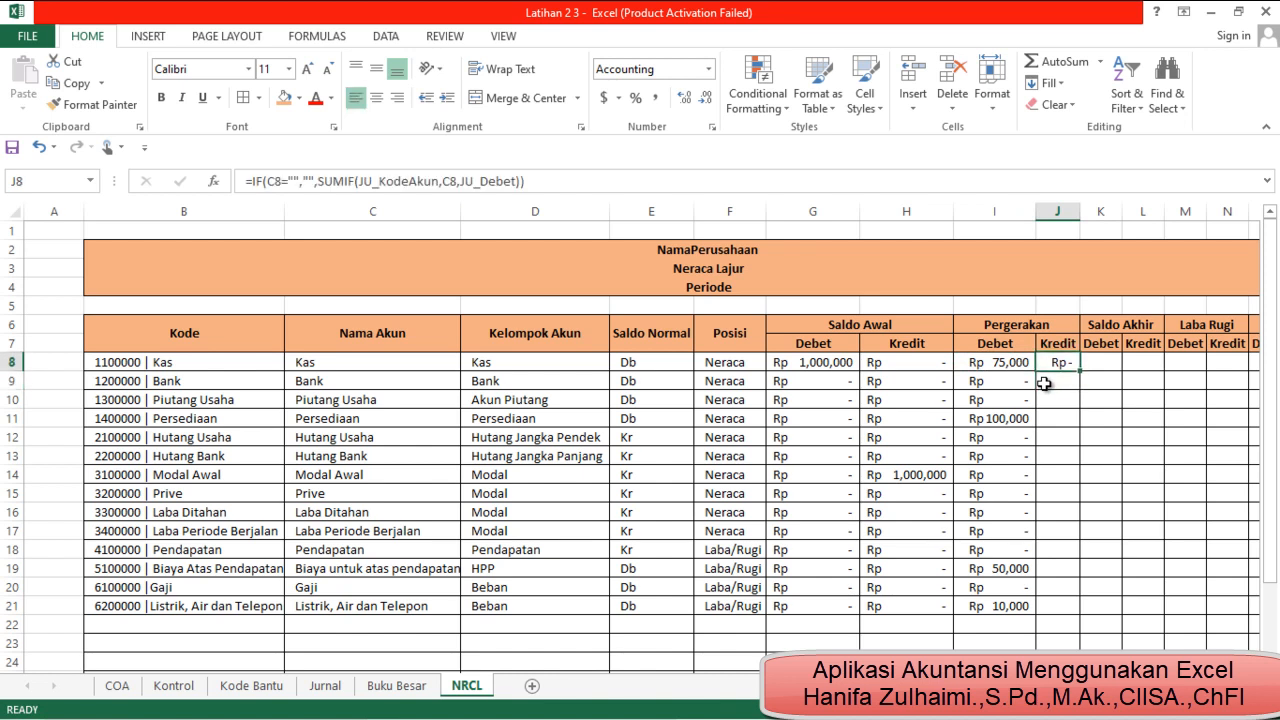
Change the SUMIF criteria in the J8 formula to B8
left_click(450, 180)
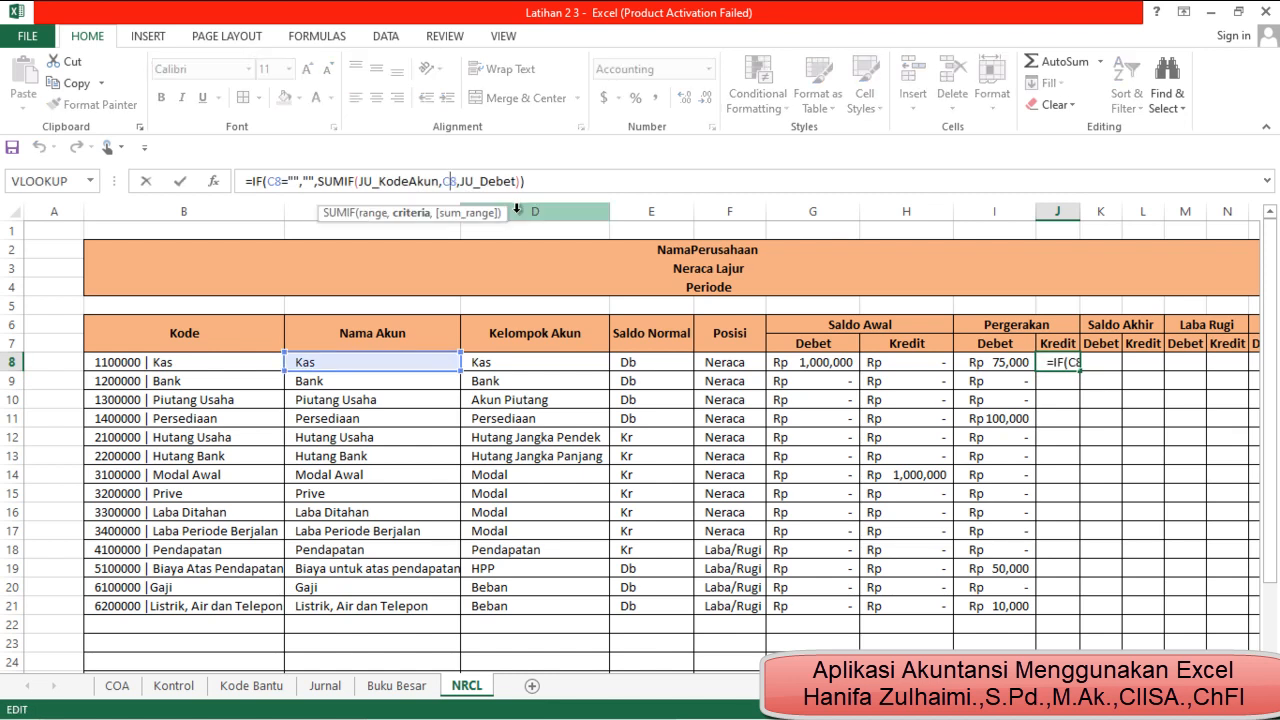
key("BackSpace")
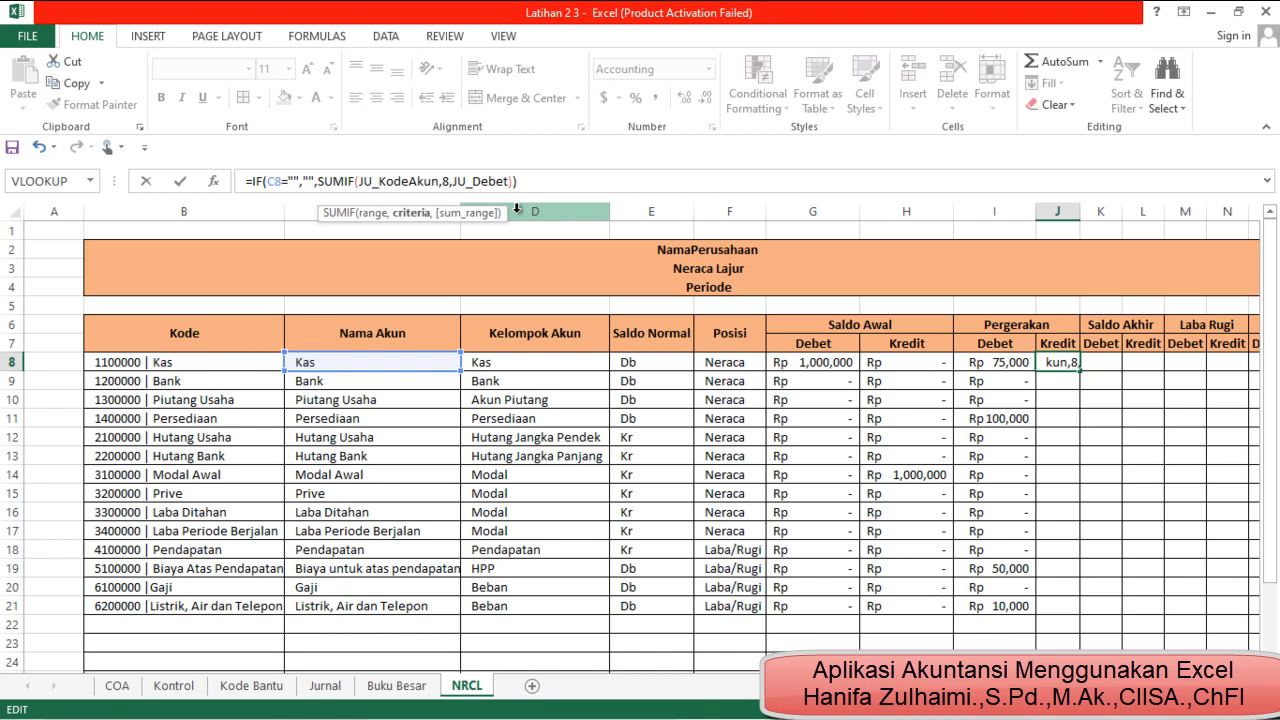
type("b")
Replace the sum range in the J8 SUMIF formula with JU_Kredit and commit the formula
key("Right")
key("Right")
key("Right")
key("Right")
key("Right")
key("Right")
key("Right")
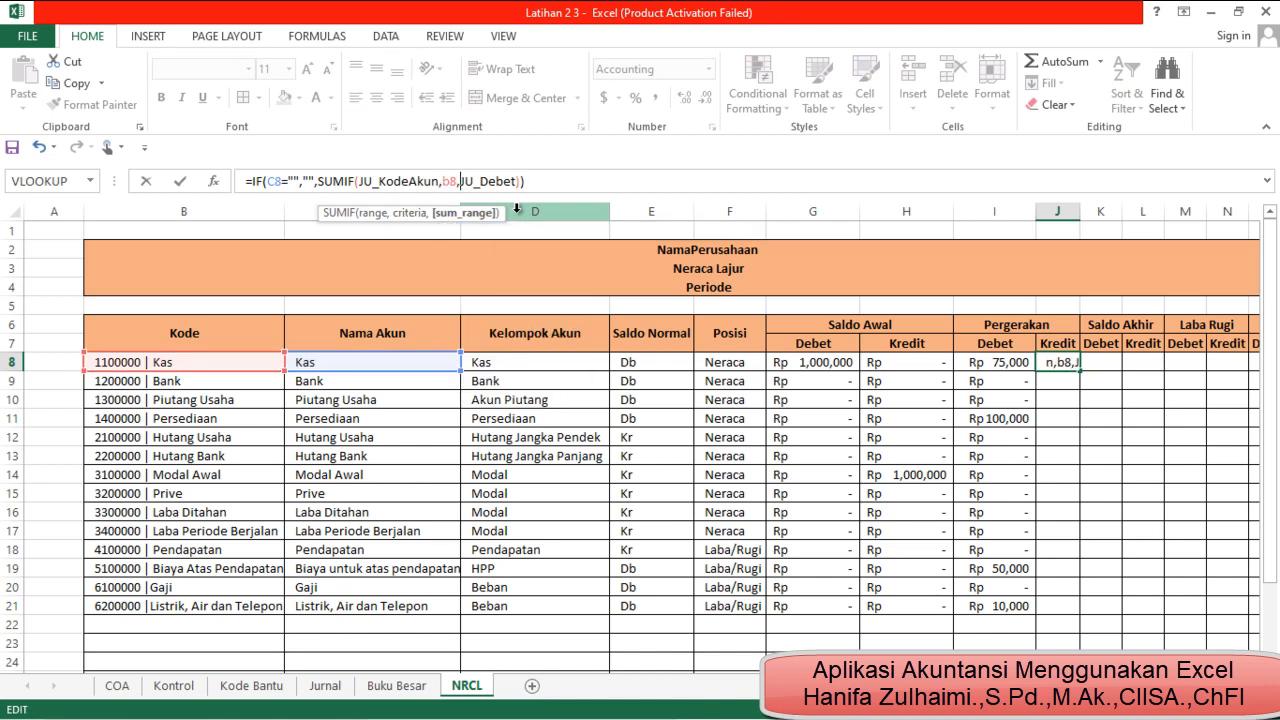
key("Right")
key("Right")
key("Right")
key("BackSpace")
key("BackSpace")
key("BackSpace")
key("BackSpace")
key("BackSpace")
key("BackSpace")
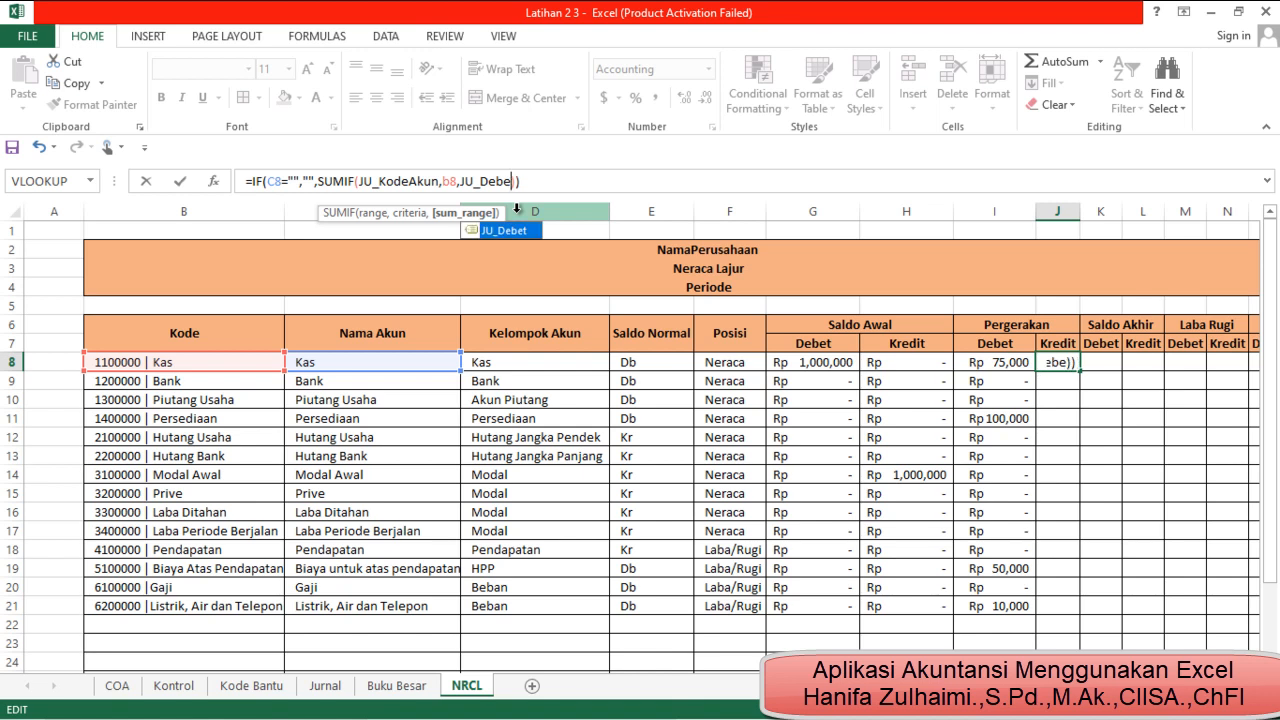
key("BackSpace")
type("u")
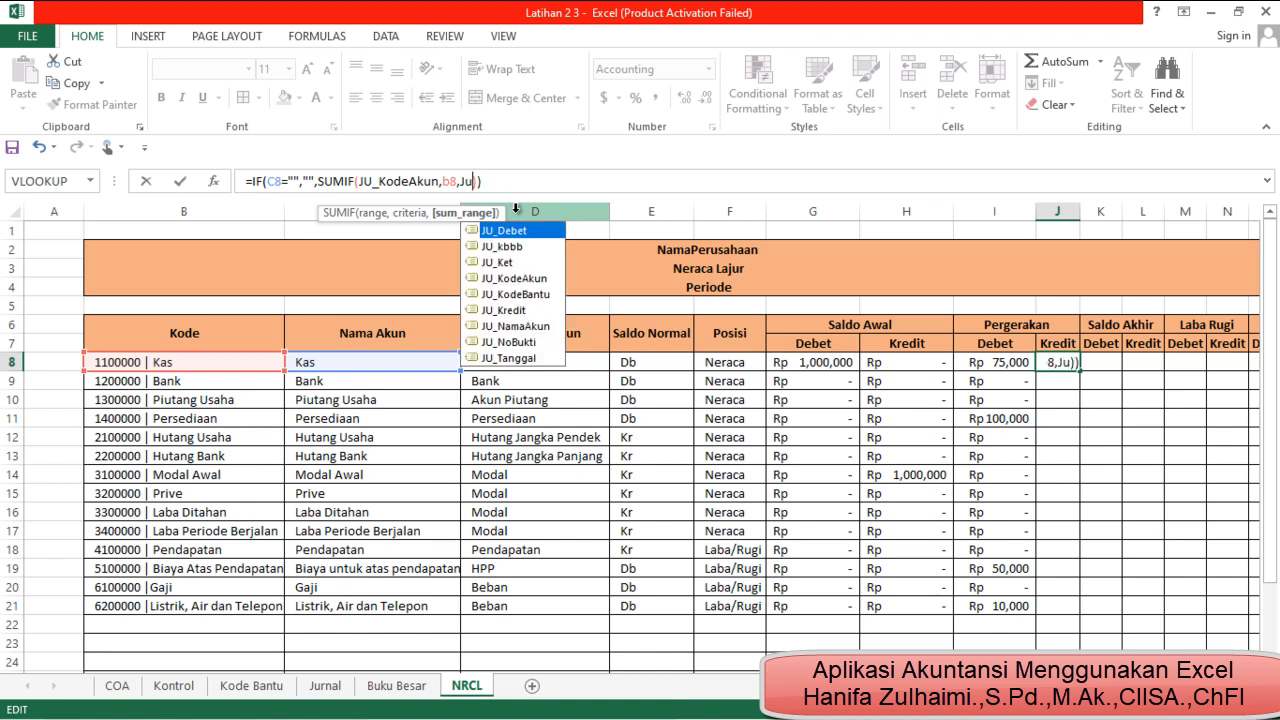
double_click(522, 310)
key("Return")
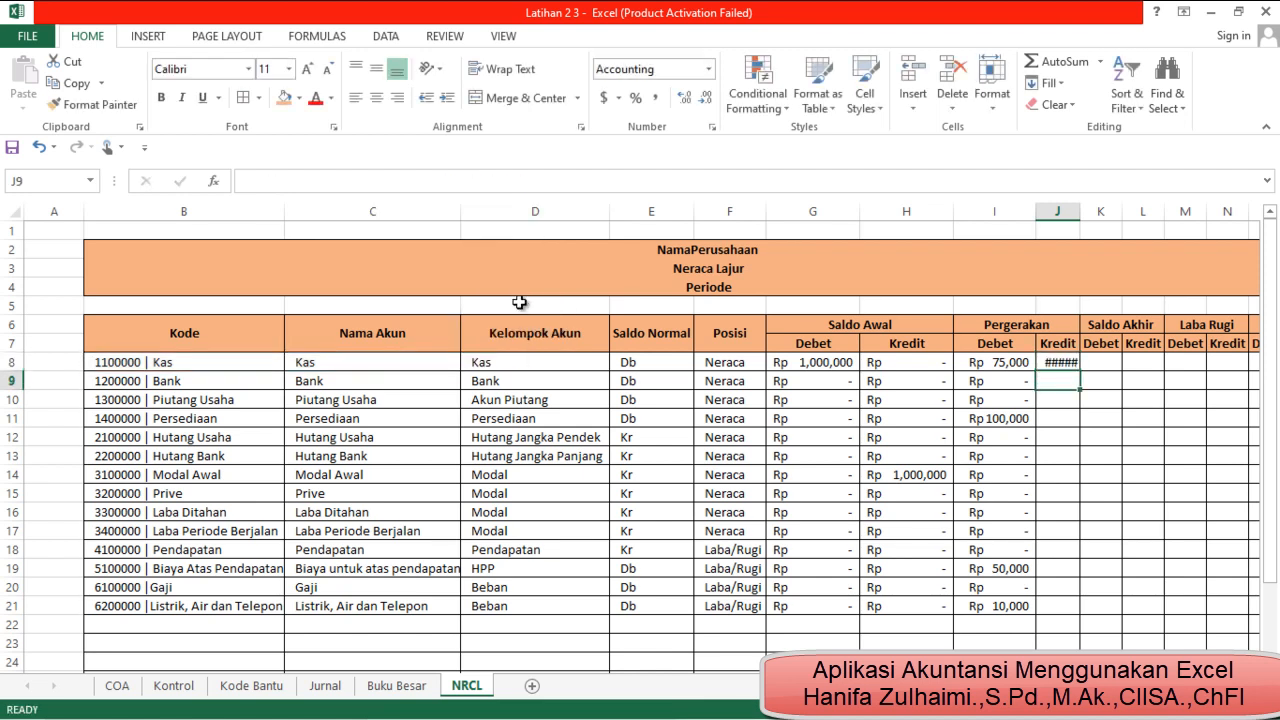
Fit column J to its amount and fill the J8 formula down the Pergerakan Kredit column
double_click(1080, 211)
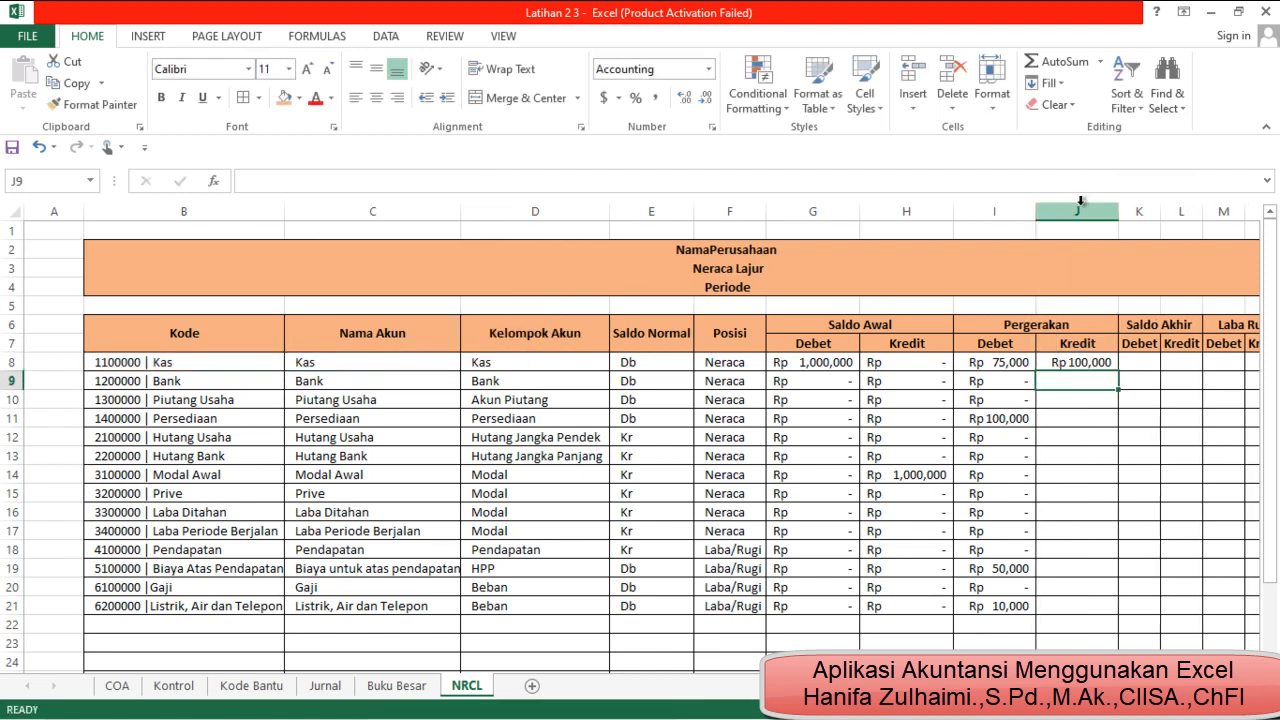
double_click(1119, 371)
left_click(1069, 500)
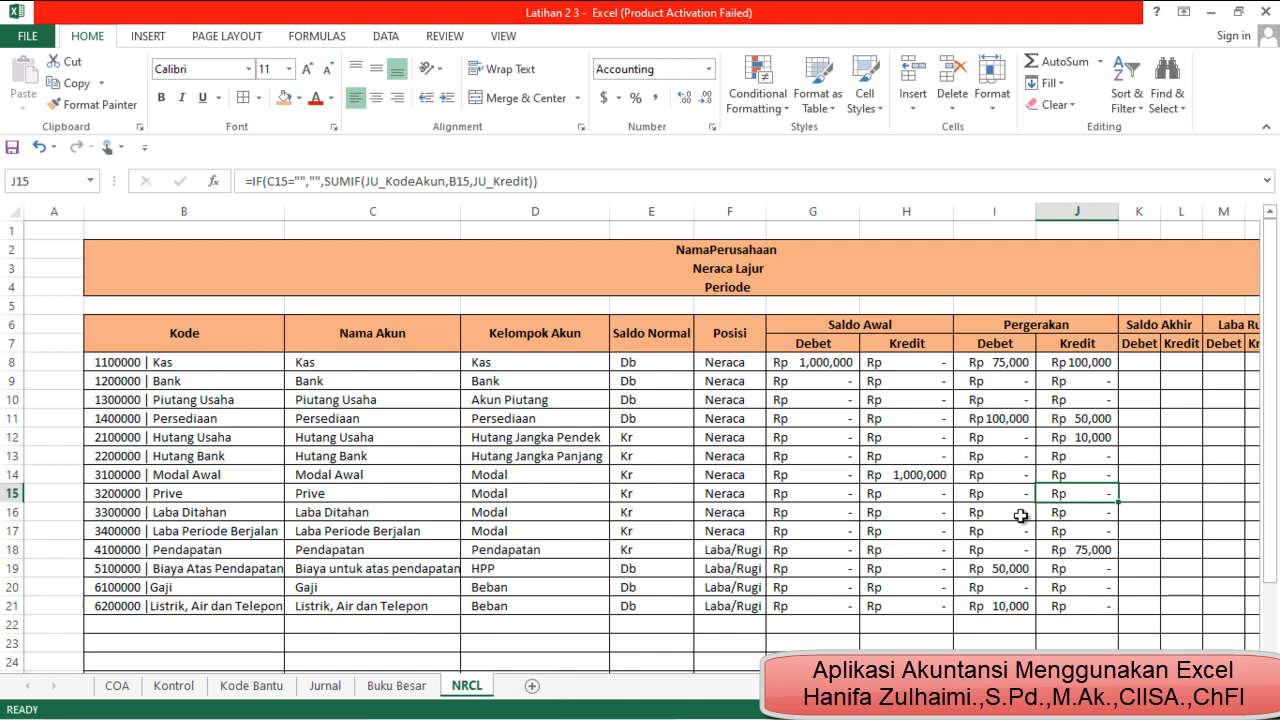
Refit the widths of columns I and J so the Pergerakan amounts display fully with the whole worksheet in view
left_click(830, 362)
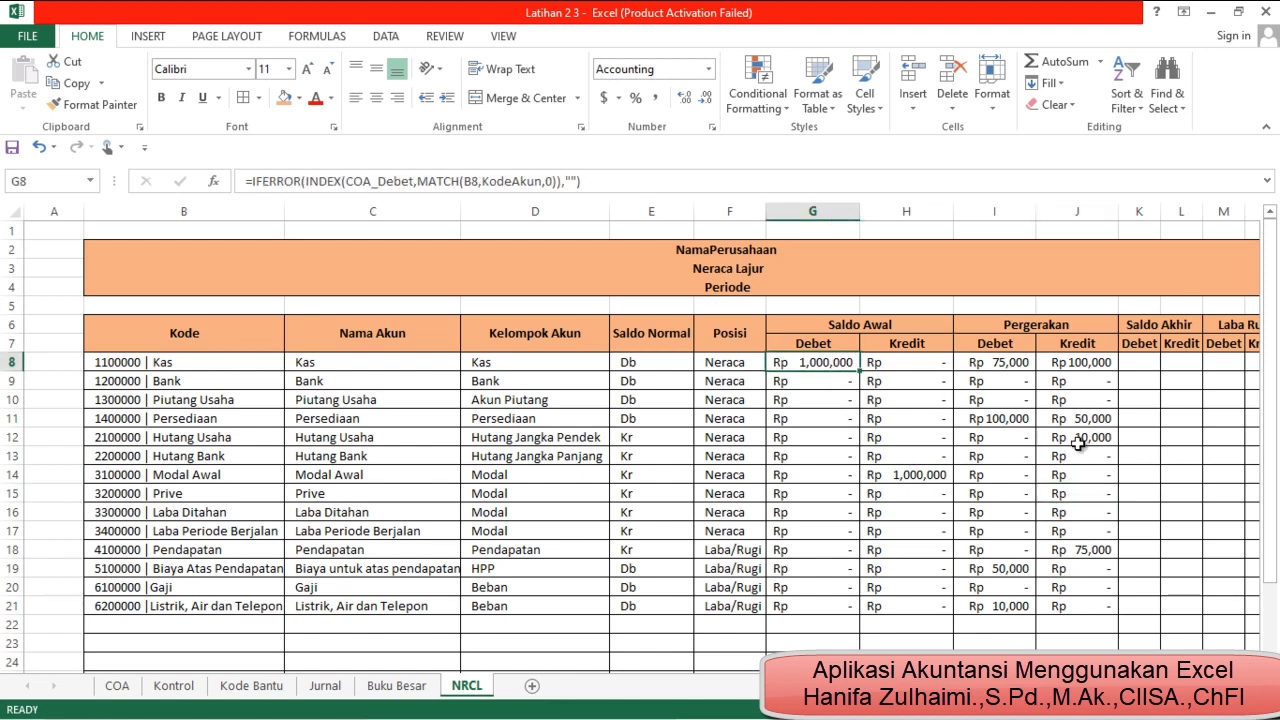
left_click(1077, 366)
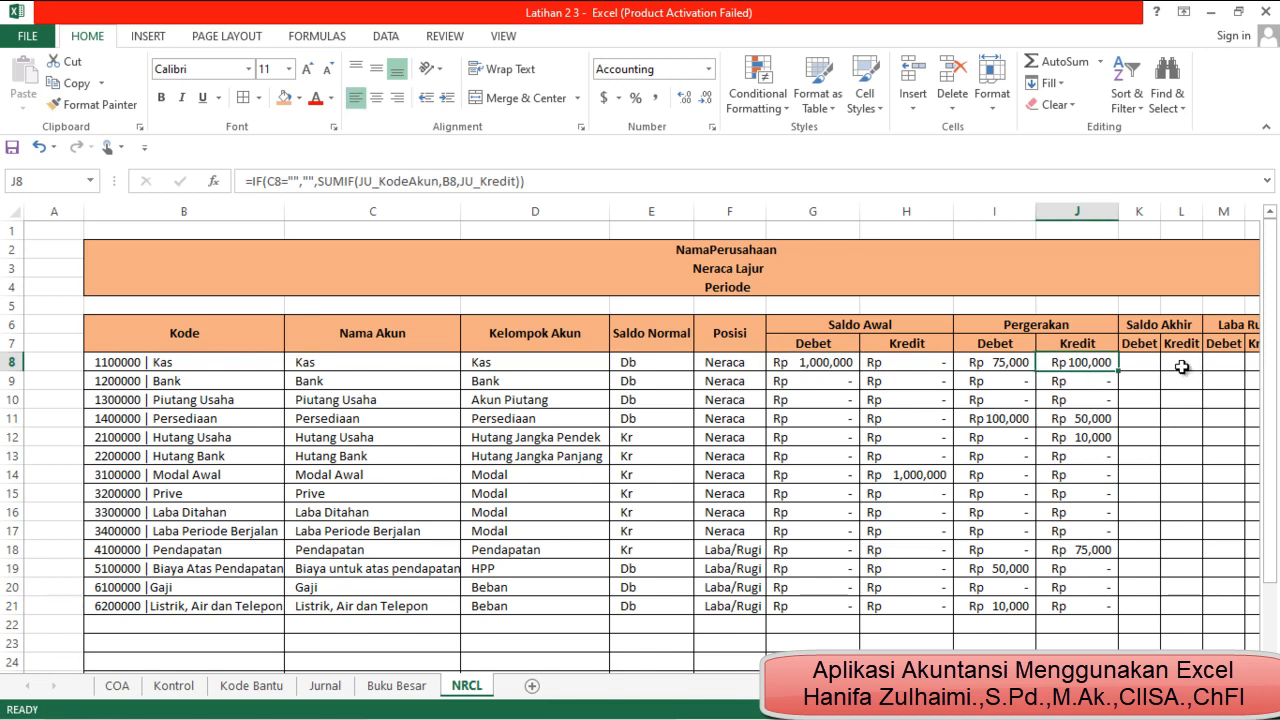
scroll(640, 440, "right", 2)
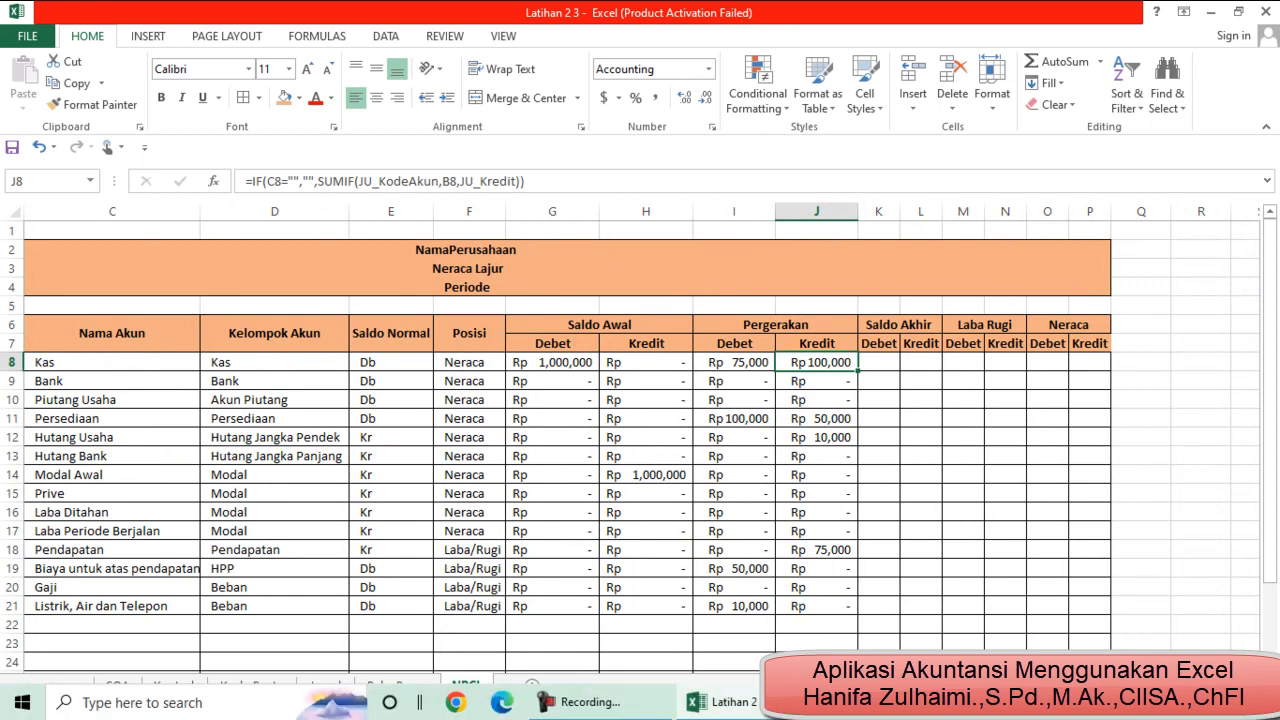
left_click(1110, 709)
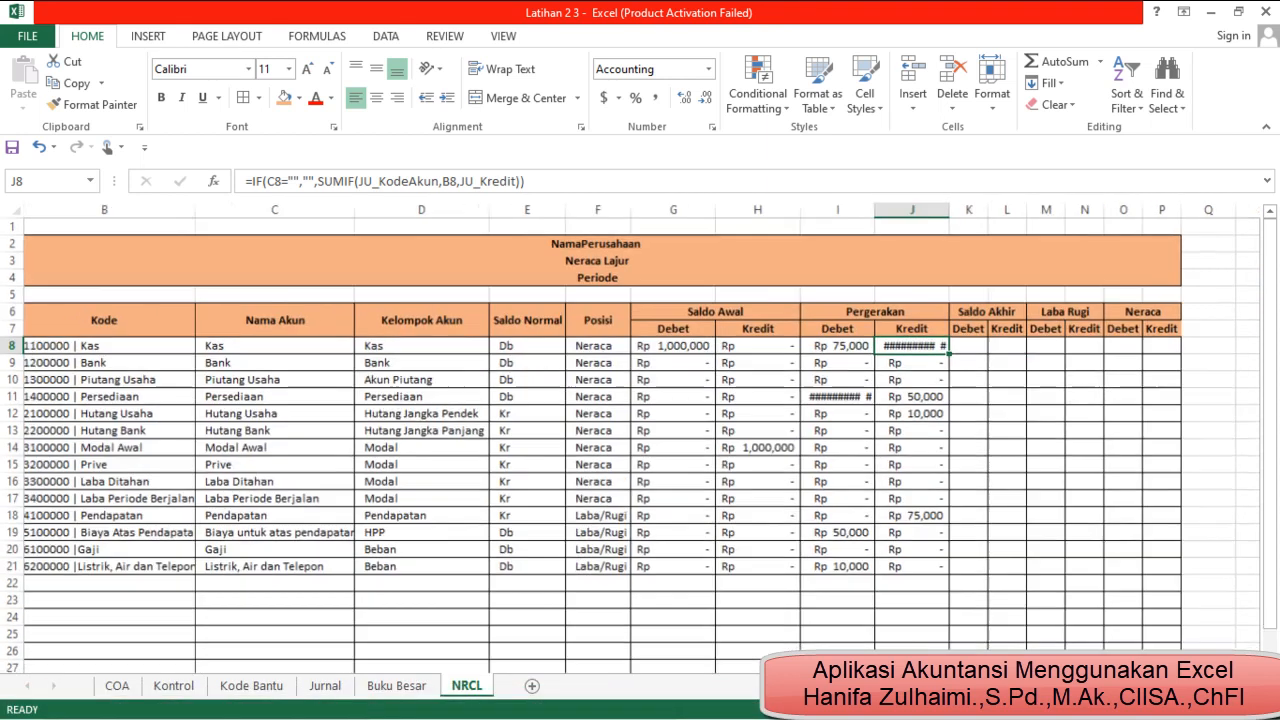
left_click(1110, 709)
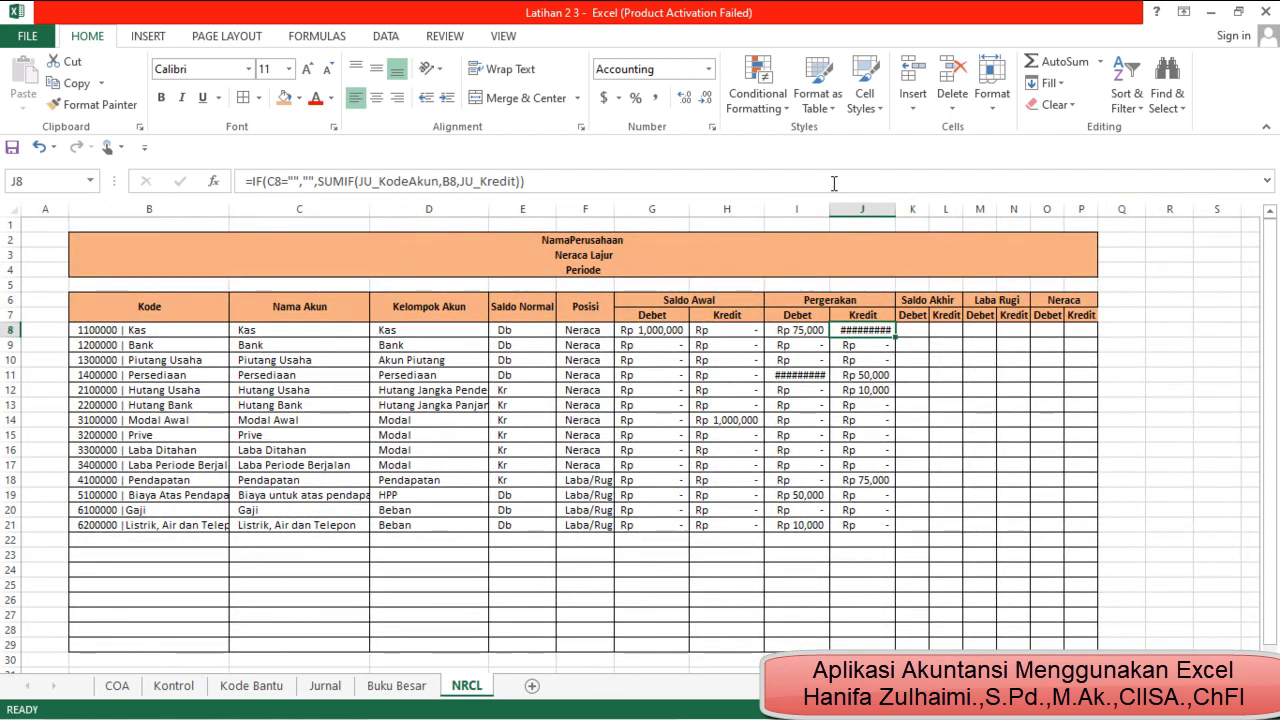
double_click(829, 209)
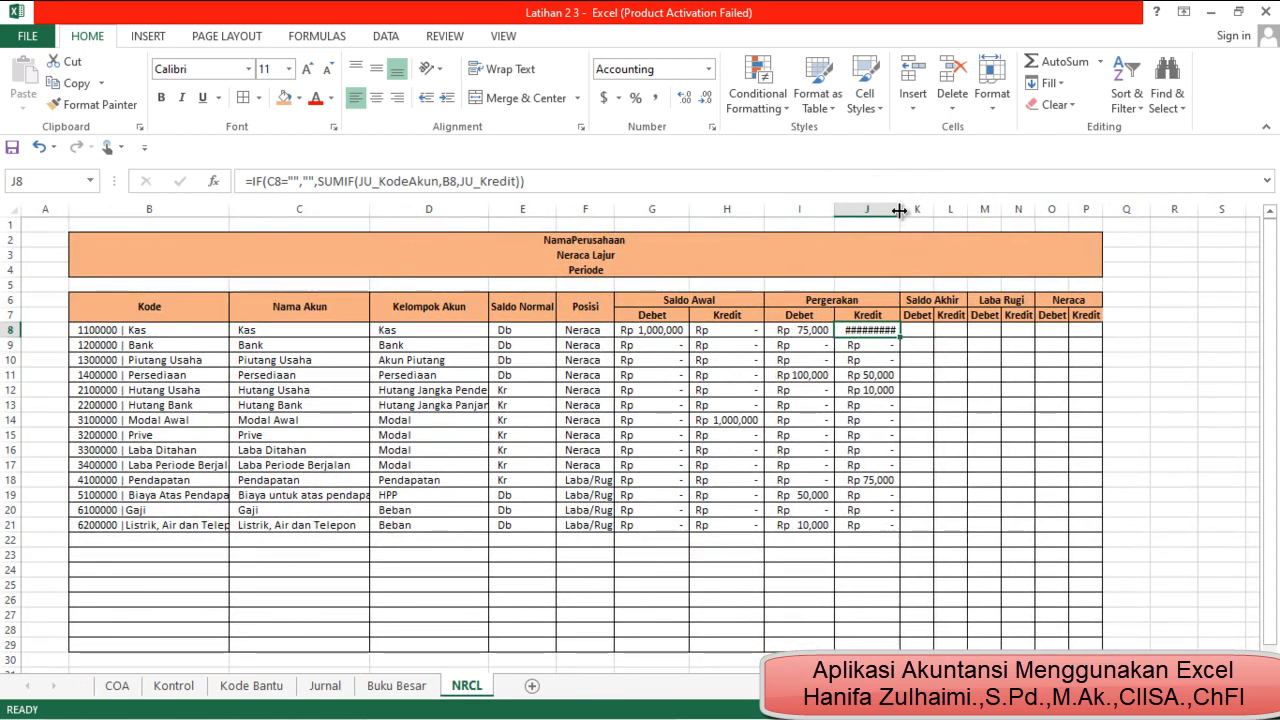
double_click(900, 209)
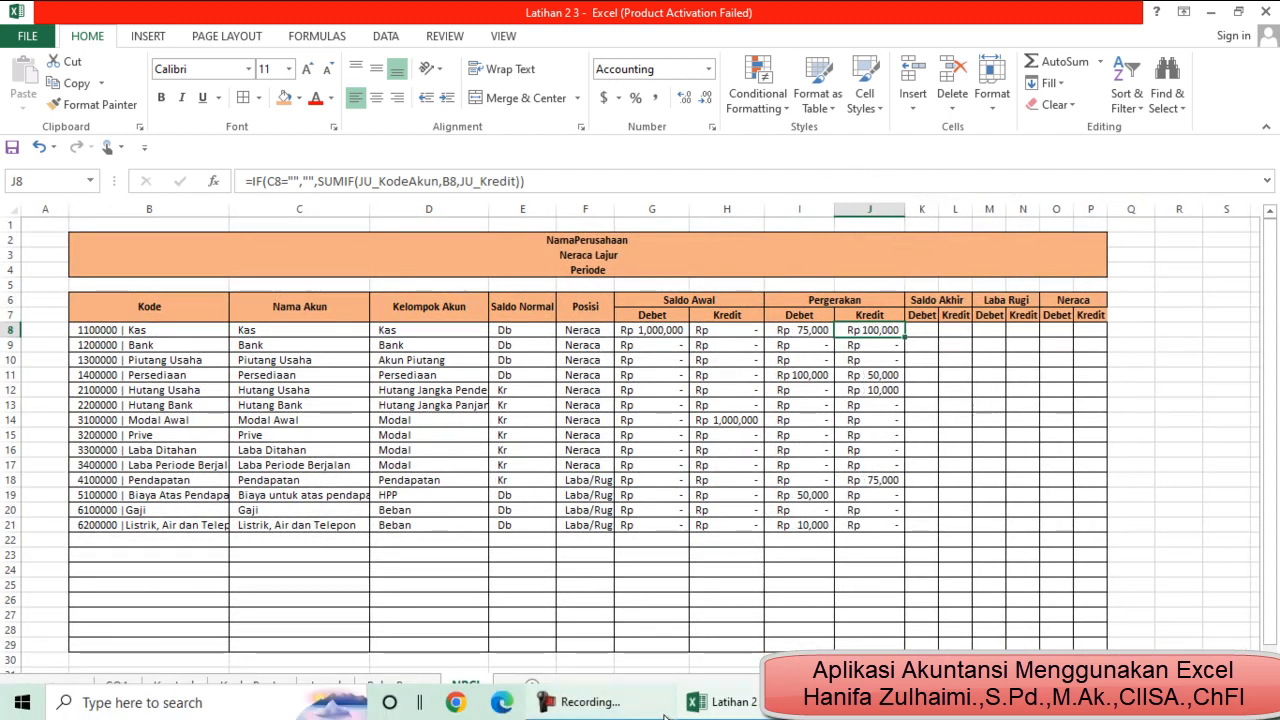
Begin an IF formula in K8 (Saldo Akhir Debet) that tests whether the Saldo Normal in E8 equals "Db"
left_click(637, 709)
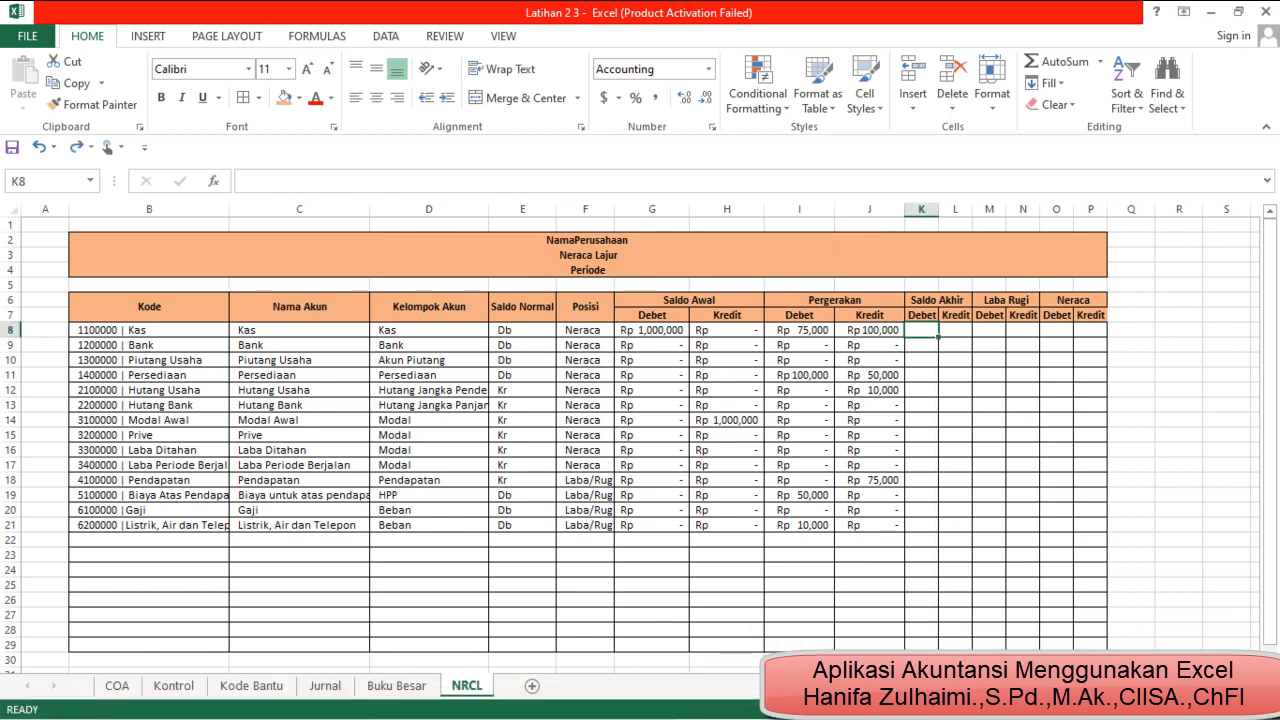
type("if")
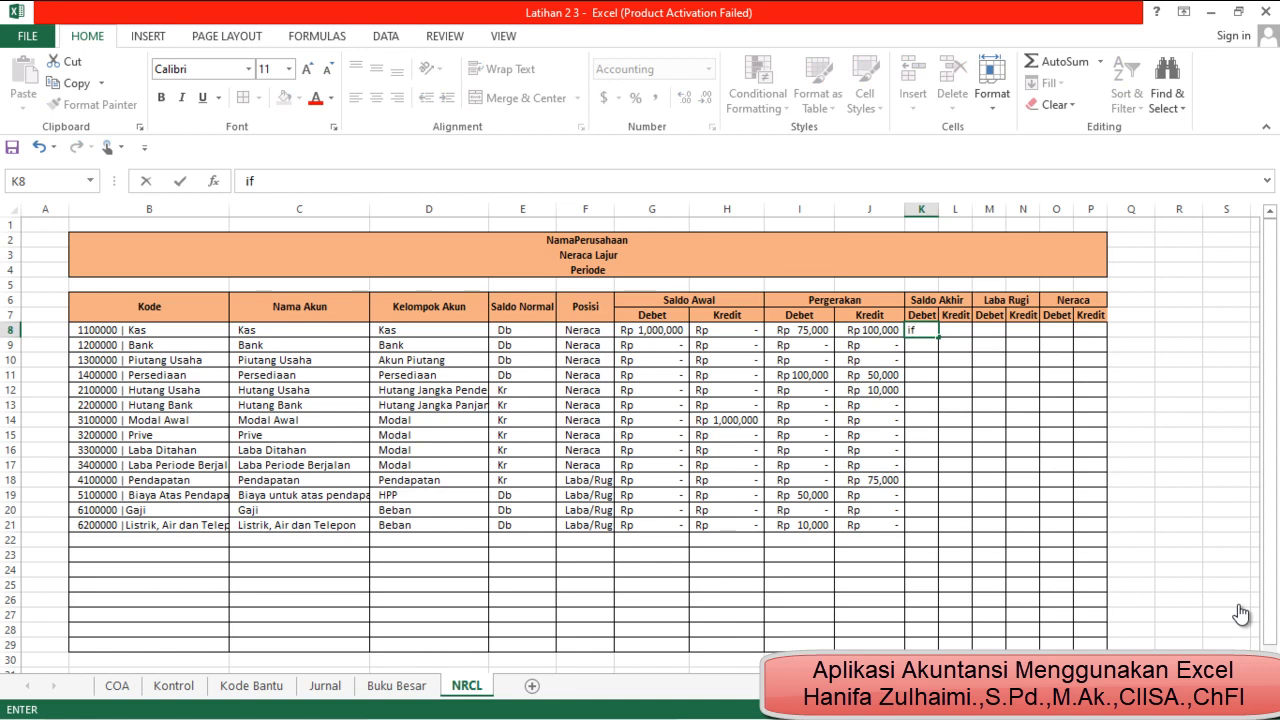
key("BackSpace")
key("BackSpace")
type("=")
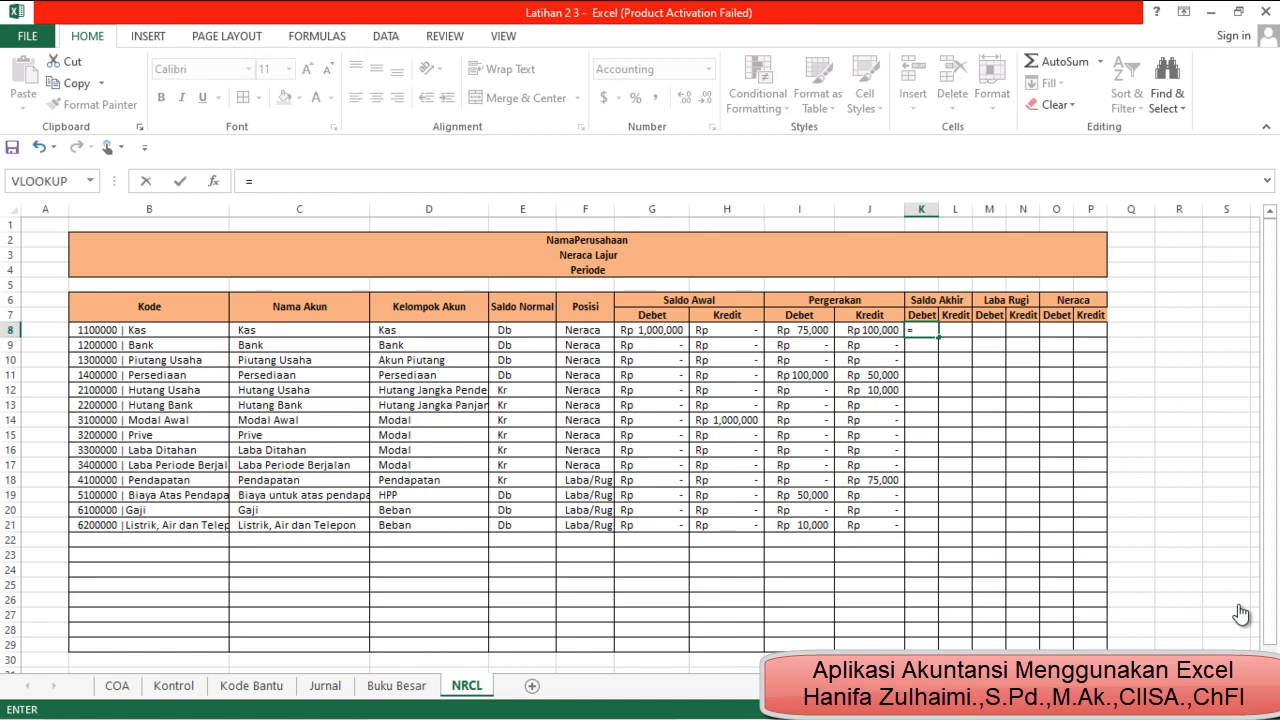
type("if")
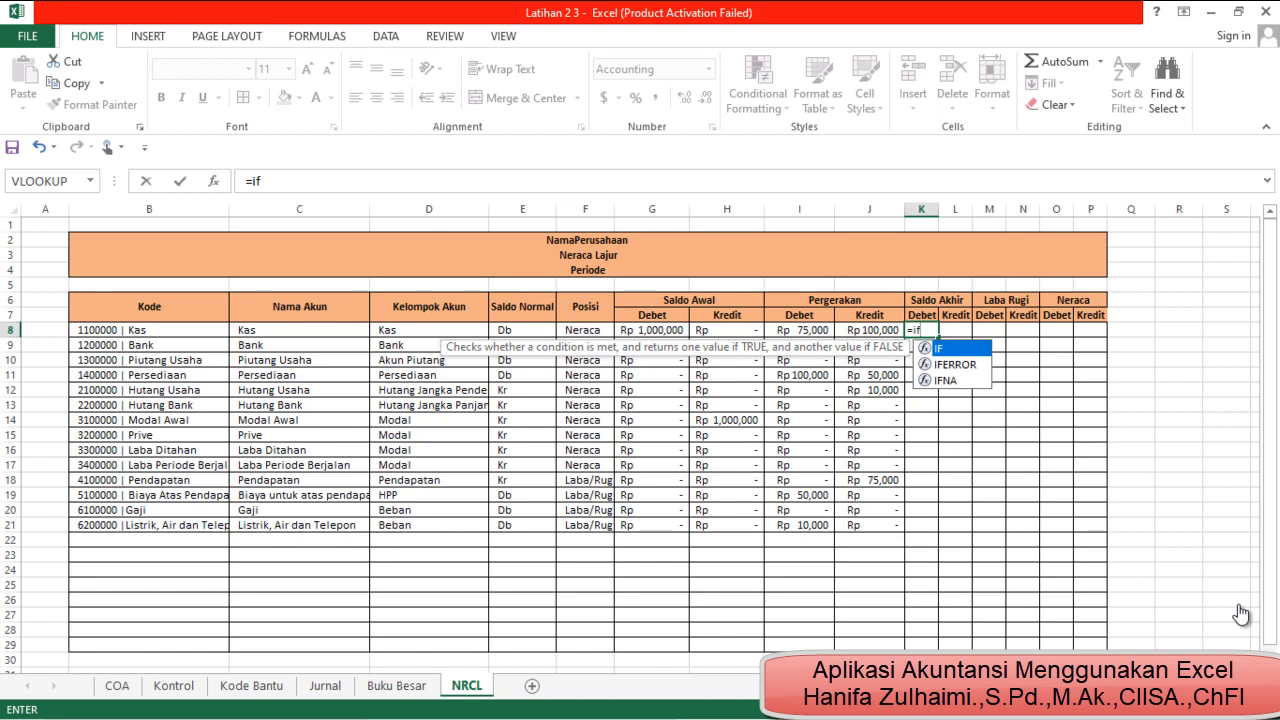
type("(")
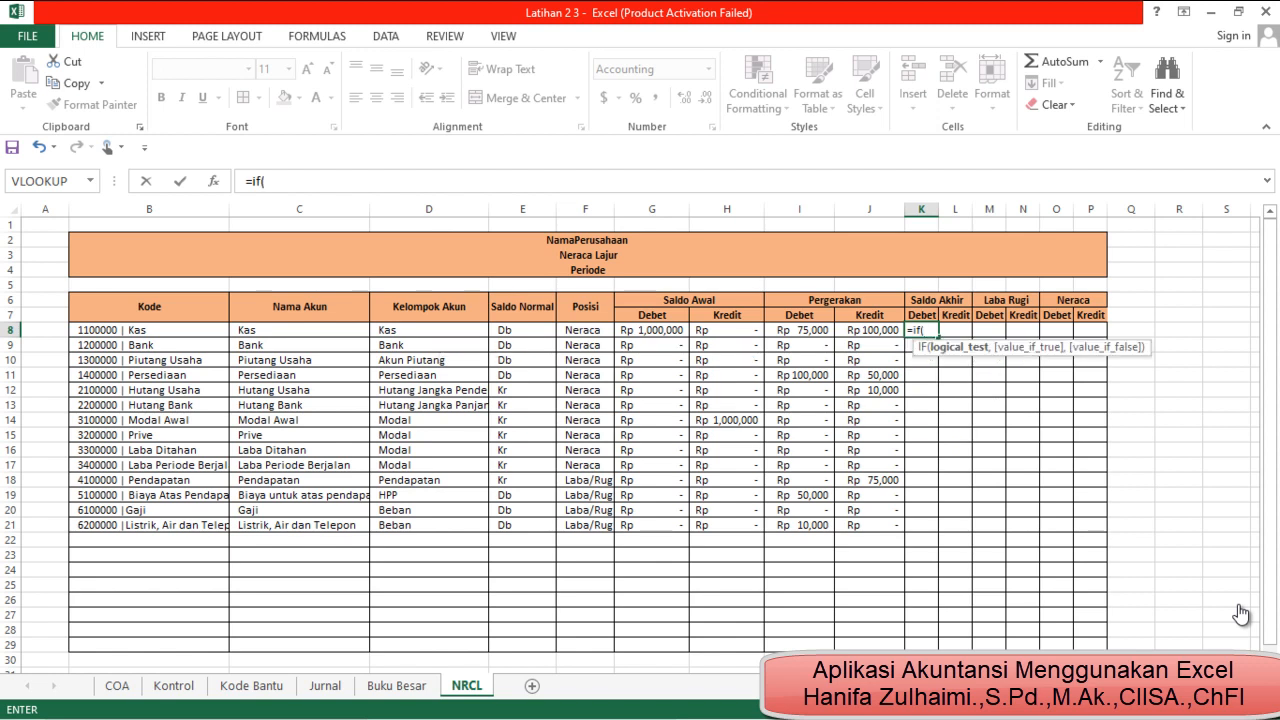
key("Left")
key("Left")
key("Left")
key("Left")
key("Left")
key("Left")
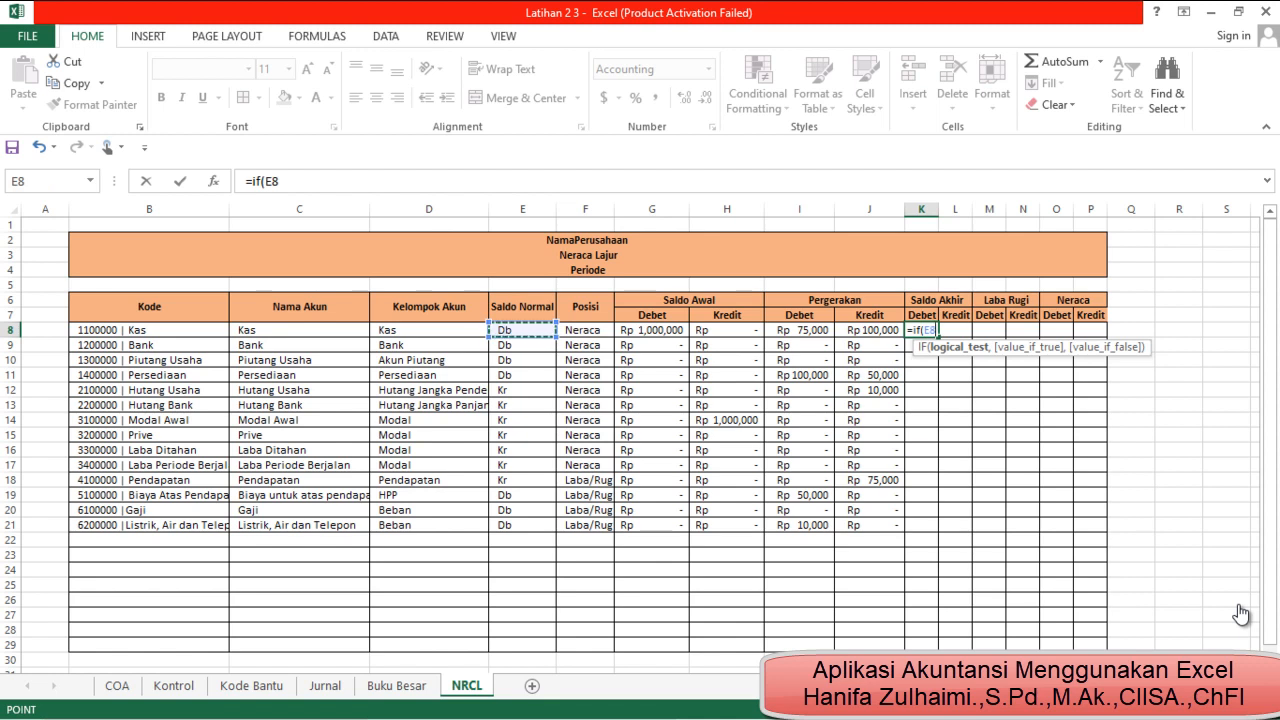
type("=\"")
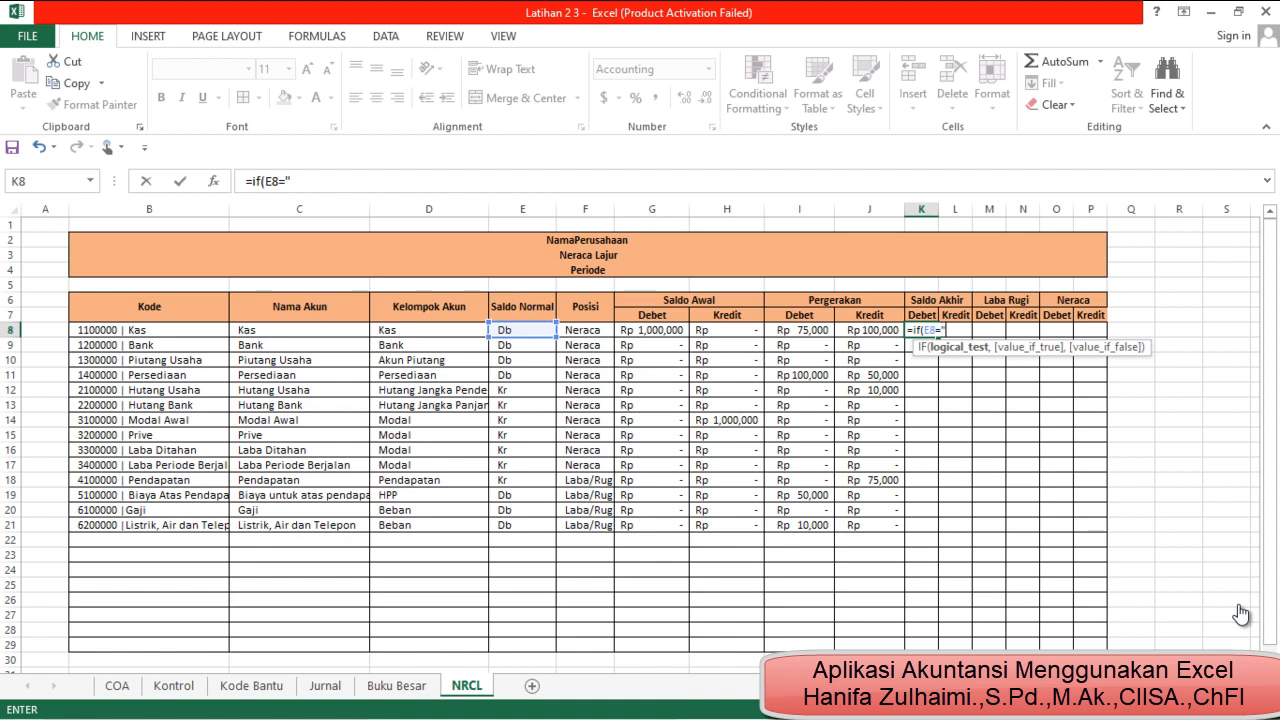
type("Db\",")
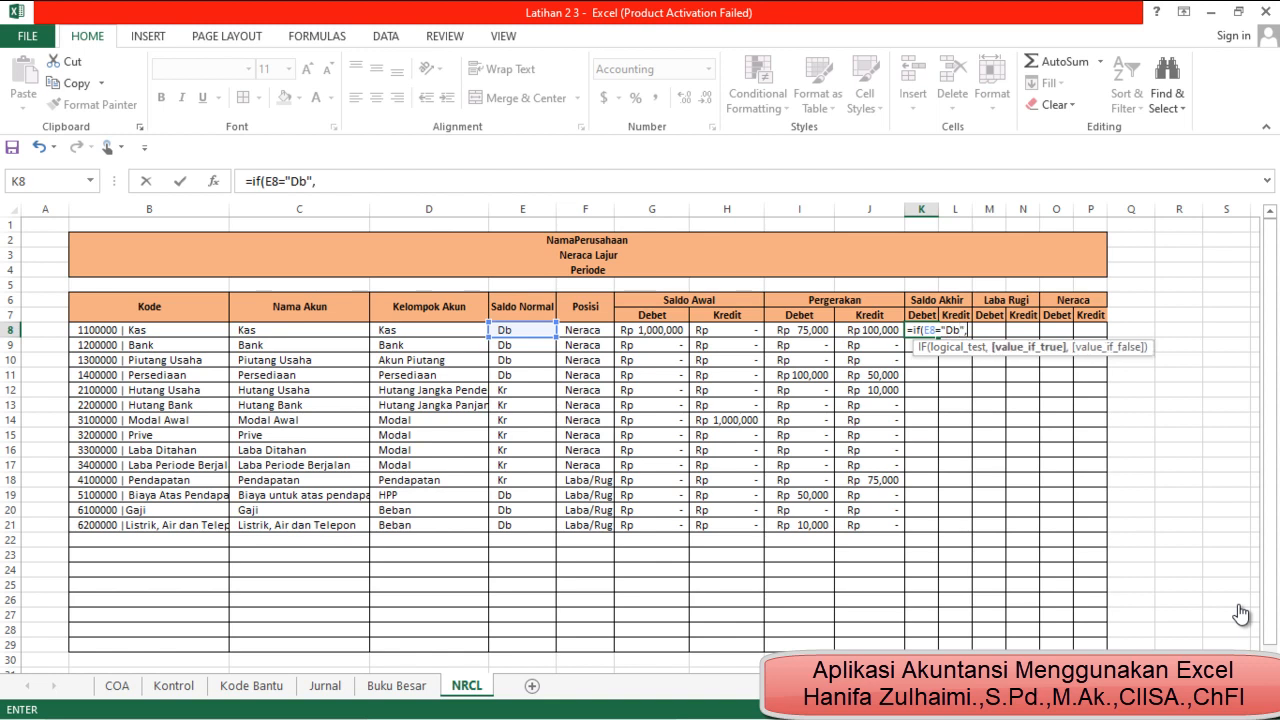
Set the value if true in the K8 formula to G8+I8-H8-J8
key("Left")
key("Left")
key("Left")
key("Left")
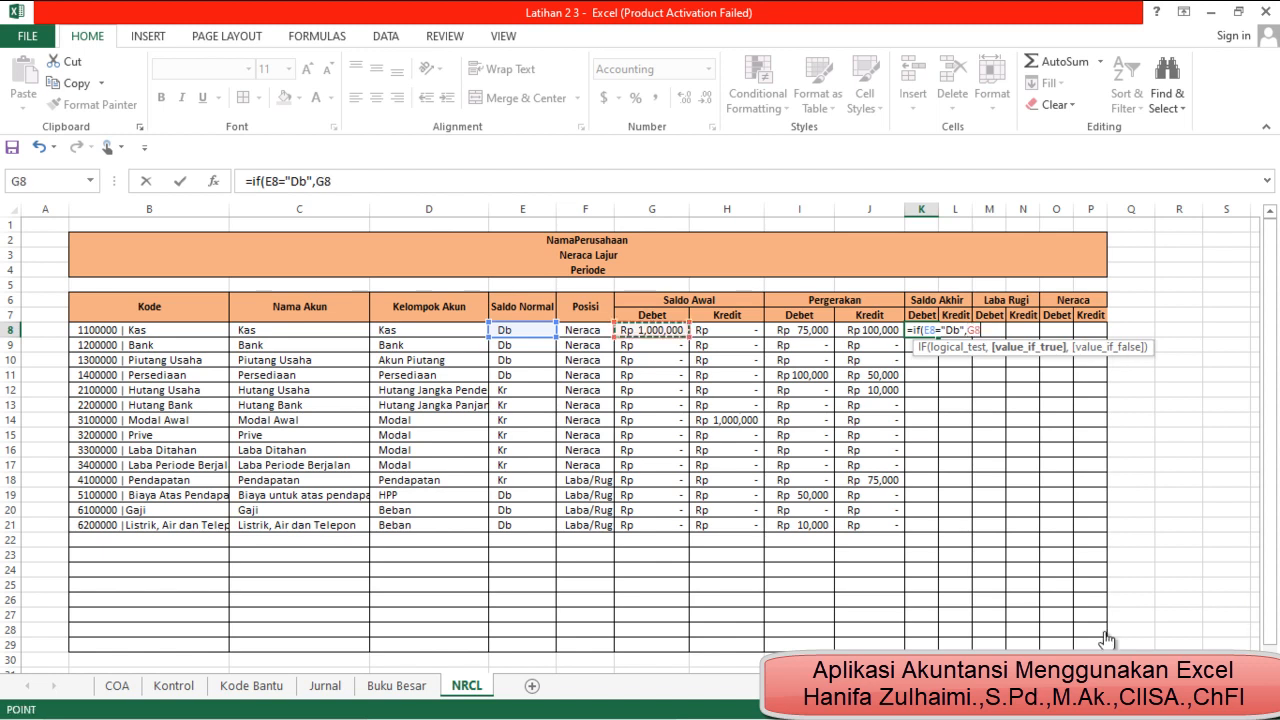
type("+")
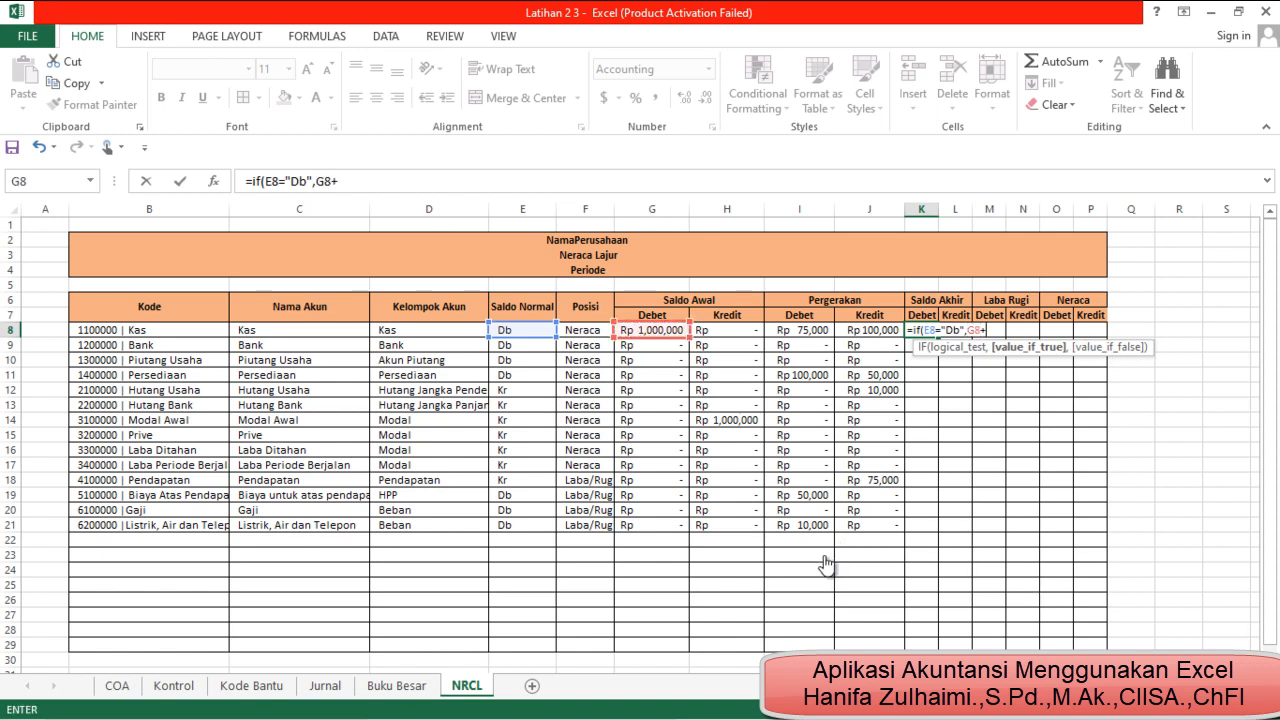
key("Left")
key("Left")
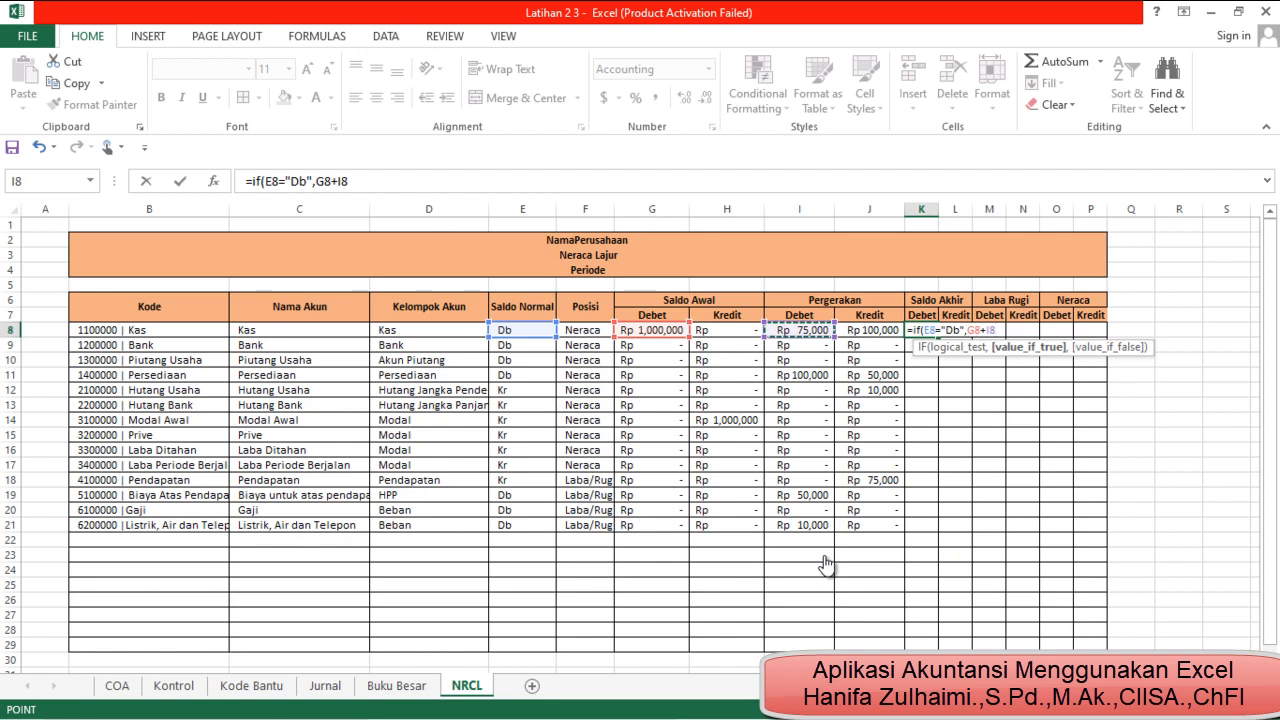
type("_")
key("BackSpace")
type("-")
key("Left")
key("Left")
key("Left")
type("-")
key("Left")
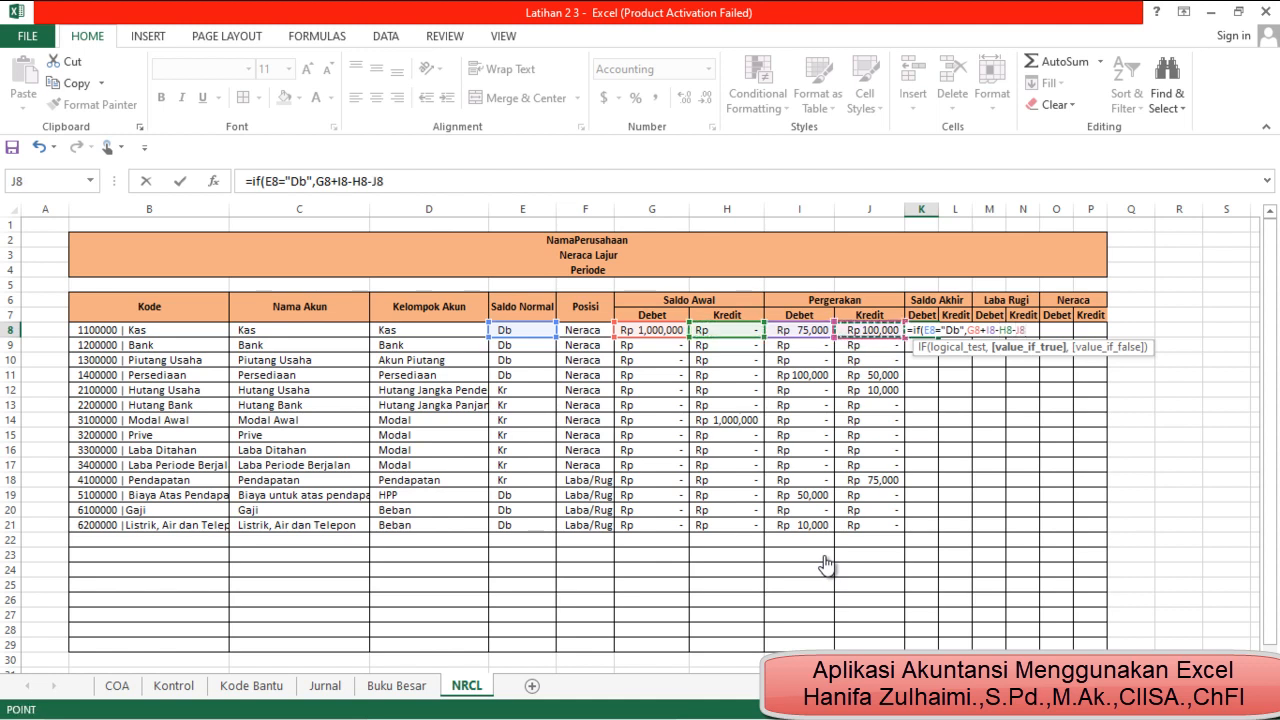
Complete the K8 formula with 0 as the value if false and fill it down the Saldo Akhir Debet column
type(",")
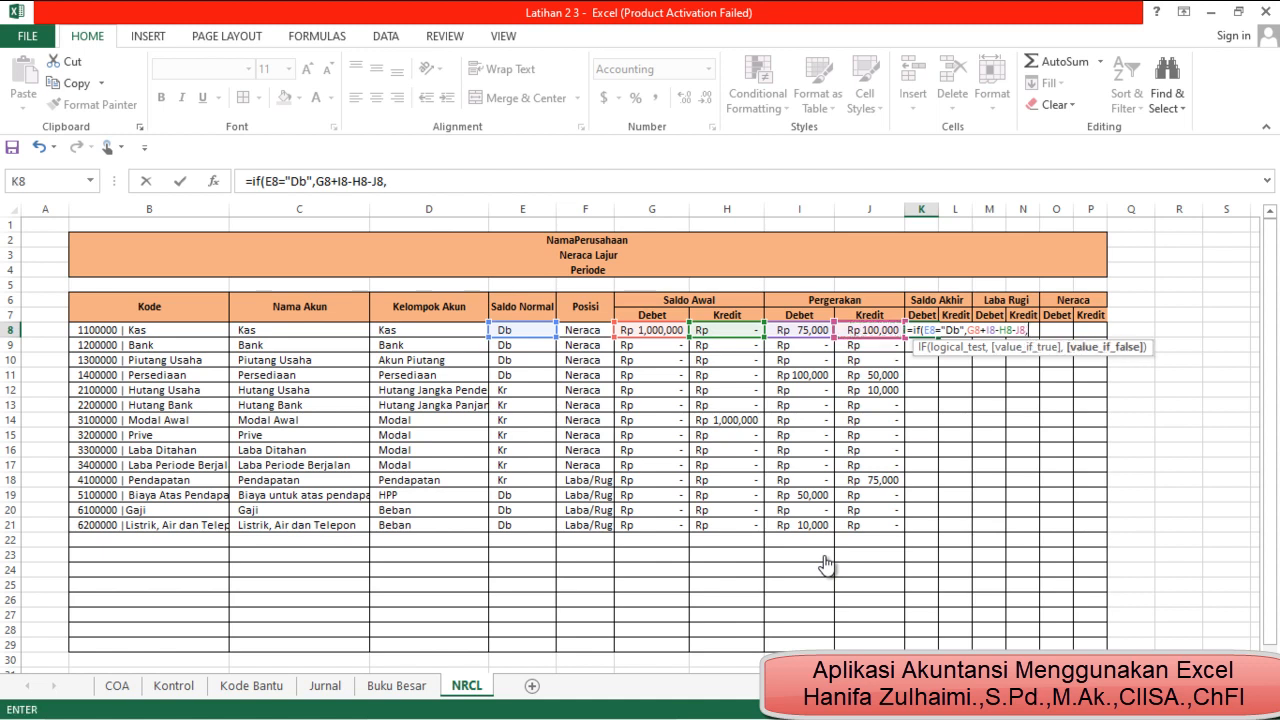
key("BackSpace")
type("0")
key("Return")
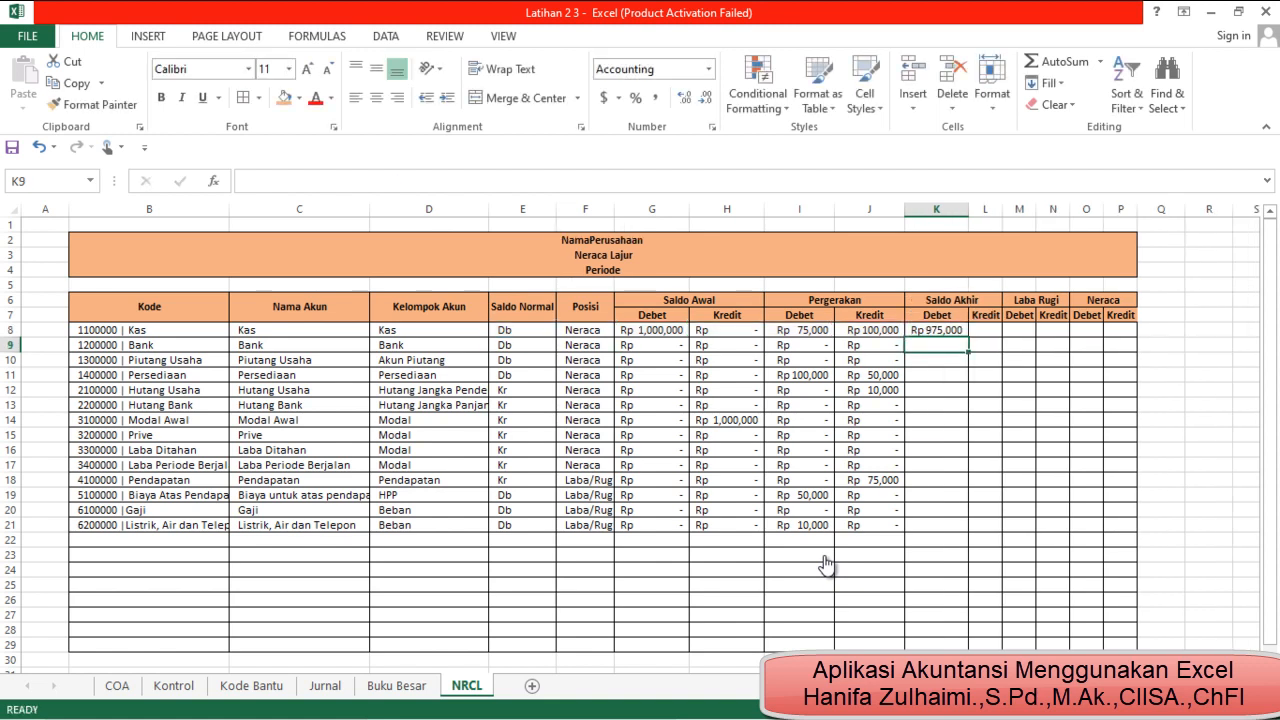
key("Up")
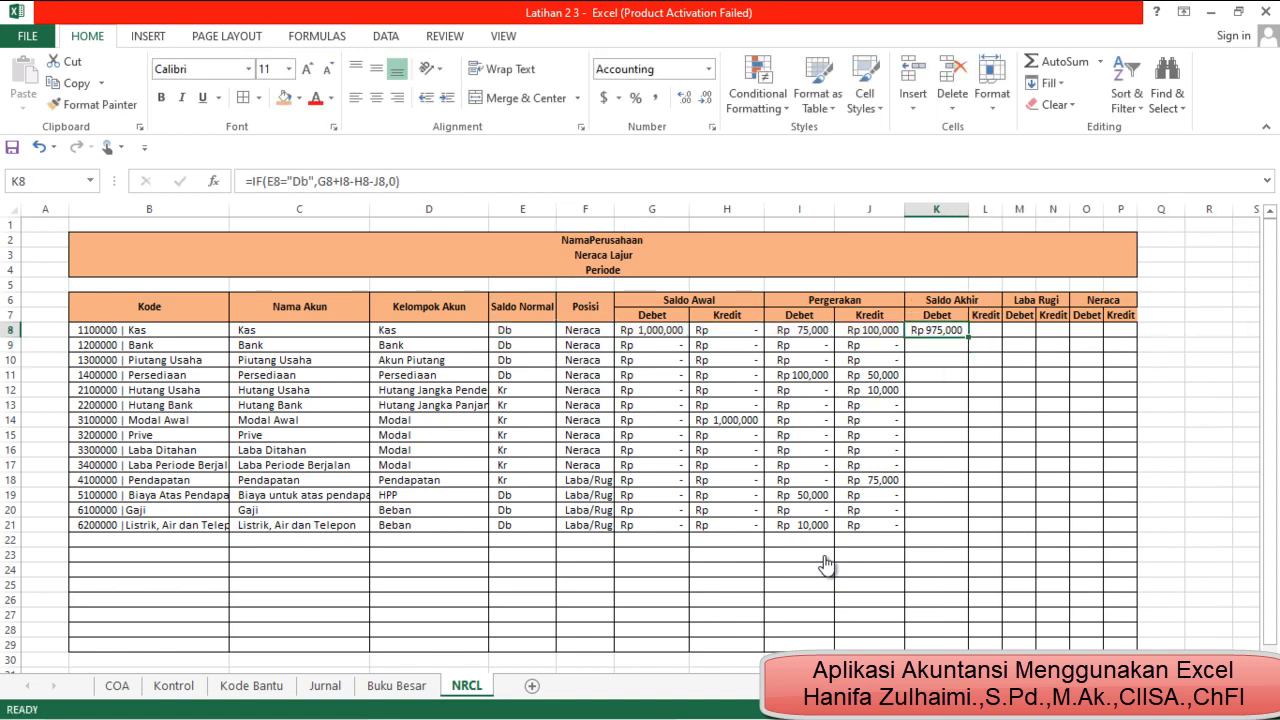
double_click(968, 337)
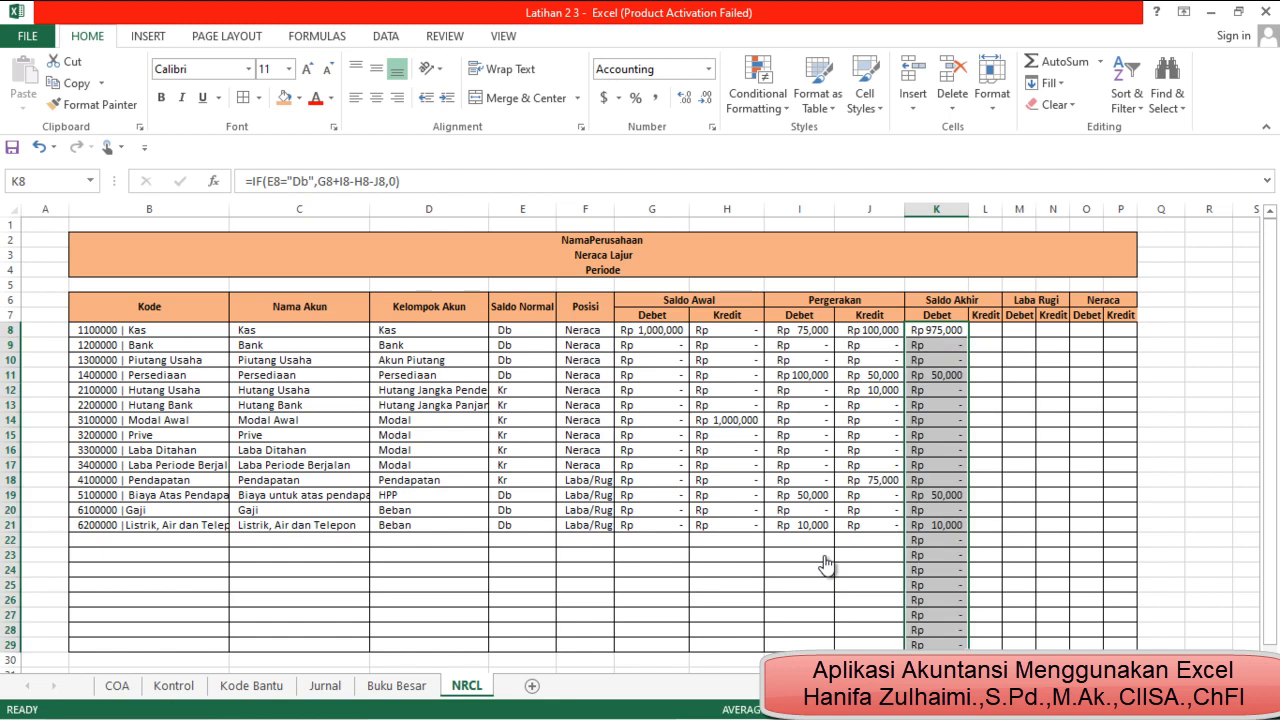
Examine the Saldo Akhir Debet formulas filled into the rows without accounts, below row 21
left_click(937, 540)
left_click(937, 555)
left_click(937, 585)
left_click(937, 615)
left_click(937, 645)
key("Up")
key("Up")
key("Up")
key("Up")
key("Up")
key("Up")
key("Up")
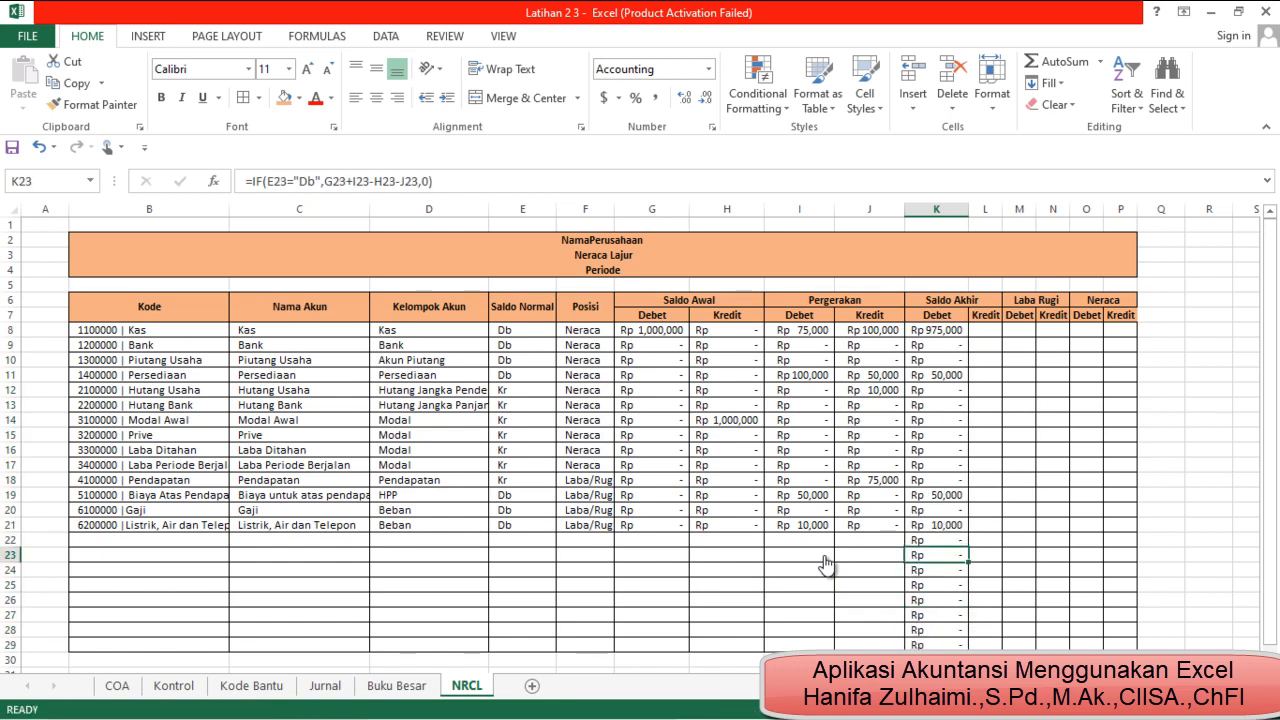
key("Down")
key("Down")
key("Down")
key("Down")
key("Down")
key("Down")
key("Down")
key("Up")
key("Up")
key("Up")
key("Up")
key("Up")
key("Up")
key("Up")
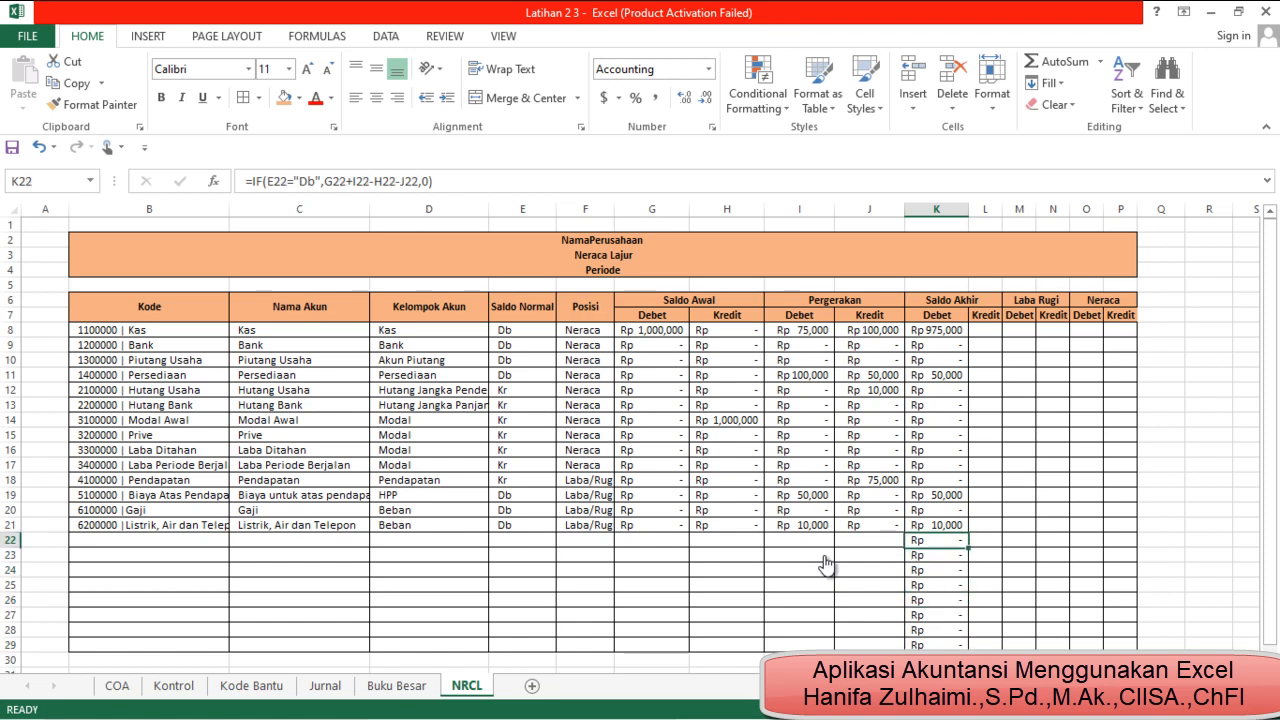
left_click(652, 525)
left_click(800, 555)
left_click(937, 555)
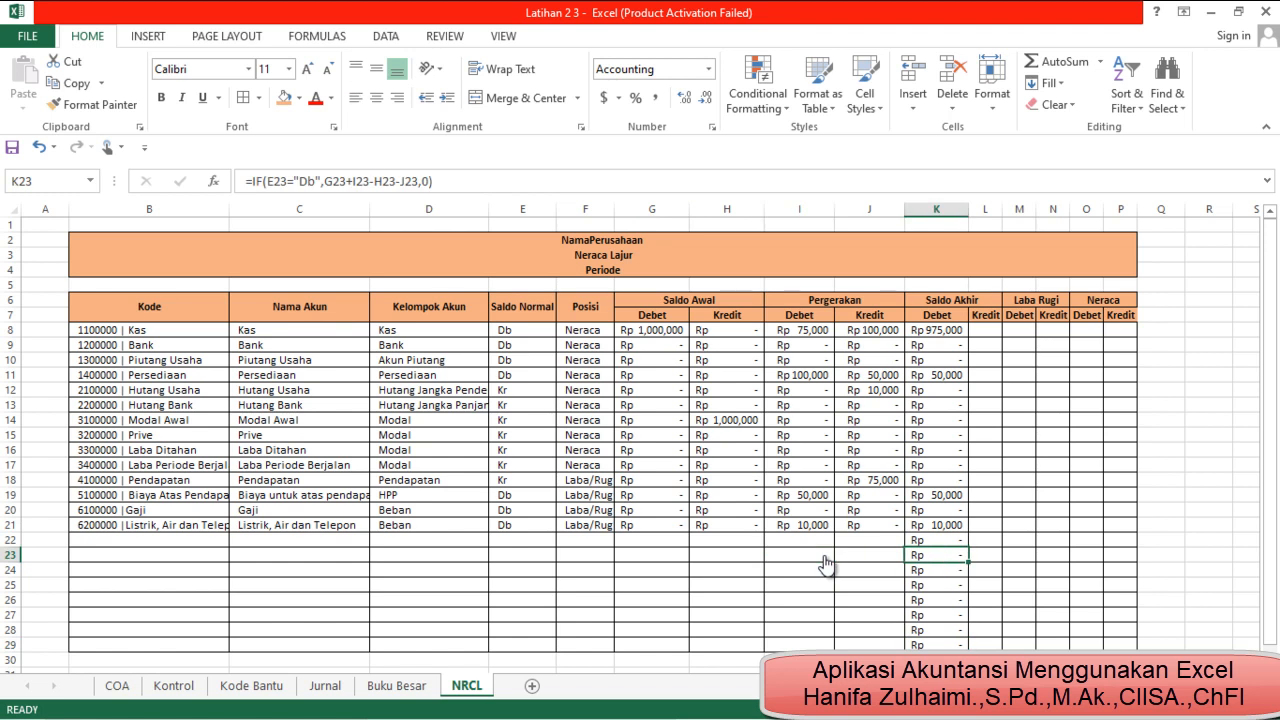
Wrap the K8 formula in an outer IF that returns "" when E8="" and otherwise evaluates the existing IF
key("Up")
key("Up")
key("Up")
key("Up")
key("Up")
key("Up")
key("Up")
key("Up")
key("Up")
key("Up")
key("Up")
key("Up")
key("Up")
key("Up")
key("Up")
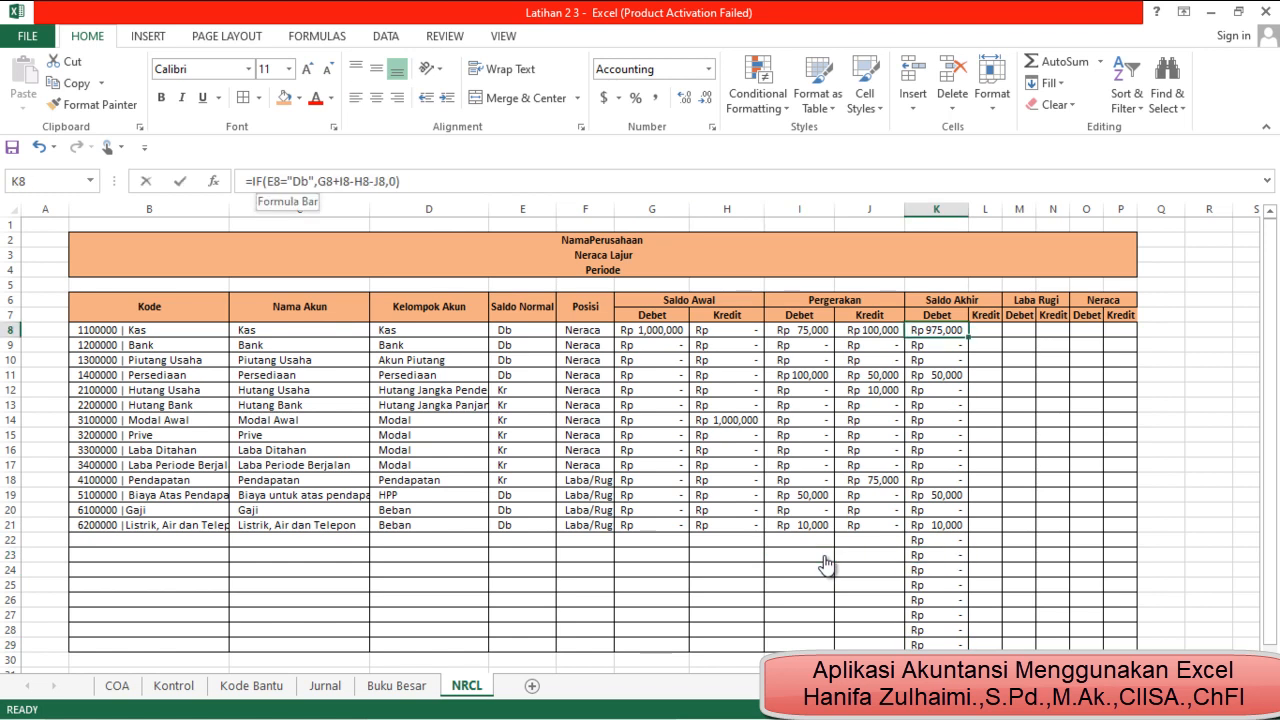
left_click(251, 181)
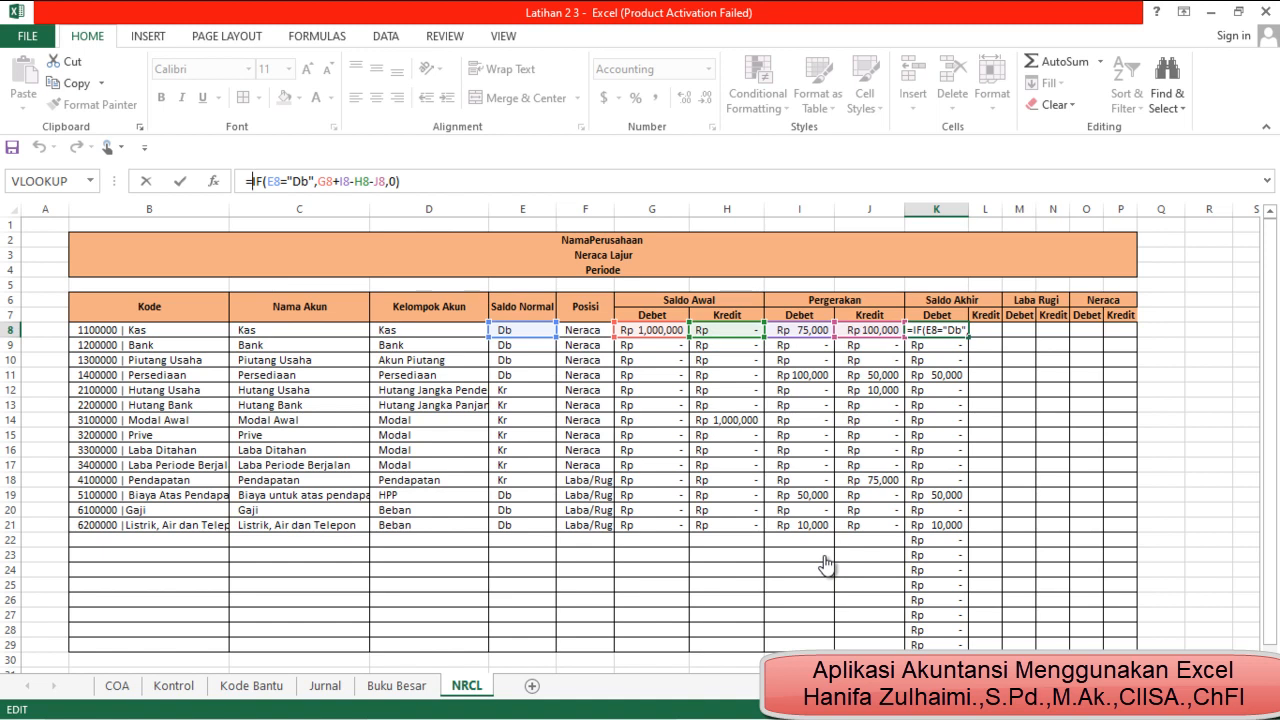
type("if")
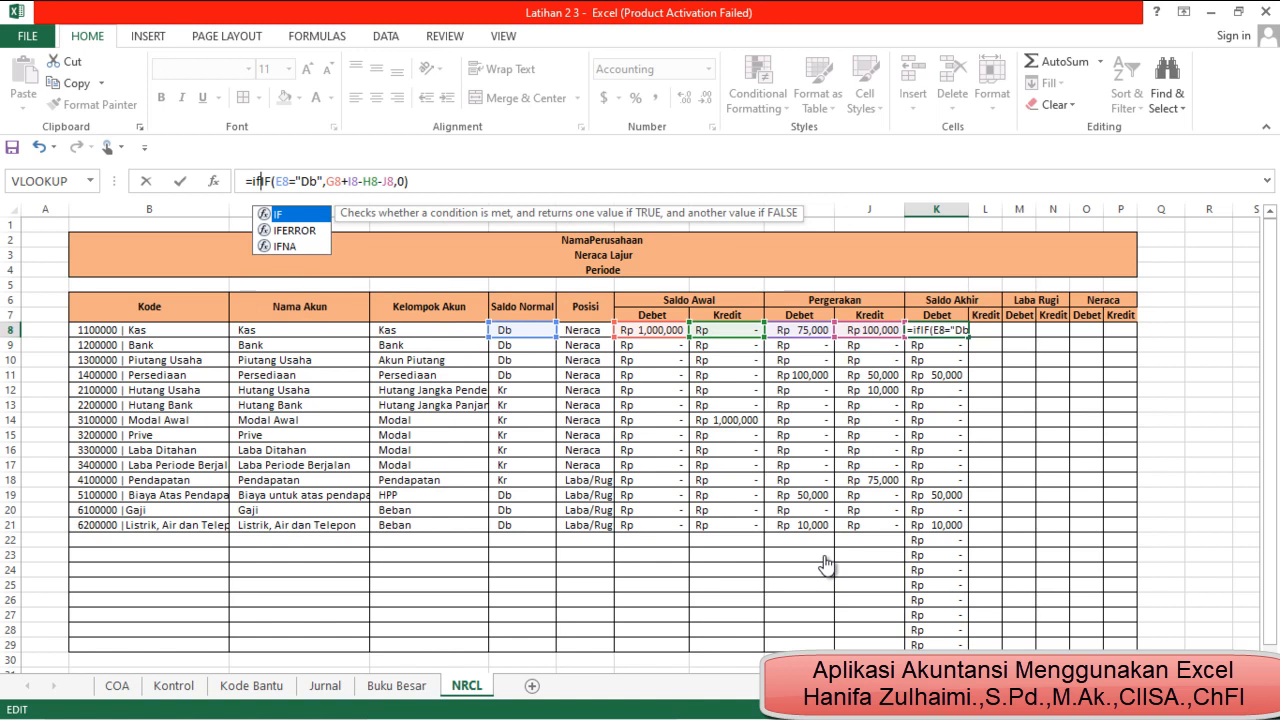
type("(")
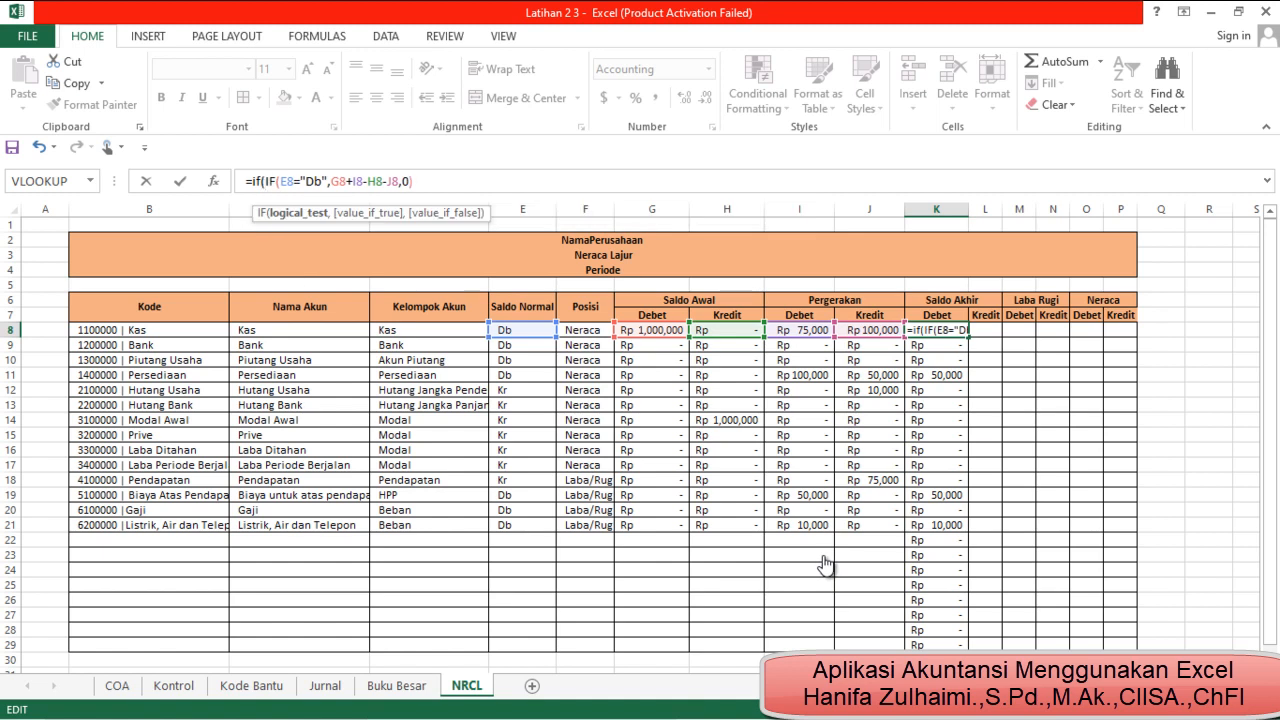
left_click(522, 330)
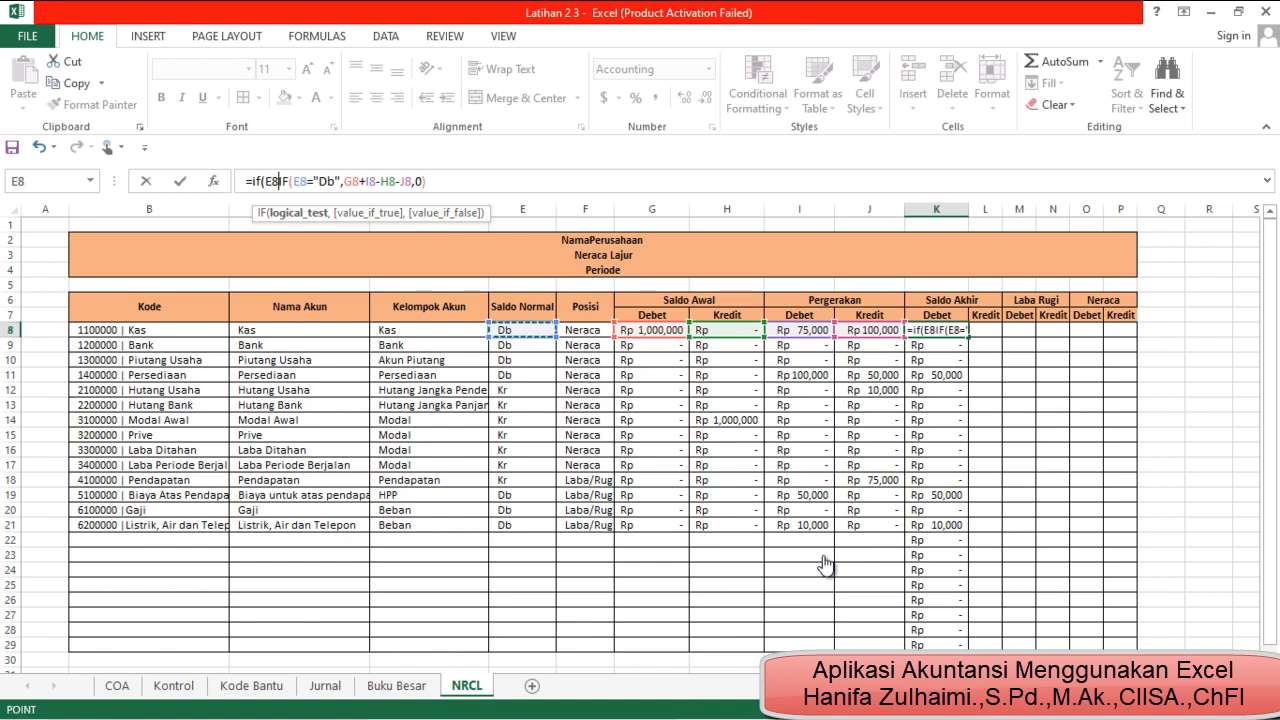
type("=")
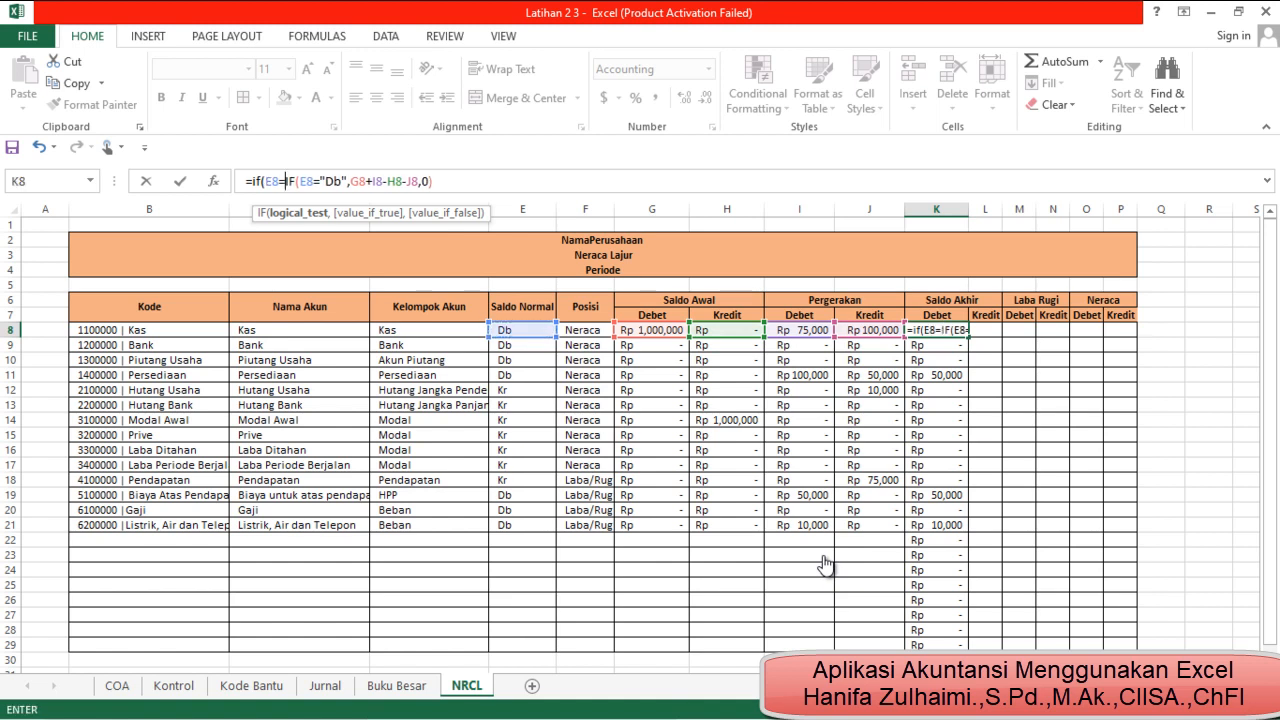
type("\"\"")
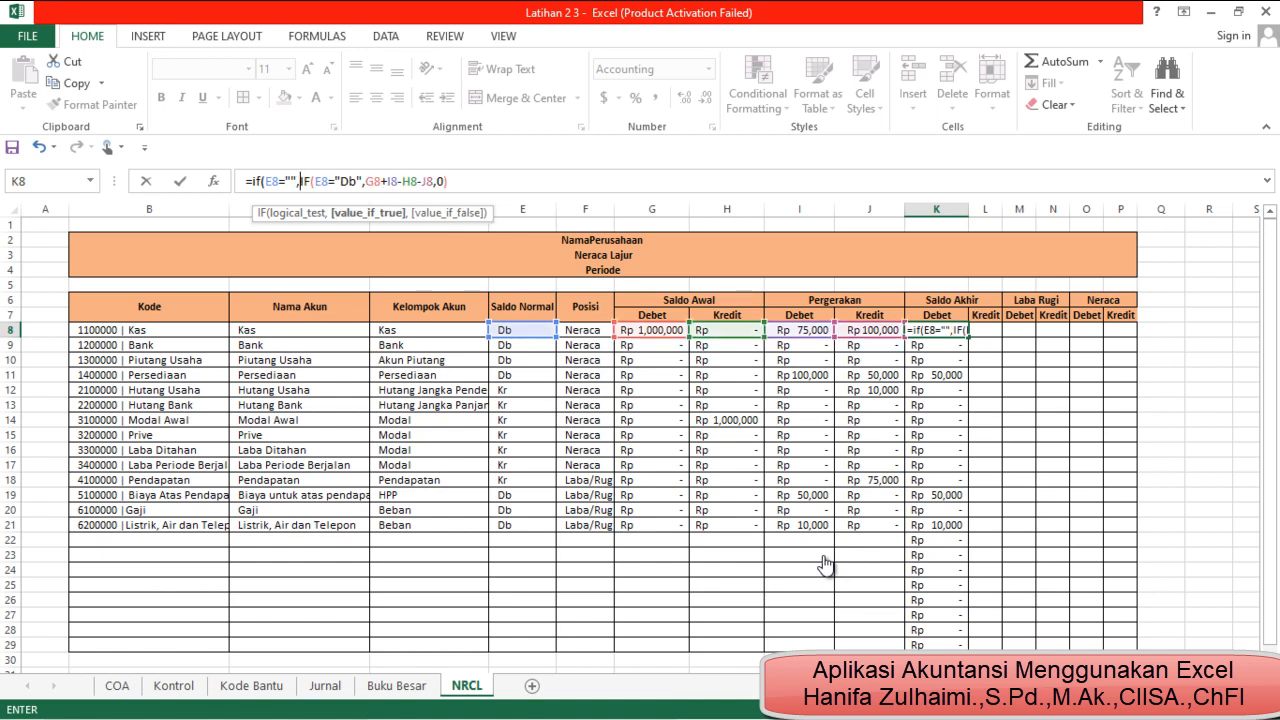
type(",\"\",")
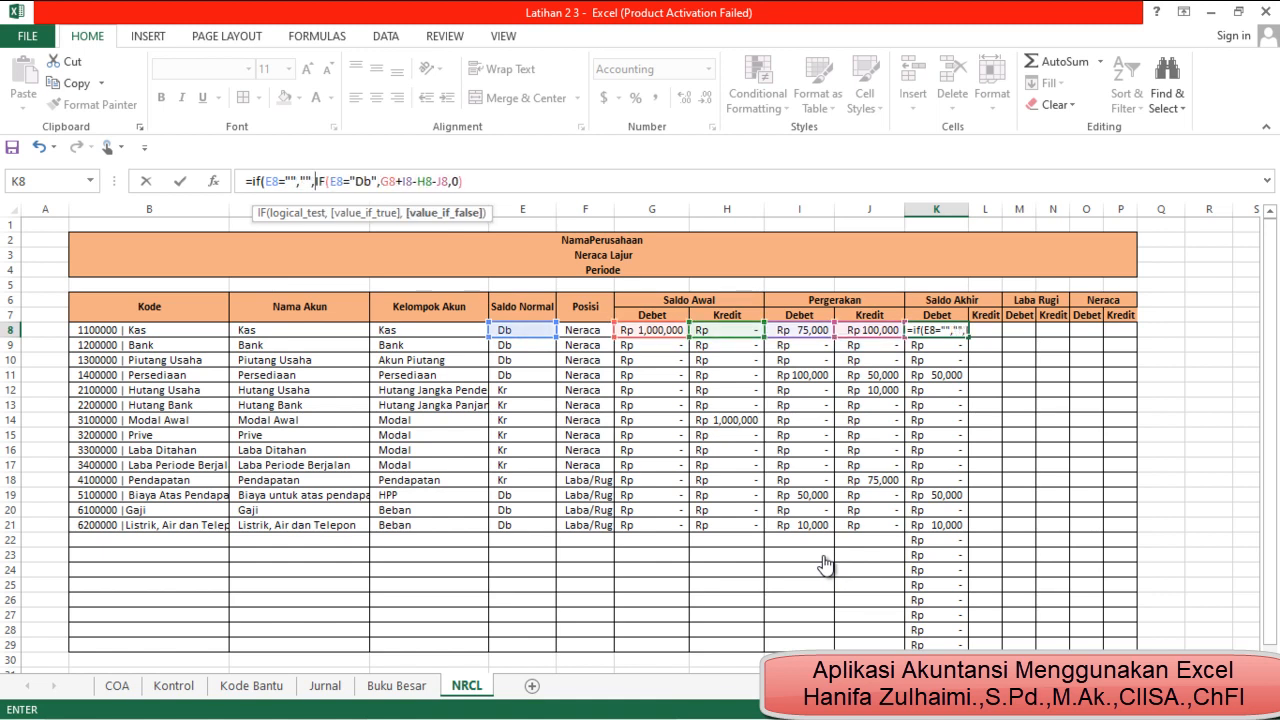
Commit the K8 formula with the suggested correction and refill it down the Saldo Akhir Debet column
key("Return")
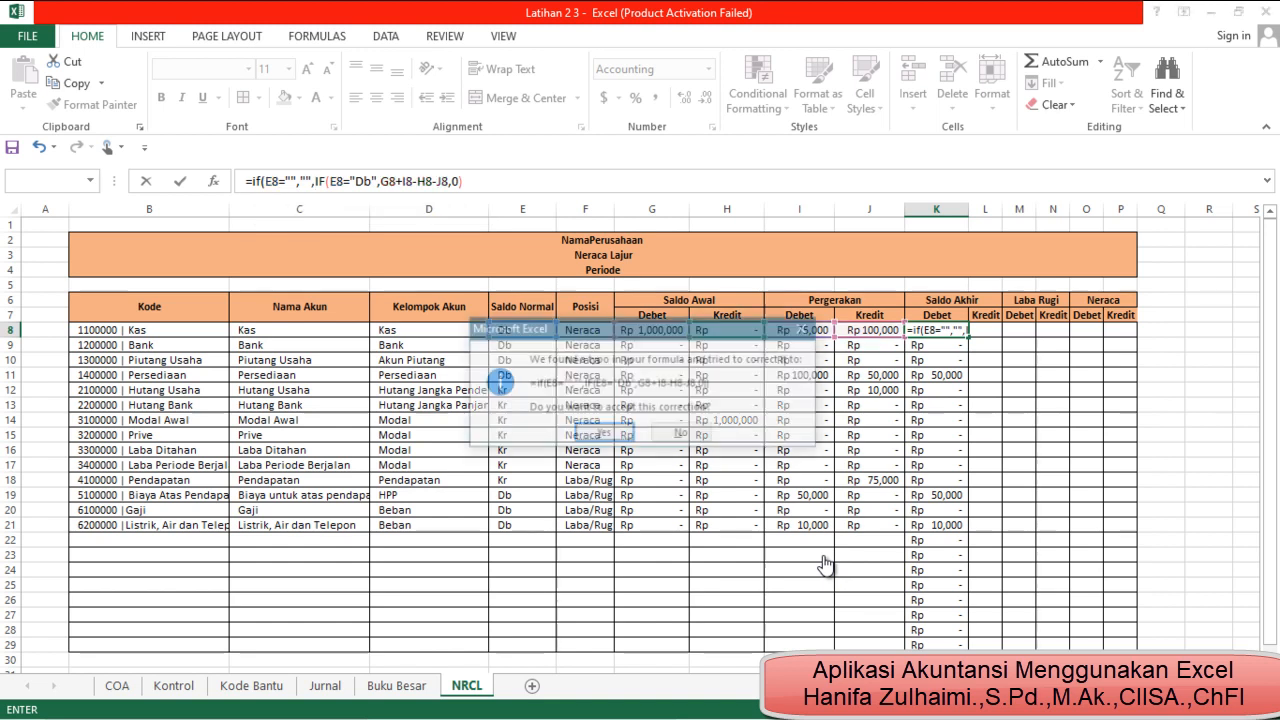
key("Return")
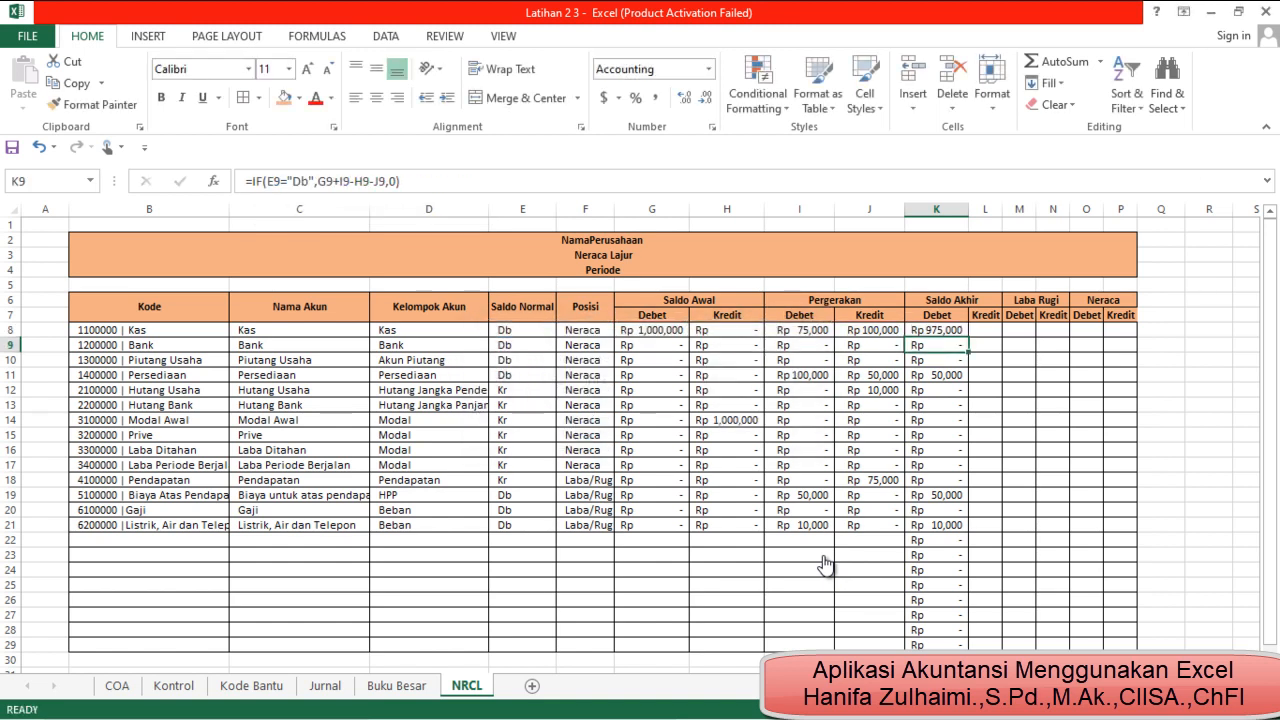
double_click(968, 337)
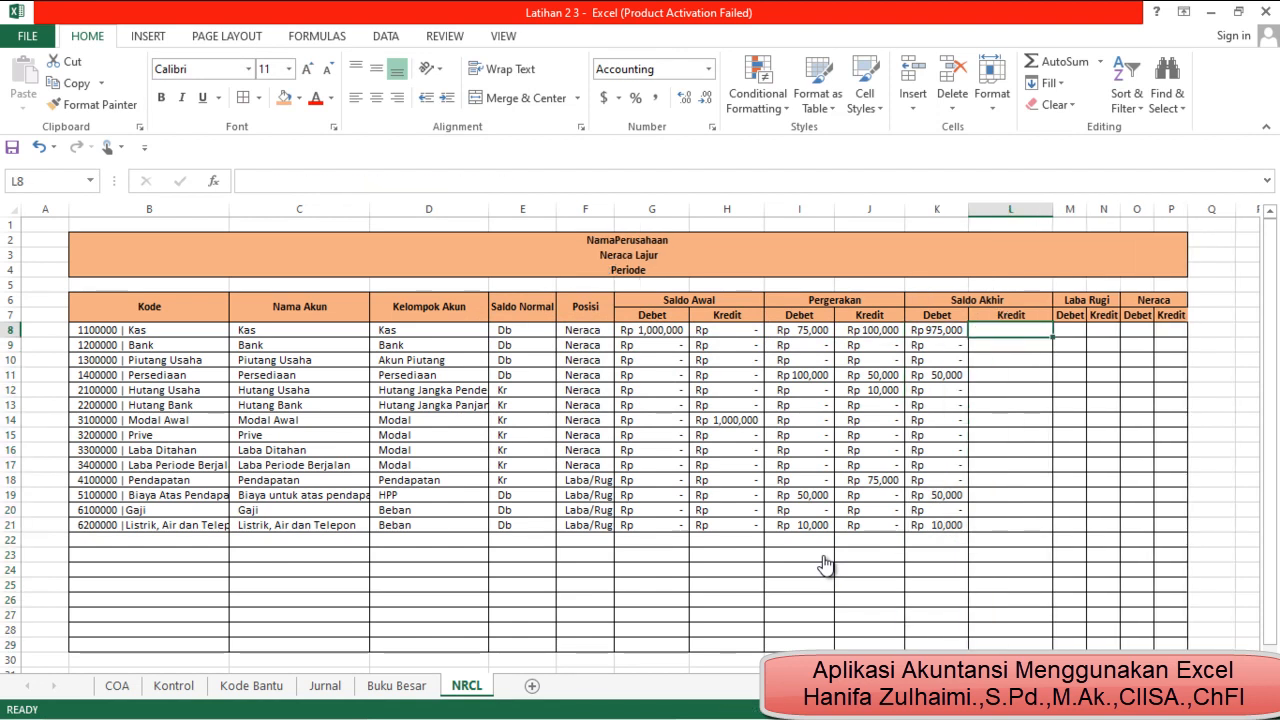
Begin an IF formula in L8 (Saldo Akhir Kredit) that tests whether E8 equals "Kr"
type("=")
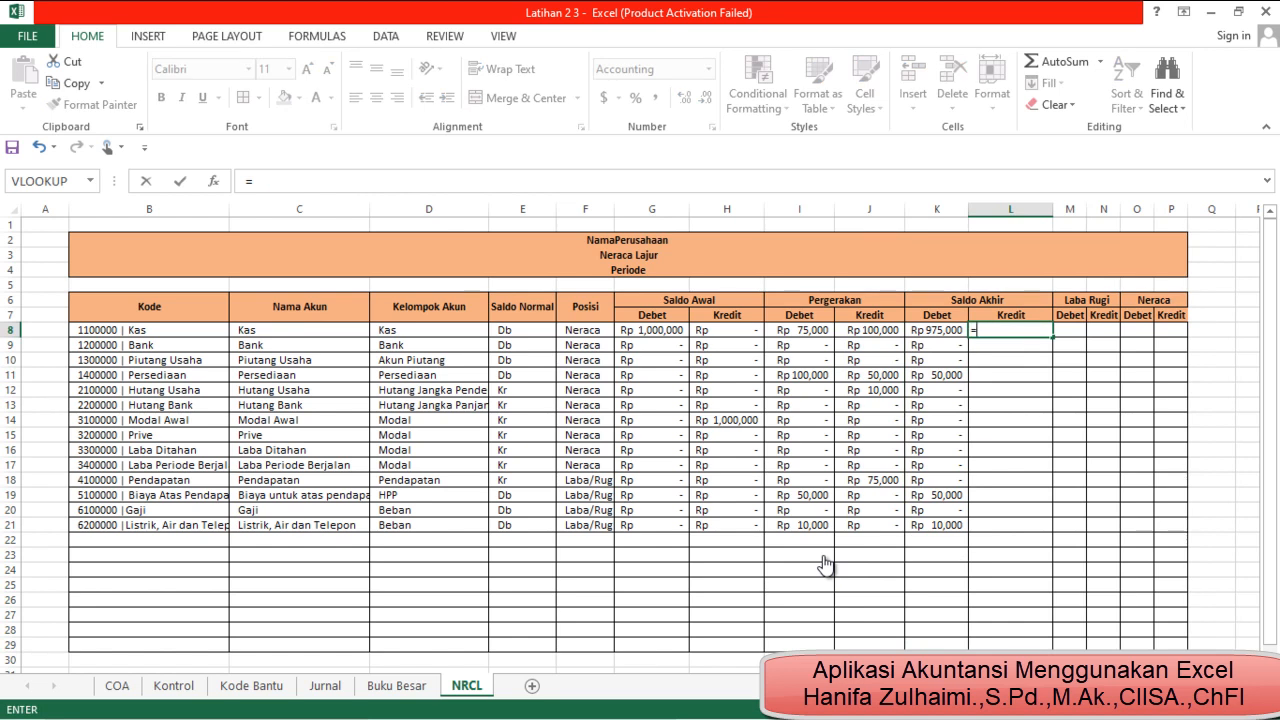
type("if(")
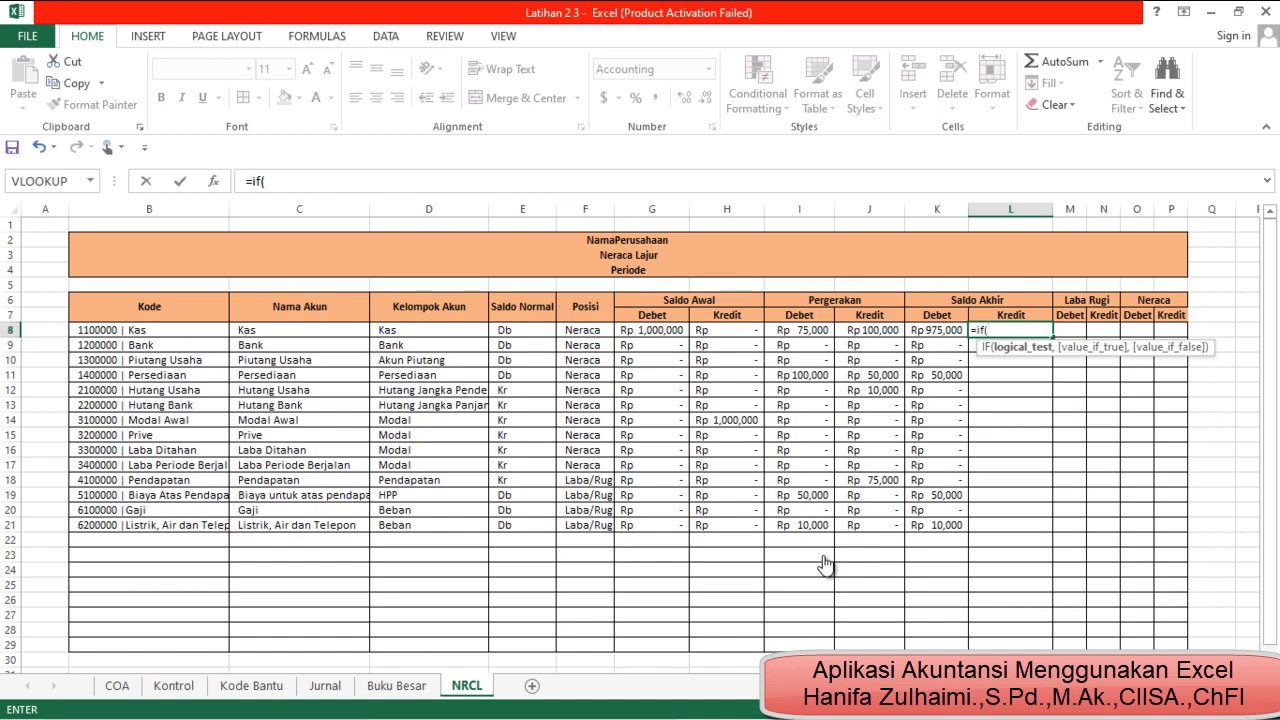
key("Left")
key("Left")
key("Left")
key("Left")
key("Left")
key("Left")
key("Left")
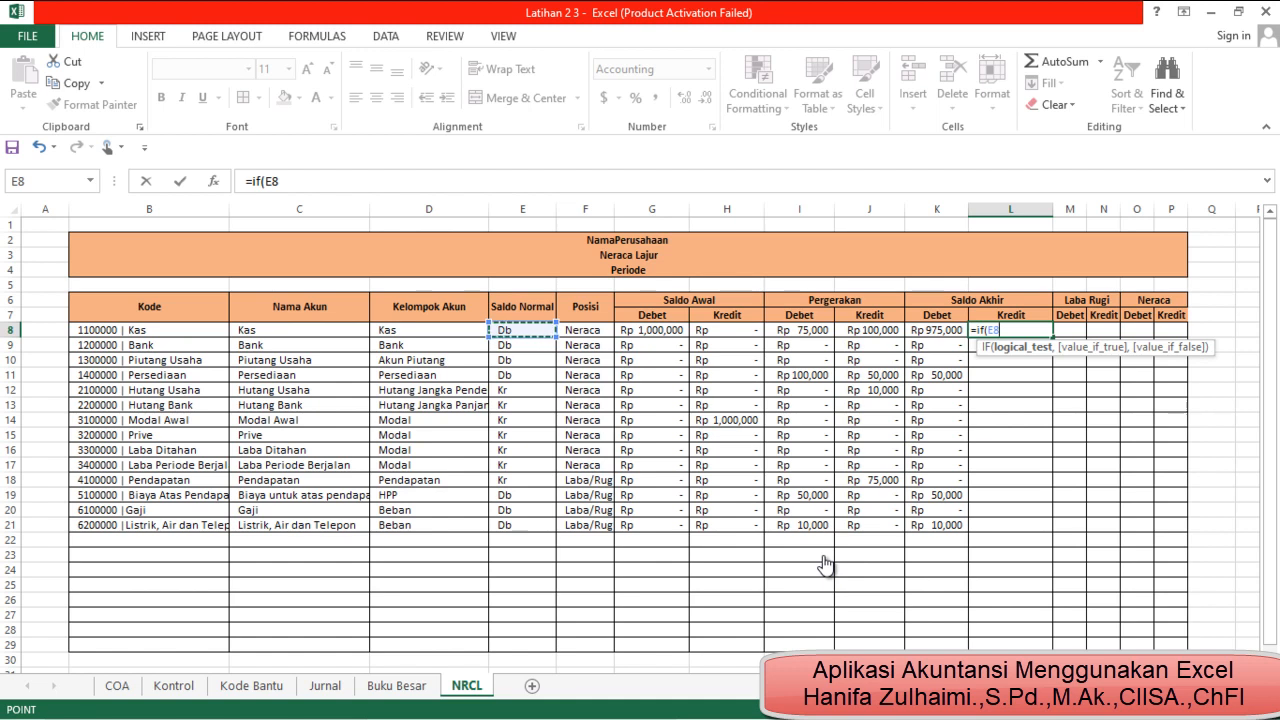
type("=\"Kr\"")
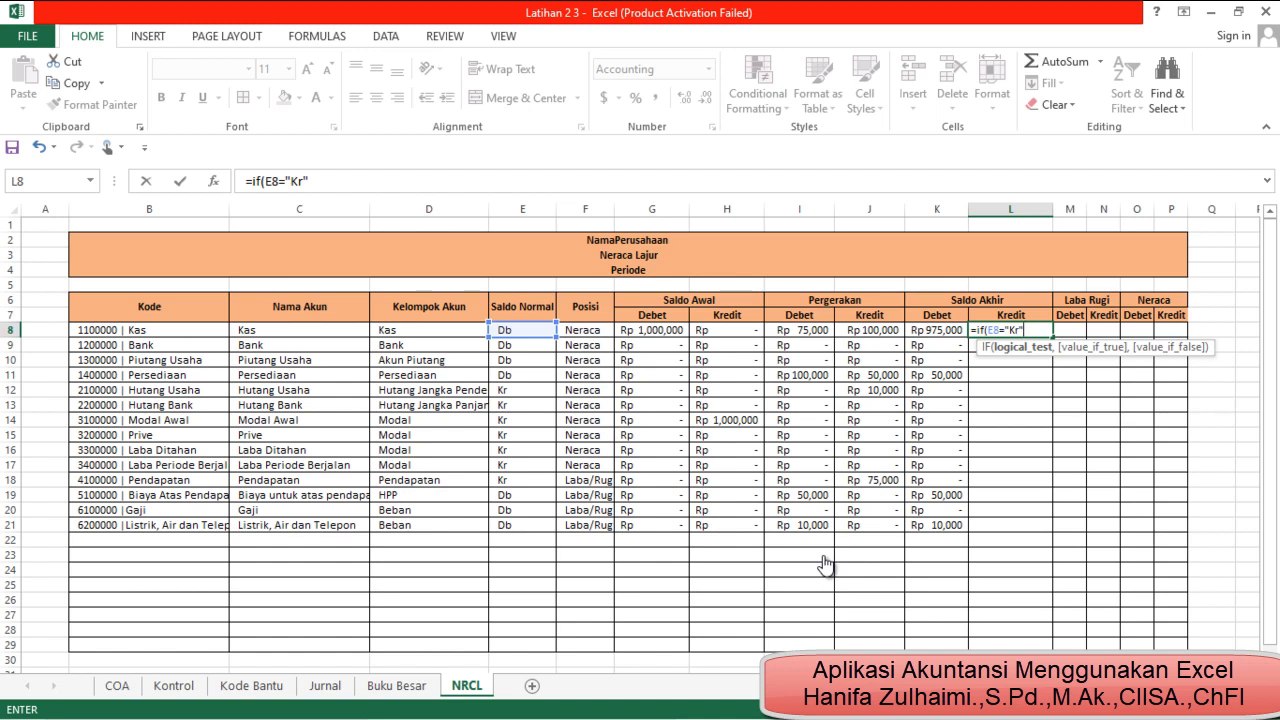
type(",")
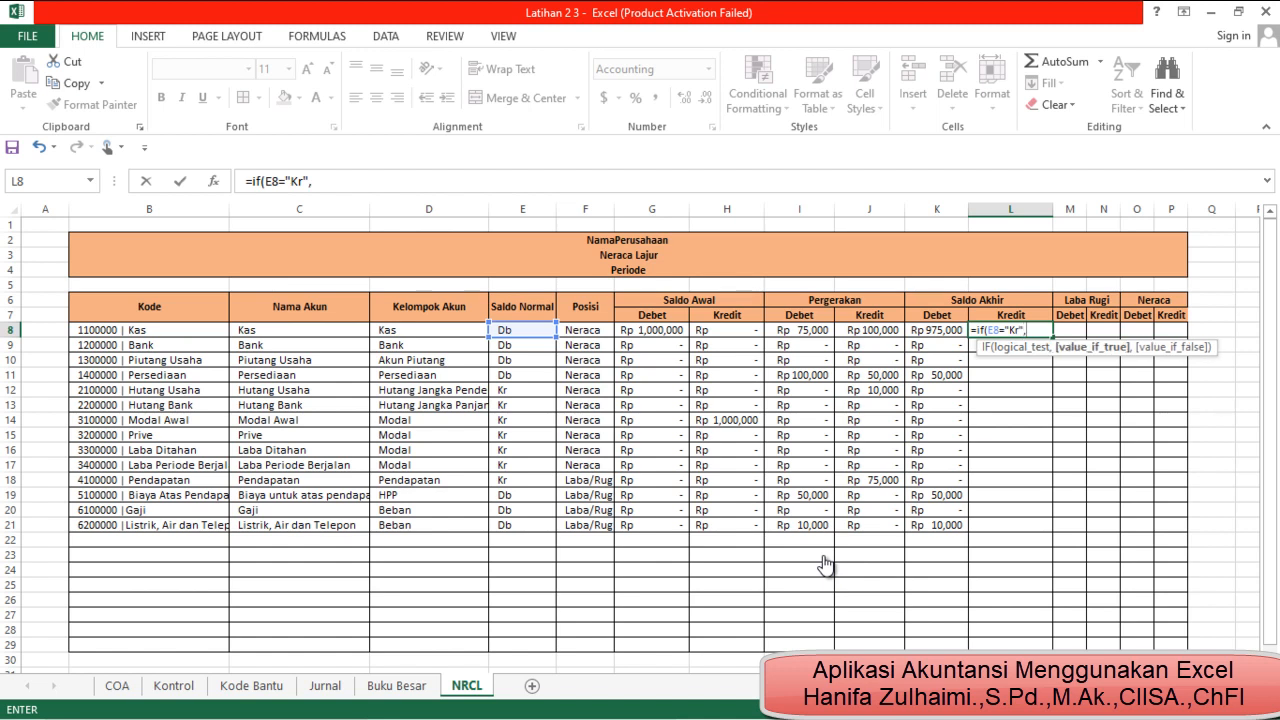
Start the value-if-true of the L8 formula with H8+J8, the opening and movement credits
key("Left")
key("Left")
key("Left")
key("Left")
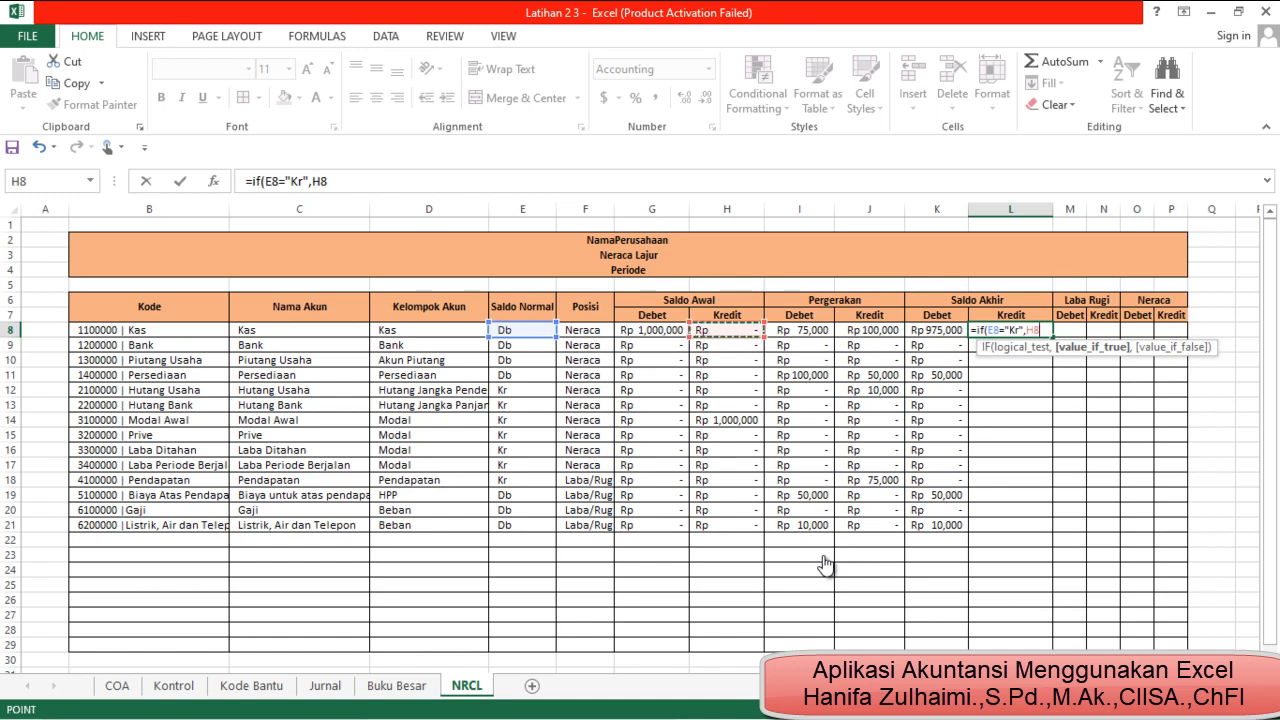
type("+")
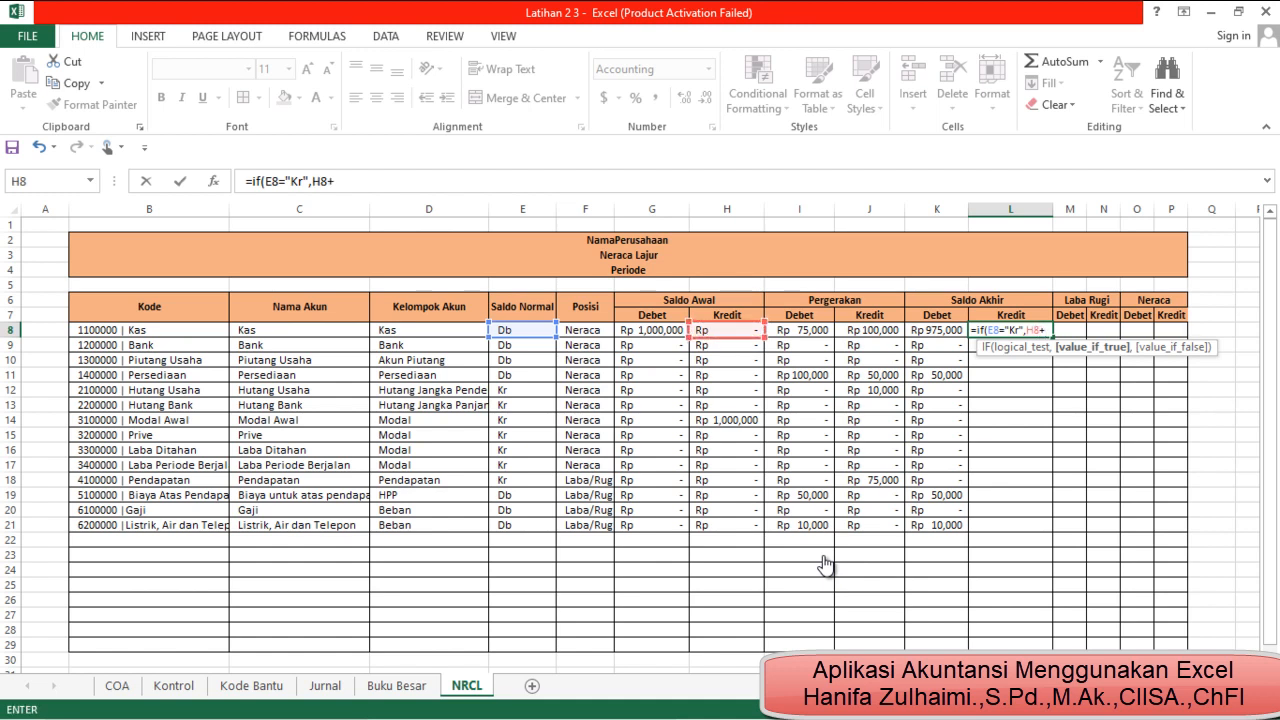
key("Left")
key("Left")
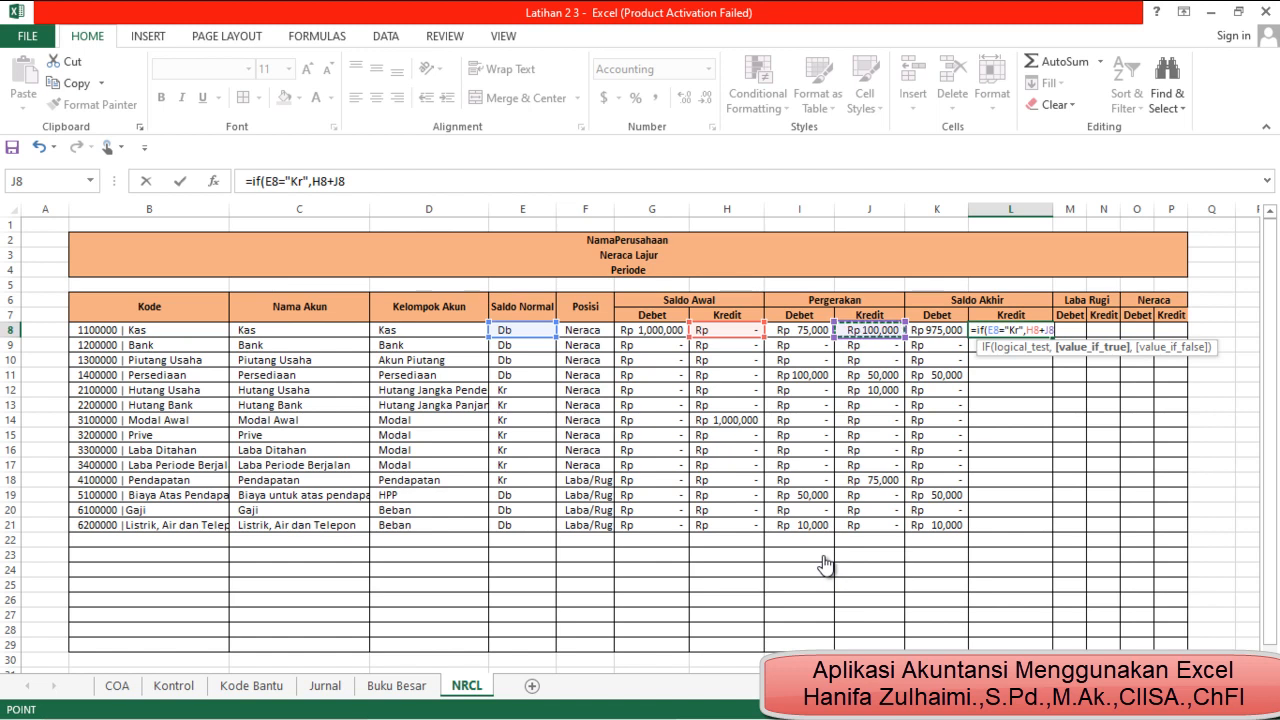
Subtract G8 and I8 in the L8 formula's true result, set its false result to 0, and commit it
type("-")
key("Left")
key("Left")
key("Left")
key("Left")
key("Left")
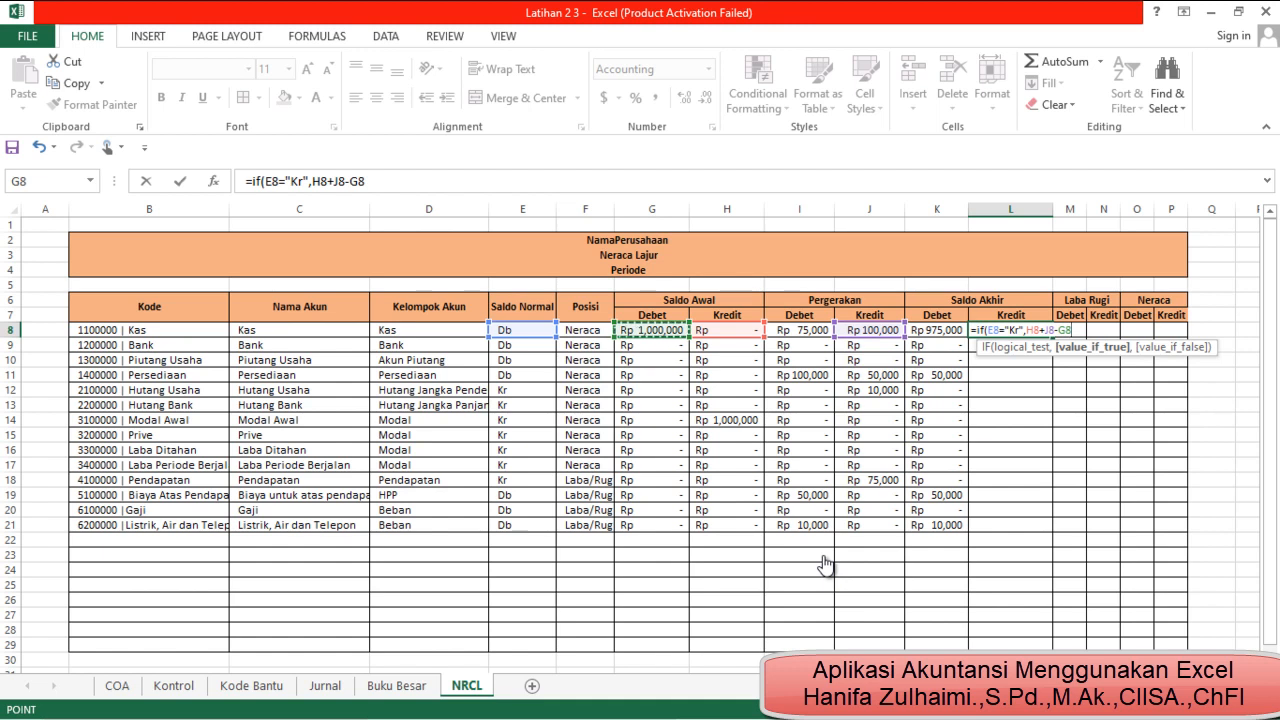
type("-")
key("Left")
key("Left")
key("Left")
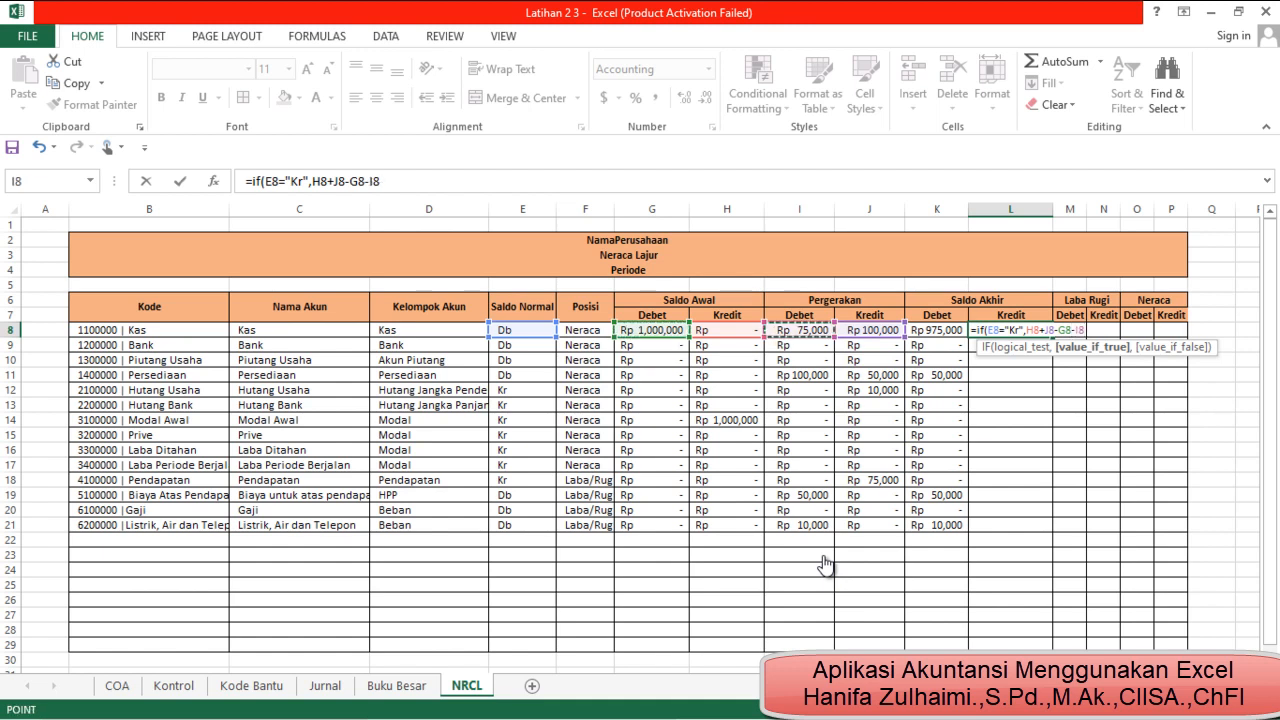
type(",")
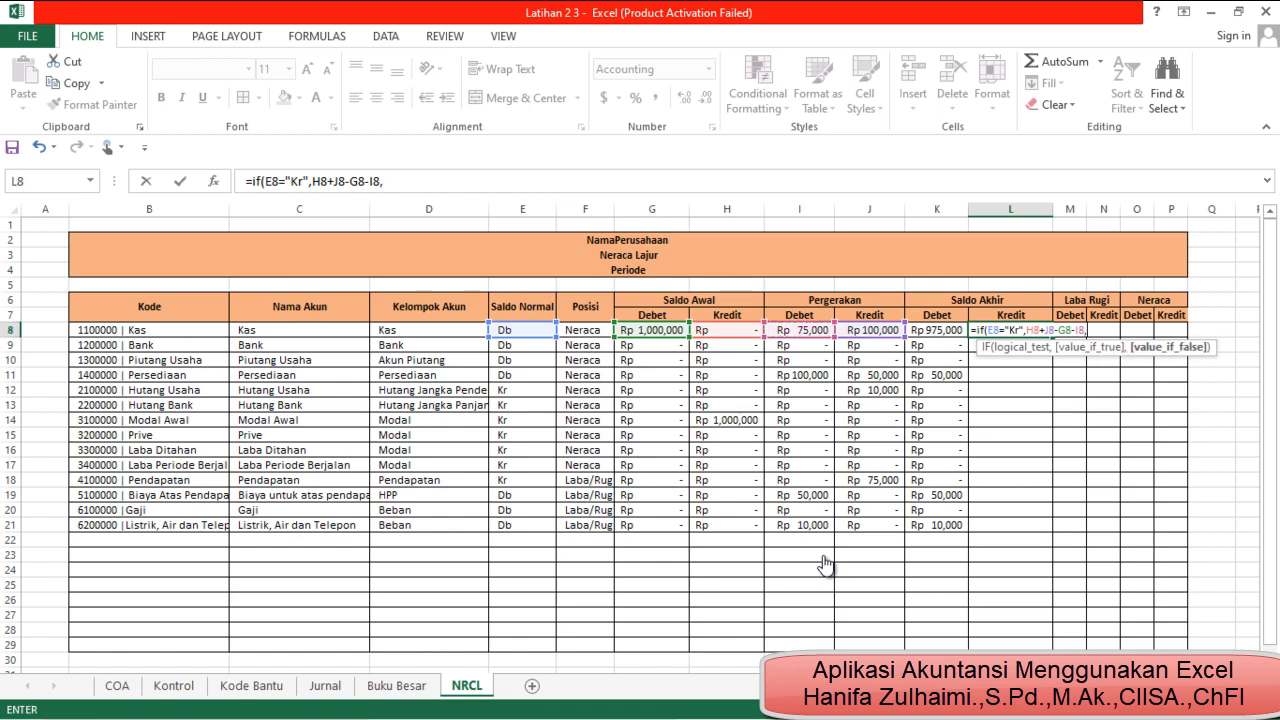
key("BackSpace")
type("0")
key("Return")
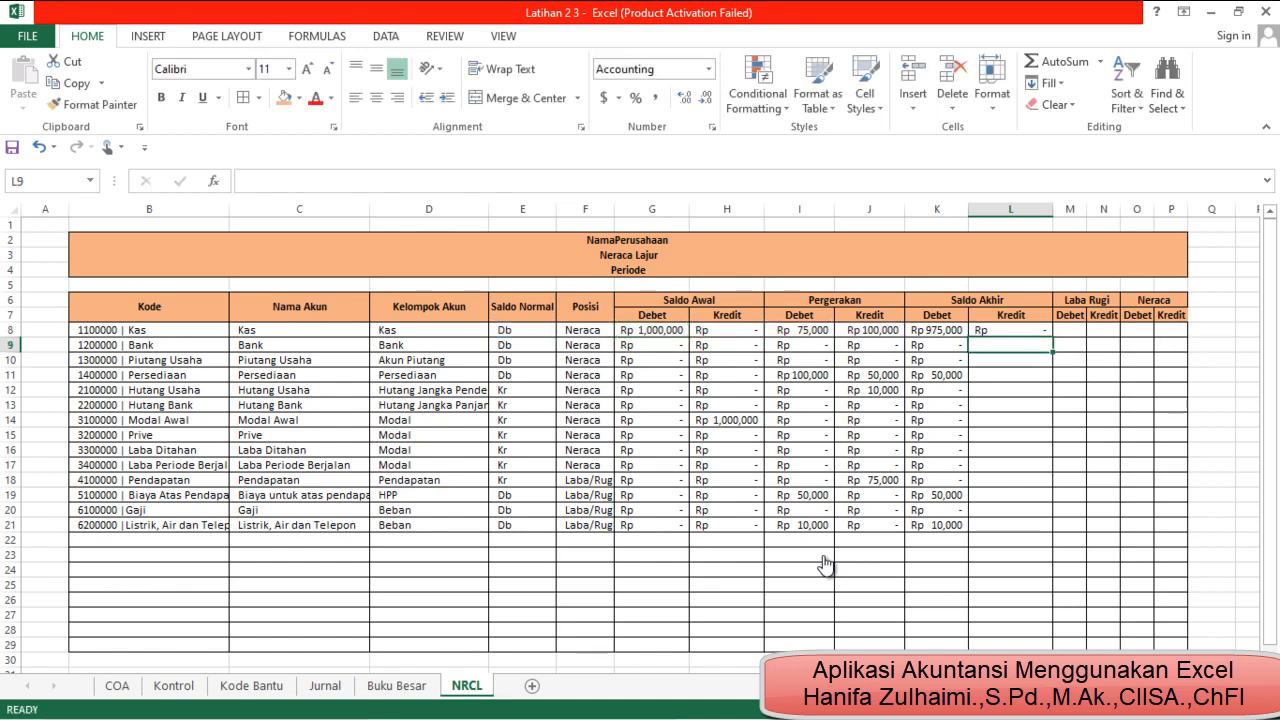
Fill the L8 formula down the Saldo Akhir Kredit column to row 29
key("Up")
key("ctrl+shift+Down")
key("ctrl+d")
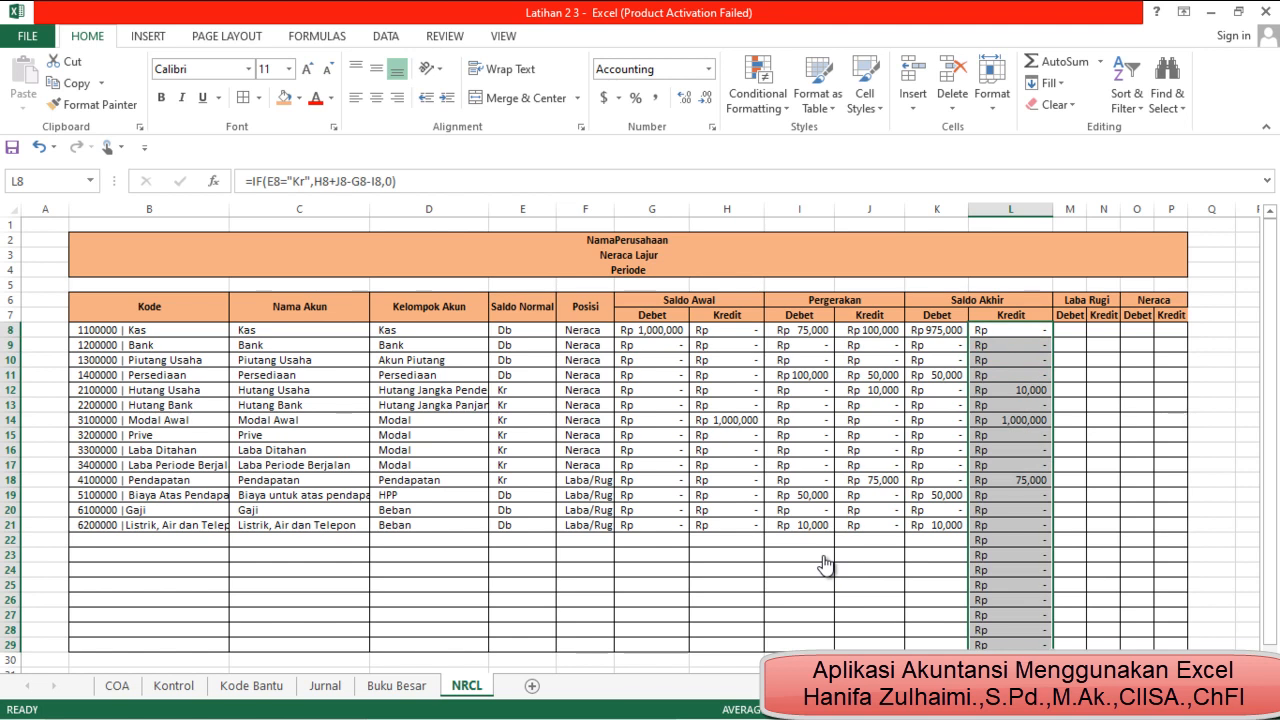
key("ctrl+shift+Up")
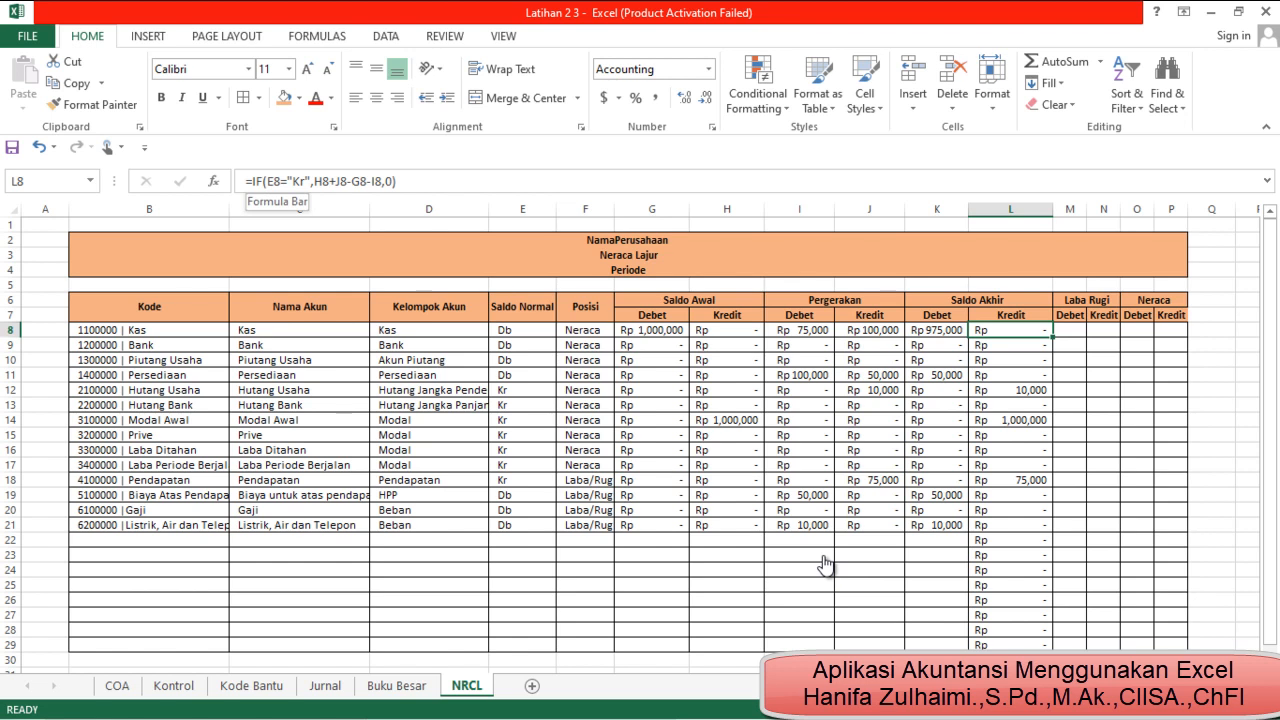
key("F2")
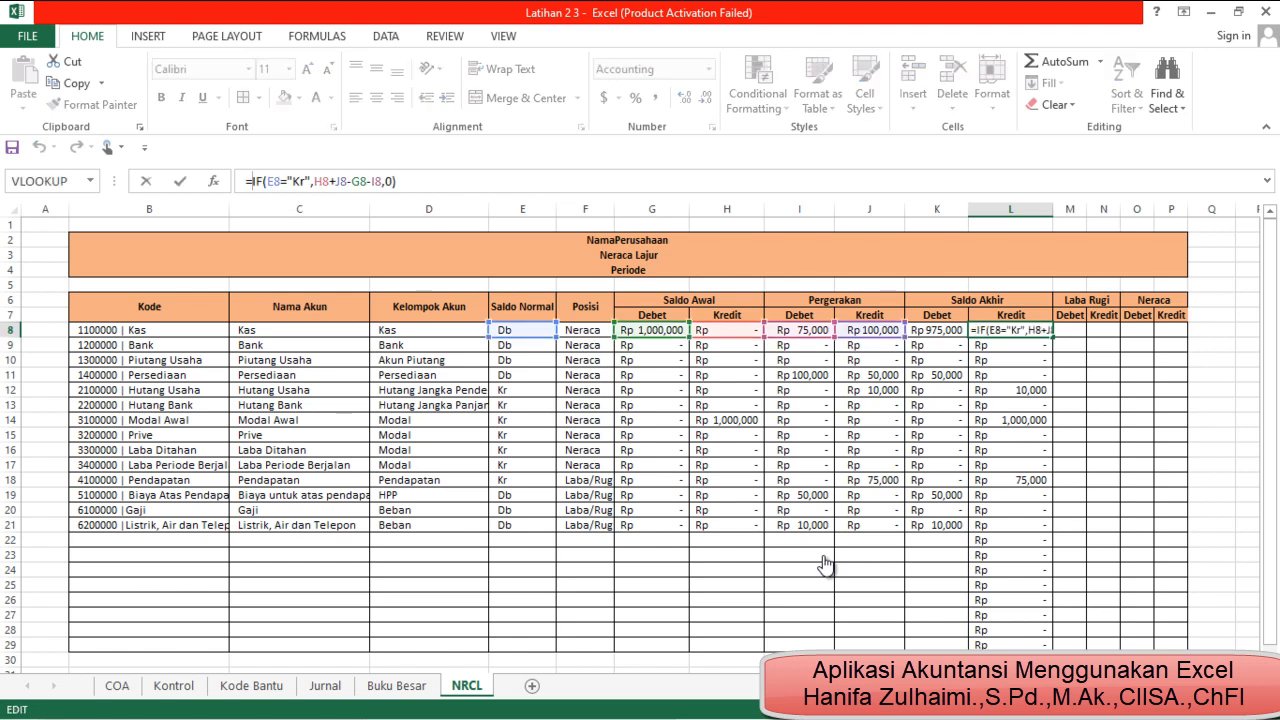
left_click(1103, 345)
key("Return")
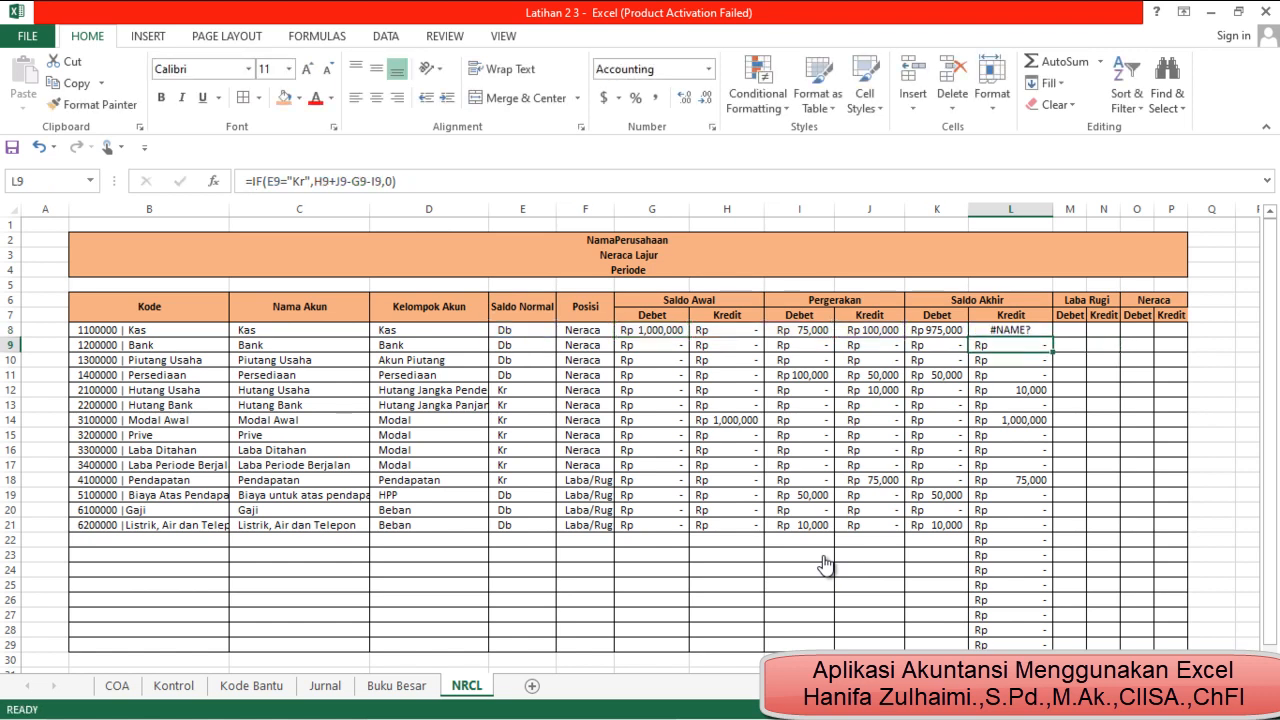
key("ctrl+z")
key("Left")
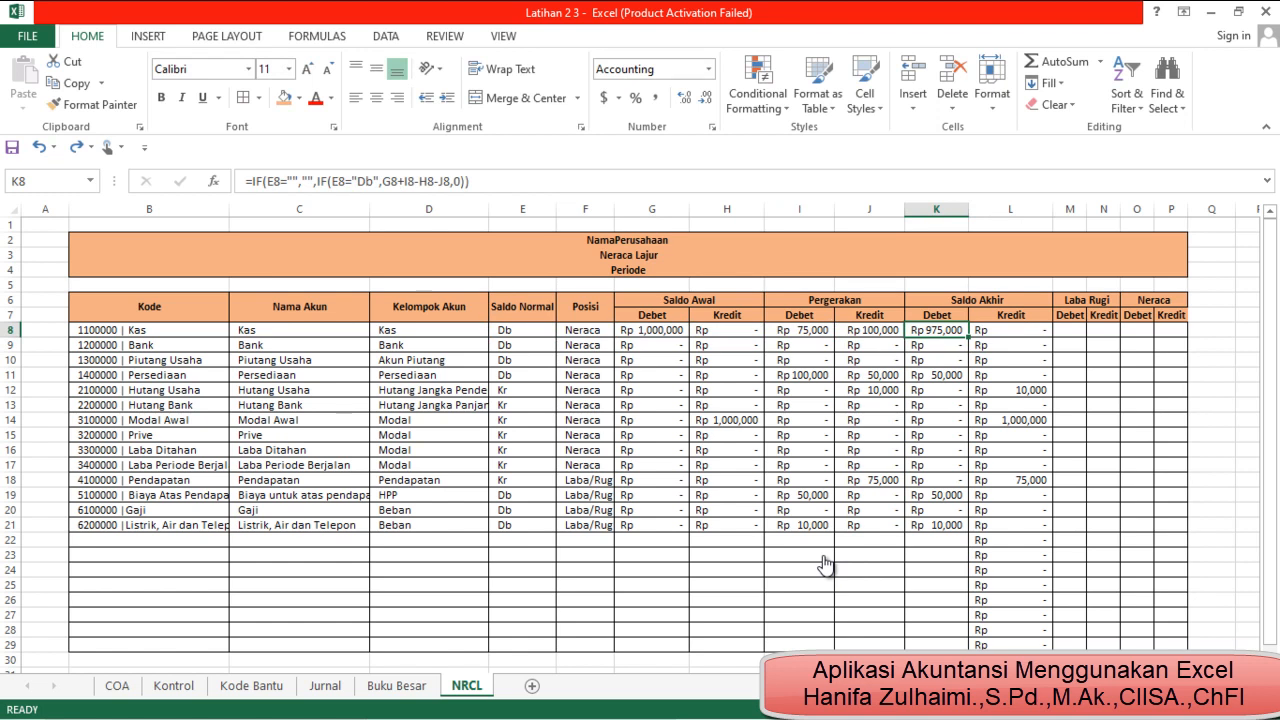
key("Right")
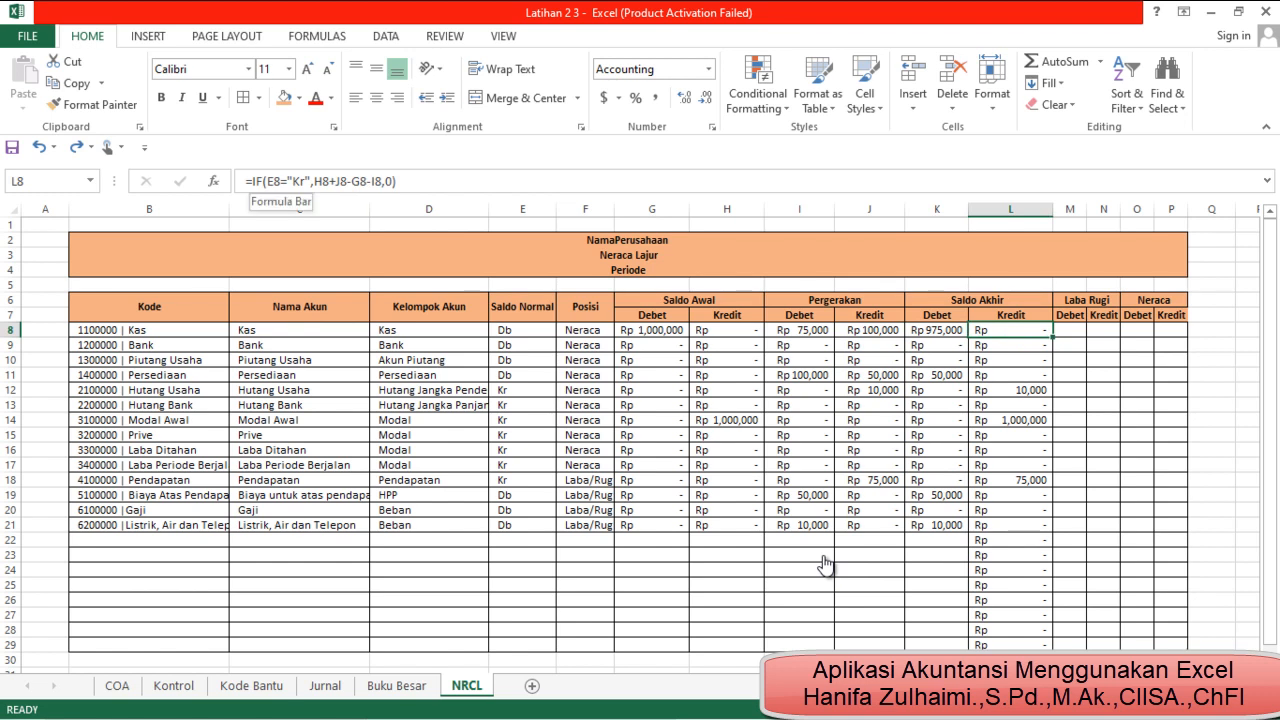
Wrap the L8 formula in an outer IF that returns "" when E8="" and otherwise evaluates the existing IF
key("F2")
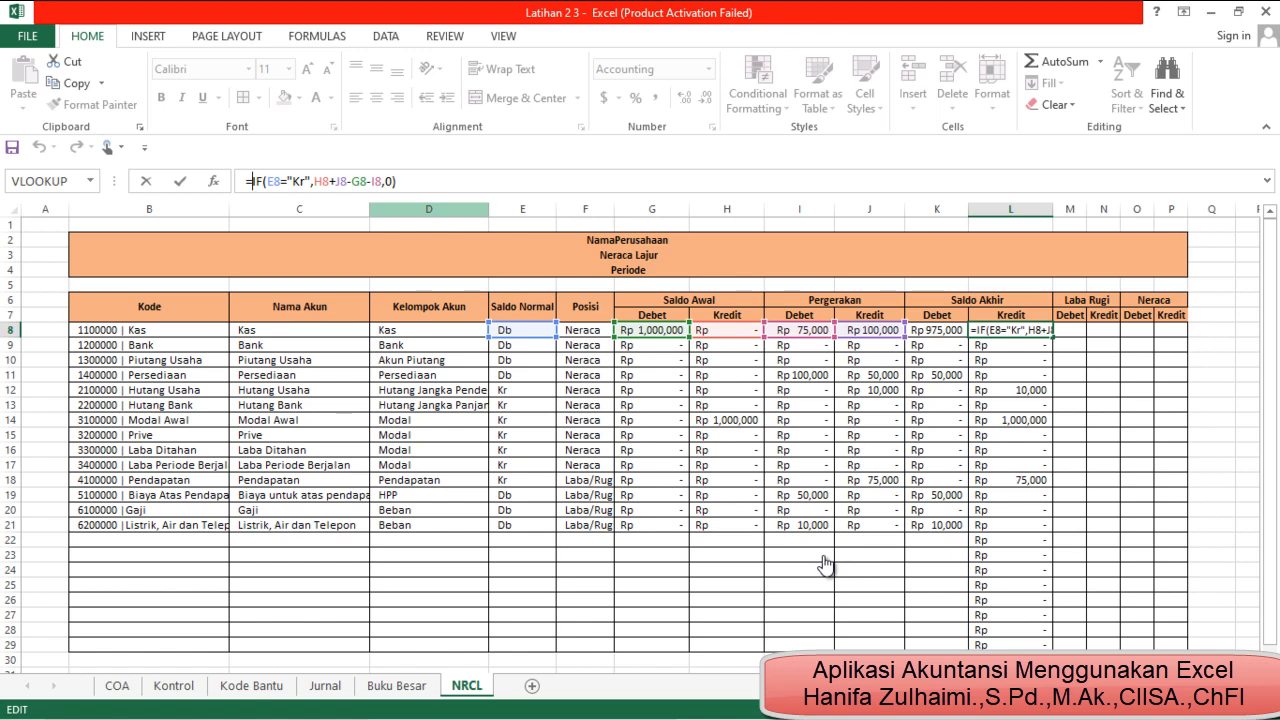
type("if")
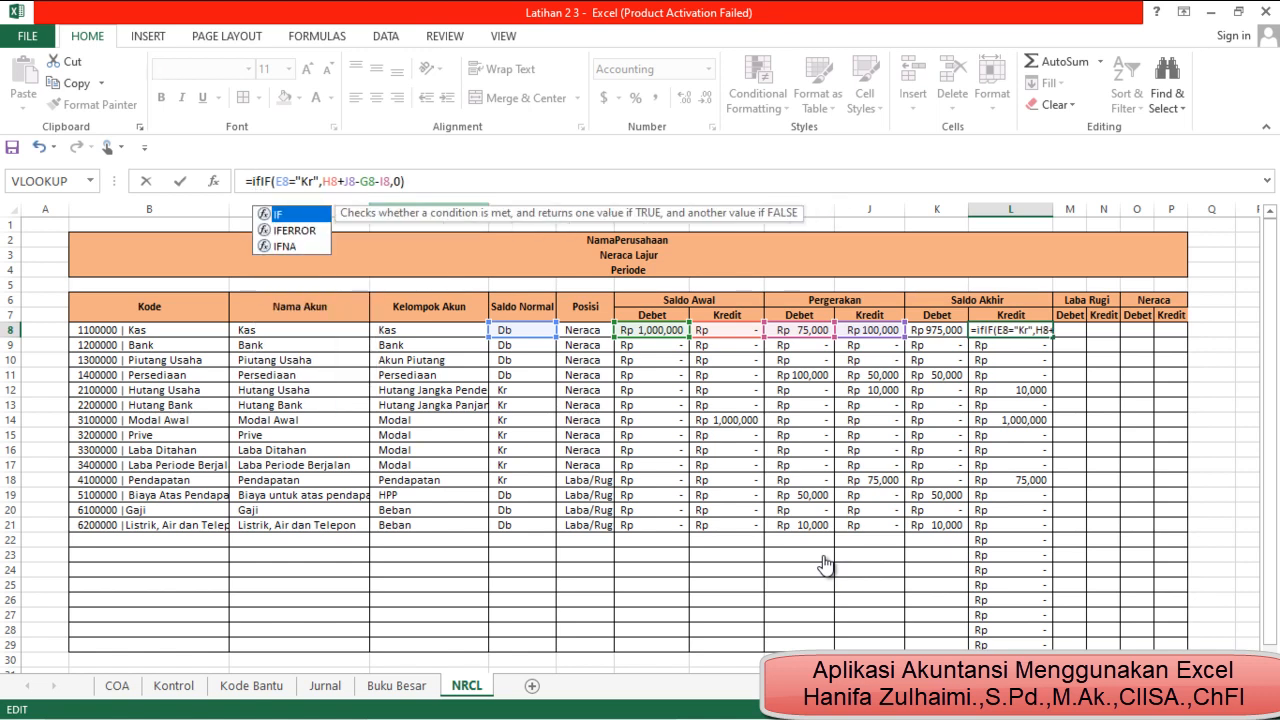
type("(")
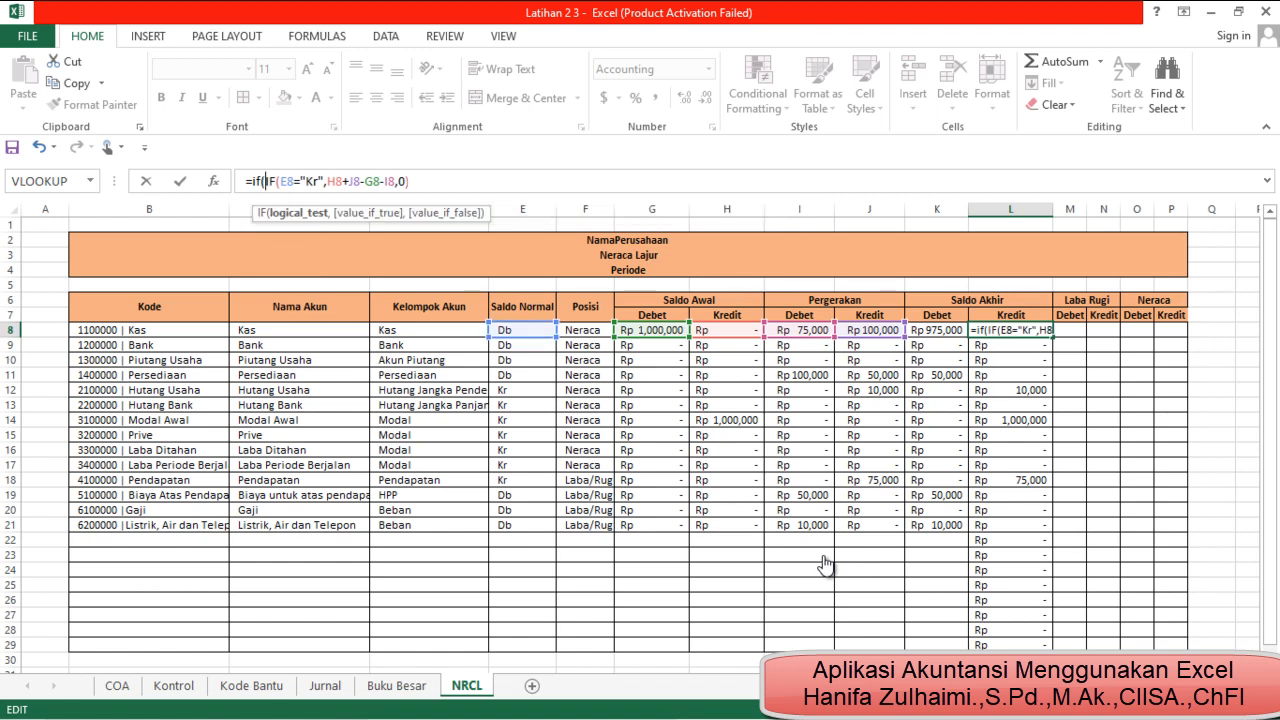
left_click(522, 330)
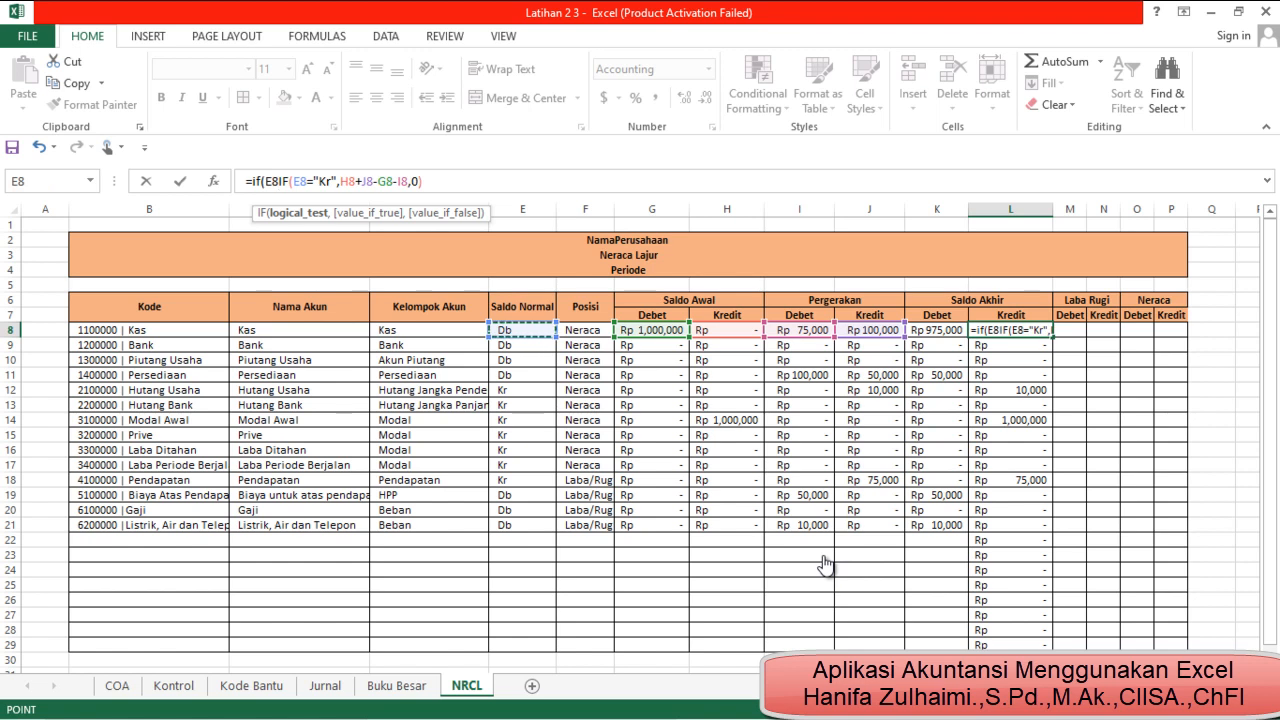
type("=")
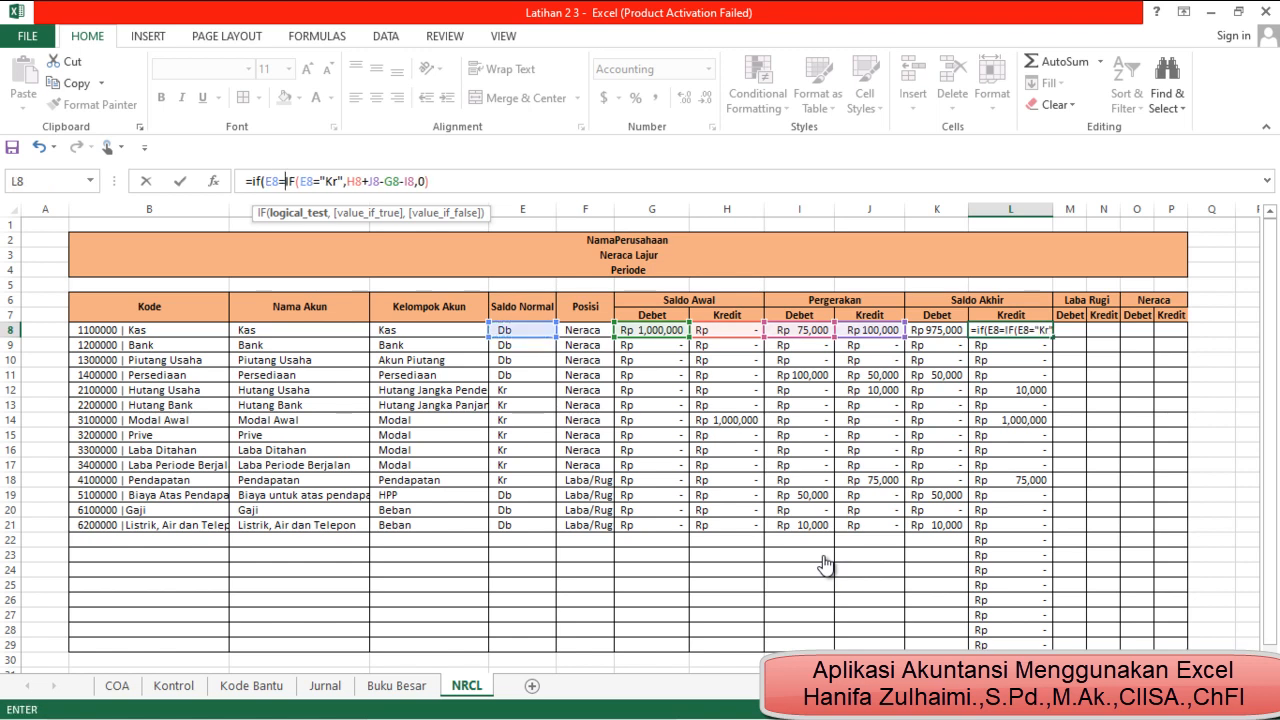
type("\"\"")
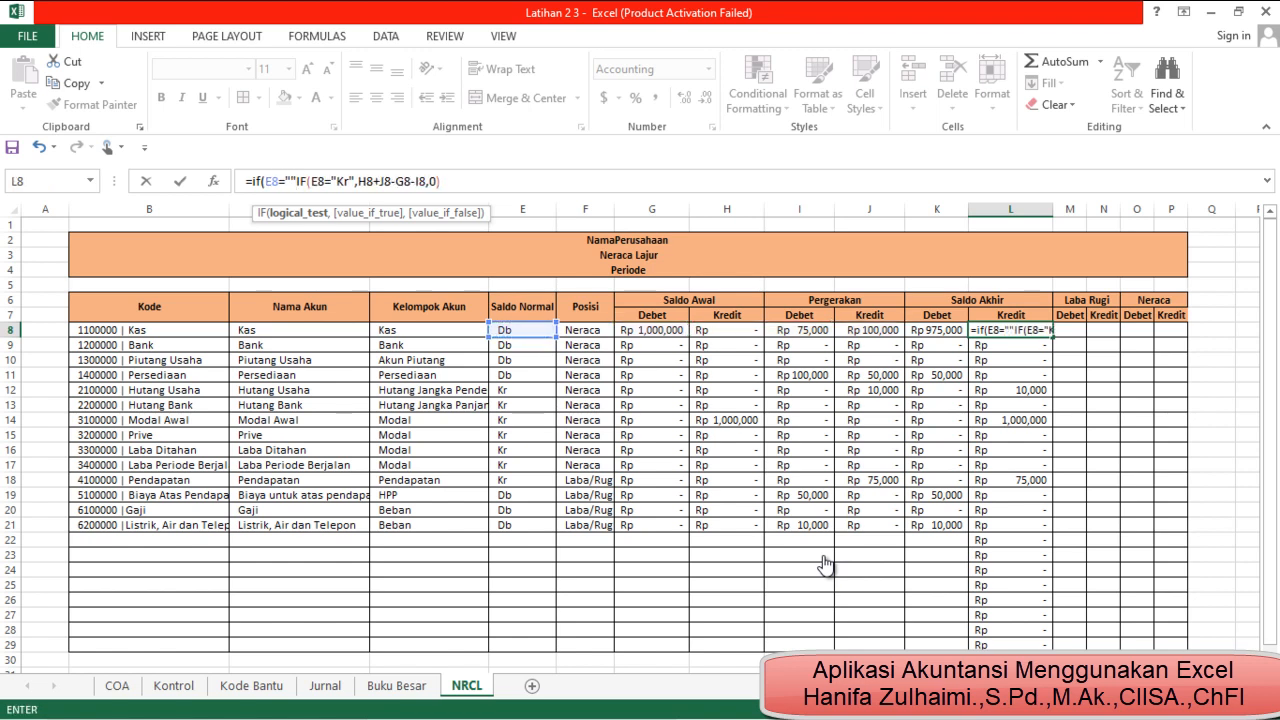
type(",")
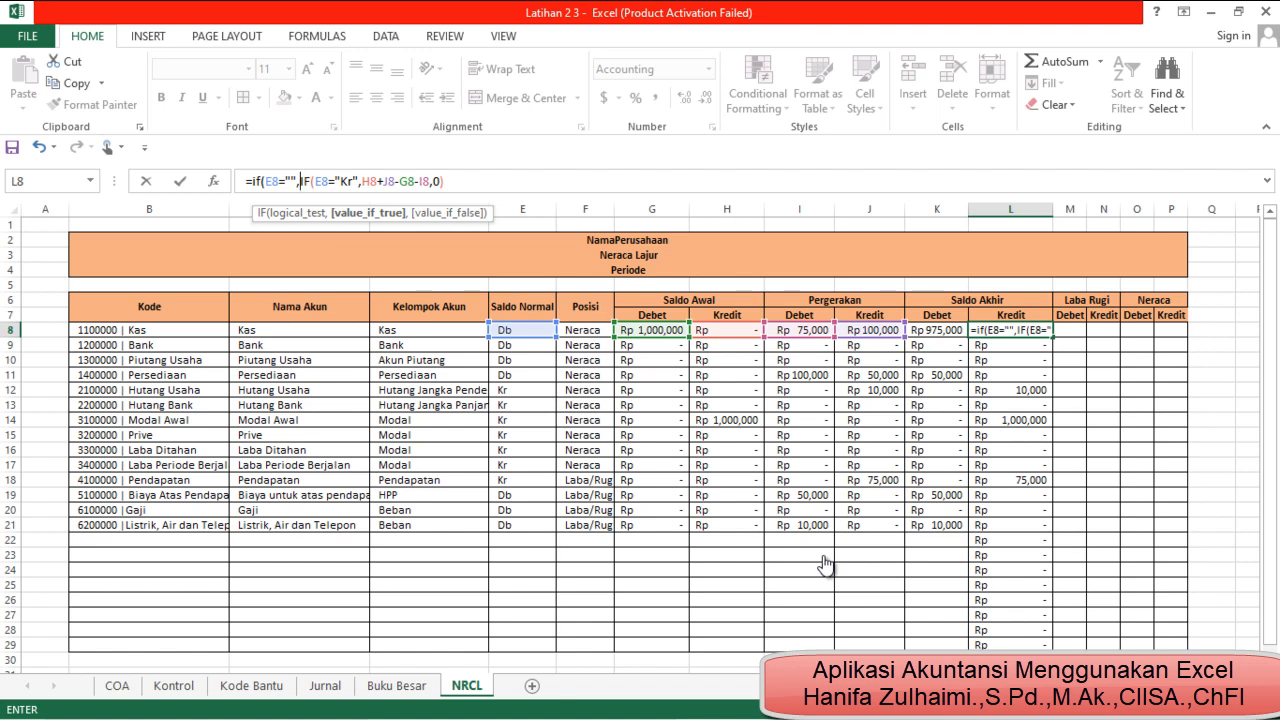
type("\"\"")
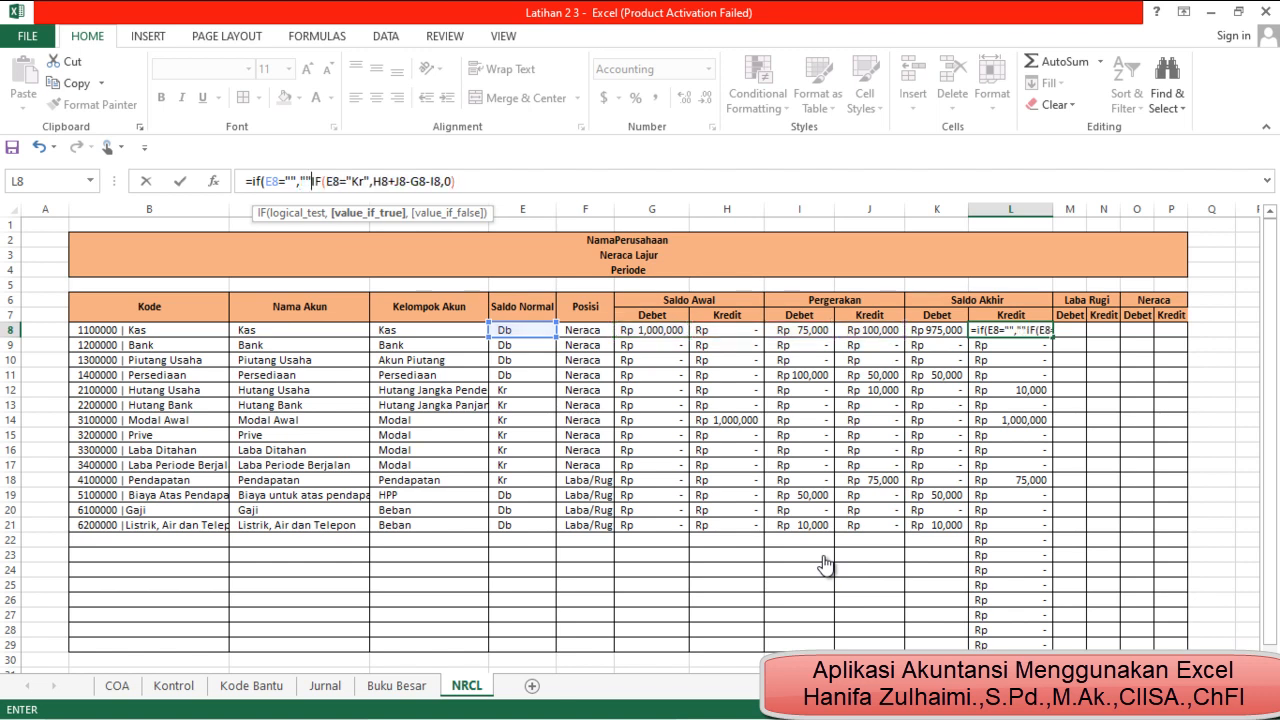
type(",")
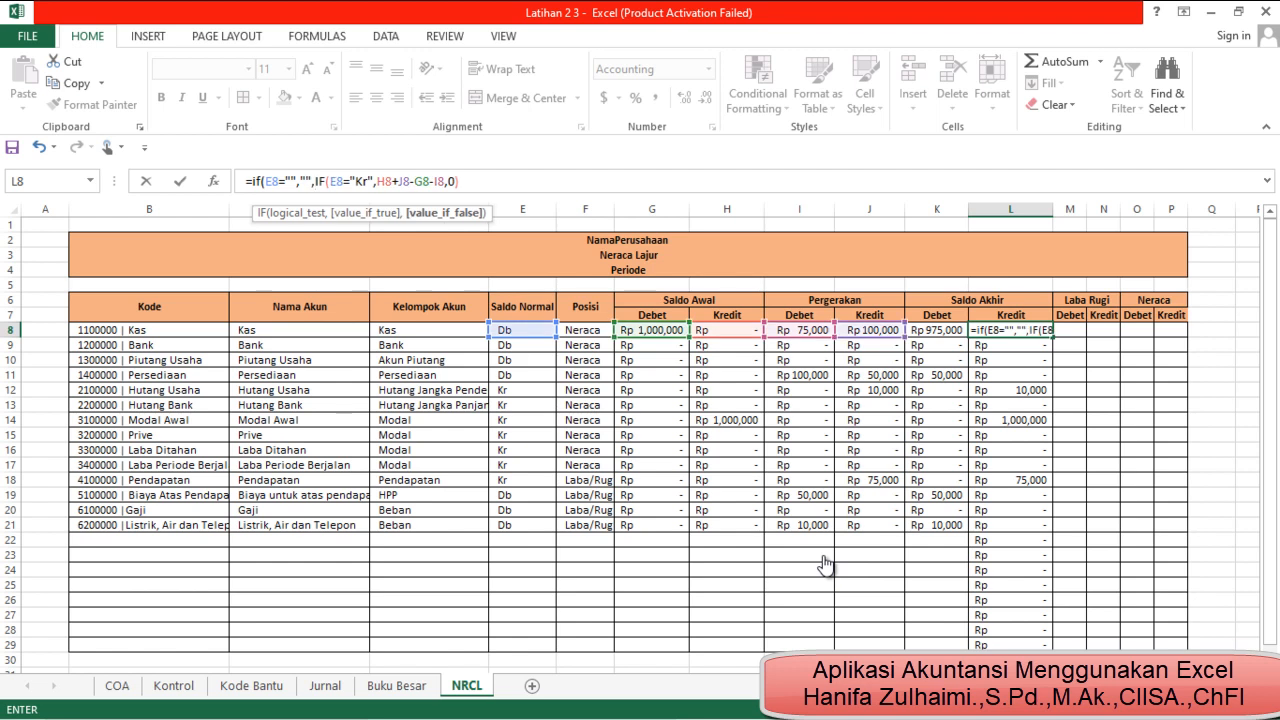
Commit the L8 formula with the suggested correction and refill it down the Saldo Akhir Kredit column, checking the filled cells
key("Return")
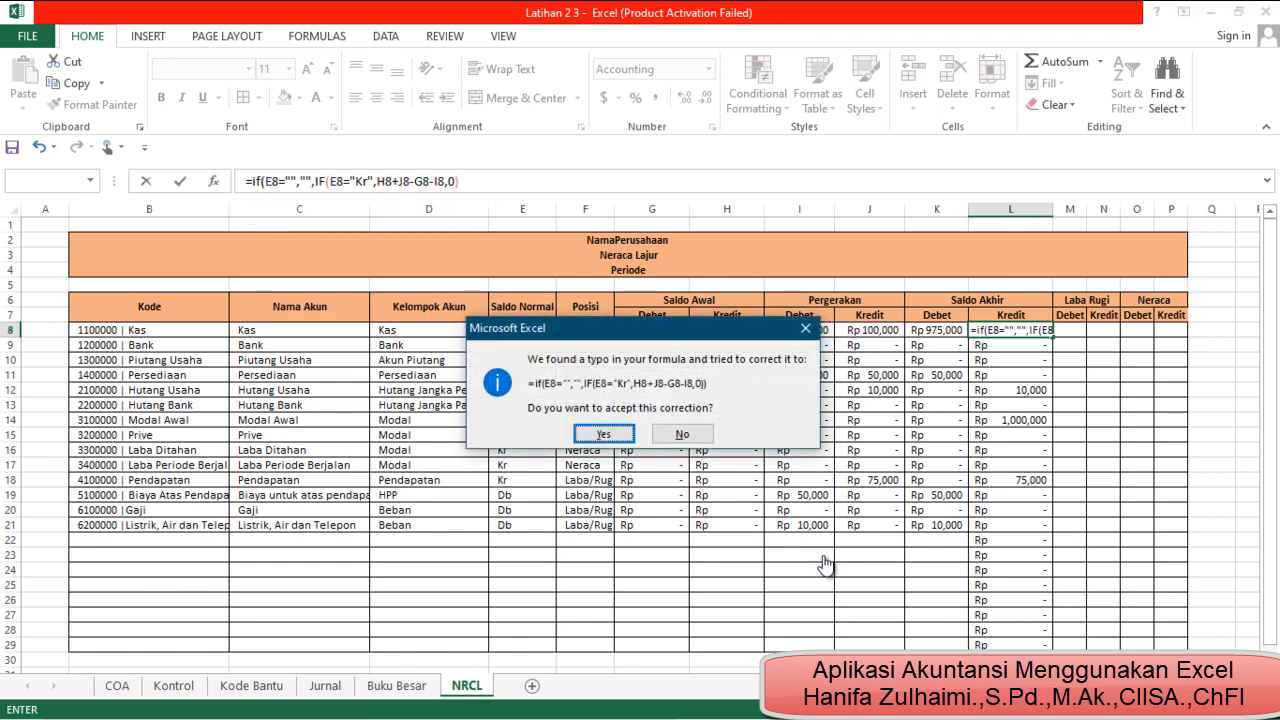
key("Return")
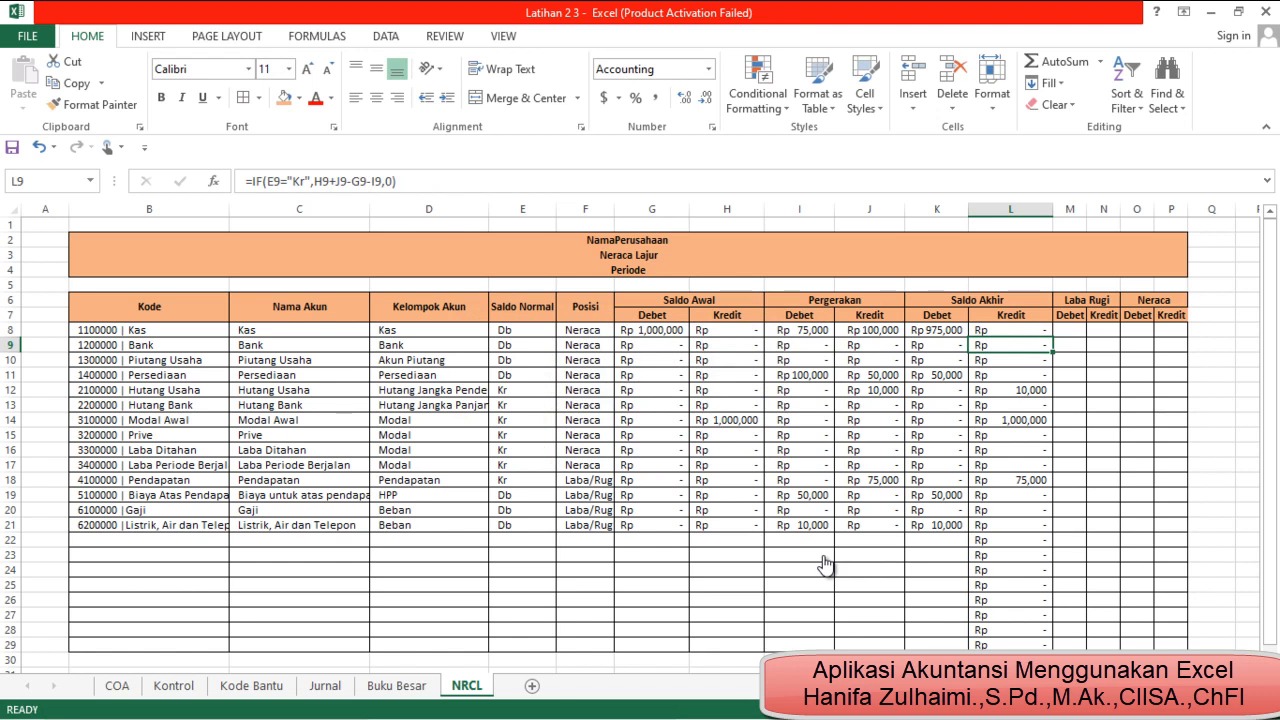
key("Up")
key("ctrl+shift+Down")
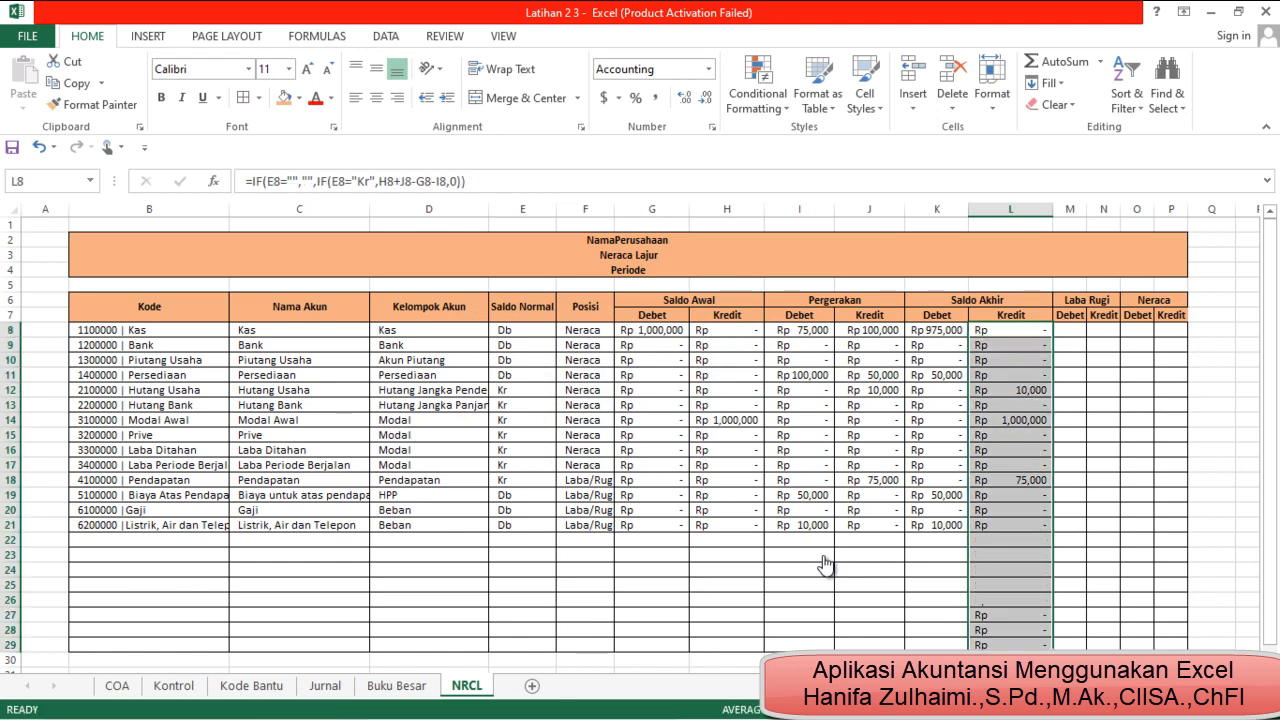
left_click(1010, 570)
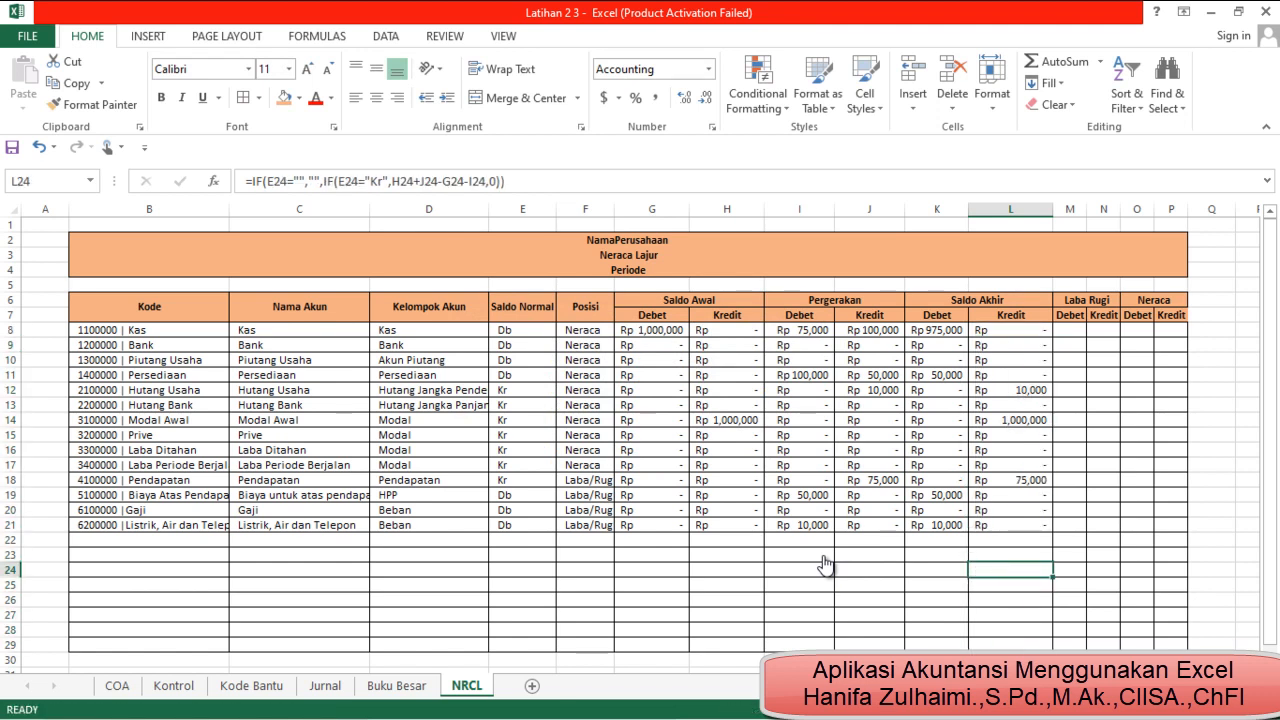
left_click(1010, 345)
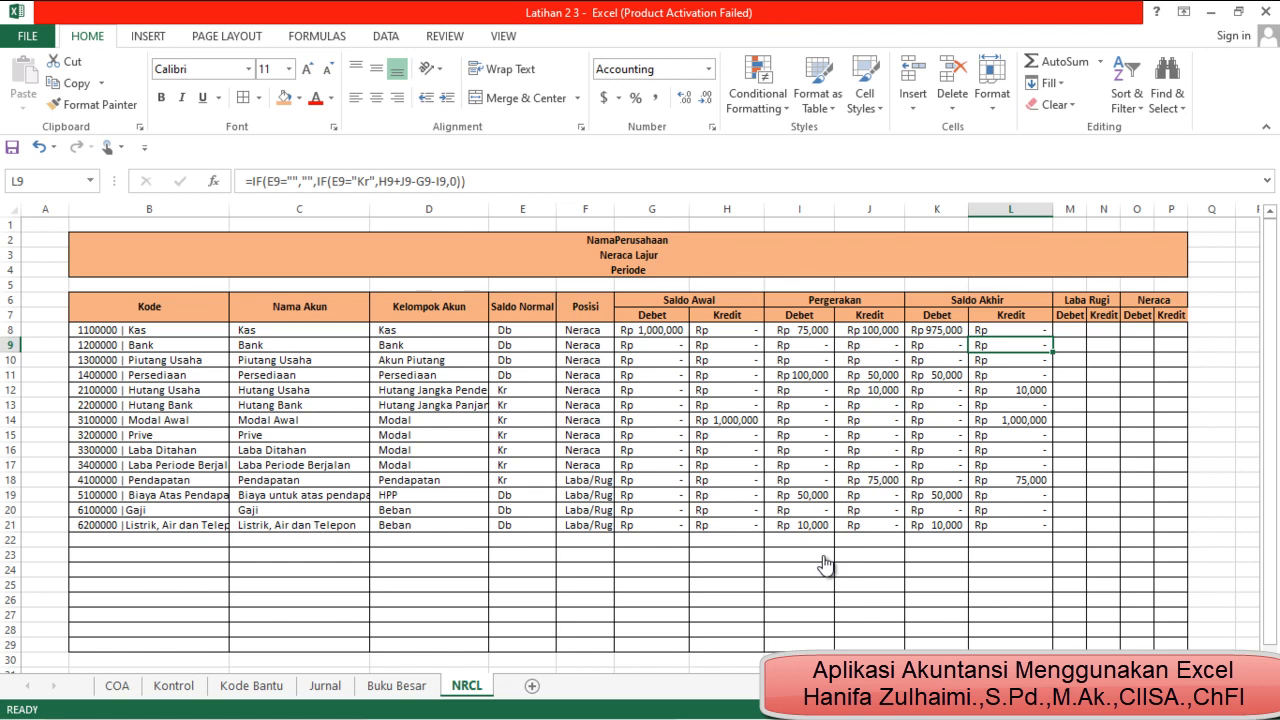
Autofit the Posisi column's width and start an IF formula in M8 that tests whether F8="Laba/rugi"
double_click(614, 209)
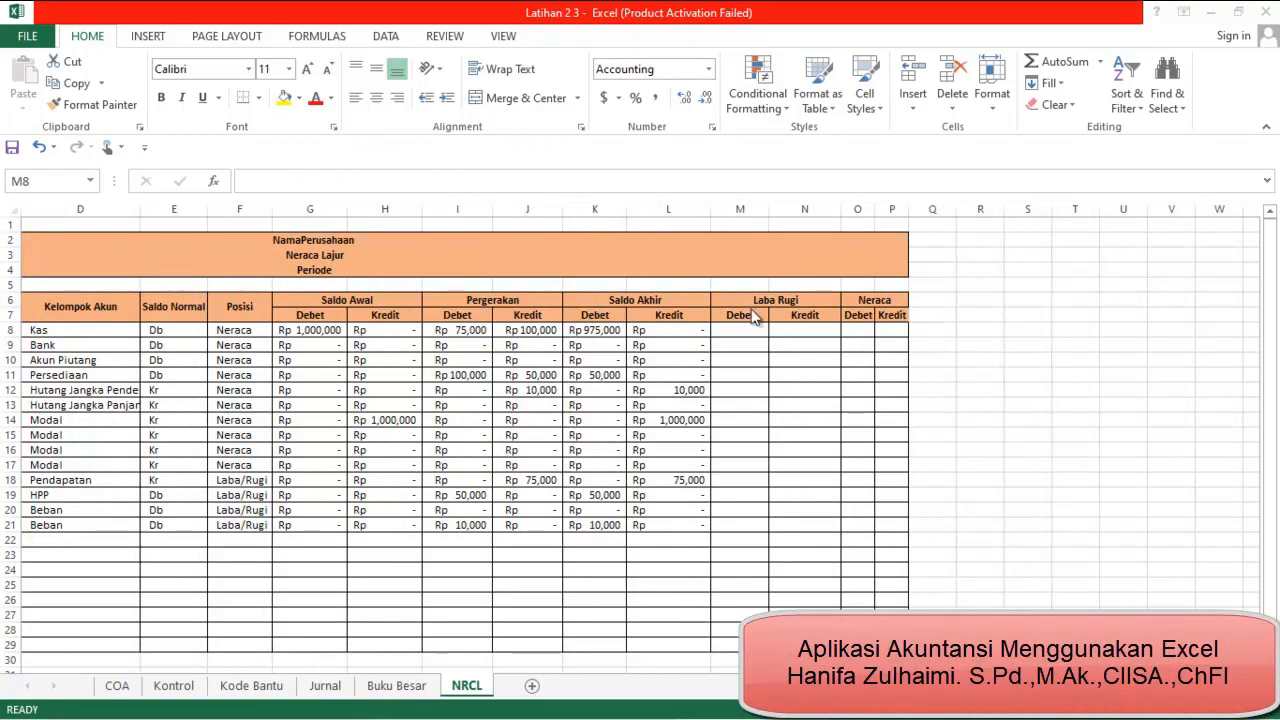
left_click(752, 330)
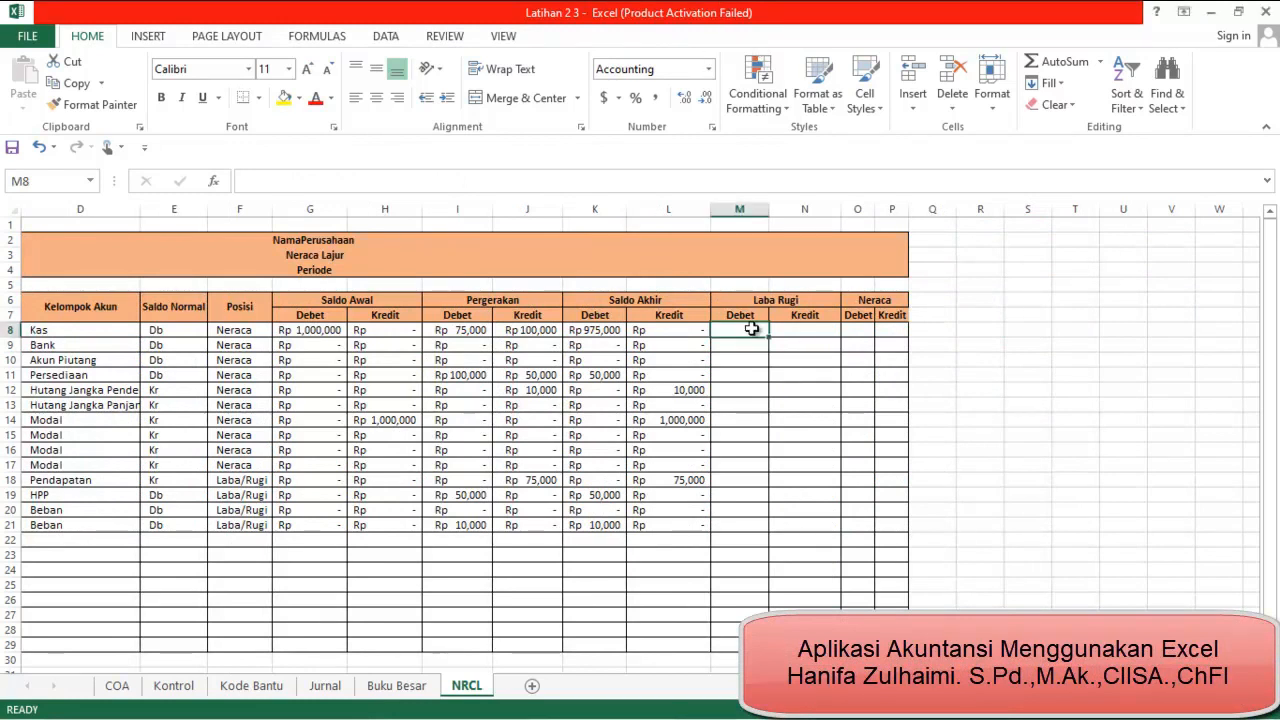
type("=")
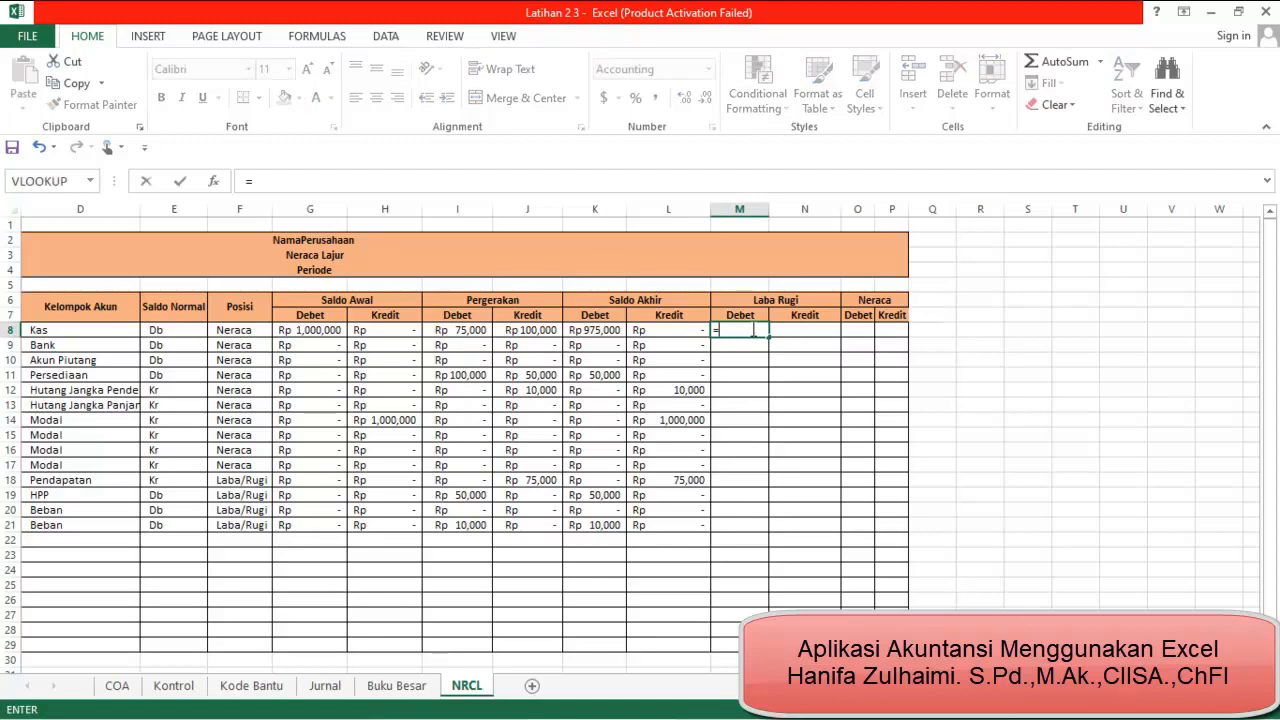
type("if(")
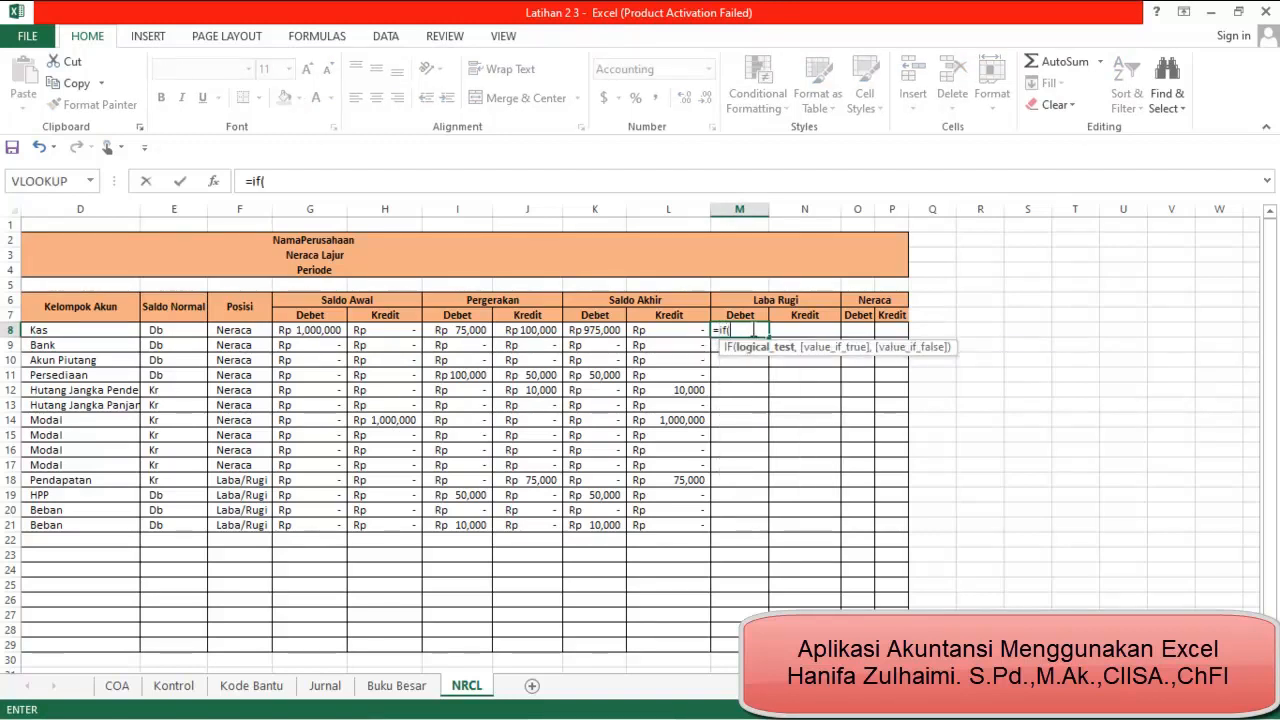
left_click(236, 331)
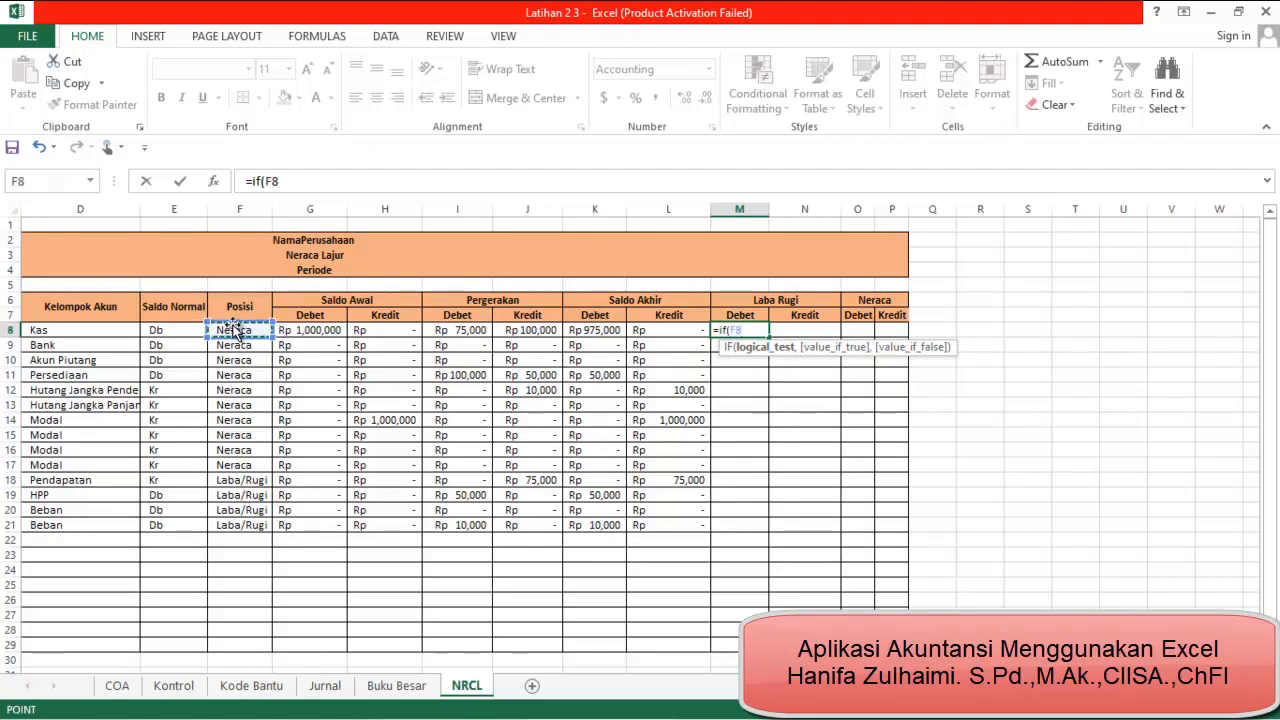
type("=\"")
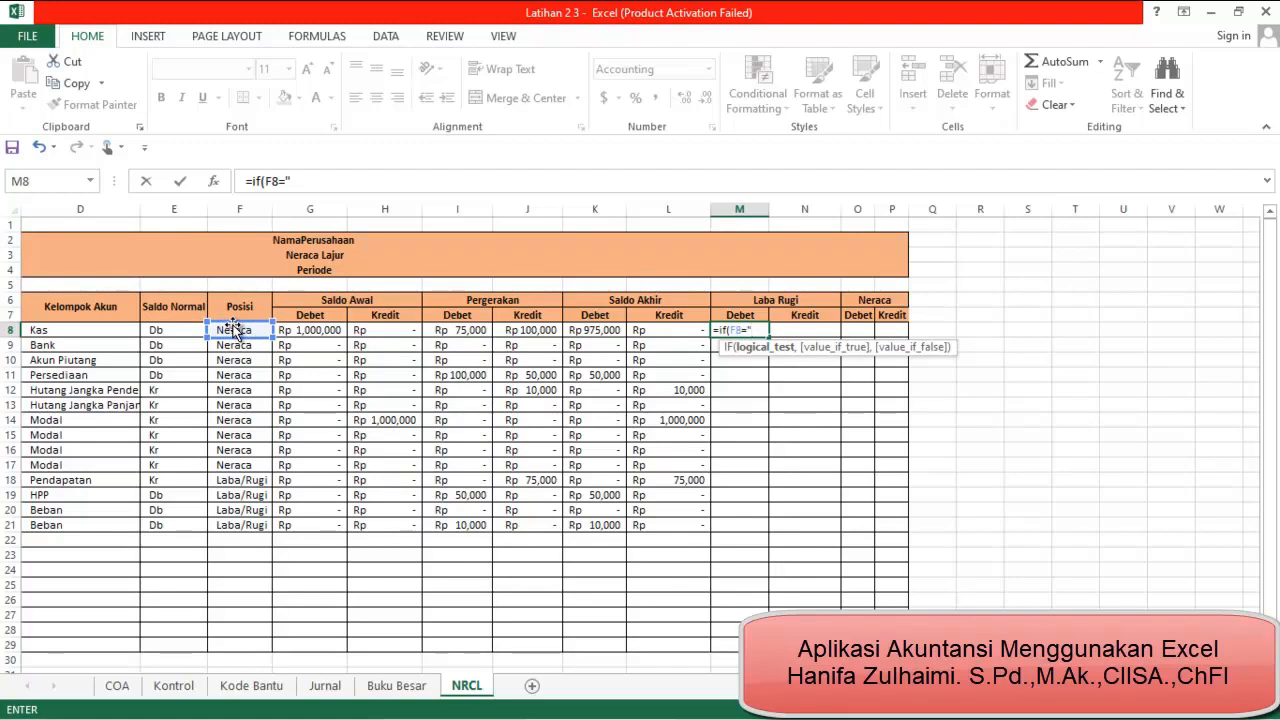
type("Laba/")
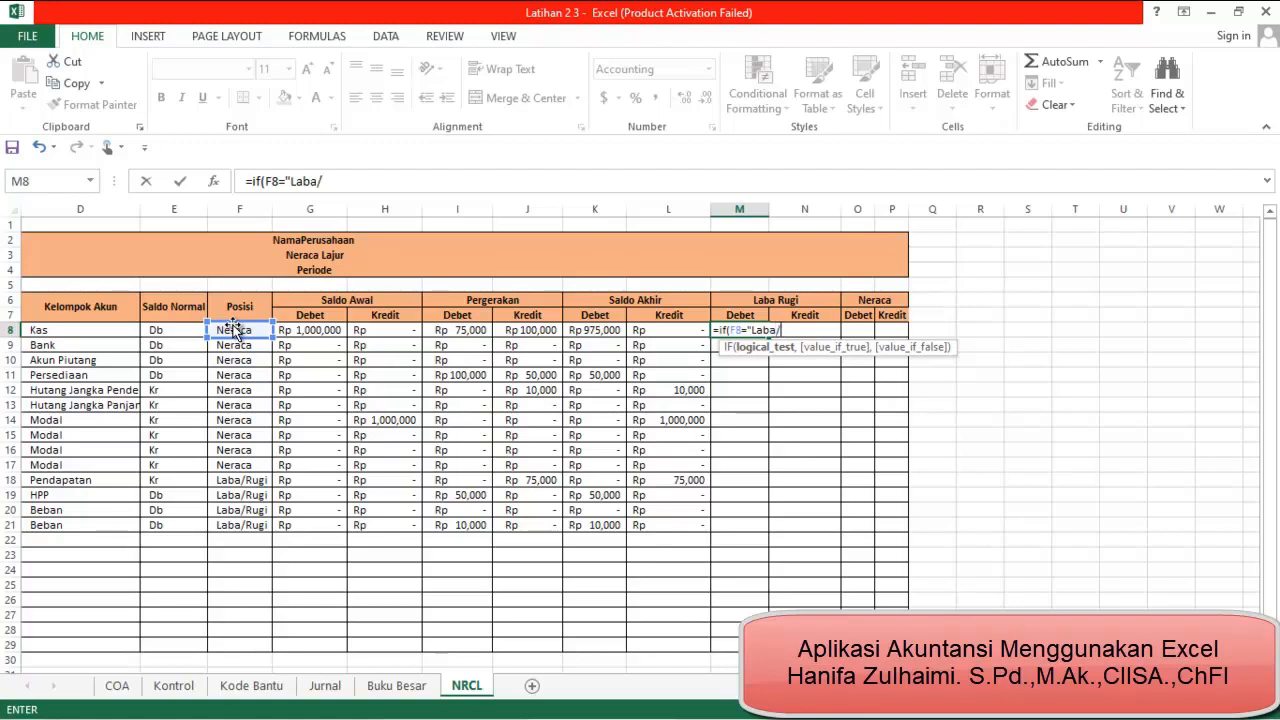
type("rugi\"")
type(",")
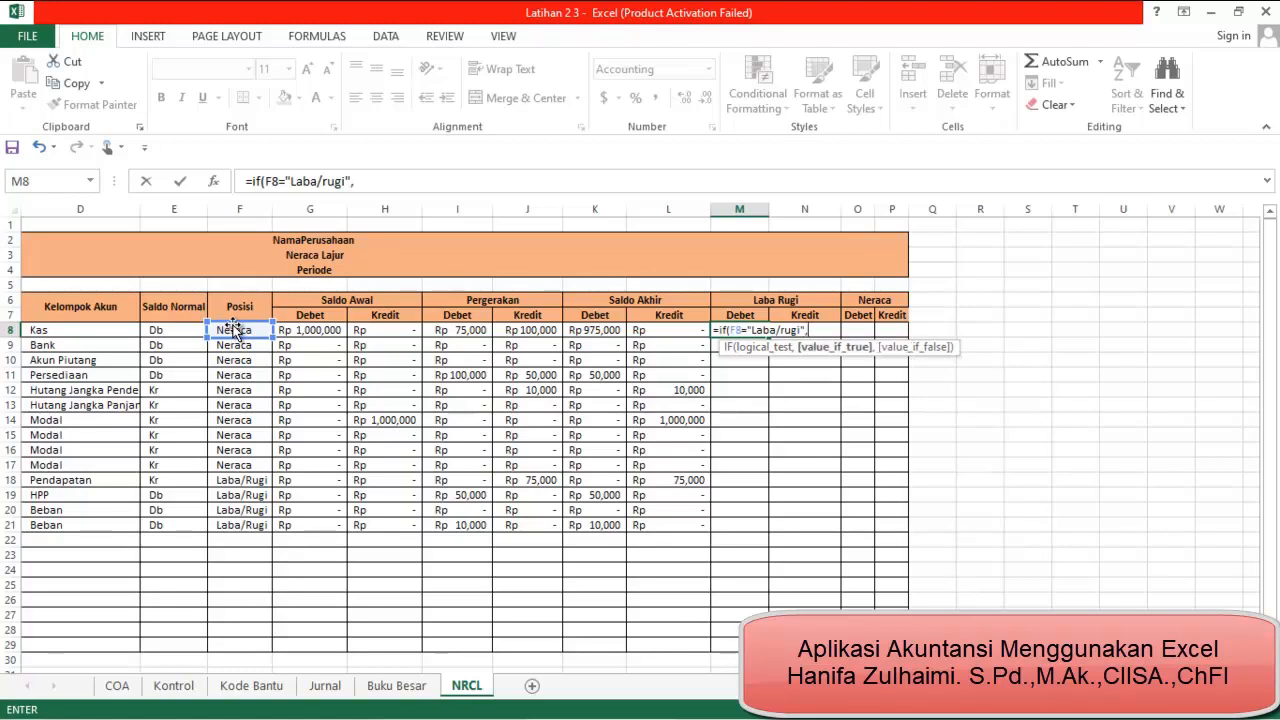
Make the M8 formula return K8 when true and 0 when false, and commit it
left_click(598, 332)
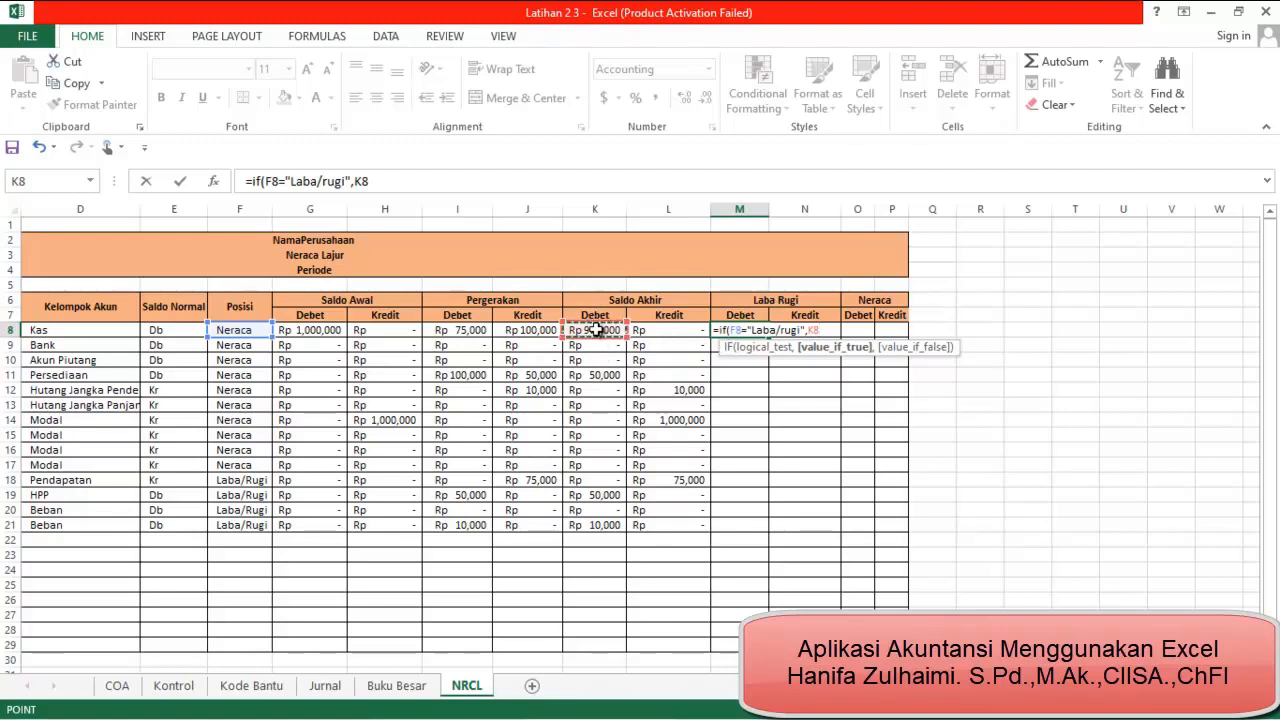
type(",0")
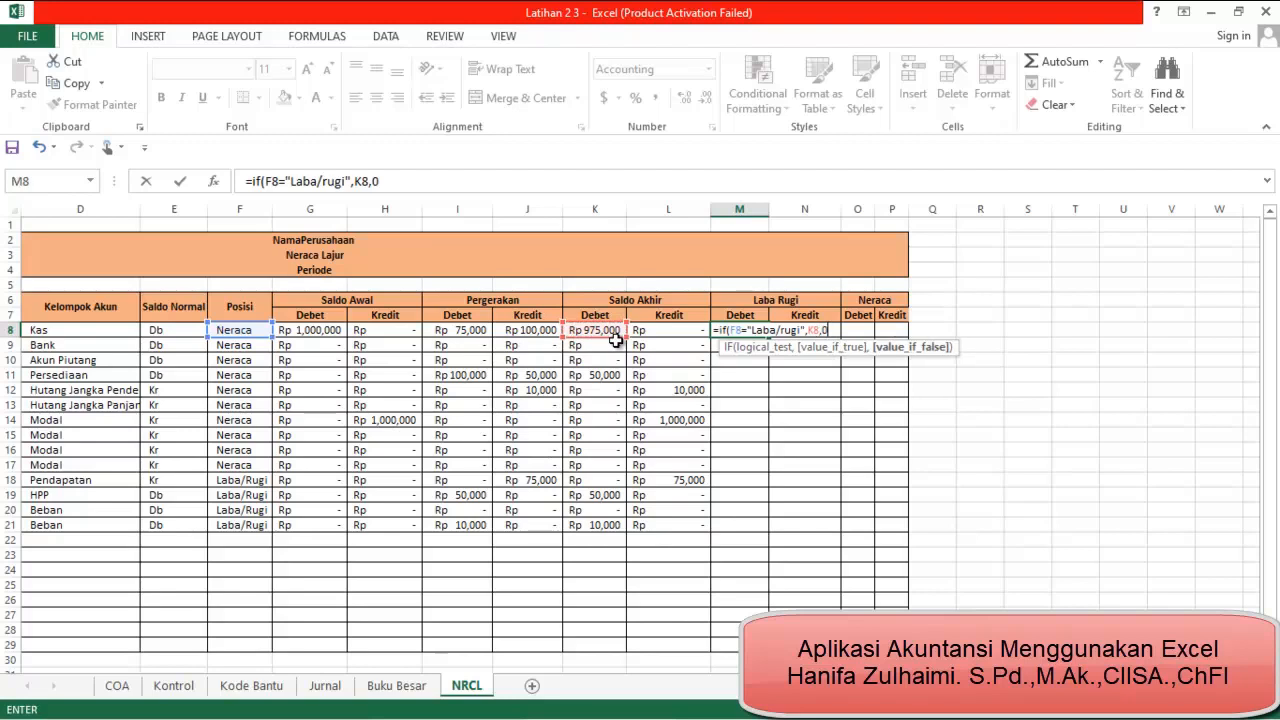
key("Return")
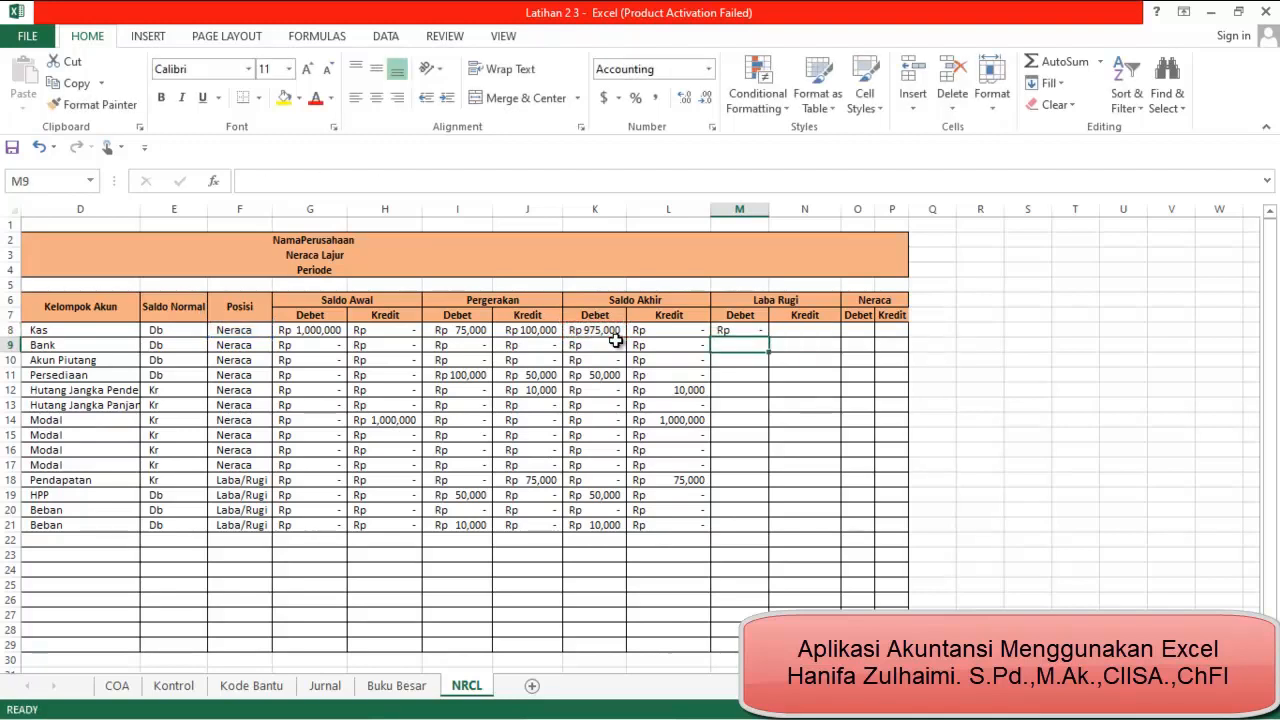
Fill the M8 formula down the Laba Rugi Debet column and check the formulas in the blank account rows 22 to 24
left_click(755, 331)
double_click(769, 337)
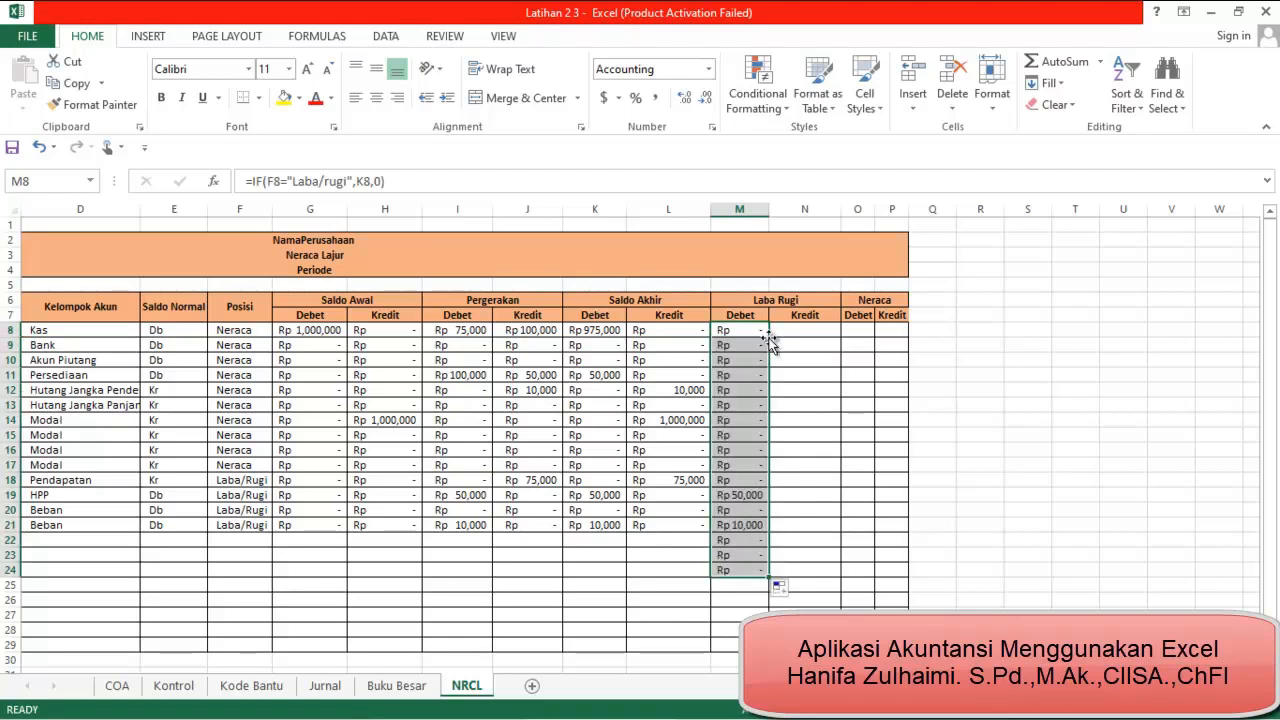
left_click(742, 543)
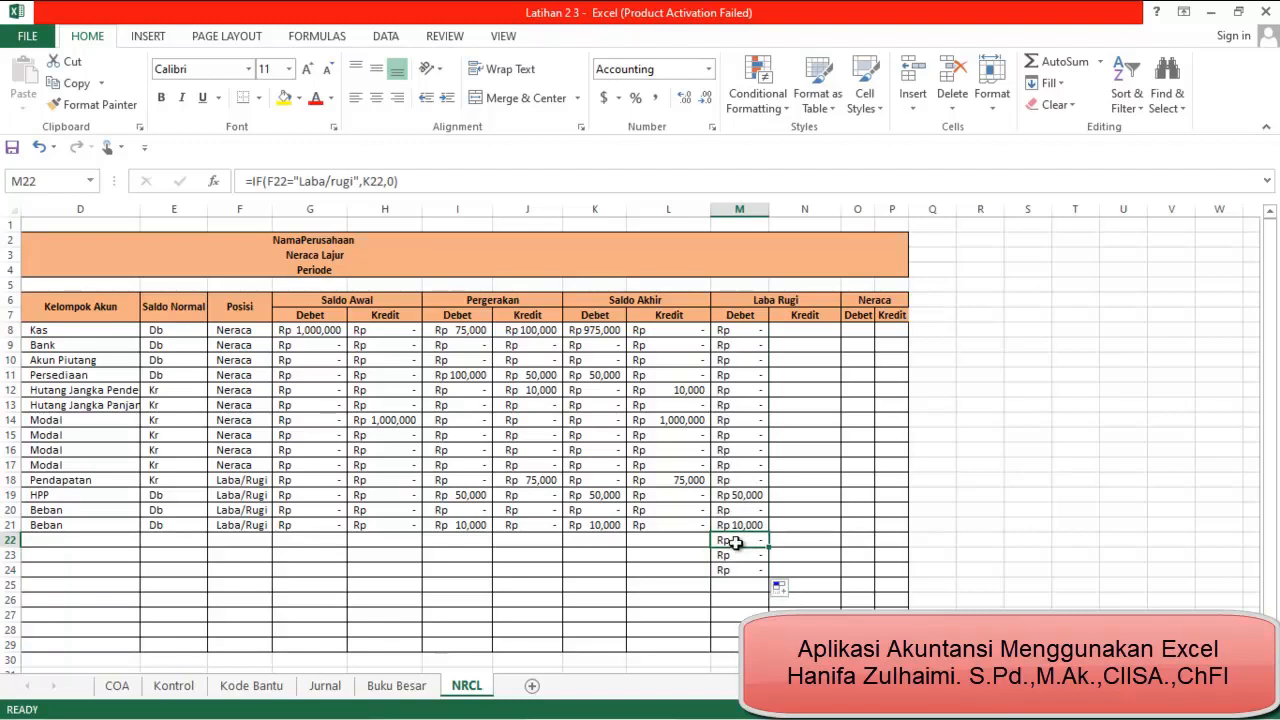
left_click(742, 557)
left_click(741, 570)
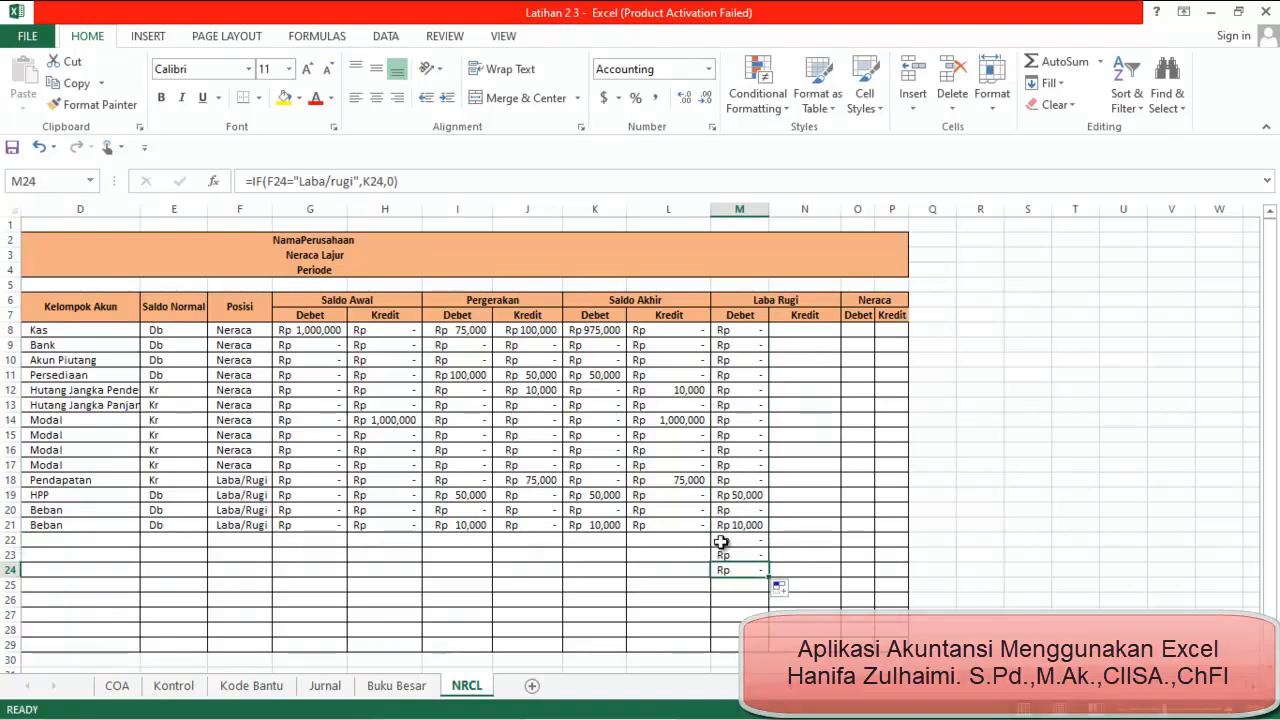
left_click(724, 542)
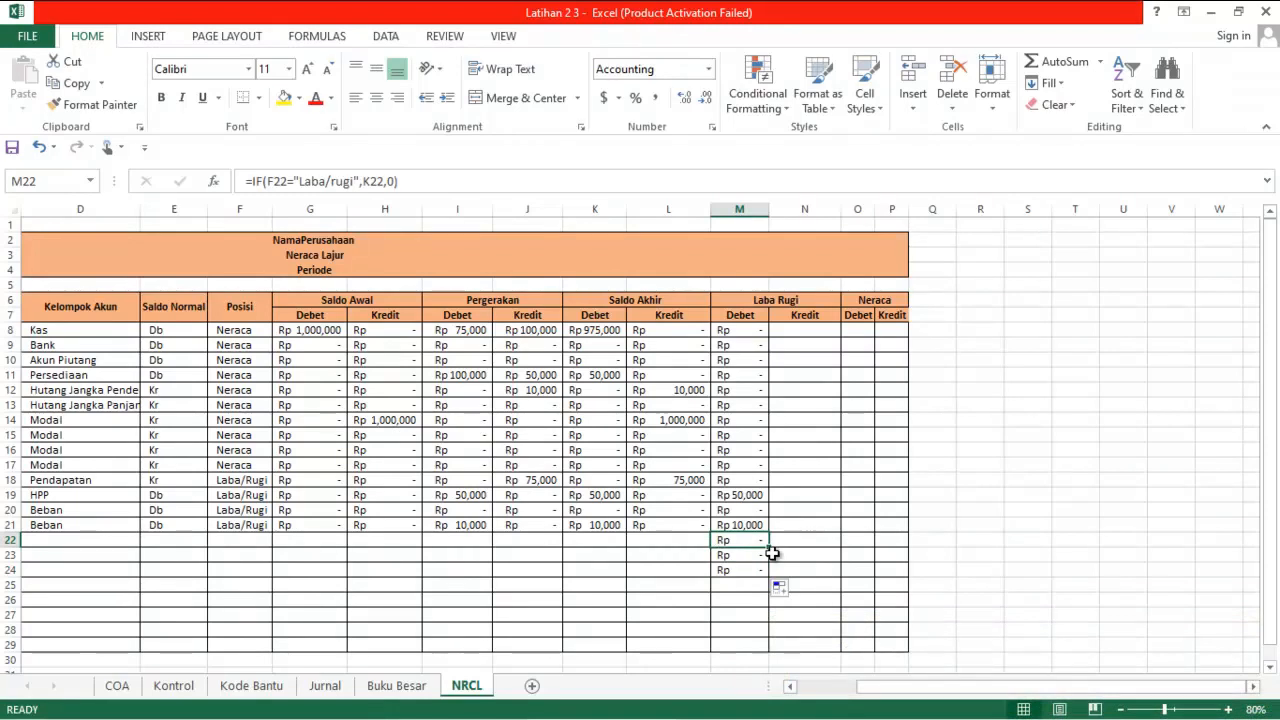
Wrap the M8 formula in an outer IF that tests F8="" and returns "" when true
left_click(732, 331)
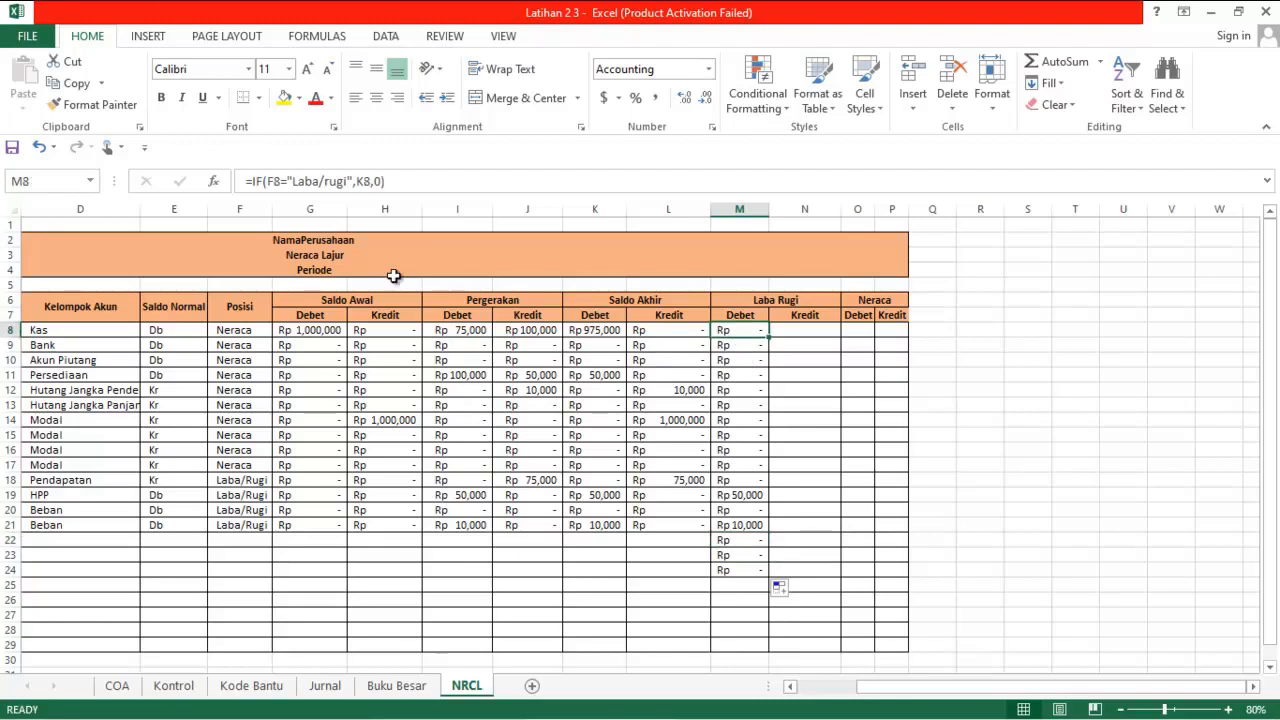
left_click(253, 183)
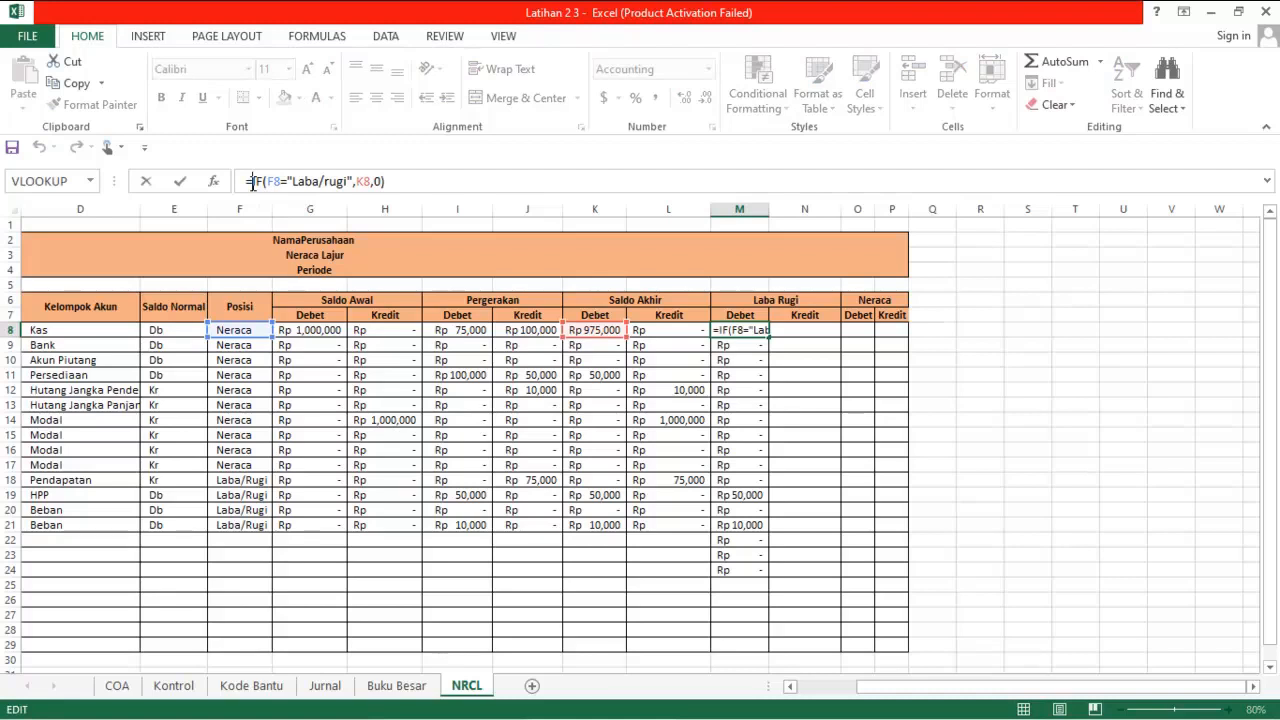
key("Escape")
left_click(253, 182)
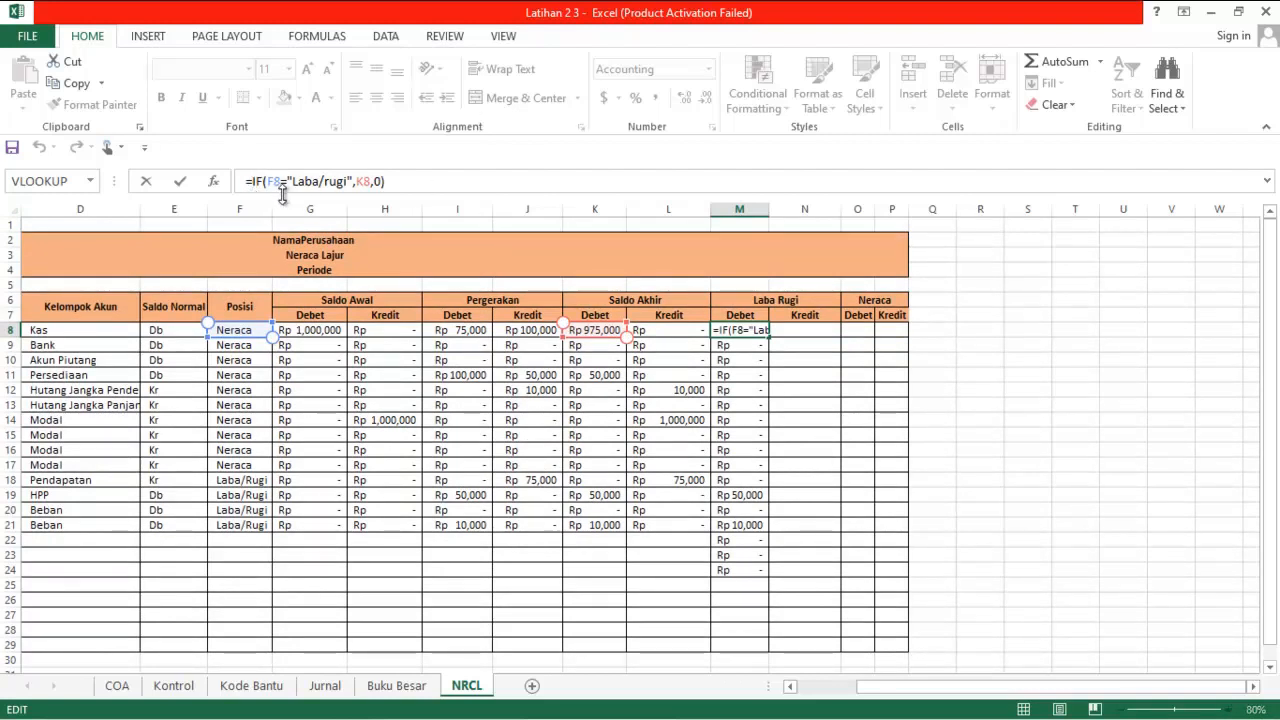
type("if")
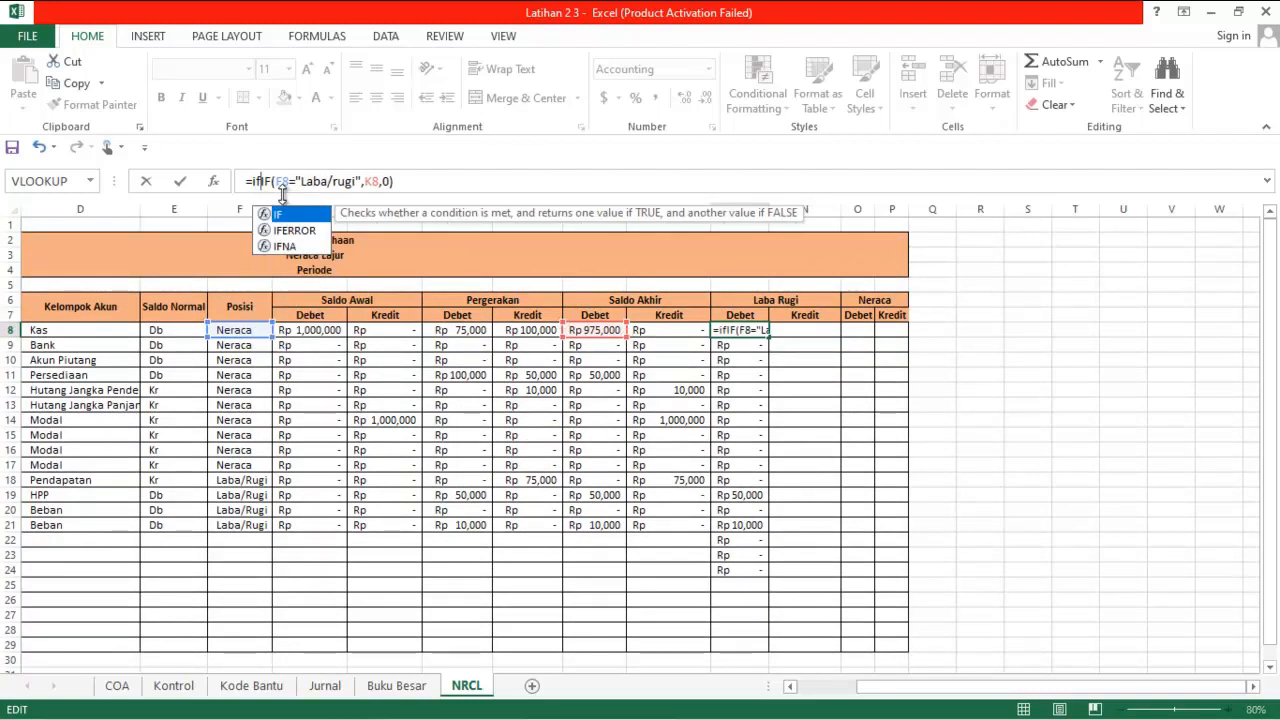
type("(")
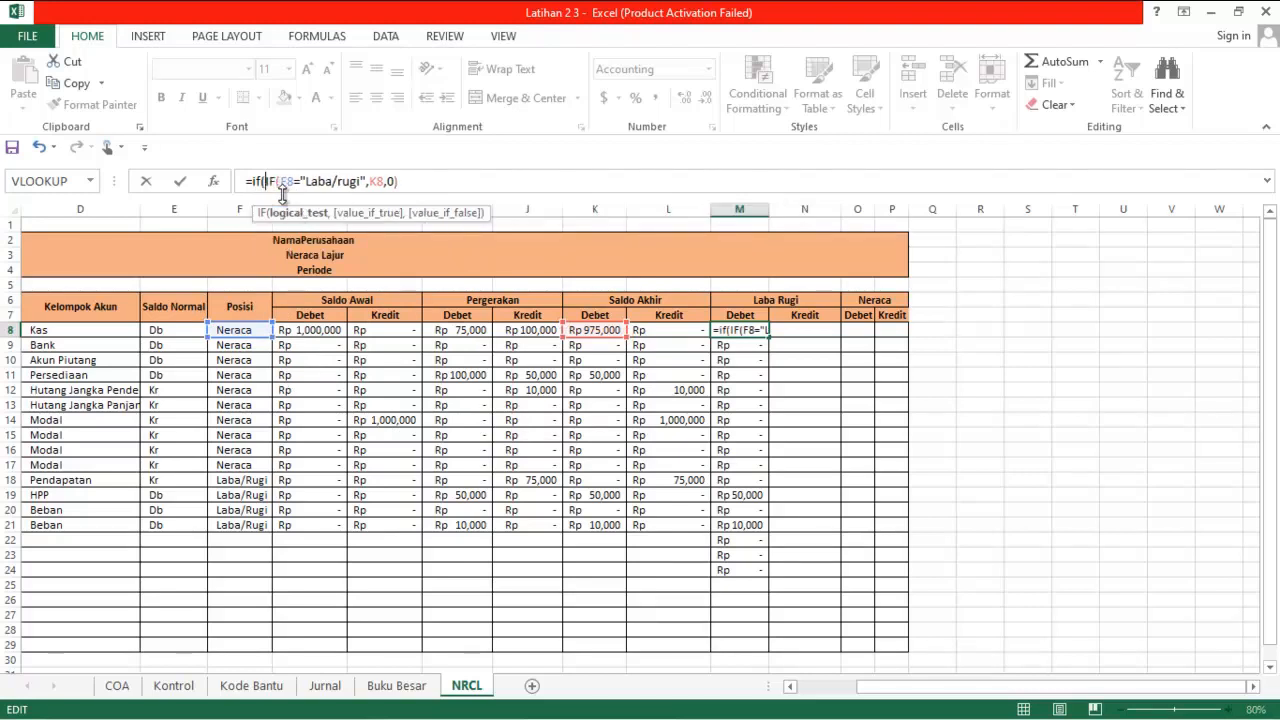
left_click(243, 331)
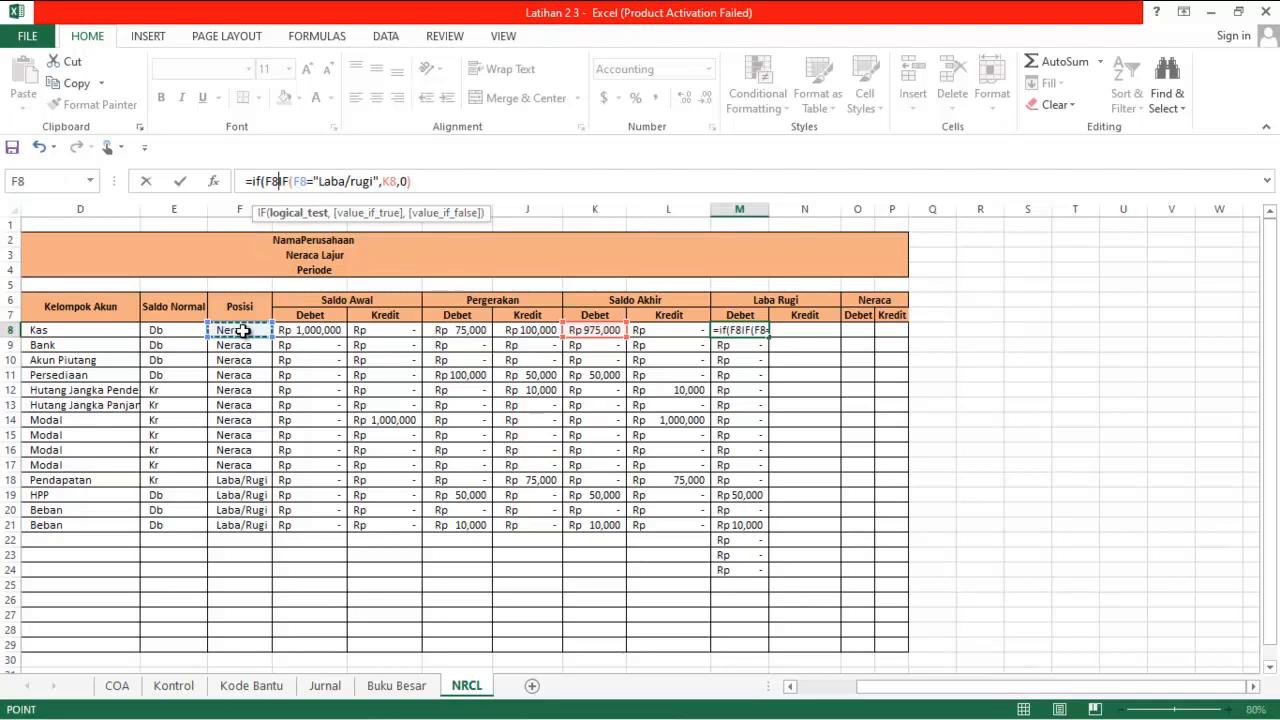
type("=\"\",")
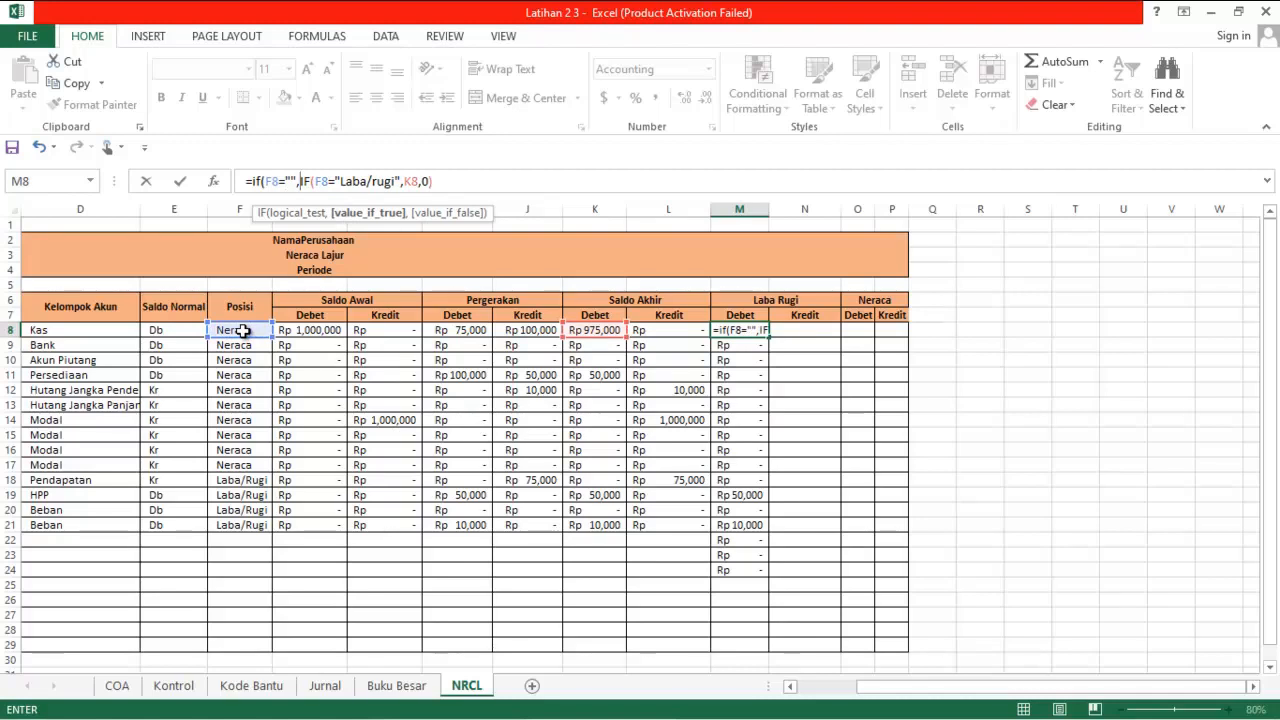
type("\"\"")
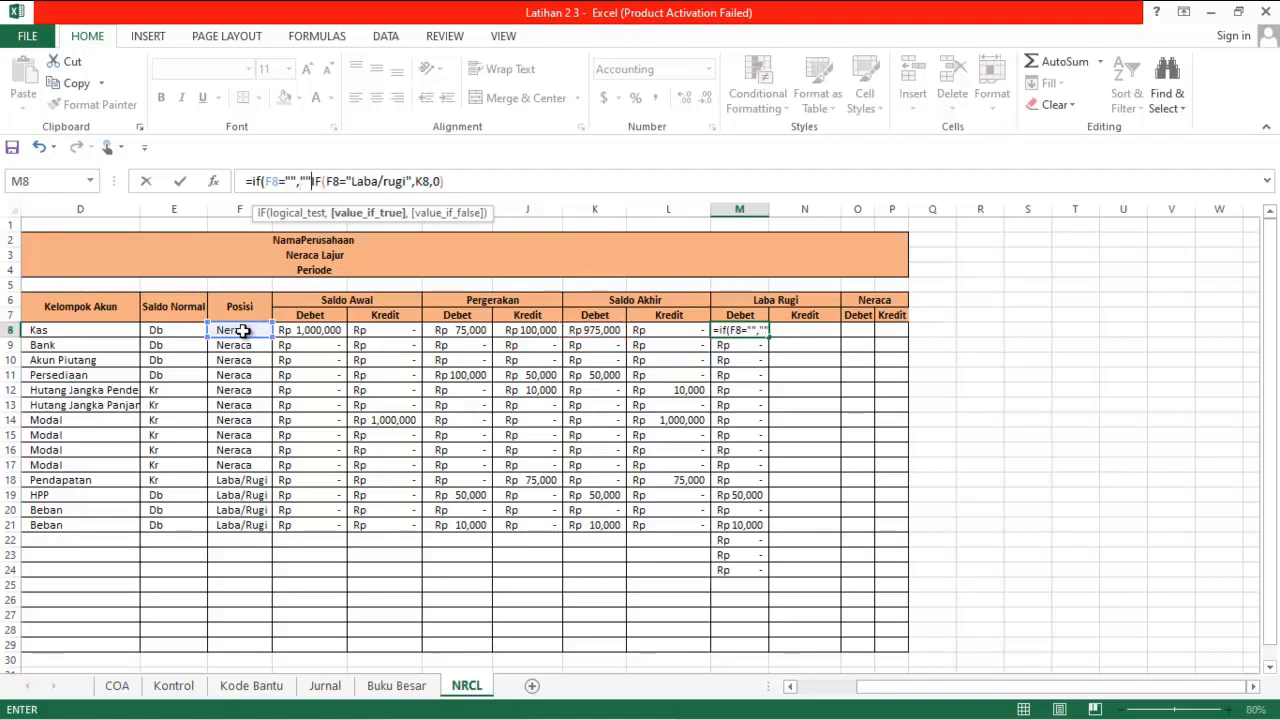
Insert the missing comma before the inner IF in M8 and commit the formula with the suggested correction
key("Return")
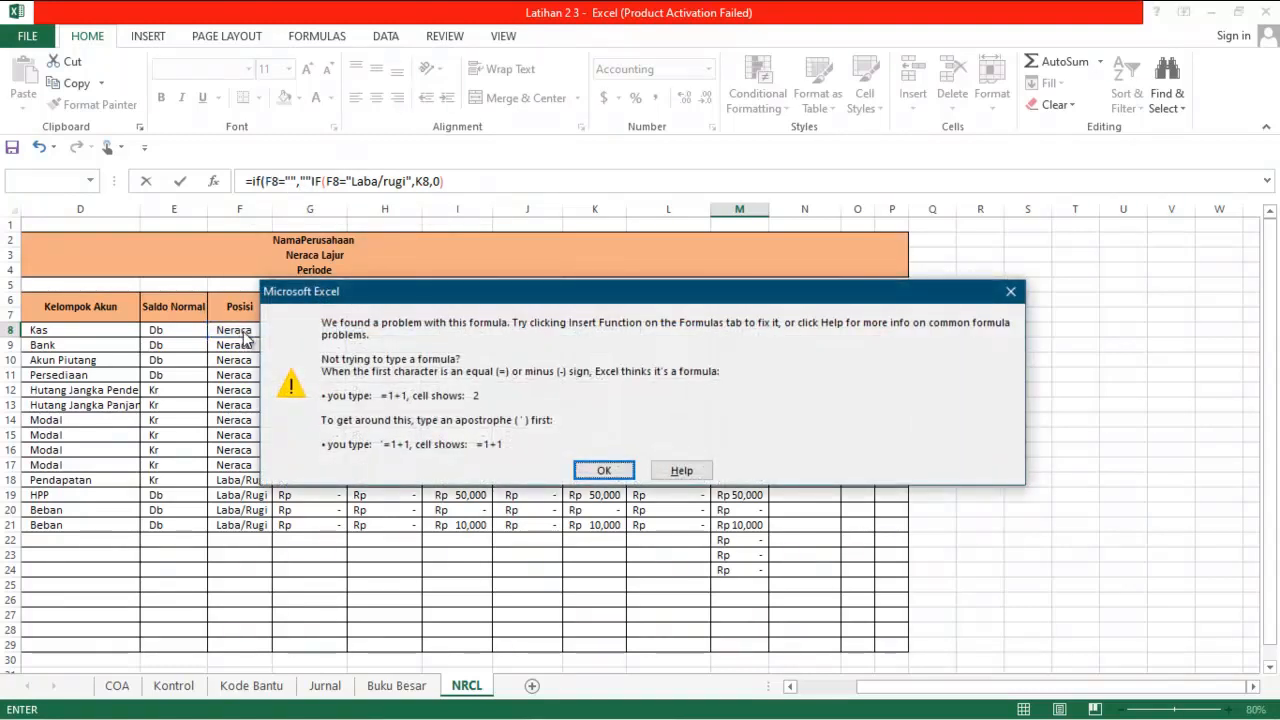
key("Return")
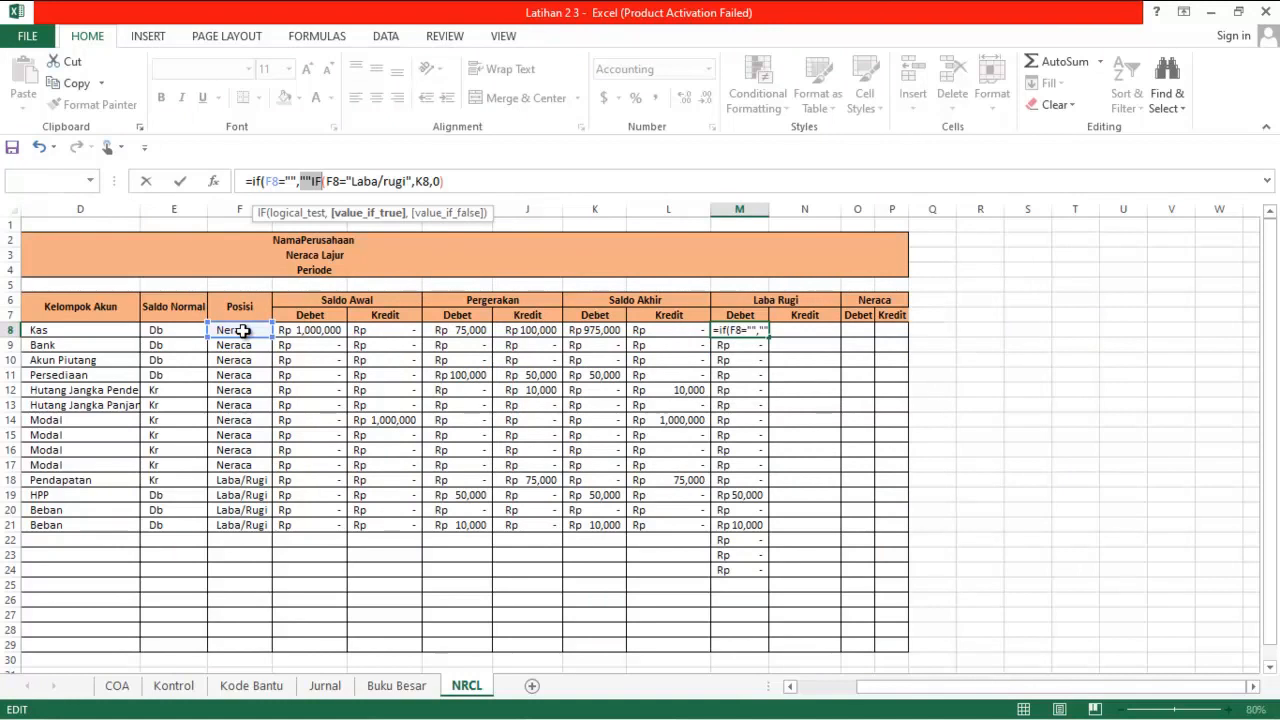
key("Left")
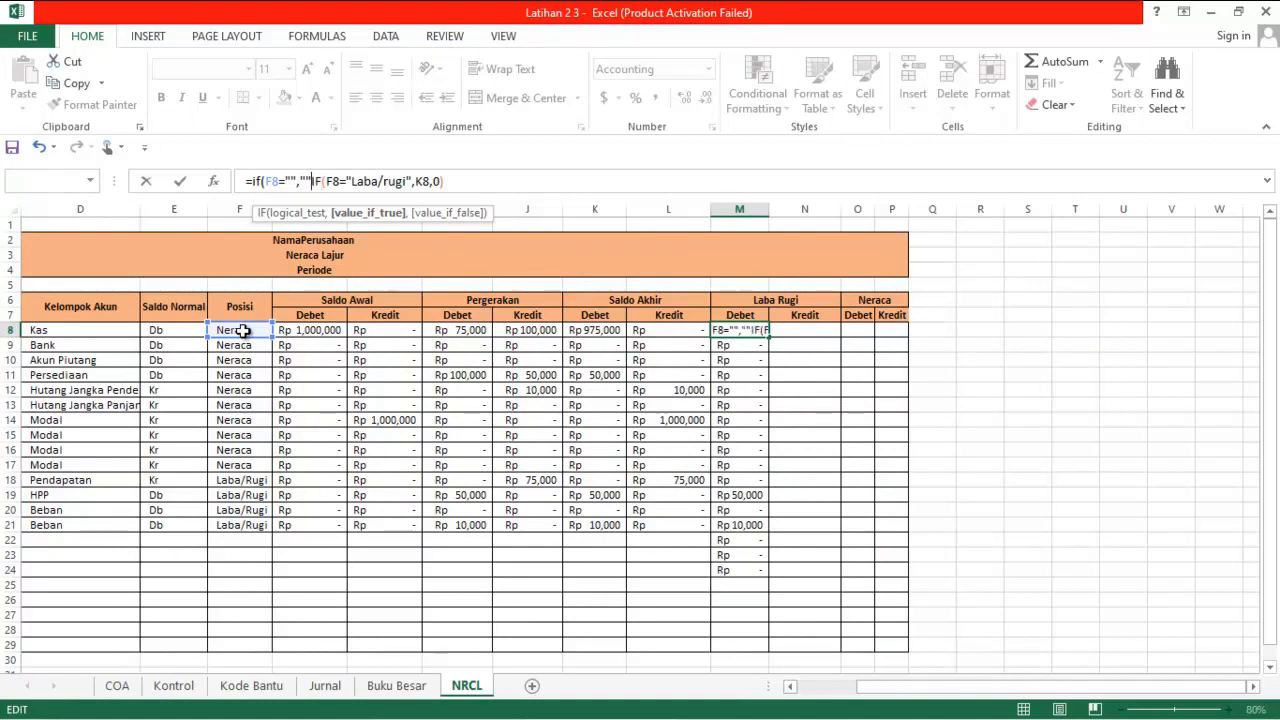
type(",")
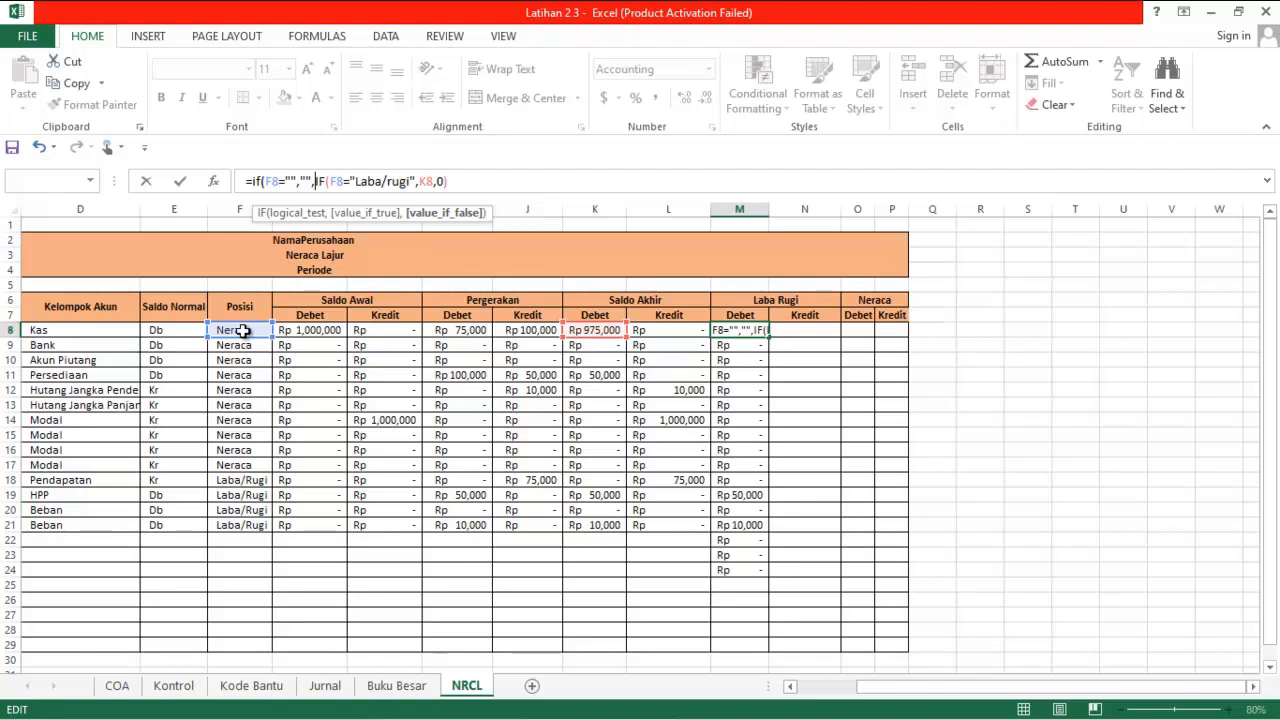
key("Return")
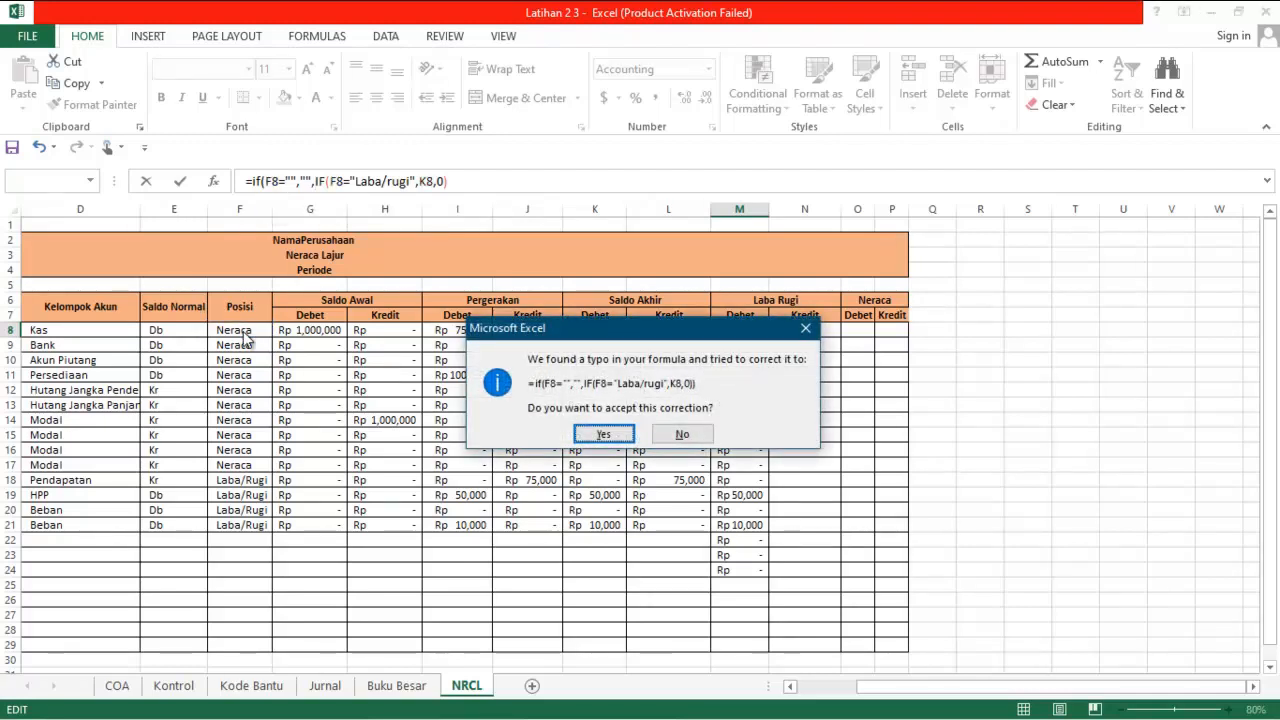
key("Return")
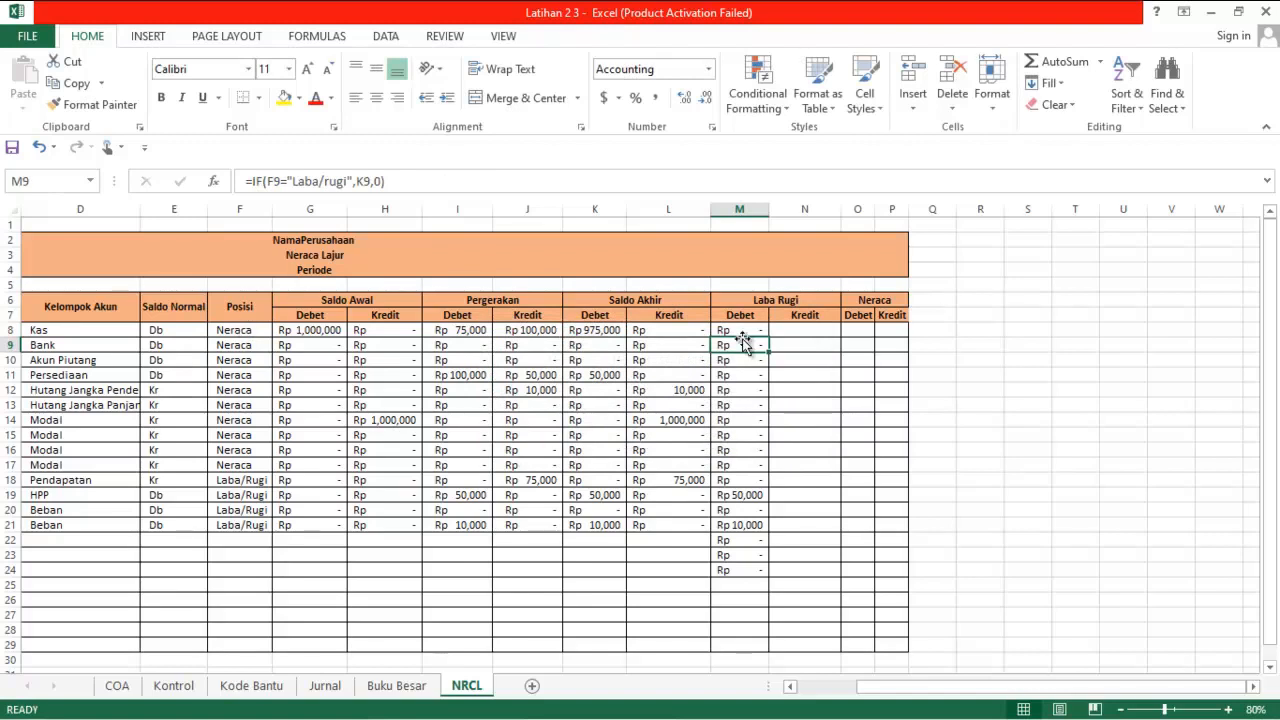
Refill the M8 formula down the Laba Rugi Debet column and check the filled formula in M22
left_click(741, 328)
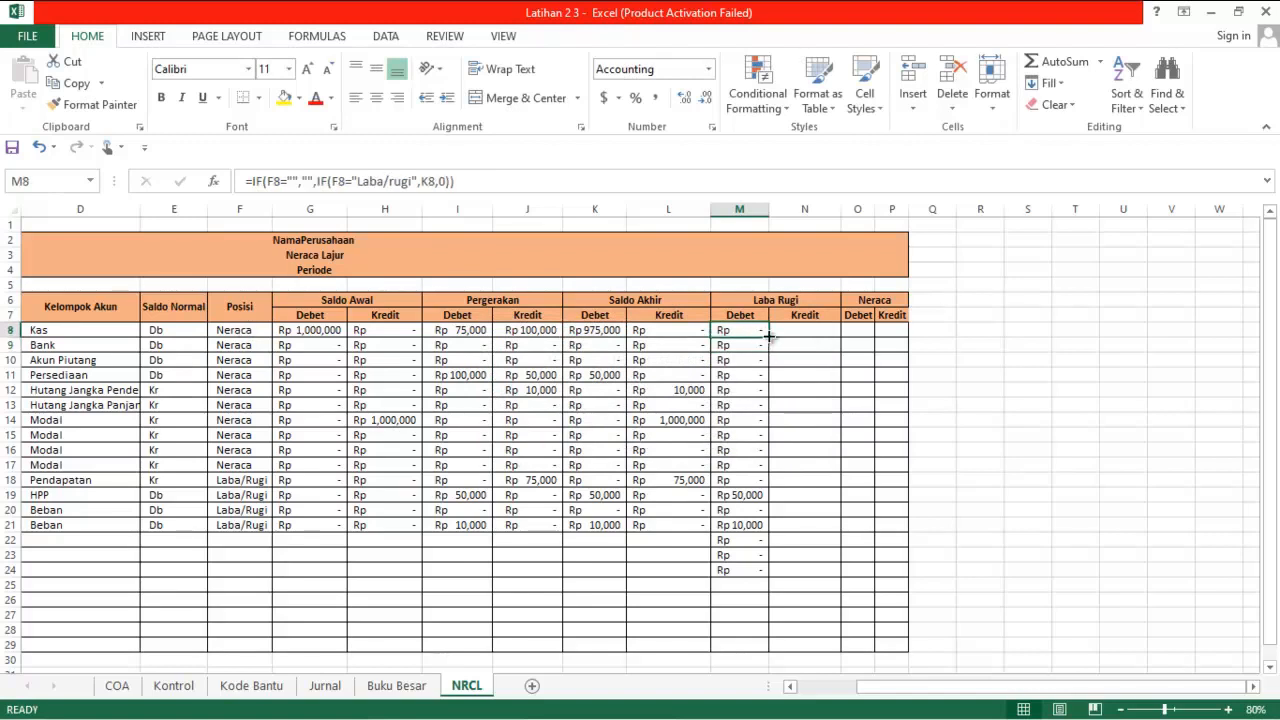
double_click(769, 337)
left_click(747, 538)
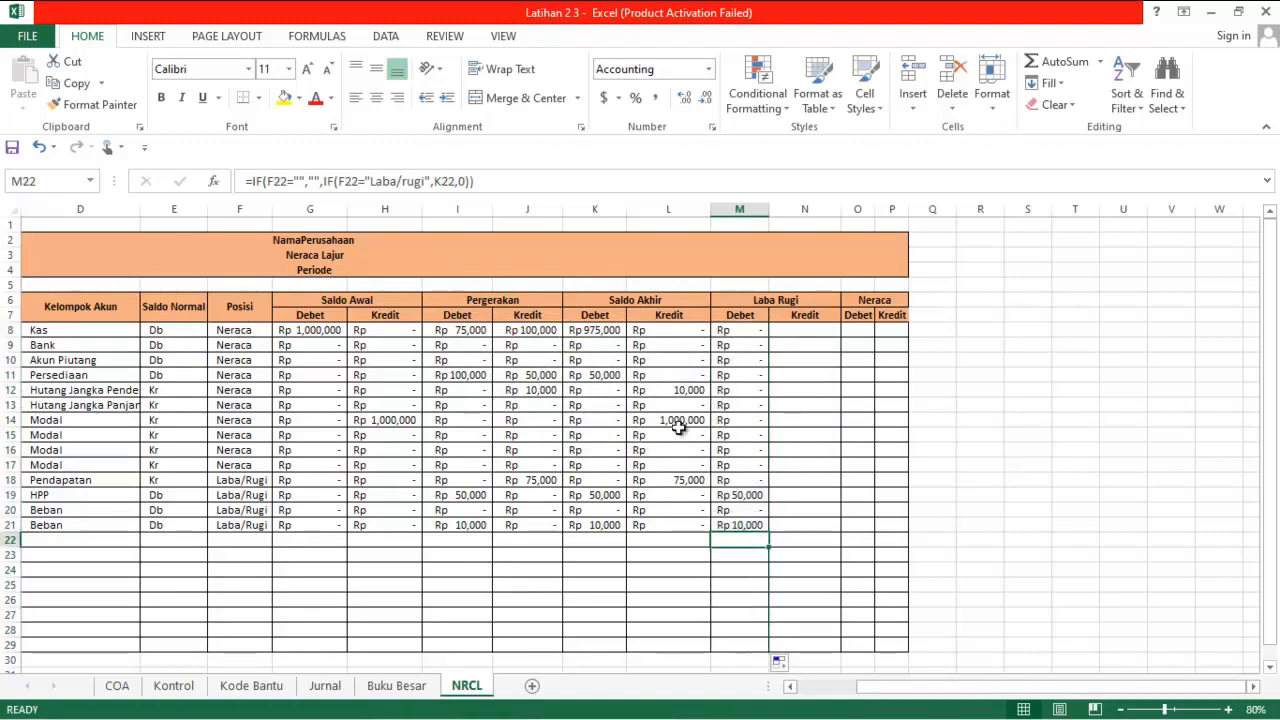
Copy the M8 formula into N8, the first cell of the Laba Rugi Kredit column
left_click(735, 329)
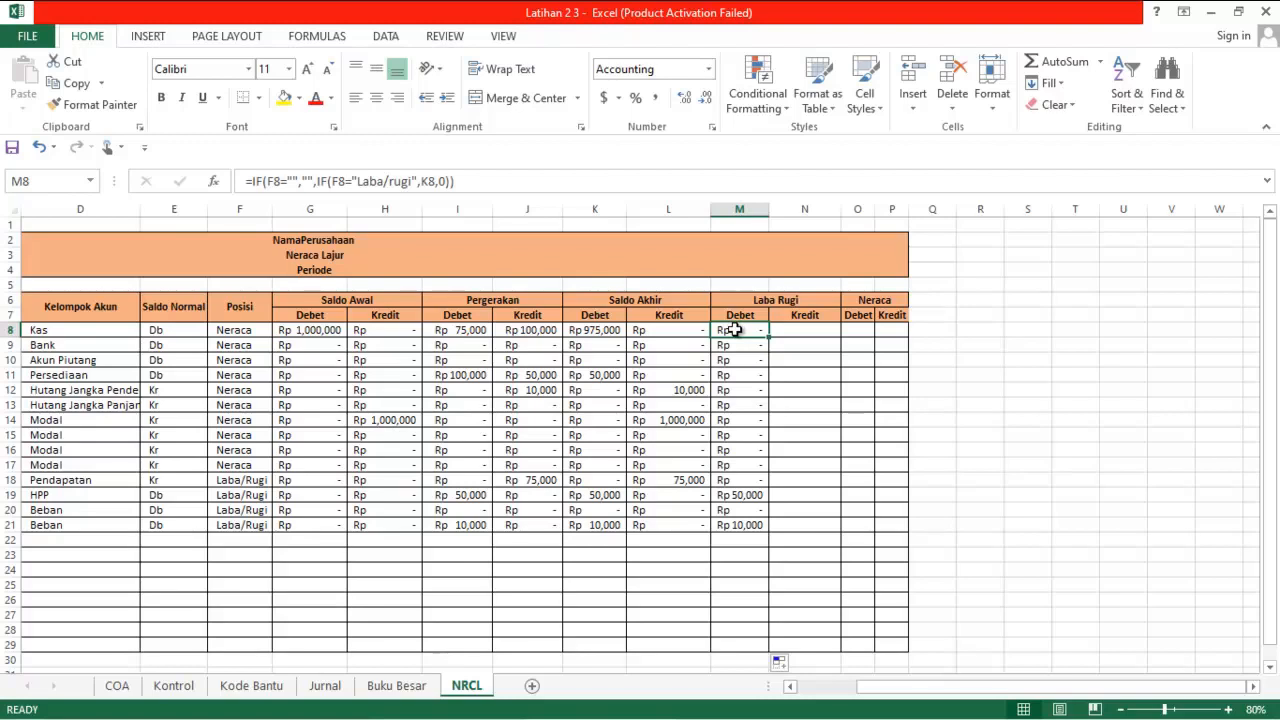
key("ctrl+c")
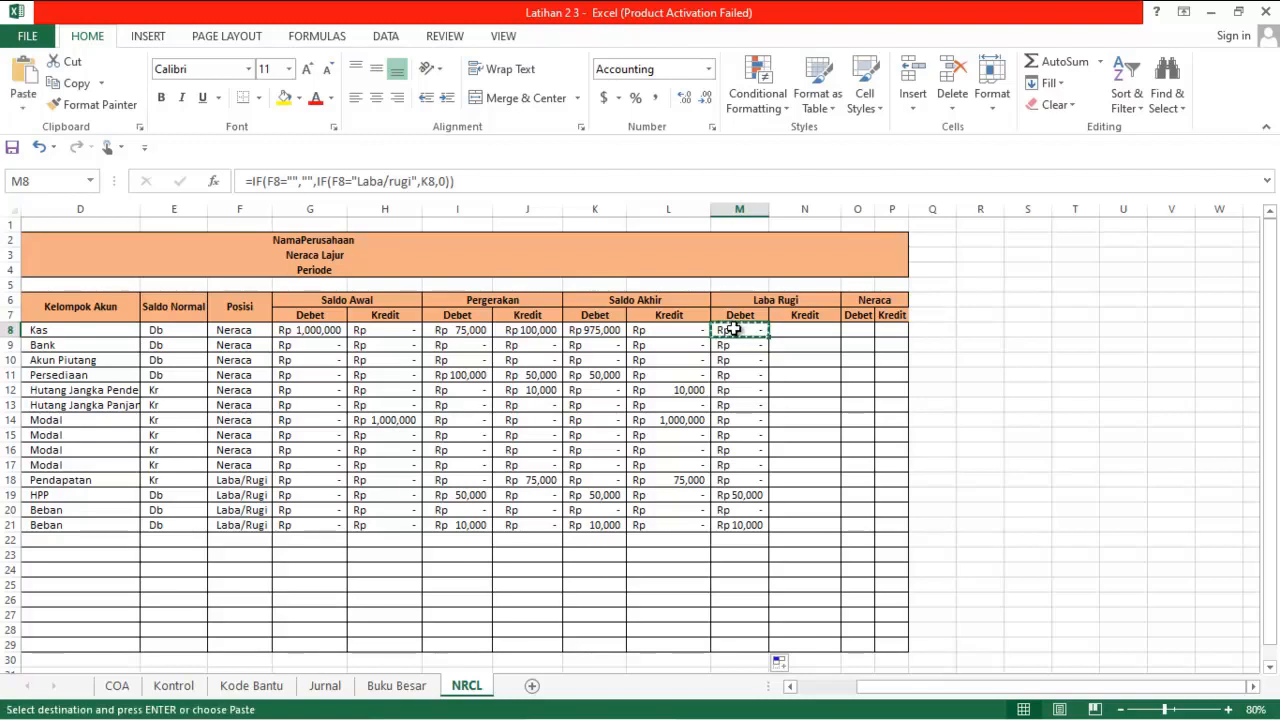
left_click(805, 329)
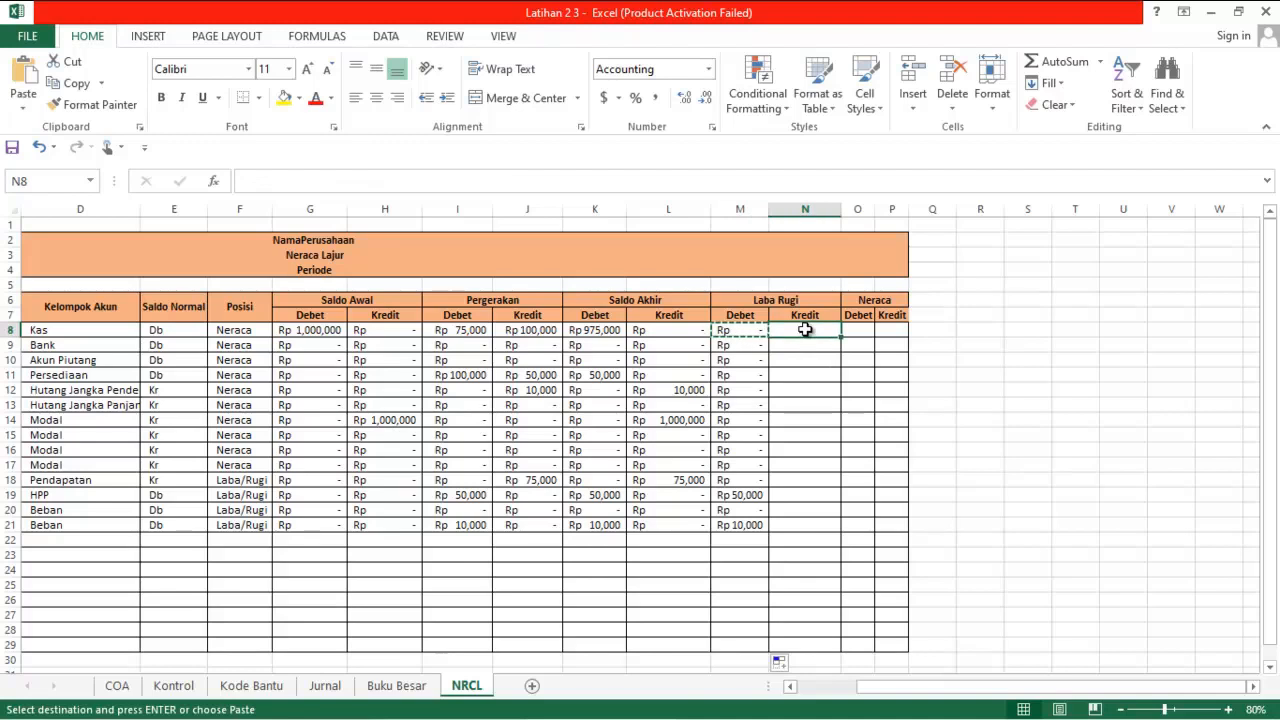
key("ctrl+v")
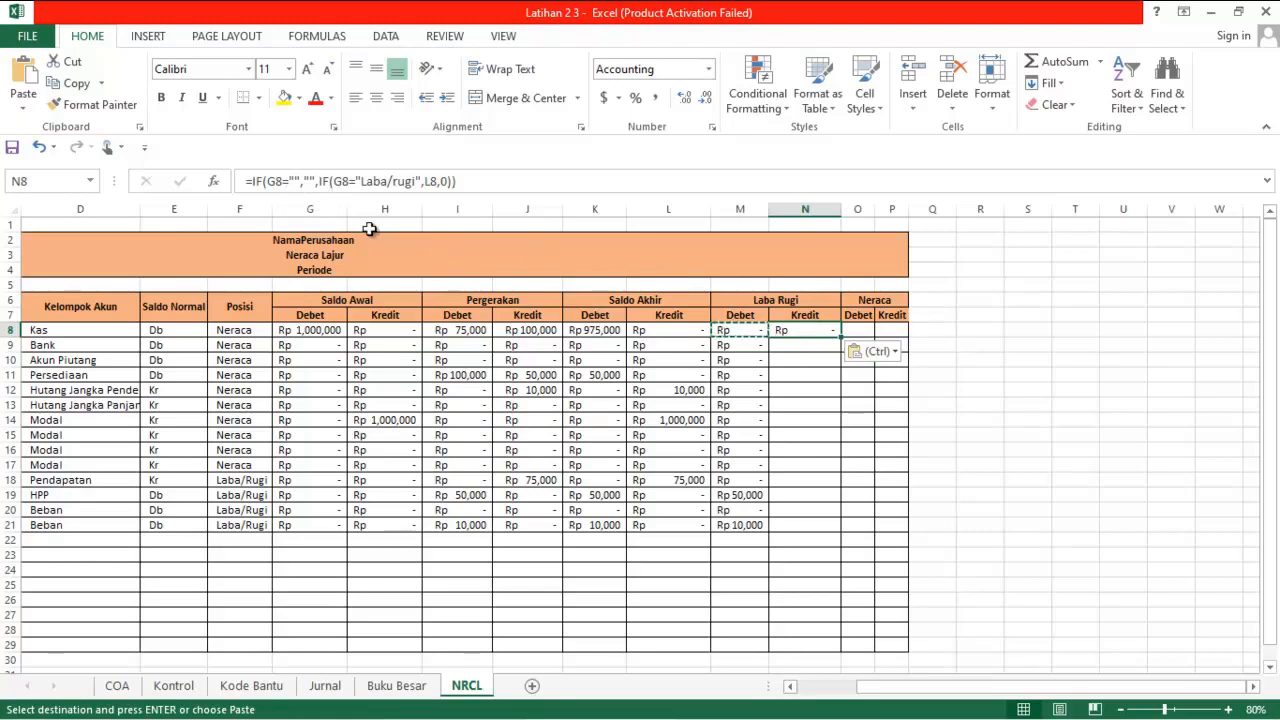
Change both G8 references in the N8 formula to F8, keeping L8 as the true value, and commit it
left_click(278, 181)
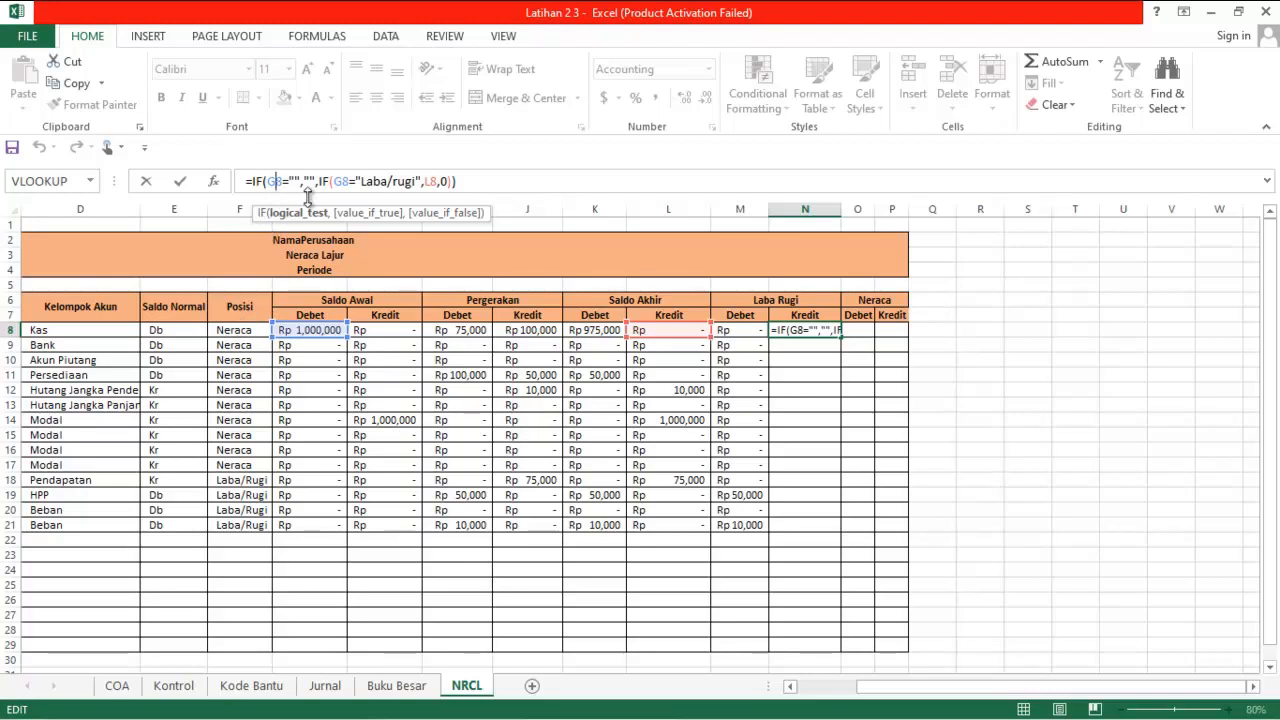
key("BackSpace")
type("f")
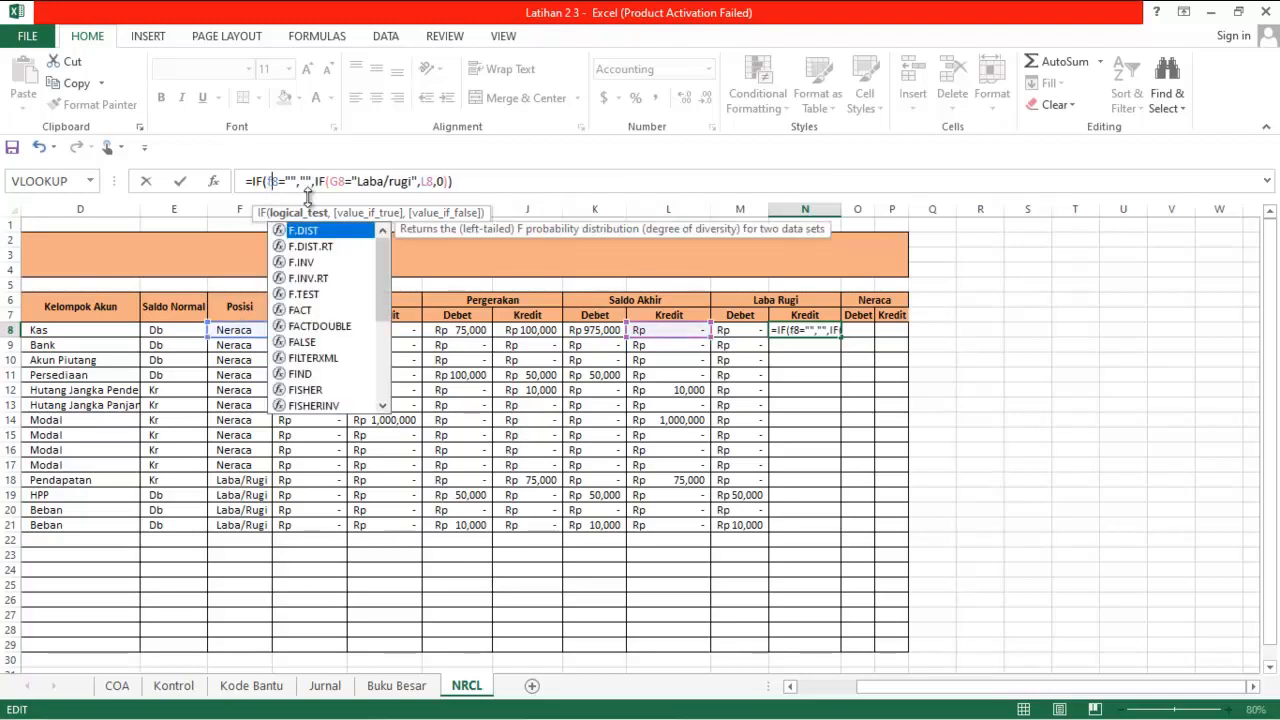
left_click(340, 186)
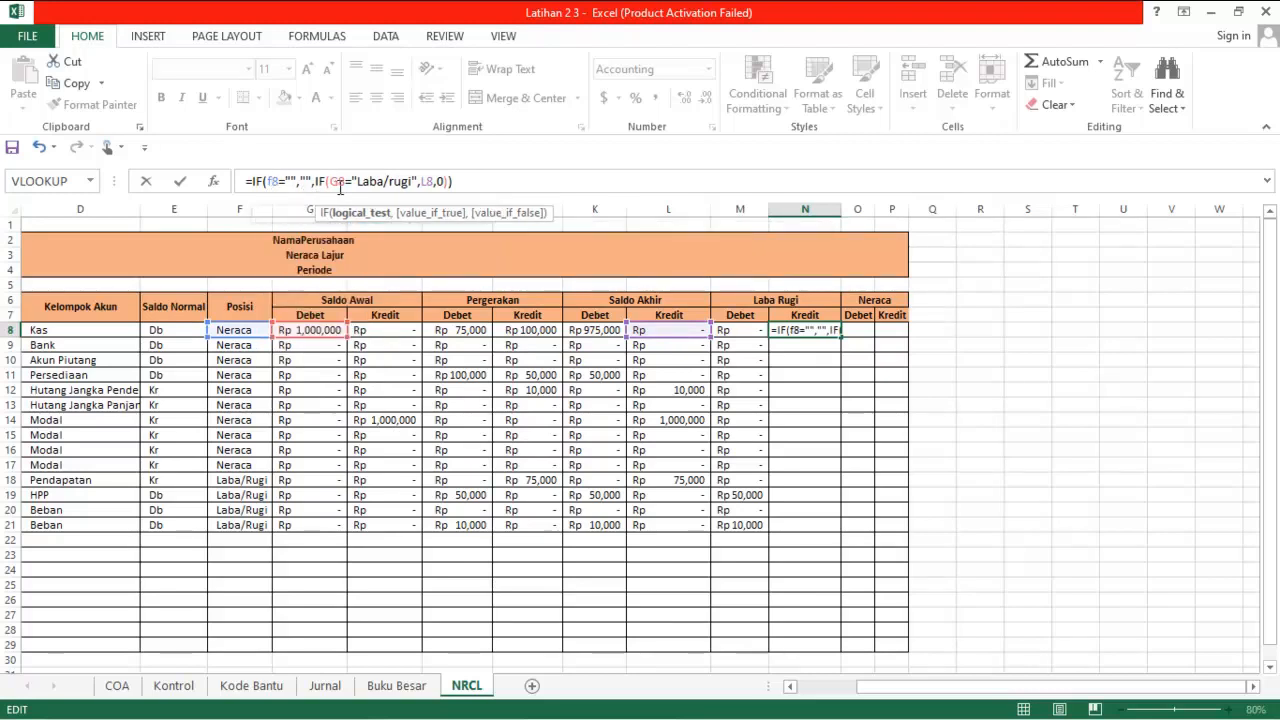
key("BackSpace")
type("f")
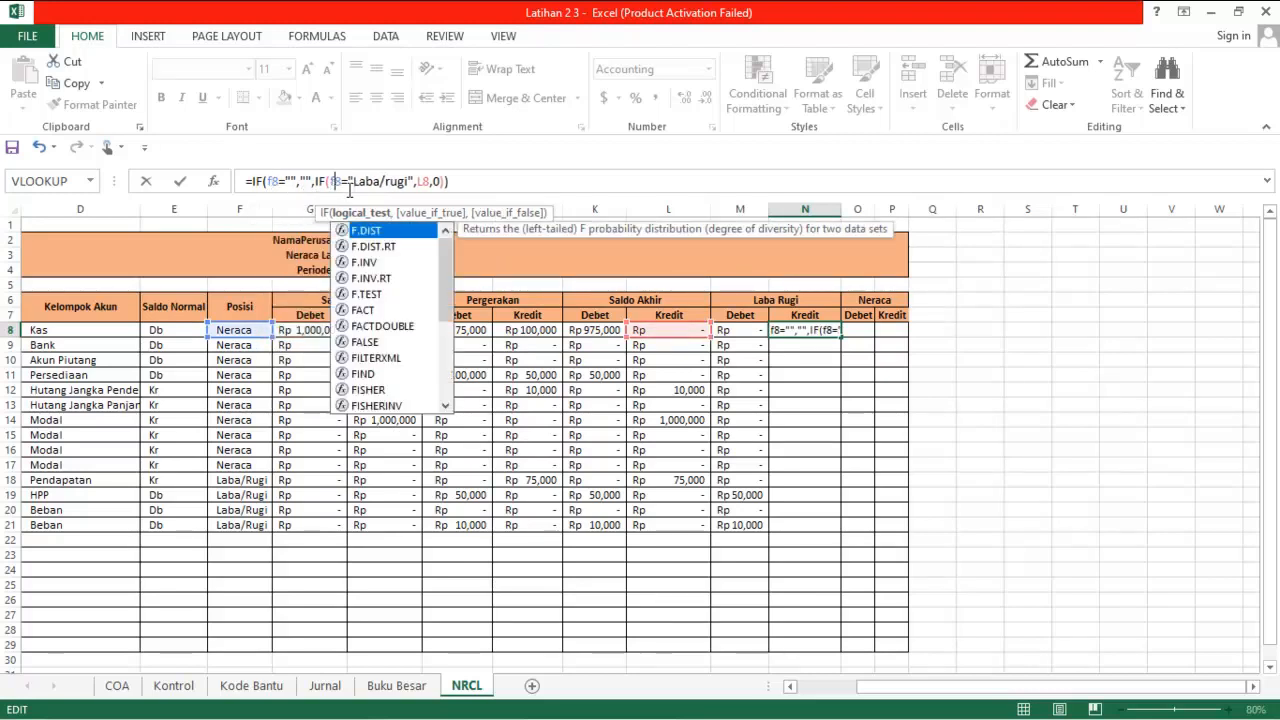
key("Right")
key("Right")
key("Right")
key("Right")
key("Right")
key("Right")
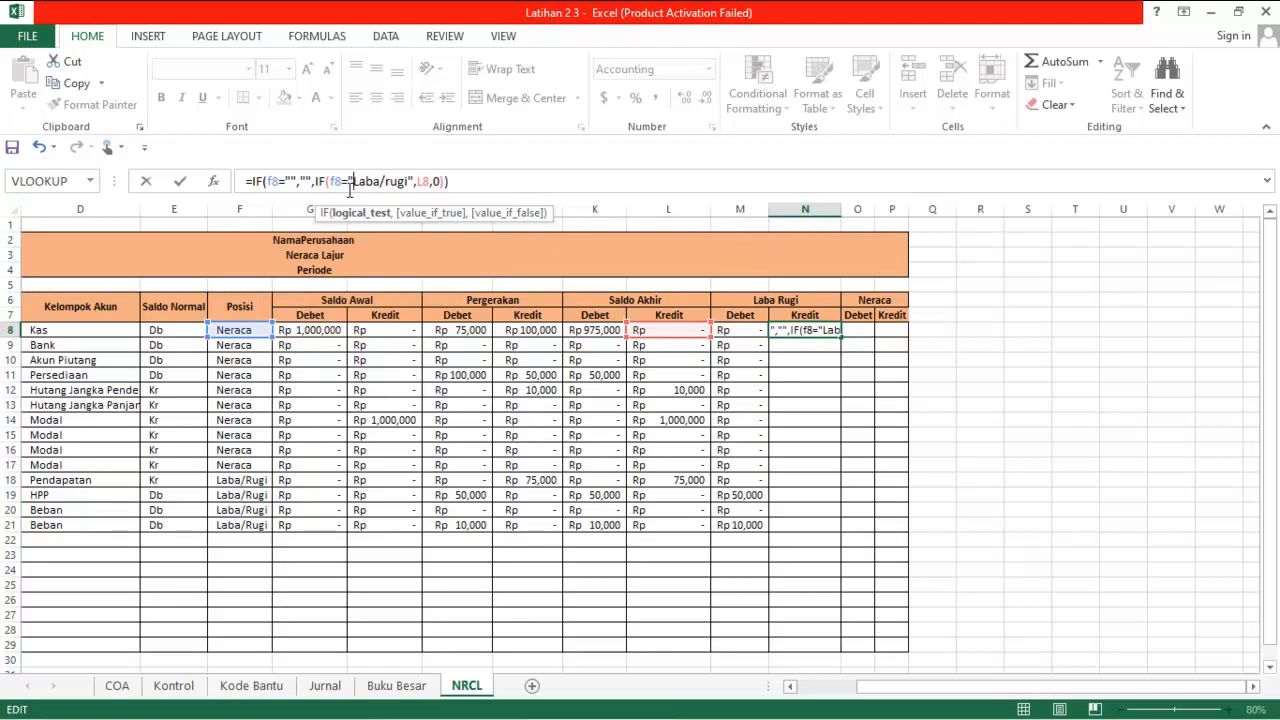
key("Right")
key("Right")
key("Right")
key("Right")
key("Right")
key("Right")
key("Right")
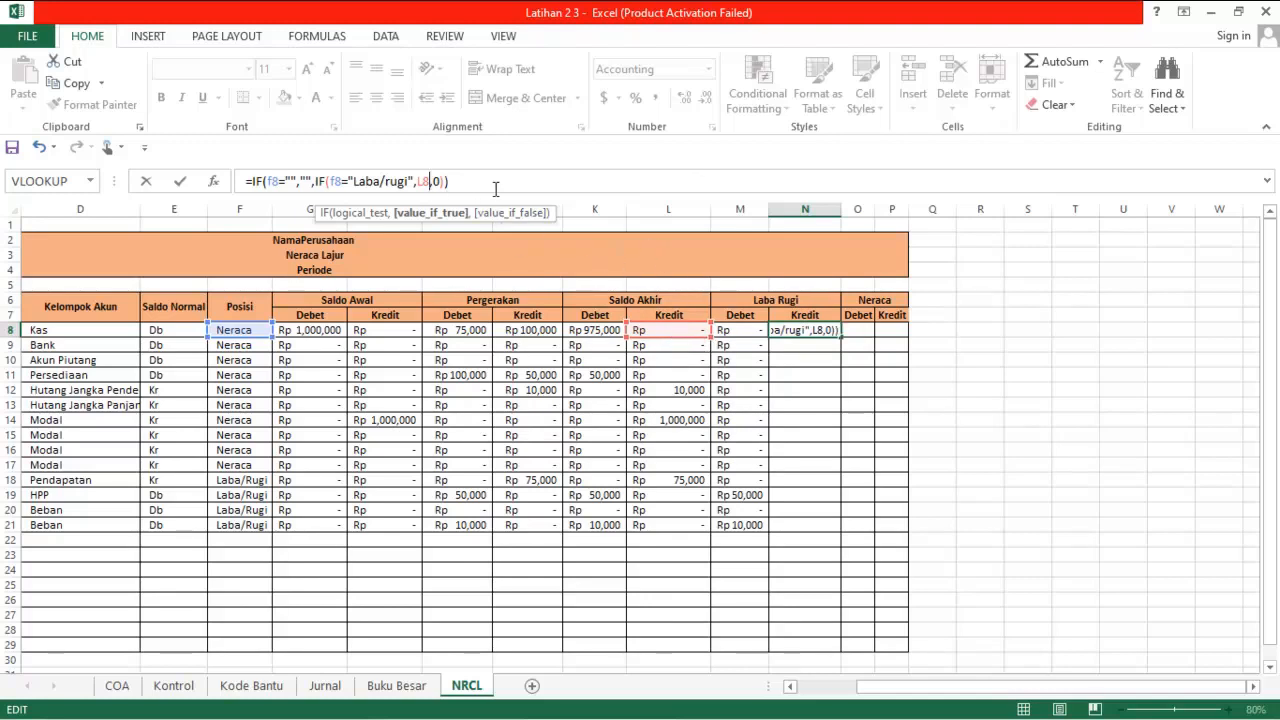
key("Return")
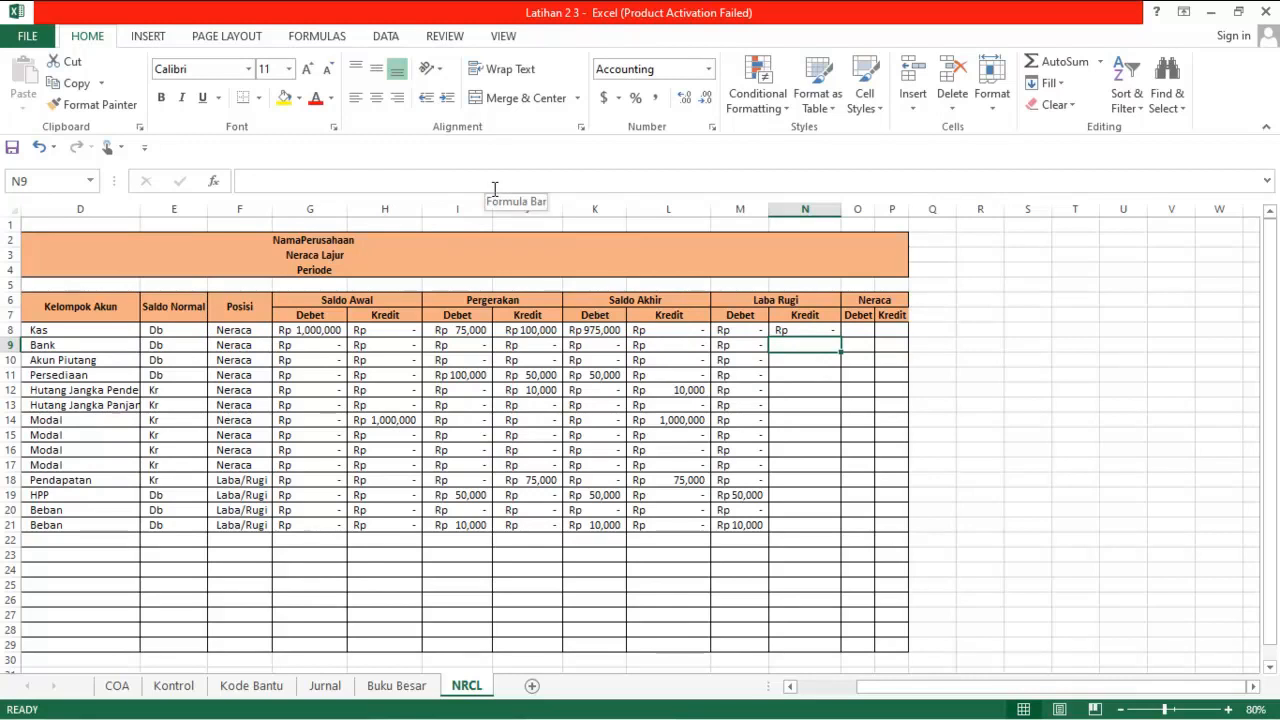
Fill the N8 formula down the Laba Rugi Kredit column and check the filled formula in N18
left_click(820, 331)
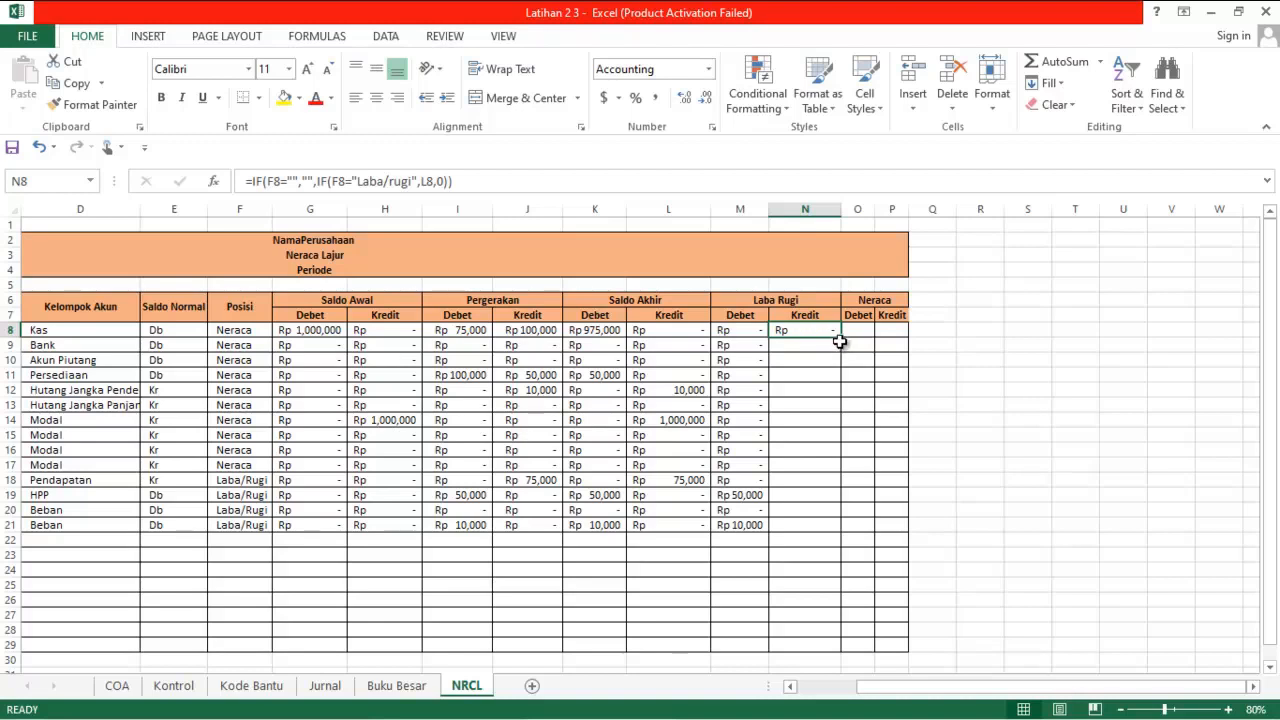
double_click(841, 342)
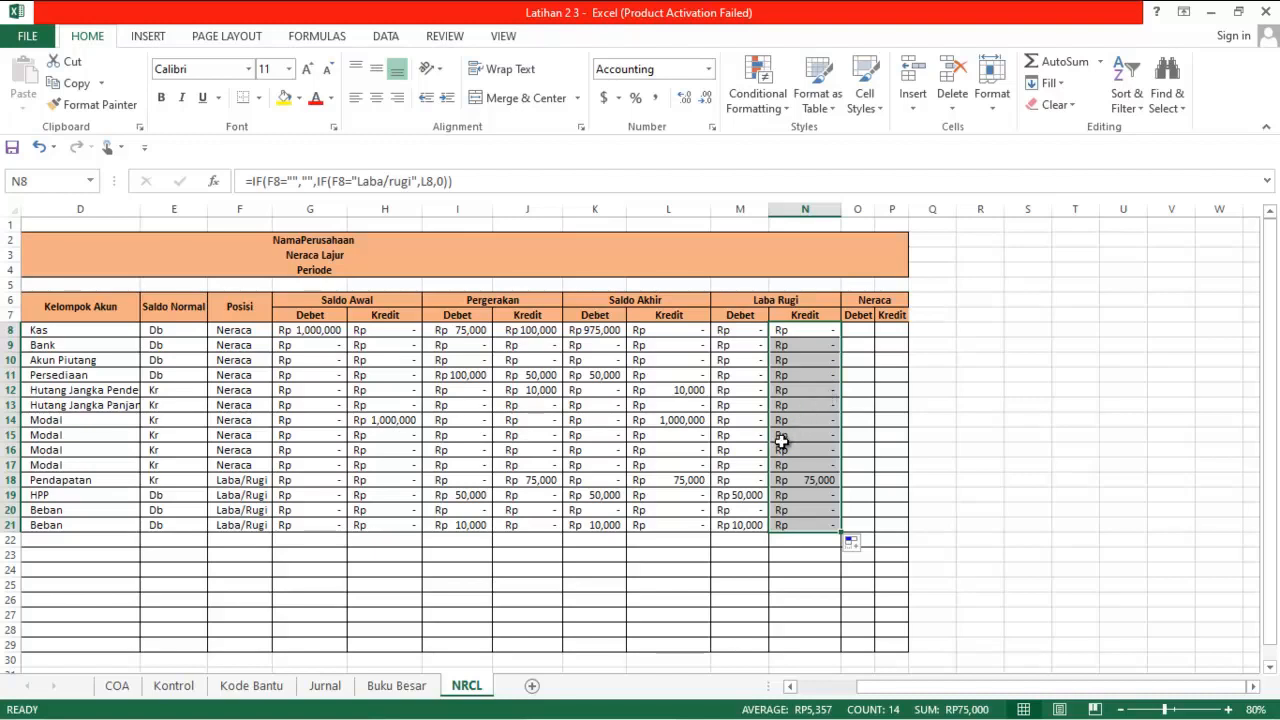
left_click(789, 481)
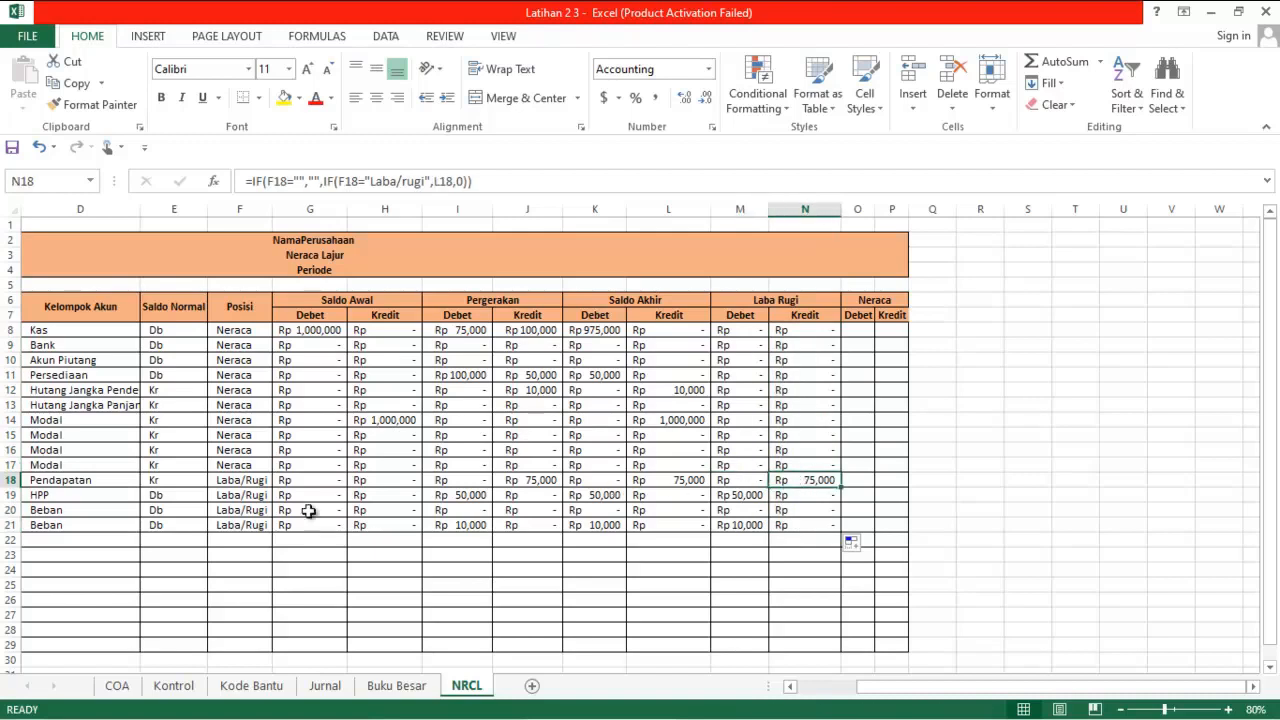
Review the Pendapatan, HPP and Beban account rows from their codes across to the Saldo Akhir columns
left_click(136, 479)
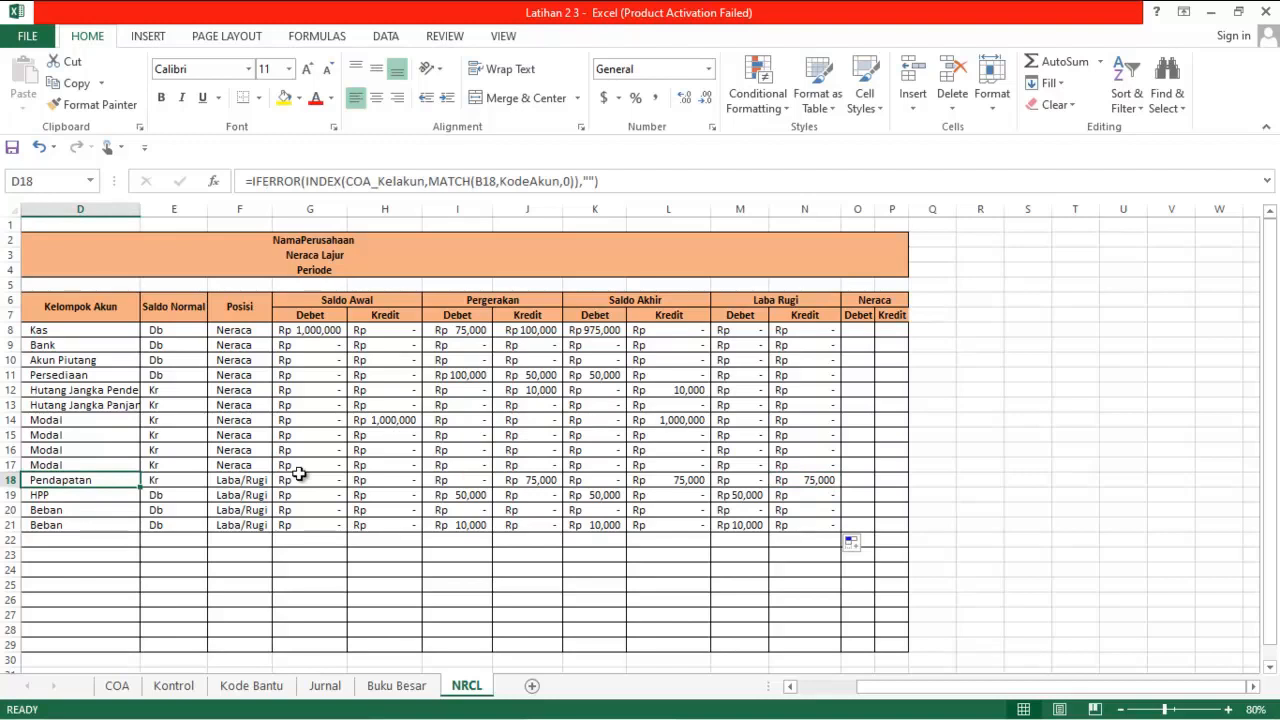
key("Left")
key("Left")
key("Down")
key("Down")
key("Down")
key("Up")
key("Up")
key("Up")
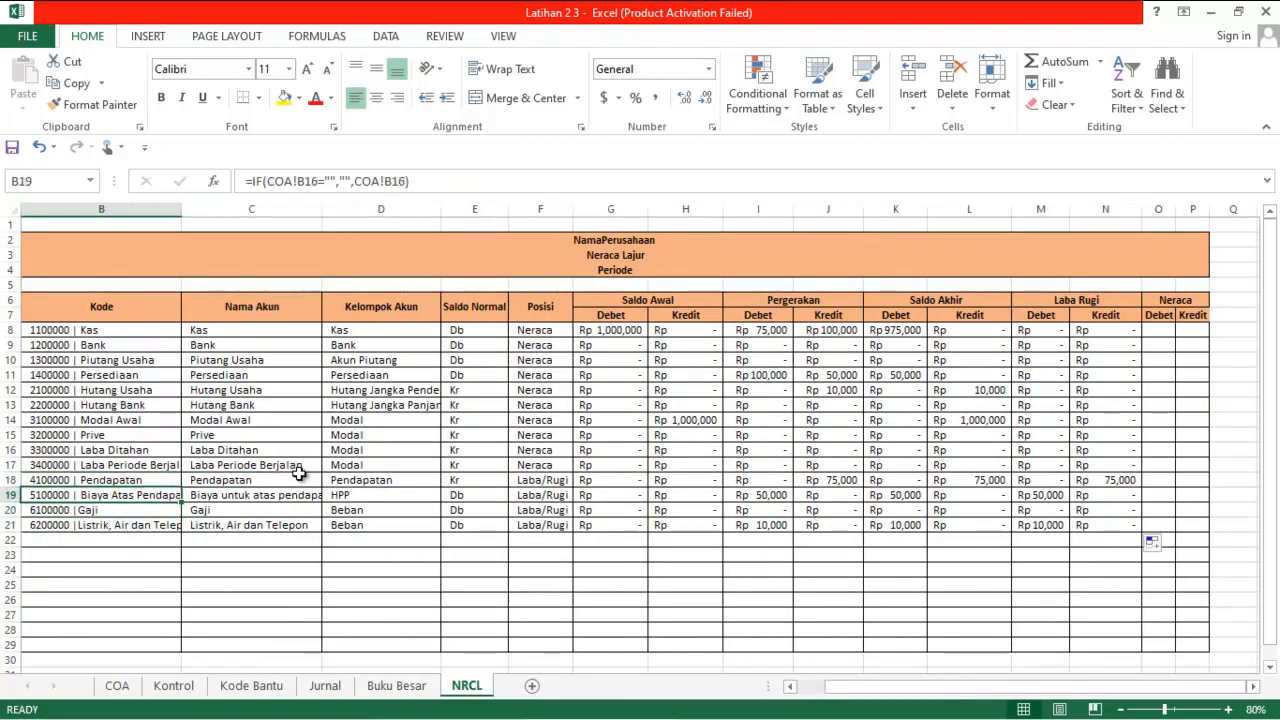
key("Right")
key("Right")
key("Right")
key("Right")
key("Right")
key("Right")
key("Right")
key("Right")
key("Right")
key("Right")
key("Right")
key("Right")
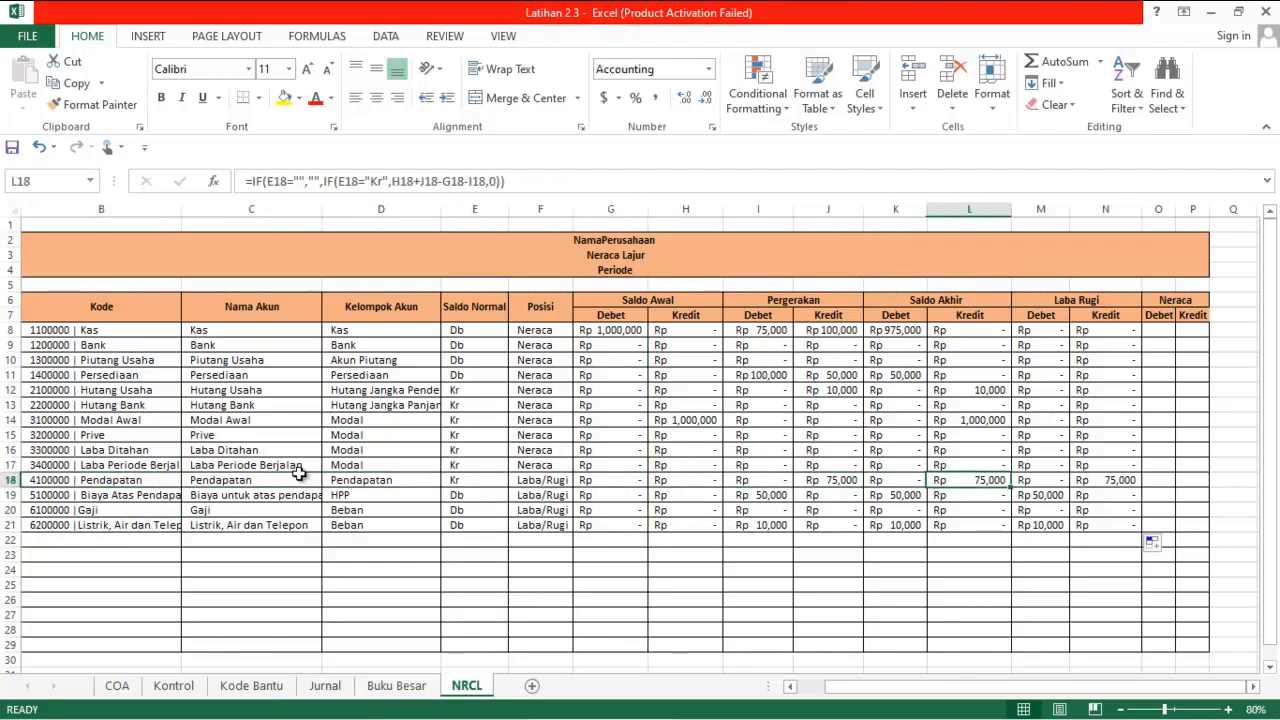
Compare the Laba Rugi Debet and Kredit amounts for the Laba/Rugi accounts with those for the Neraca accounts
key("Left")
key("Down")
key("Down")
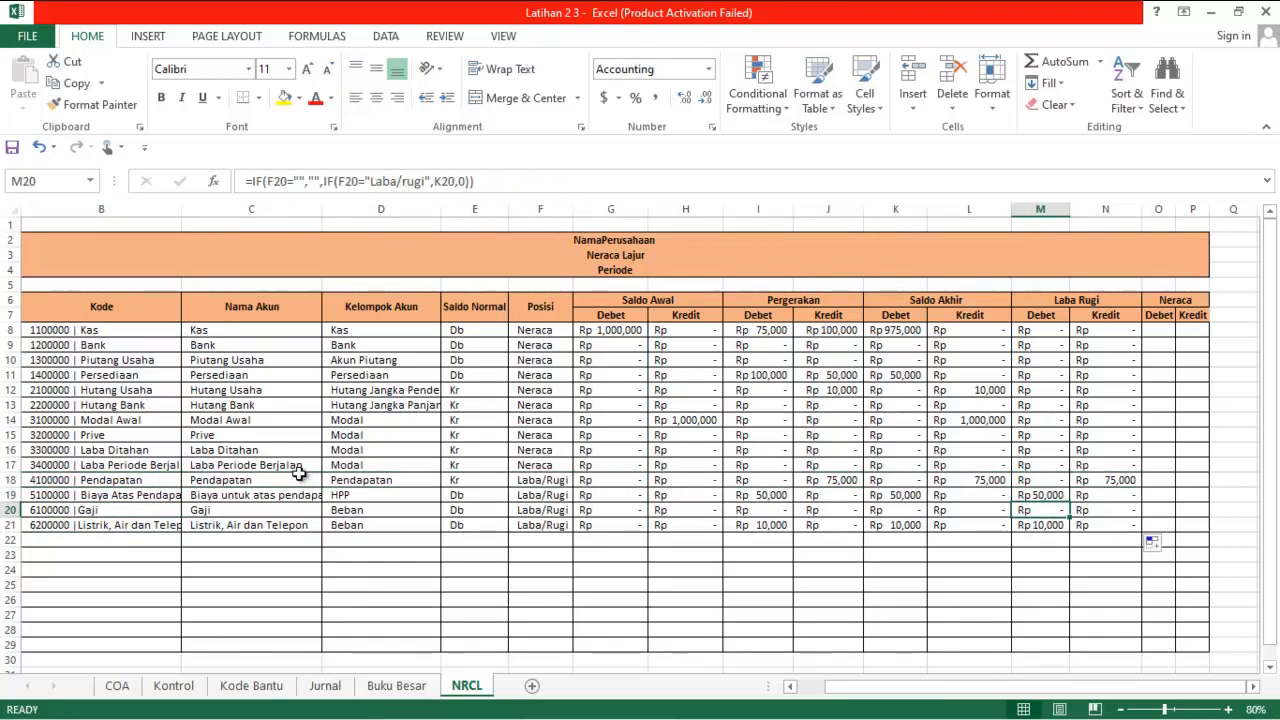
key("Up")
key("Up")
key("Right")
key("Left")
key("Down")
key("Down")
key("Down")
key("Up")
key("Up")
key("Up")
key("Up")
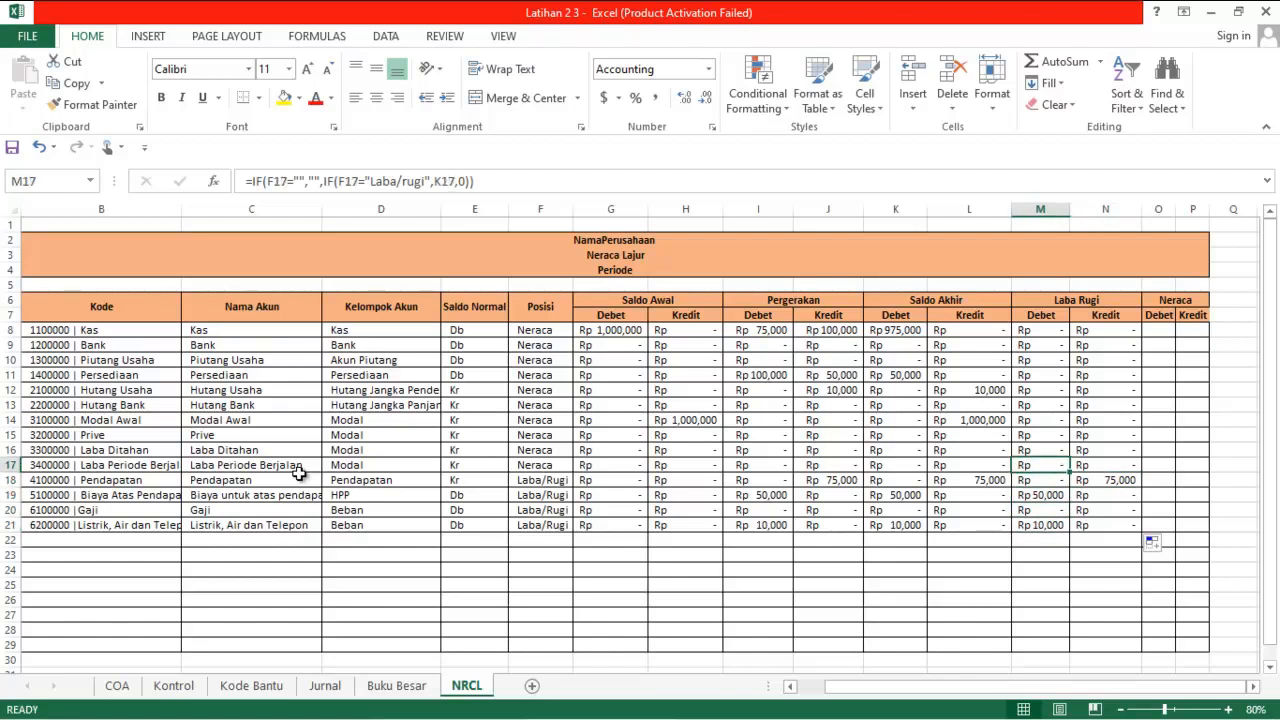
key("Up")
key("Up")
key("Up")
key("Up")
key("Up")
key("Up")
key("Up")
key("Up")
key("Up")
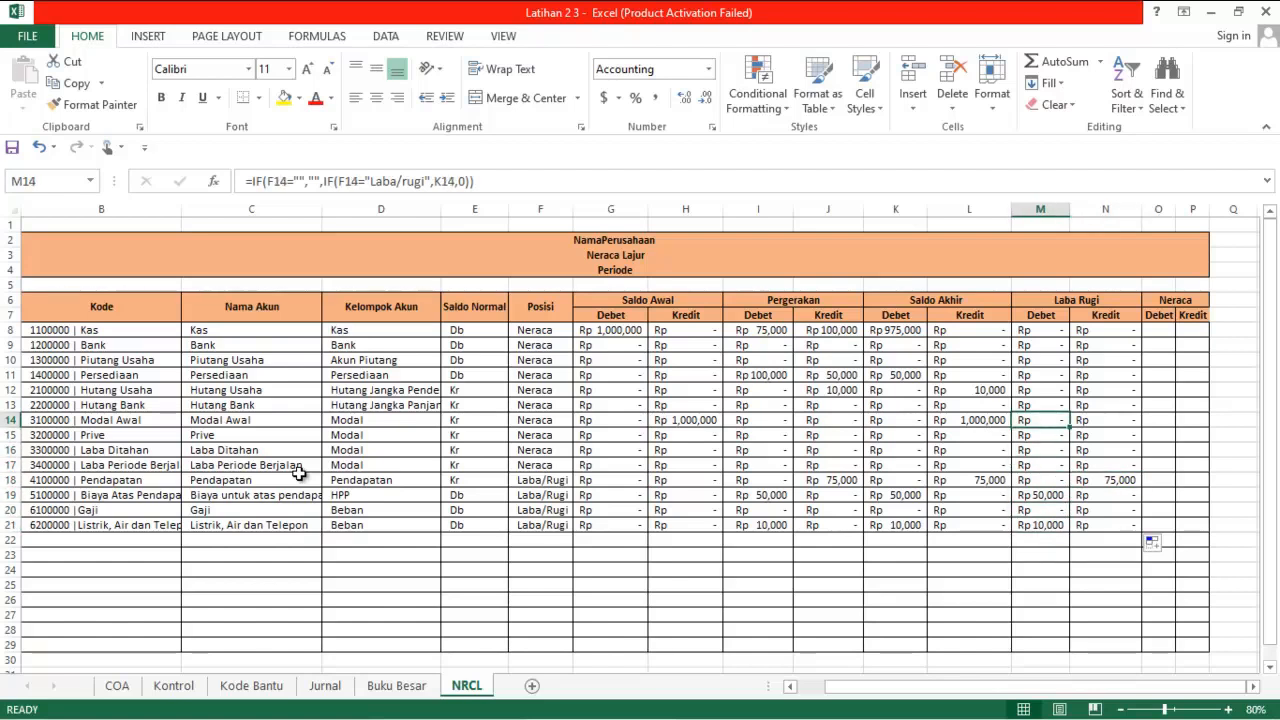
key("Right")
key("Down")
key("Down")
key("Down")
key("Down")
key("Down")
key("Down")
key("Down")
key("Down")
key("Down")
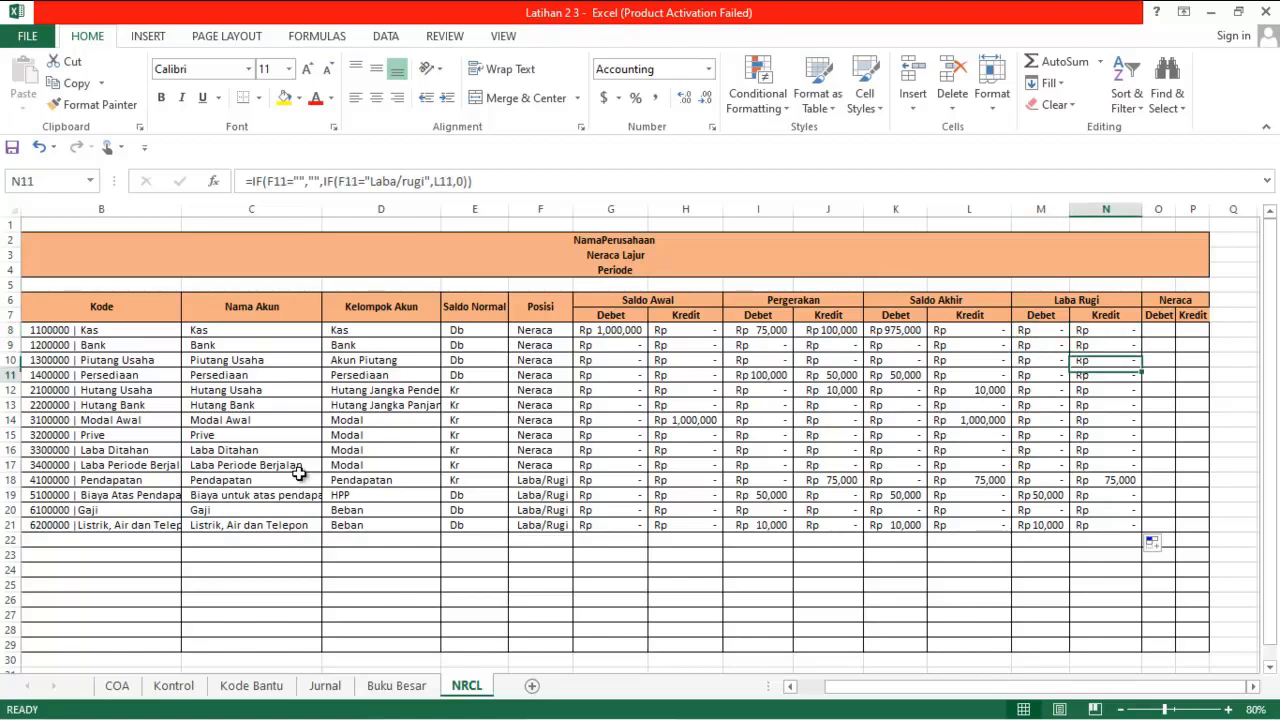
key("Left")
key("Left")
key("Right")
key("Right")
key("Right")
key("Right")
key("Right")
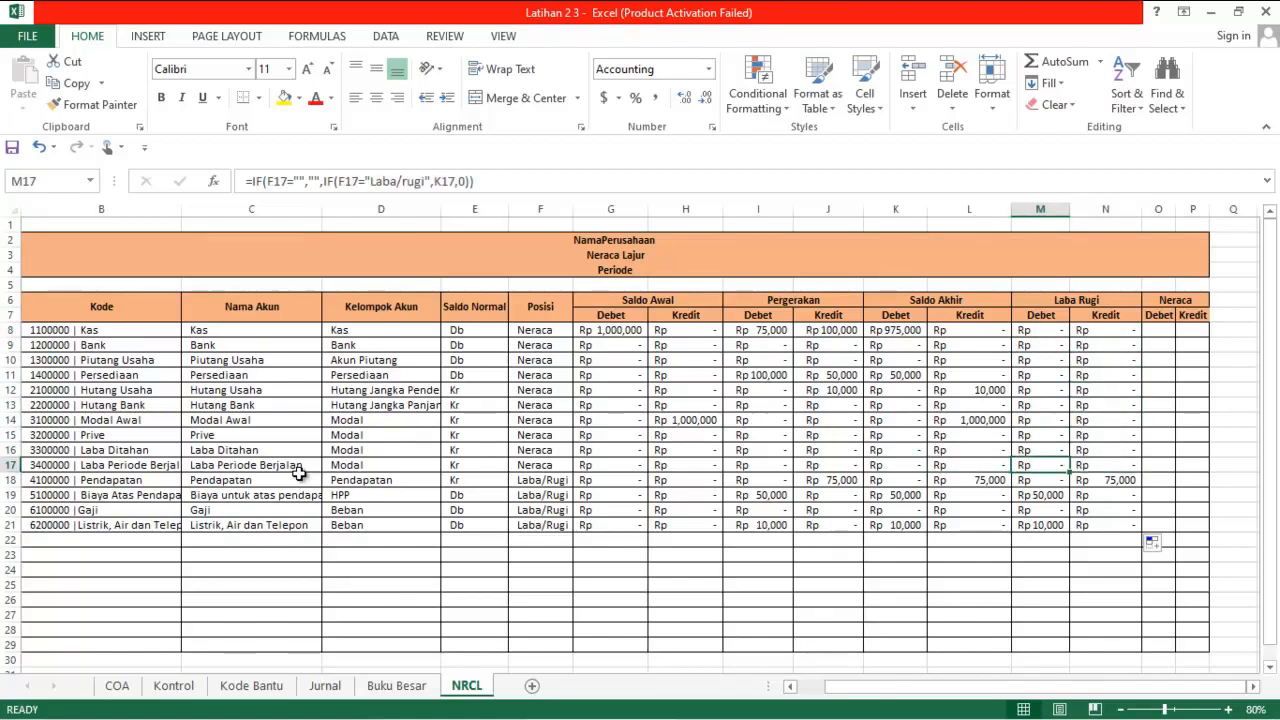
key("Right")
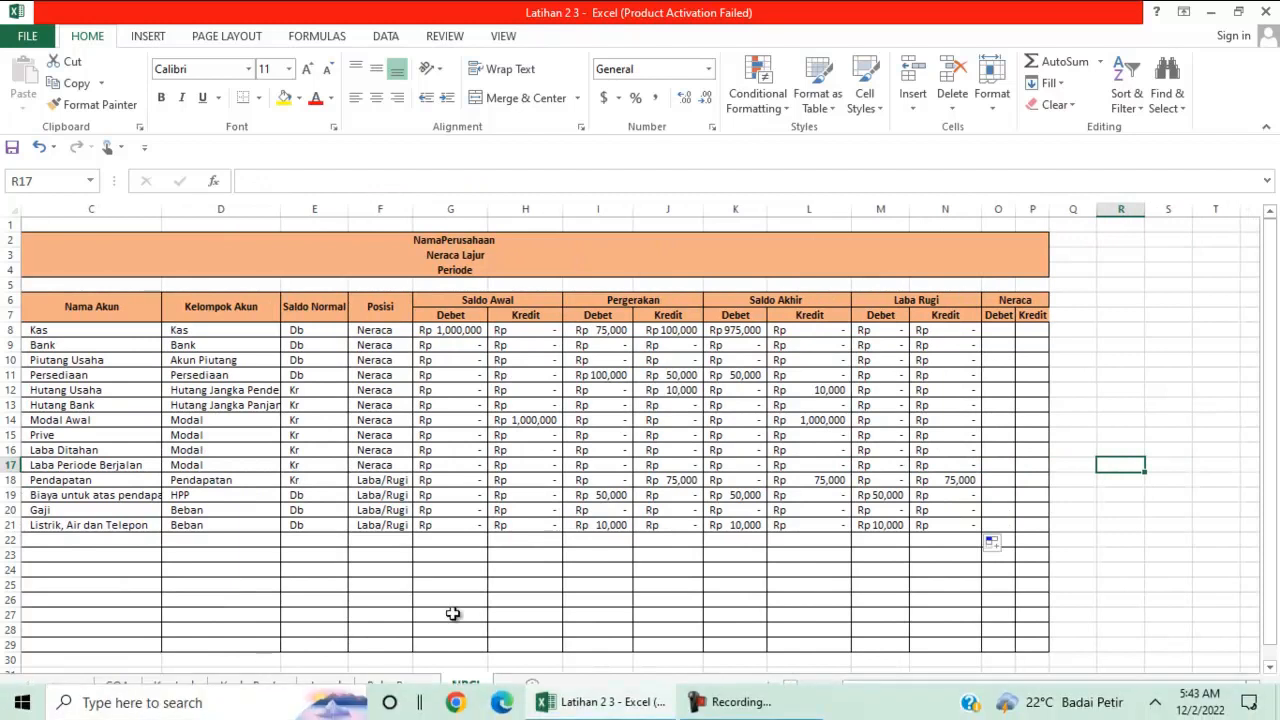
Copy the N8 formula into O8, the first cell of the Neraca Debet column
left_click(997, 330)
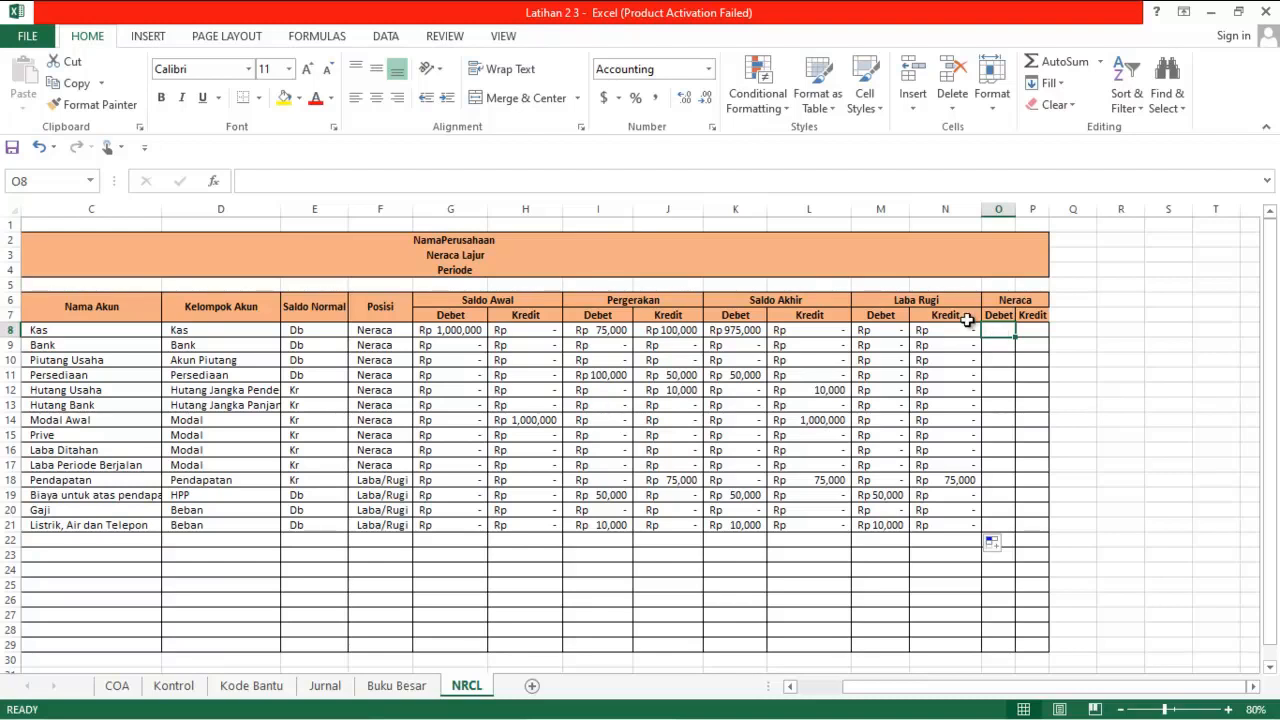
left_click(902, 333)
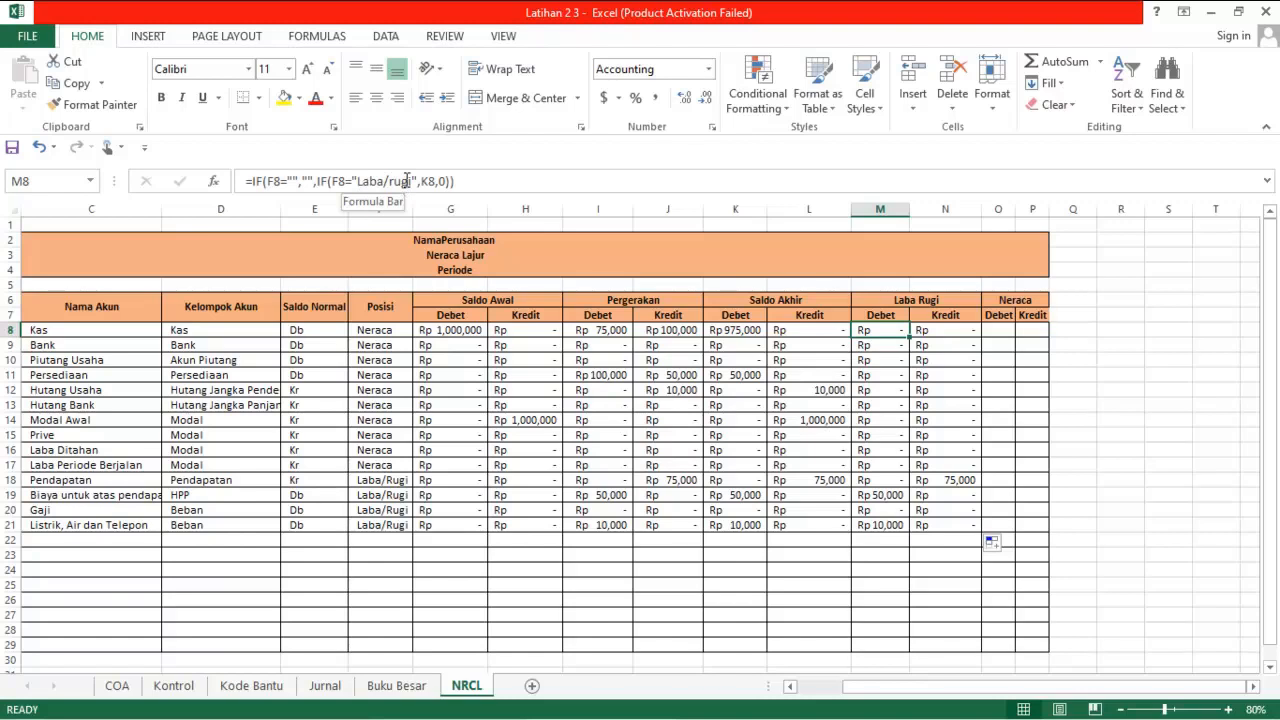
left_click(997, 331)
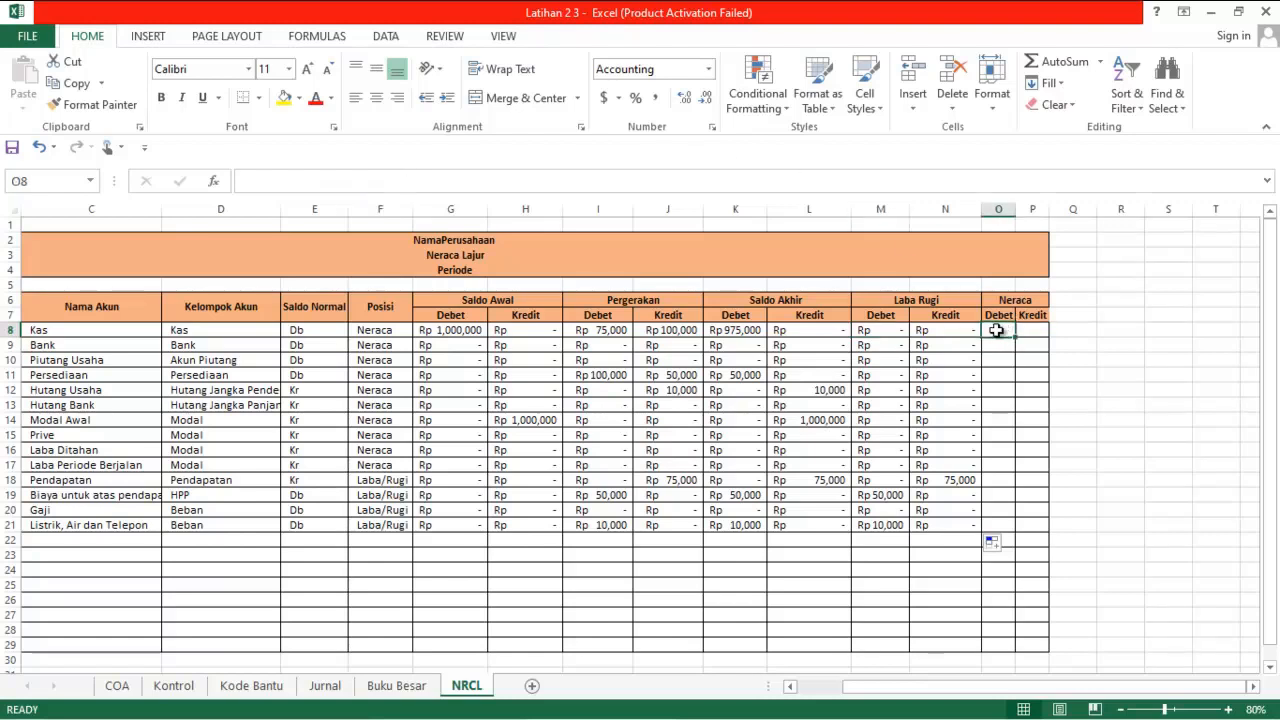
left_click(939, 328)
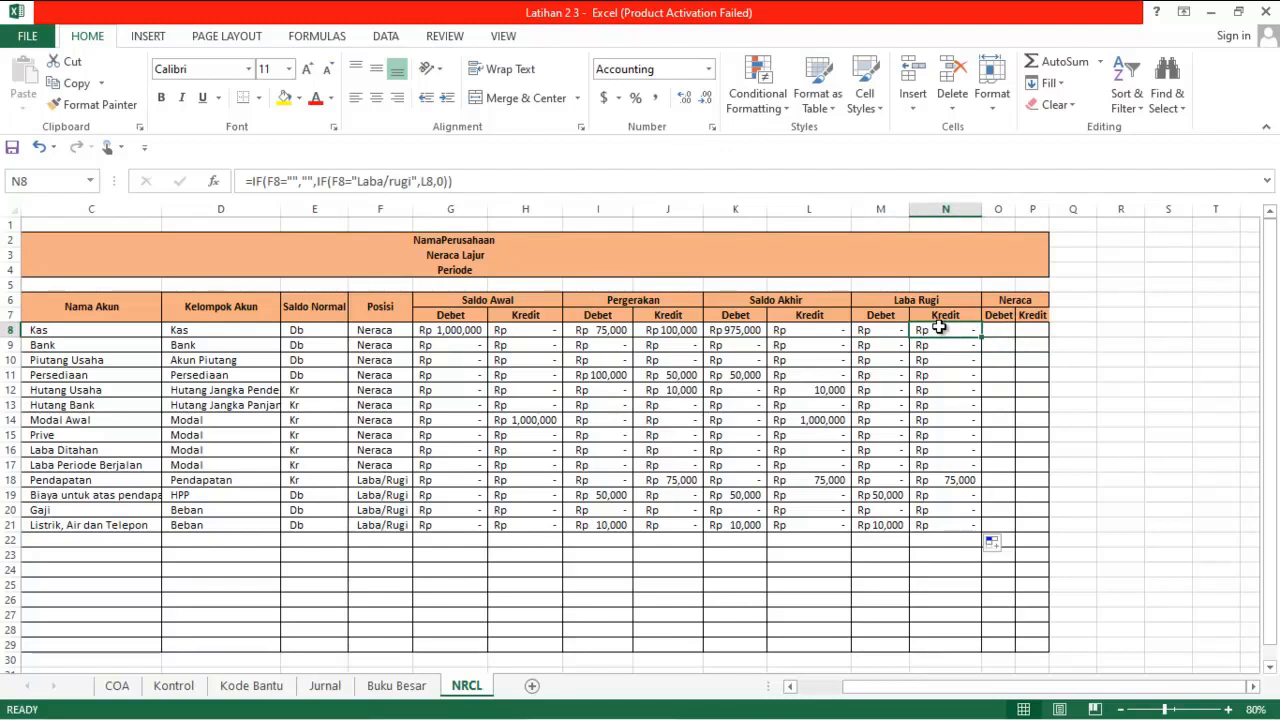
key("ctrl+c")
key("Right")
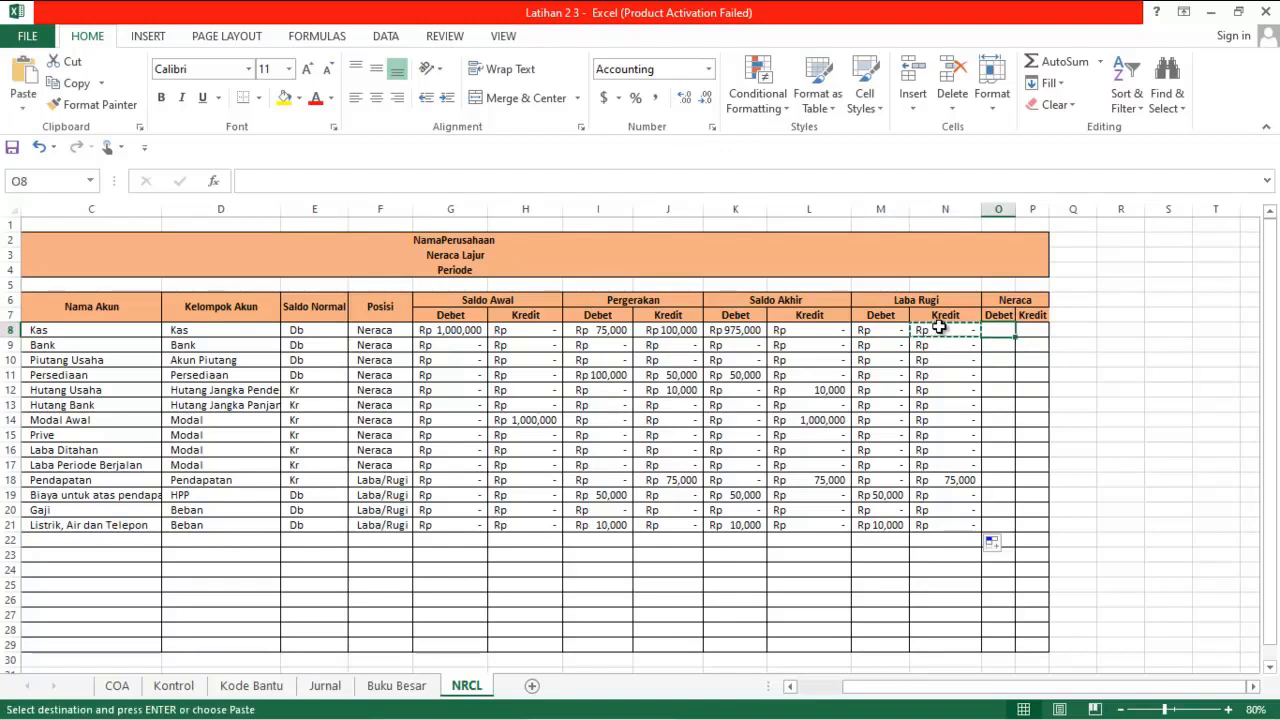
key("ctrl+v")
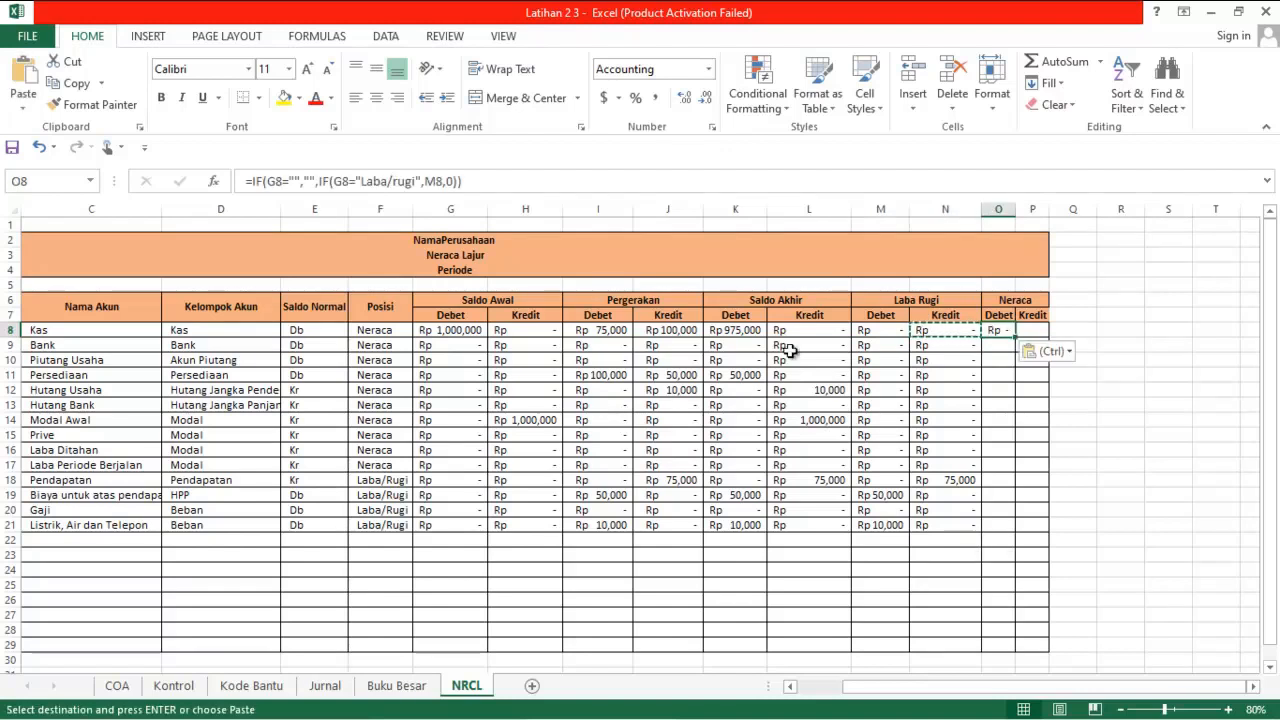
Change both G8 references in the O8 formula to F8
left_click(283, 182)
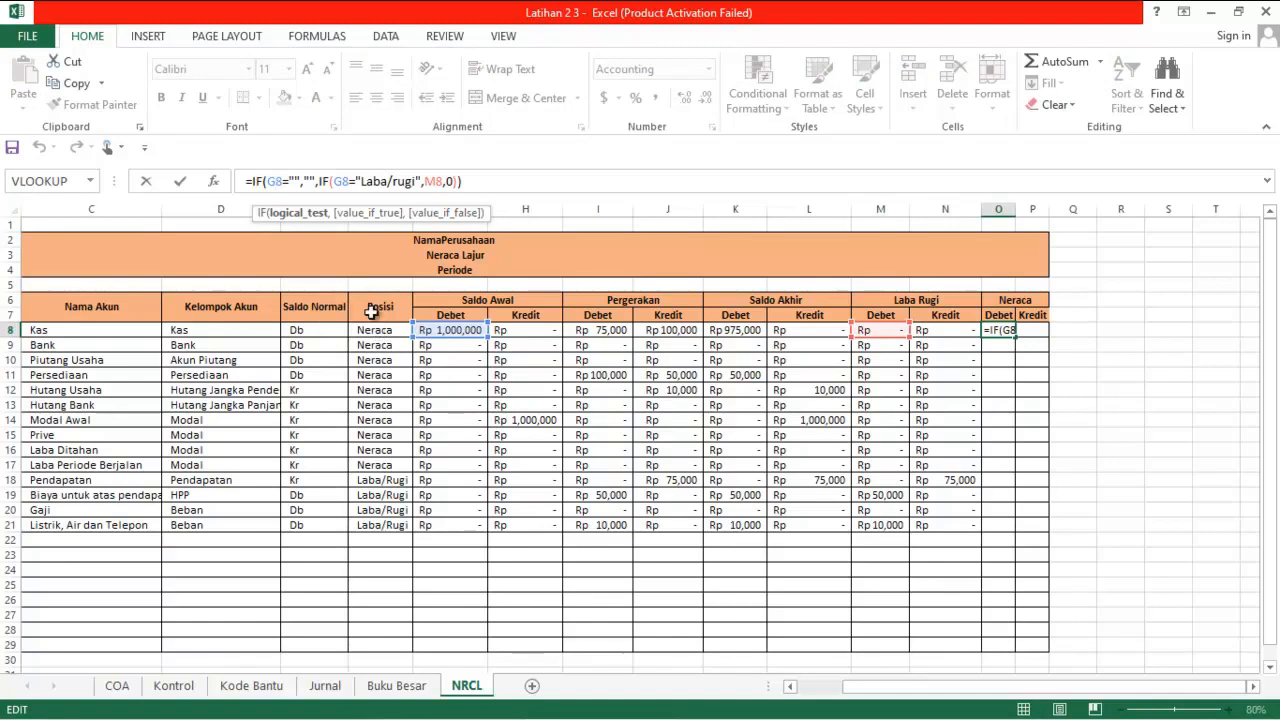
key("BackSpace")
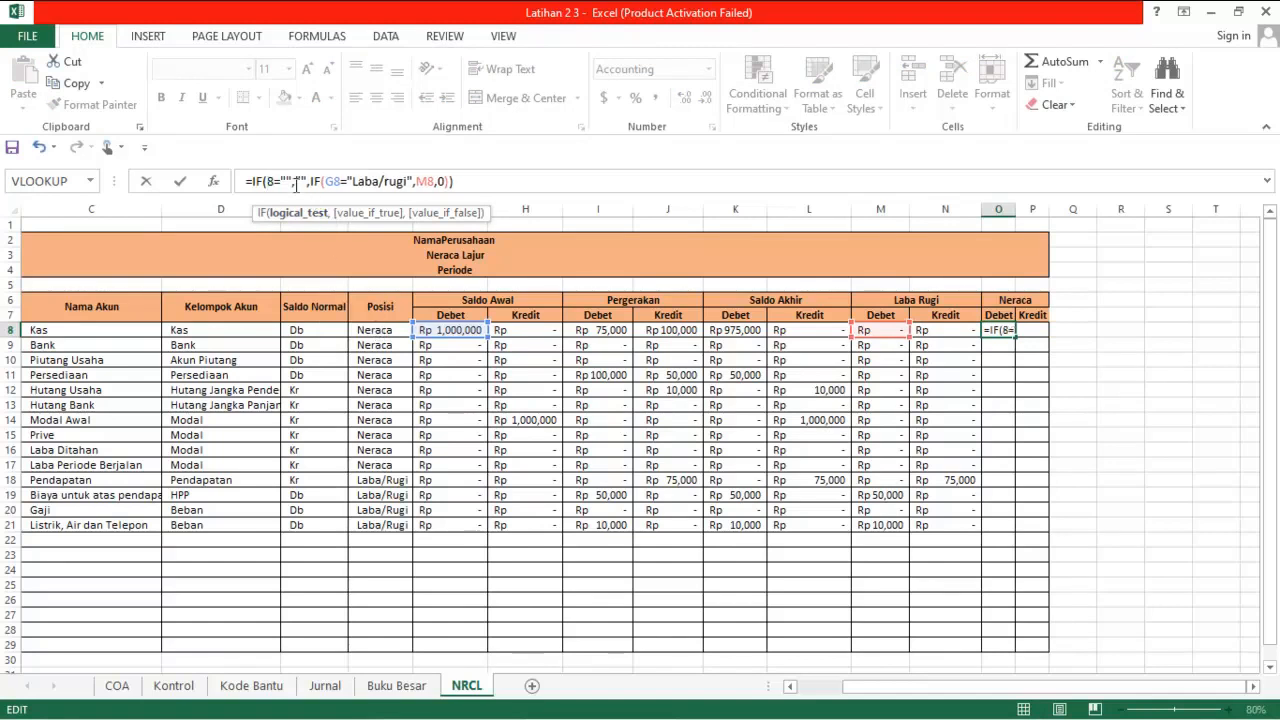
type("F")
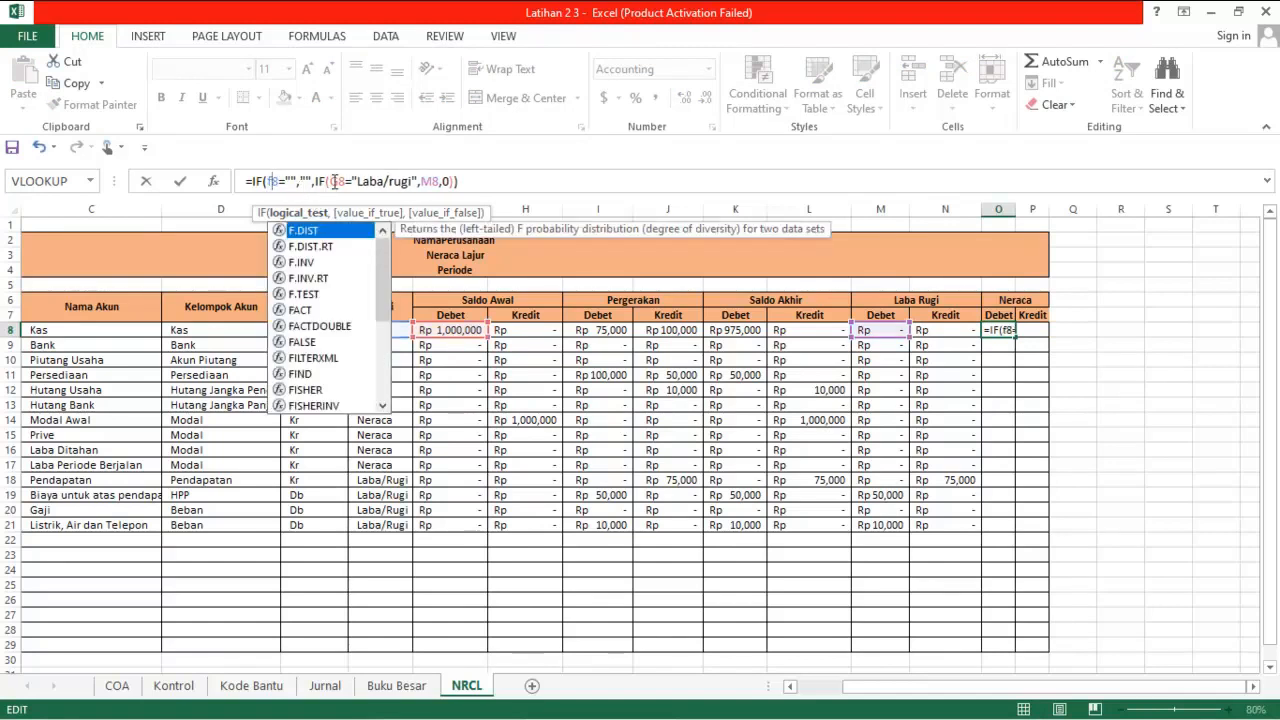
left_click(335, 181)
key("BackSpace")
type("f")
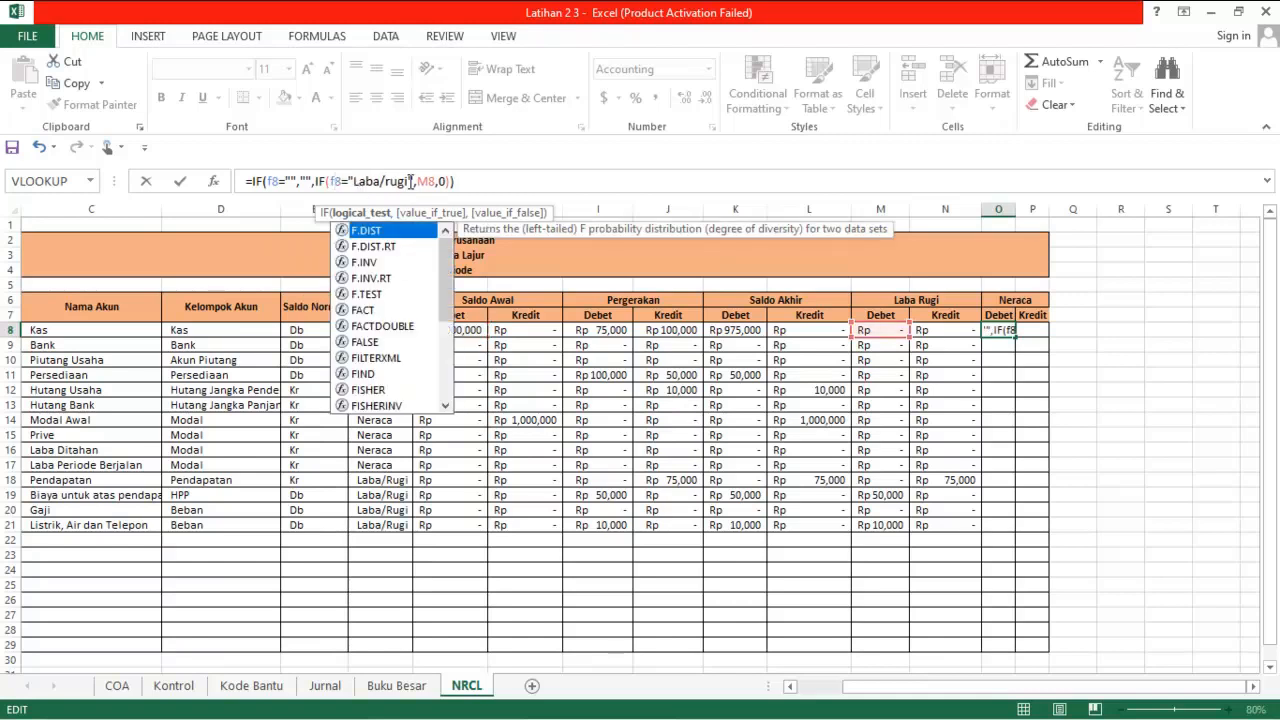
Replace the "Laba/rugi" criterion in O8's inner IF with "Neraca"
left_click(409, 181)
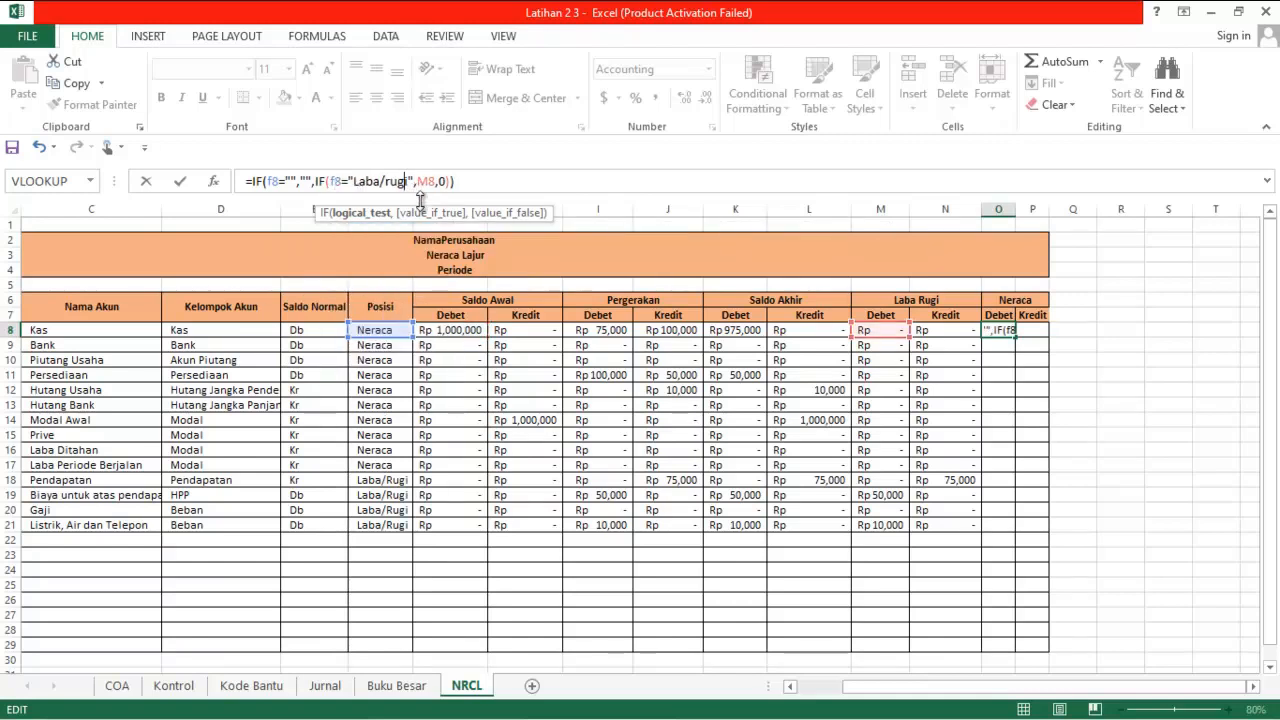
key("BackSpace")
key("BackSpace")
key("BackSpace")
key("BackSpace")
key("BackSpace")
key("BackSpace")
key("BackSpace")
key("BackSpace")
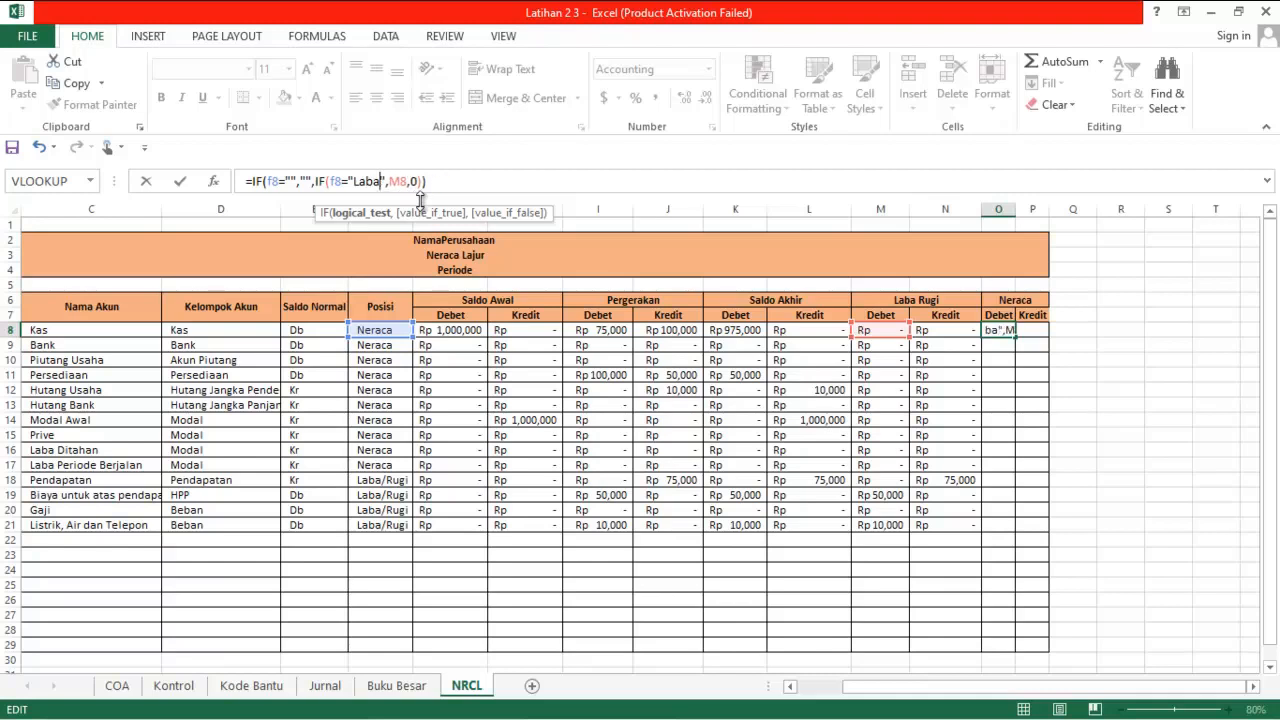
key("BackSpace")
type("Neraca")
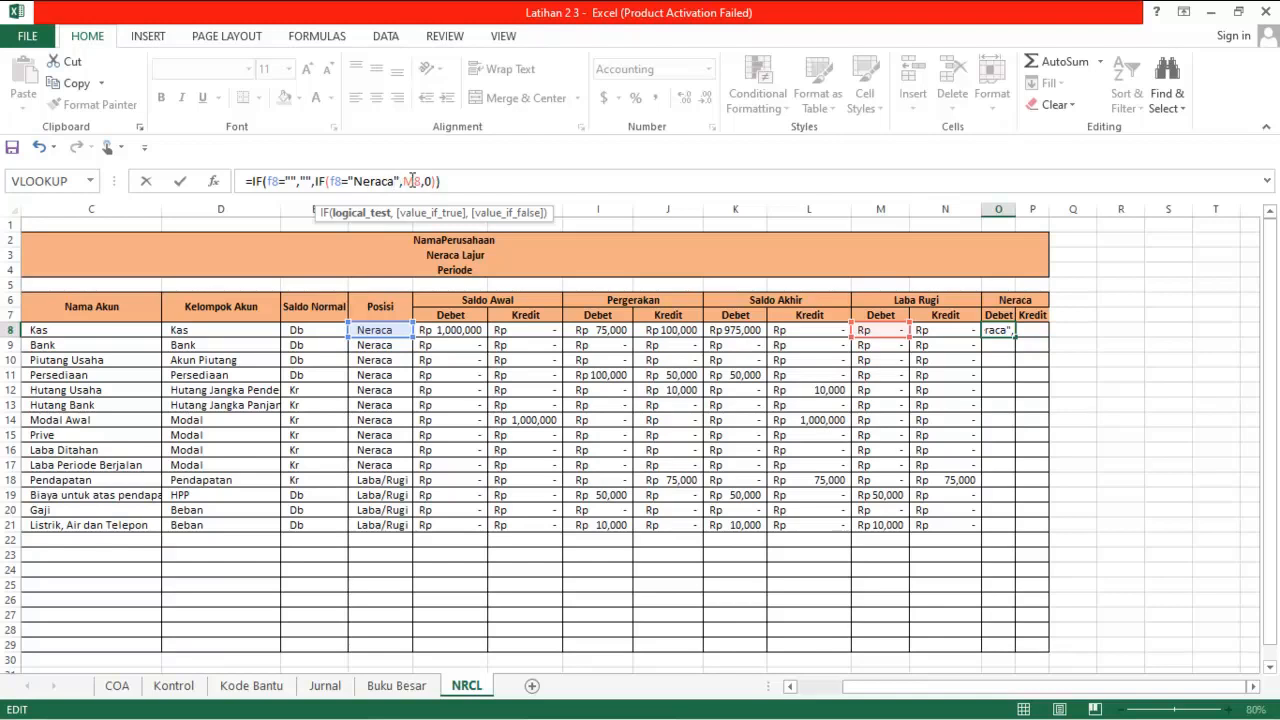
Change the M8 reference in the O8 formula to K8 so it returns the Saldo Akhir Debet amount
left_click(412, 181)
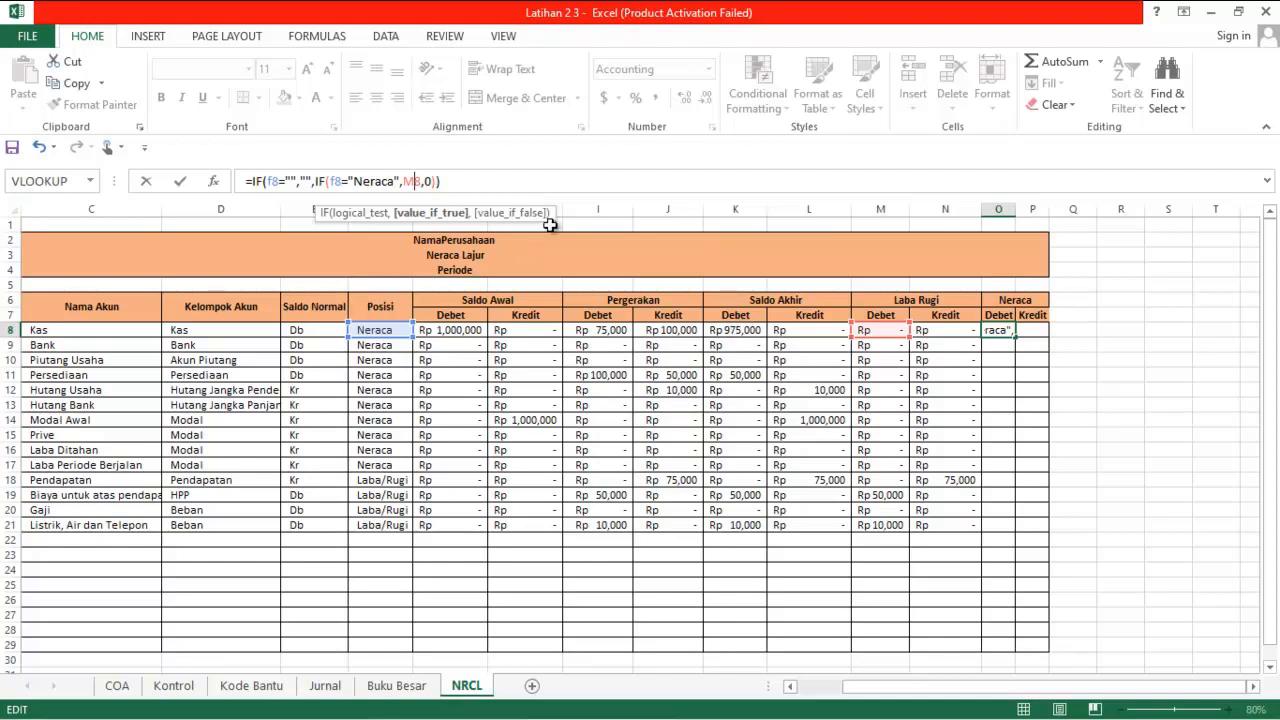
key("BackSpace")
type("k")
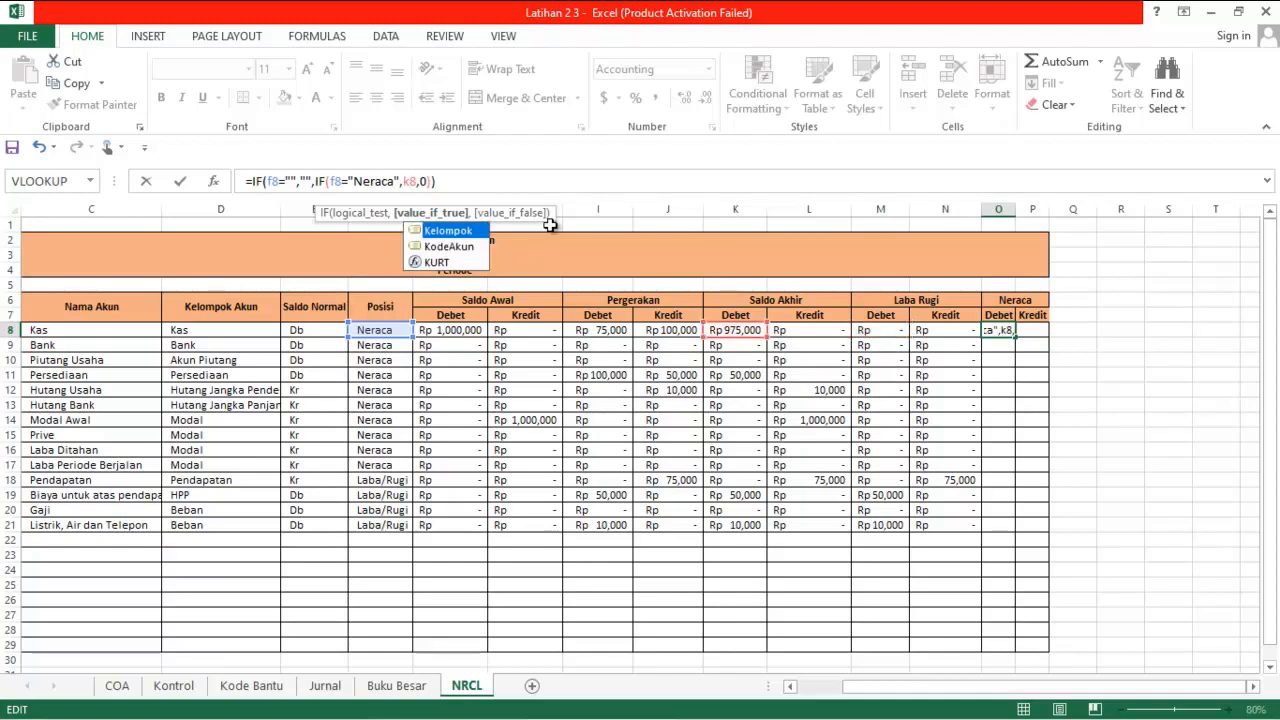
key("Return")
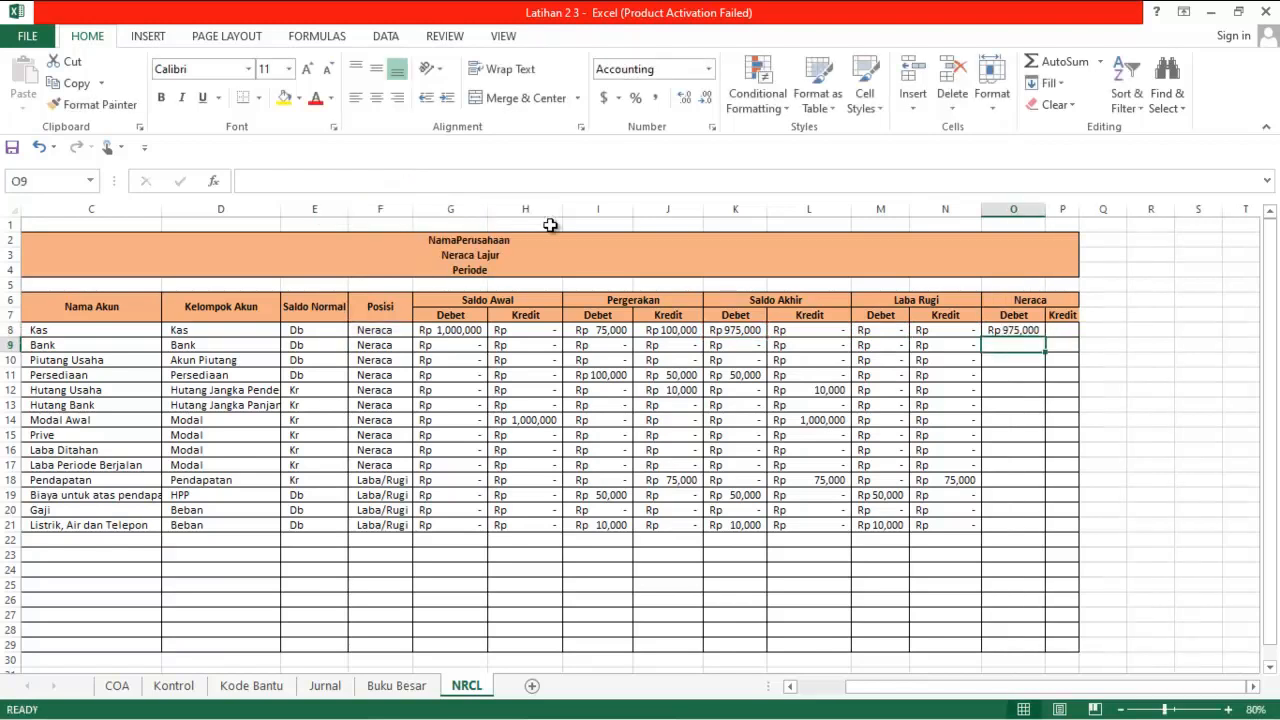
Check O8 against its source K8 and fill the O8 formula down the Neraca Debet column to row 29
left_click(1010, 326)
left_click(748, 328)
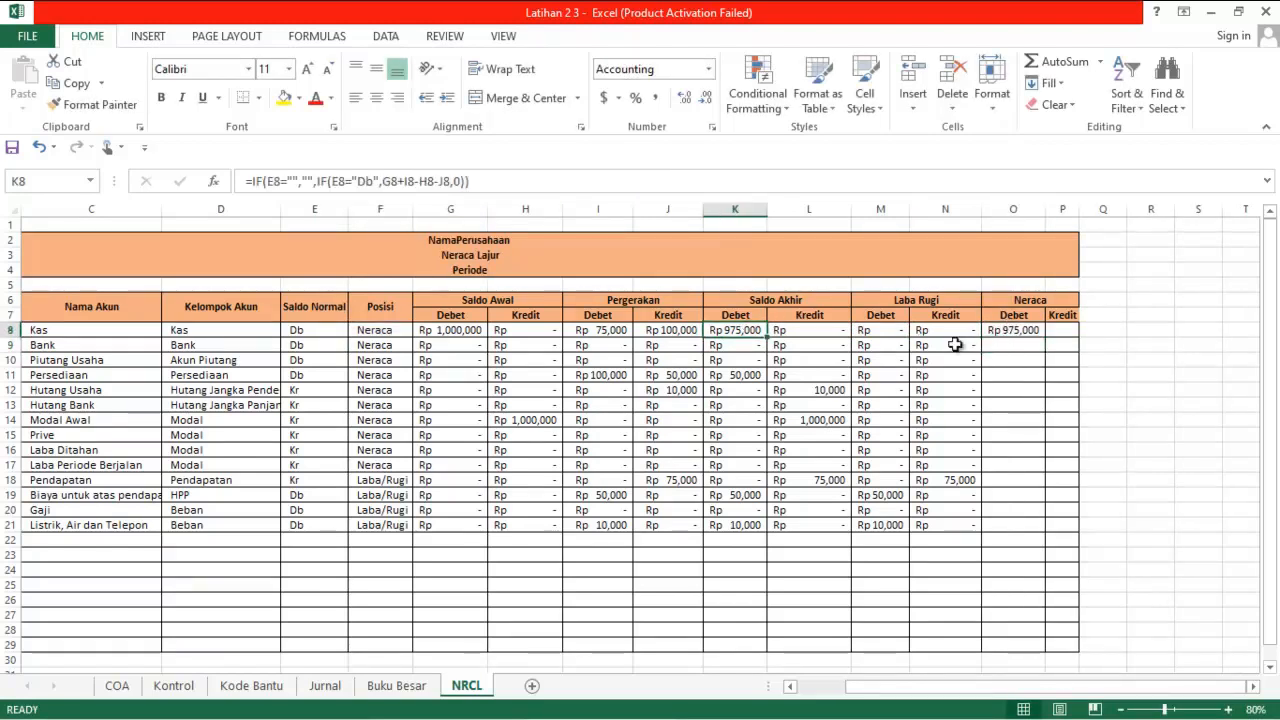
left_click(1013, 336)
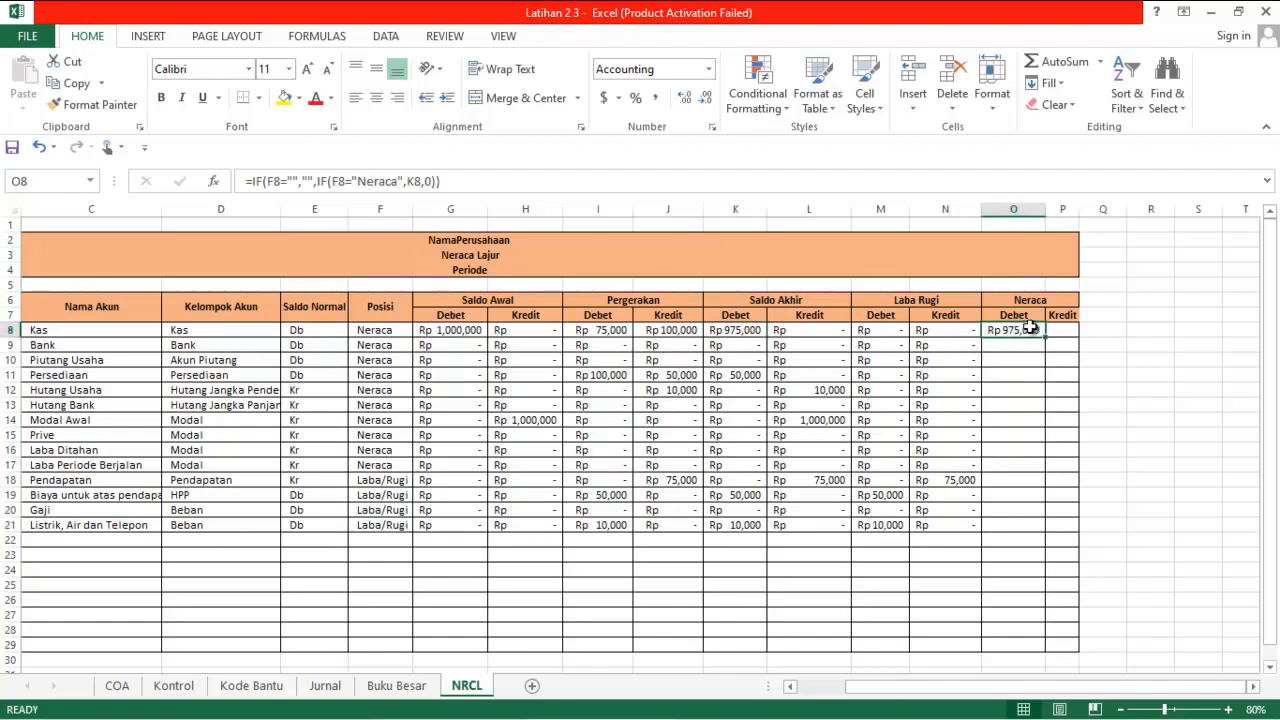
left_click(758, 330)
left_click(1020, 333)
double_click(1047, 337)
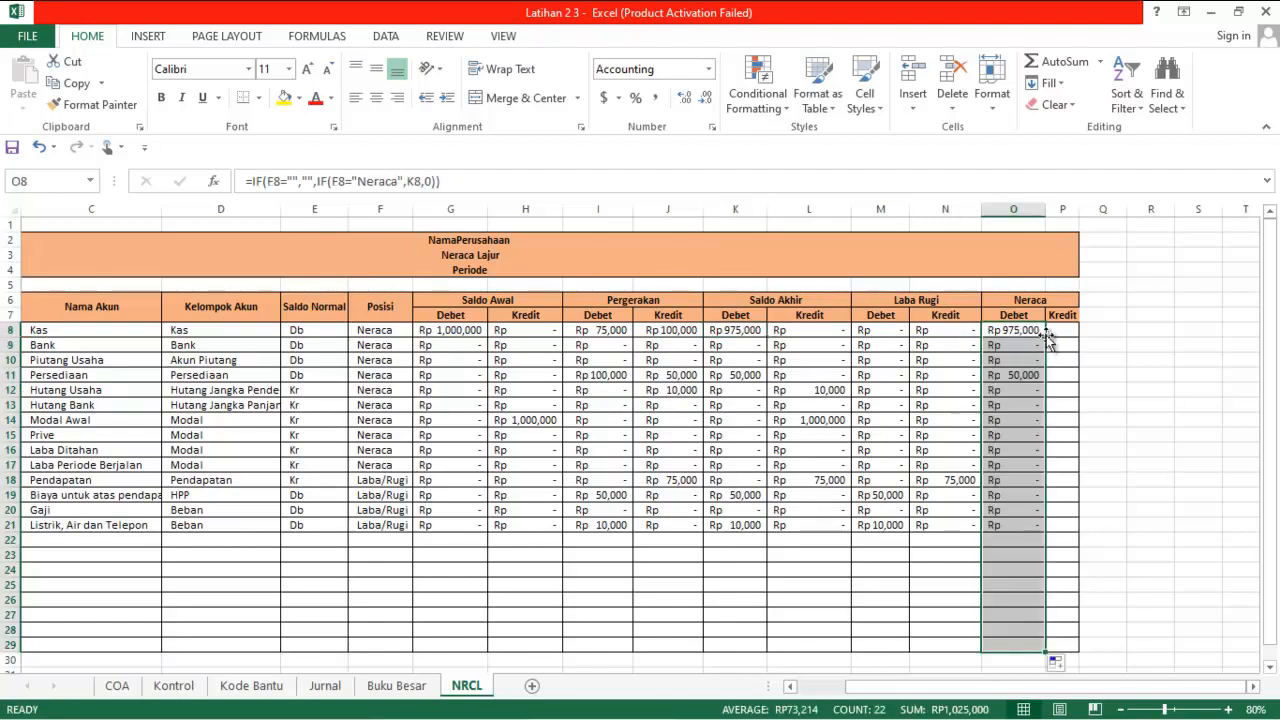
left_click(1012, 539)
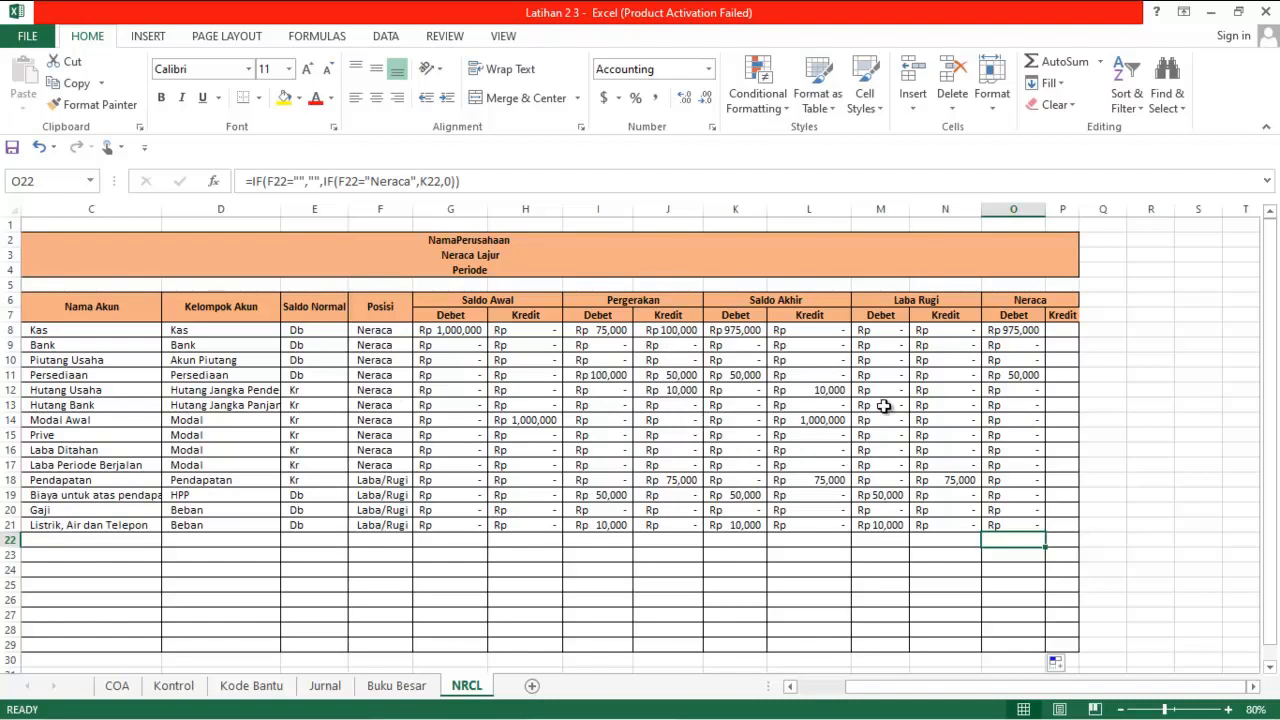
Copy the O8 formula into P8, the first cell of the Neraca Kredit column, and autofit column P
left_click(1062, 333)
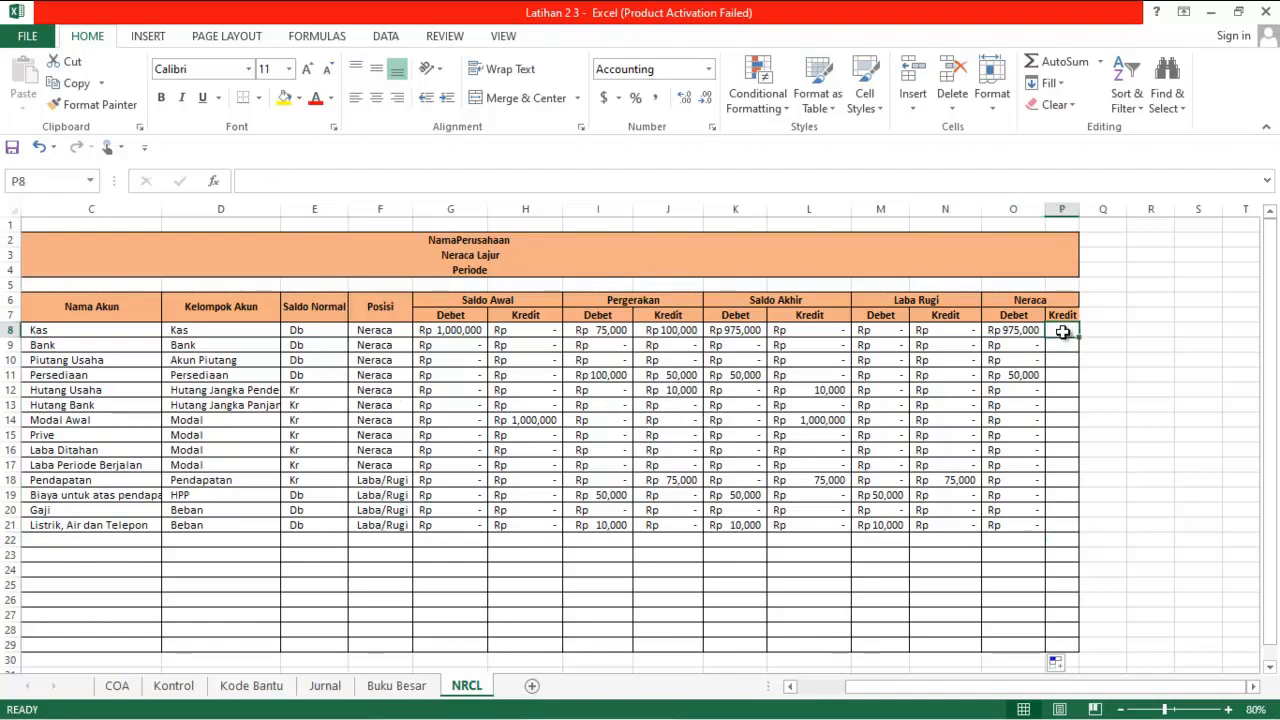
left_click(1014, 332)
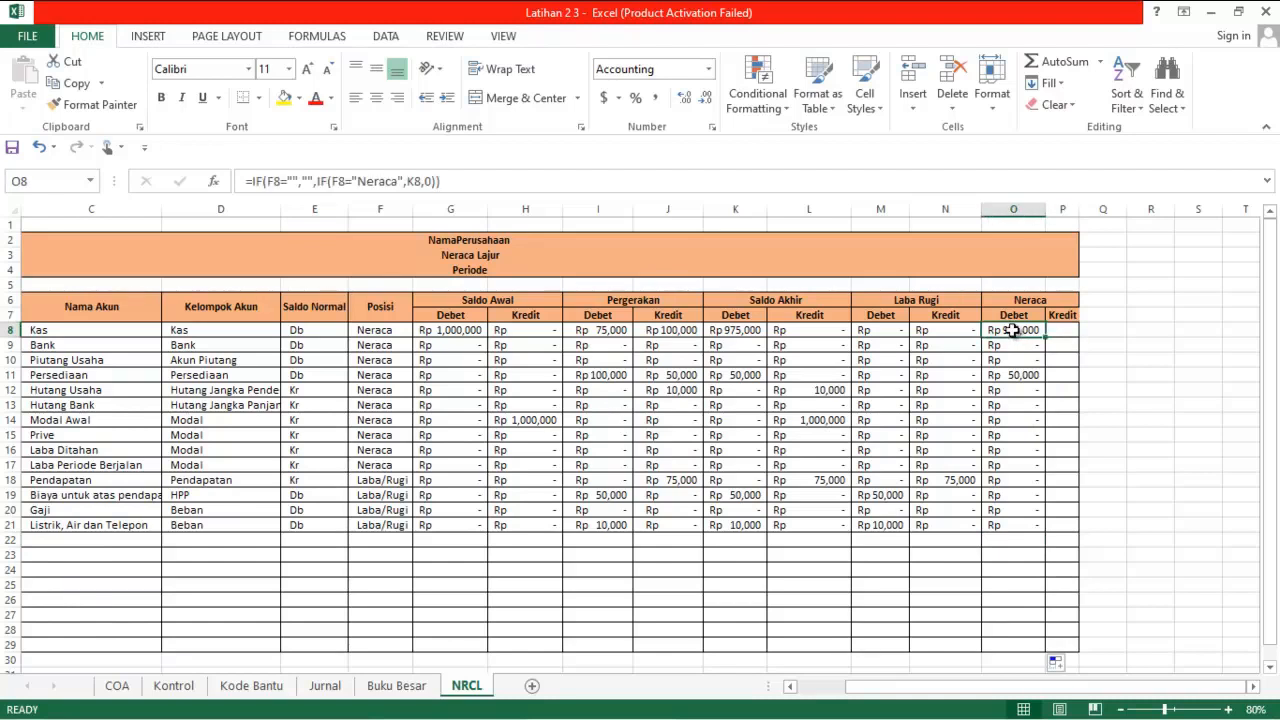
key("ctrl+c")
key("Right")
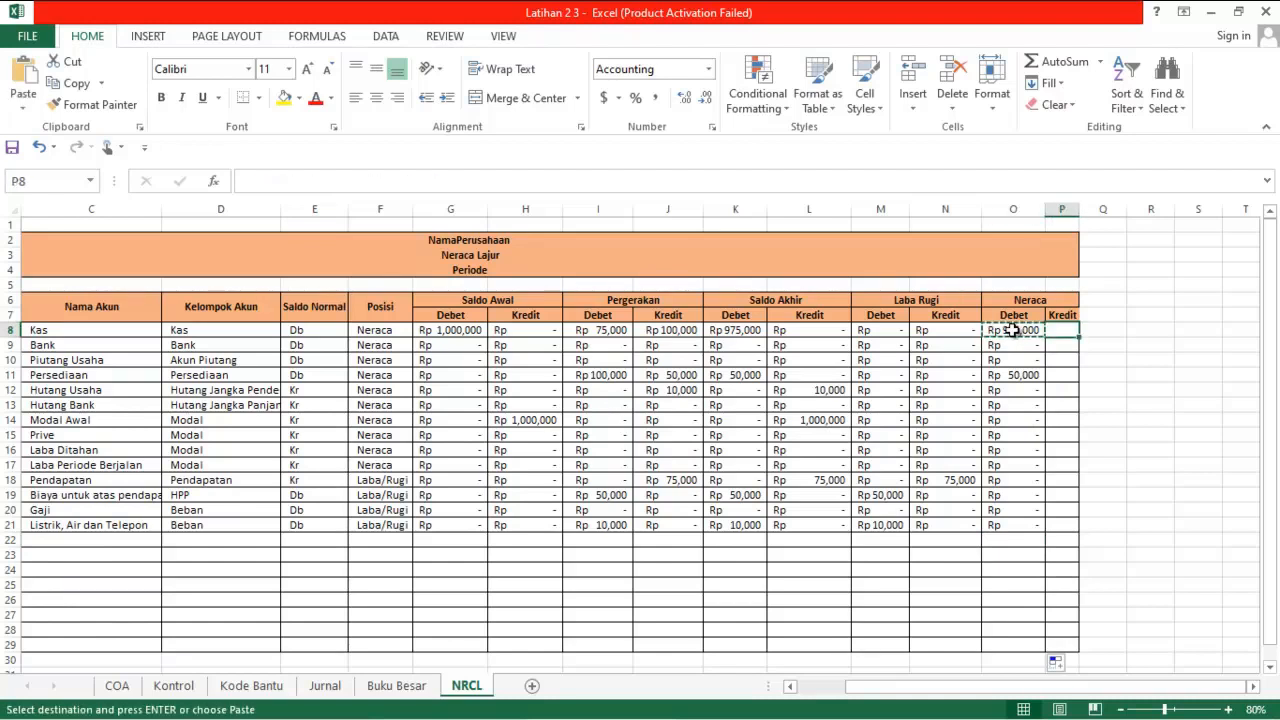
key("ctrl+v")
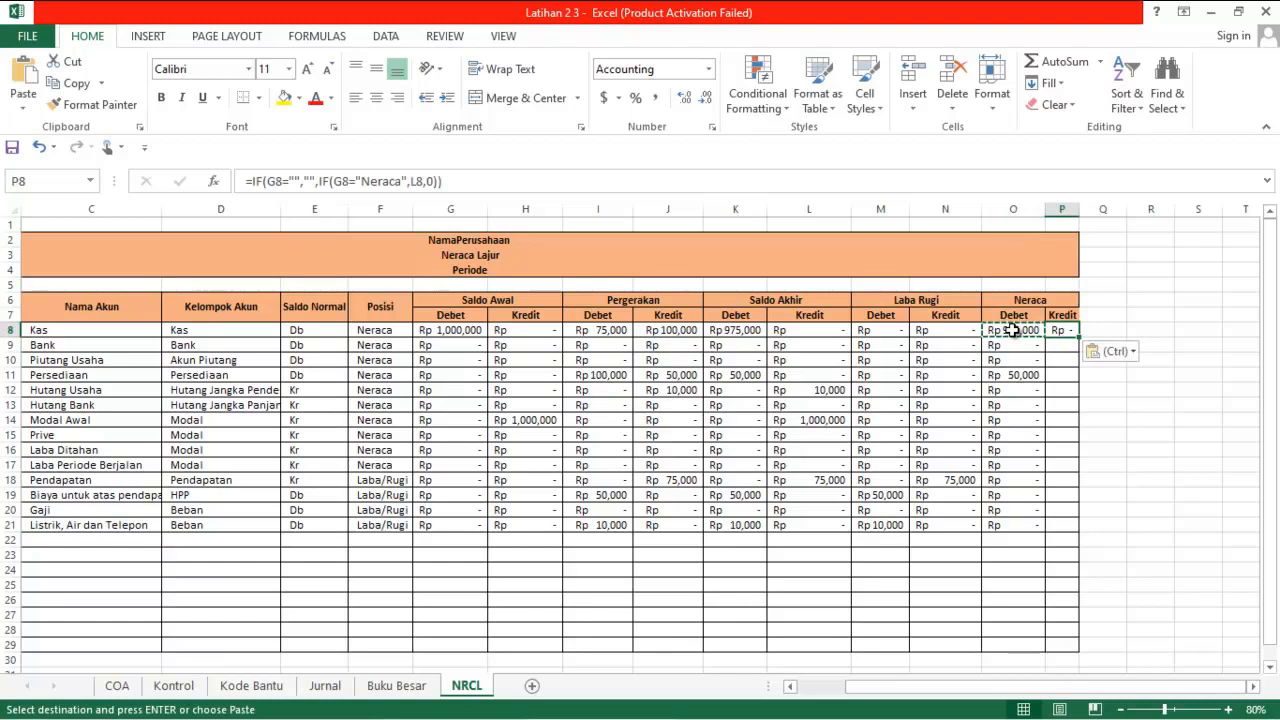
double_click(1080, 210)
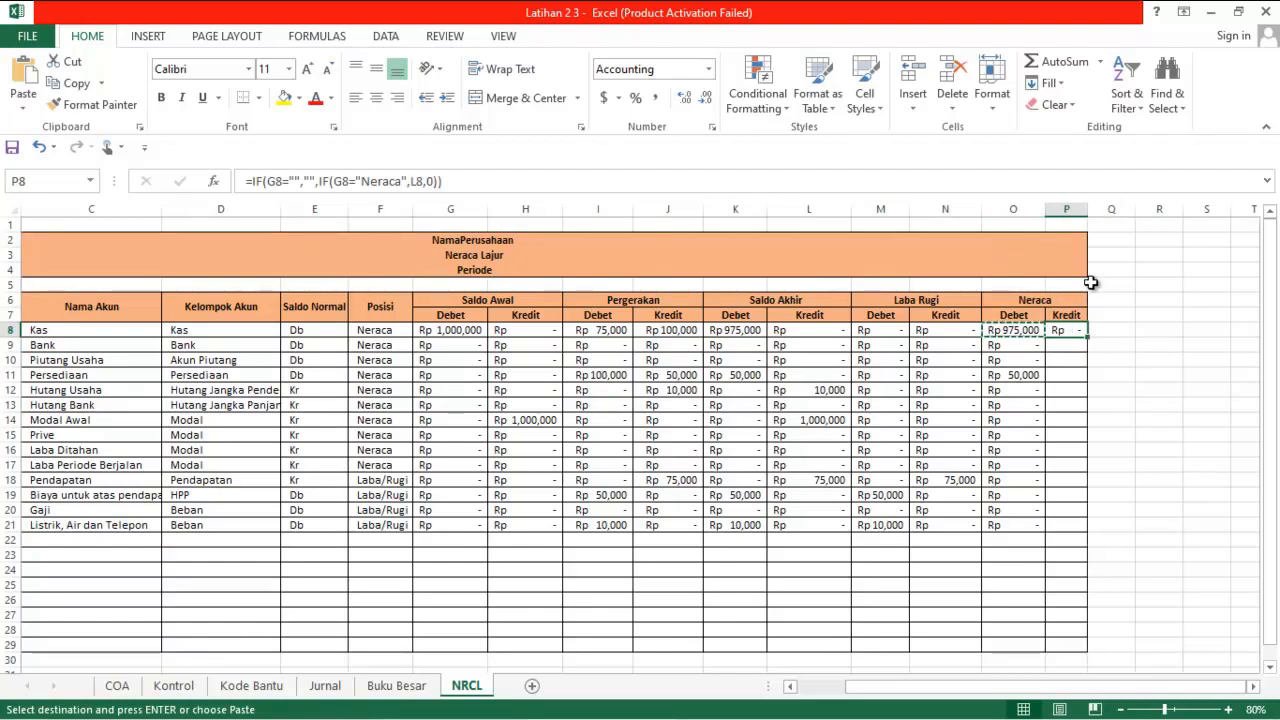
Change both G8 references in the P8 formula to F8, keeping L8 as the value returned for "Neraca"
left_click(294, 180)
key("BackSpace")
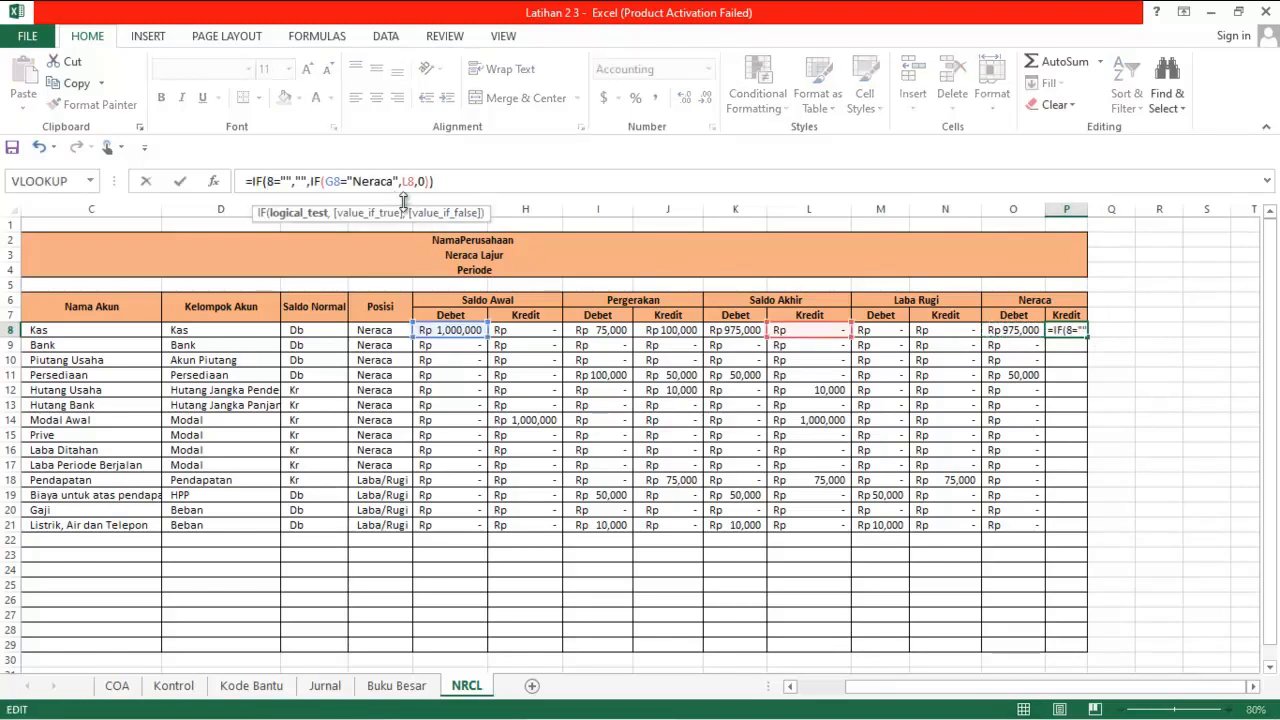
type("F")
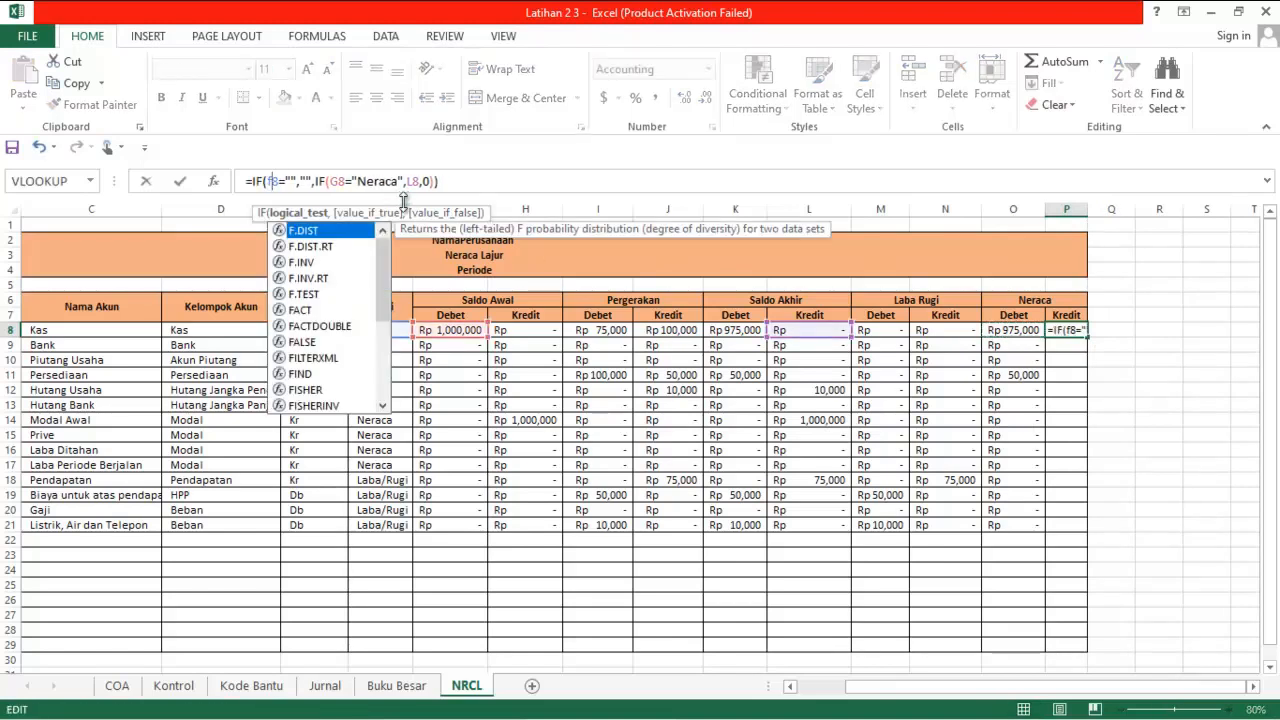
left_click(339, 183)
key("BackSpace")
type("f")
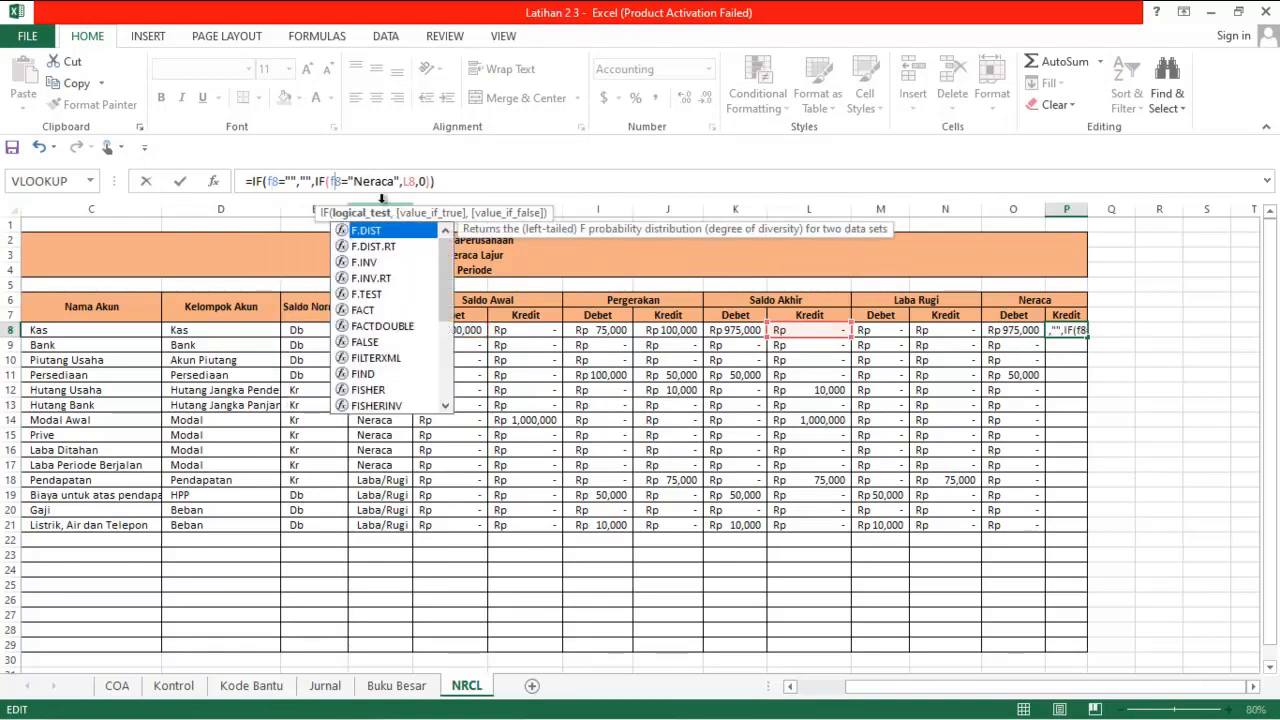
left_click(415, 182)
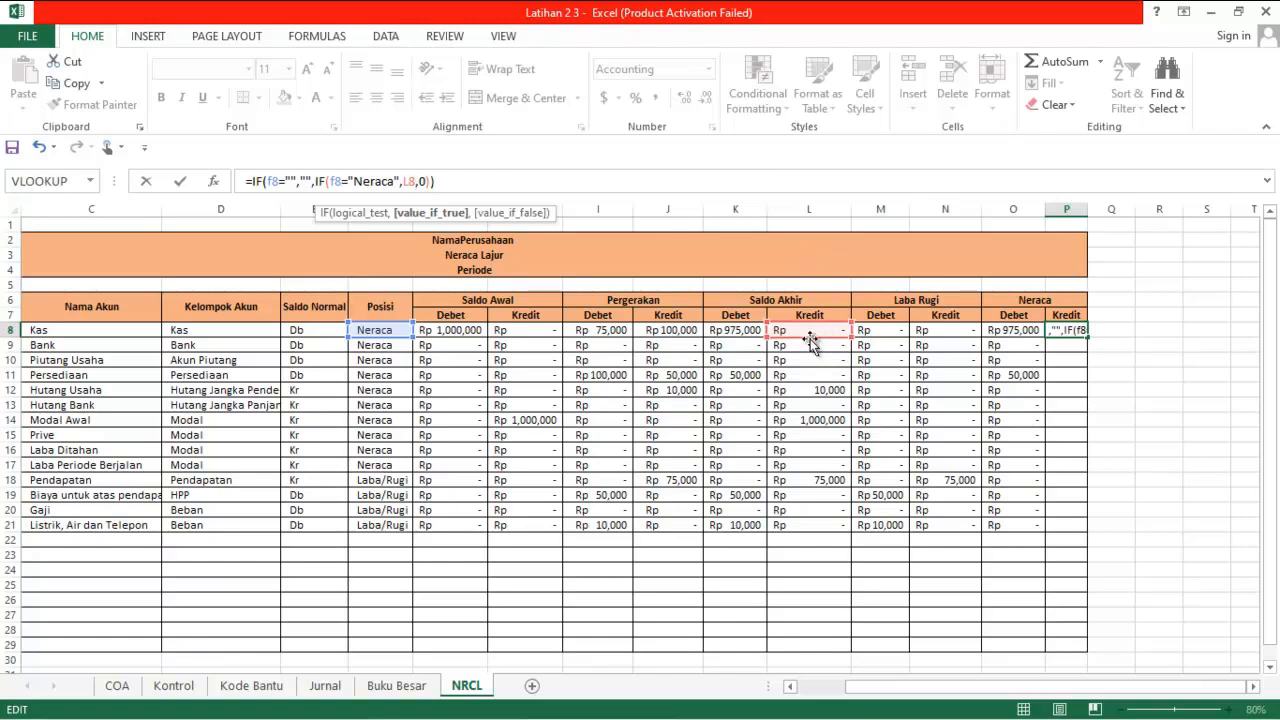
left_click(437, 182)
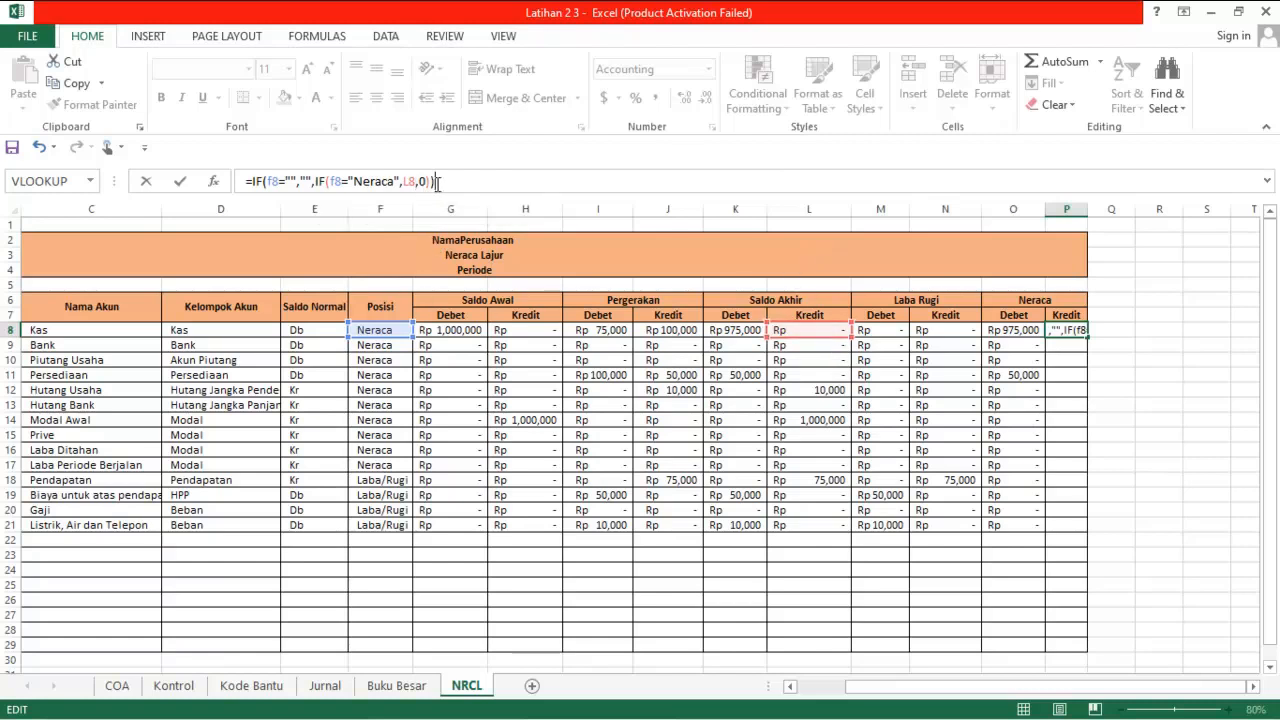
key("Return")
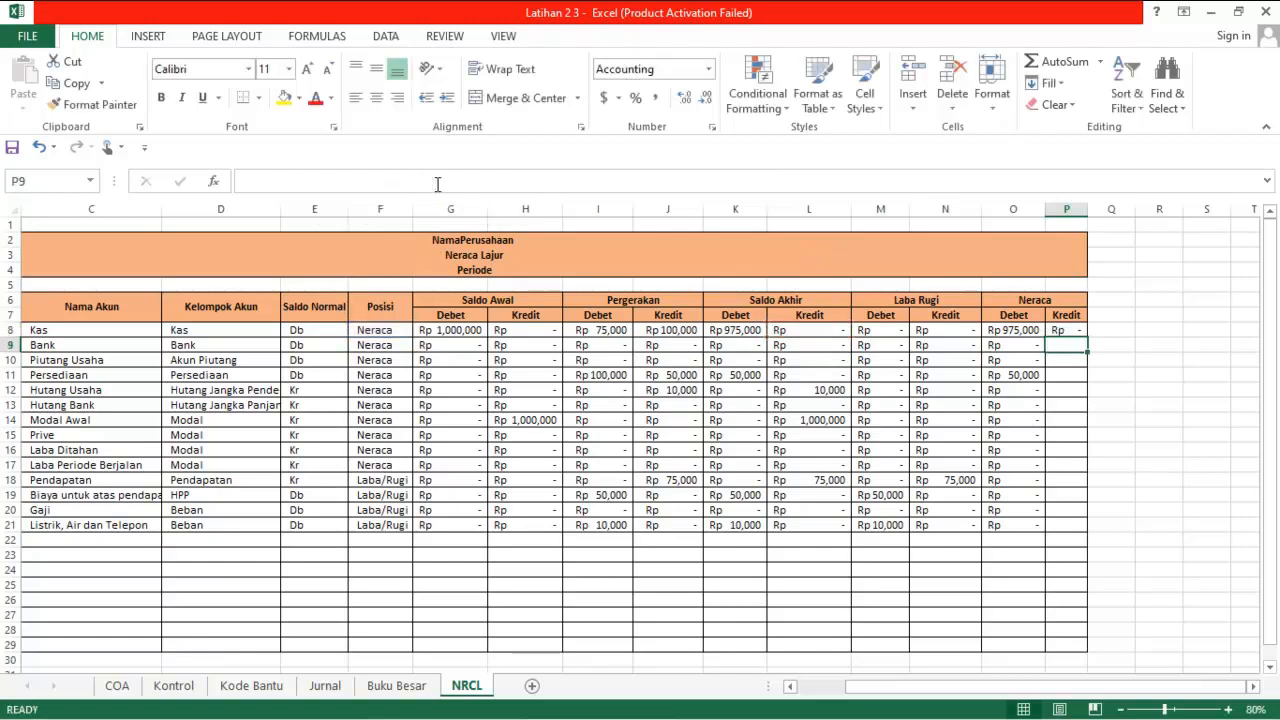
Fill the P8 formula down the Neraca Kredit column to row 29 and autofit the column width
left_click(1080, 331)
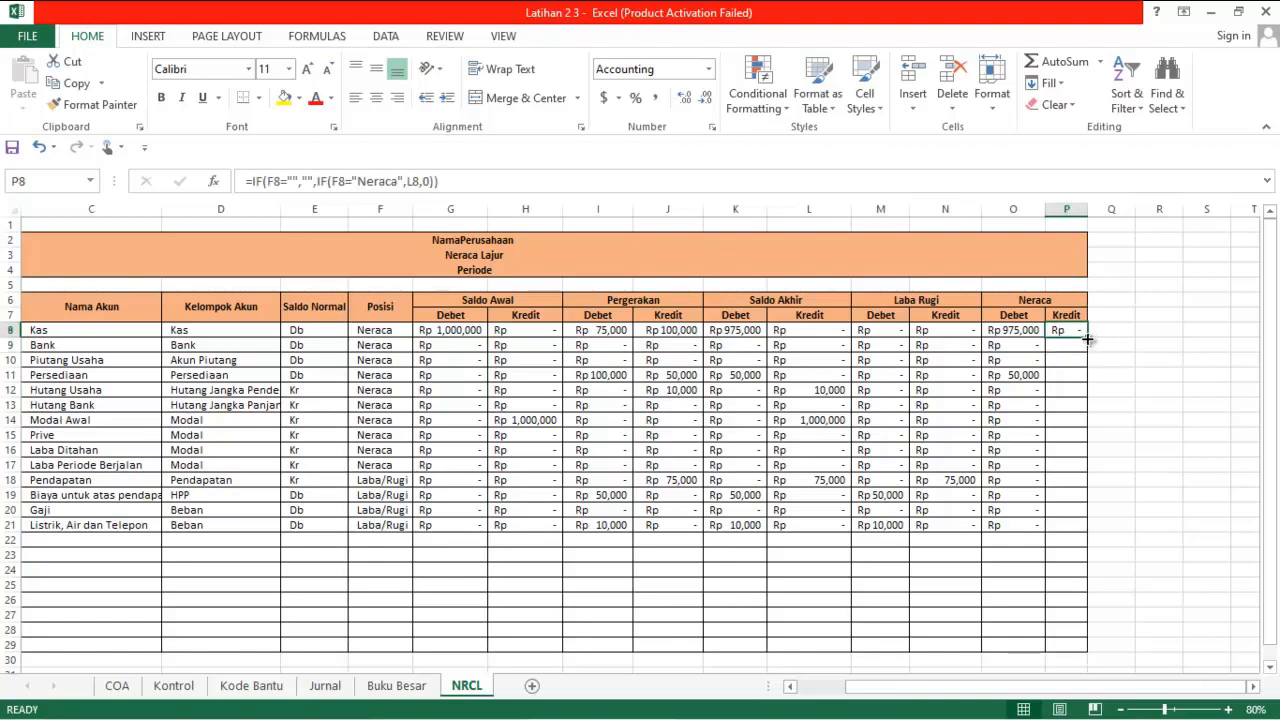
double_click(1087, 339)
double_click(1087, 209)
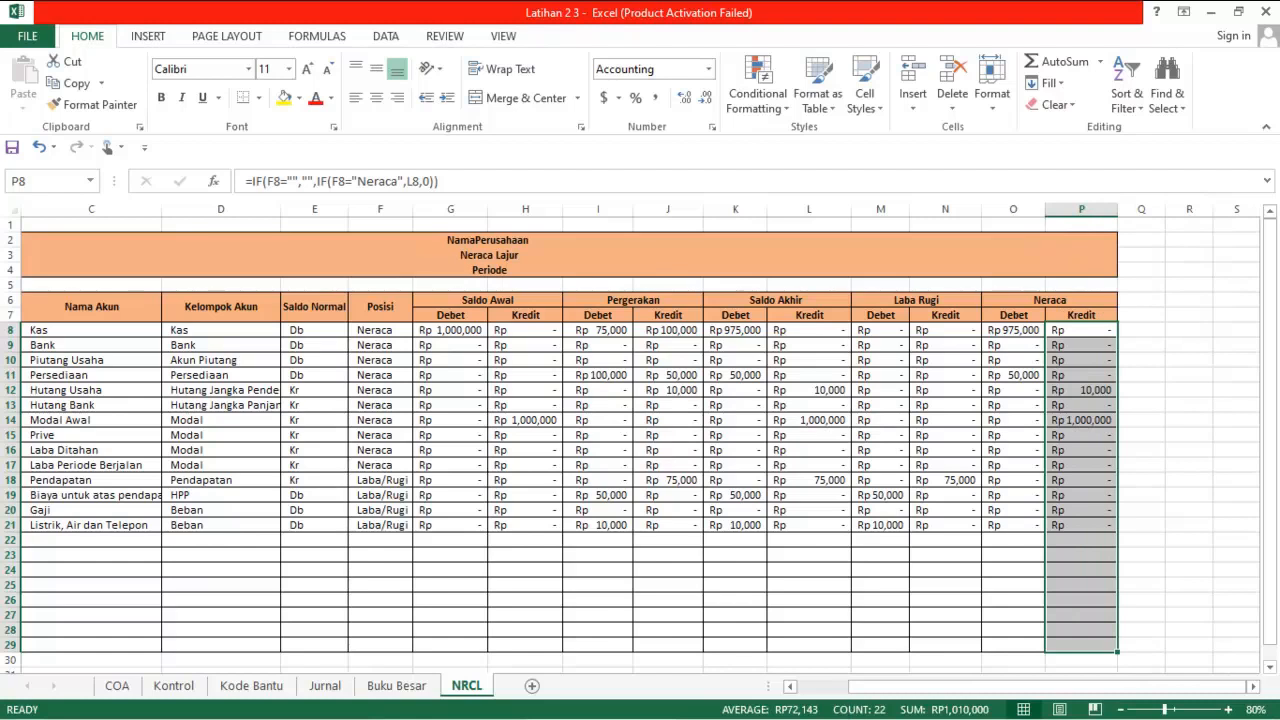
left_click(720, 708)
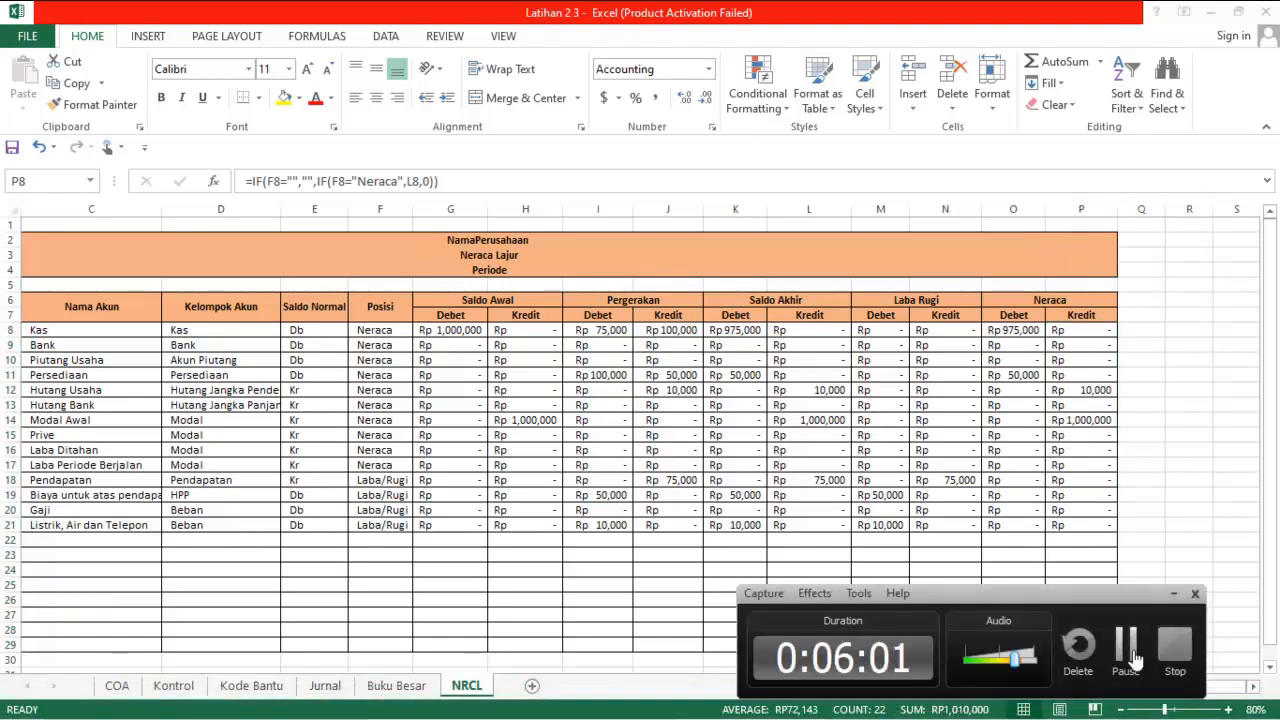
left_click(1125, 645)
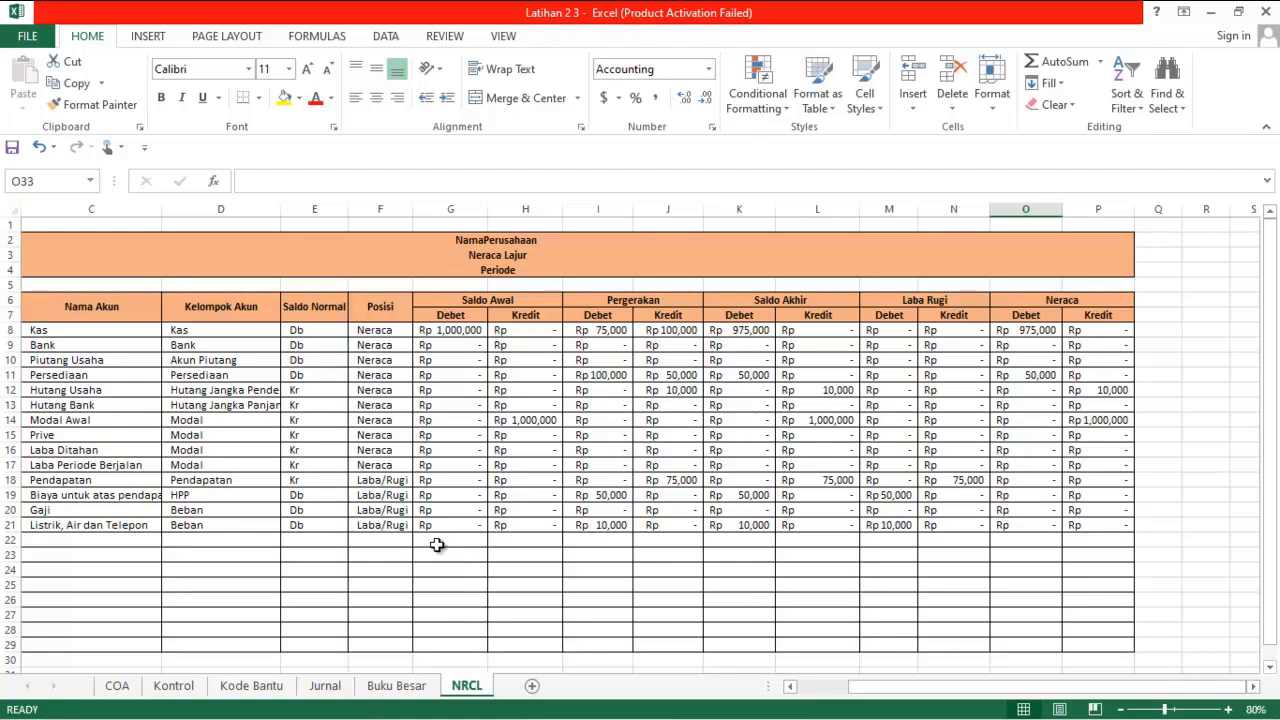
Merge and center cells B29:C29 in the last row of the worksheet table, accepting the loss of C29's content
left_click_drag(71, 645, 151, 651)
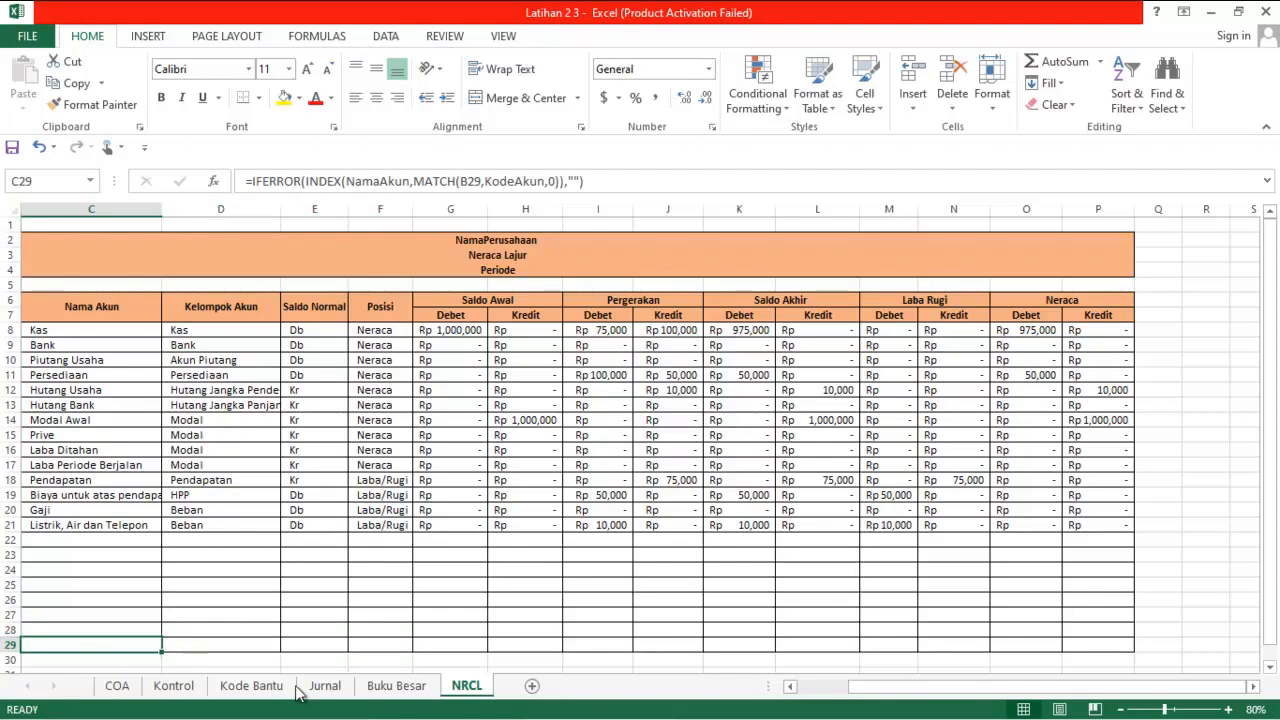
left_click_drag(893, 687, 843, 686)
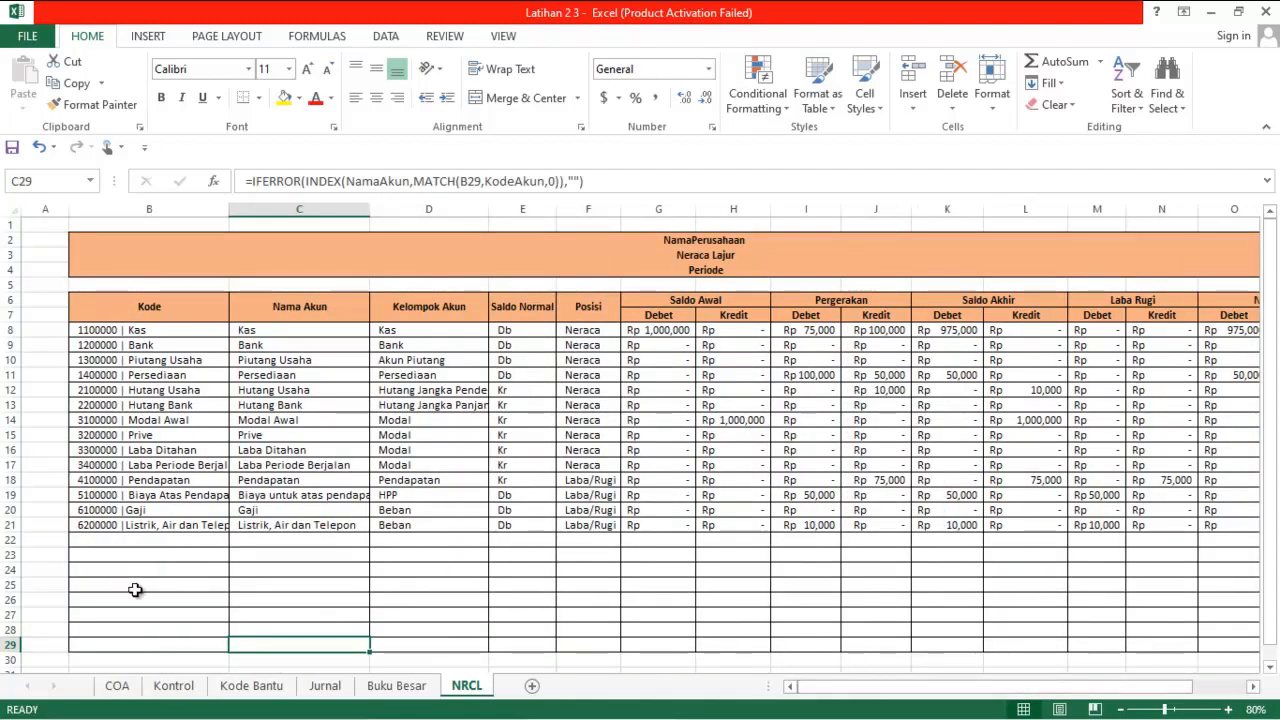
left_click_drag(140, 645, 266, 648)
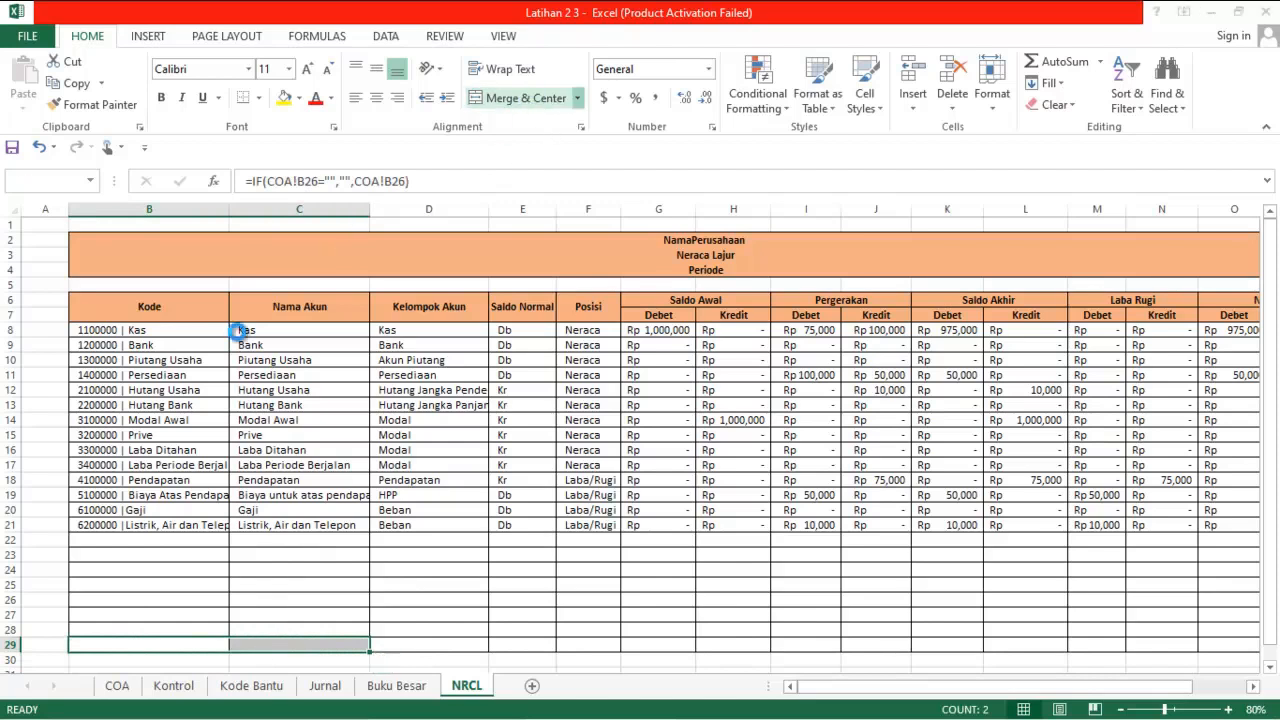
left_click(518, 97)
left_click(608, 437)
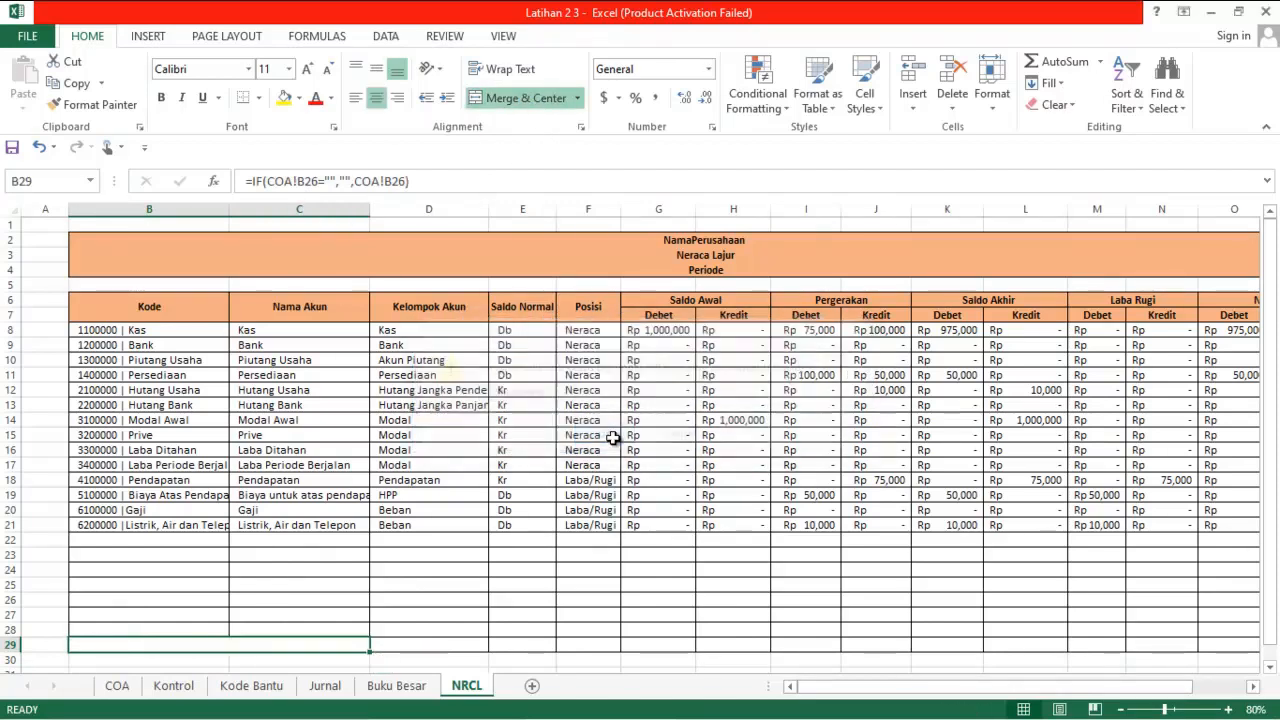
Enter the label "Total" in the merged cell B29 and make it bold
type("Total")
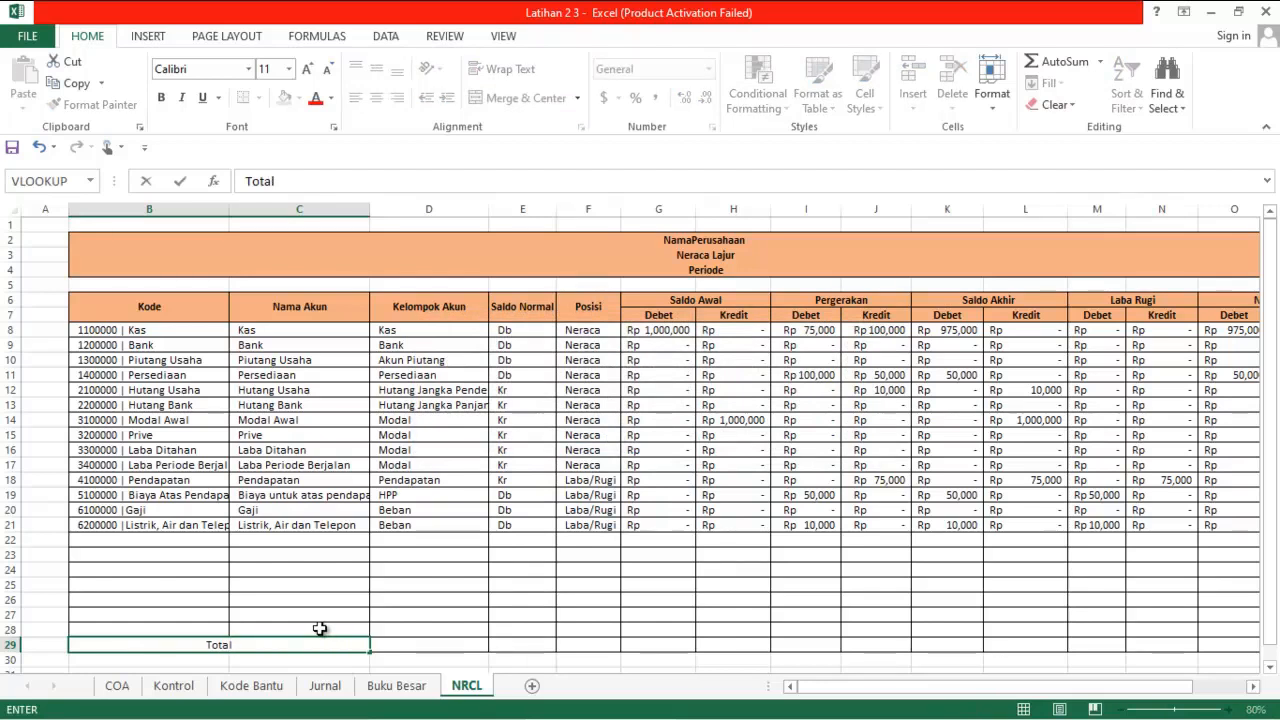
key("ctrl+Return")
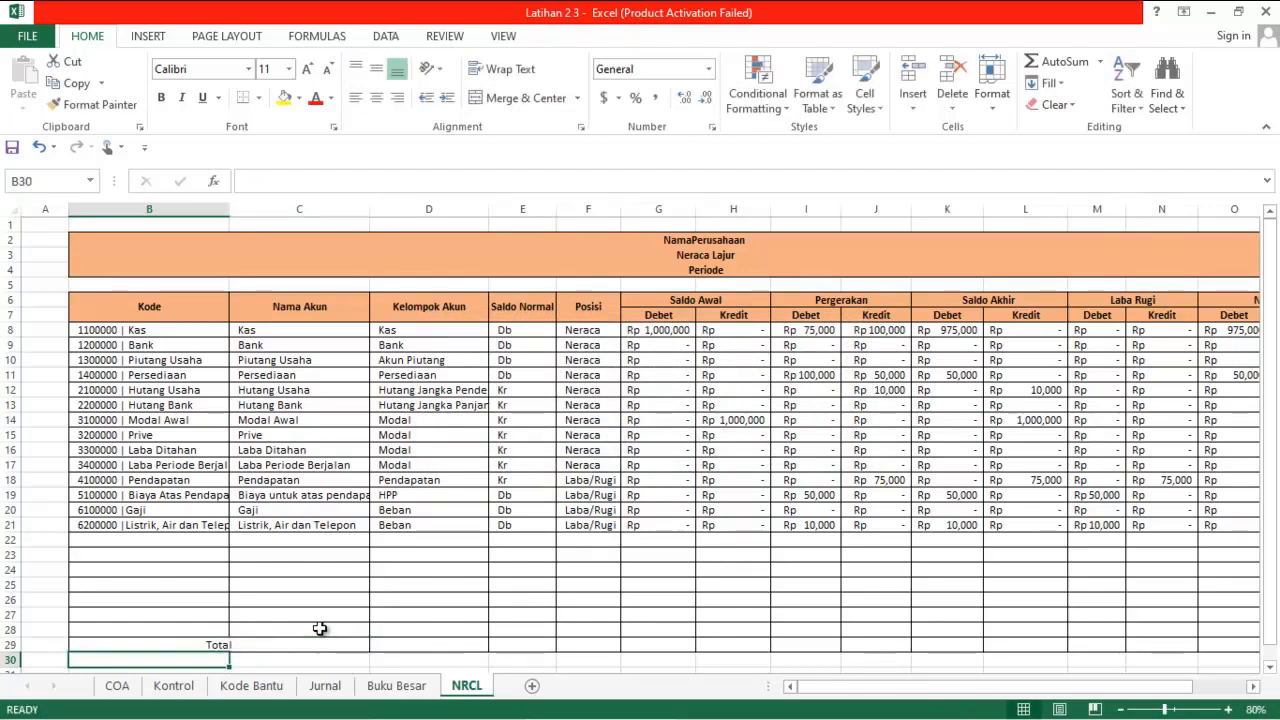
key("ctrl+b")
Total the Saldo Awal Debet column in G29 with the formula =SUM(G8:G28)
key("Right")
key("Right")
key("Right")
key("Right")
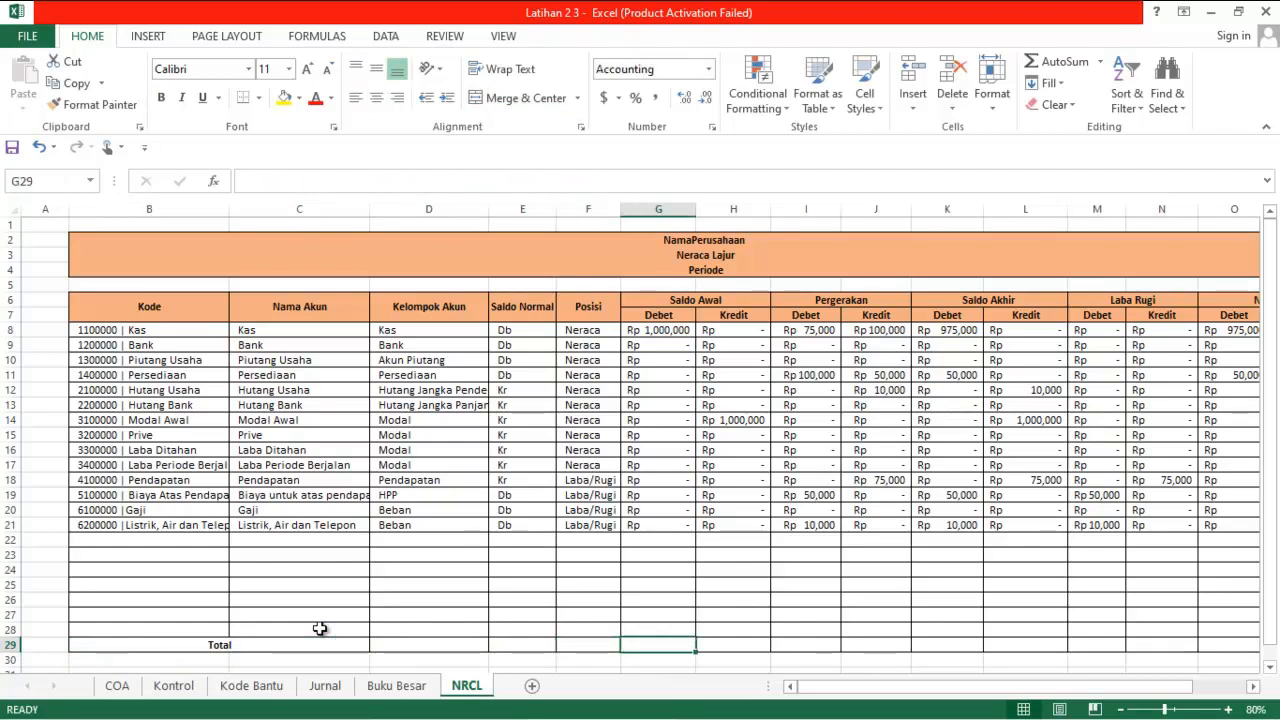
type("=sum(")
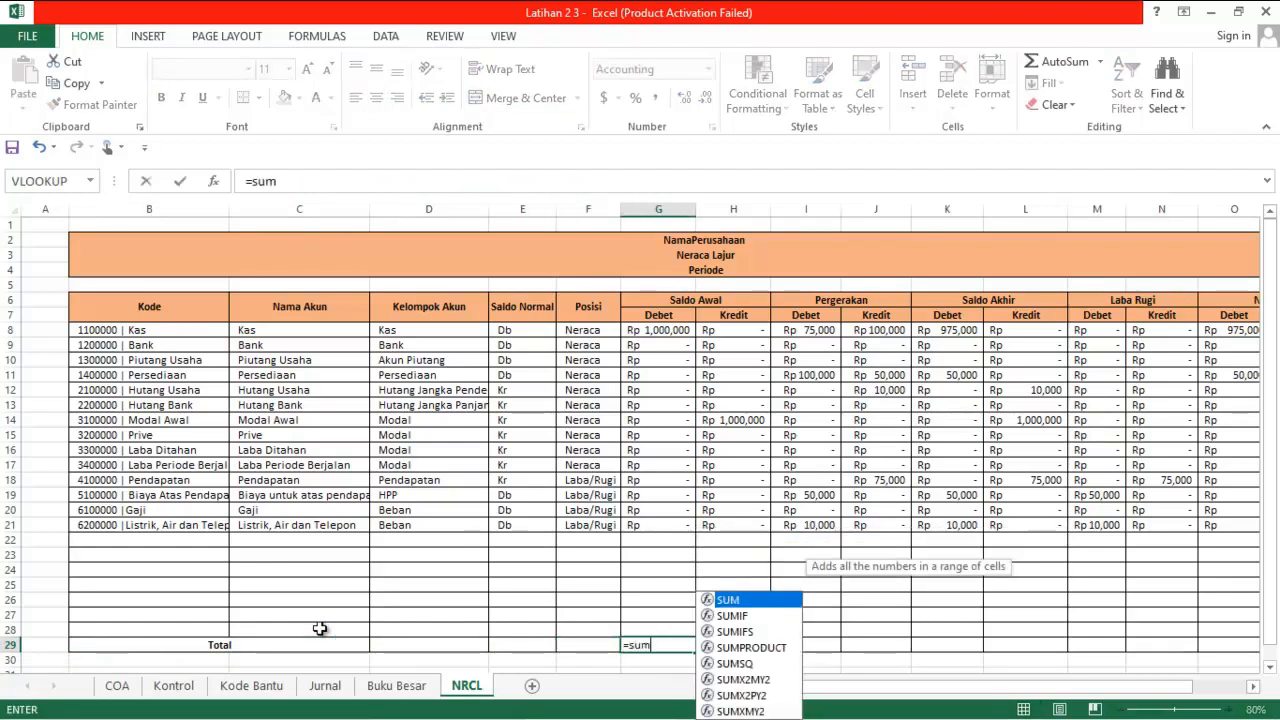
key("Up")
key("shift+Up")
key("shift+Up")
key("shift+Up")
key("shift+Up")
key("shift+Up")
key("shift+Up")
key("shift+Up")
key("shift+Up")
key("shift+Up")
key("shift+Up")
key("shift+Up")
key("shift+Up")
key("shift+Up")
key("shift+Up")
key("shift+Up")
key("shift+Up")
key("shift+Up")
key("shift+Up")
key("shift+Up")
key("shift+Up")
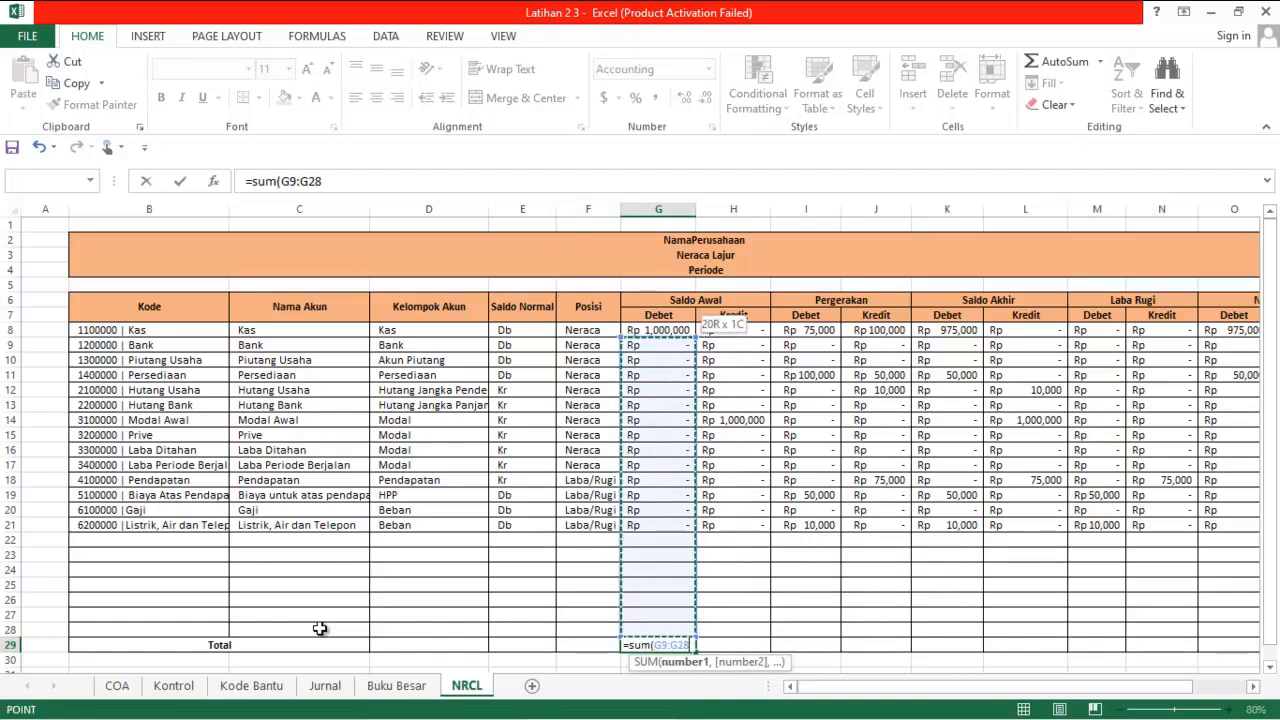
key("Return")
key("Up")
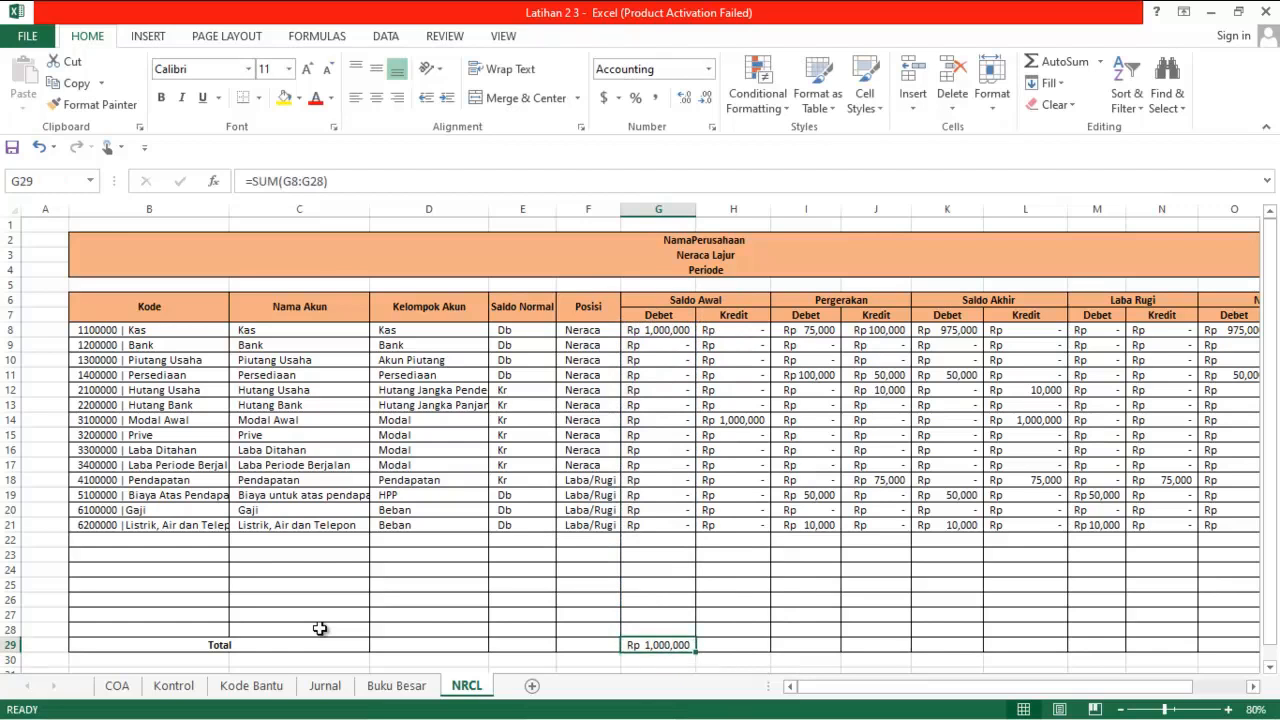
Copy the G29 total formula across H29:P29 to total the remaining Debet and Kredit columns
key("ctrl+c")
key("Right")
key("shift+Right")
key("shift+Right")
key("shift+Right")
key("shift+Right")
key("shift+Right")
key("shift+Right")
key("shift+Right")
key("shift+Right")
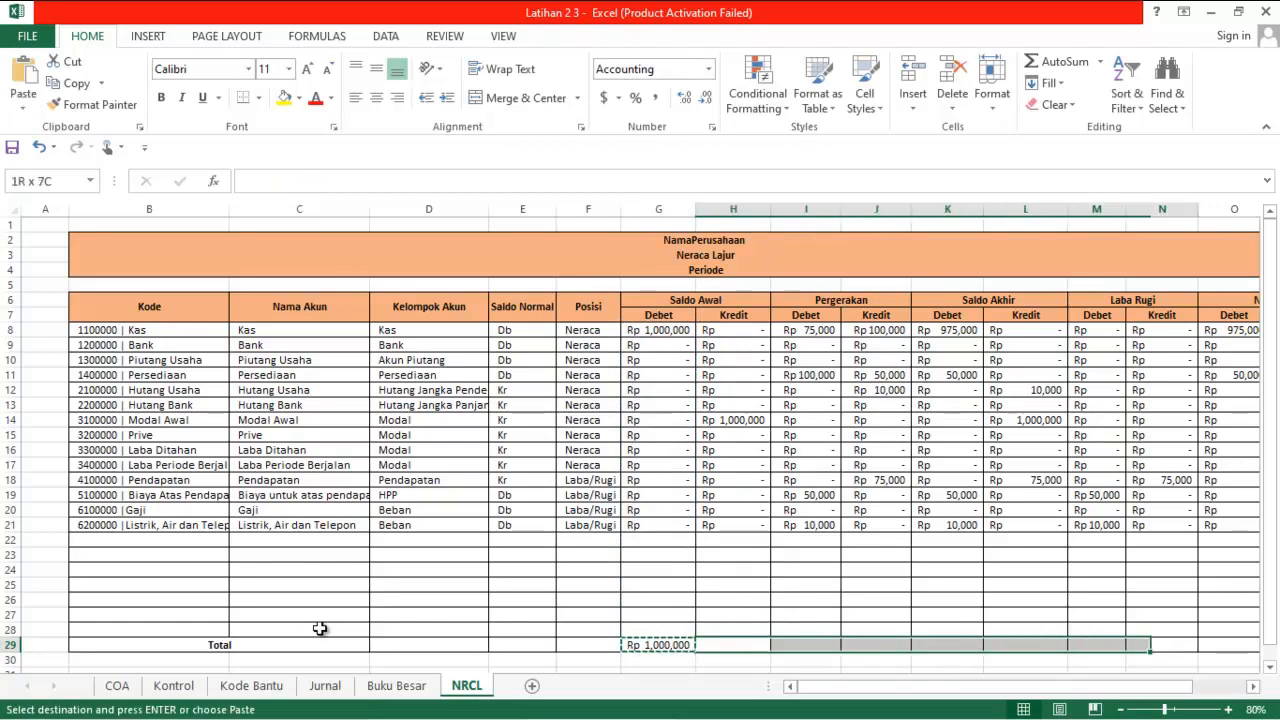
key("ctrl+v")
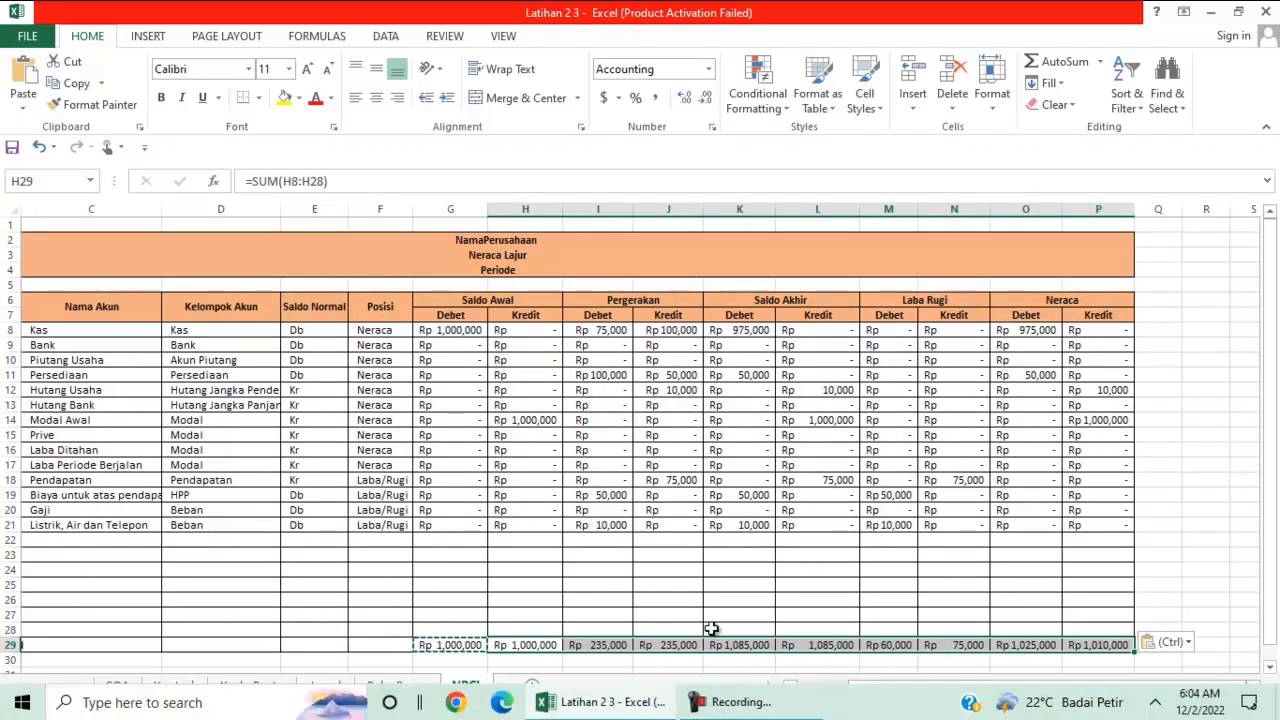
left_click(541, 625)
key("Escape")
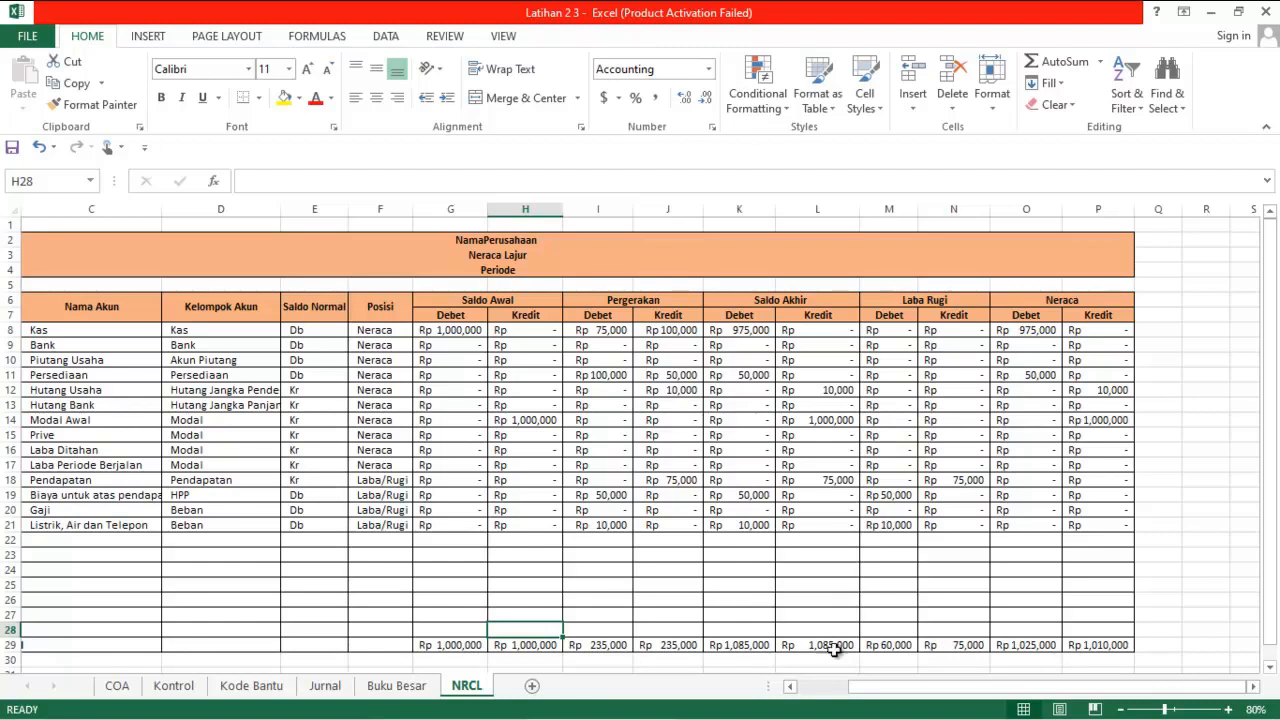
Calculate the Laba Rugi difference in N30, below the Kredit total, with the formula =N29-M29
left_click(944, 661)
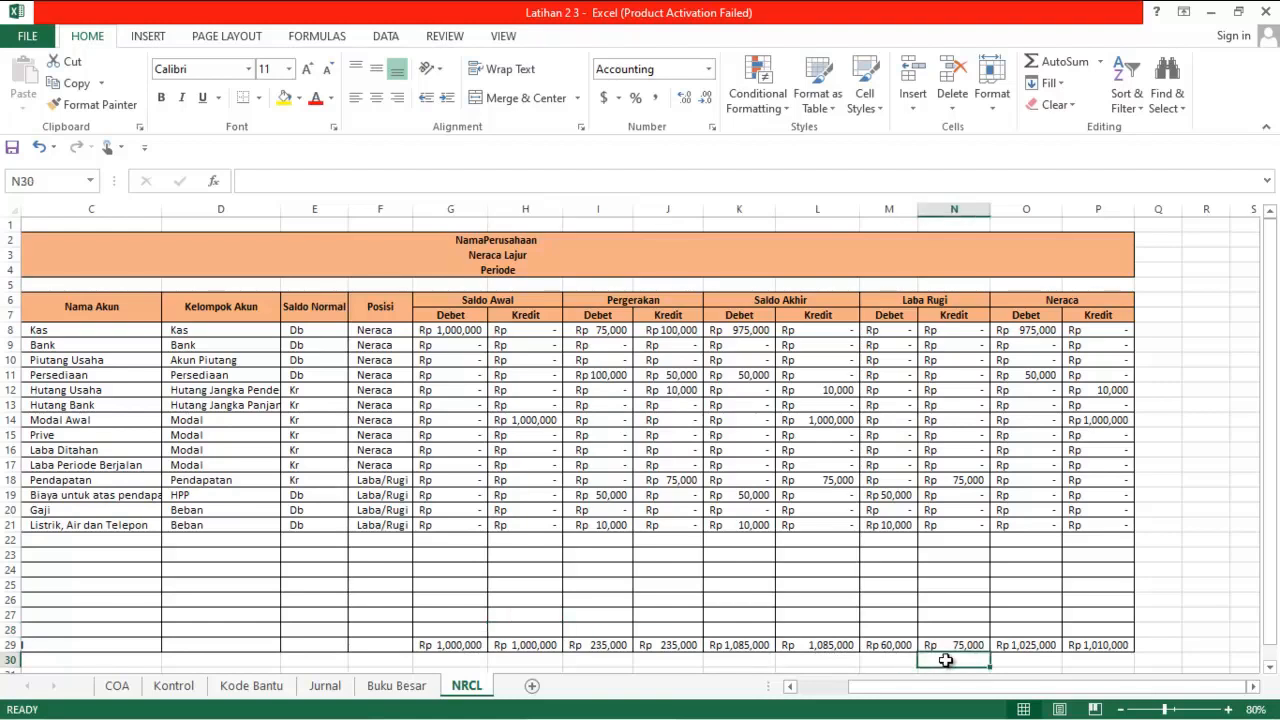
scroll(945, 660, "down", 1)
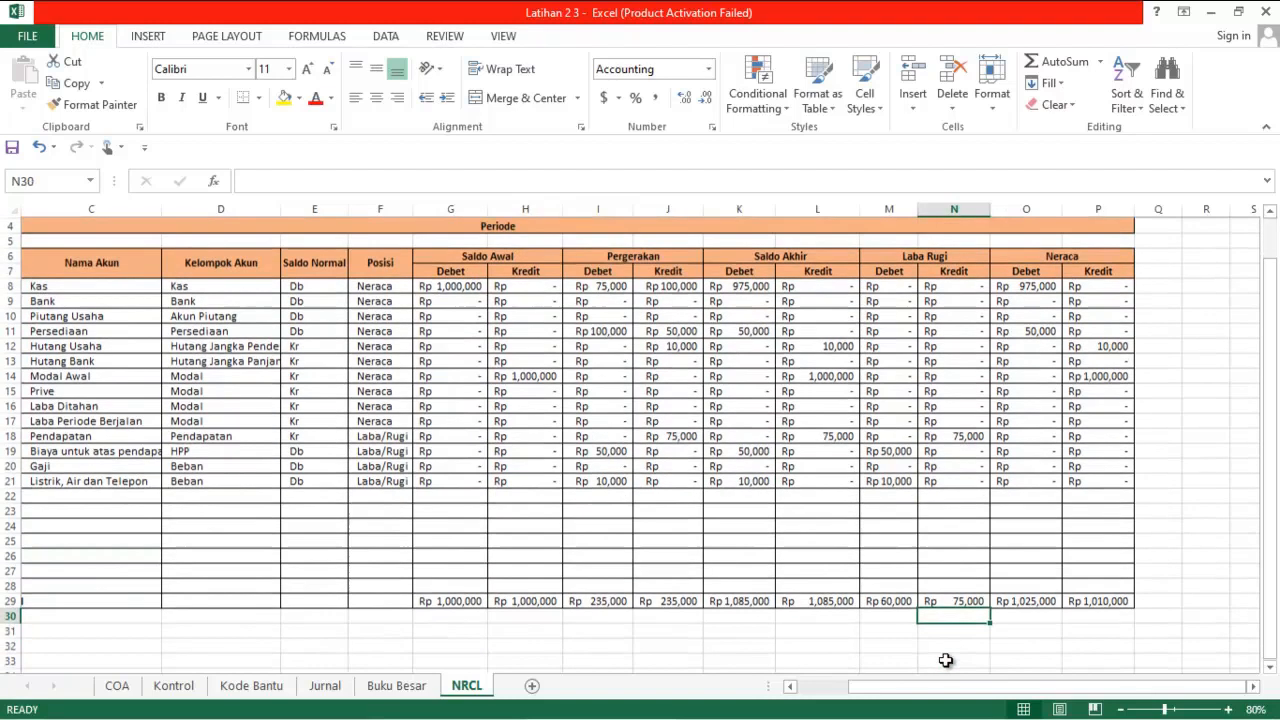
type("=")
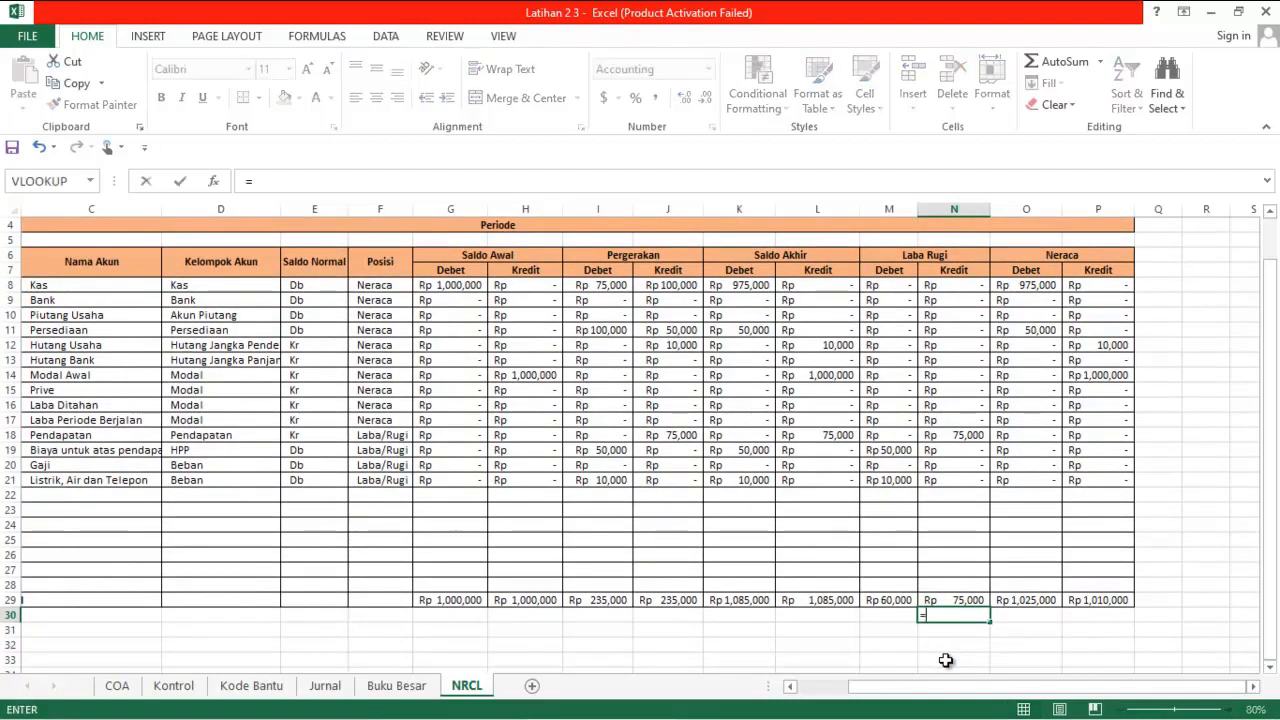
left_click(966, 601)
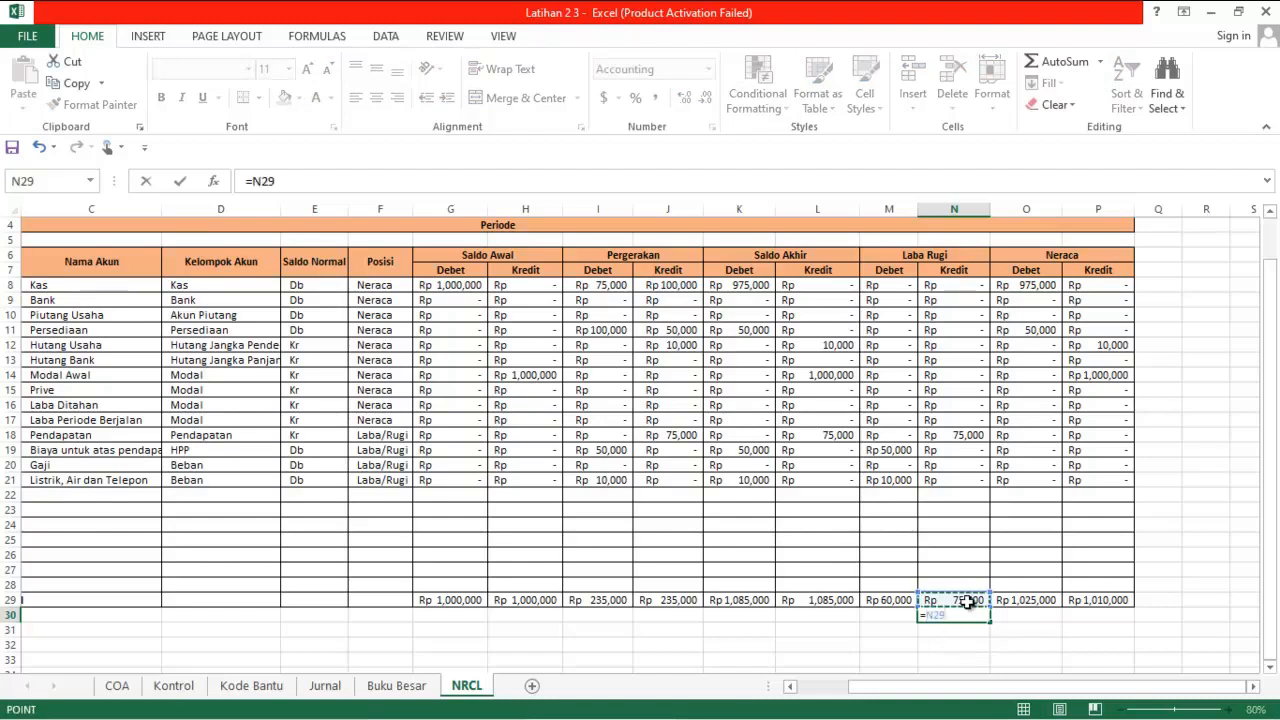
type("_")
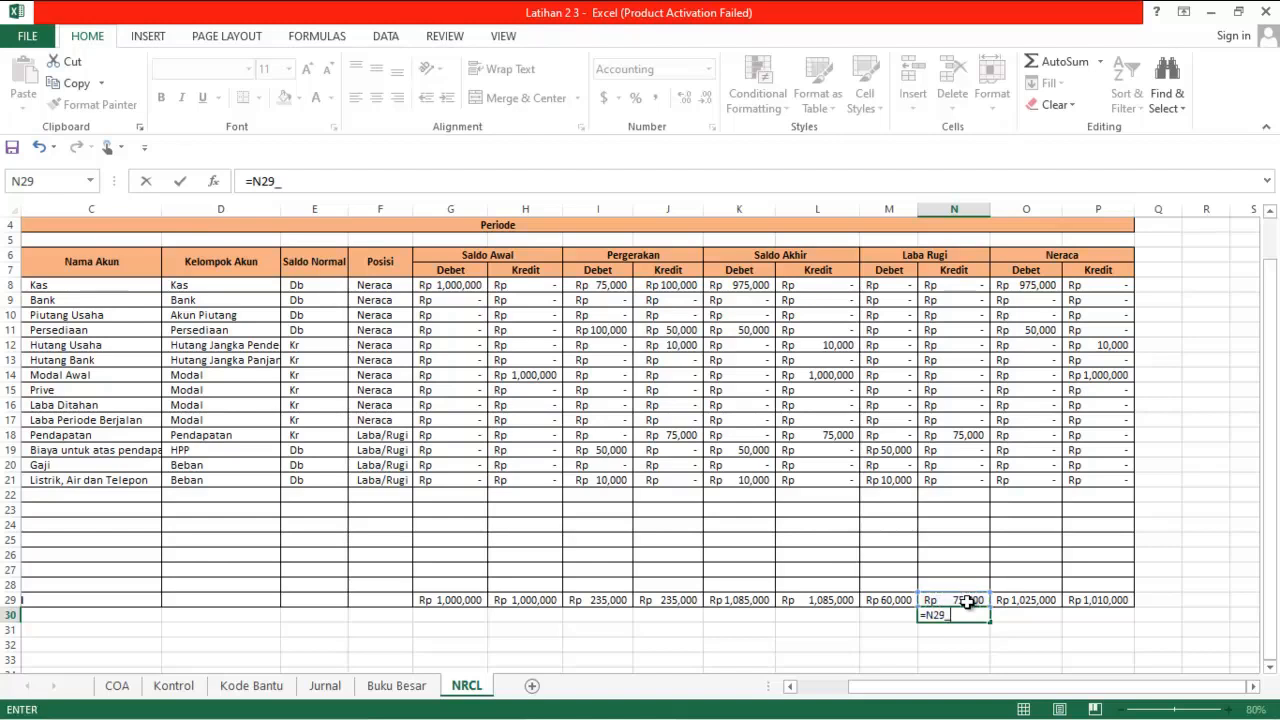
key("BackSpace")
type("-")
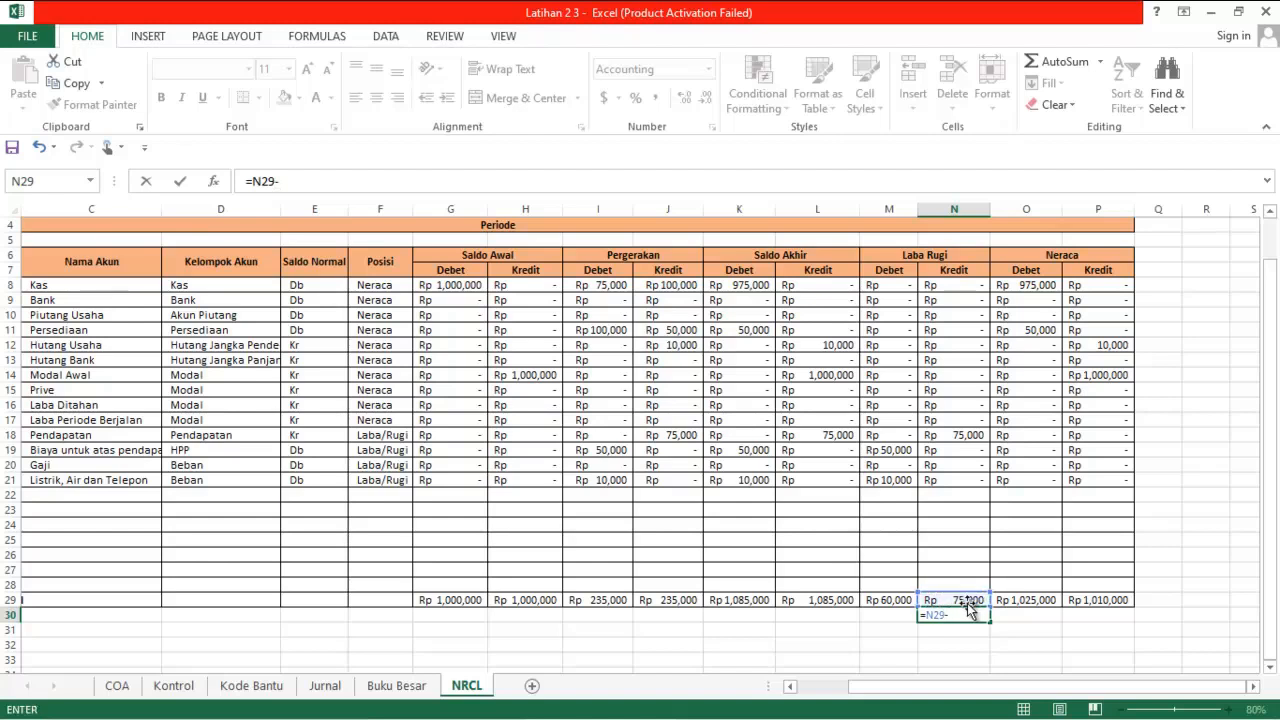
left_click(884, 600)
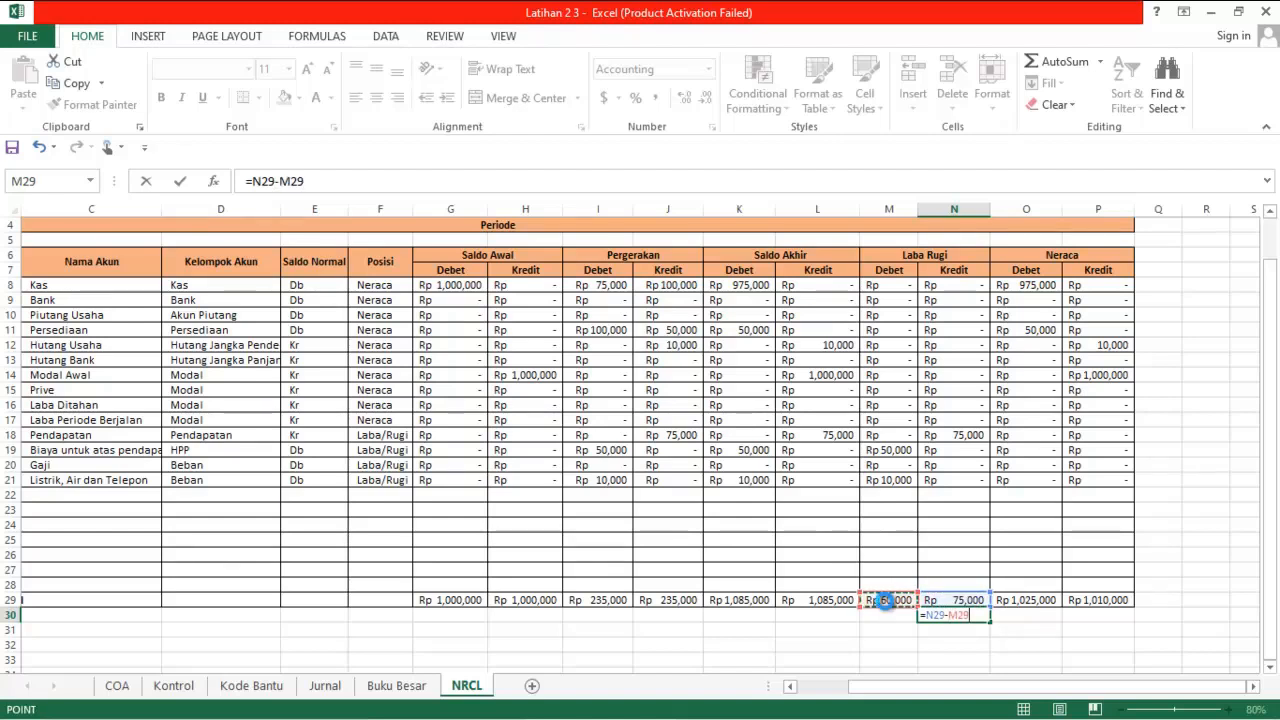
key("ctrl+Return")
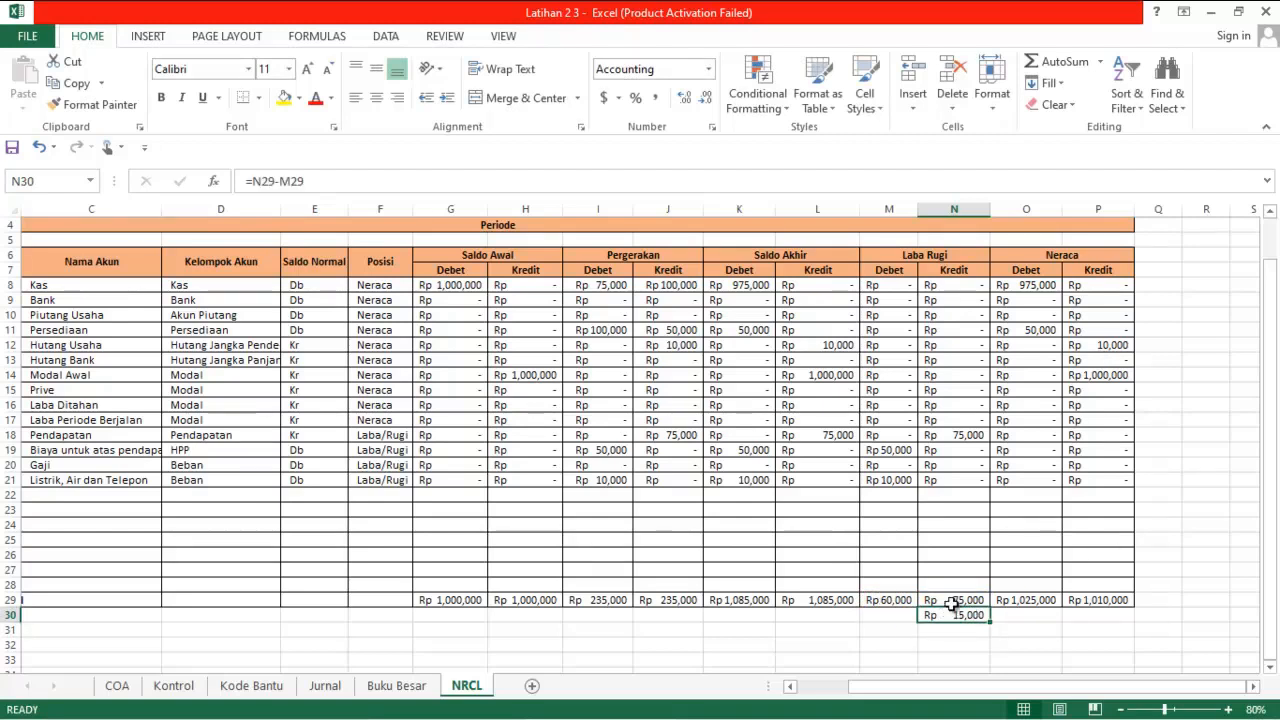
Carry the Laba Rugi difference into the Neraca Kredit column by entering =N30 in P30
left_click(1096, 615)
type("=")
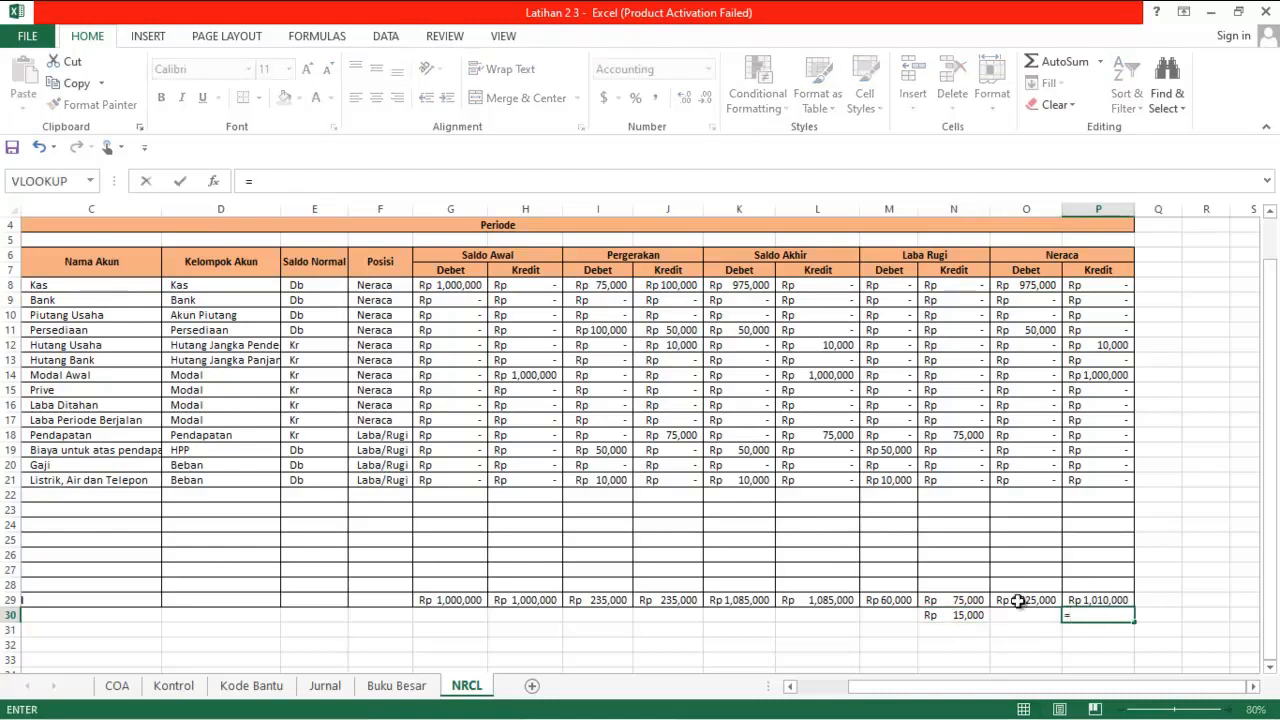
left_click(945, 617)
key("ctrl+Return")
key("Return")
left_click(948, 630)
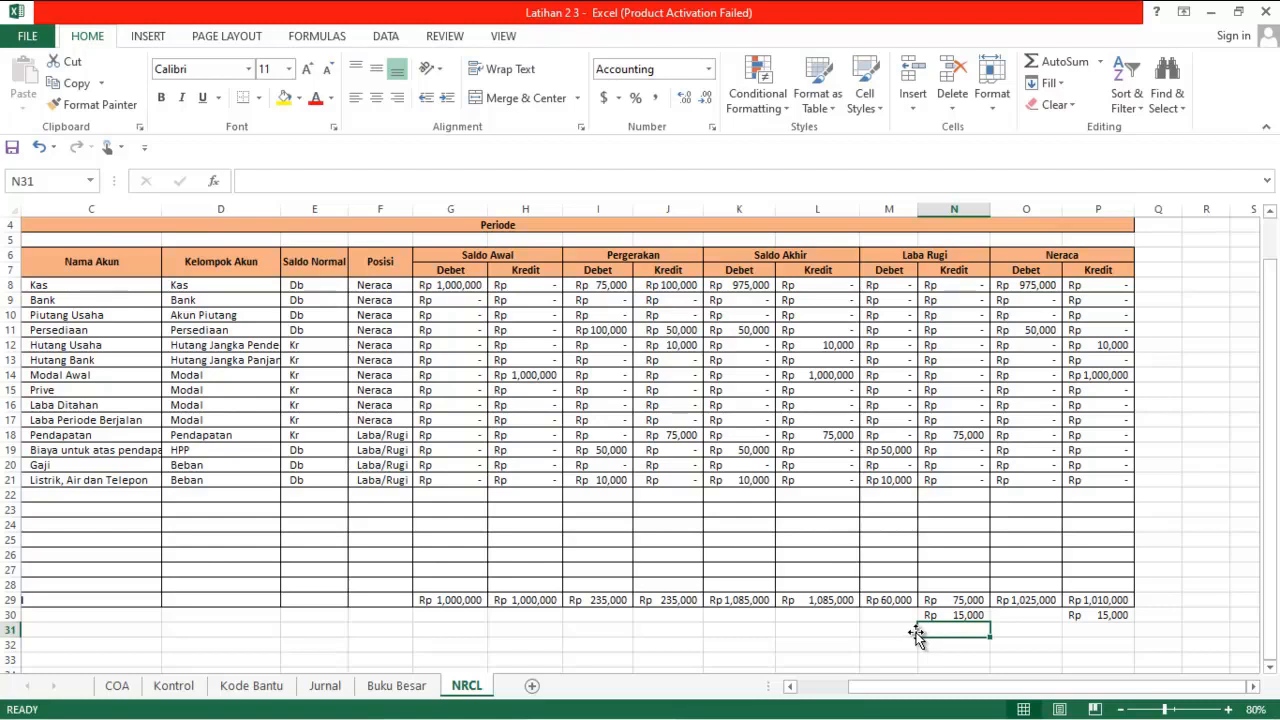
Sum the Neraca Debet total and the row below it in O31 with the formula =SUM(O29:O30)
left_click(1013, 631)
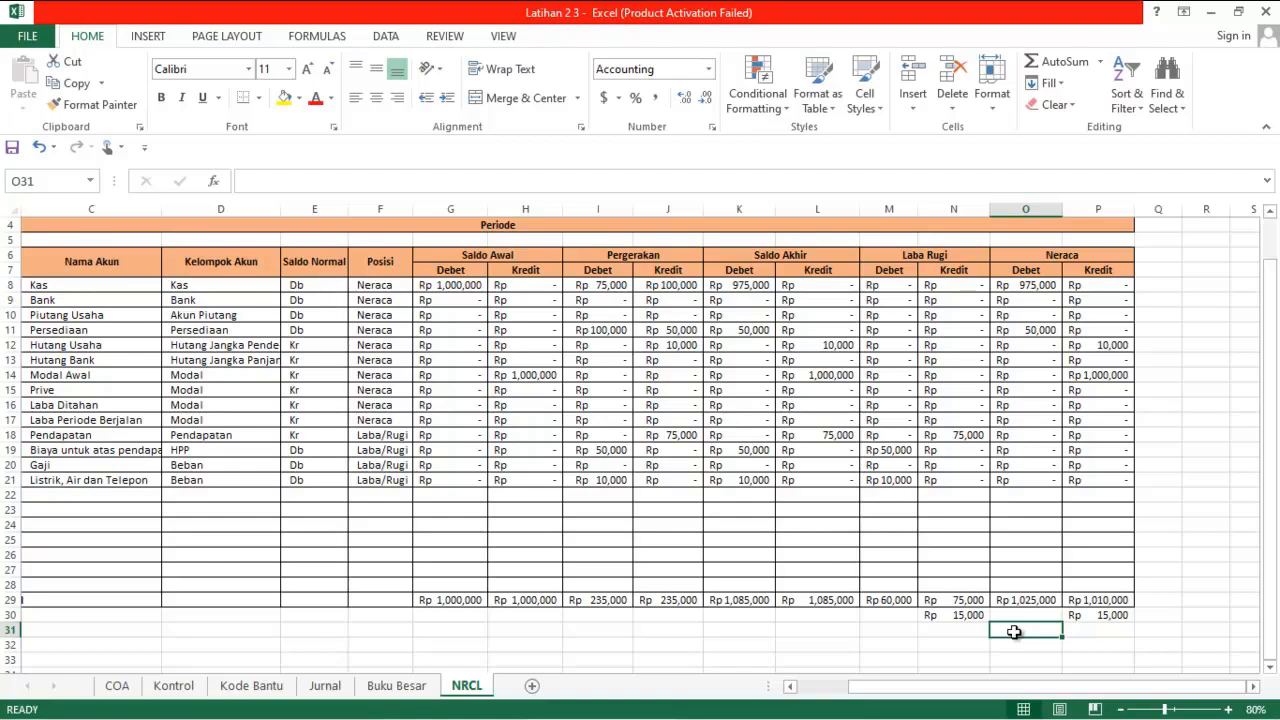
type("=")
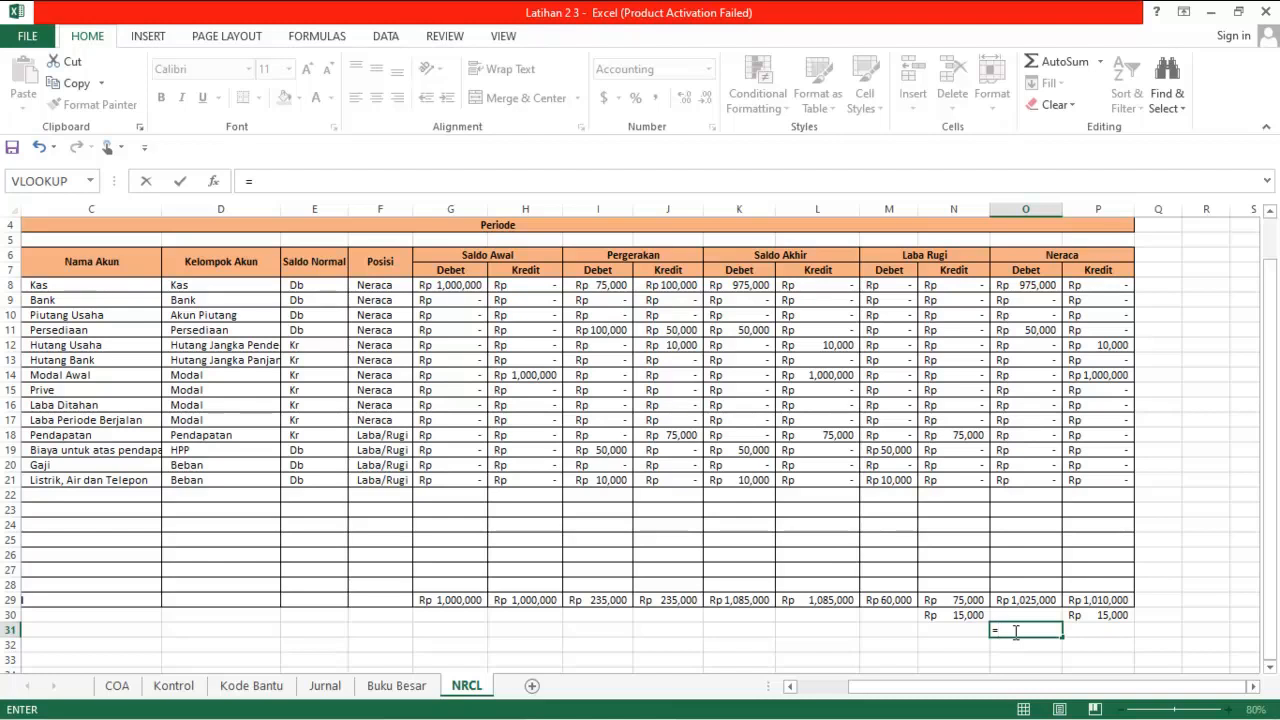
type("sum(")
left_click_drag(1016, 615, 1014, 600)
key("Return")
Copy the O31 sum formula to P31 to get the final Neraca Kredit total
left_click(1014, 631)
key("ctrl+c")
key("Right")
key("ctrl+v")
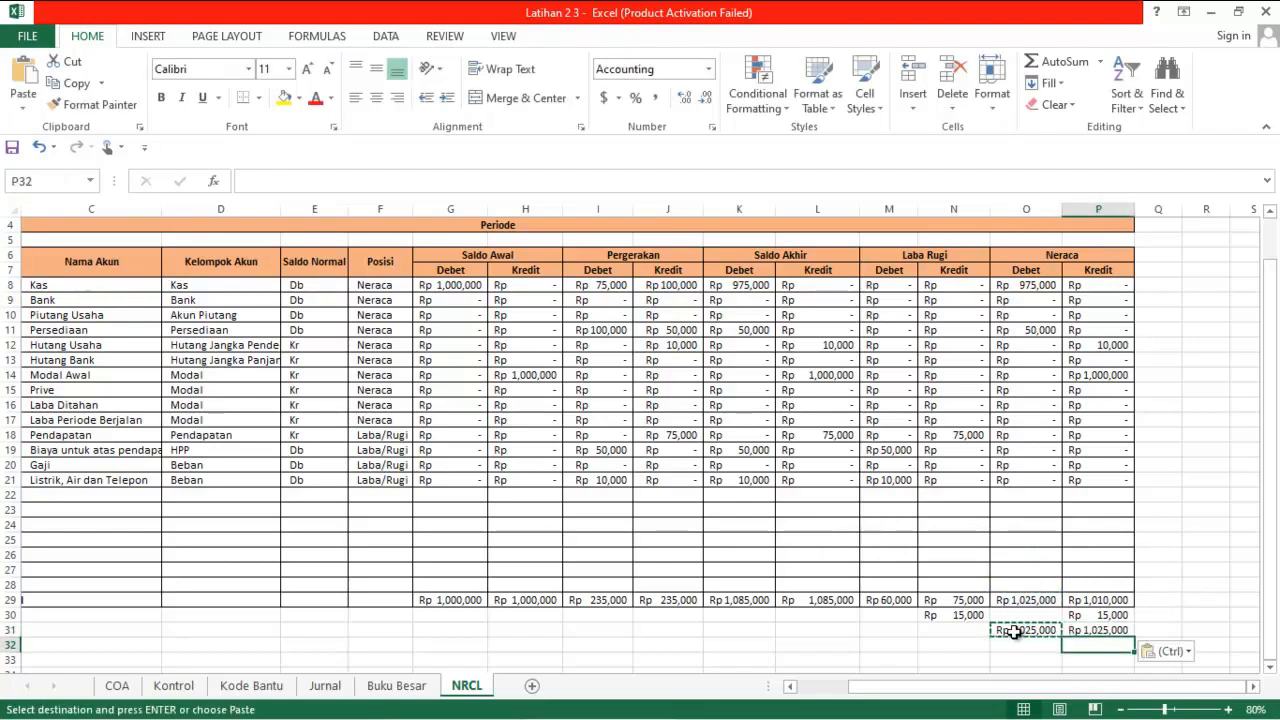
left_click(1146, 628)
key("Escape")
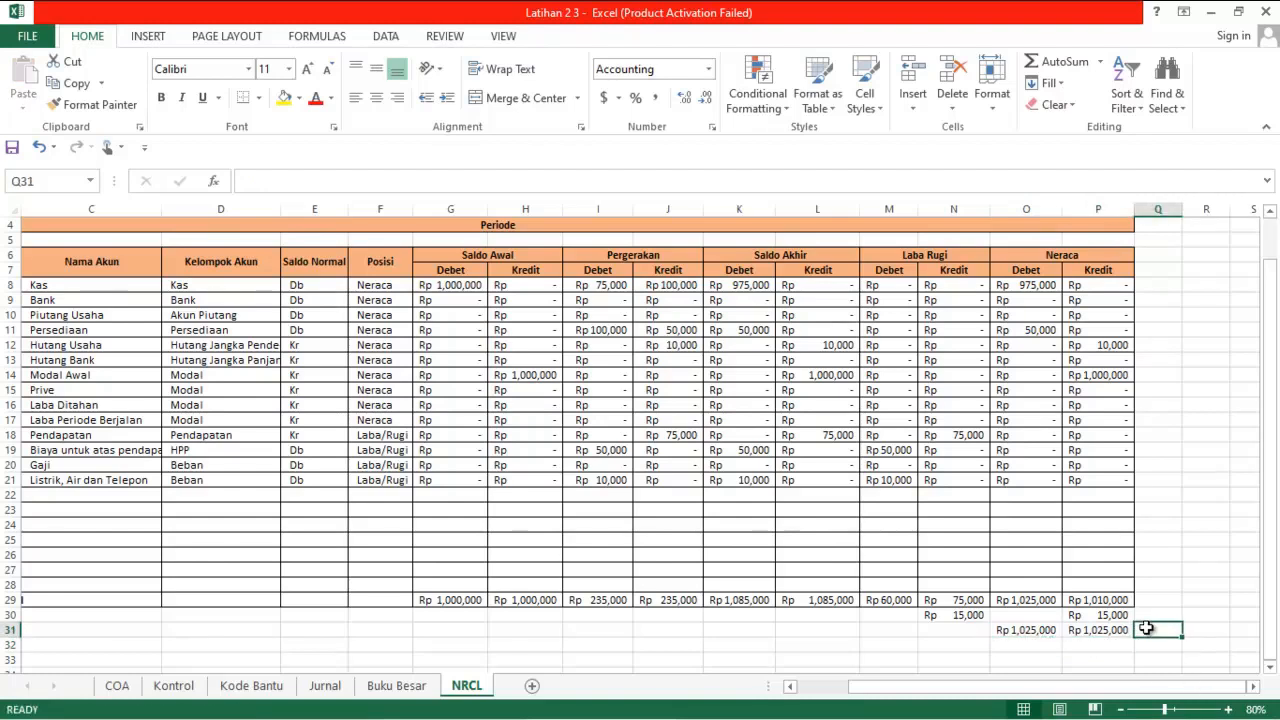
Compare the Laba Rugi difference in N30 with P30, and check whether the Neraca totals in O31 and P31 balance
left_click(955, 614)
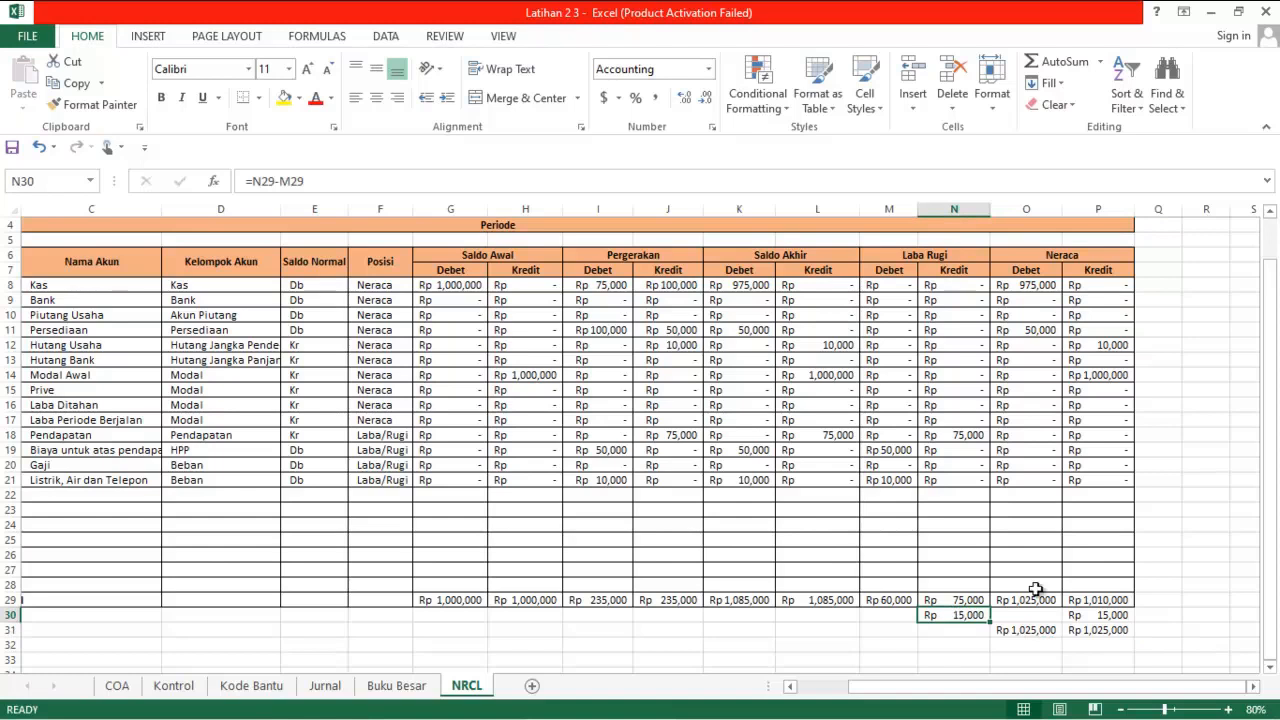
left_click(1076, 610)
left_click(962, 612)
left_click(1114, 617)
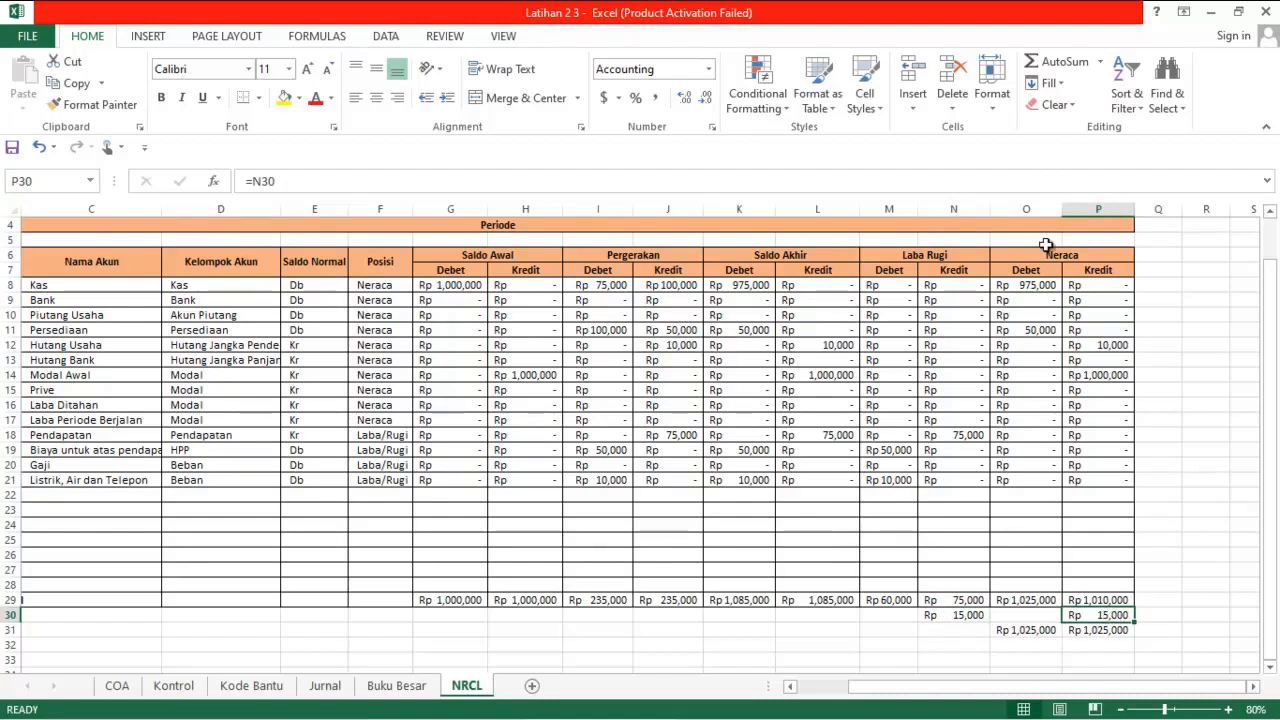
left_click(1034, 630)
left_click(1097, 631)
left_click(1026, 630)
left_click(1101, 631)
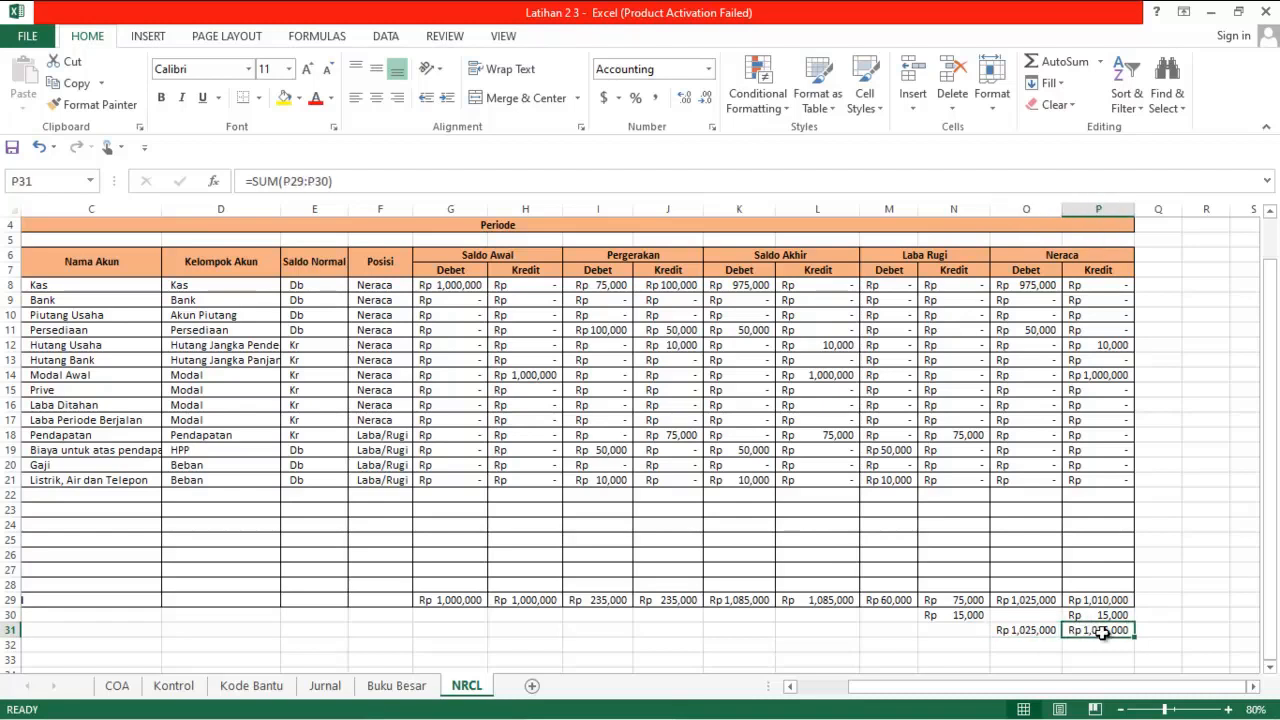
left_click(893, 616)
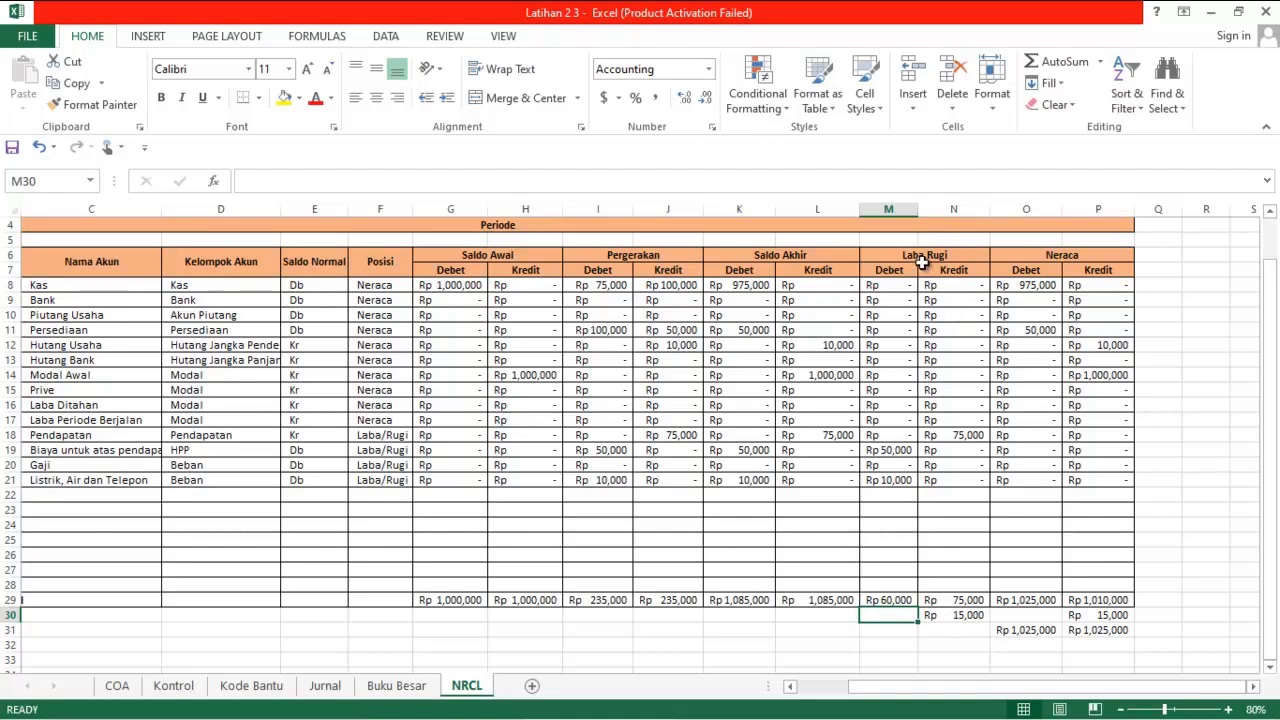
left_click(927, 627)
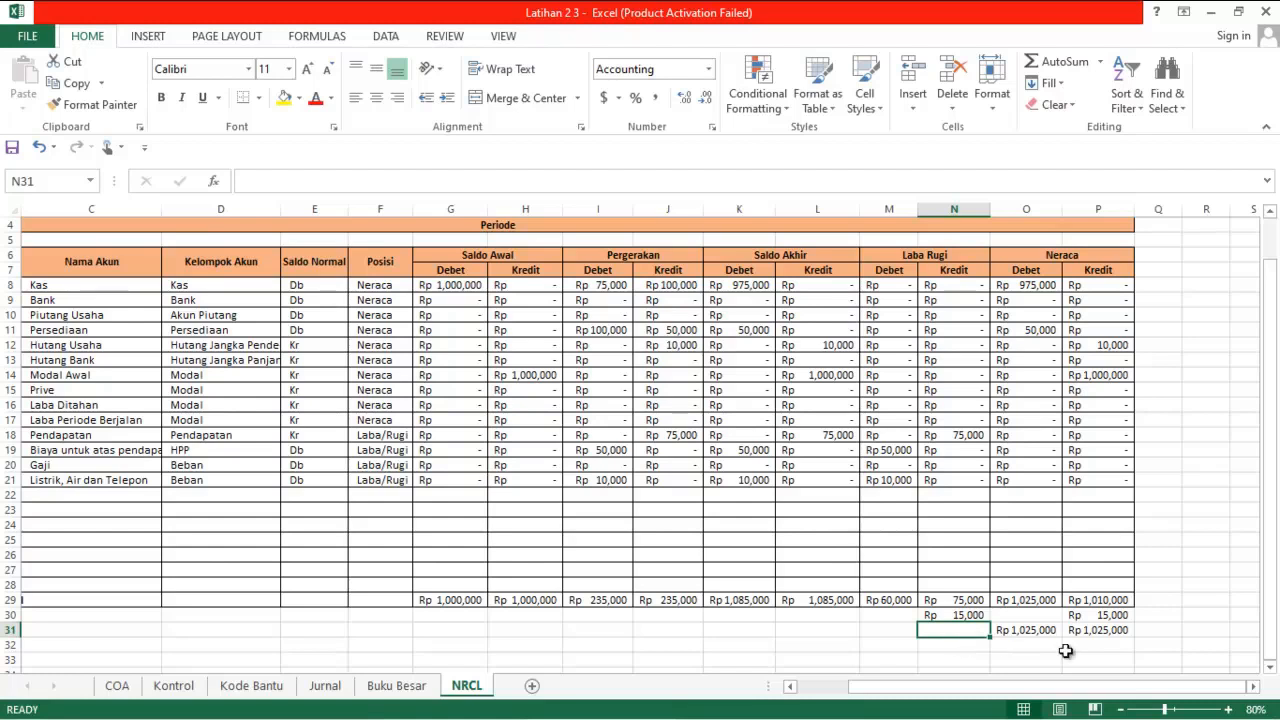
left_click(1042, 630)
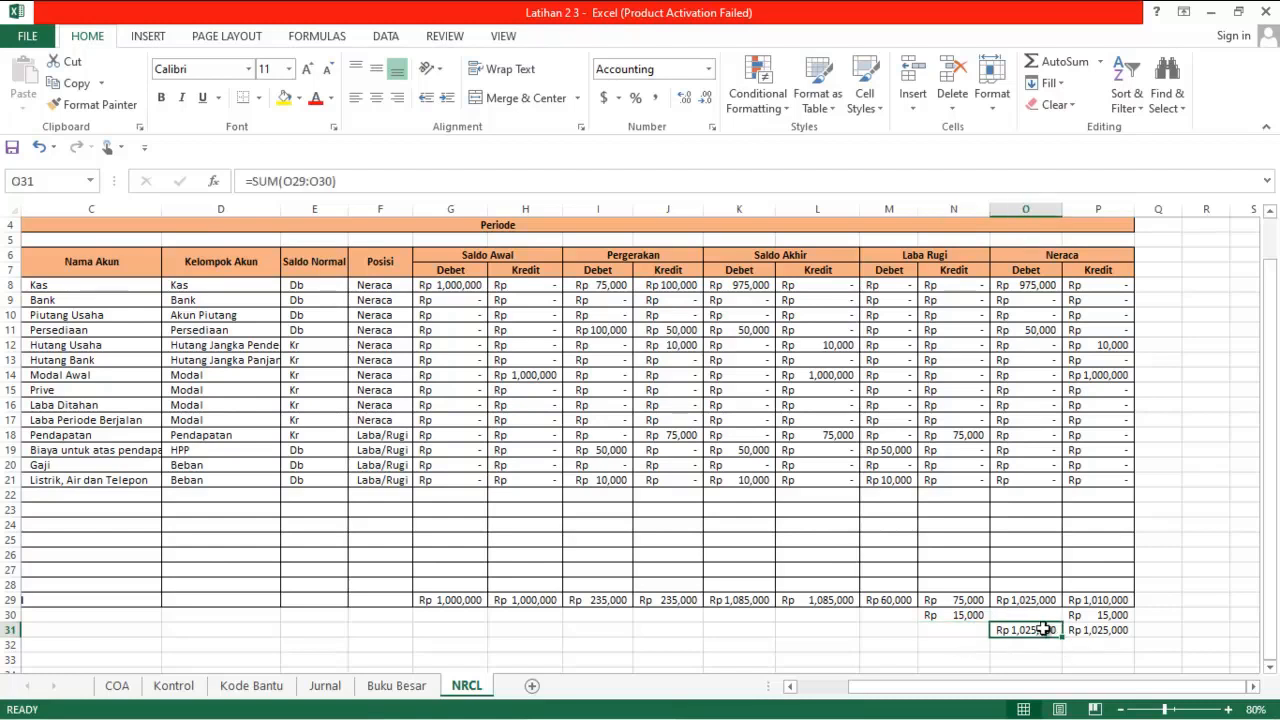
left_click(1096, 630)
left_click(1042, 635)
Label the result in L30 as profit or loss with the formula =IF(N30>0,"LABA","RUGI")
left_click(838, 615)
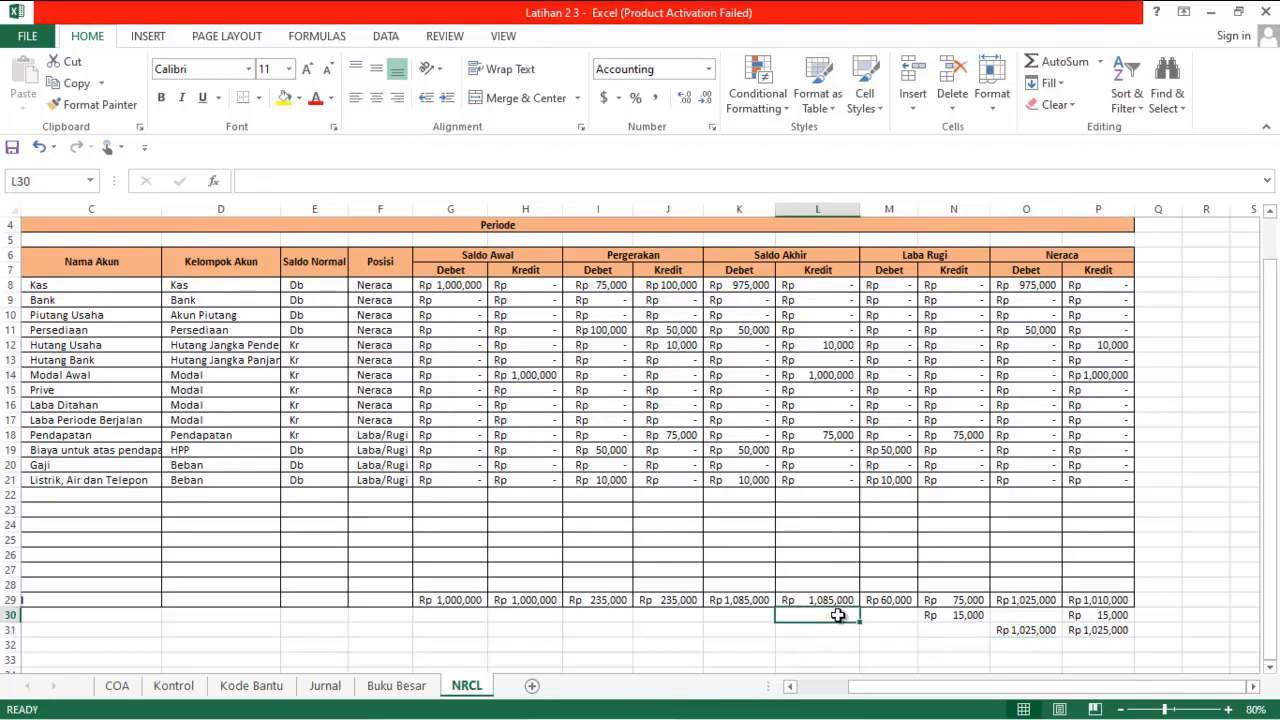
left_click(735, 701)
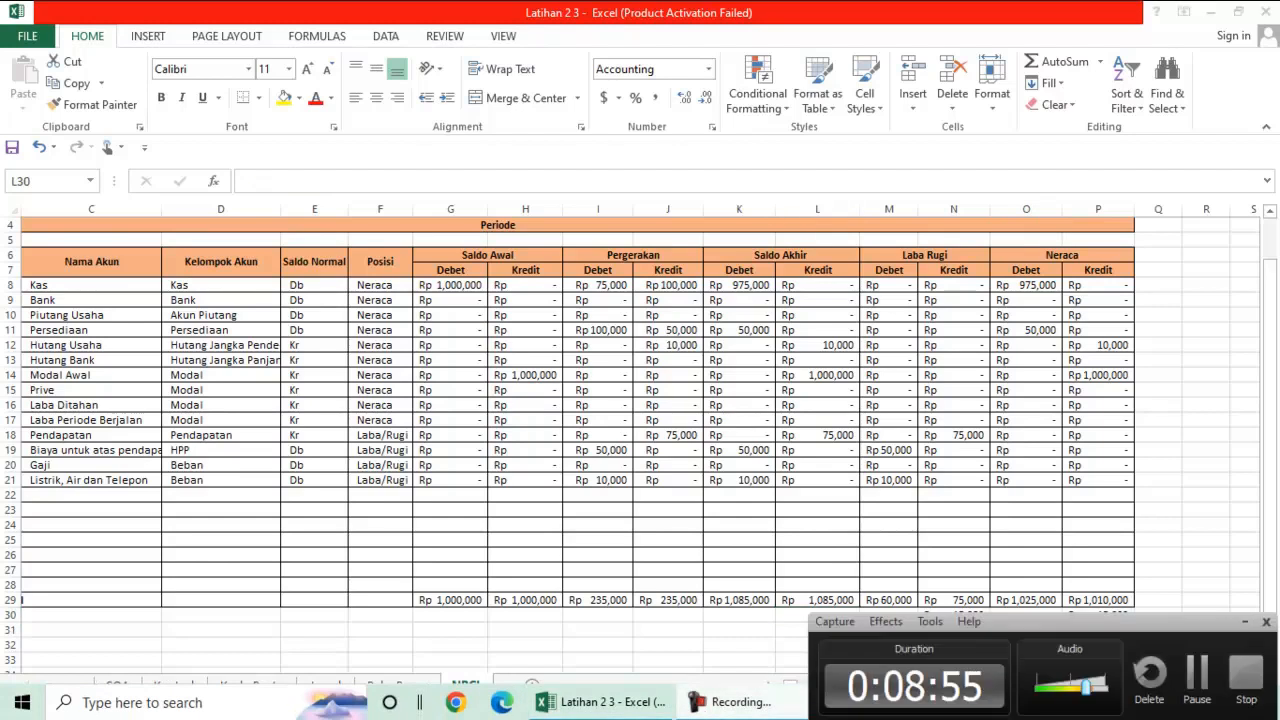
left_click(1200, 681)
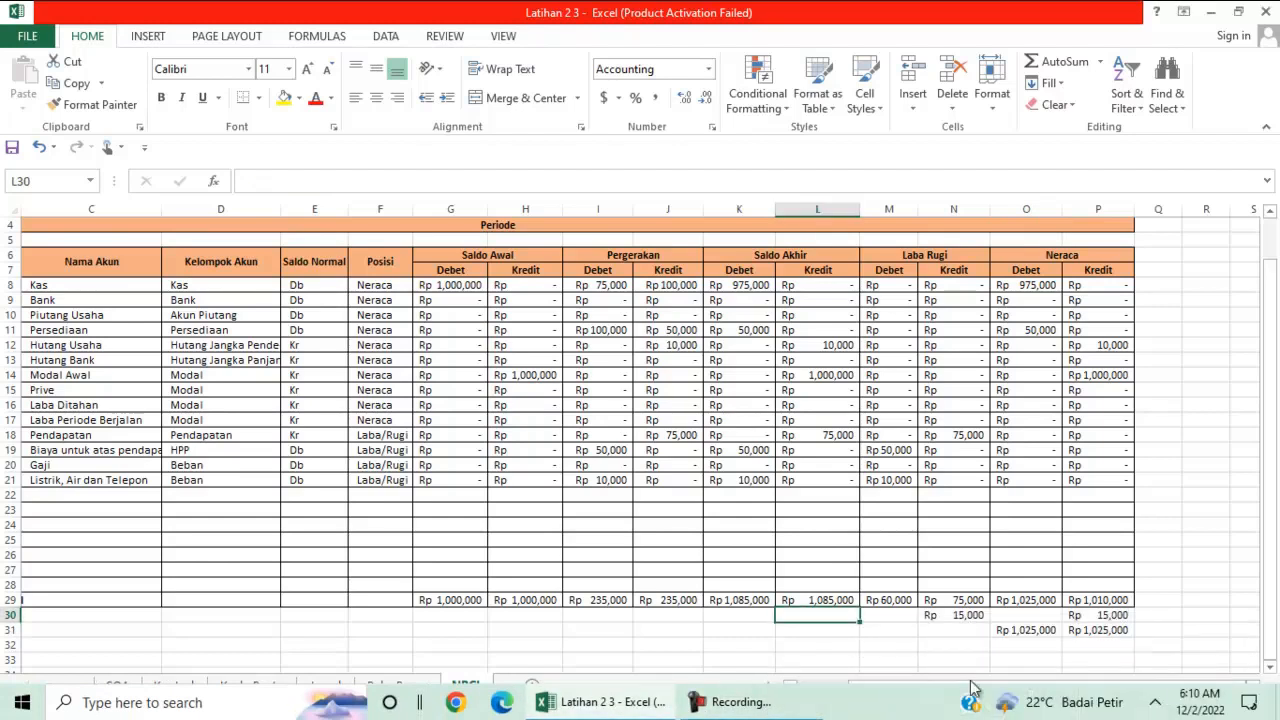
type("=")
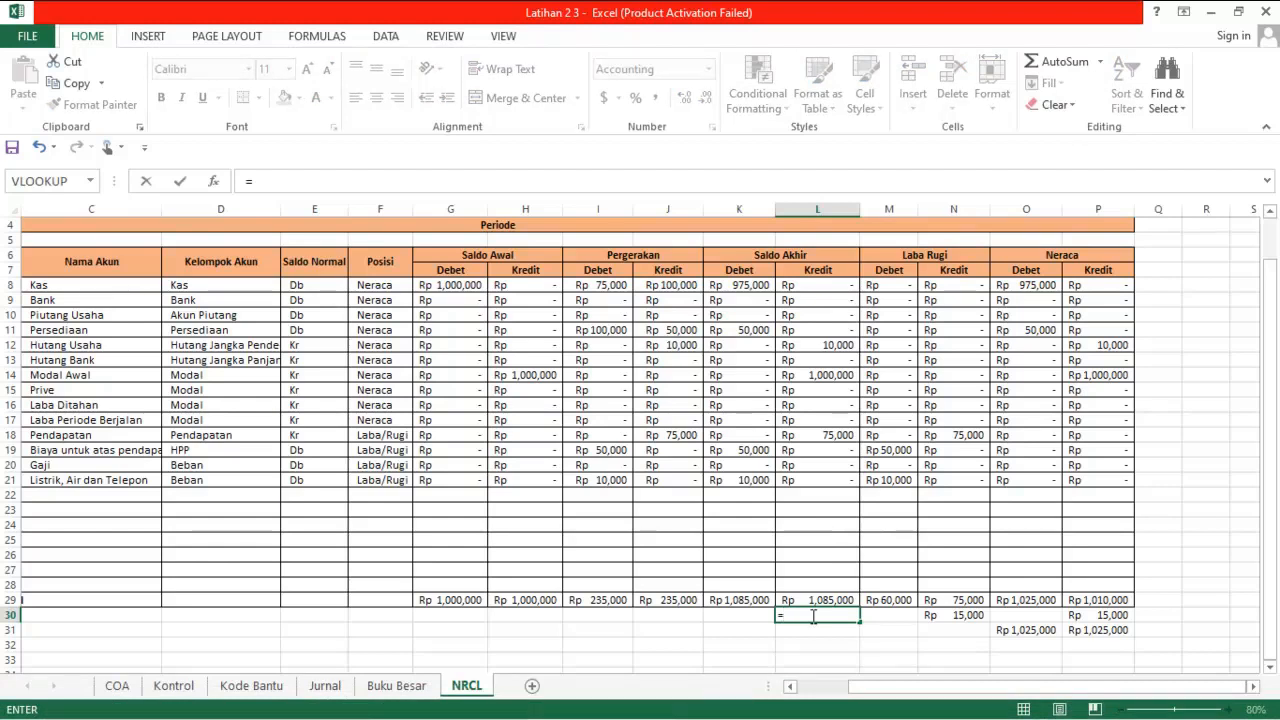
type("if")
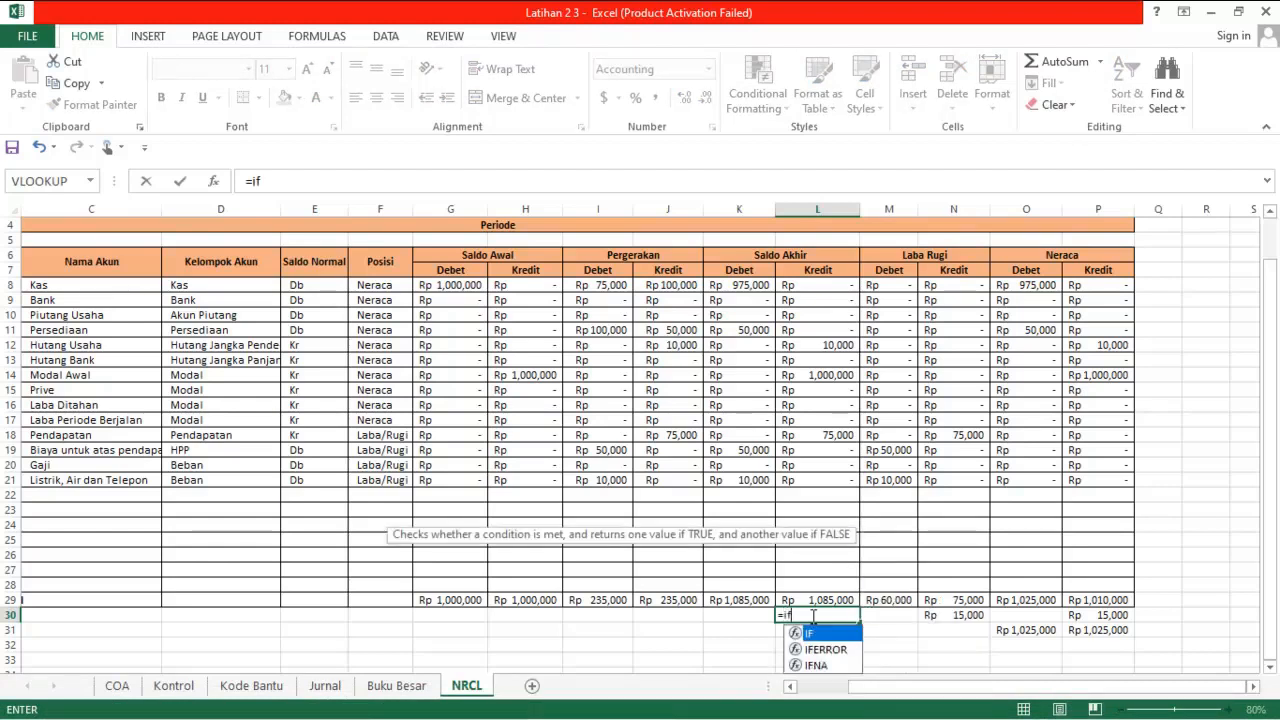
type("(")
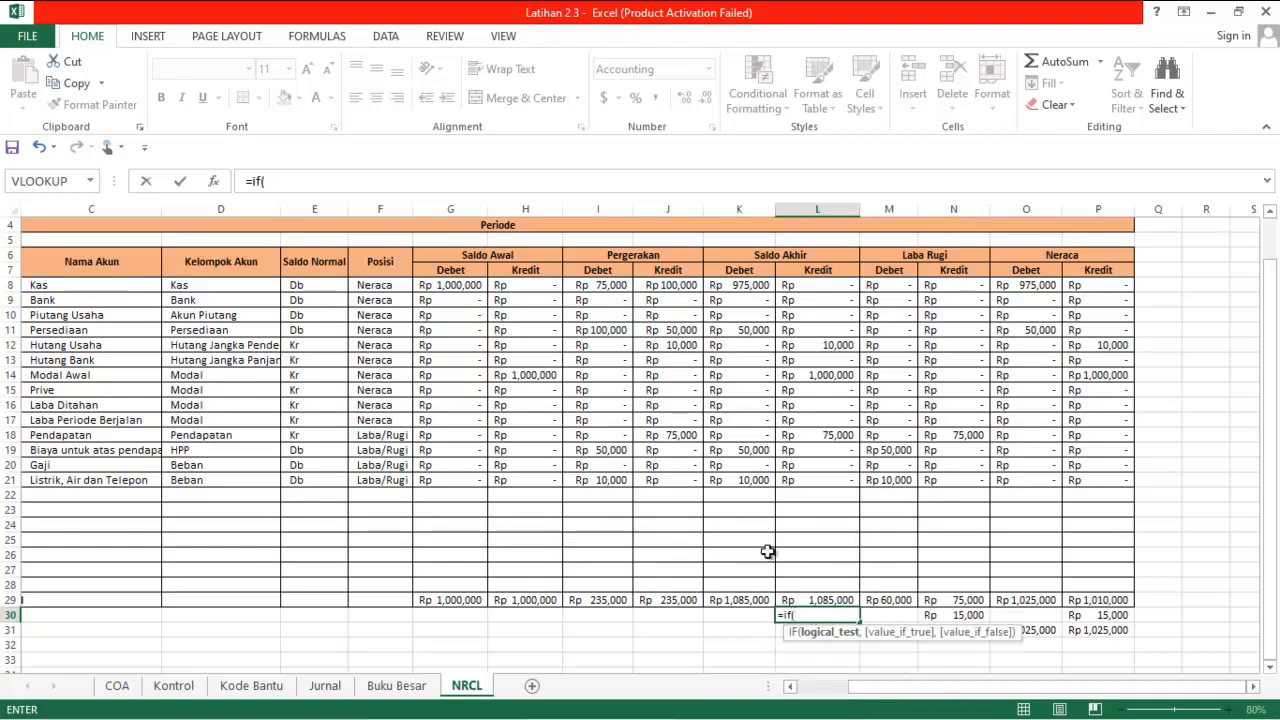
left_click(943, 614)
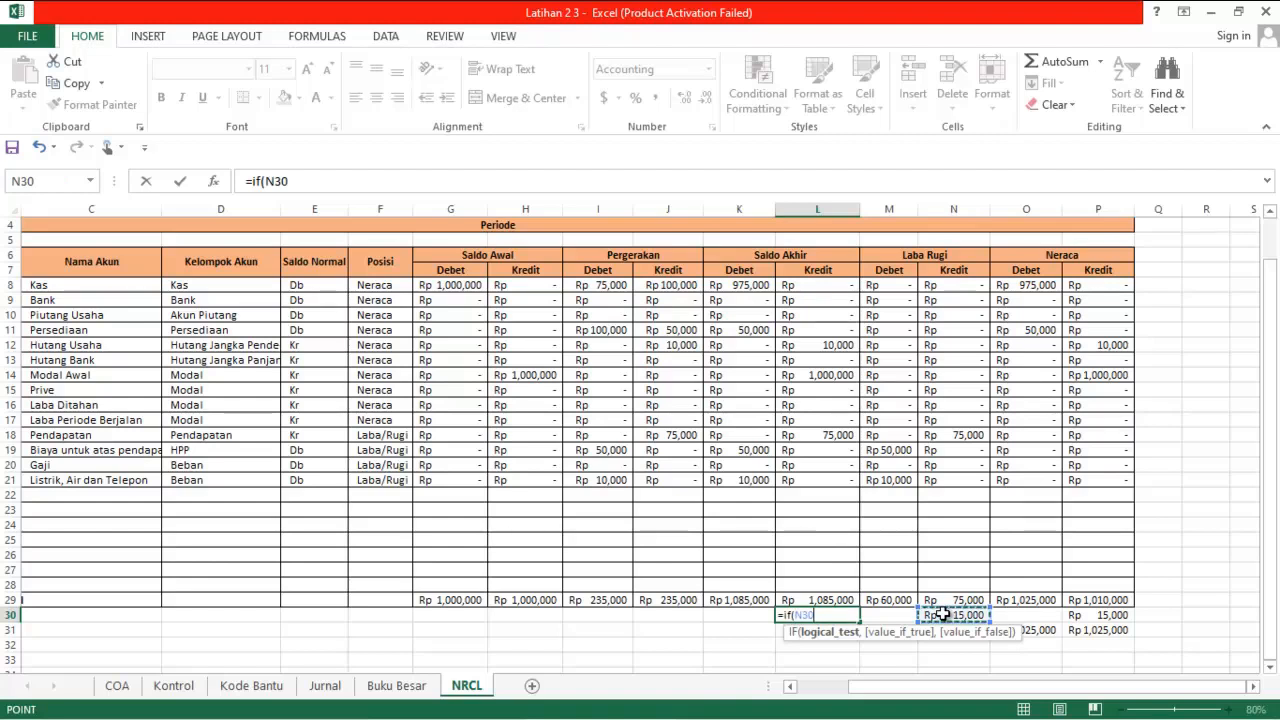
type(">0")
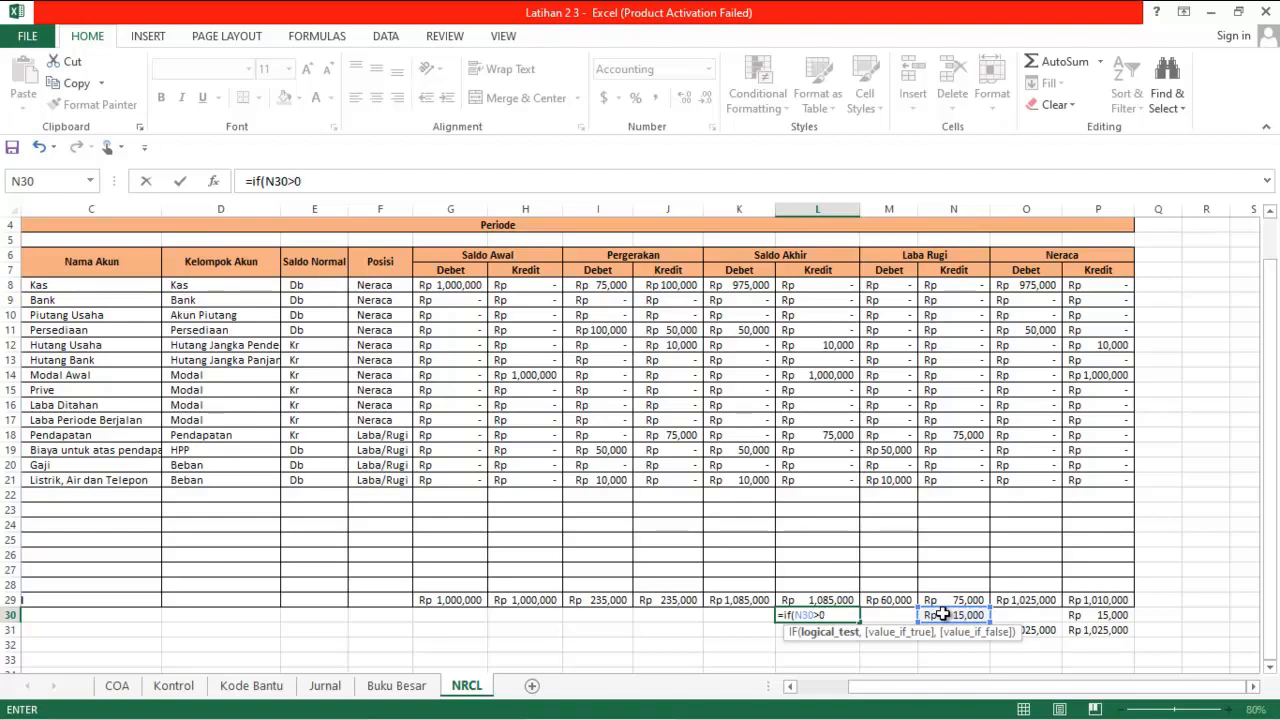
type(",")
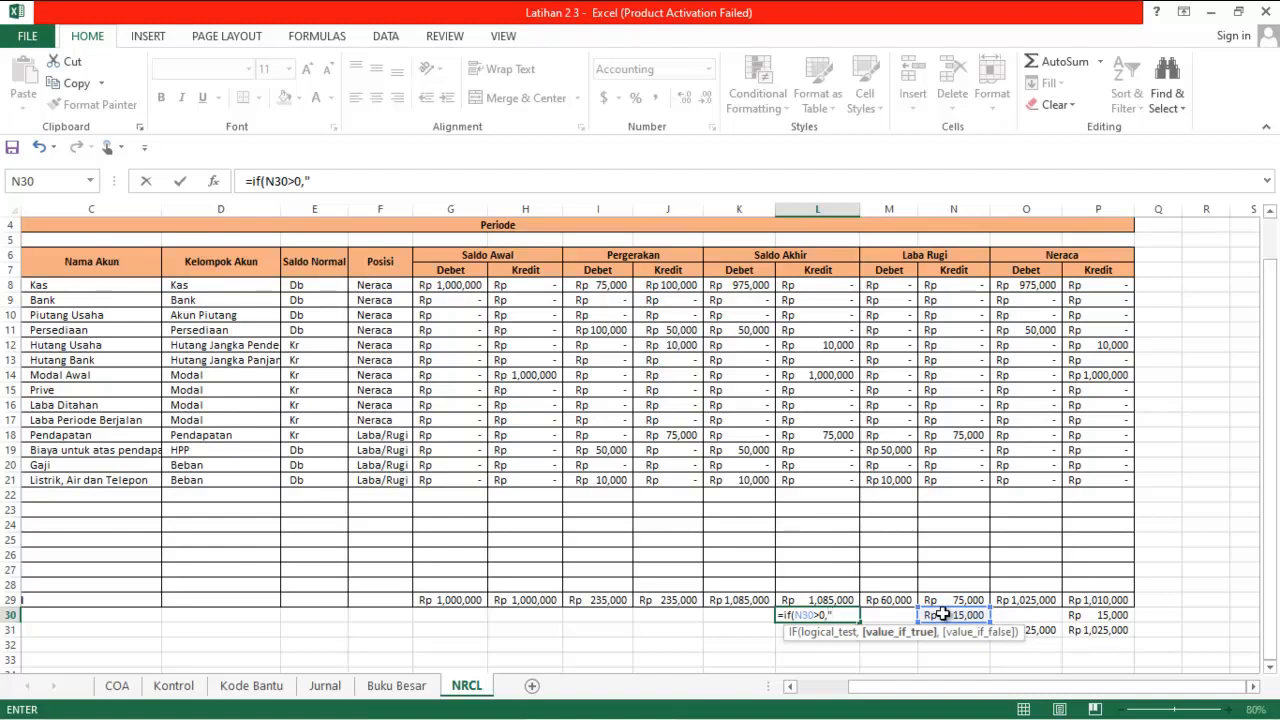
type("\"LABA\",")
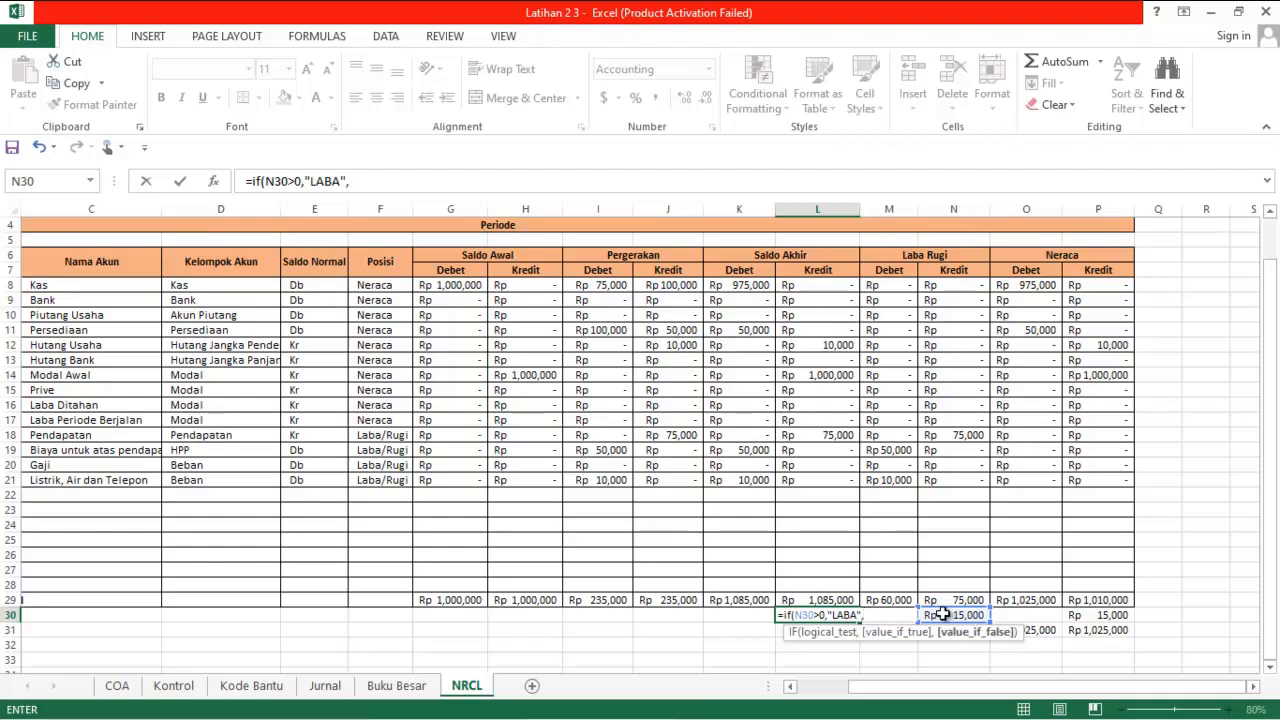
type("\"RUGI")
key("Return")
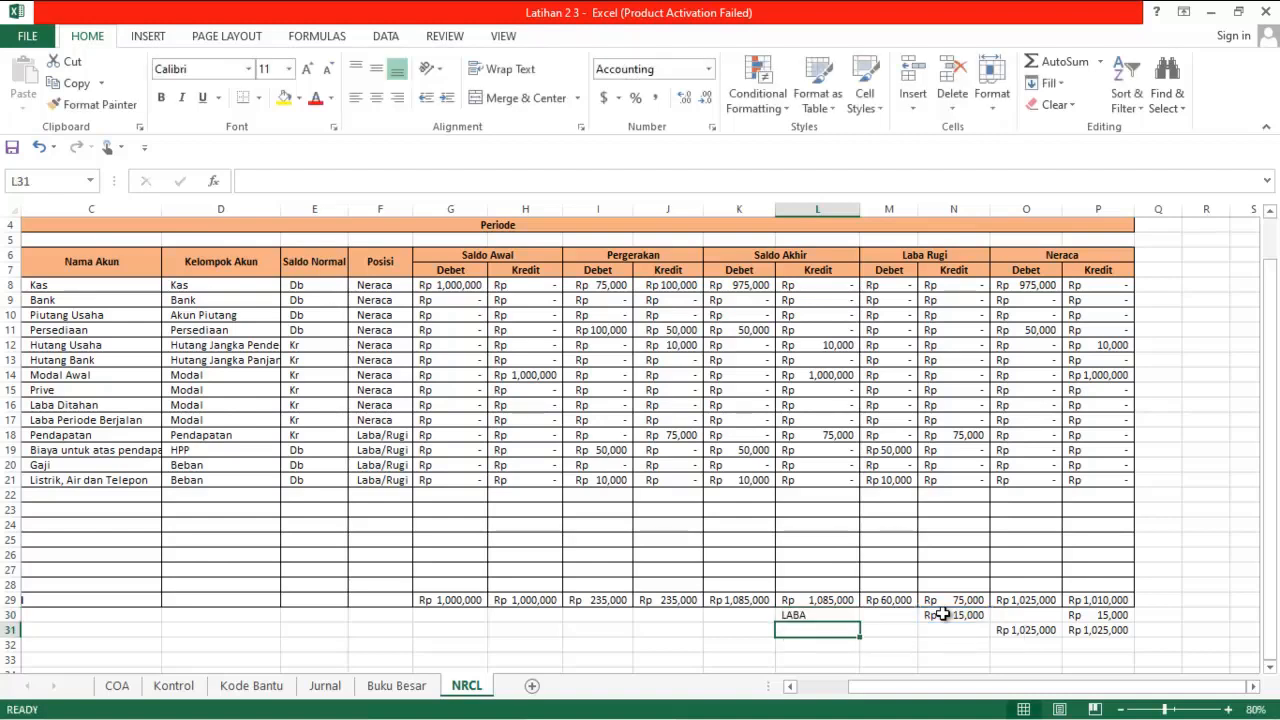
left_click(849, 614)
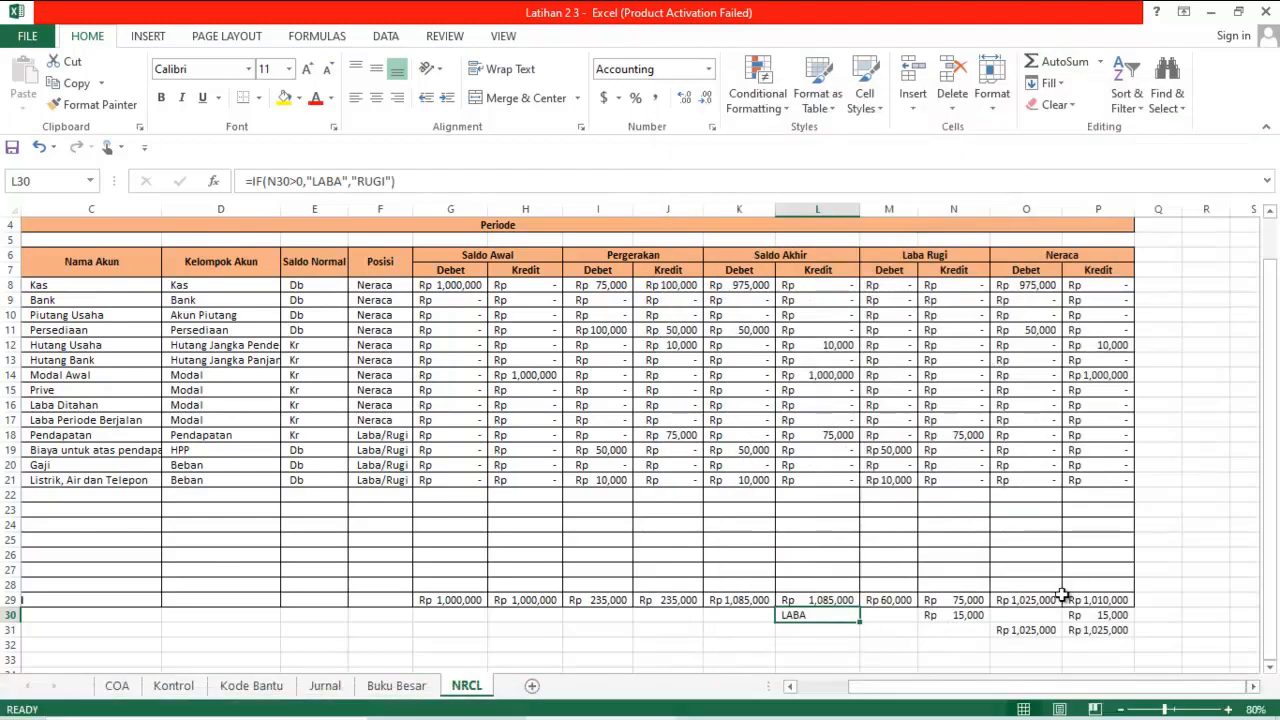
left_click(930, 632)
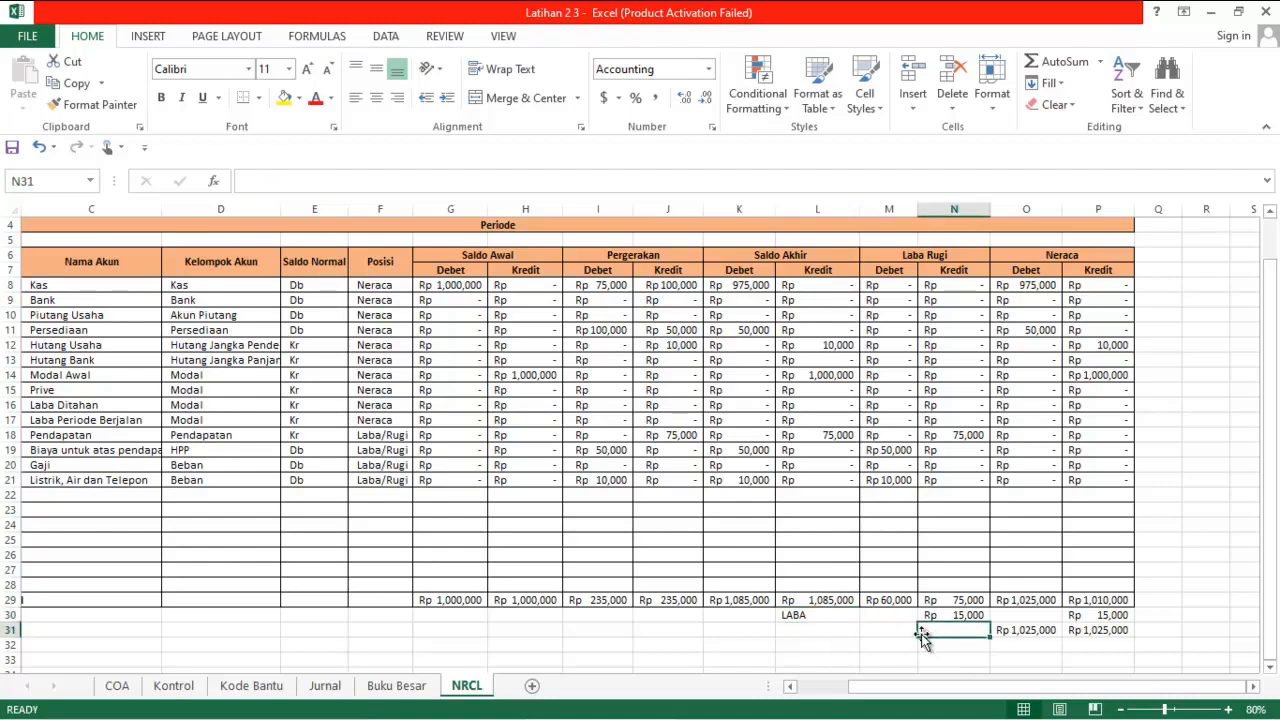
left_click(894, 630)
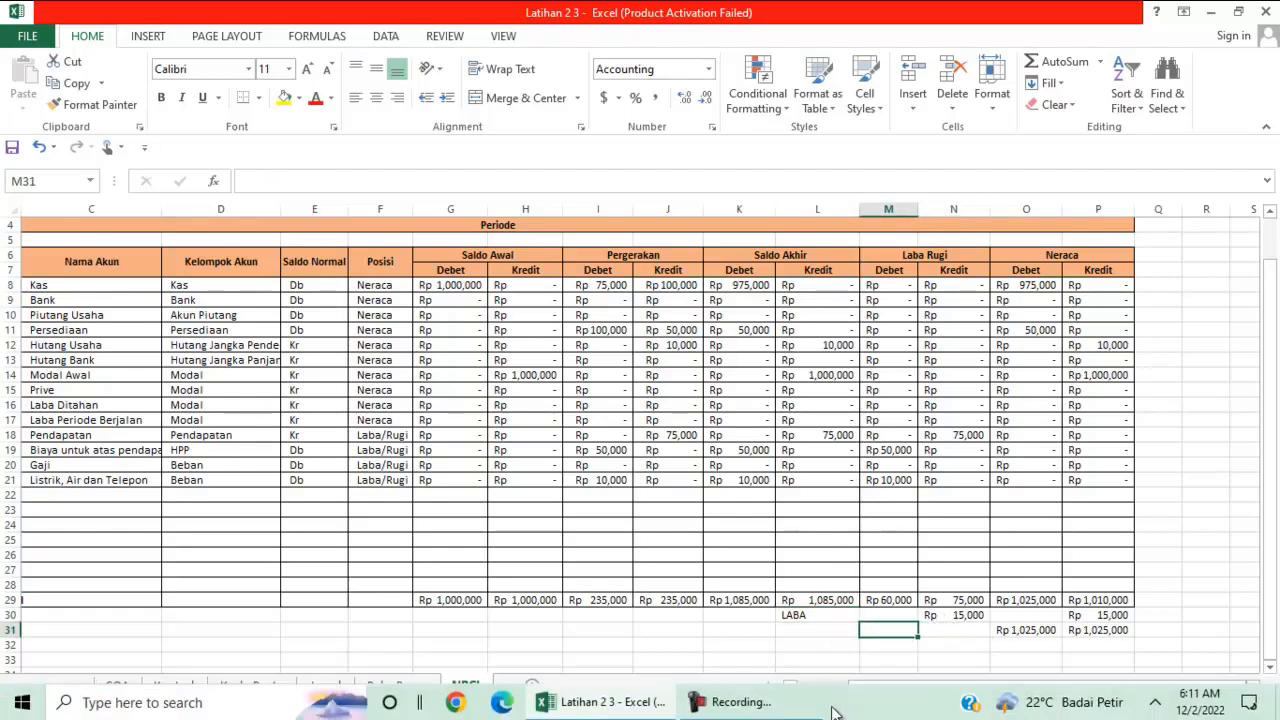
left_click(762, 705)
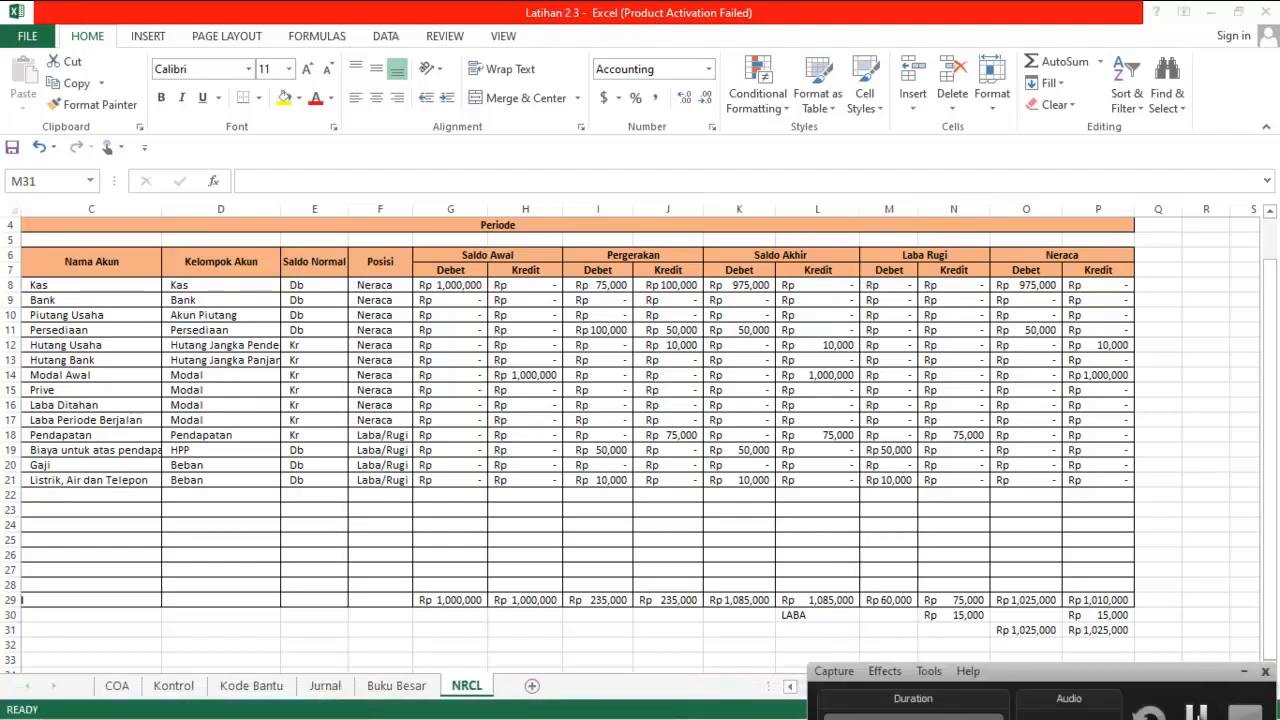
Add a balance check for the Neraca totals in N31 with the formula =IF(O31=P31,"BALANCE","NOT BALANCE")
left_click(889, 630)
left_click(945, 632)
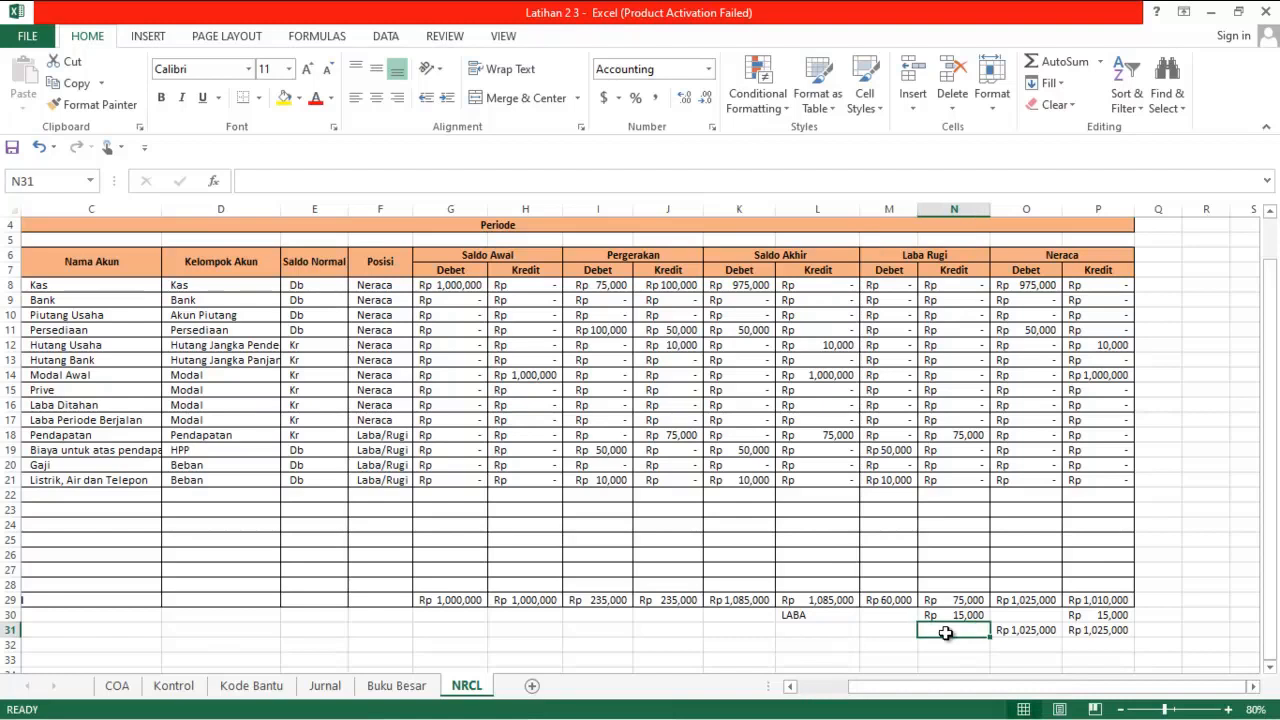
type("=")
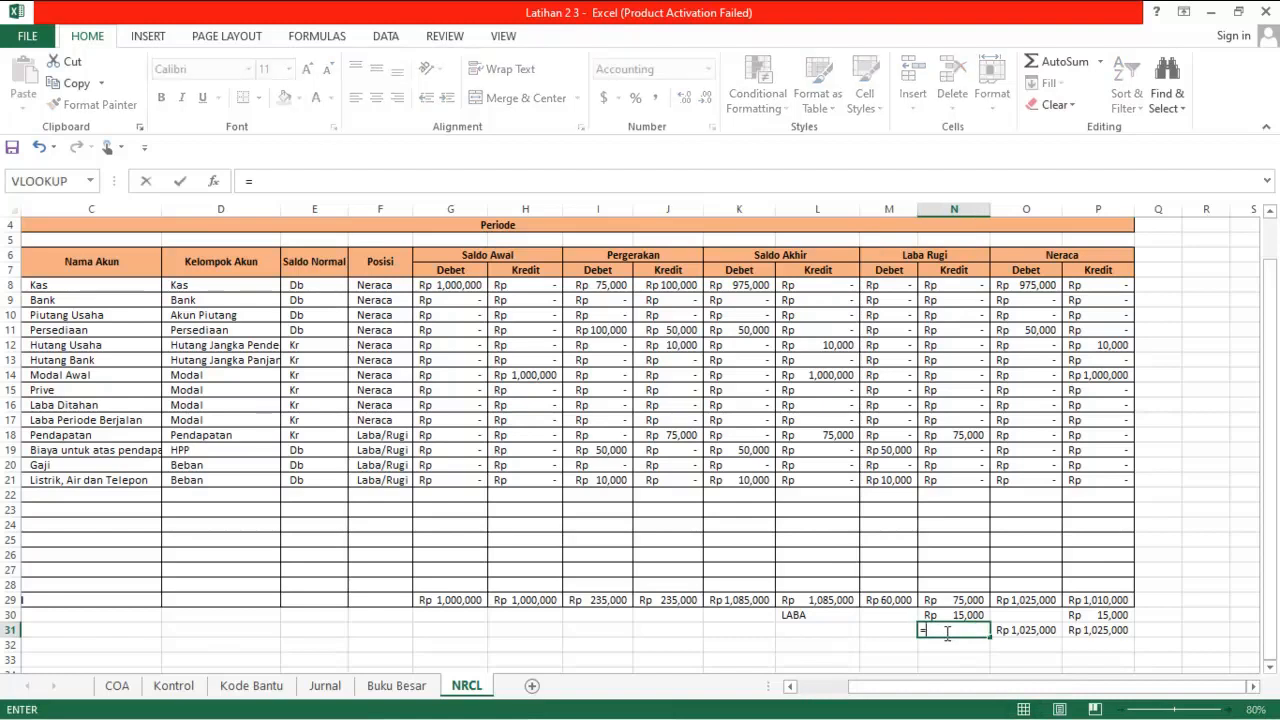
type("if")
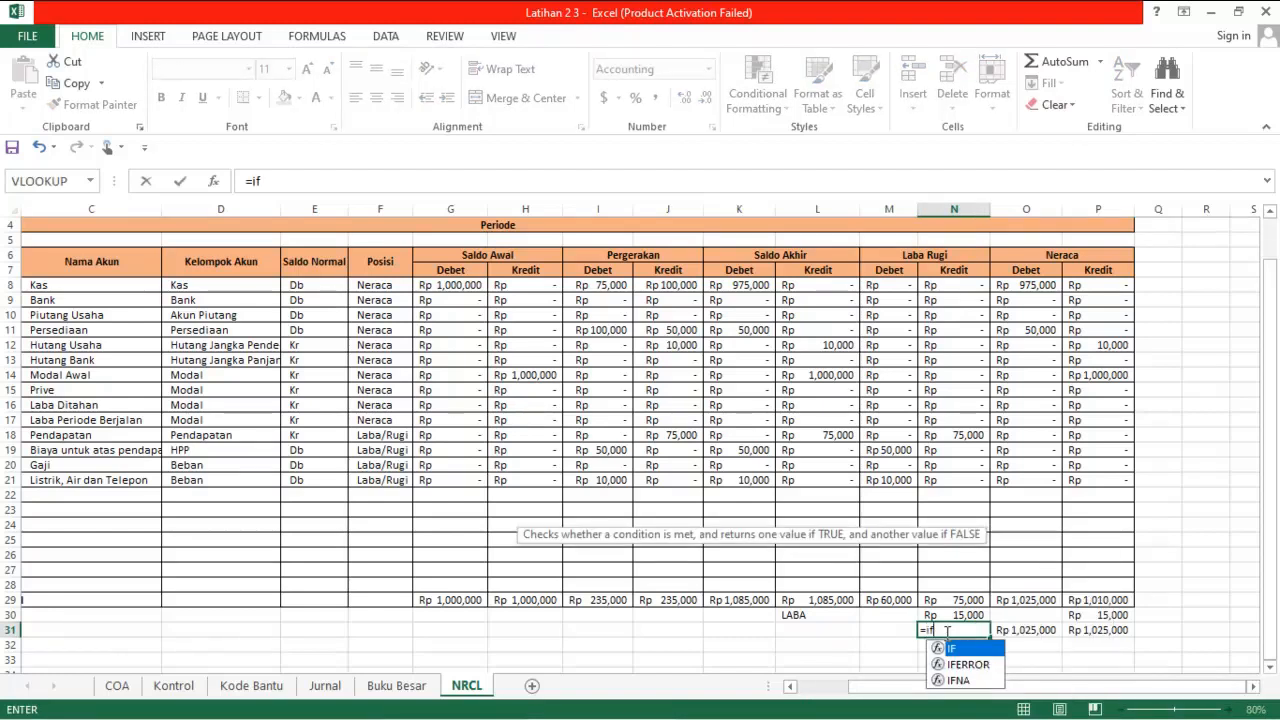
type("(")
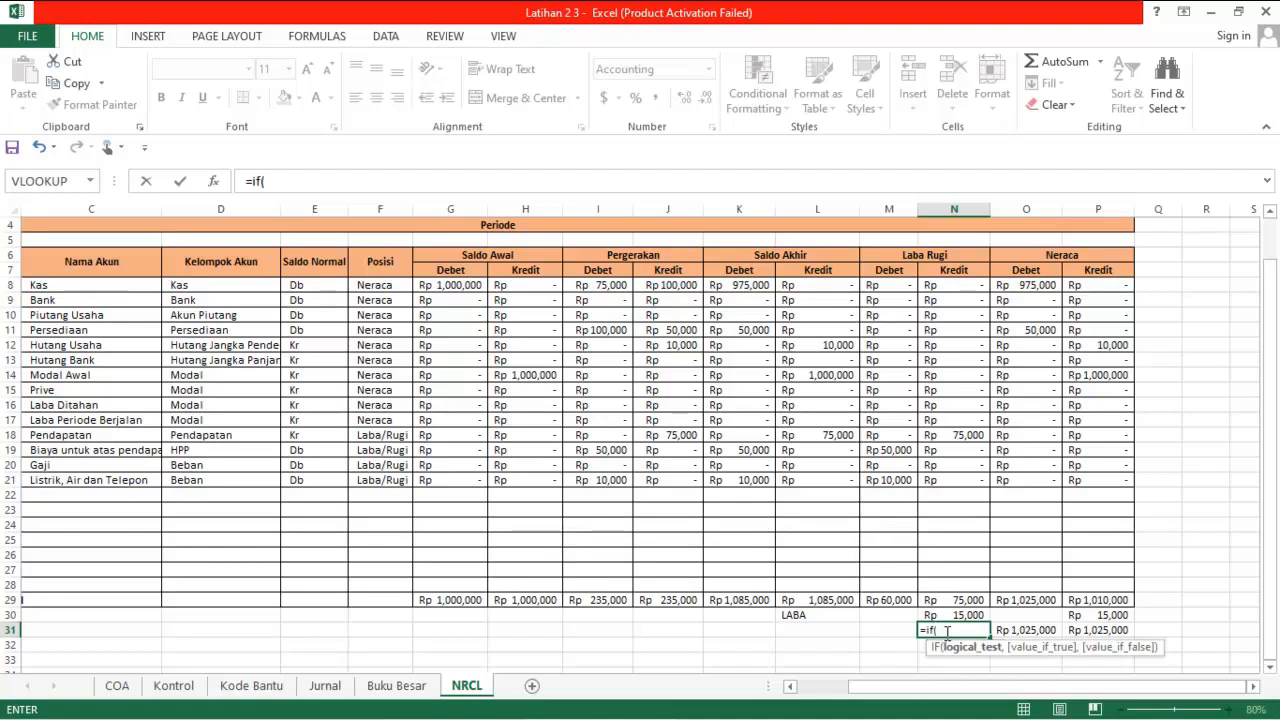
left_click(1043, 633)
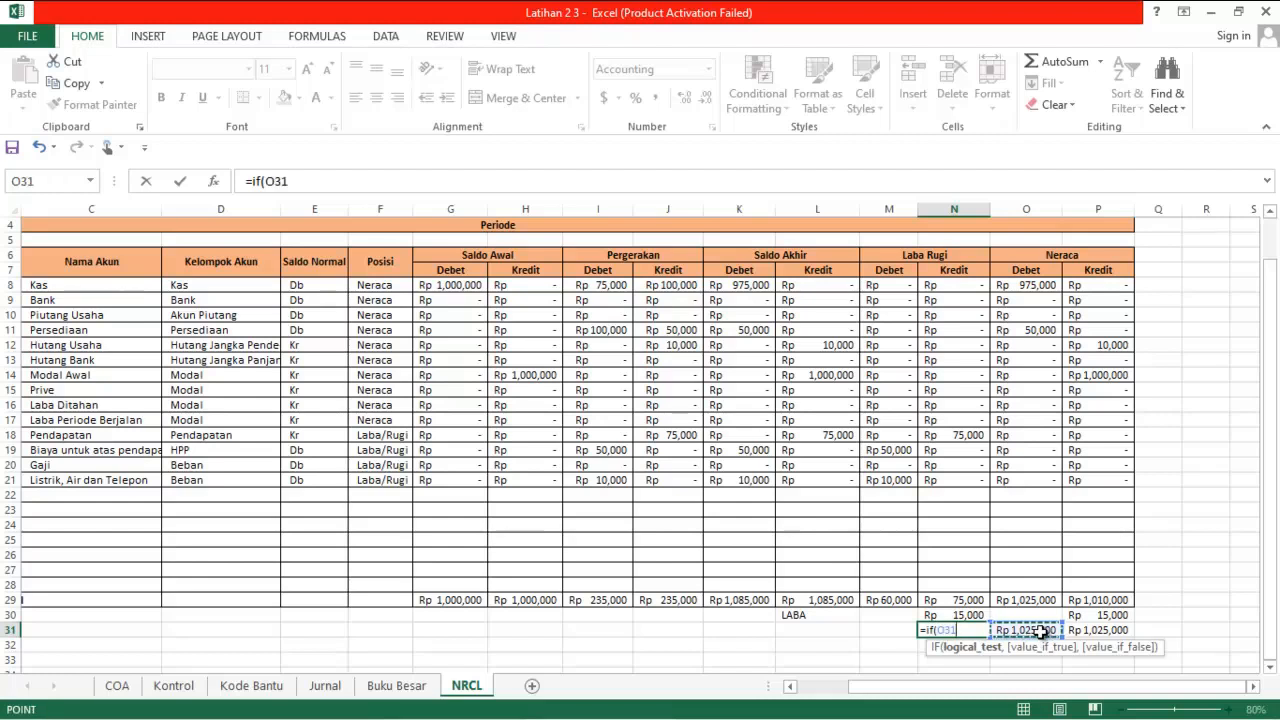
type("=")
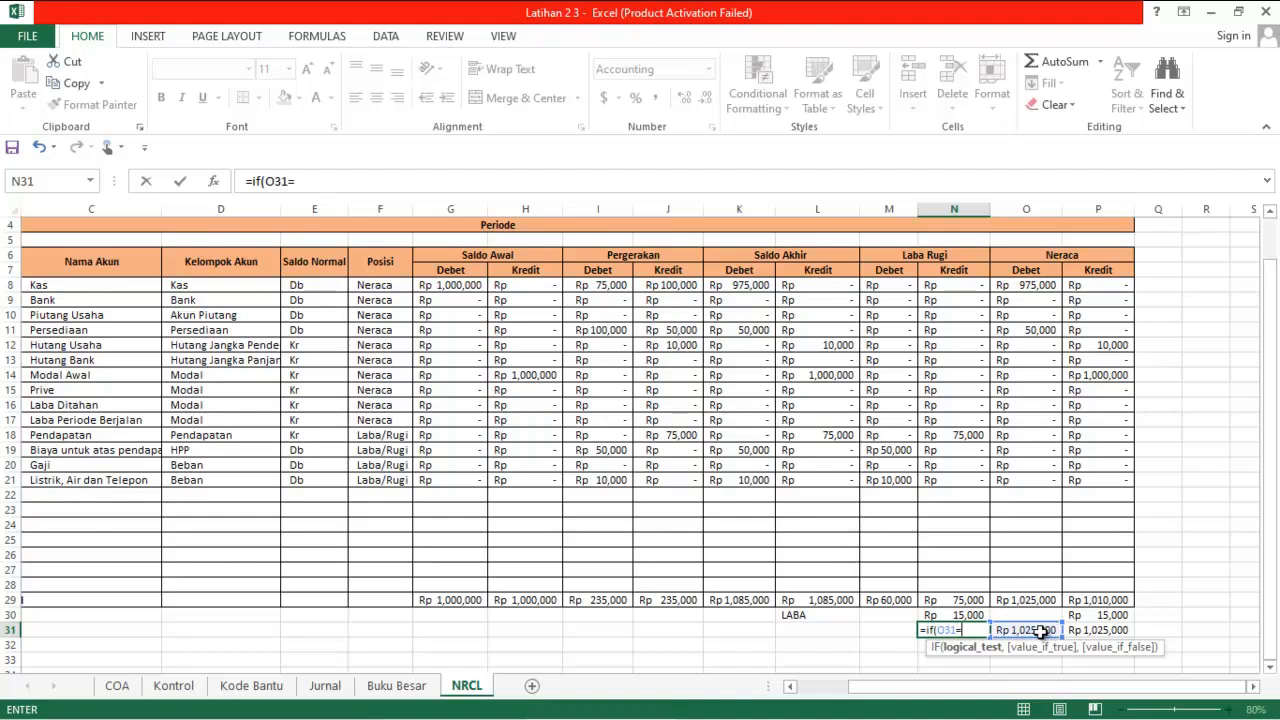
left_click(1100, 631)
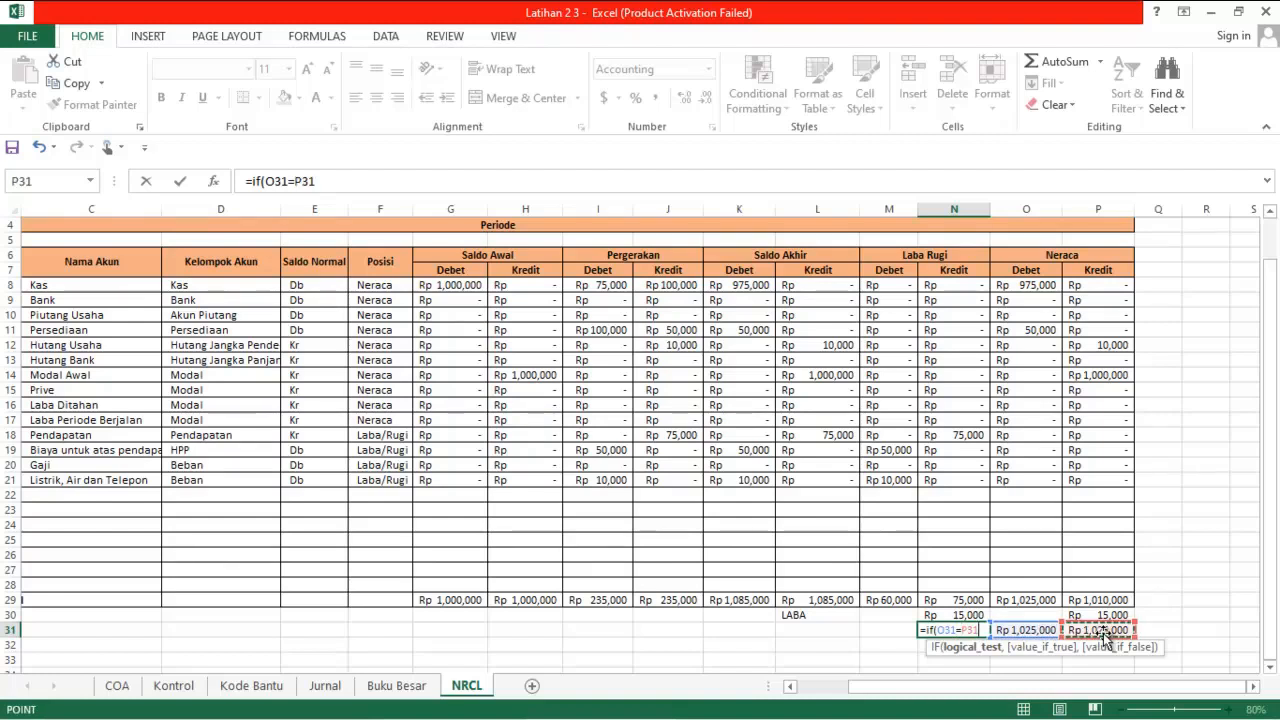
type(",")
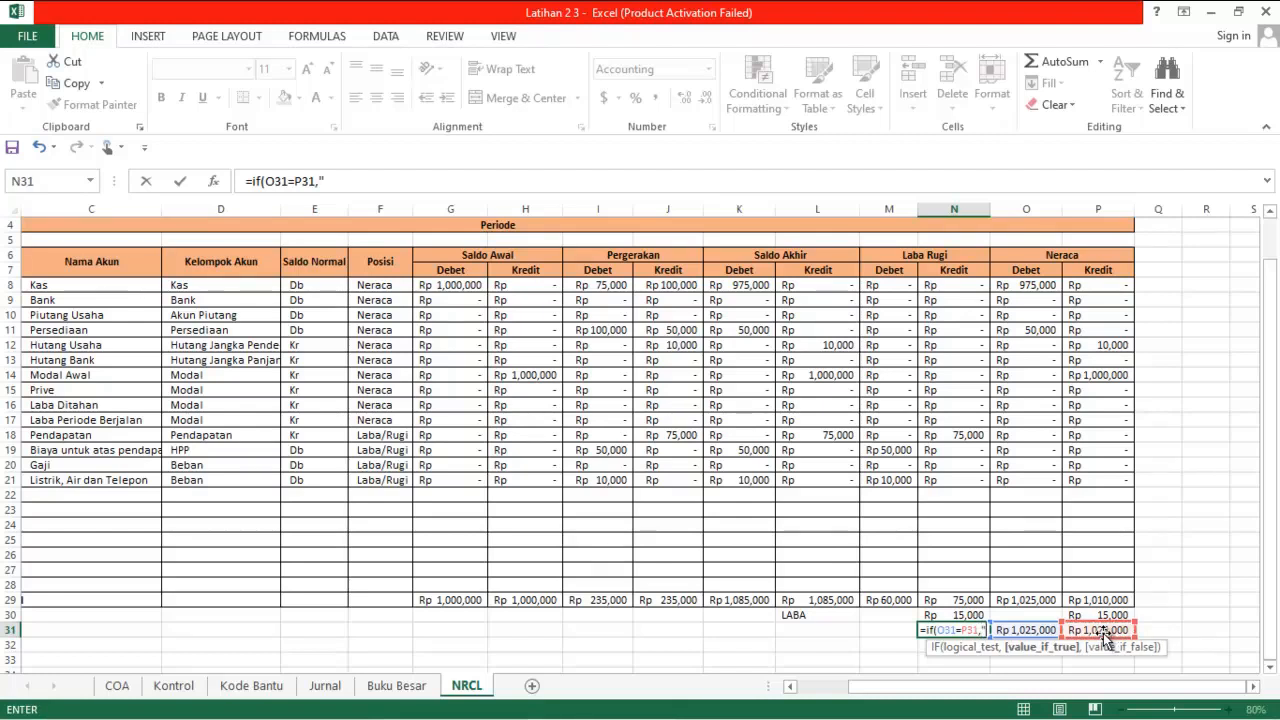
type("\"BAL")
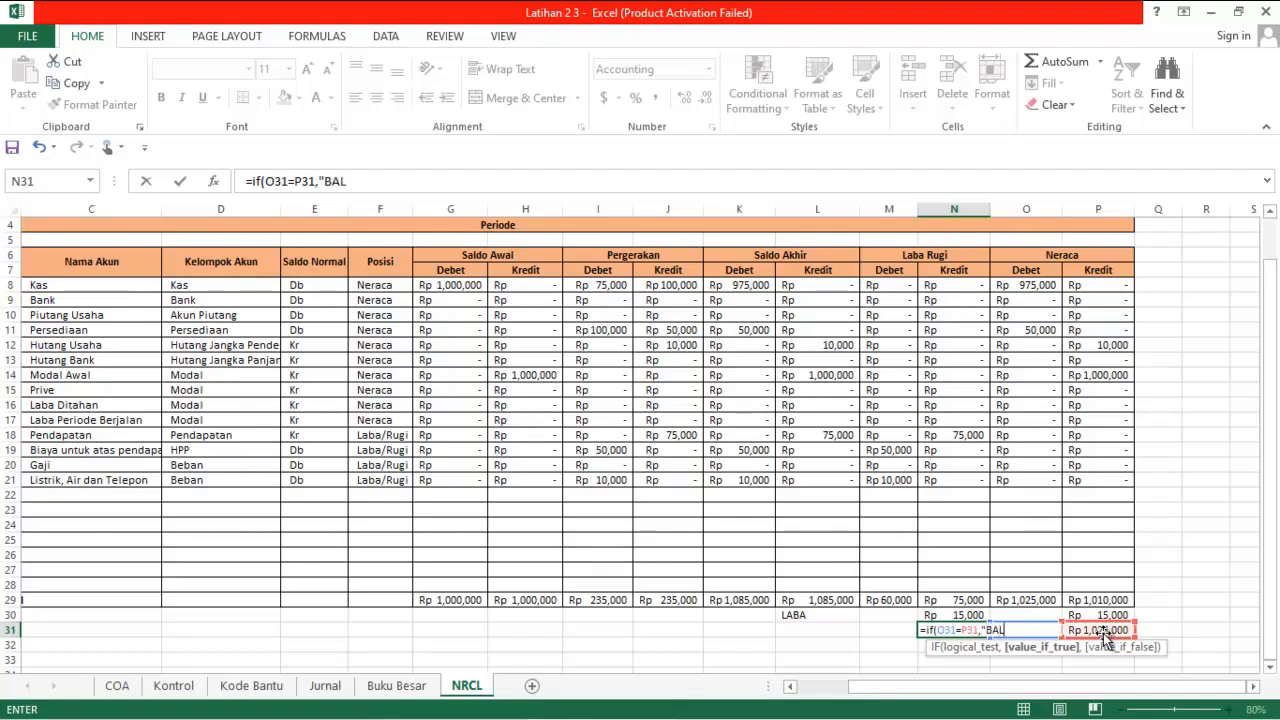
type("ANCE\",")
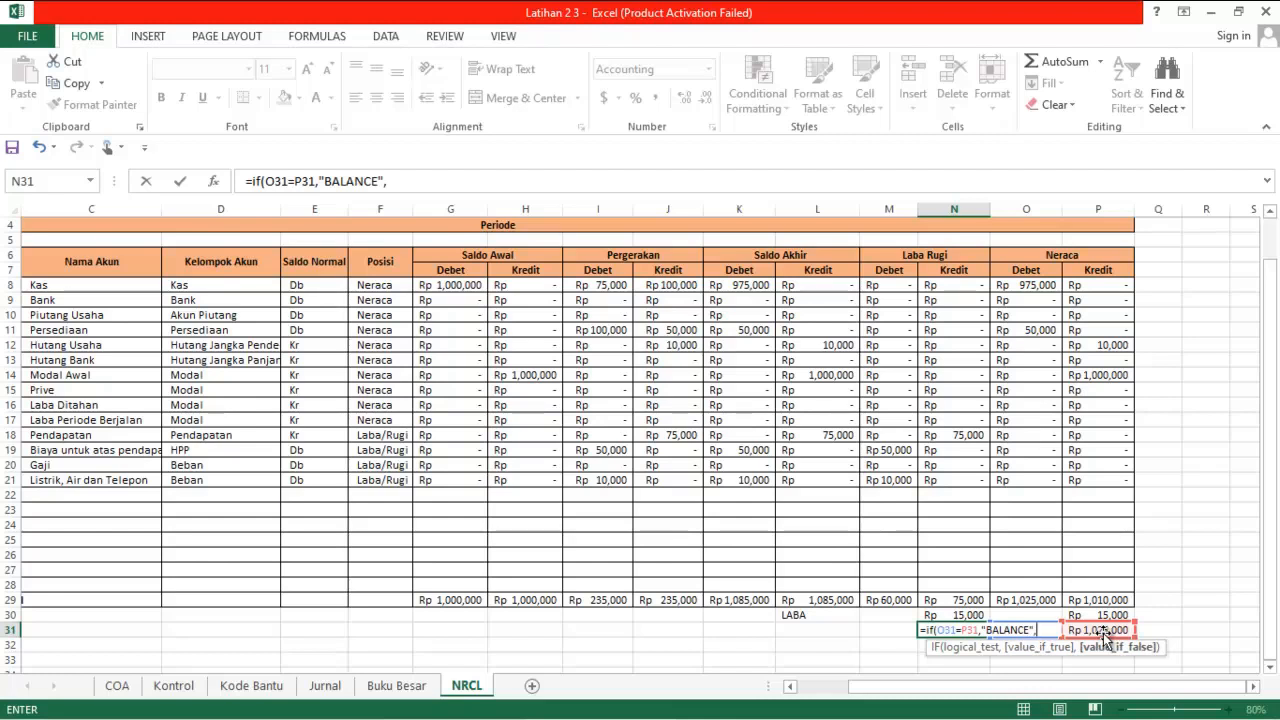
type("\"NO")
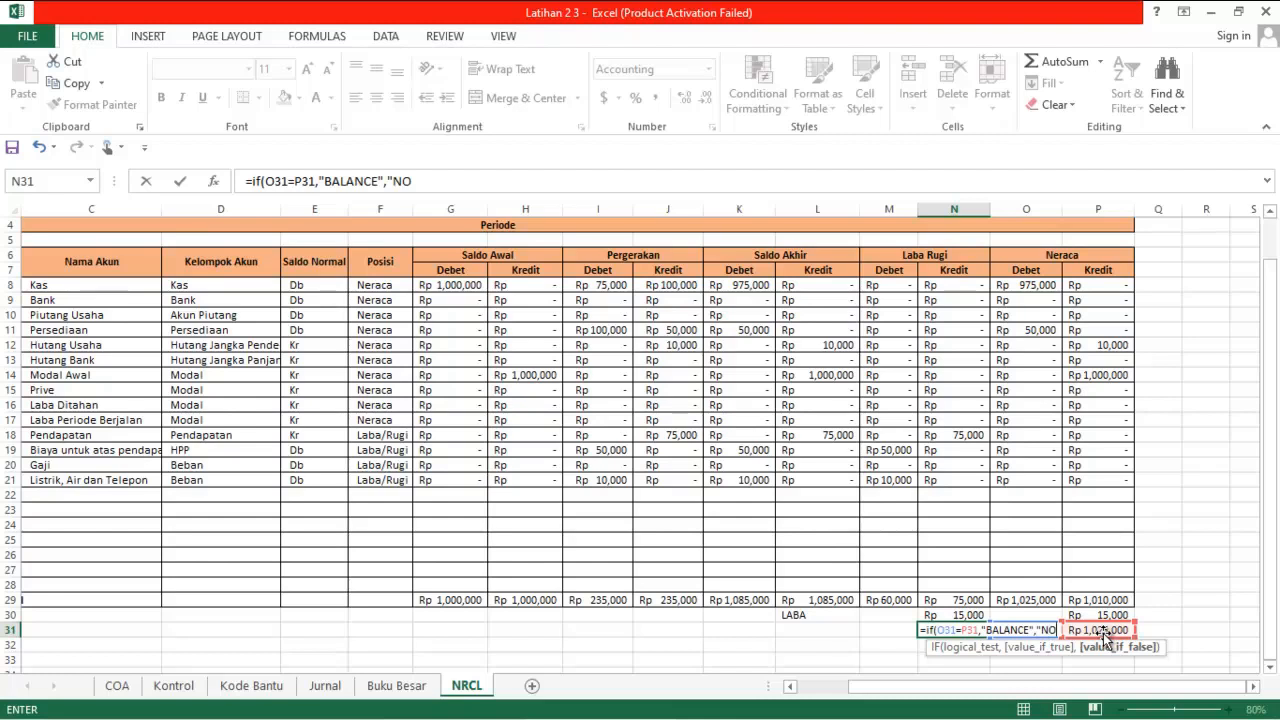
type("T")
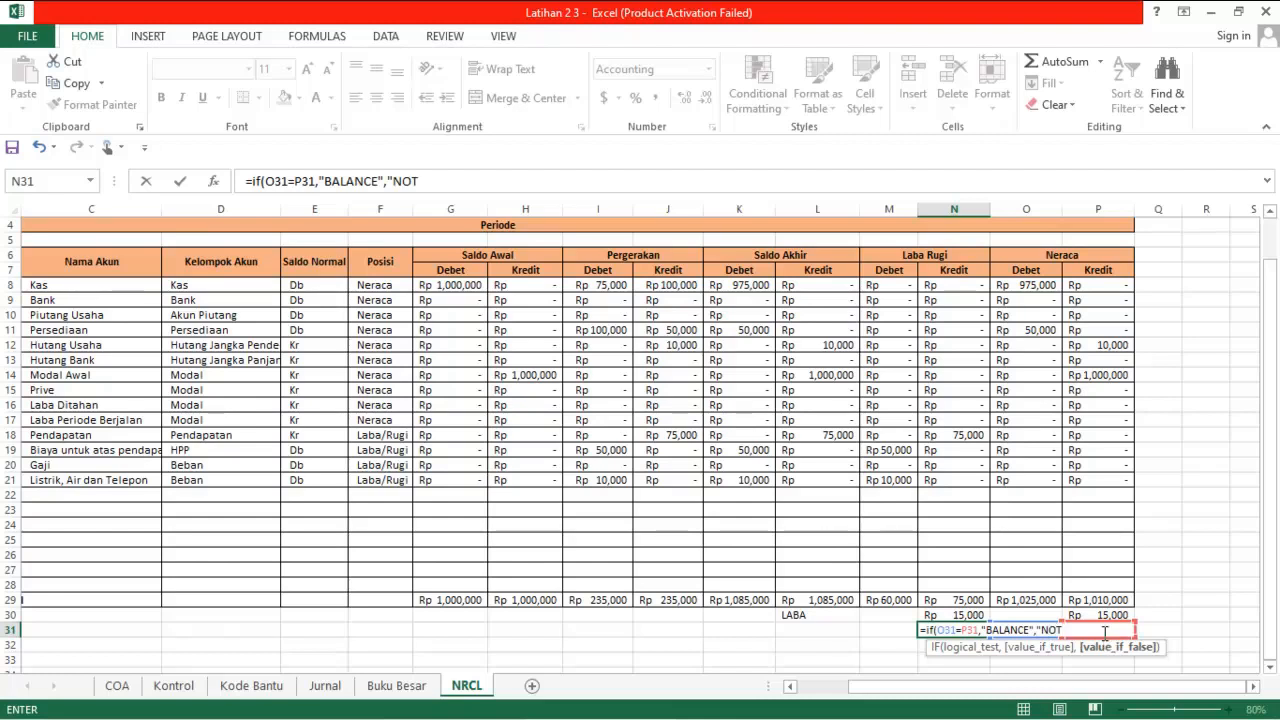
type(" BALANCE")
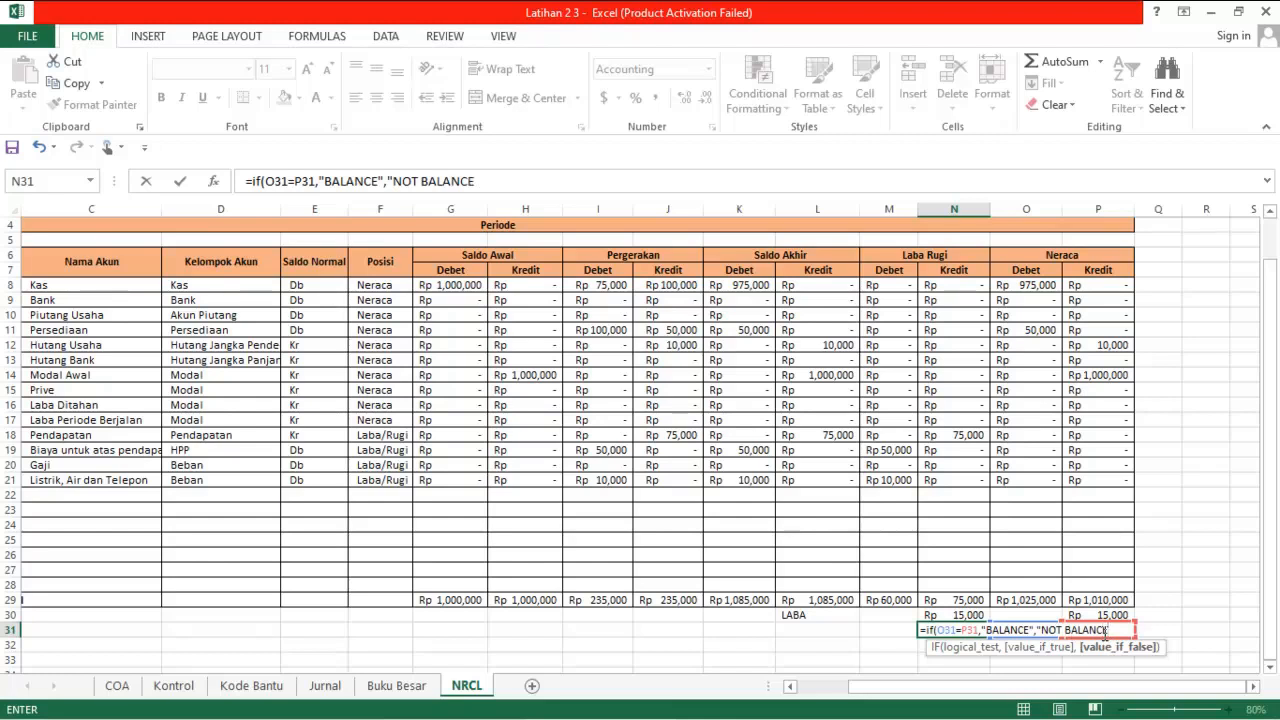
key("Return")
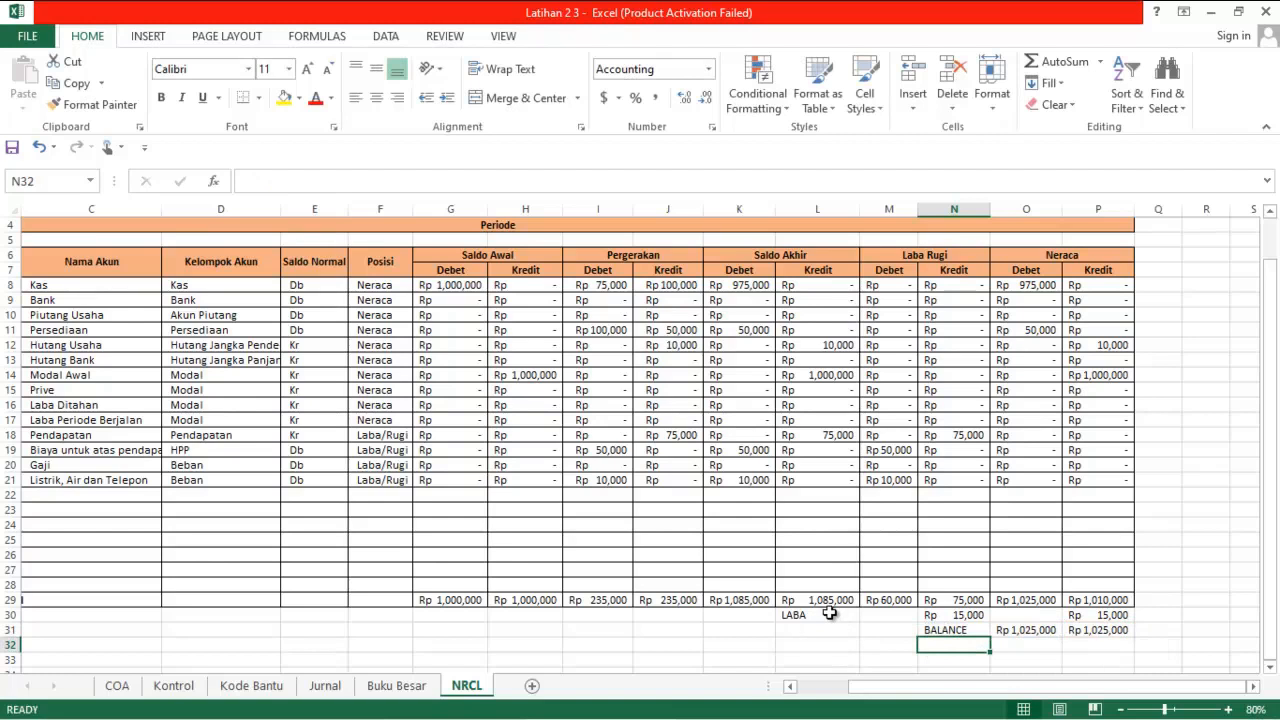
Format the profit/loss label in L30 with outside borders and a light blue fill
scroll(836, 617, "up", 1)
scroll(483, 491, "down", 4)
scroll(481, 490, "up", 4)
scroll(563, 495, "down", 1)
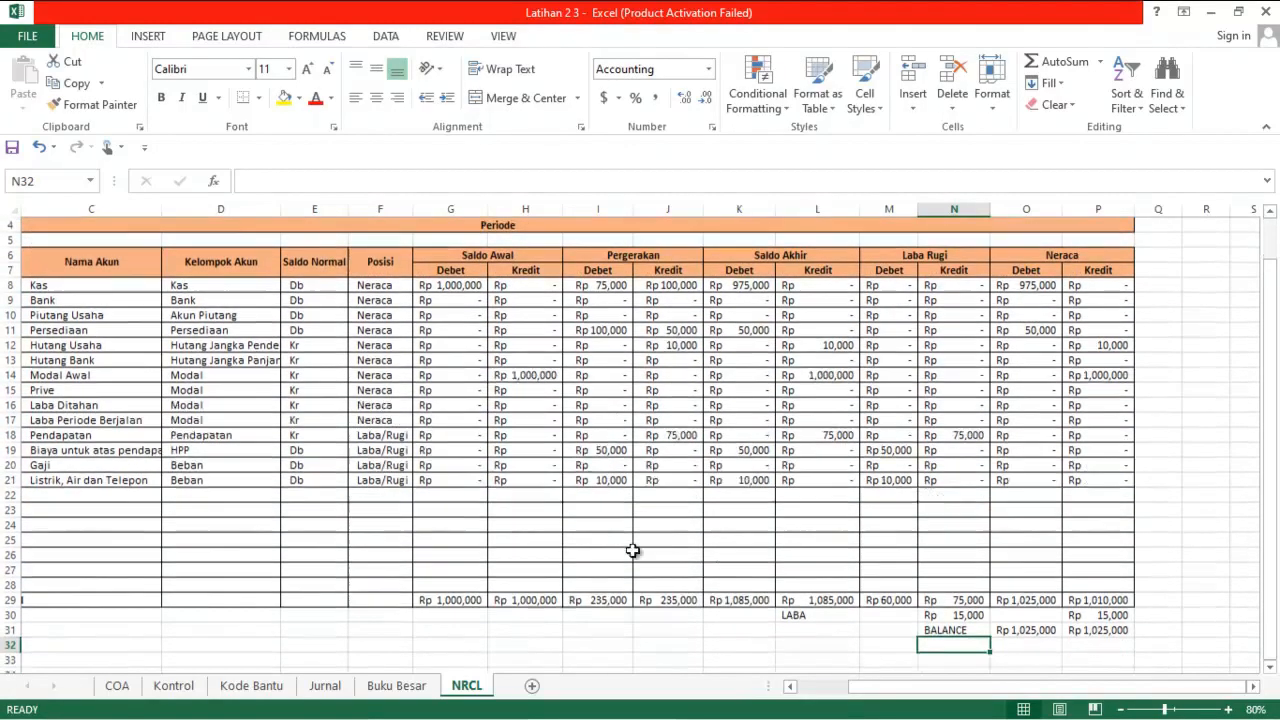
left_click_drag(797, 614, 851, 615)
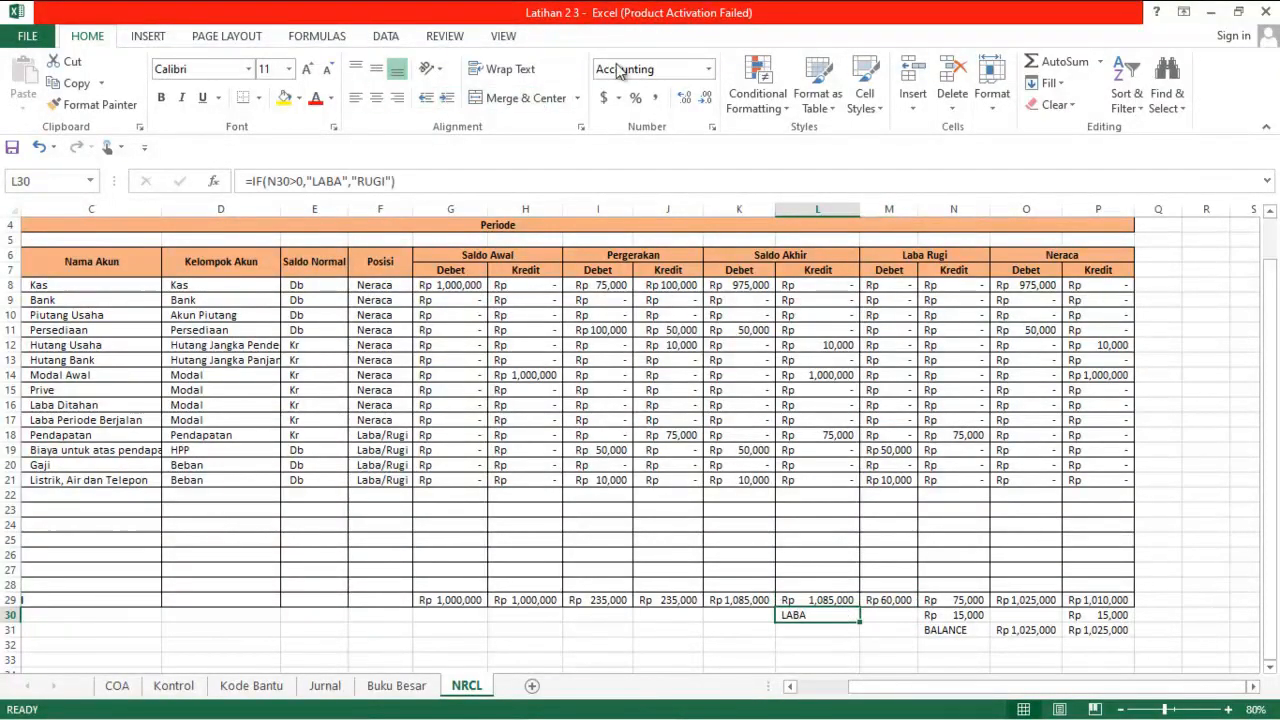
left_click(258, 97)
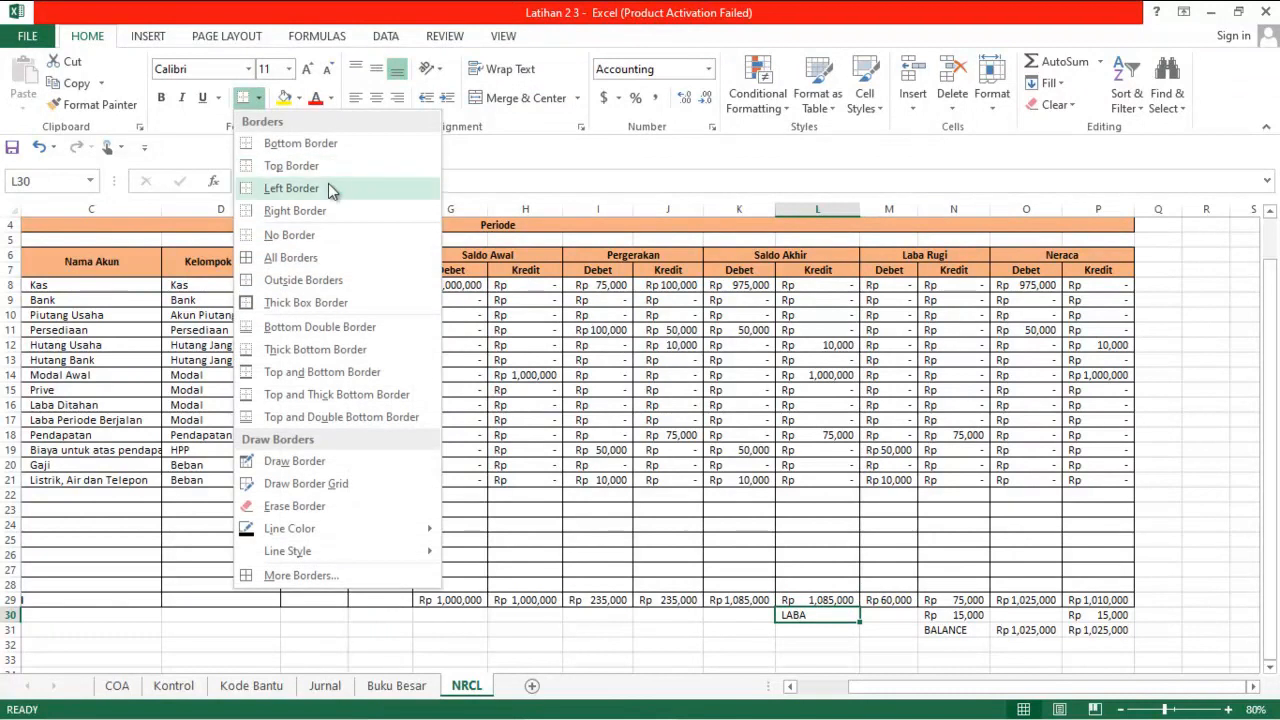
left_click(319, 284)
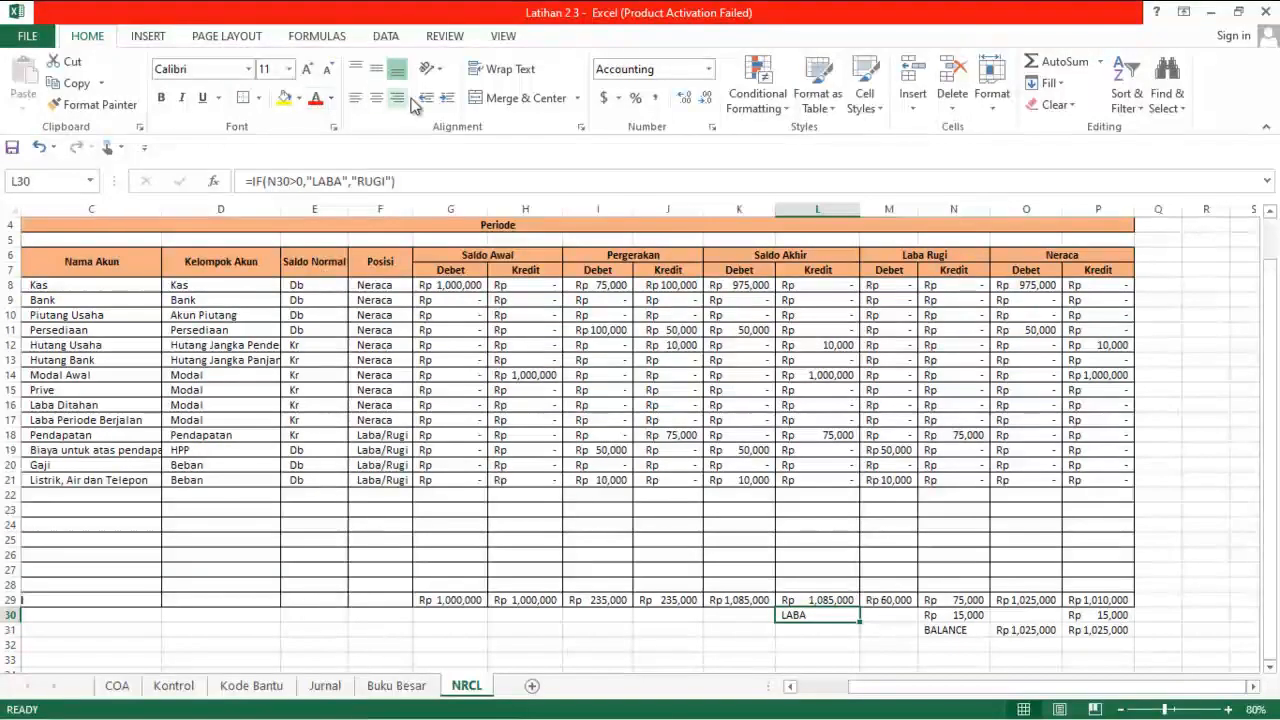
left_click(300, 99)
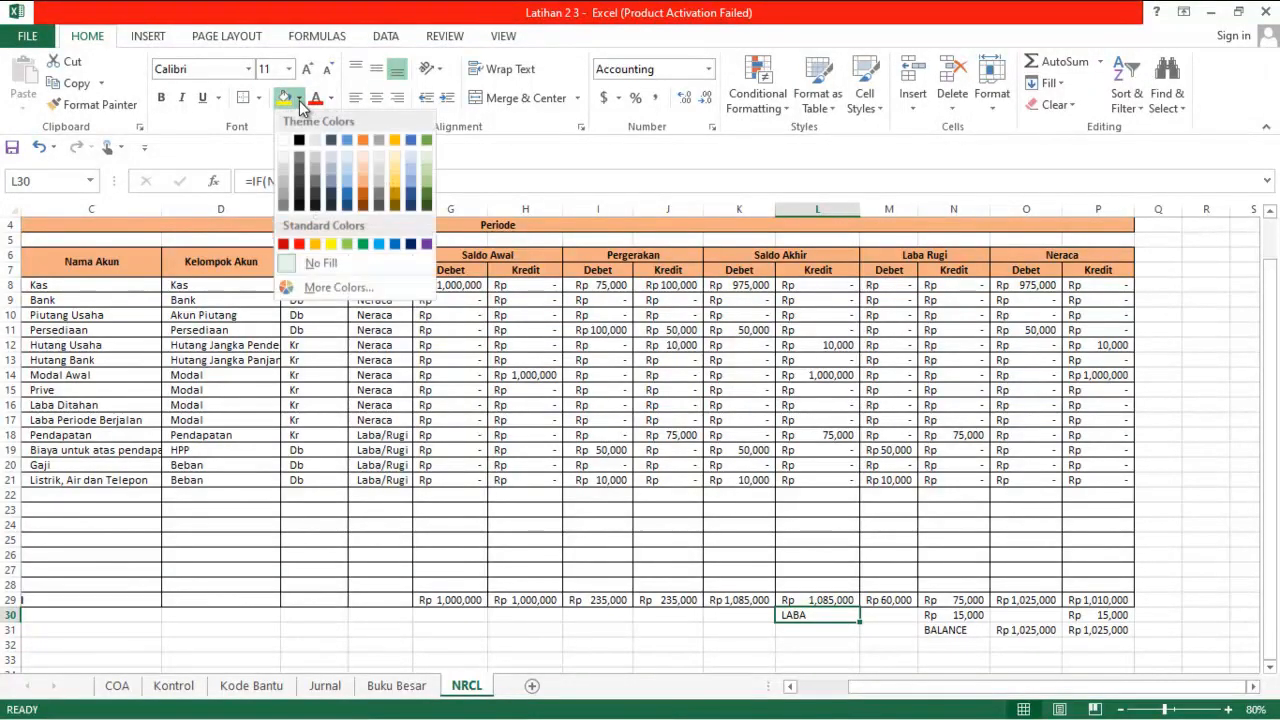
left_click(350, 171)
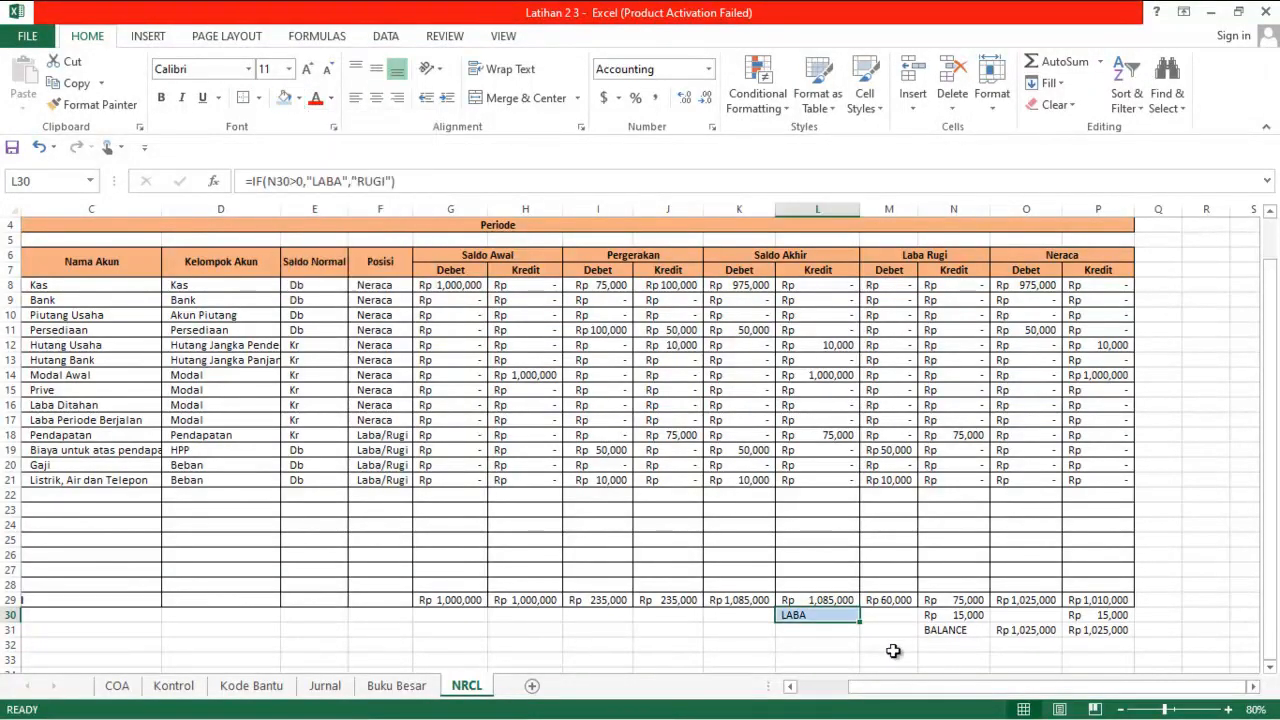
Compare the balance-check cell G4 on the Jurnal sheet with the label cells L30 and N31 on the NRCL sheet
left_click(826, 626)
left_click(814, 611)
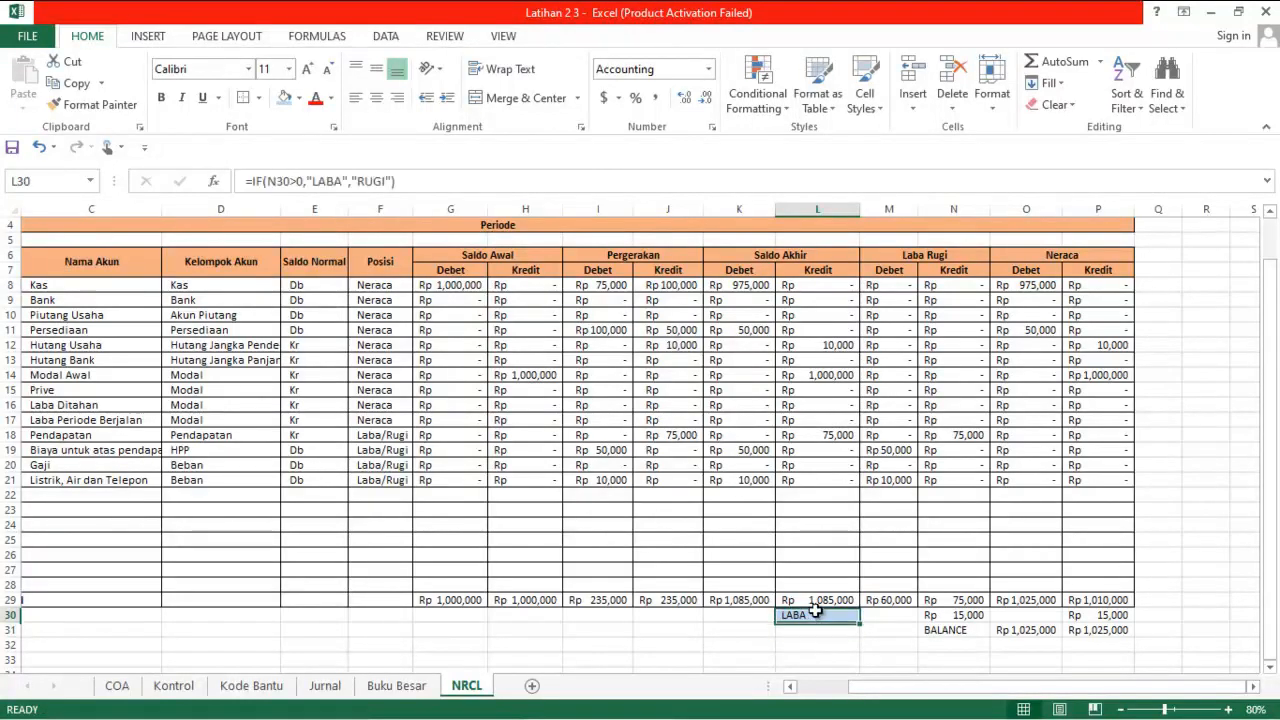
left_click(324, 686)
left_click(811, 327)
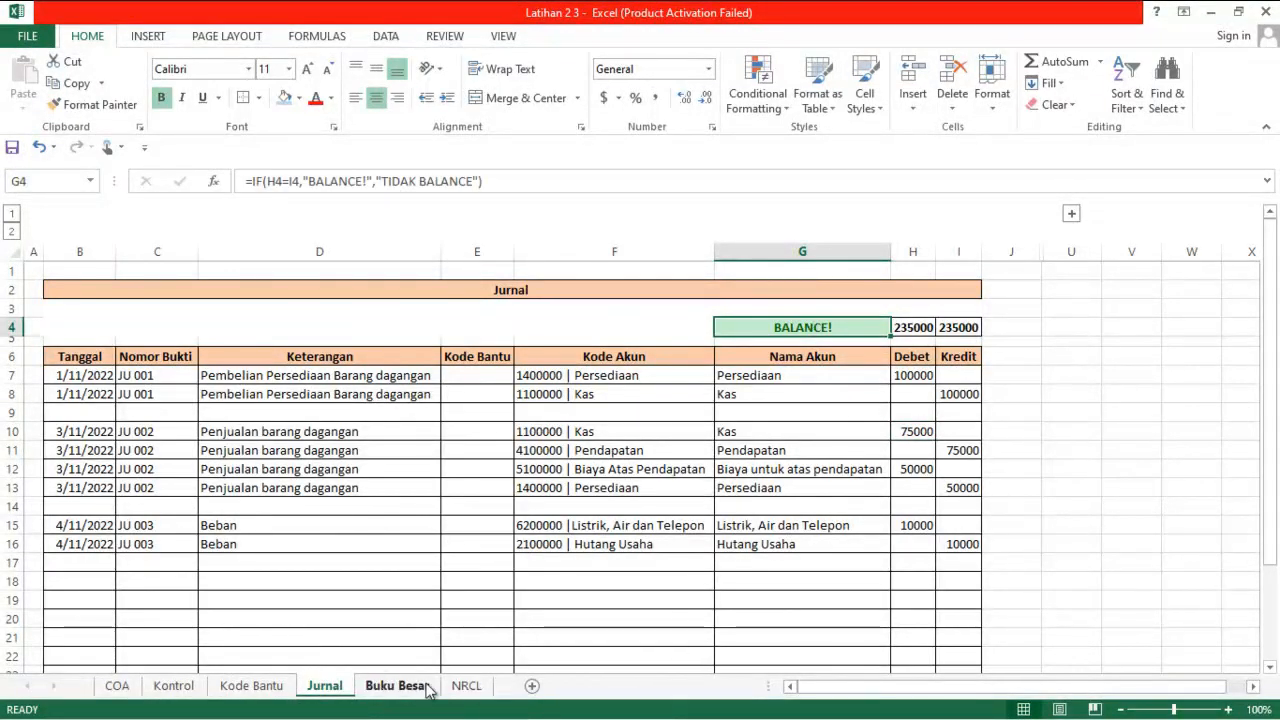
left_click(462, 686)
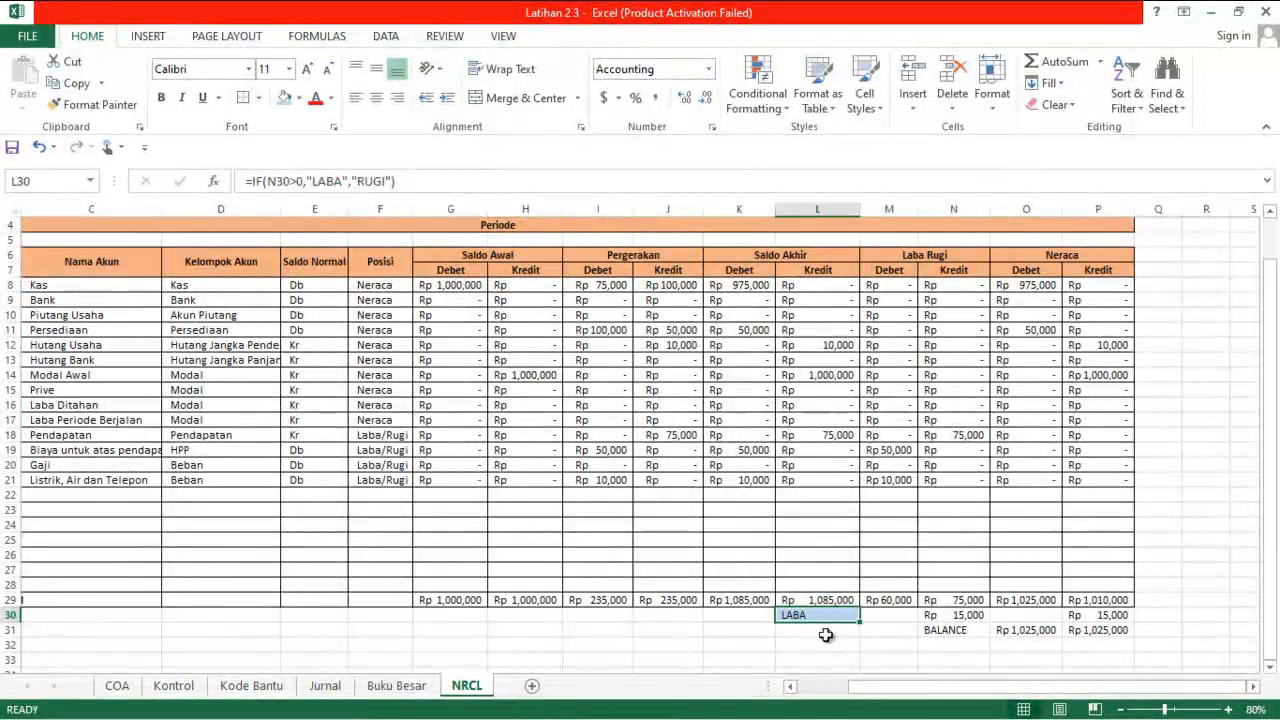
left_click(823, 630)
left_click(821, 613)
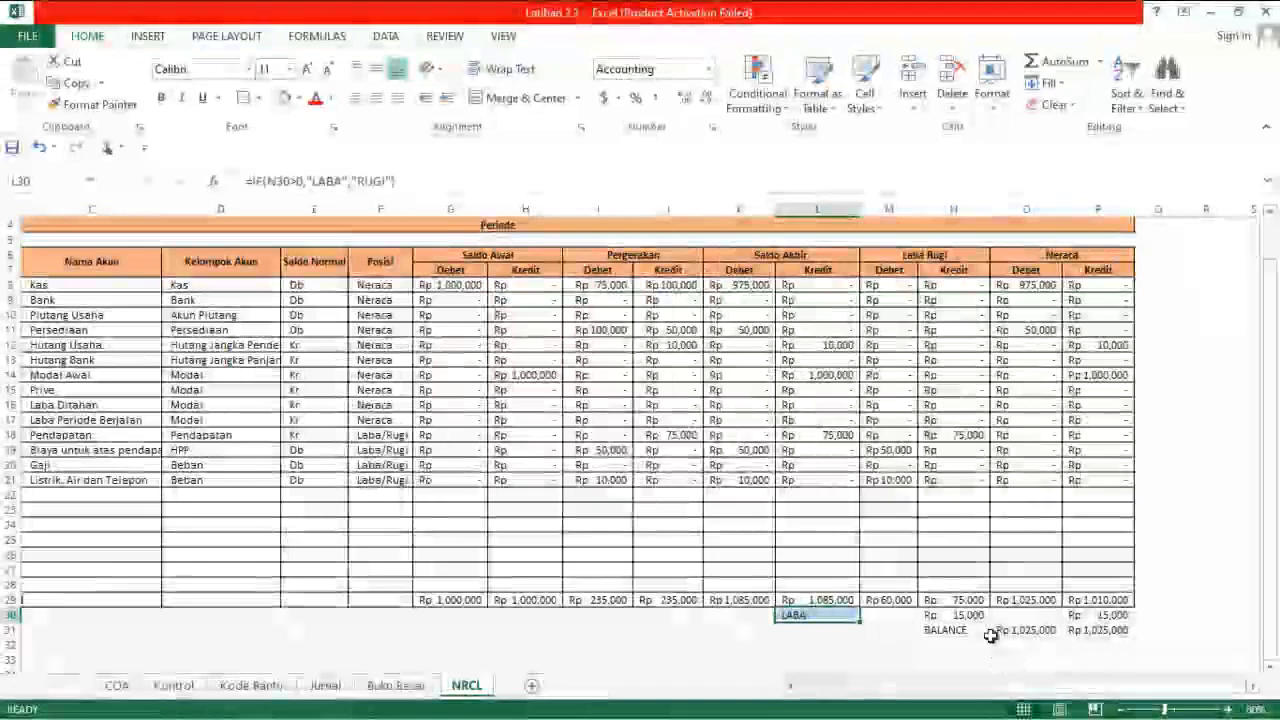
left_click(956, 636)
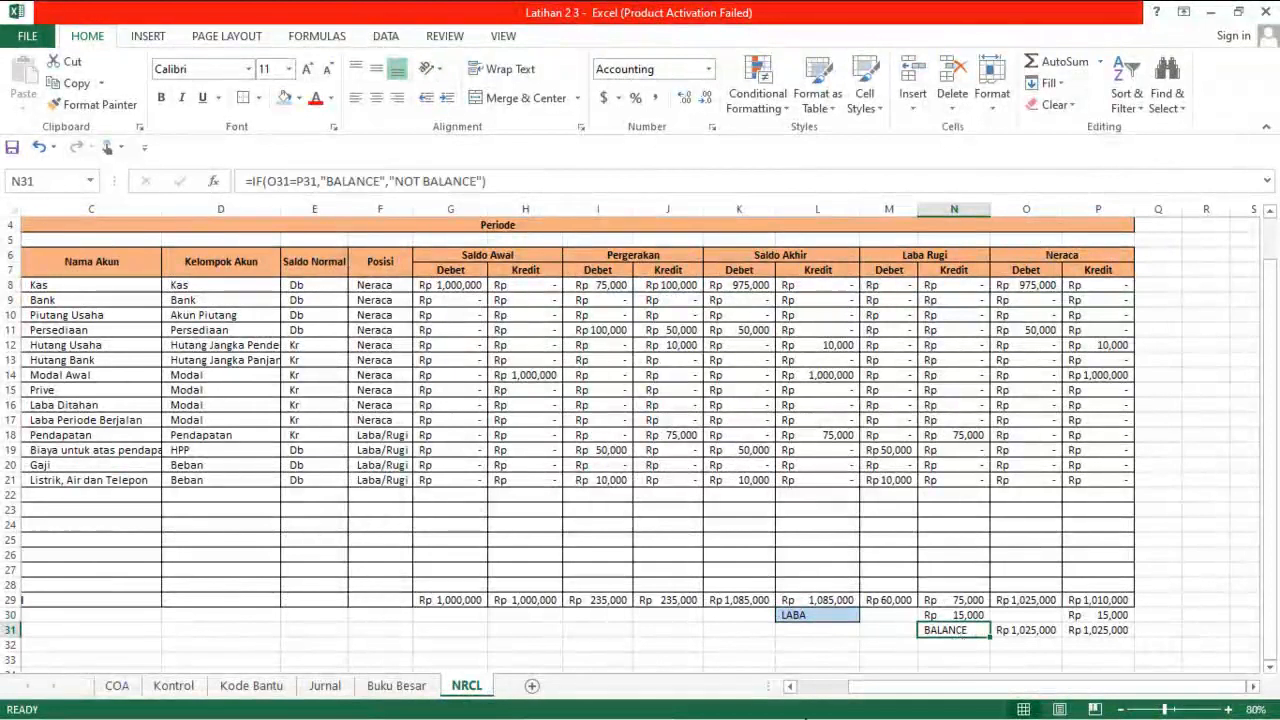
left_click(813, 620)
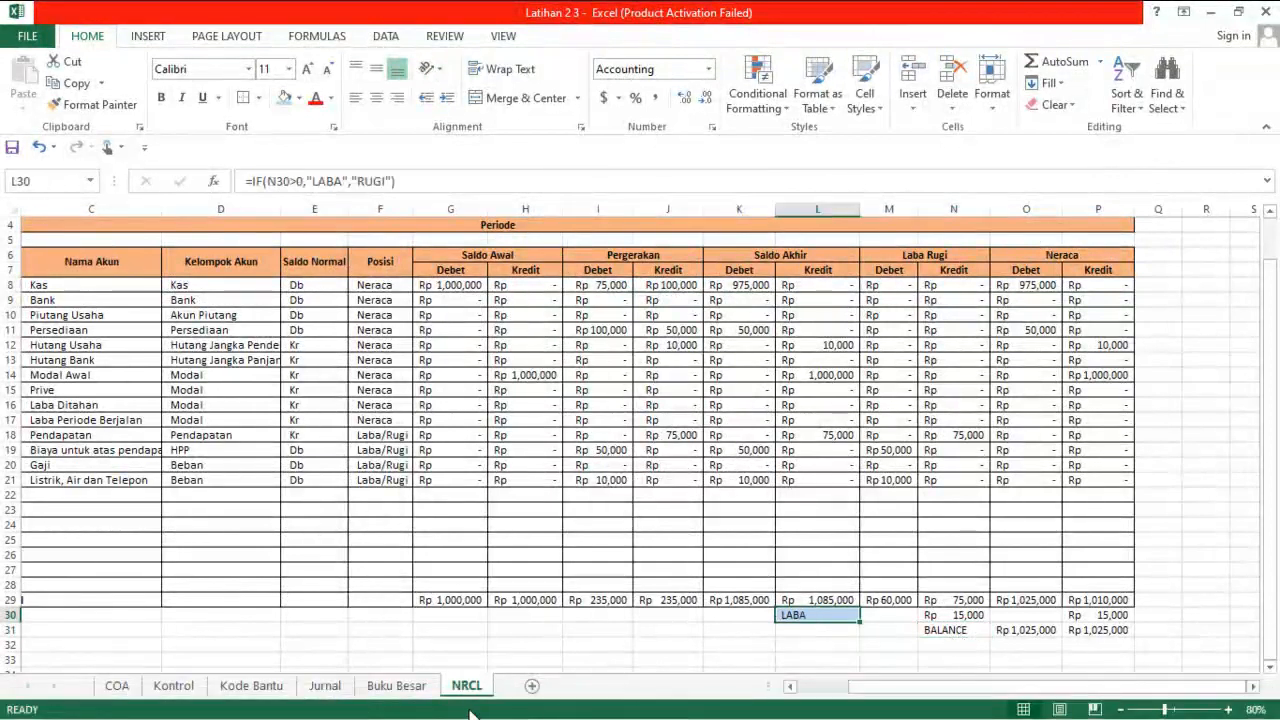
left_click(312, 688)
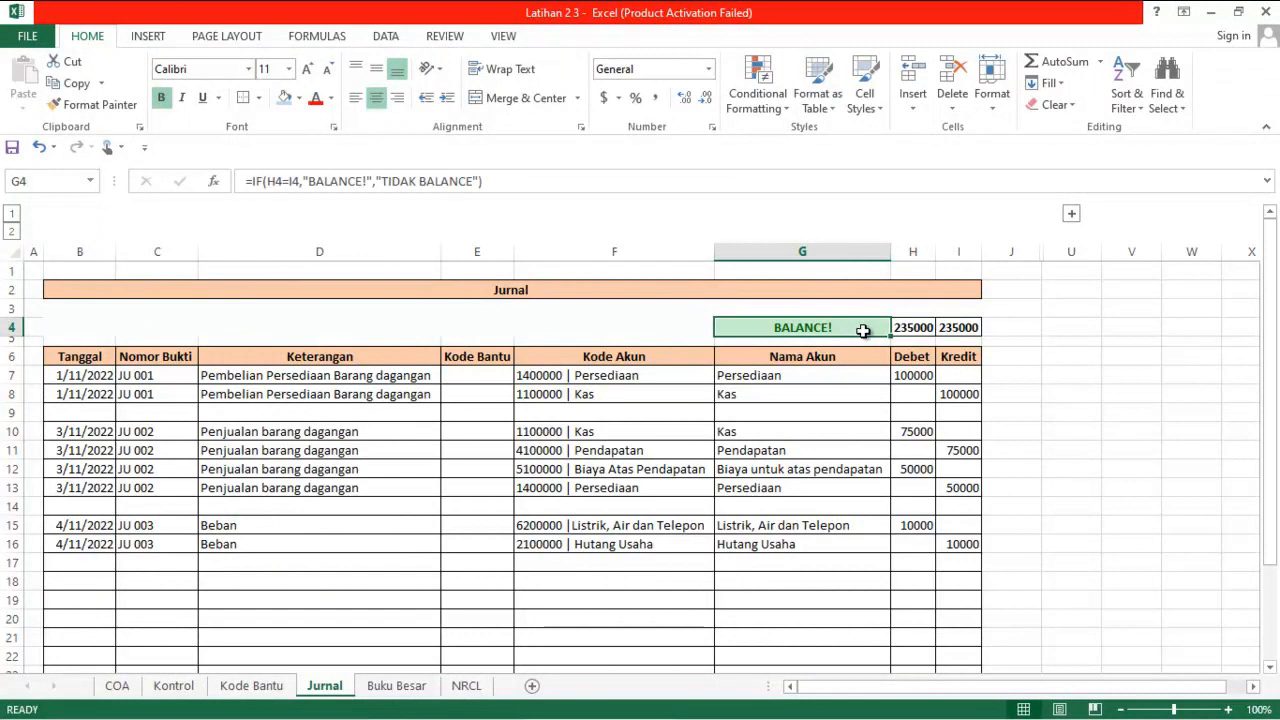
Format the balance-check cell N31 on the NRCL sheet with the same light blue fill and outside borders as L30
left_click(455, 687)
left_click(928, 631)
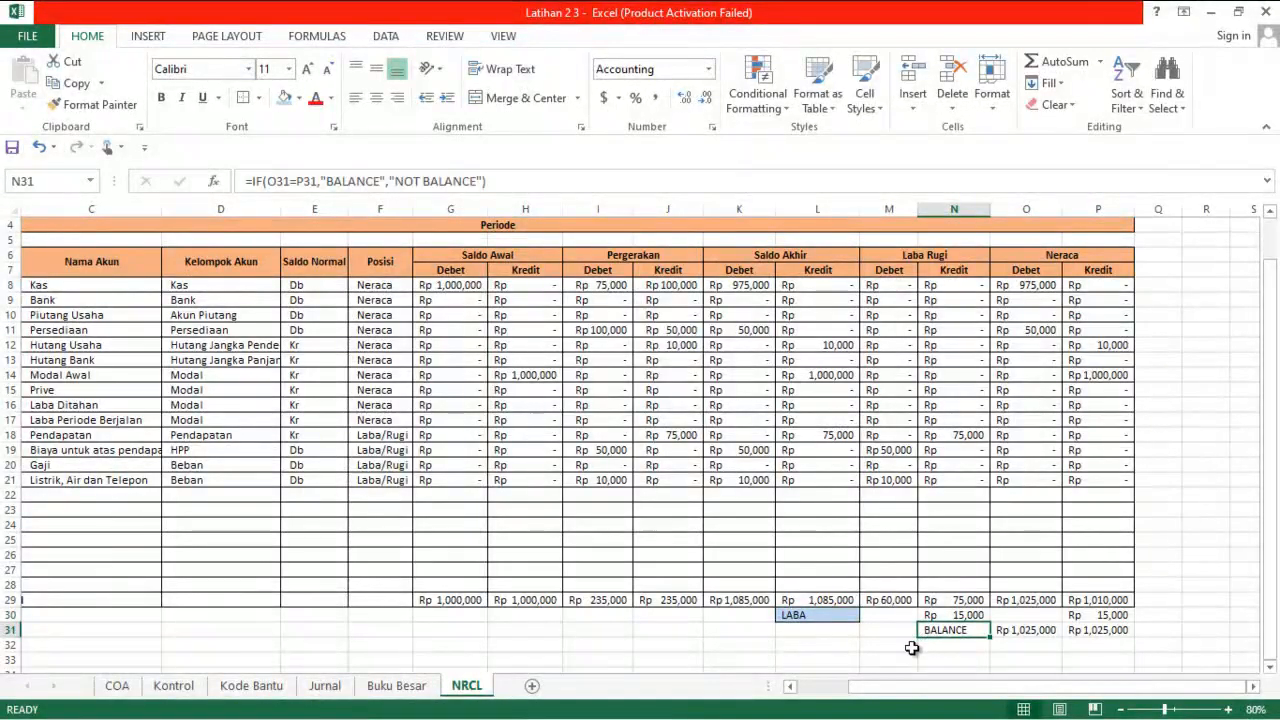
left_click(289, 99)
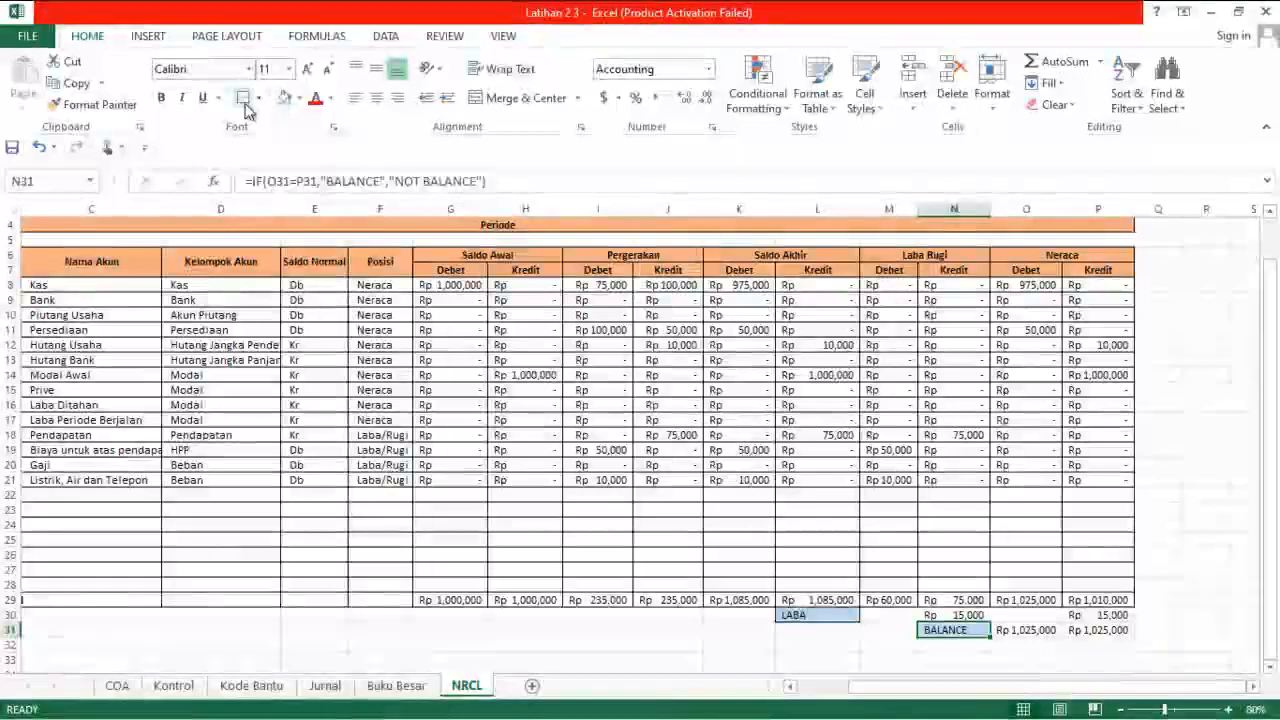
scroll(688, 625, "up", 1)
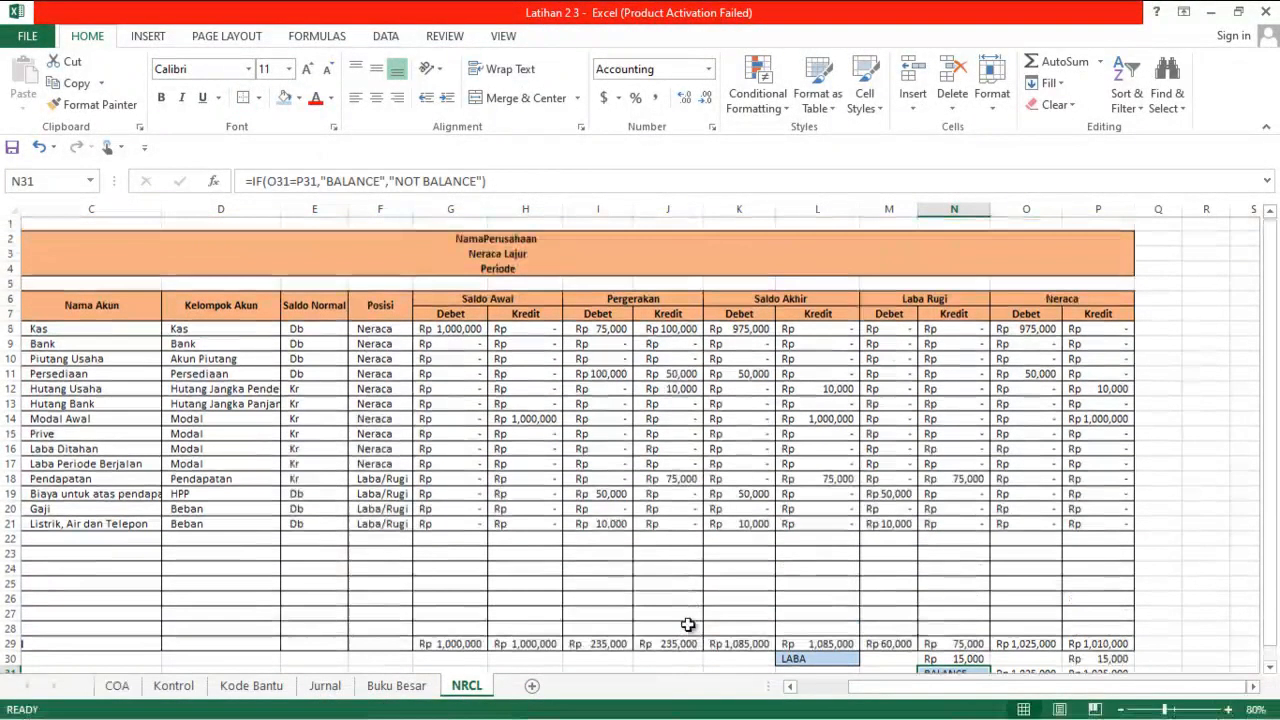
scroll(688, 625, "down", 1)
scroll(688, 625, "up", 1)
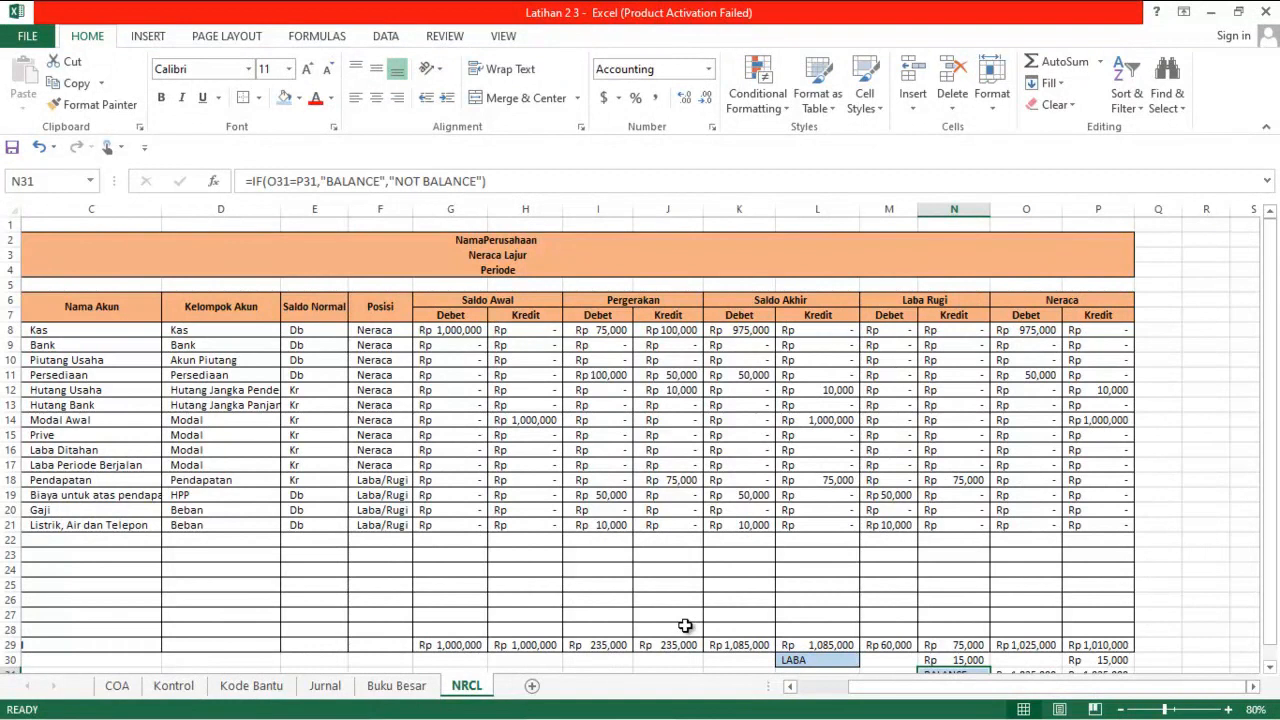
scroll(685, 625, "down", 1)
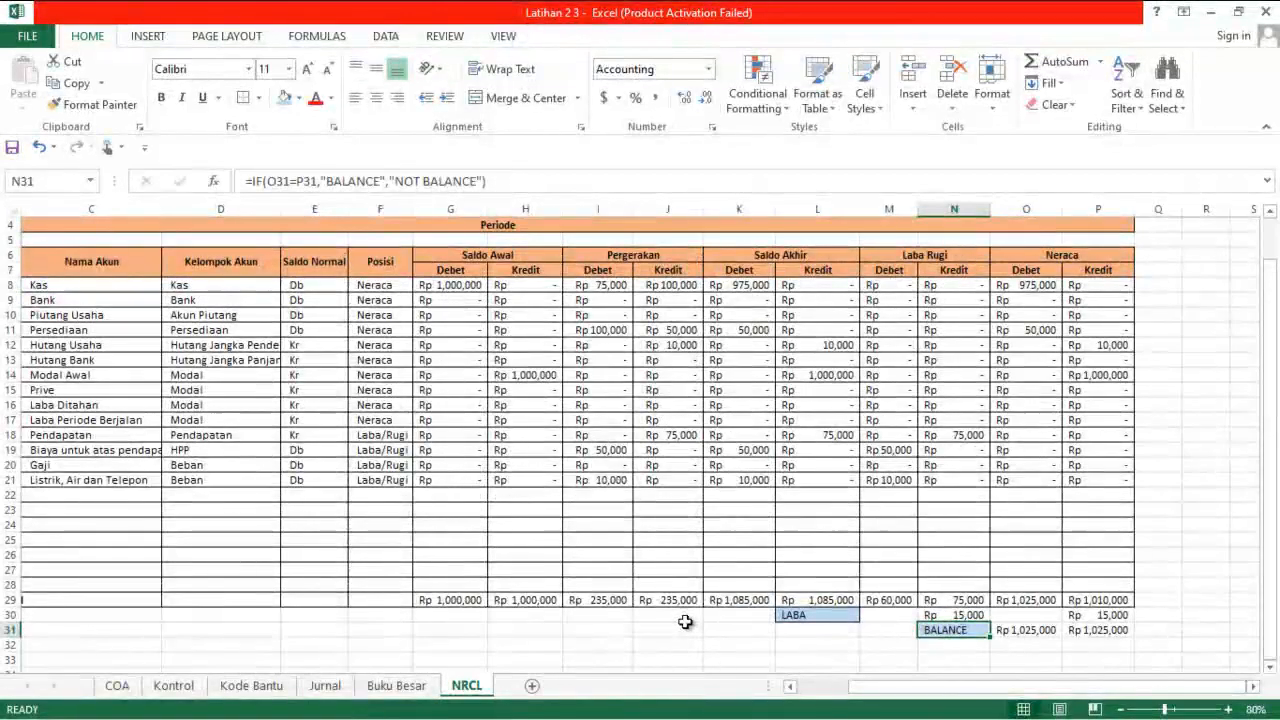
left_click(740, 704)
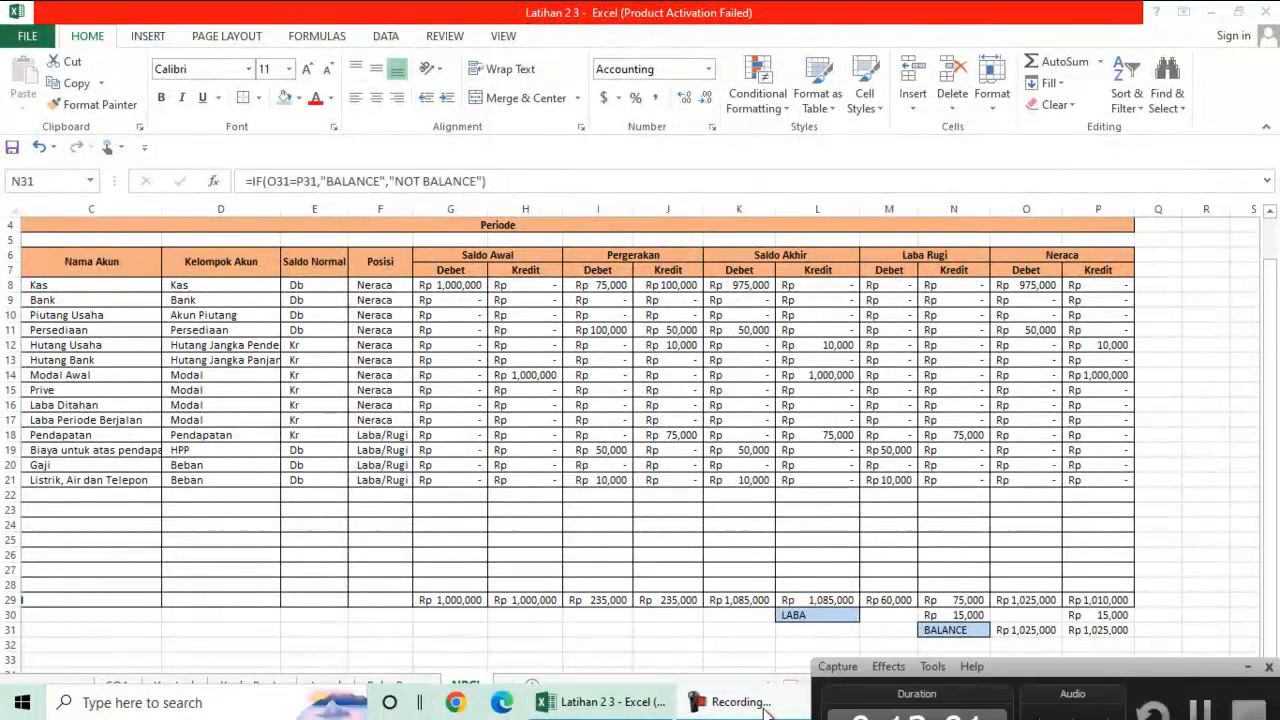